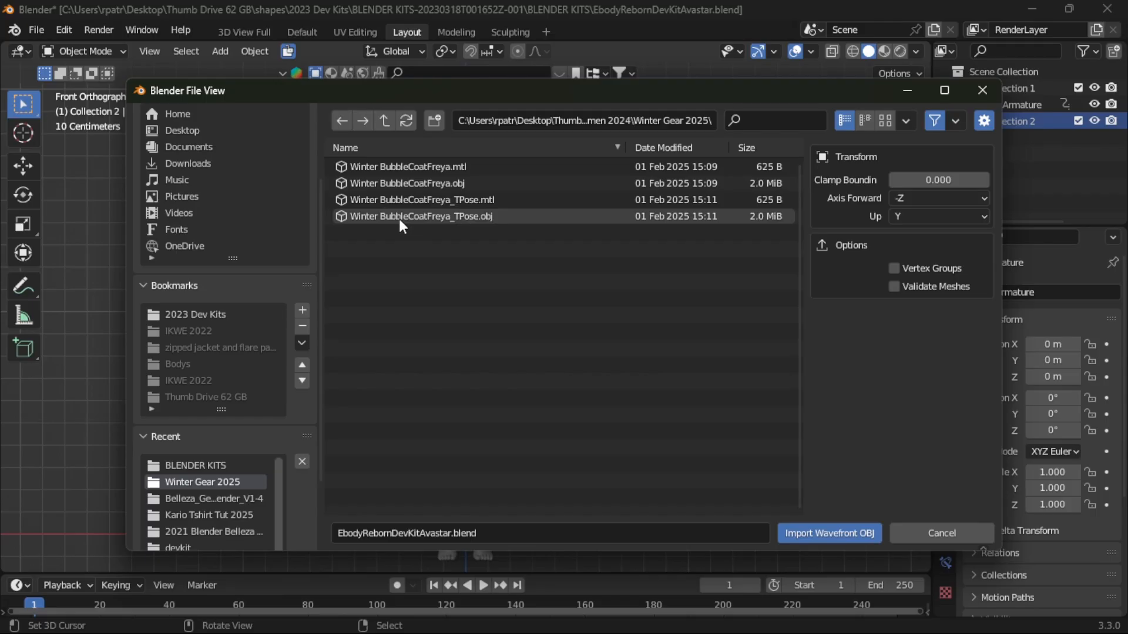
- Import the Winter BubbleCoatFreya.obj model into the scene with the avatar body
click(390, 182)
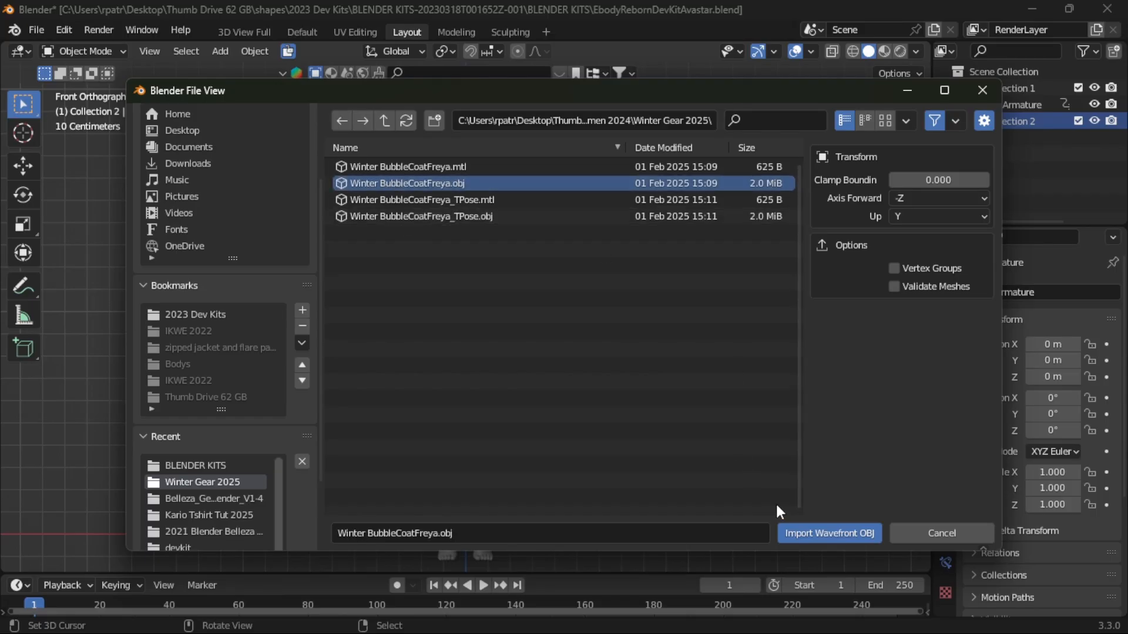
click(820, 532)
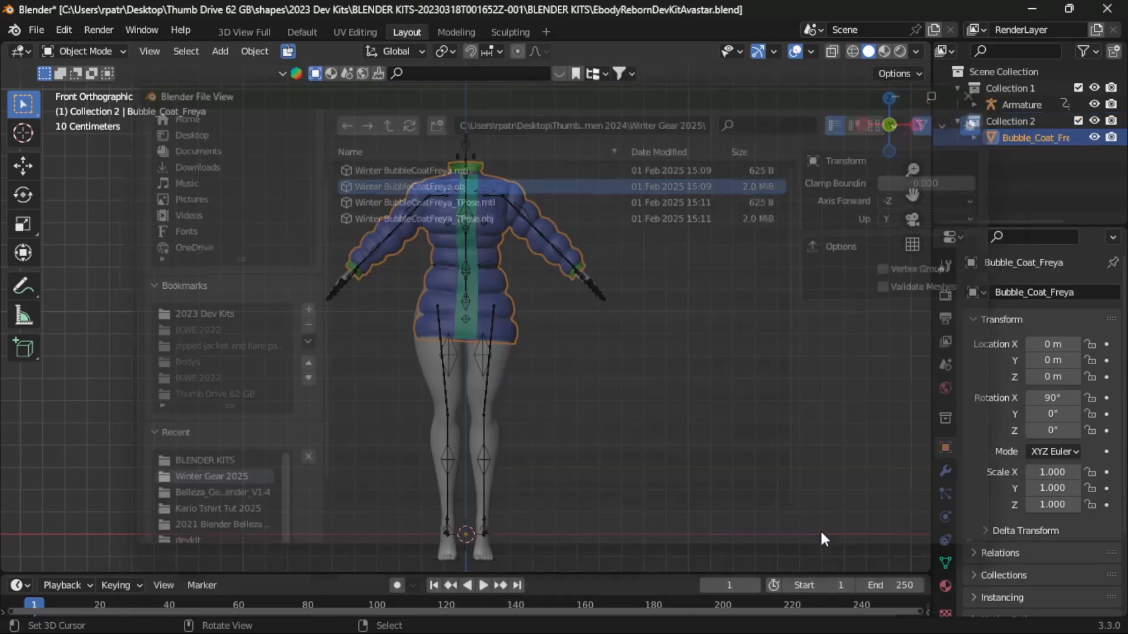
- Examine how the imported coat fits the avatar's torso, arms and hips, and how the legs and feet line up with the armature
scroll(609, 386, up, 5)
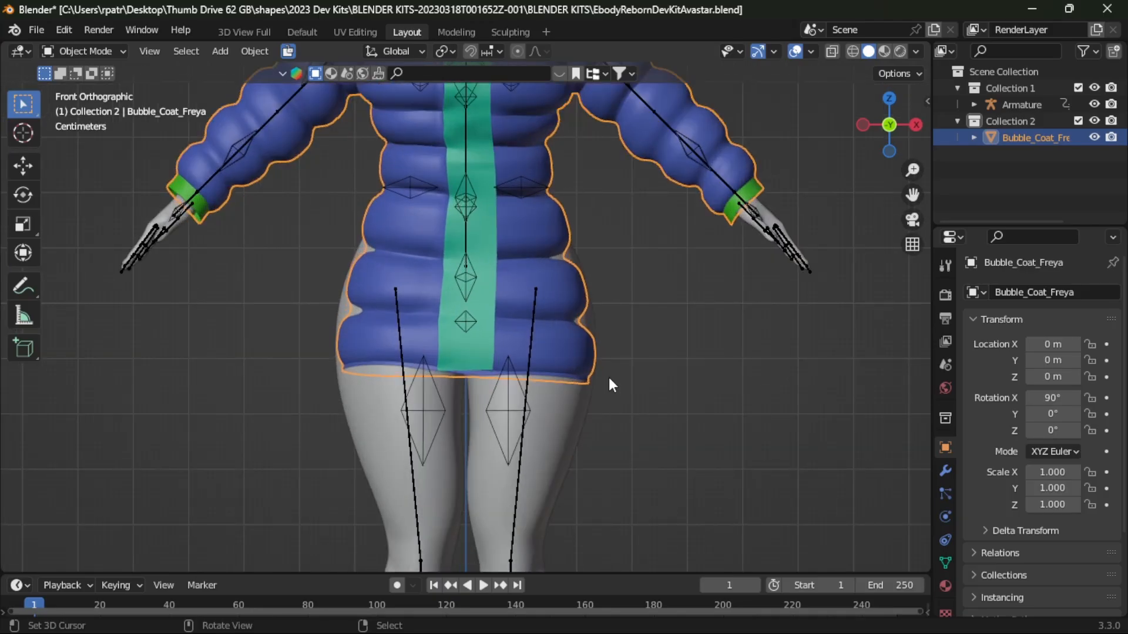
scroll(609, 377, down, 5)
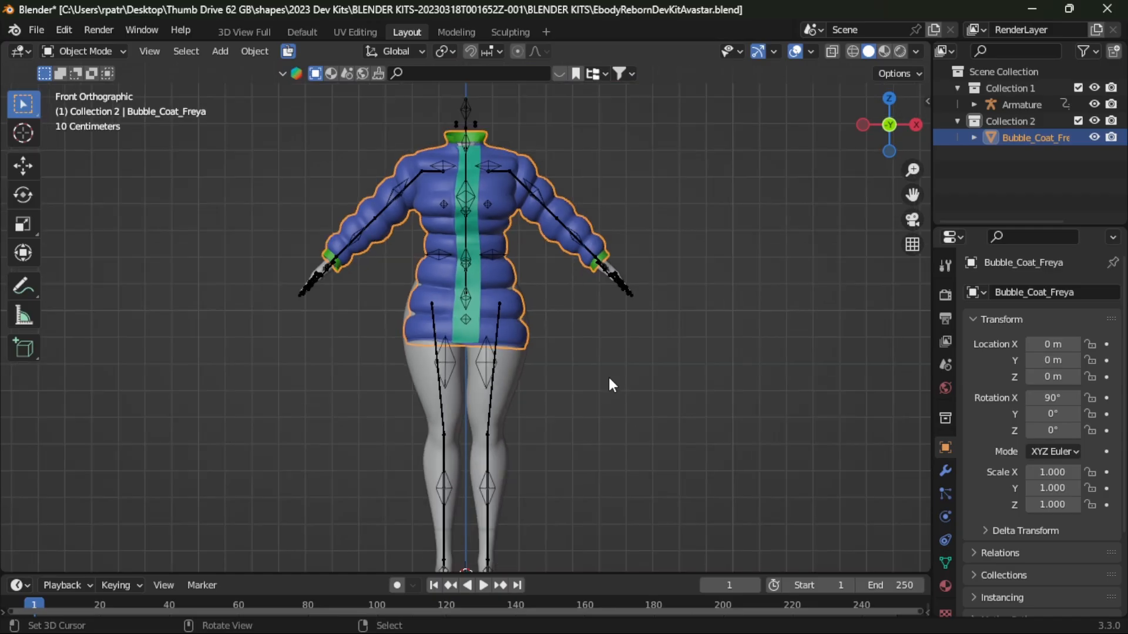
middle_drag(608, 377, 636, 444)
scroll(633, 449, up, 4)
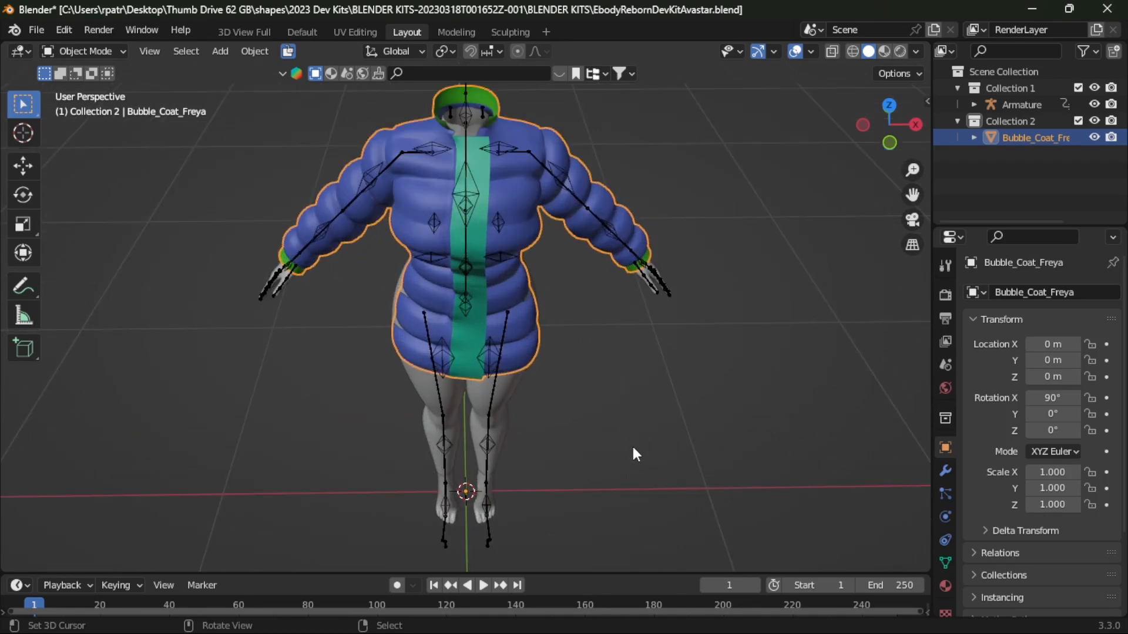
scroll(626, 438, up, 3)
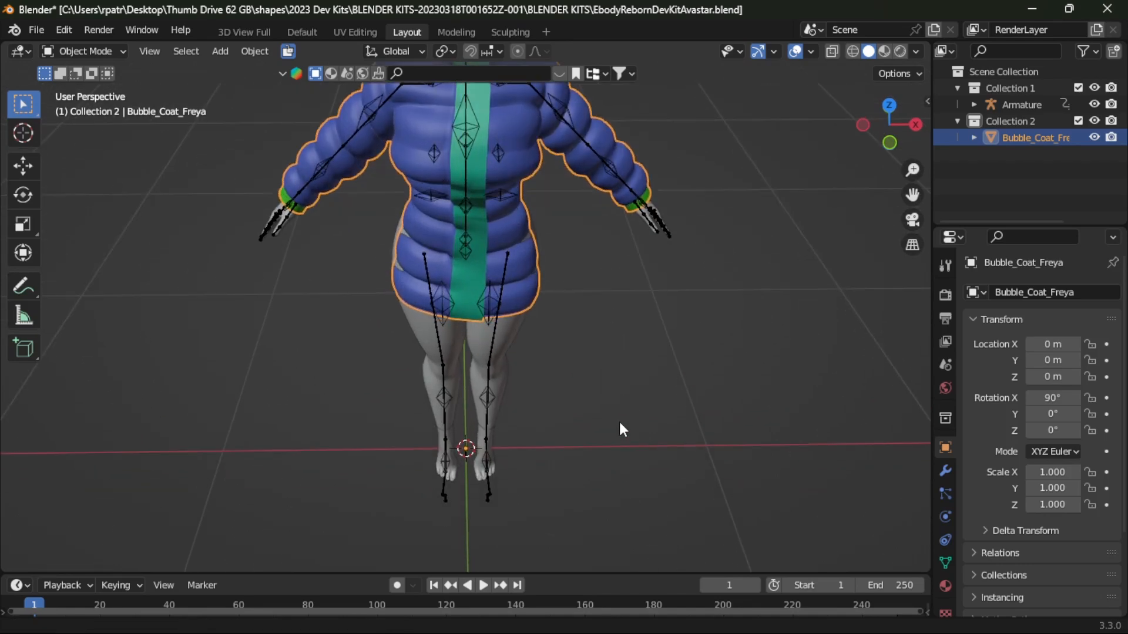
scroll(620, 423, up, 2)
scroll(620, 423, down, 3)
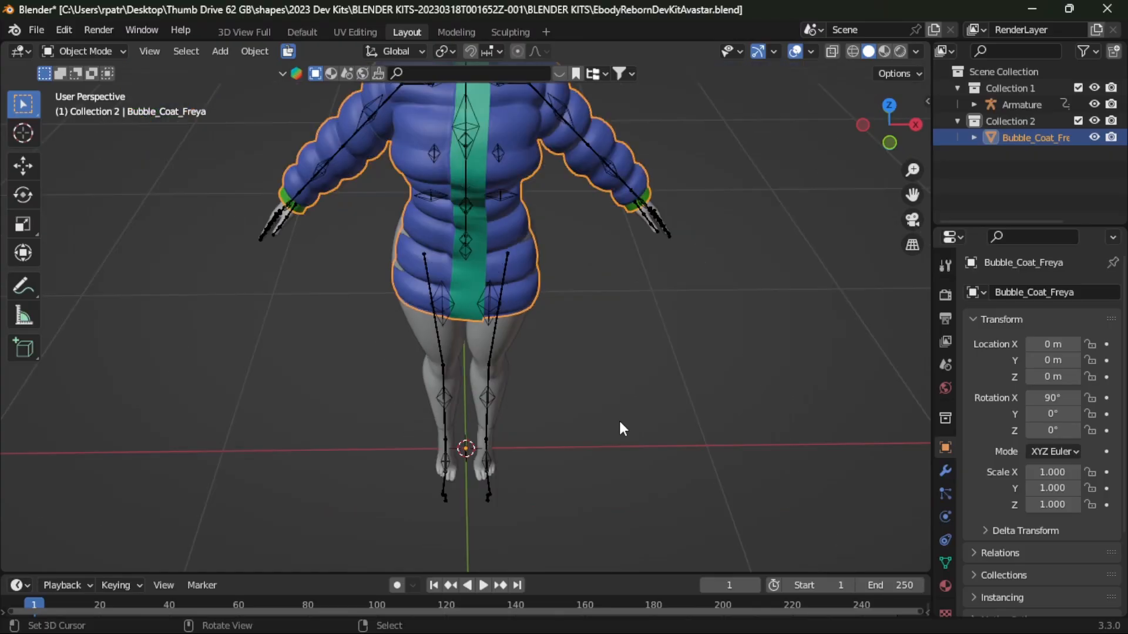
scroll(620, 421, up, 2)
shift+middle_drag(594, 430, 584, 199)
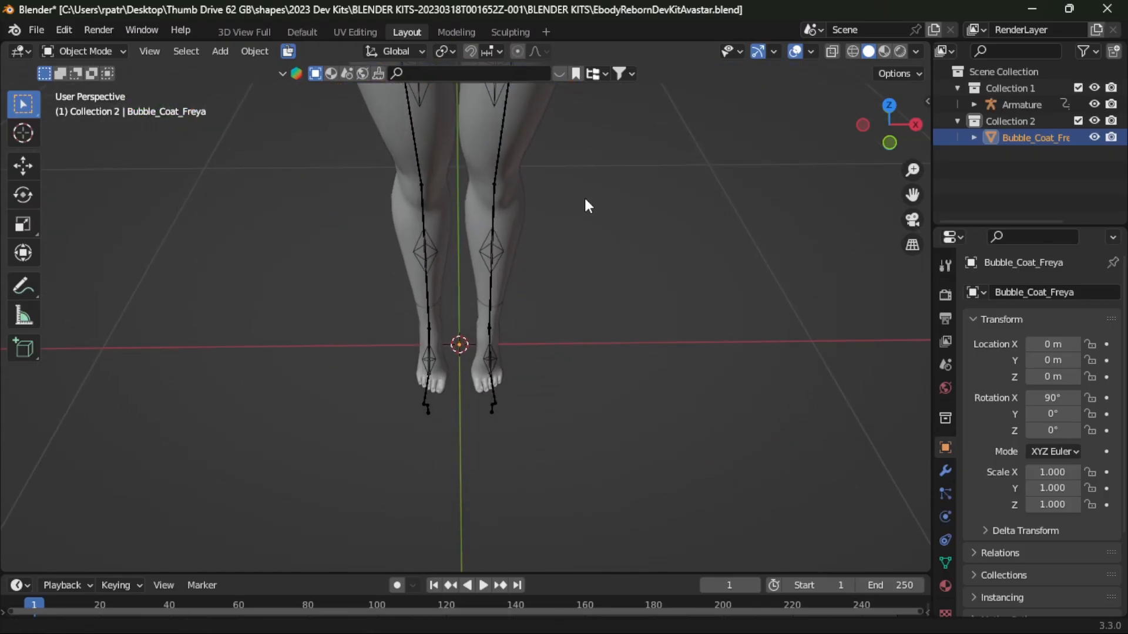
scroll(607, 349, up, 2)
scroll(609, 348, up, 3)
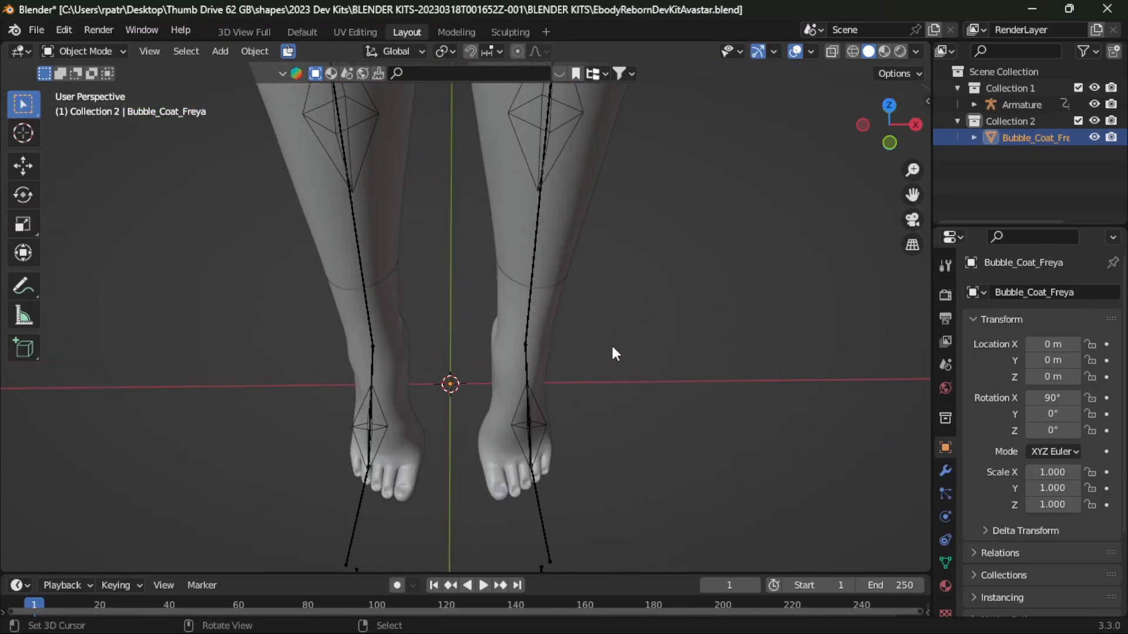
scroll(612, 347, down, 7)
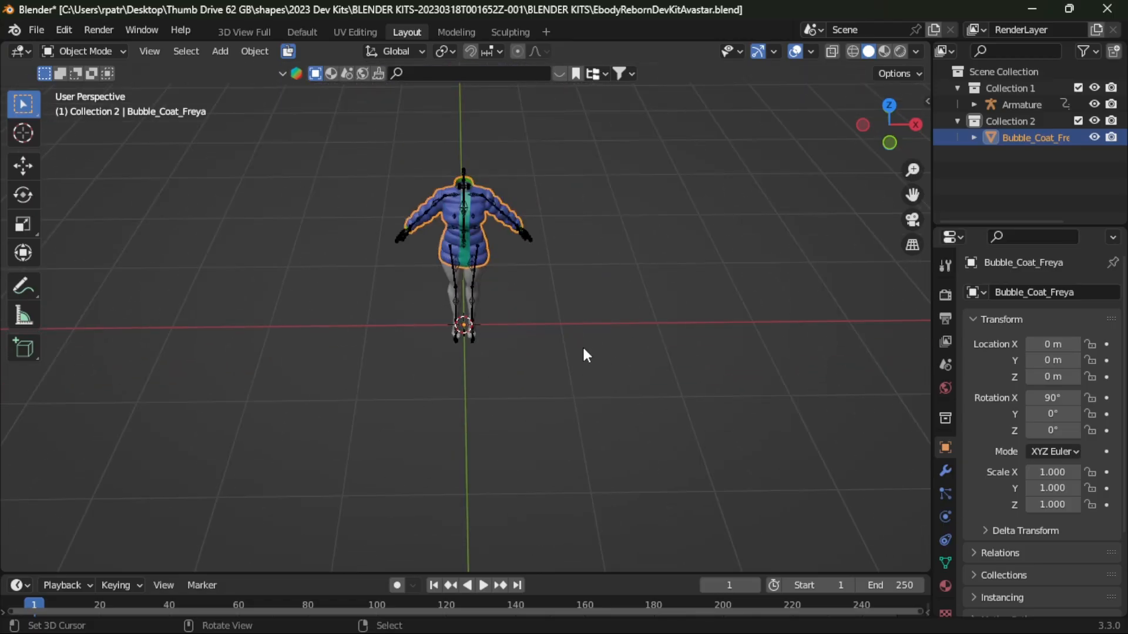
middle_drag(584, 352, 614, 429)
scroll(584, 328, up, 3)
scroll(585, 326, up, 2)
scroll(604, 414, up, 2)
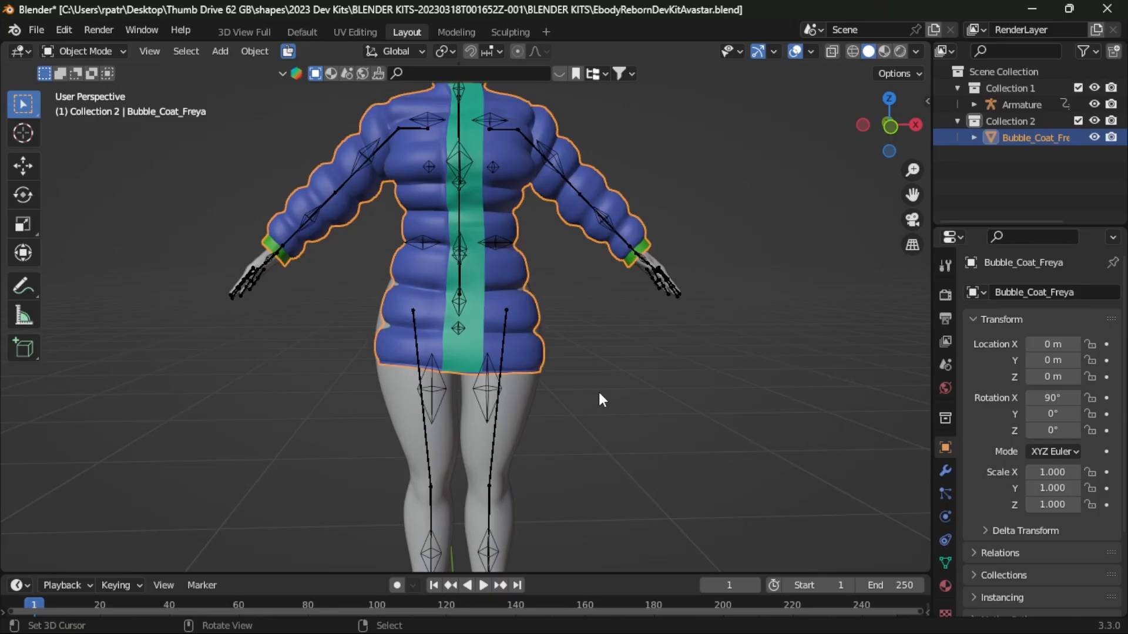
scroll(599, 393, down, 2)
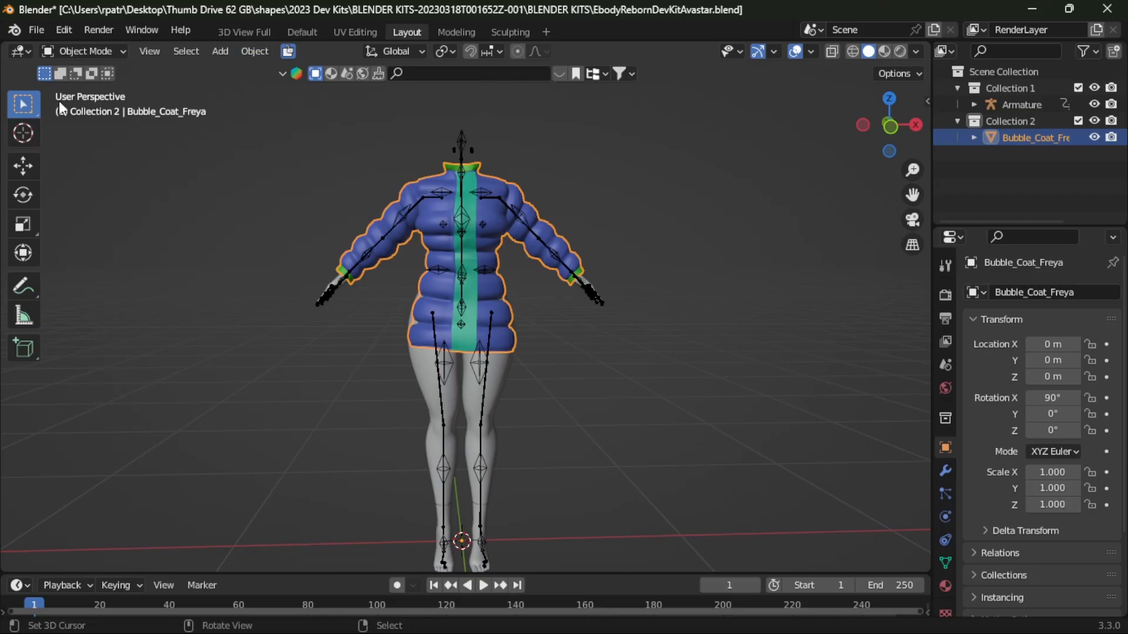
key(KP_5)
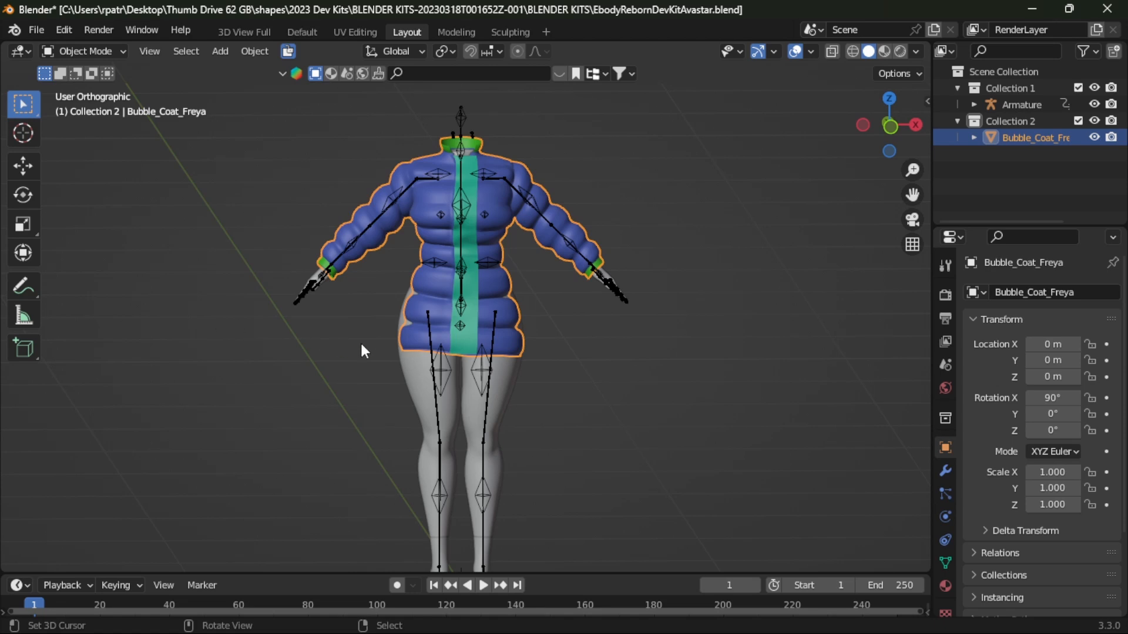
scroll(361, 345, up, 3)
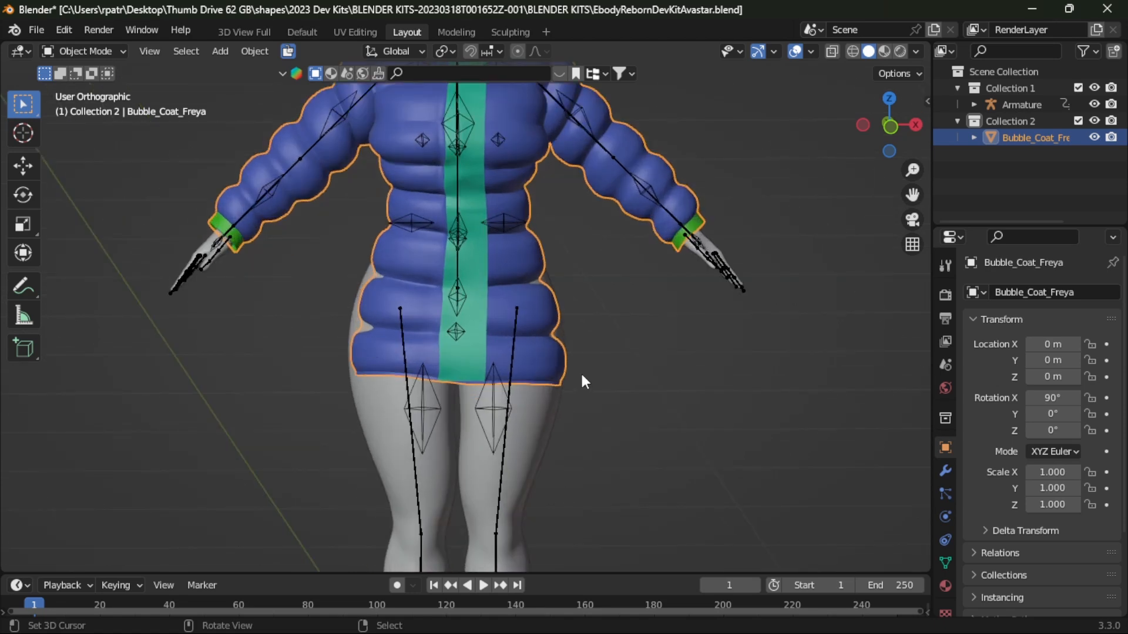
scroll(578, 355, down, 3)
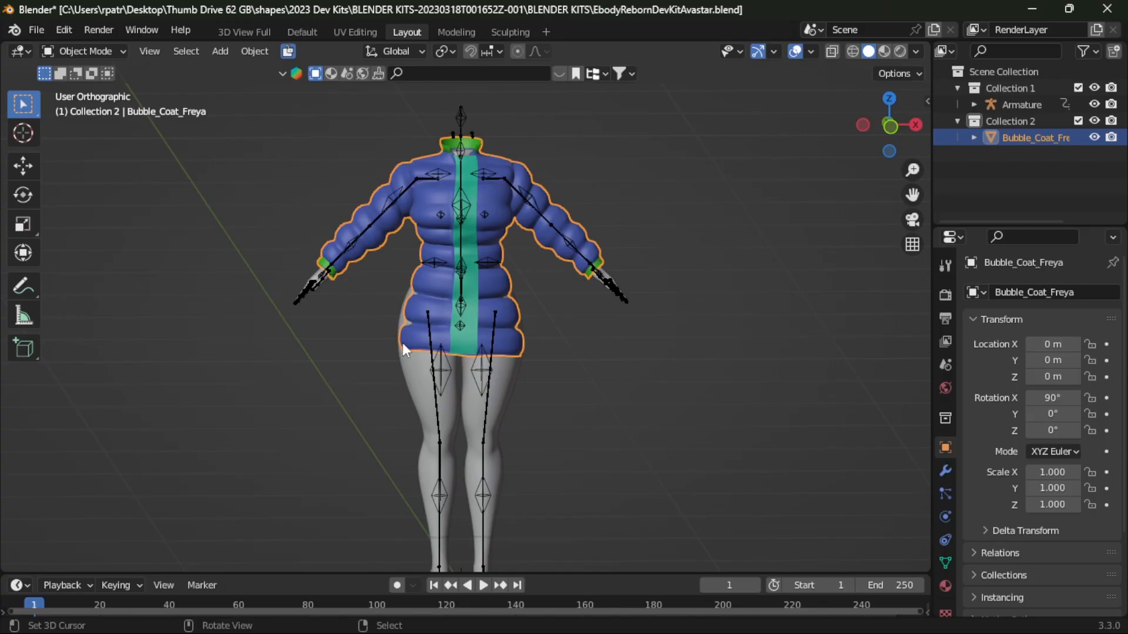
- Move the coat about 0.0185 m along the Y axis, working from the right side view
key(KP_3)
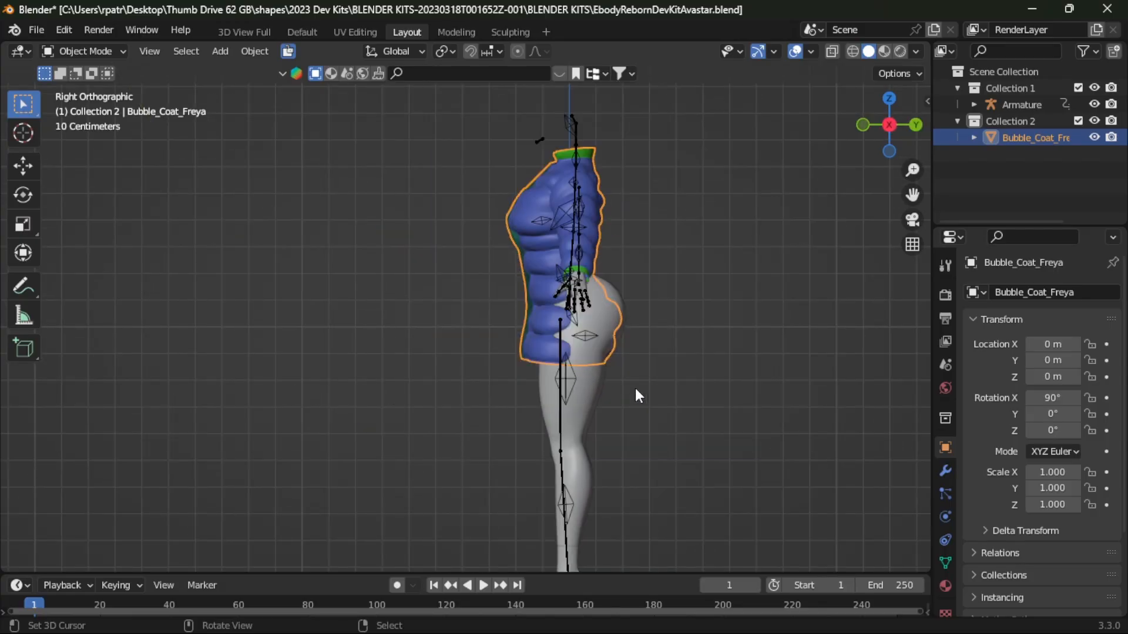
key(g)
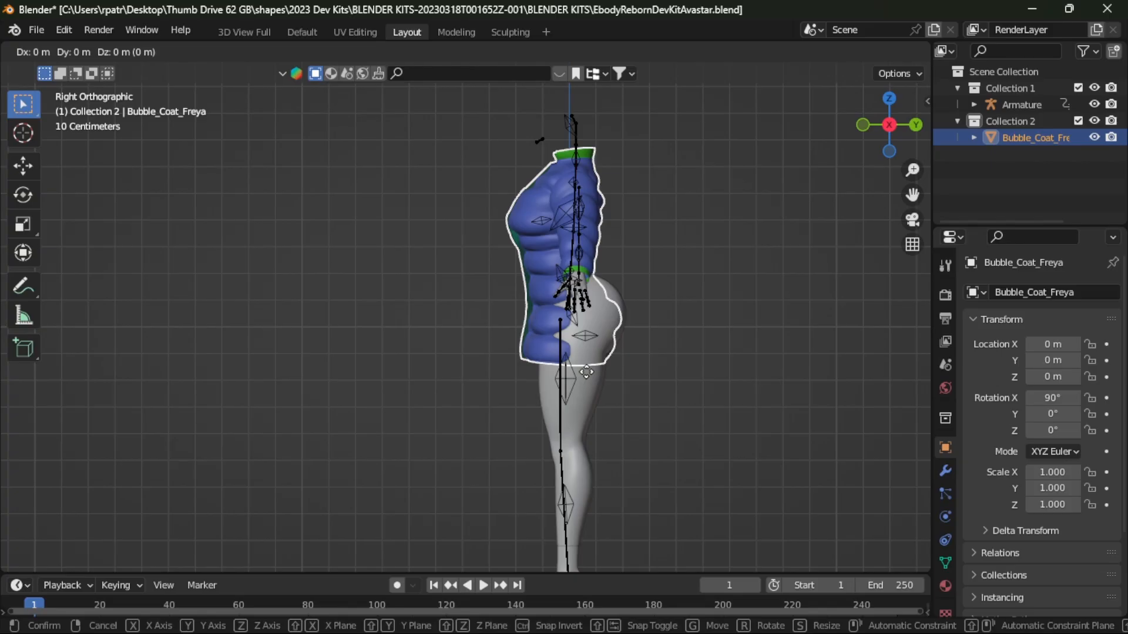
key(y)
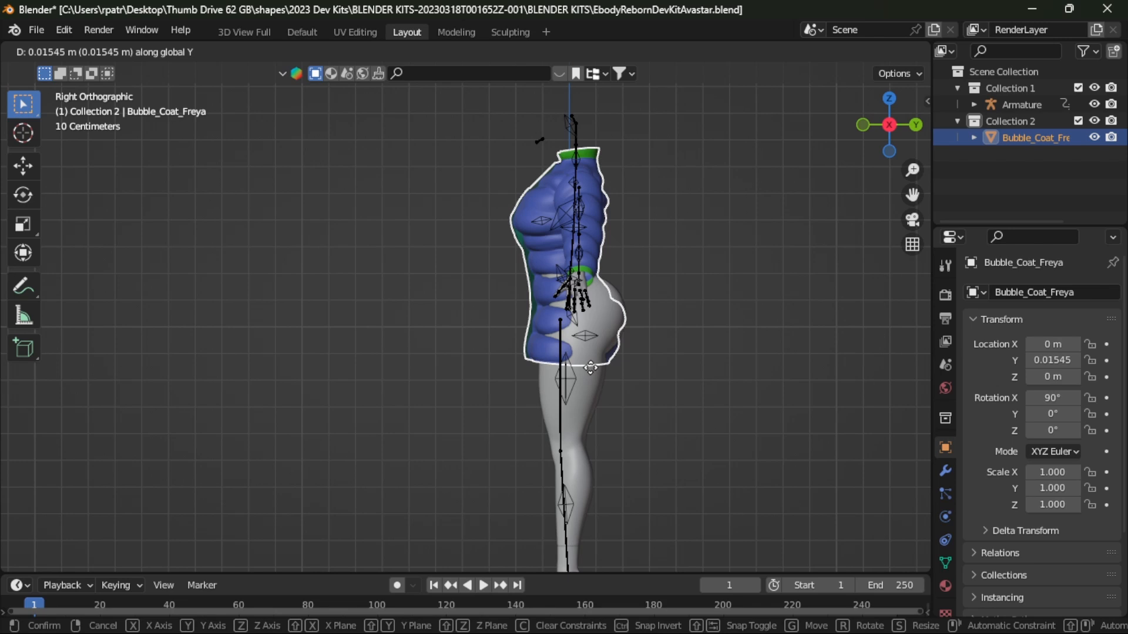
click(592, 368)
- Examine the repositioned coat's fit around the waist, hips and backside from the front and side
middle_drag(698, 387, 656, 392)
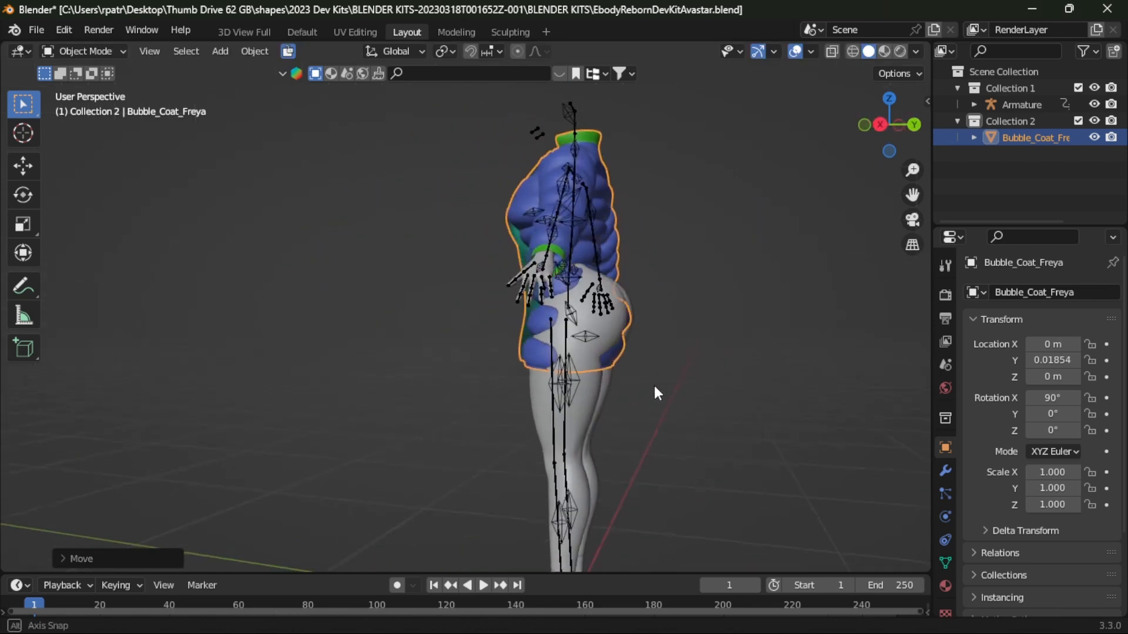
middle_drag(352, 390, 582, 391)
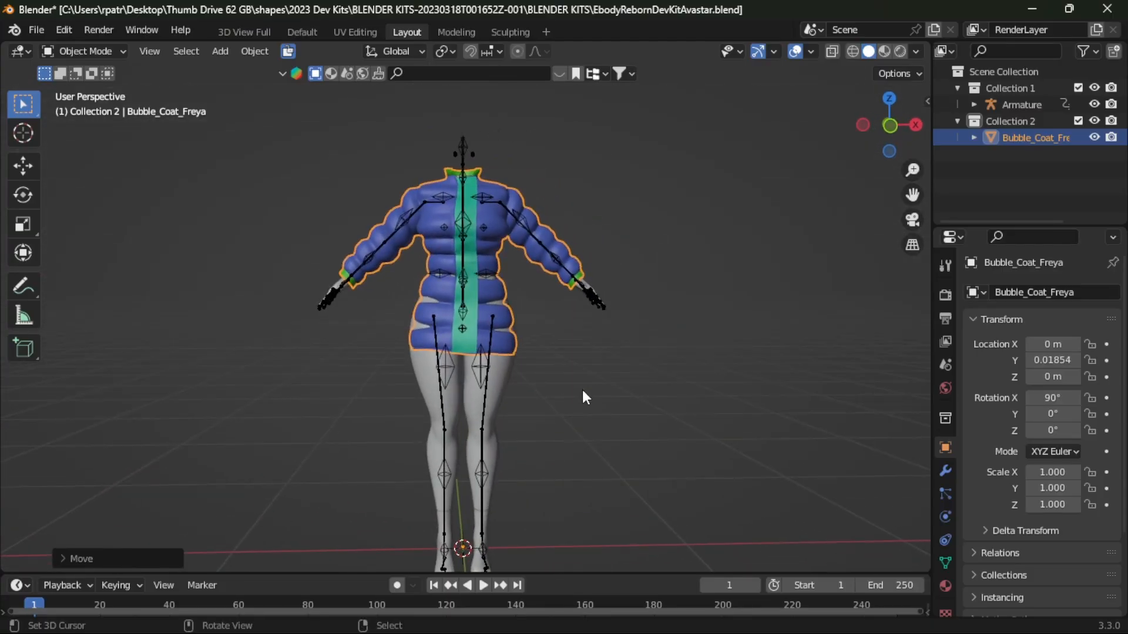
scroll(583, 390, up, 2)
scroll(582, 397, up, 1)
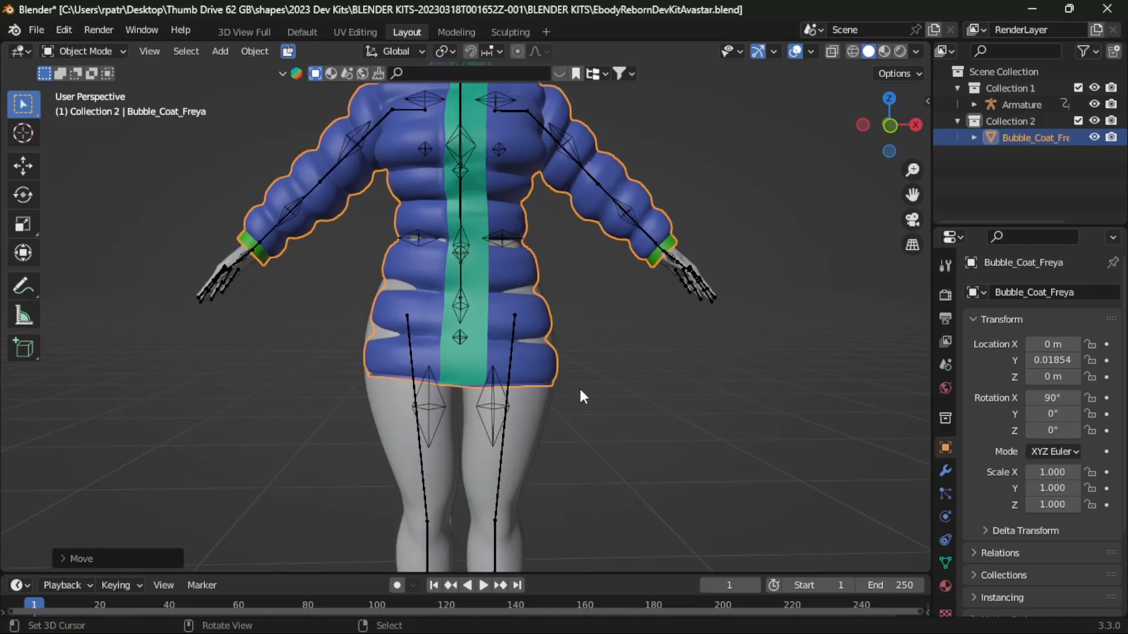
middle_drag(686, 243, 267, 329)
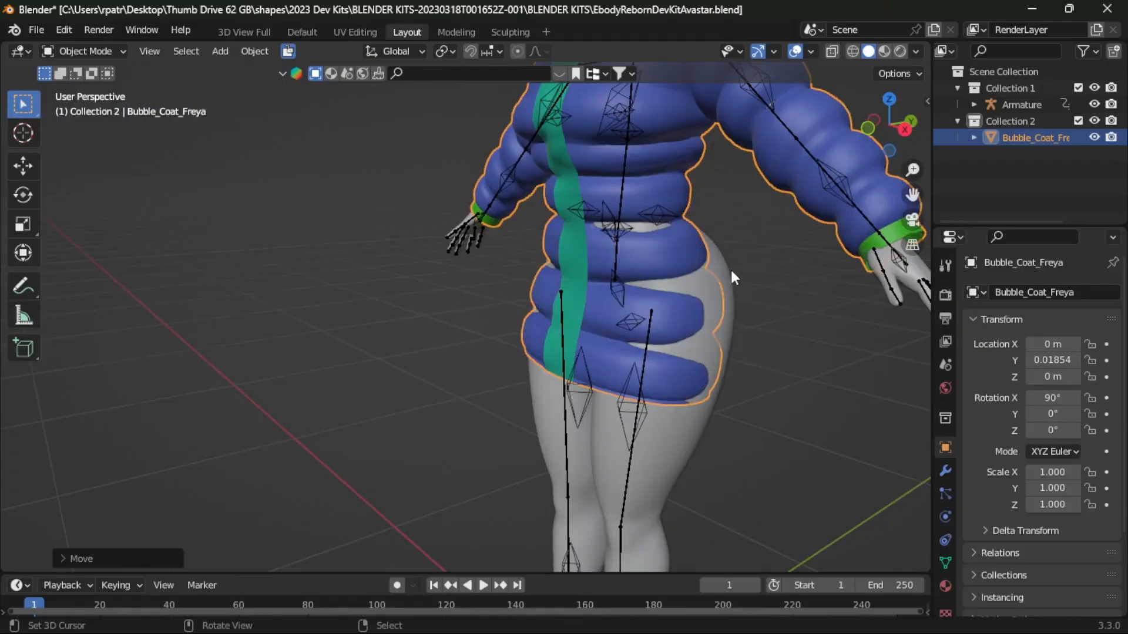
shift+middle_drag(730, 270, 610, 245)
scroll(509, 269, up, 2)
scroll(511, 268, down, 6)
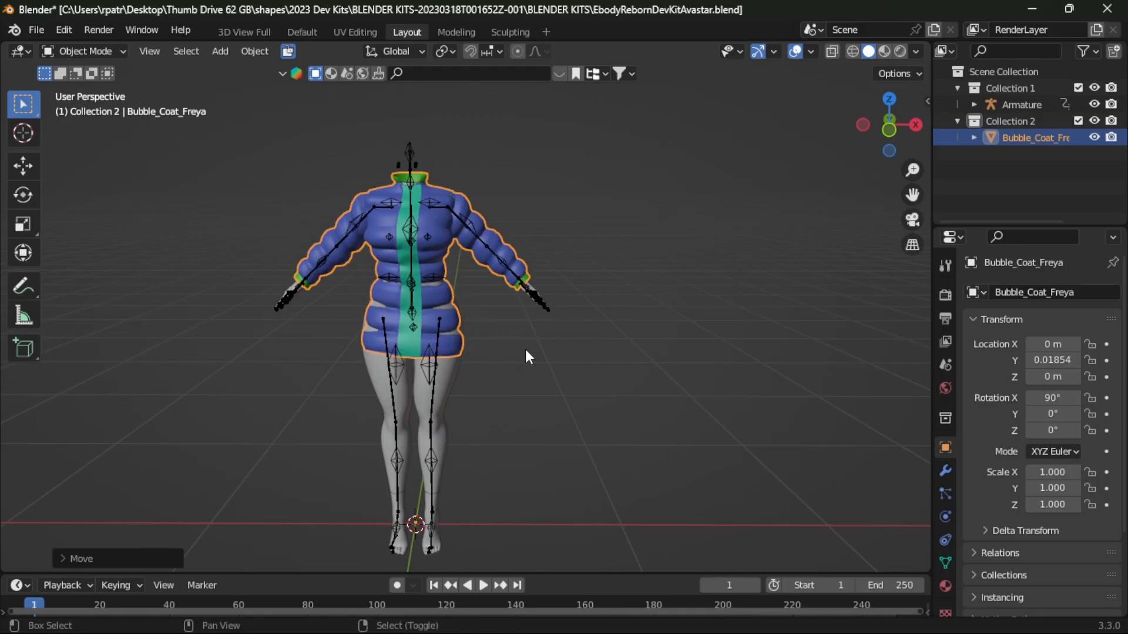
shift+middle_drag(525, 350, 607, 340)
scroll(674, 324, up, 1)
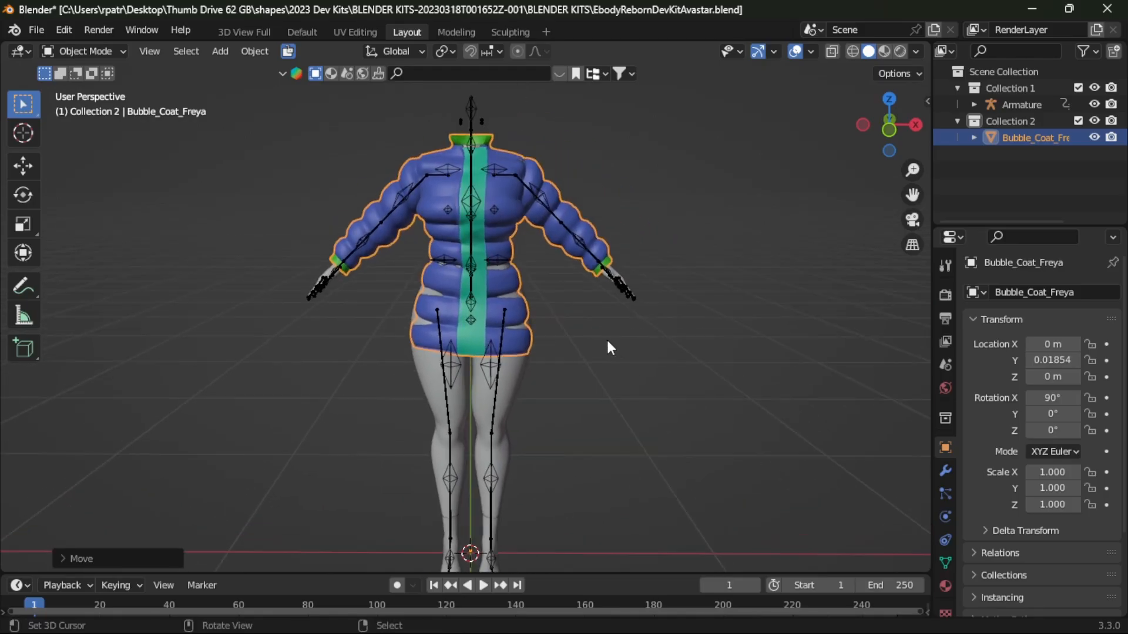
scroll(608, 347, up, 2)
scroll(608, 339, down, 1)
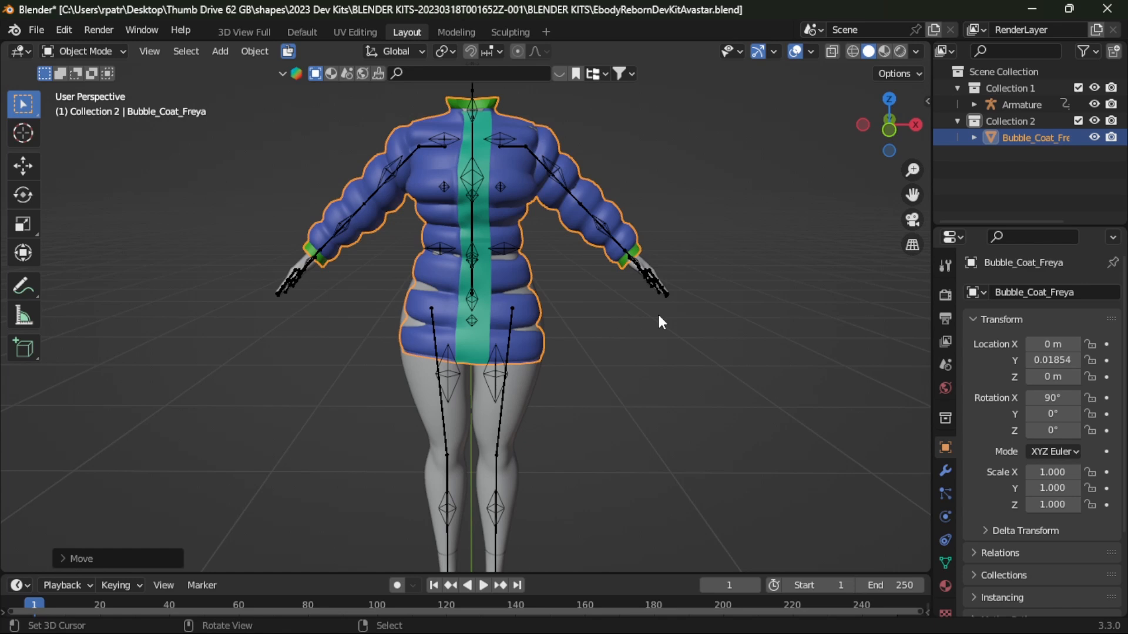
- Open the coat mesh in Edit Mode from the front view and enable proportional editing
key(KP_1)
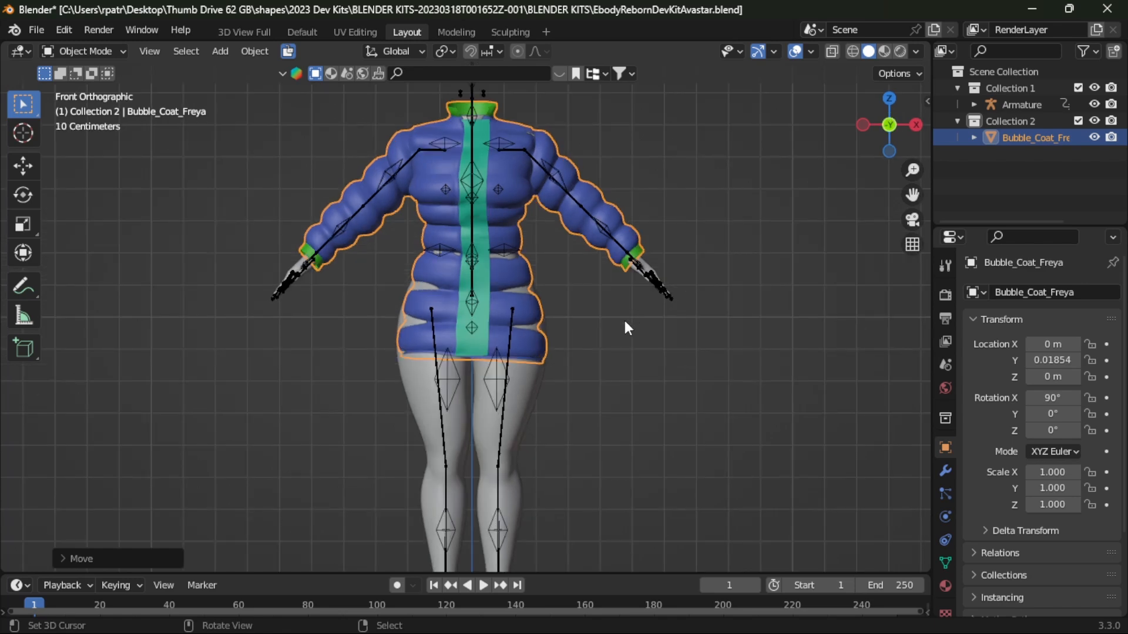
key(Tab)
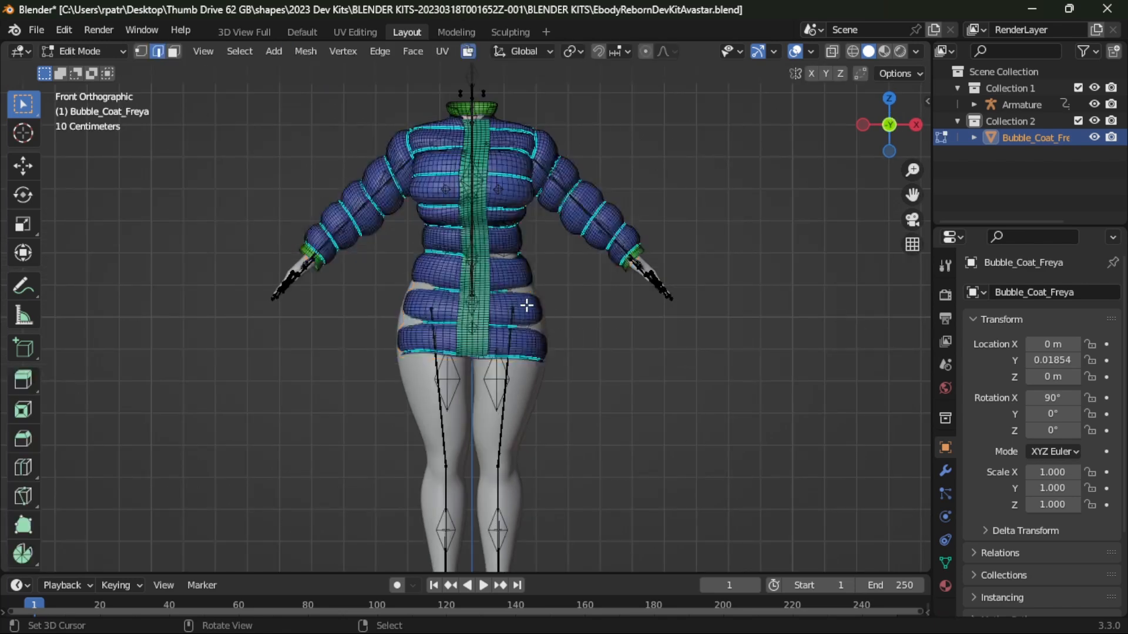
click(645, 52)
mouse_move(614, 329)
middle_down()
mouse_move(528, 335)
mouse_move(609, 340)
middle_up()
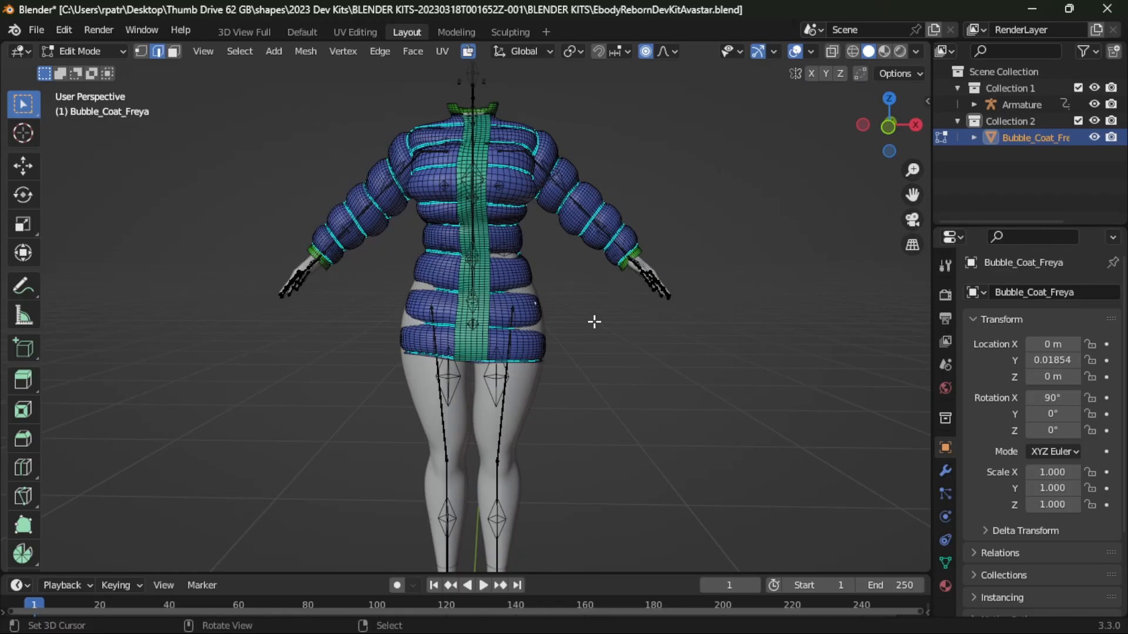
- Reduce the proportional editing influence radius to about 0.076 m around the selection on the coat's hip
key(g)
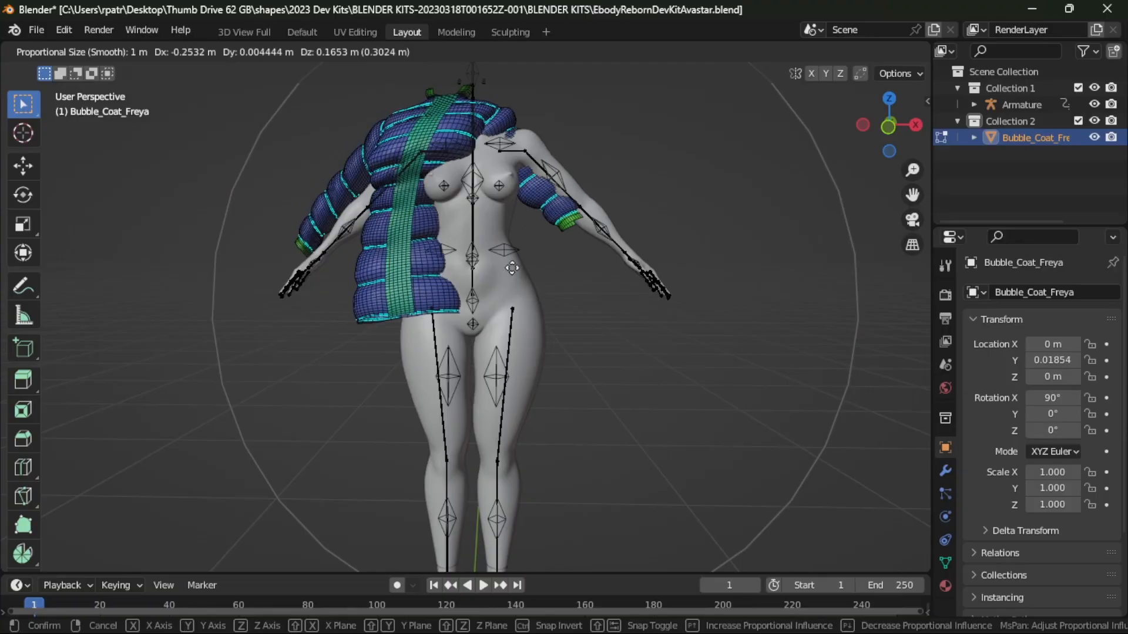
key(Escape)
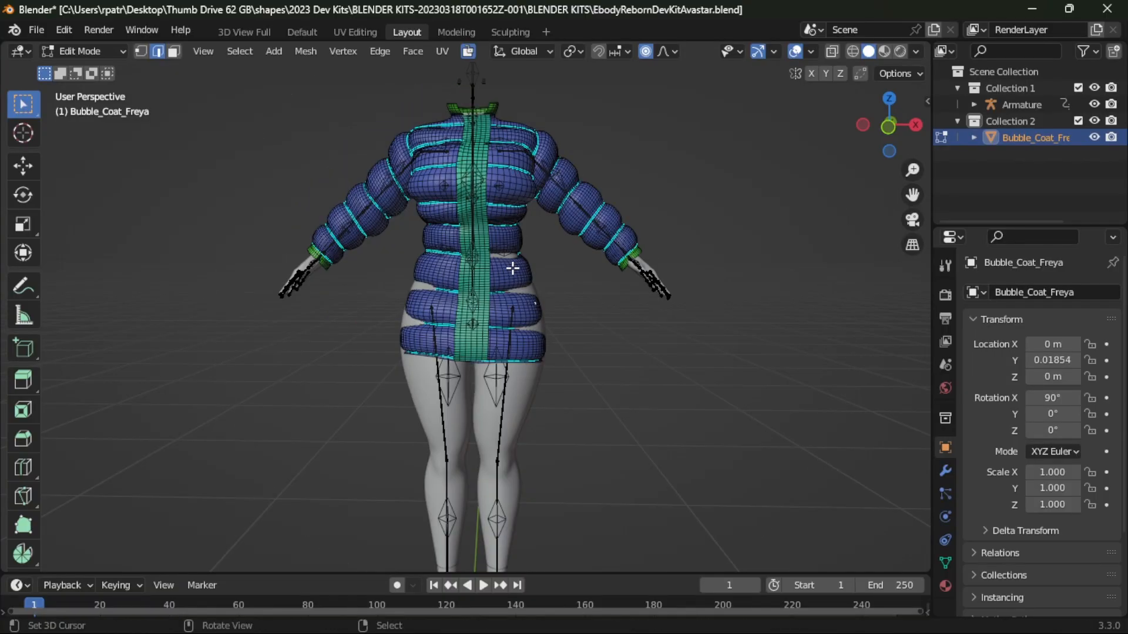
key(g)
scroll(513, 268, up, 5)
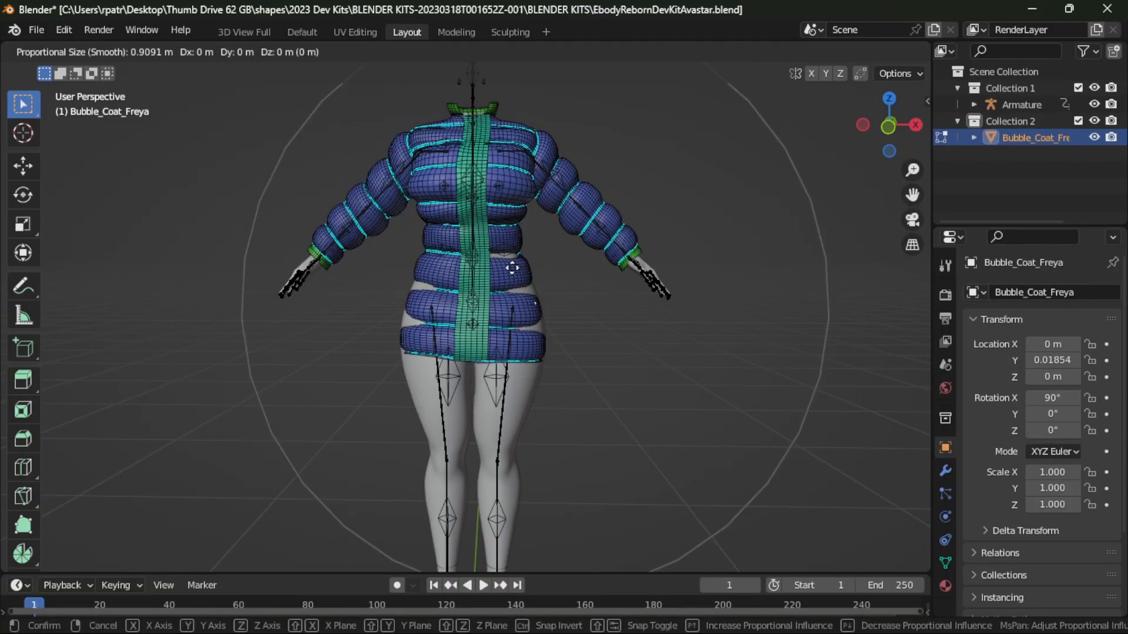
scroll(512, 267, up, 14)
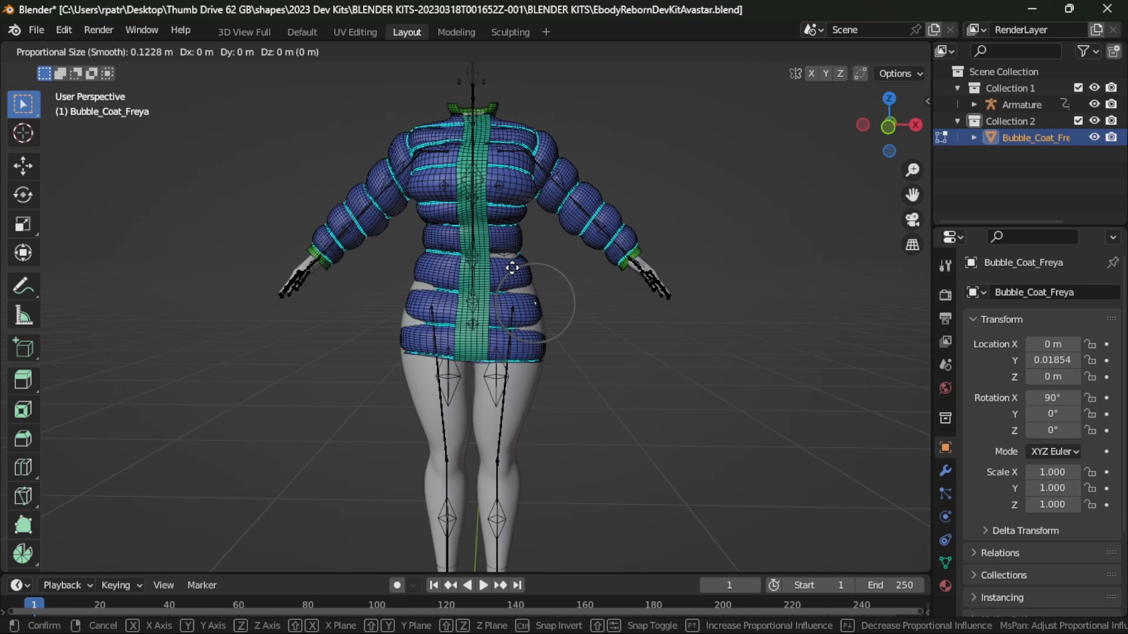
scroll(512, 267, down, 10)
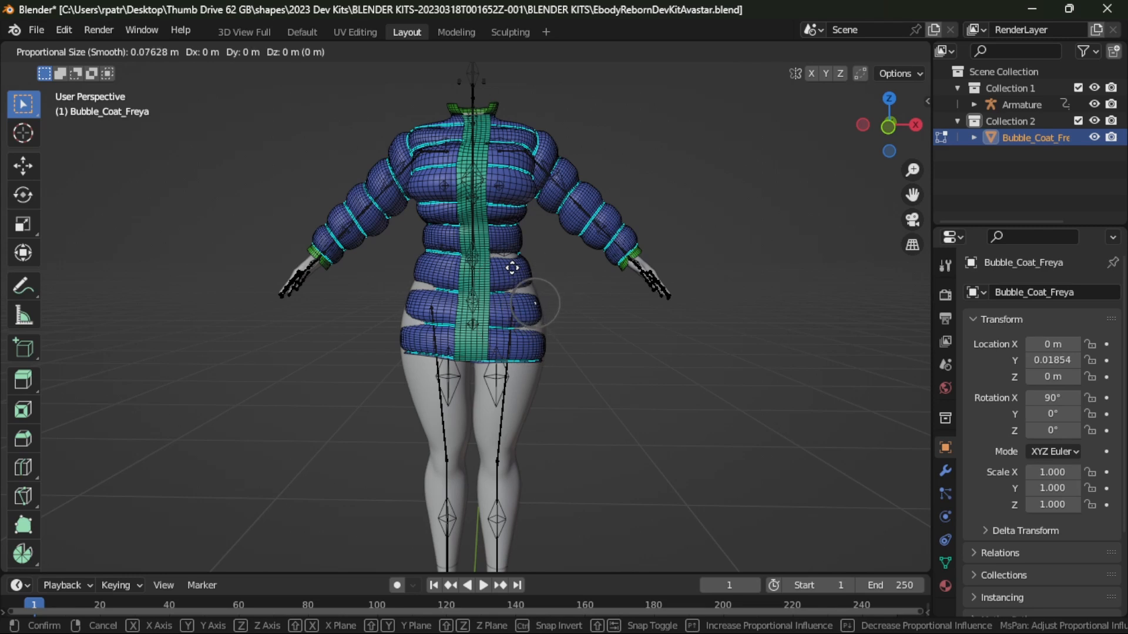
click(513, 268)
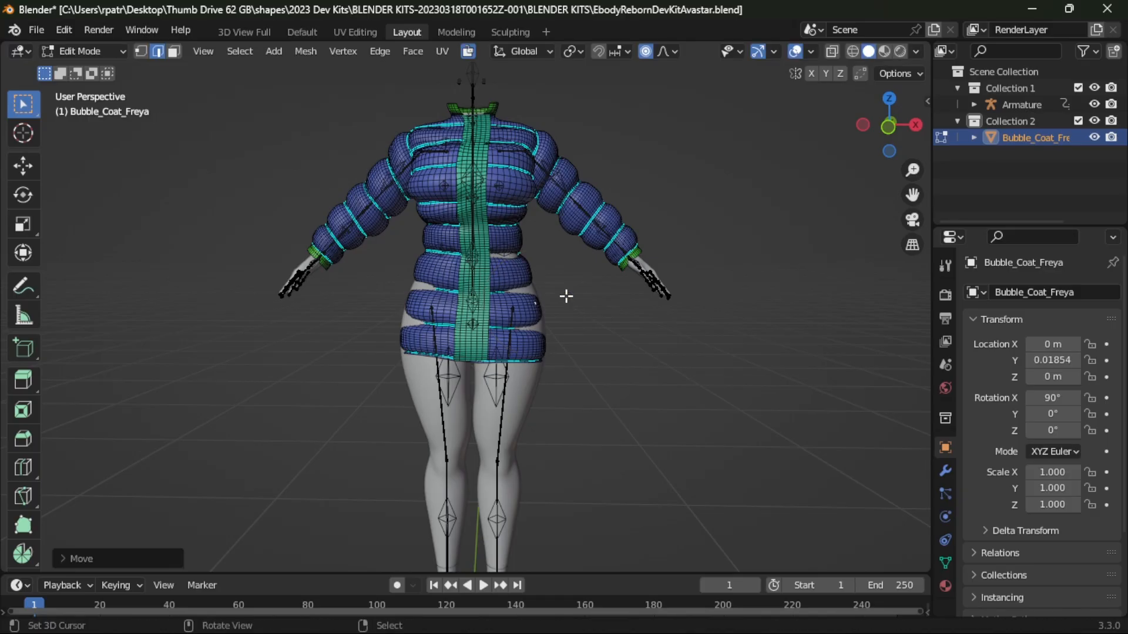
- Inspect the coat's hip bubbles up close and switch the mesh to face selection mode
scroll(577, 337, up, 4)
middle_drag(642, 334, 561, 325)
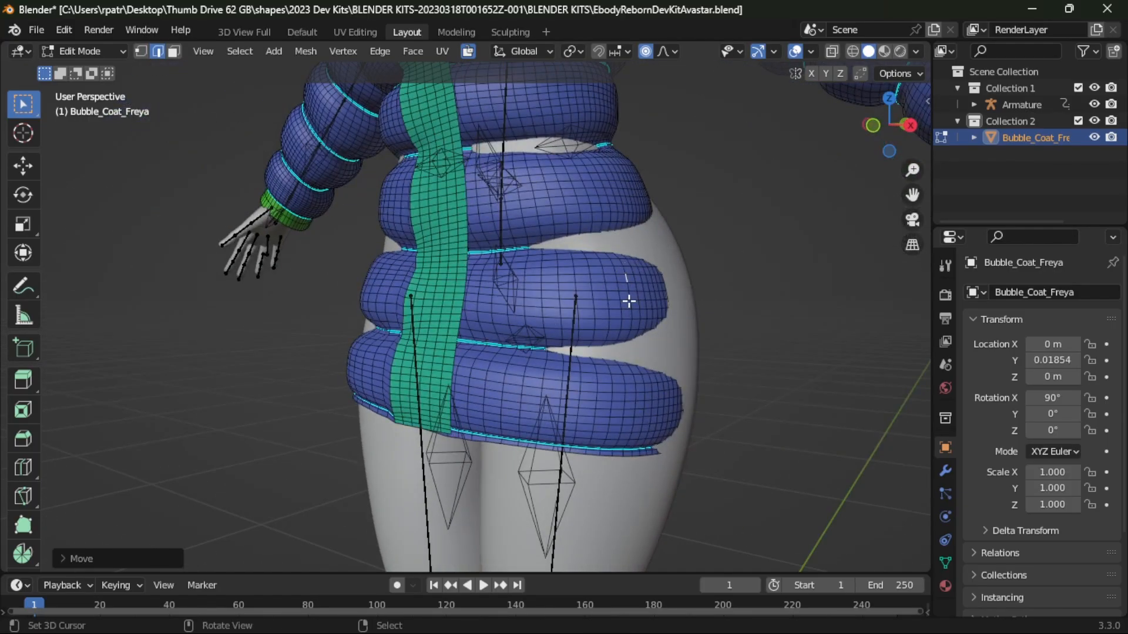
scroll(642, 303, up, 2)
scroll(642, 302, up, 1)
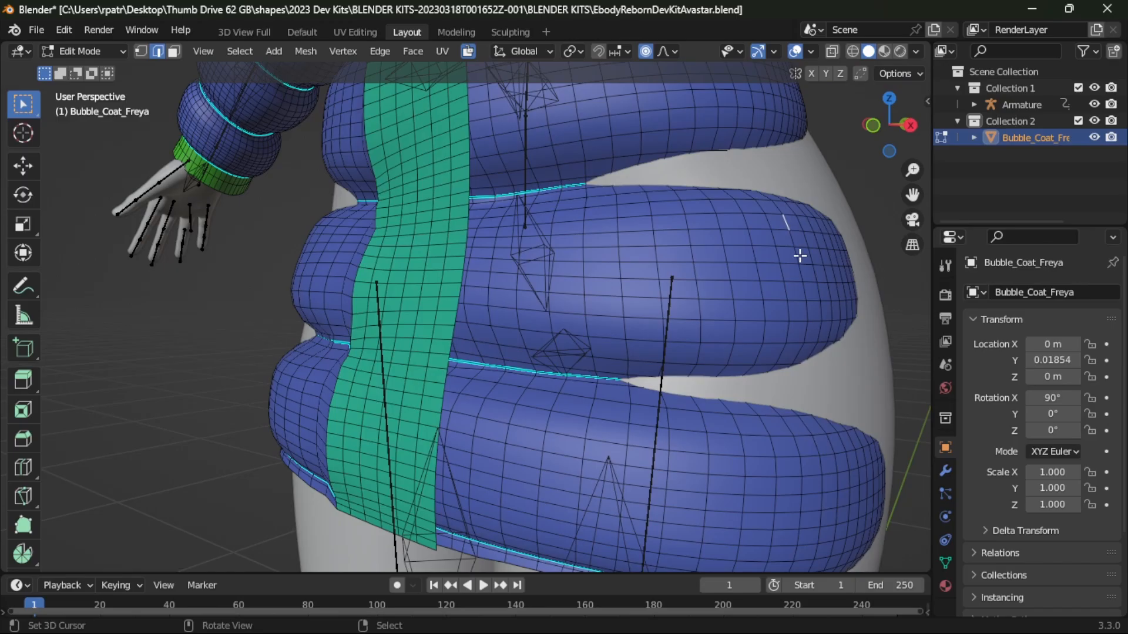
scroll(791, 262, down, 3)
click(140, 51)
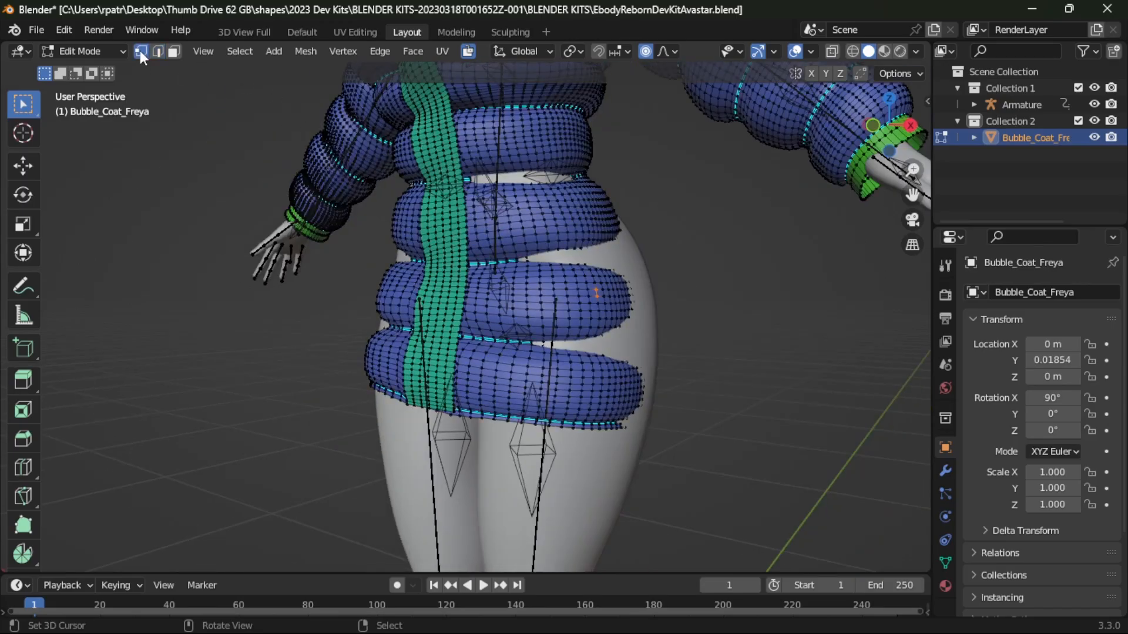
scroll(732, 329, up, 4)
scroll(569, 345, down, 7)
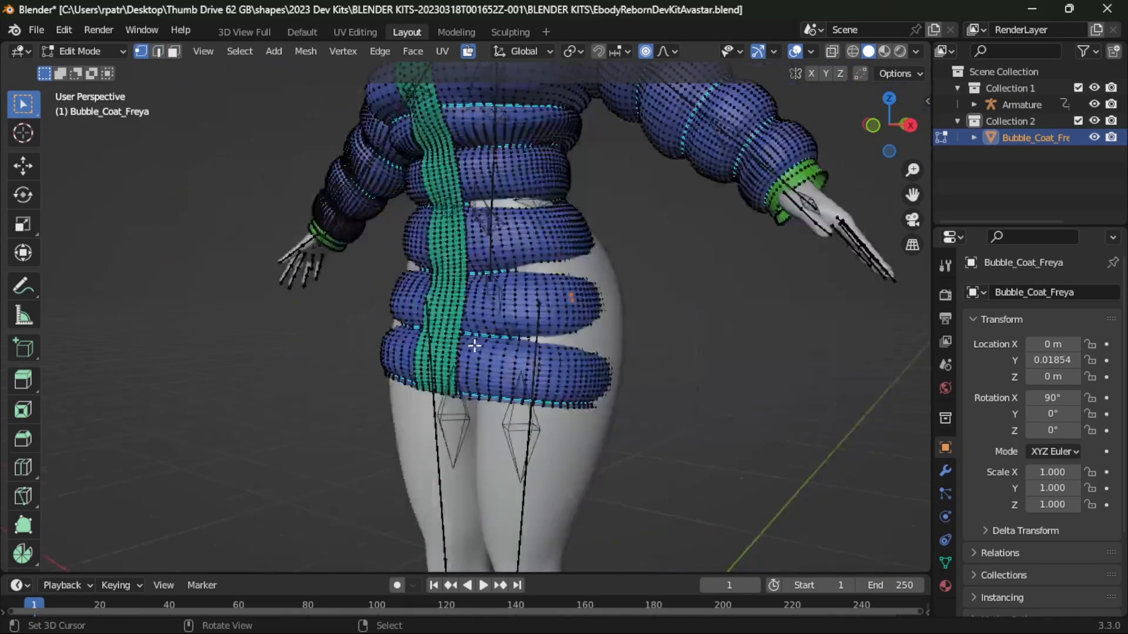
middle_drag(276, 404, 214, 174)
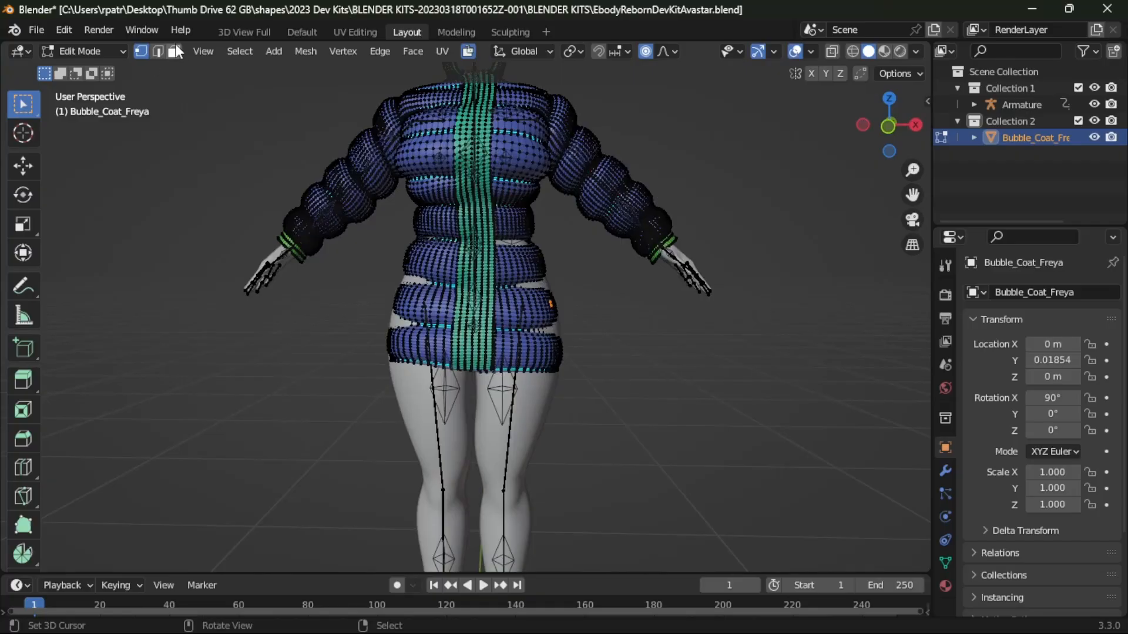
click(174, 51)
- With X-ray on, select the coat's lower part below the waist from the front view and scale it about 1.12 along X
middle_drag(649, 352, 467, 334)
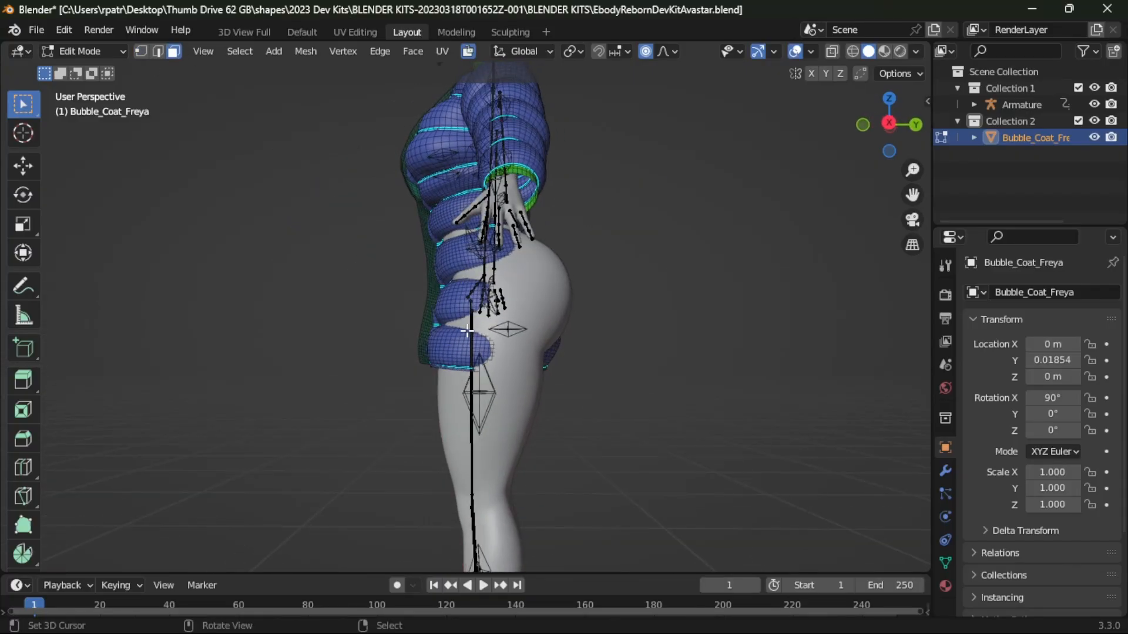
middle_drag(351, 339, 552, 365)
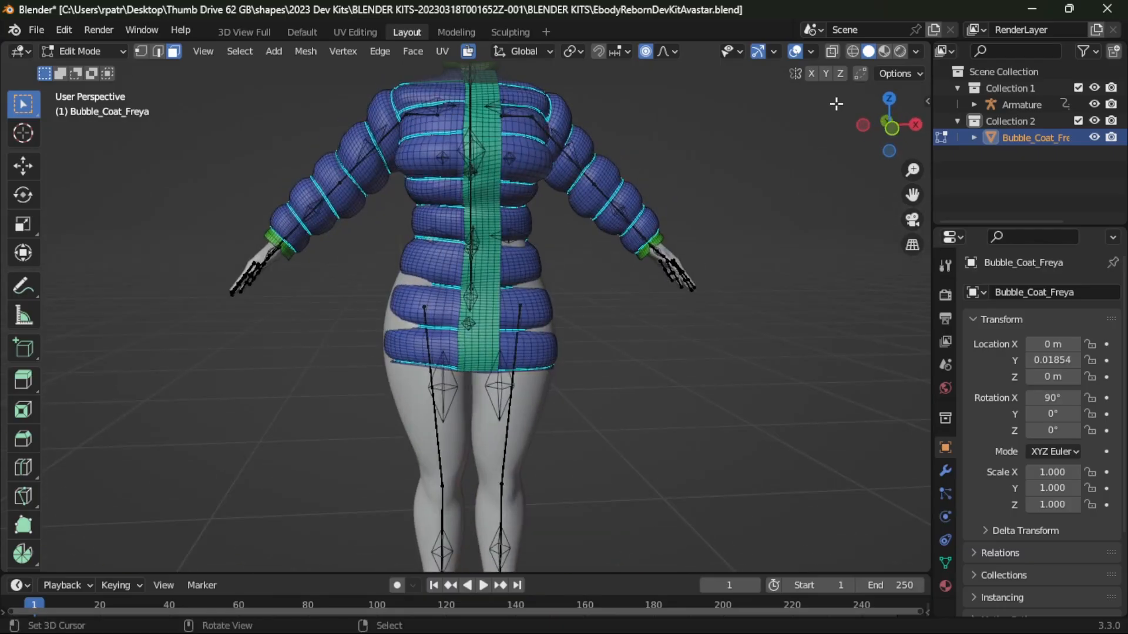
click(832, 51)
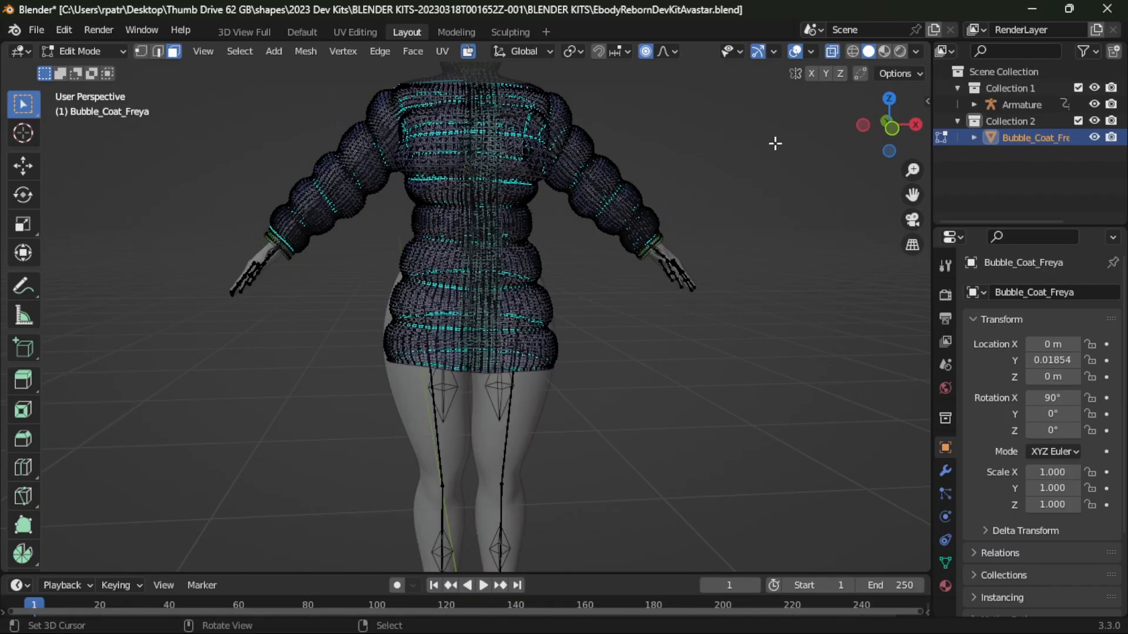
key(KP_1)
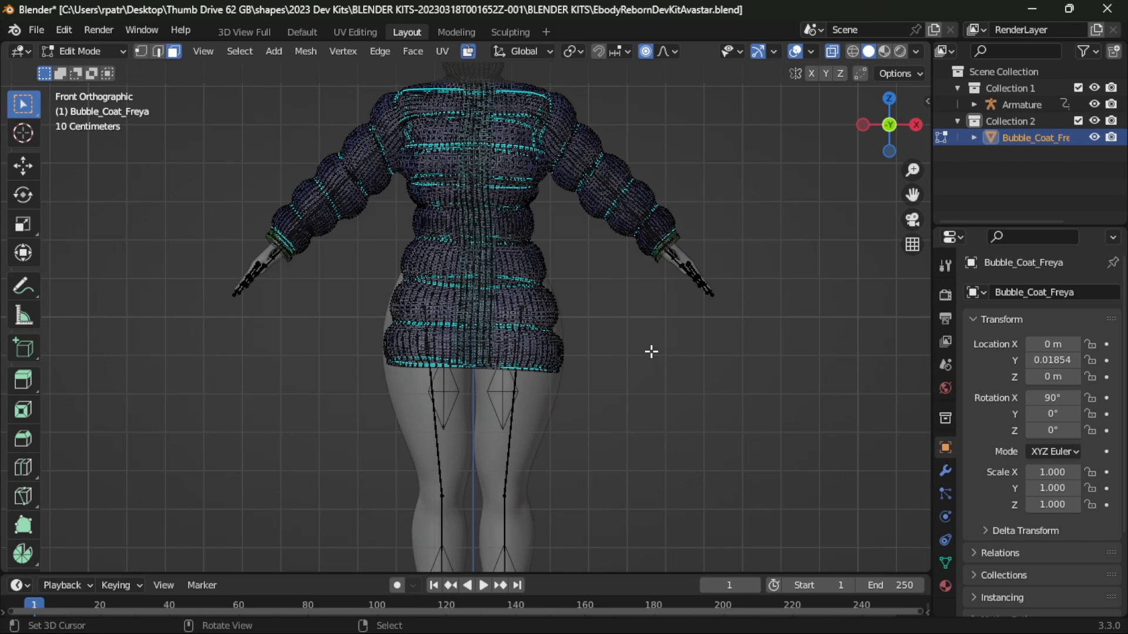
key(b)
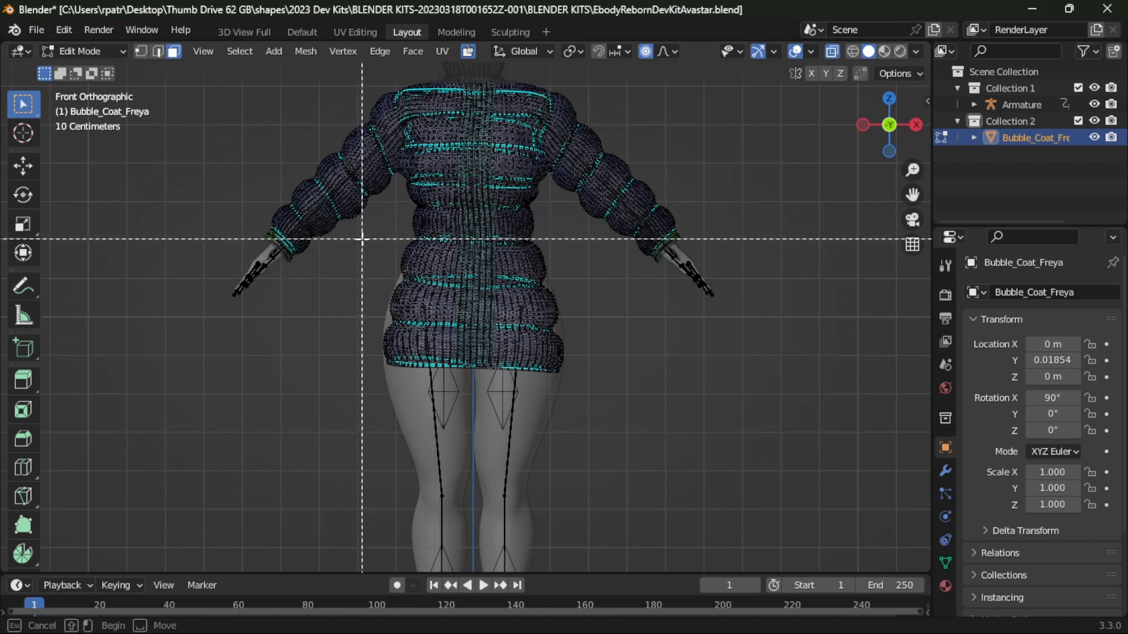
drag(355, 238, 596, 424)
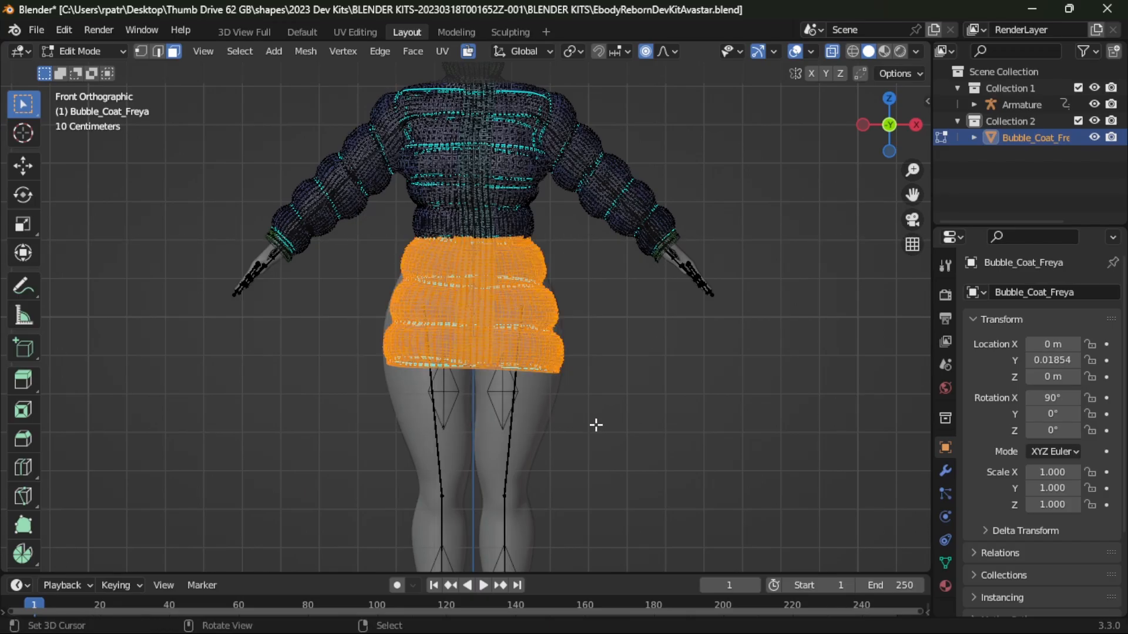
key(s)
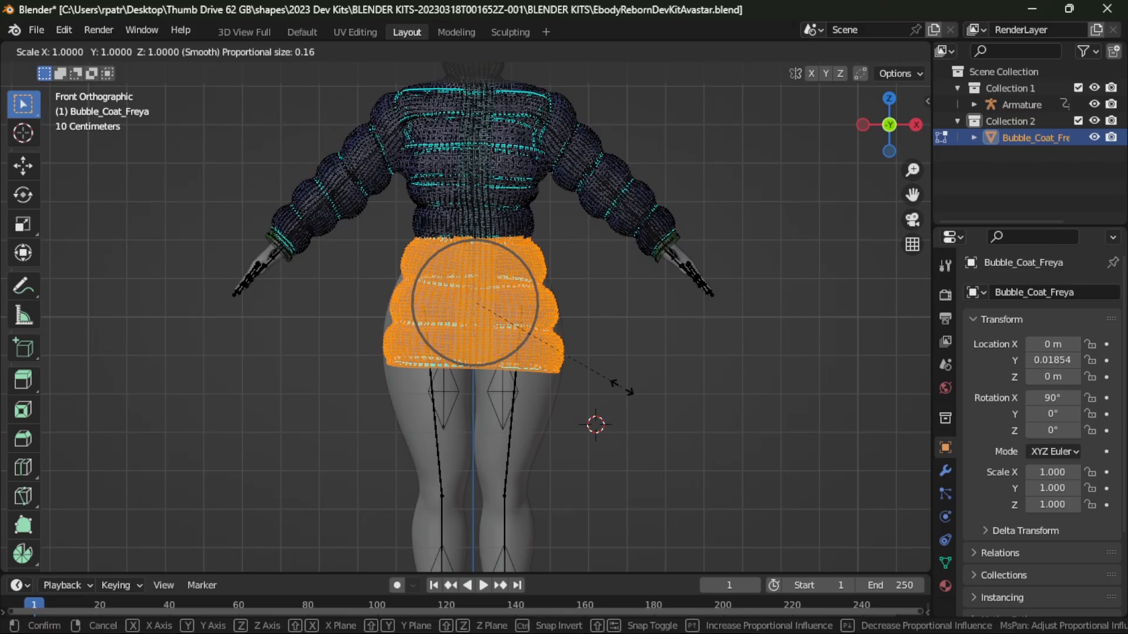
key(x)
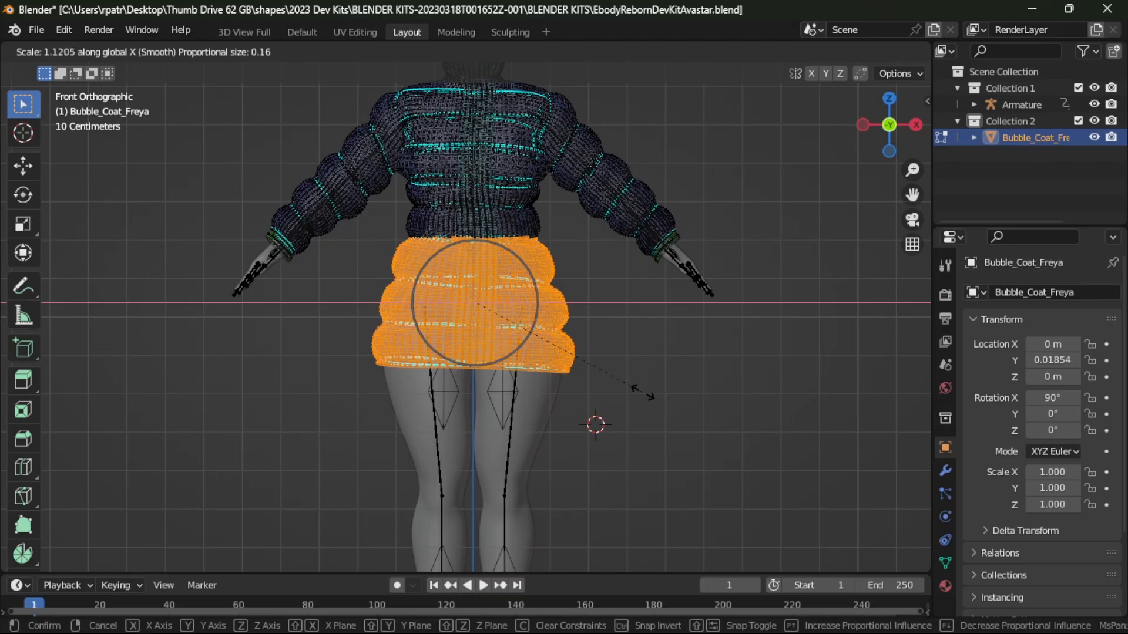
click(643, 393)
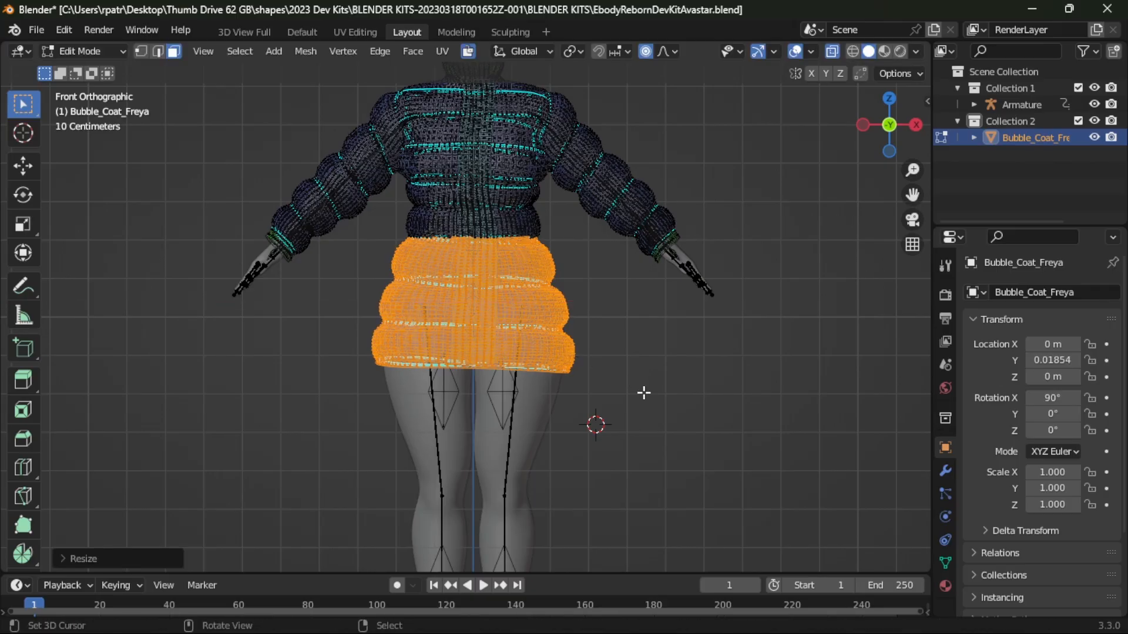
- Reduce the selection to the coat's lower back in the right view, move it about 0.04 m along Y, and turn off X-ray
key(KP_3)
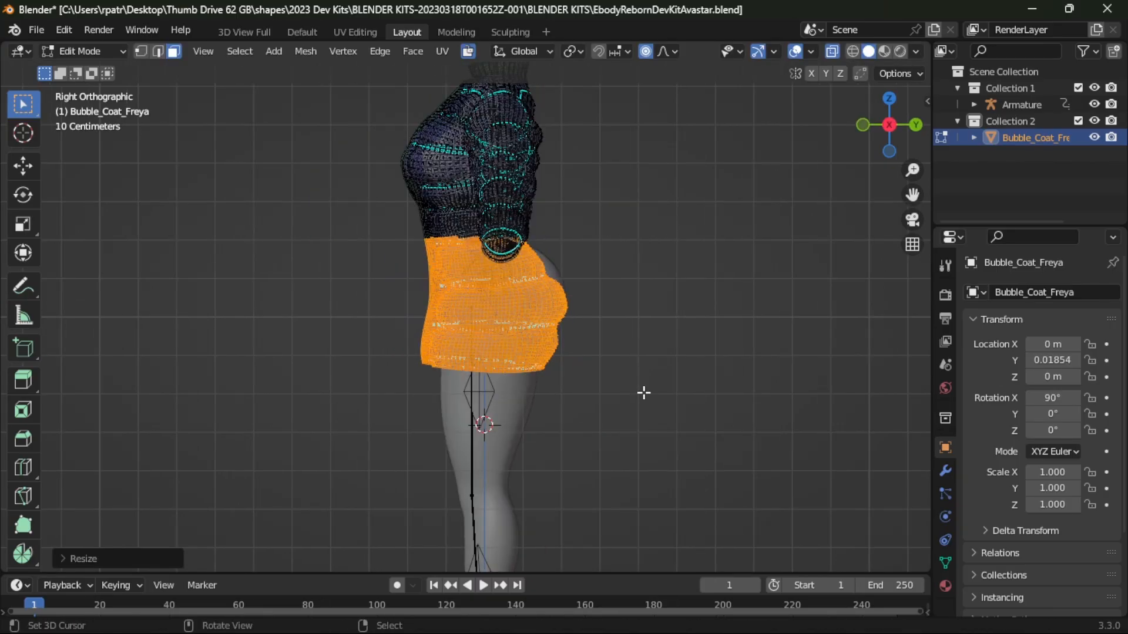
key(b)
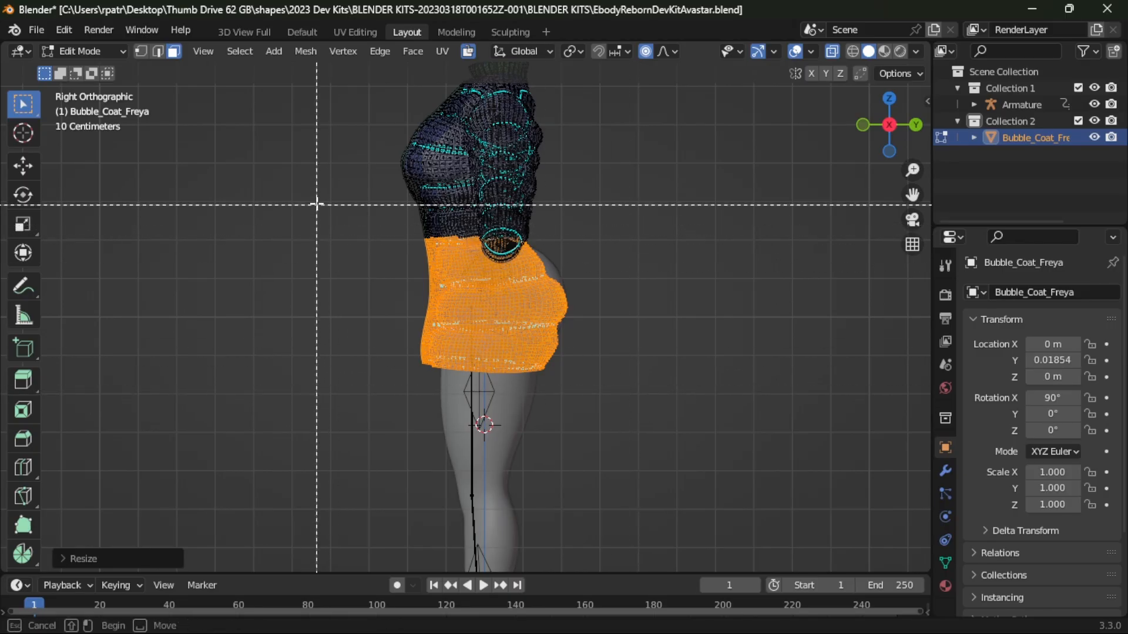
drag(317, 196, 514, 438)
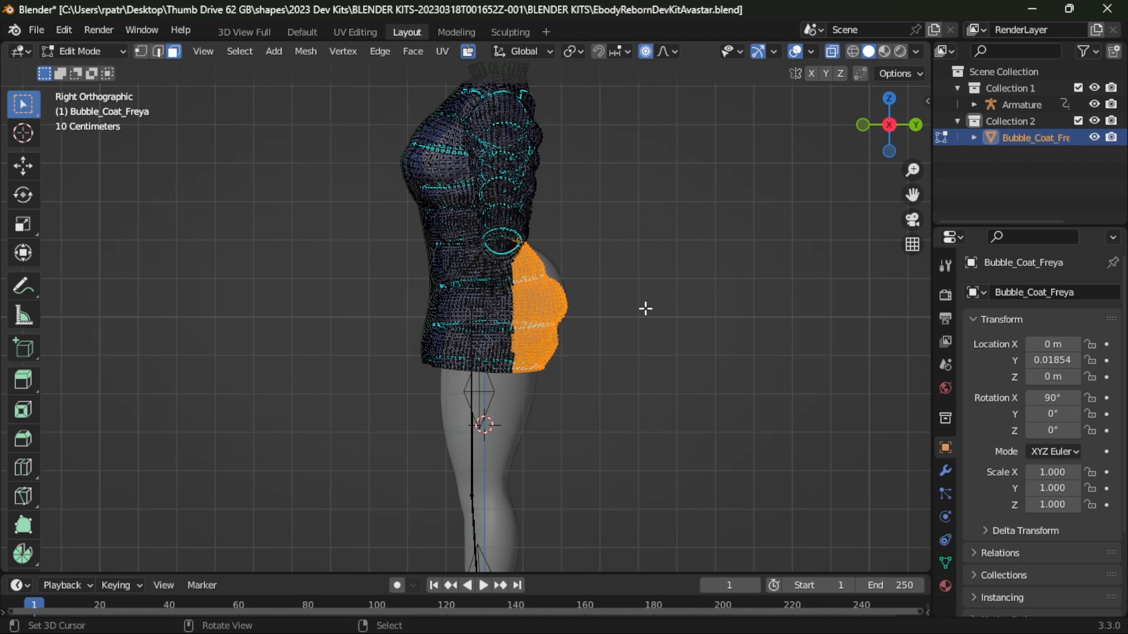
key(g)
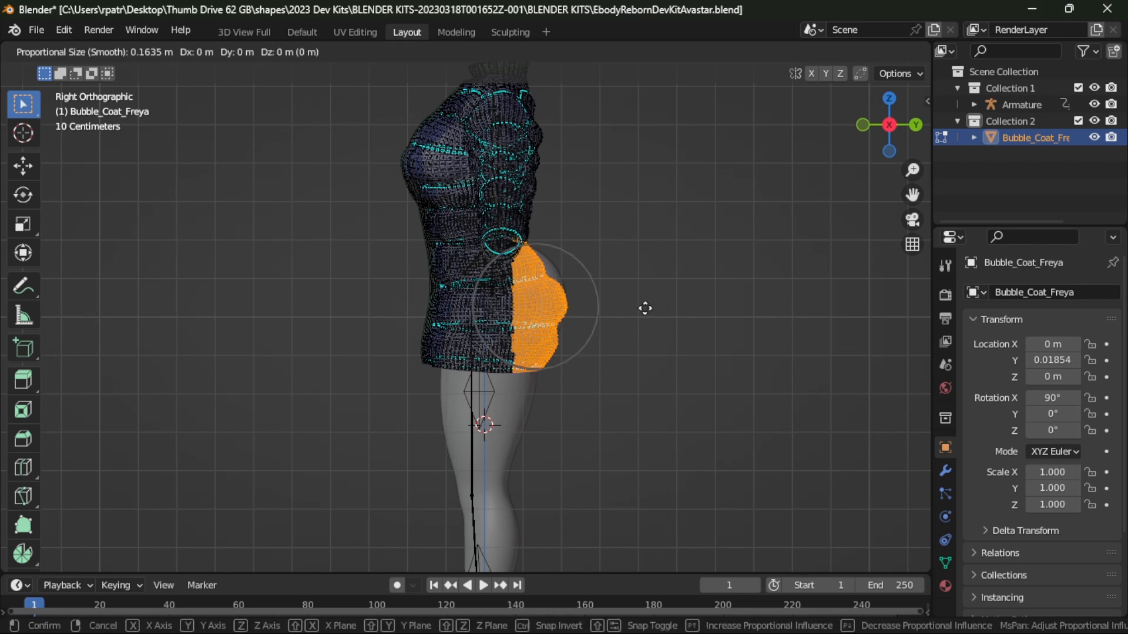
key(y)
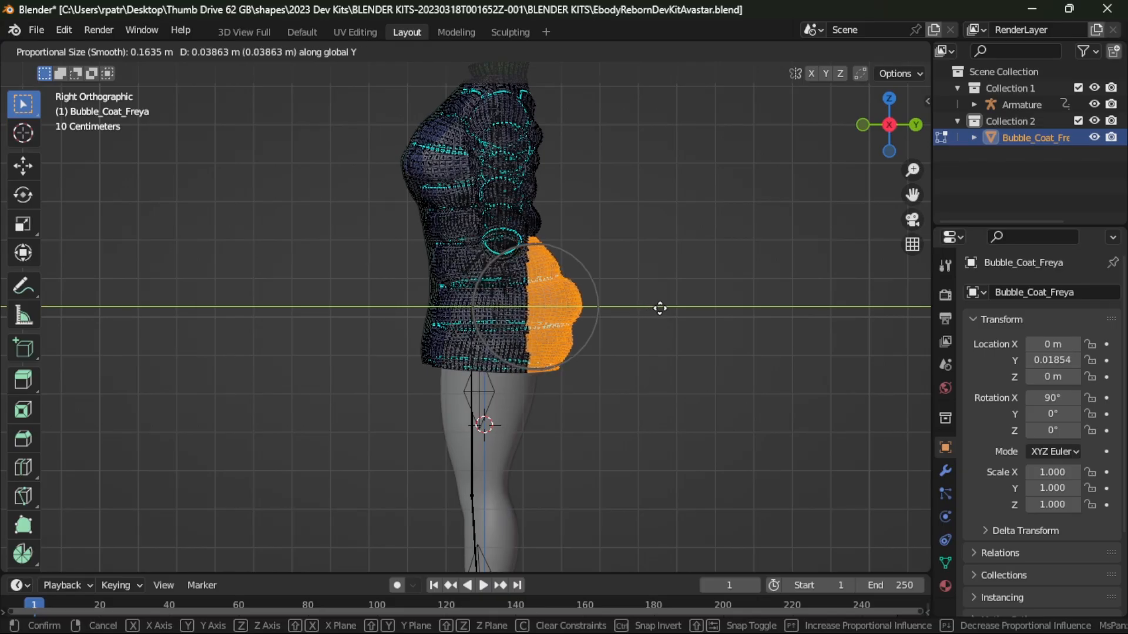
click(662, 308)
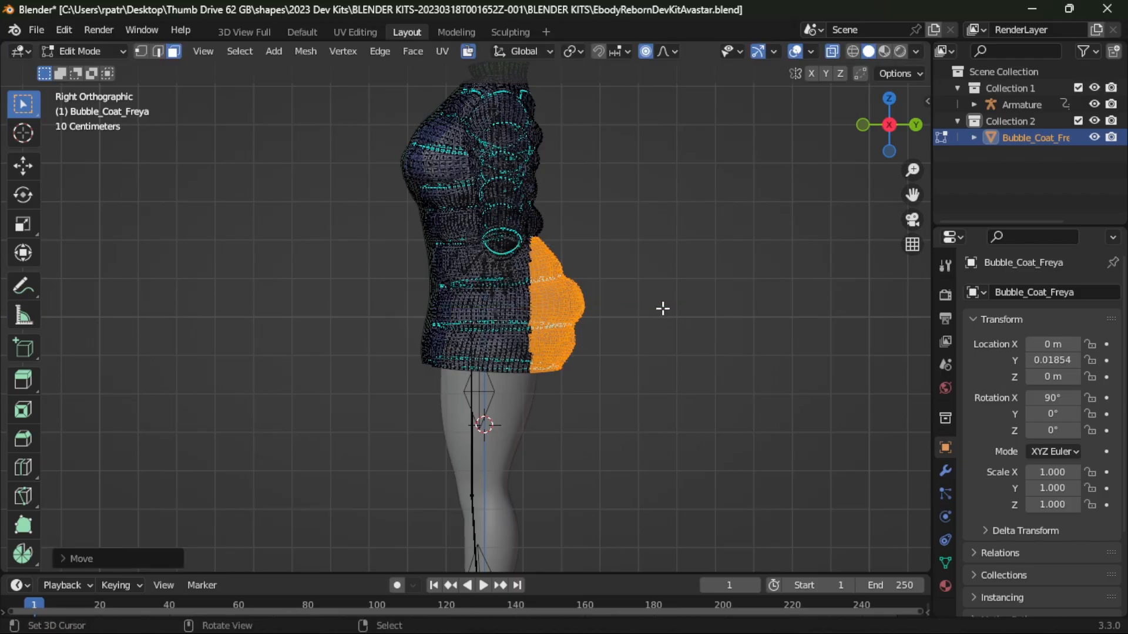
click(833, 52)
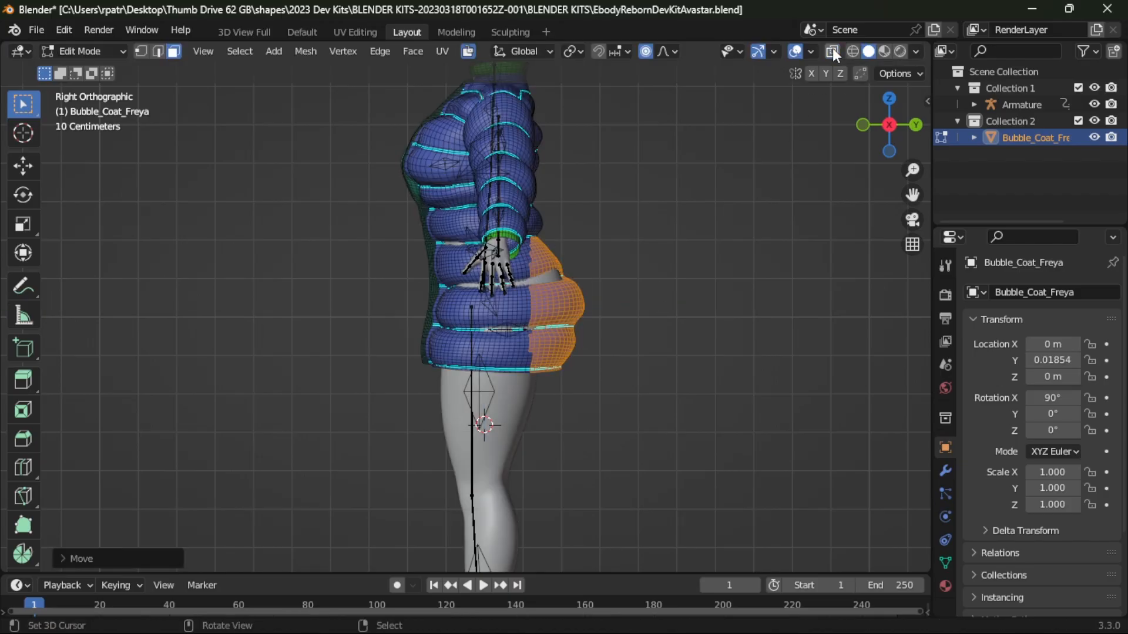
click(583, 378)
- Circle-select the faces around the seam gap above the middle hip bubble on the avatar's right front side
middle_drag(682, 382, 552, 376)
scroll(564, 373, up, 5)
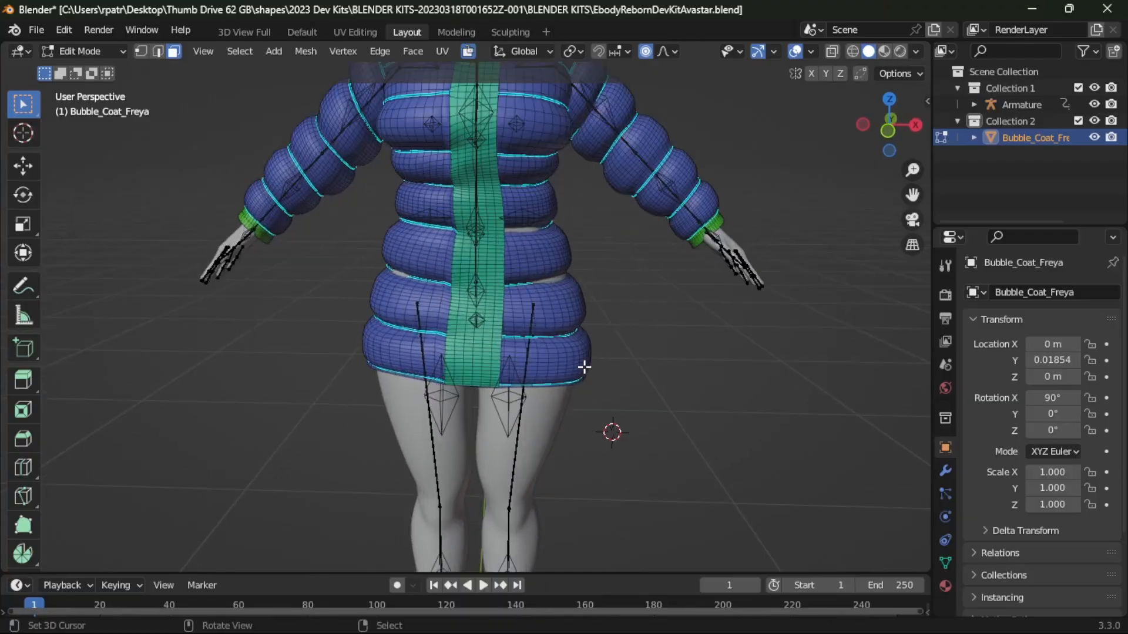
middle_drag(395, 352, 419, 316)
scroll(447, 311, up, 2)
key(c)
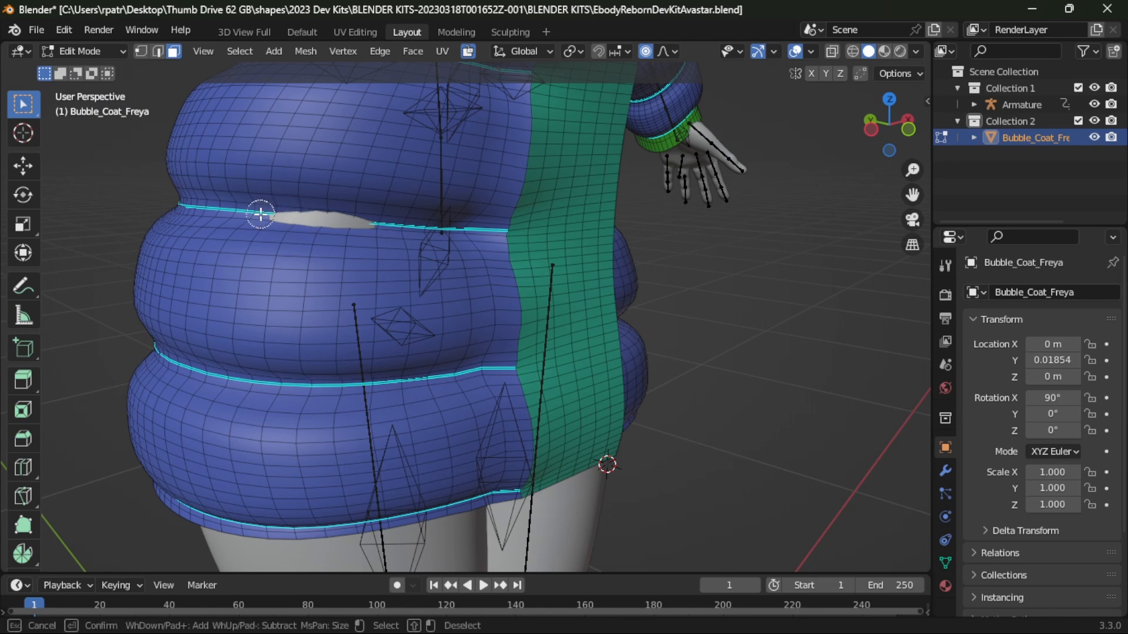
drag(260, 215, 263, 215)
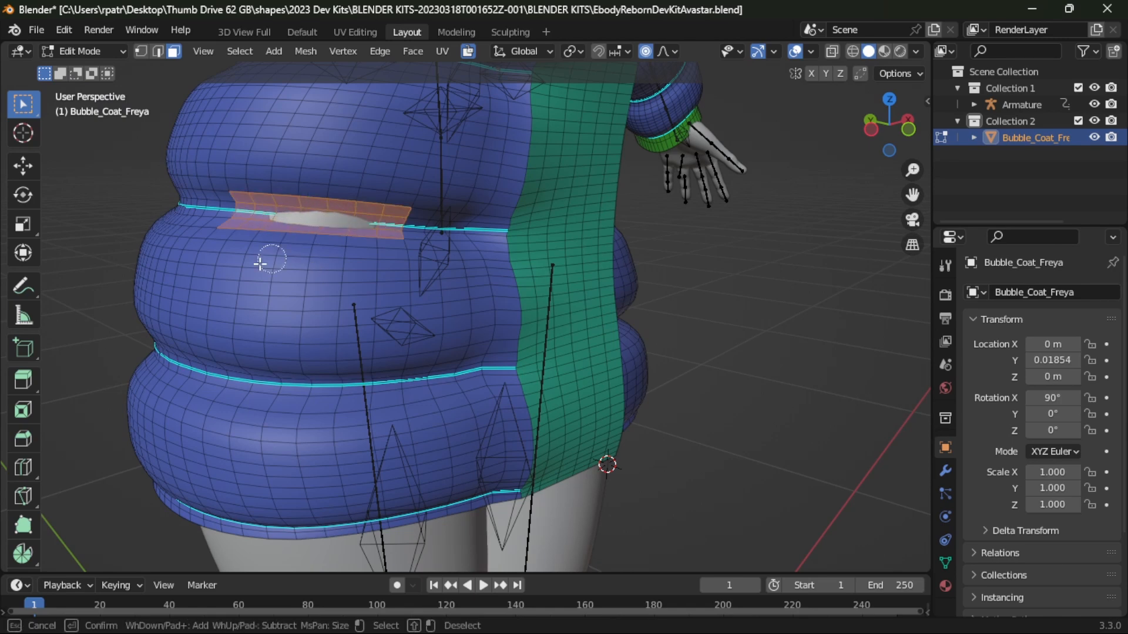
key(Escape)
- Move the selected seam faces outward about 0.01 m with proportional editing to cover the right hip
scroll(135, 306, down, 5)
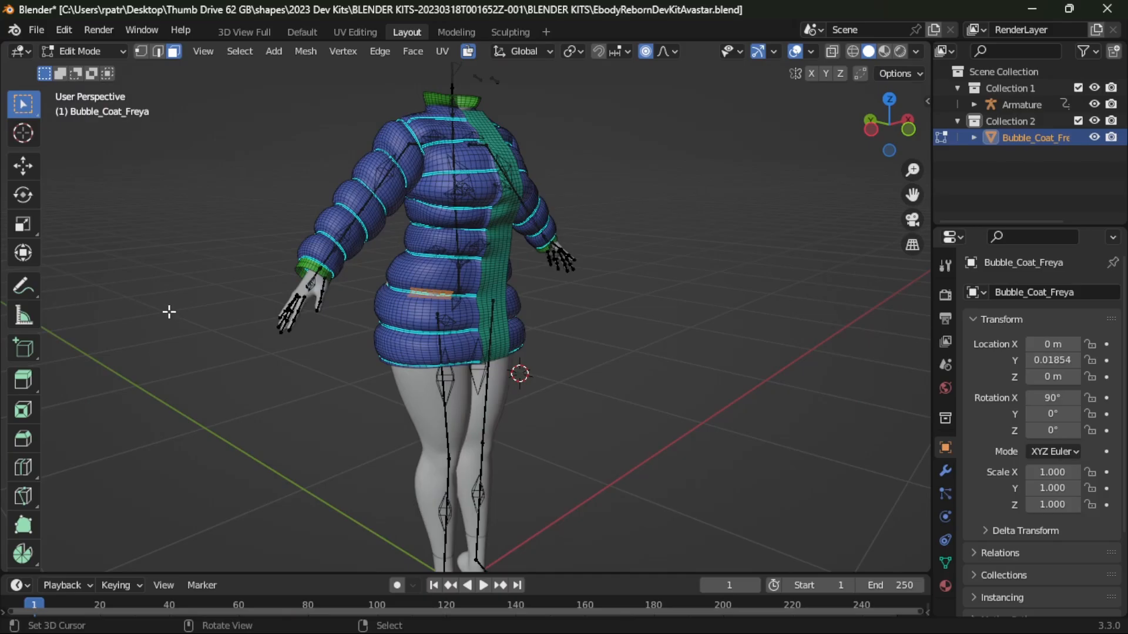
middle_drag(169, 312, 448, 307)
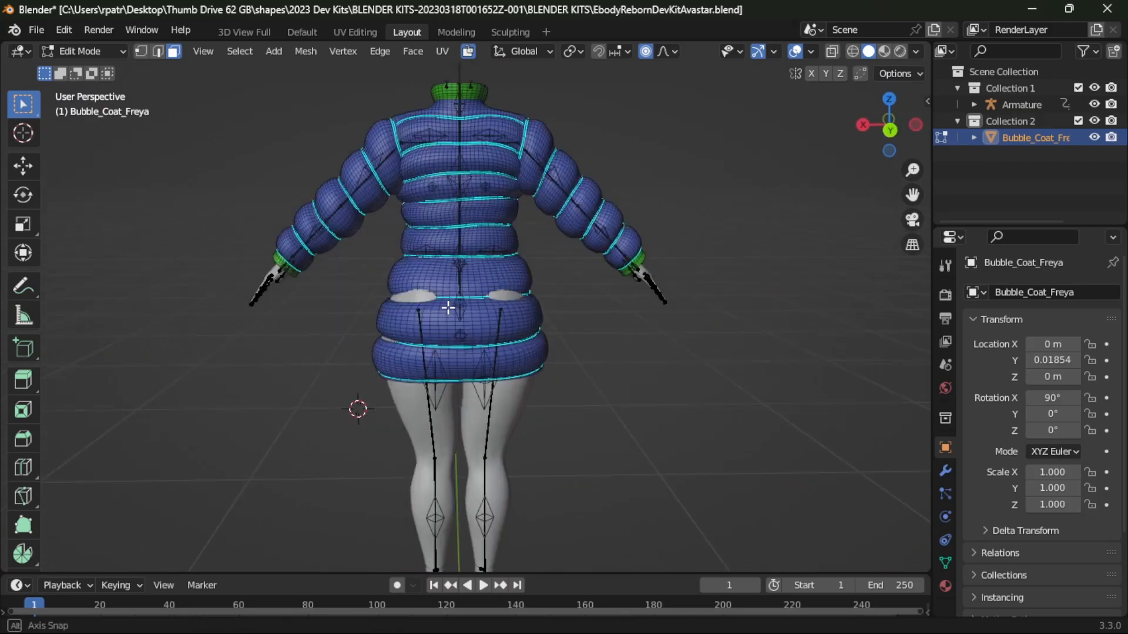
click(829, 51)
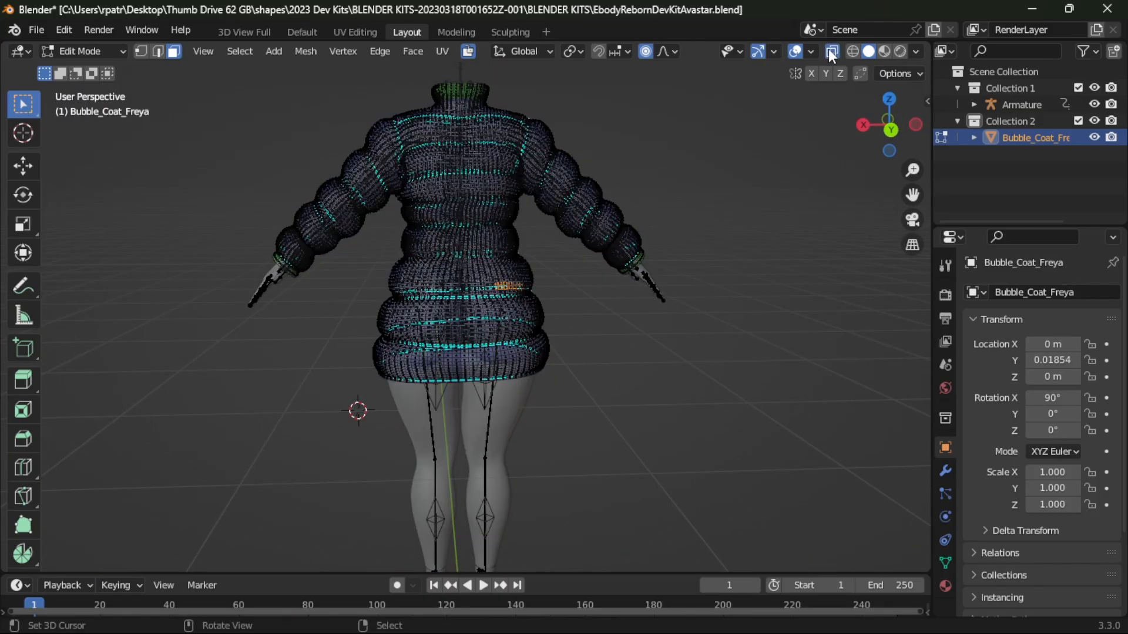
middle_drag(725, 358, 605, 381)
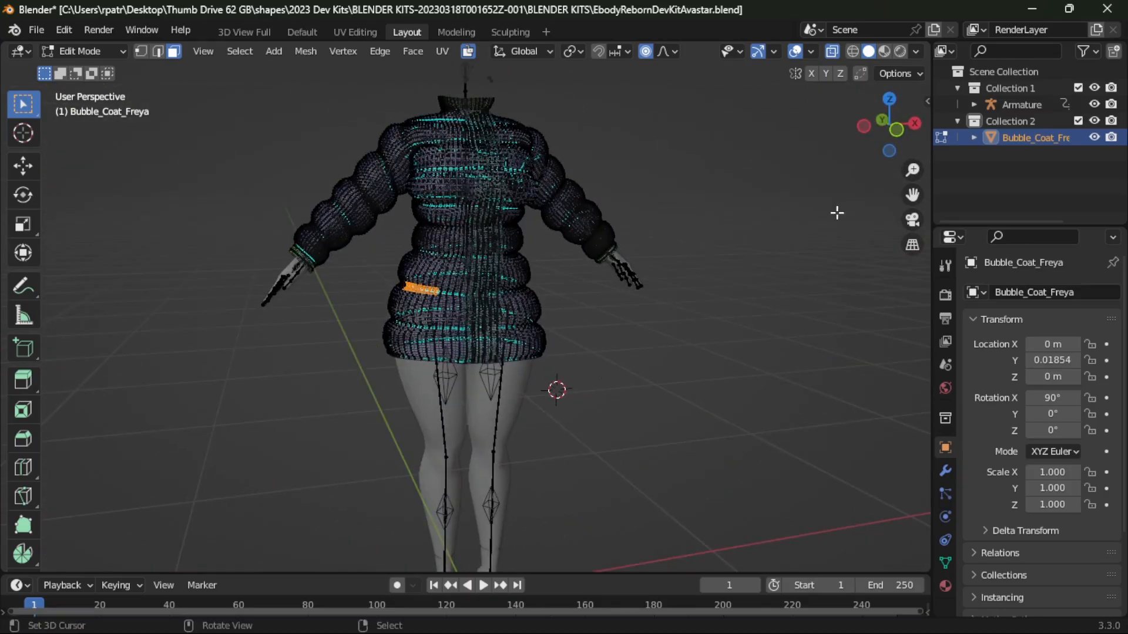
click(829, 52)
scroll(536, 488, up, 5)
middle_drag(536, 488, 326, 421)
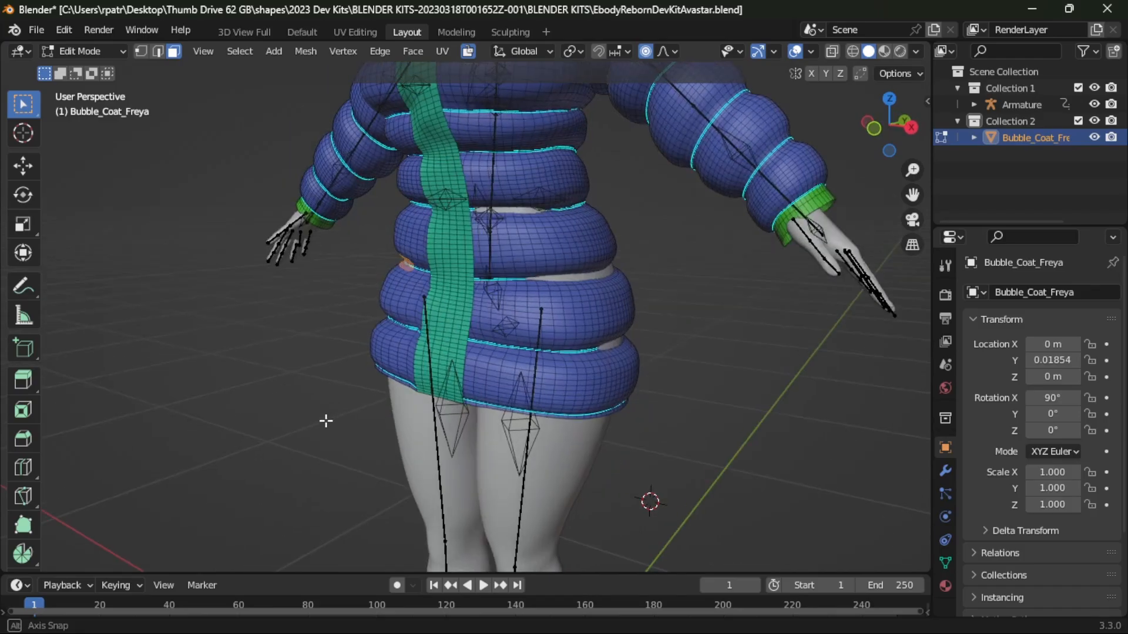
mouse_move(365, 344)
middle_down()
mouse_move(350, 337)
mouse_move(365, 340)
mouse_move(357, 347)
middle_up()
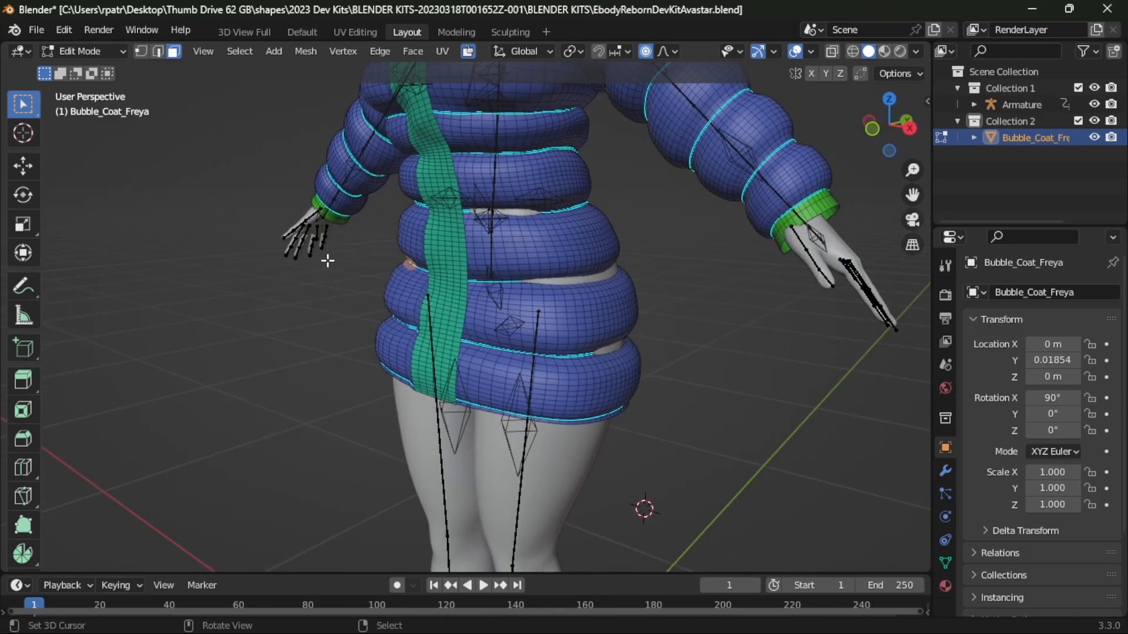
key(g)
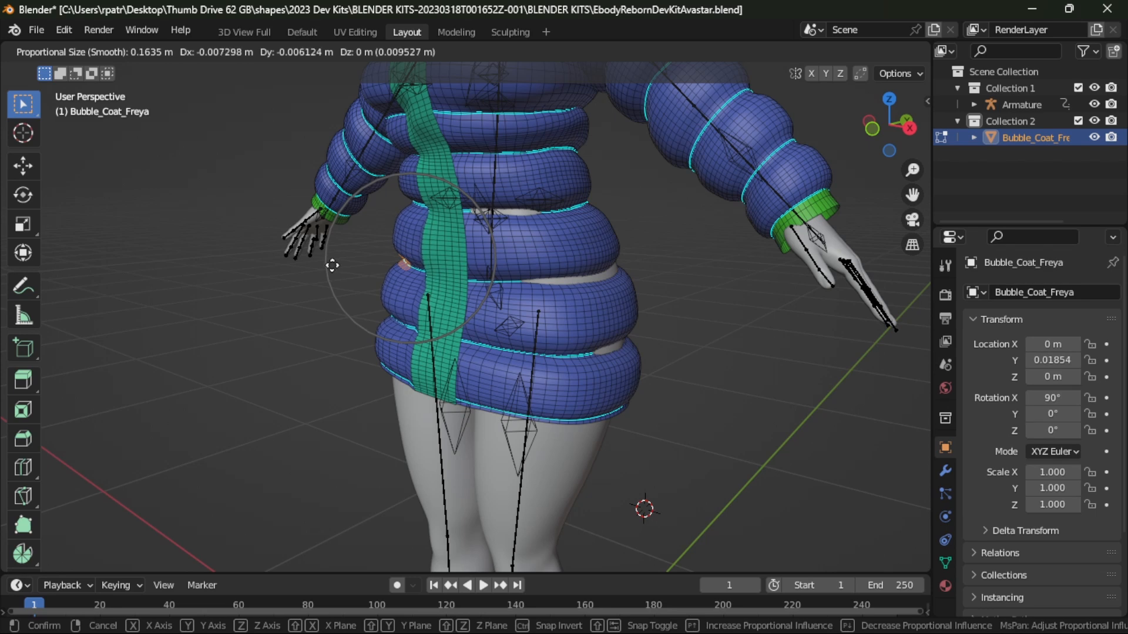
click(332, 266)
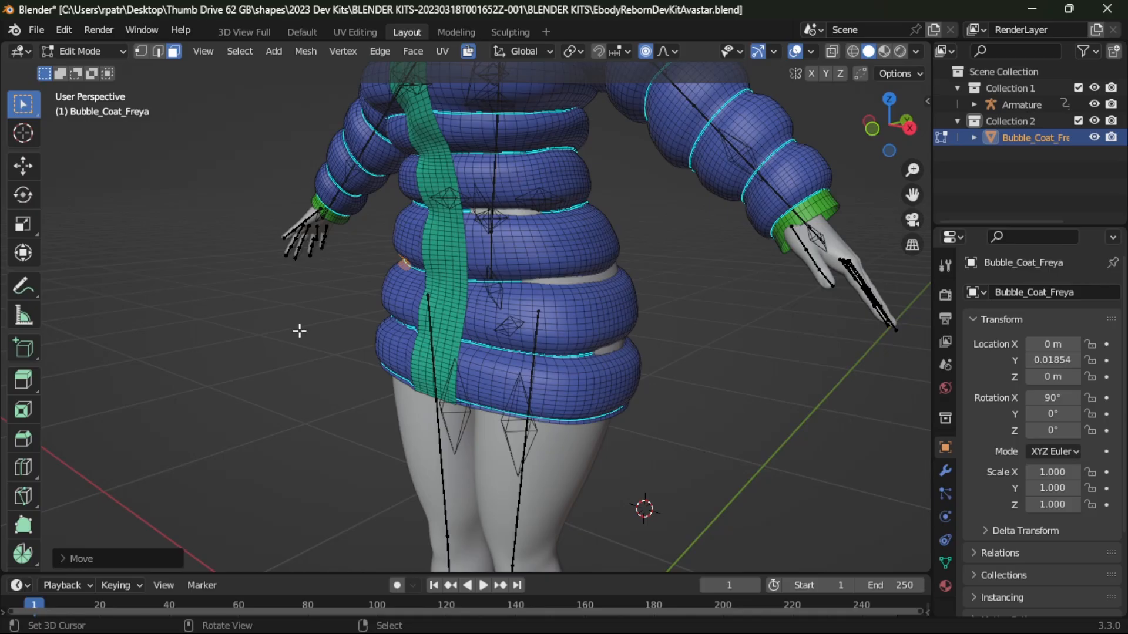
- Clear the selection and circle-select the faces around the seam gap over the avatar's right buttock
middle_drag(231, 349, 339, 361)
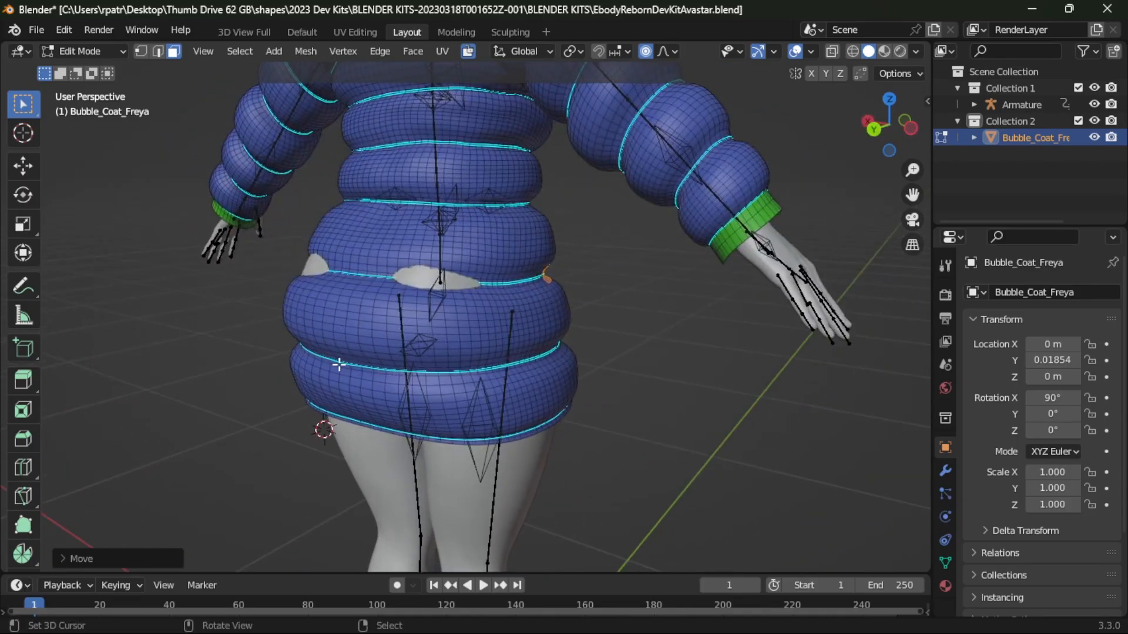
middle_drag(518, 352, 438, 316)
key(a)
key(alt+a)
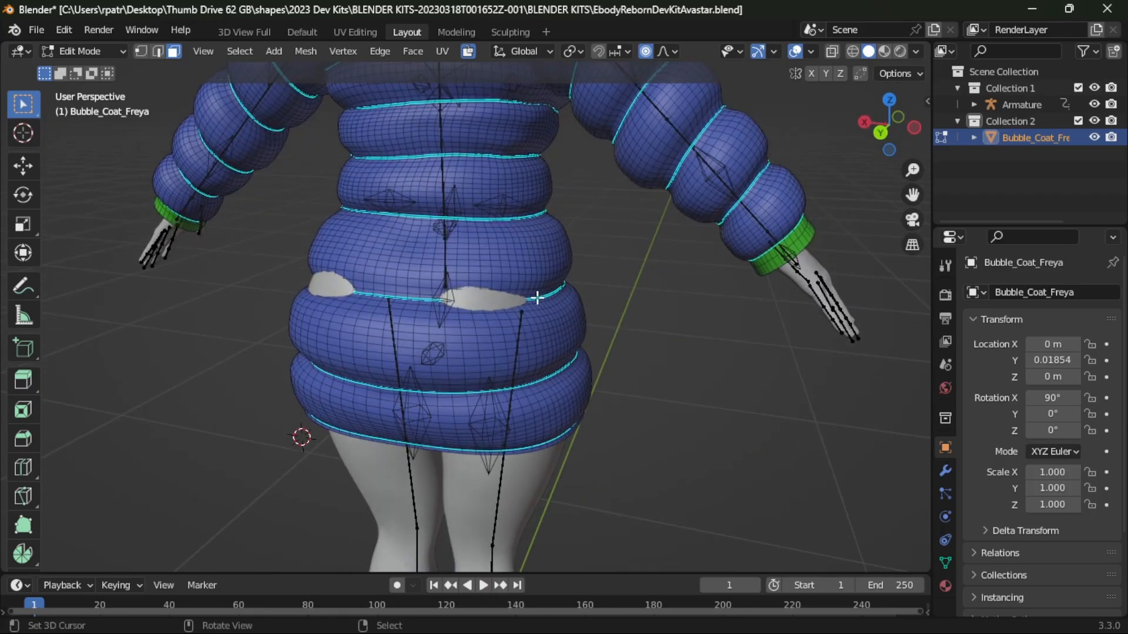
key(c)
drag(528, 297, 442, 305)
right_click(195, 405)
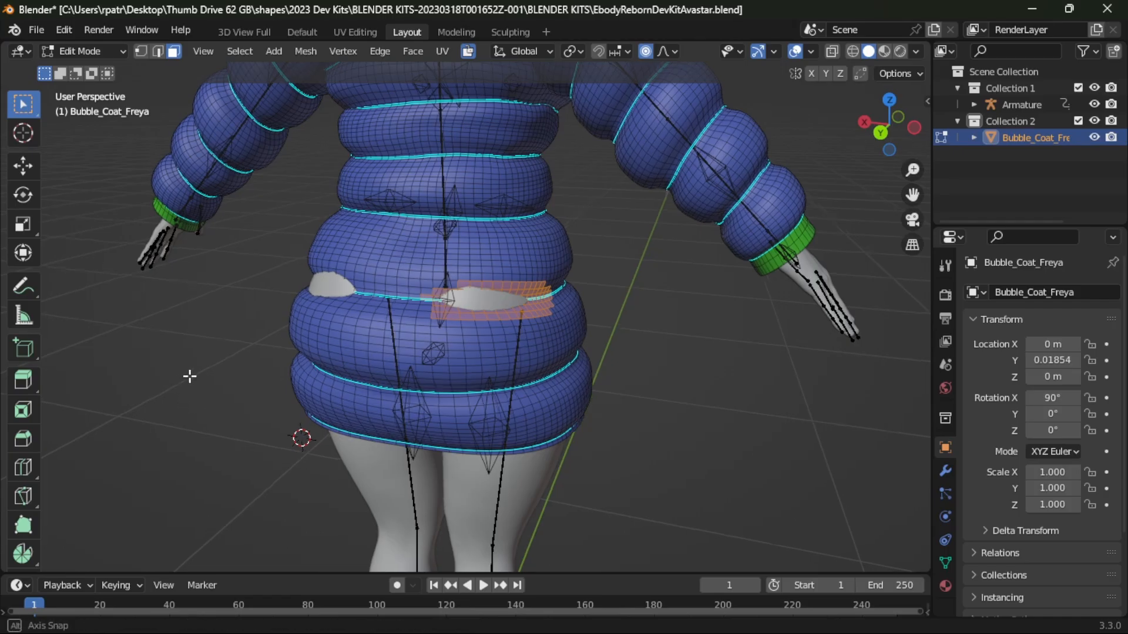
- Move the selected seam faces over the avatar's right buttock outward about 0.01 m with proportional editing
middle_drag(188, 375, 290, 340)
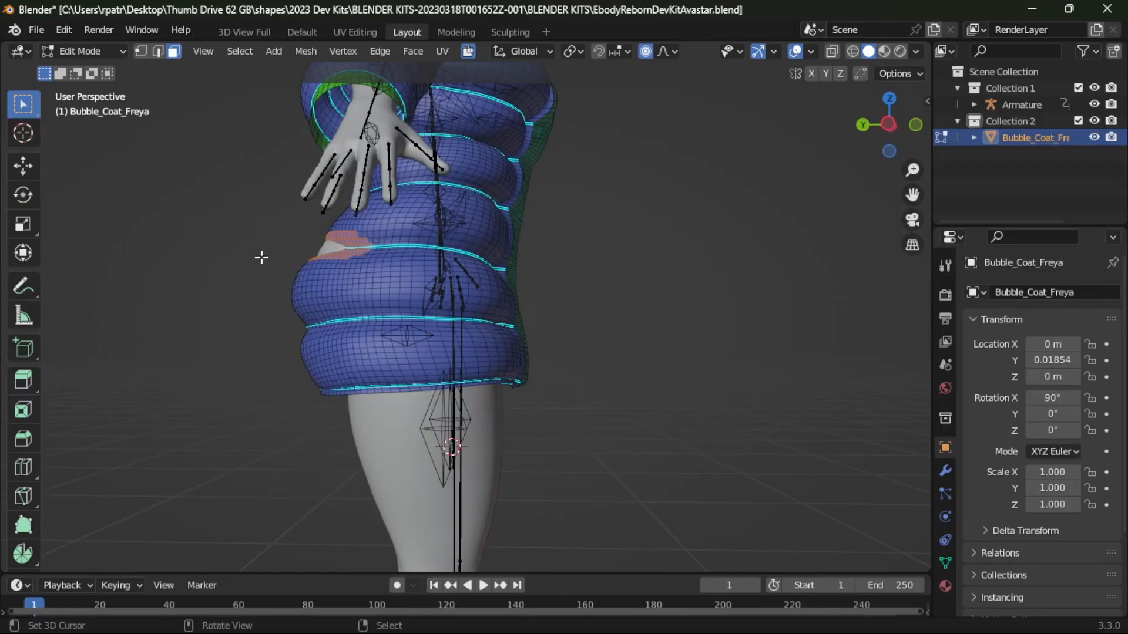
key(g)
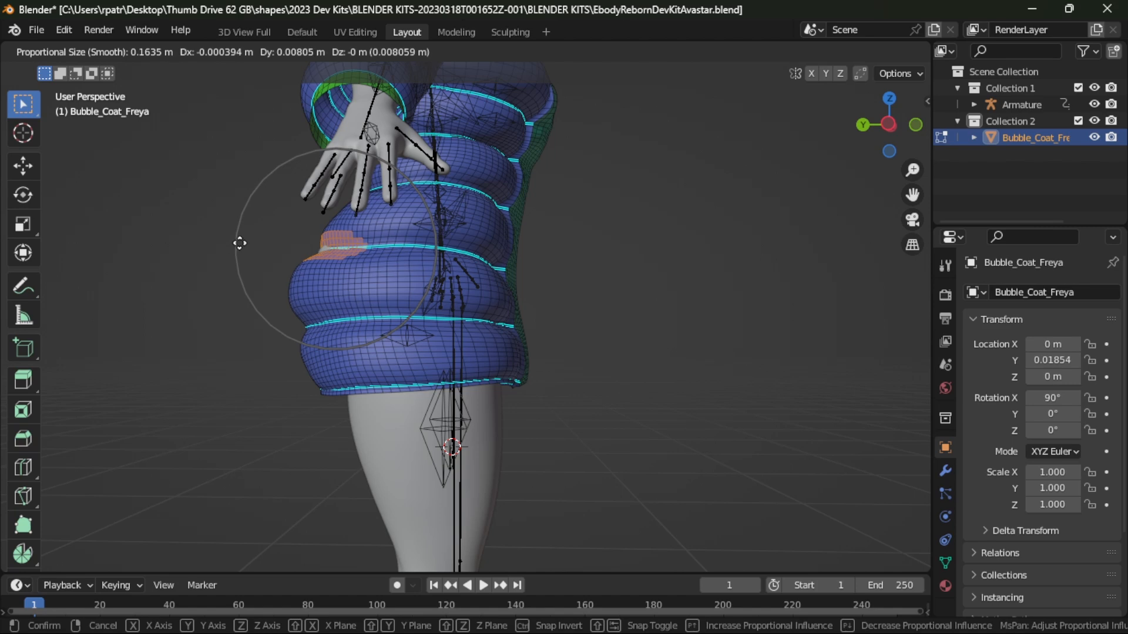
click(236, 243)
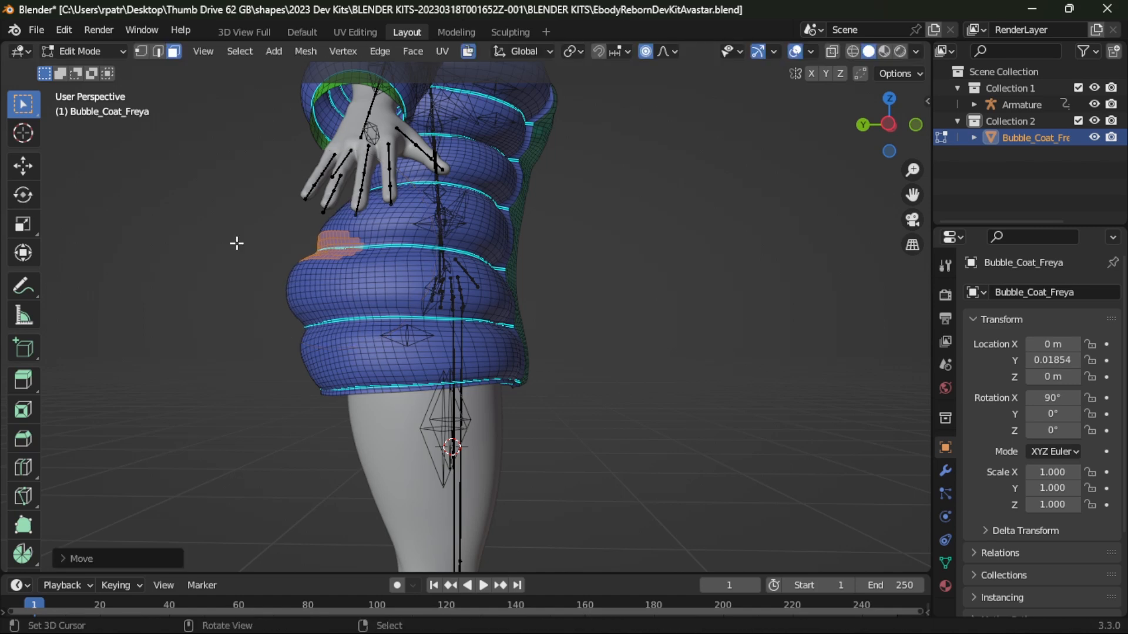
- Clear the selection and circle-select the faces around the seam gap over the avatar's left buttock
middle_drag(229, 276, 379, 312)
key(alt+a)
key(b)
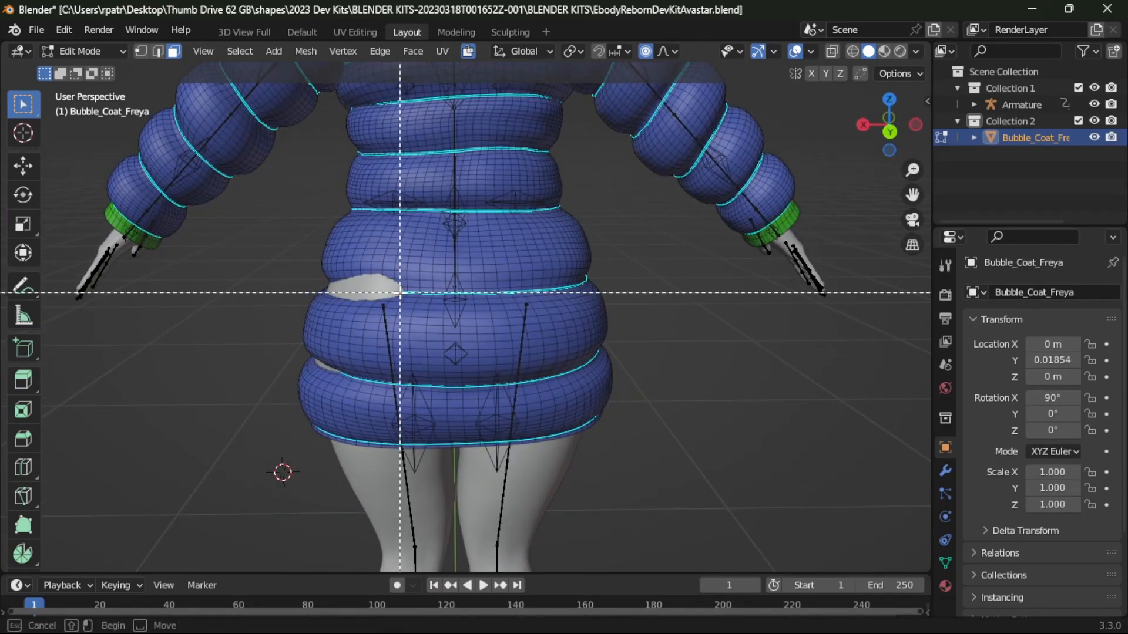
key(Escape)
key(c)
mouse_move(400, 291)
mouse_down()
mouse_move(344, 287)
mouse_move(382, 275)
mouse_move(400, 288)
mouse_up()
key(Escape)
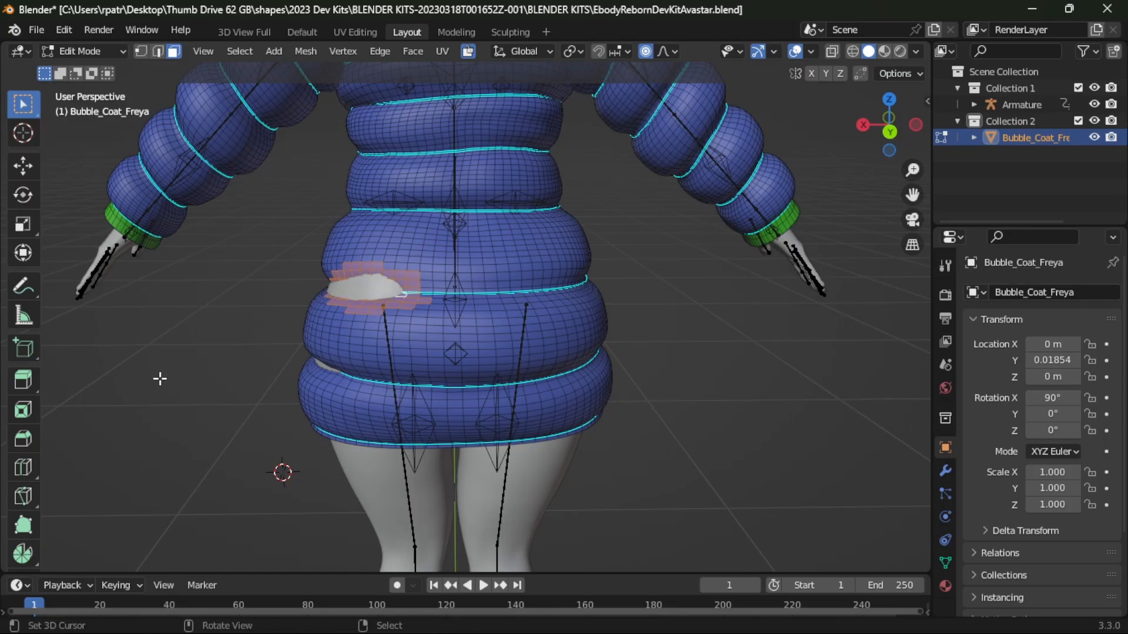
- Move the selected left buttock faces outward about 0.008 m with proportional editing
middle_drag(160, 379, 685, 272)
key(g)
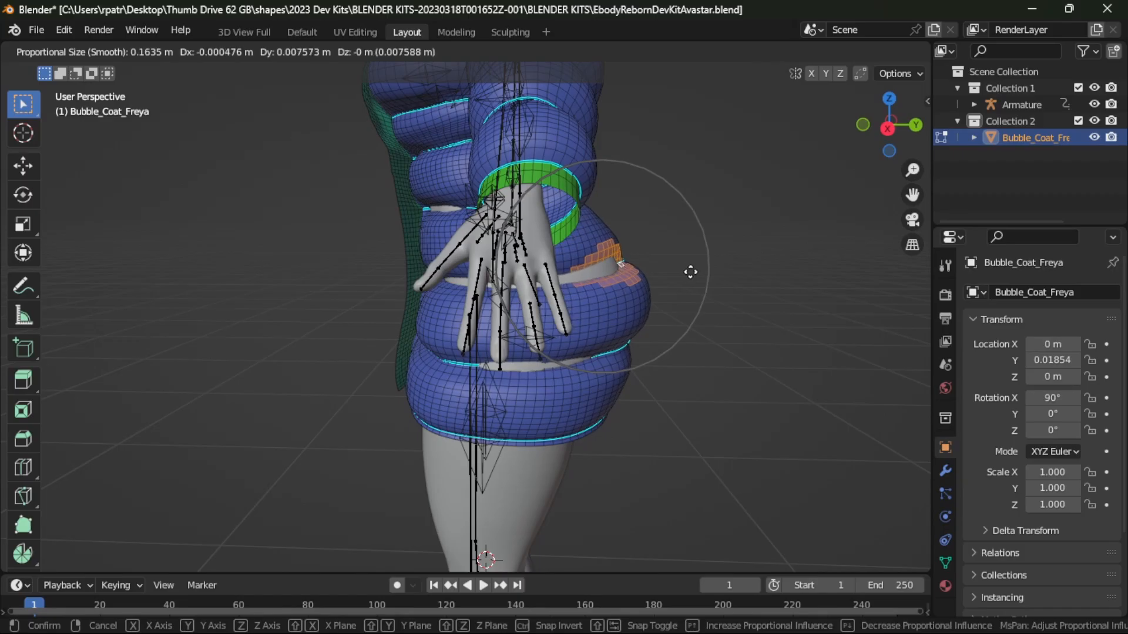
click(690, 272)
middle_drag(687, 270, 512, 349)
key(b)
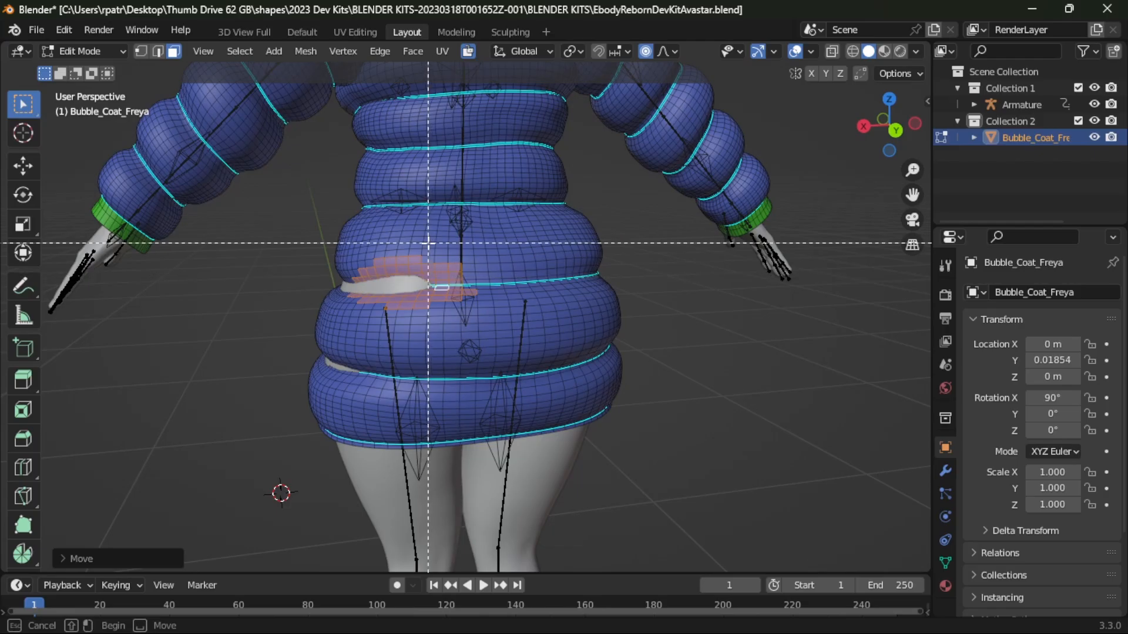
middle_drag(429, 243, 540, 352)
click(153, 405)
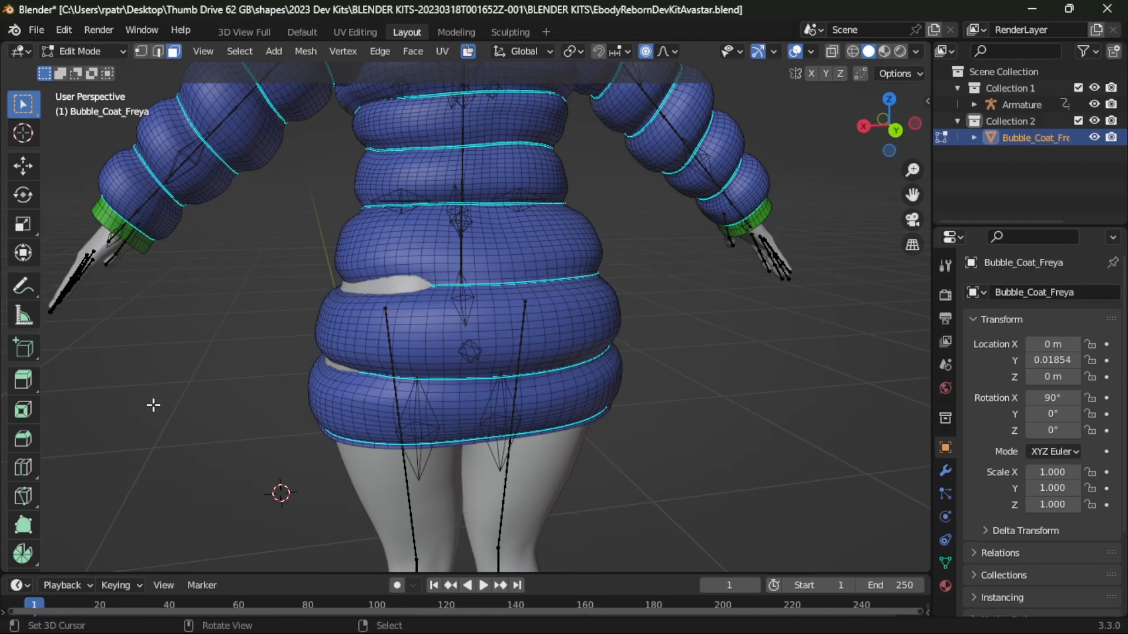
key(ctrl+z)
- Pull the left buttock seam faces further outward with proportional editing in two moves to cover the exposed body
mouse_move(152, 421)
middle_down()
mouse_move(259, 421)
mouse_move(312, 400)
mouse_move(142, 423)
middle_up()
key(g)
click(159, 481)
middle_drag(159, 481, 317, 464)
key(g)
click(713, 282)
- Circle-select the faces around the remaining seam gaps on the avatar's left hip and move them outward
middle_drag(713, 282, 769, 326)
key(c)
key(Escape)
key(g)
middle_drag(532, 294, 616, 339)
click(666, 331)
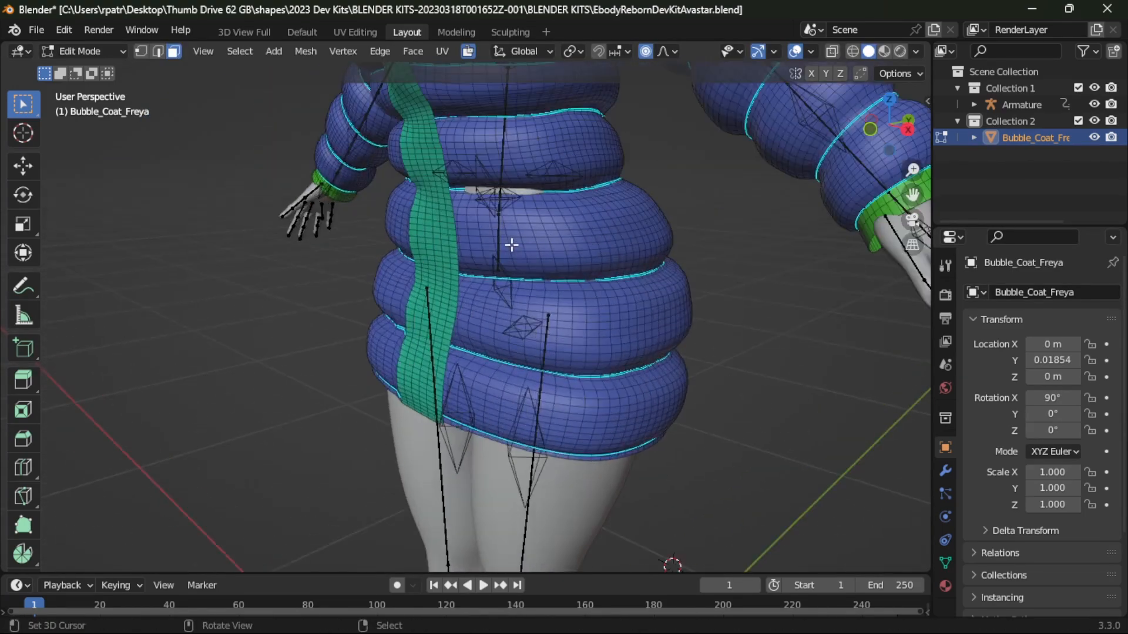
- Circle-select the faces along the seam gap at the coat's left front waist and move them outward
key(c)
drag(467, 156, 565, 157)
key(g)
middle_drag(647, 325, 151, 207)
click(264, 201)
- Circle-select the faces at the gap beside the left shoulder seam and move them outward to cover the body
scroll(152, 206, down, 5)
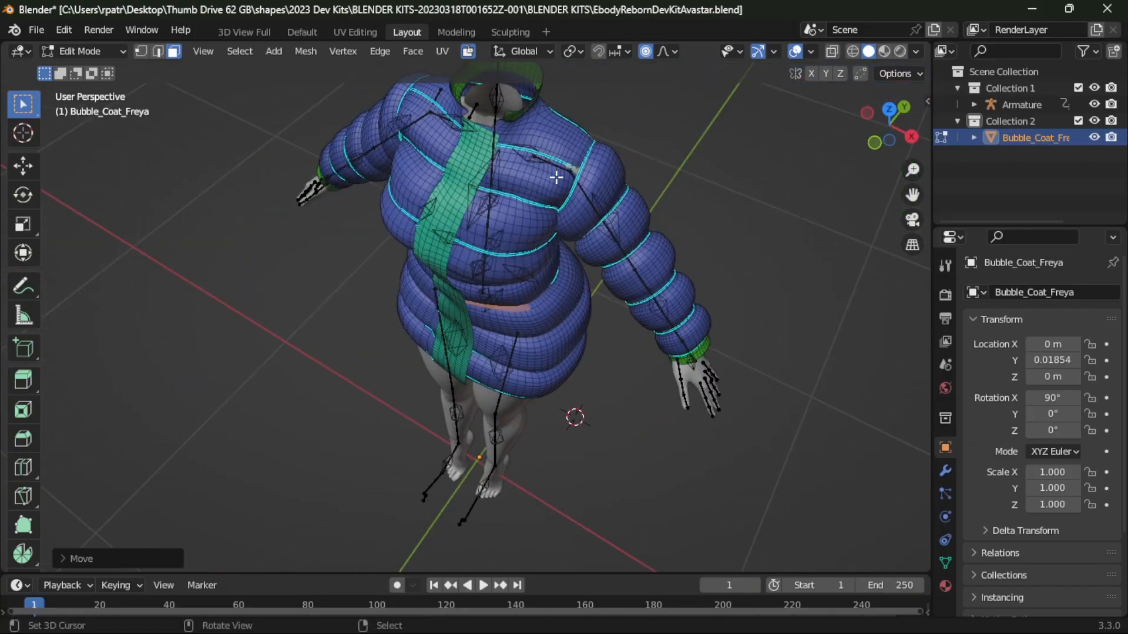
key(c)
click(554, 176)
middle_drag(329, 422, 394, 363)
scroll(393, 363, up, 5)
key(g)
click(587, 249)
- Circle-select faces at the coat's left cuff and move them with proportional editing to cover the wrist
middle_drag(587, 249, 647, 281)
scroll(647, 353, down, 5)
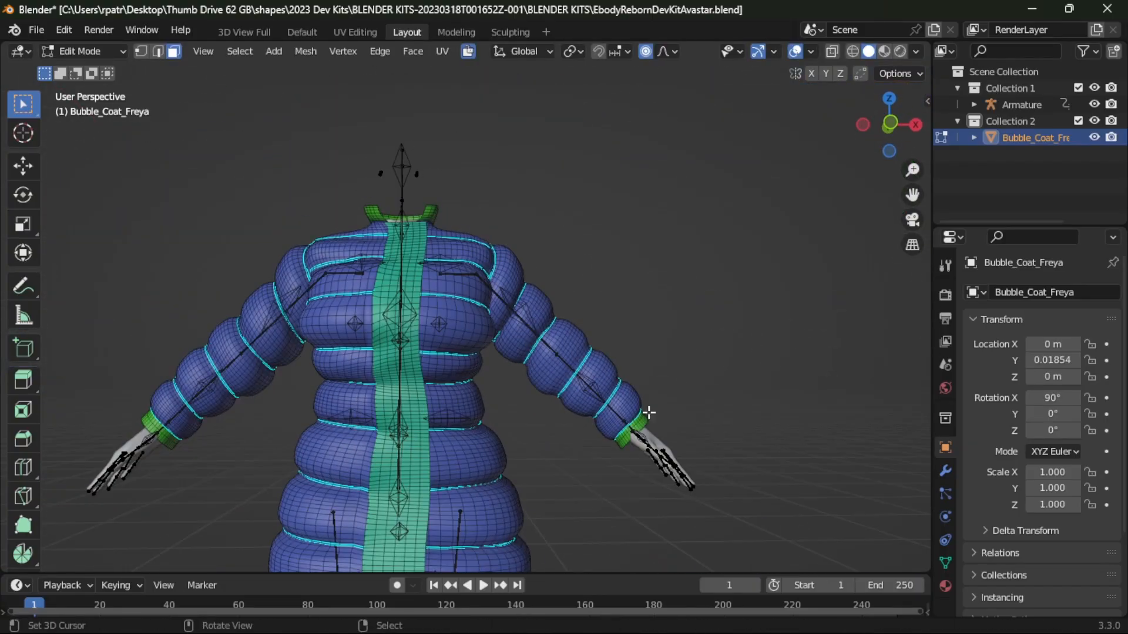
scroll(646, 416, up, 7)
key(c)
click(494, 387)
key(Escape)
scroll(659, 330, down, 3)
key(g)
middle_drag(660, 330, 403, 368)
click(466, 455)
- Circle-select faces at the coat's right cuff and move them with proportional editing to cover the wrist
scroll(403, 367, up, 5)
key(c)
click(156, 312)
key(Escape)
scroll(156, 312, down, 5)
key(g)
middle_drag(156, 311, 534, 370)
click(469, 382)
- Clear the face selection and return the coat to Object Mode
scroll(469, 381, down, 5)
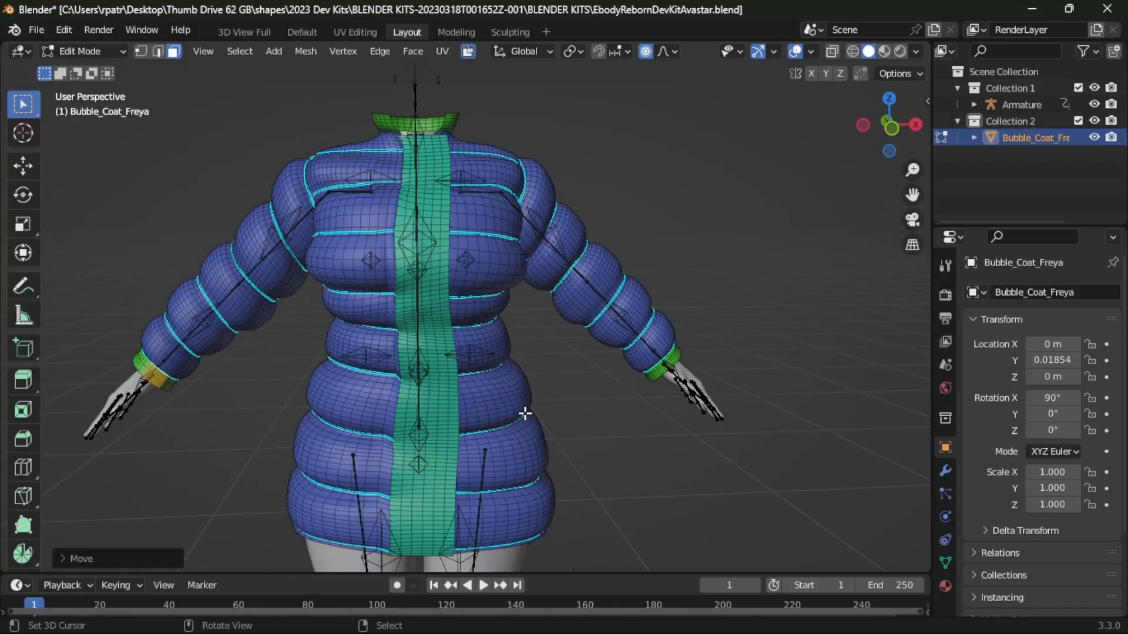
scroll(524, 413, down, 2)
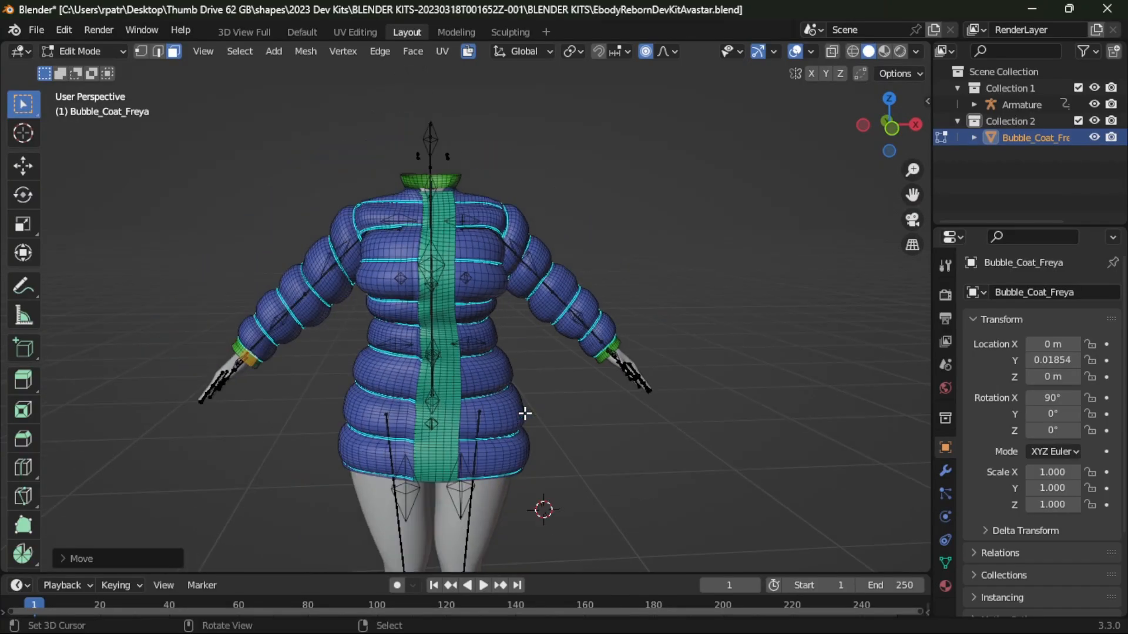
key(a)
key(a)
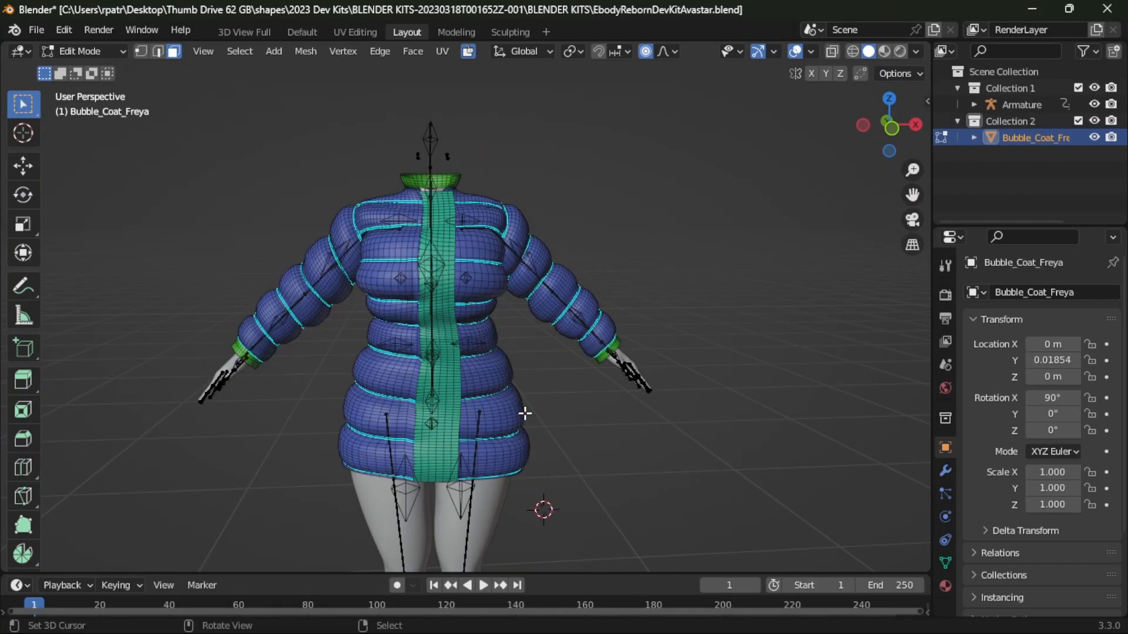
key(Tab)
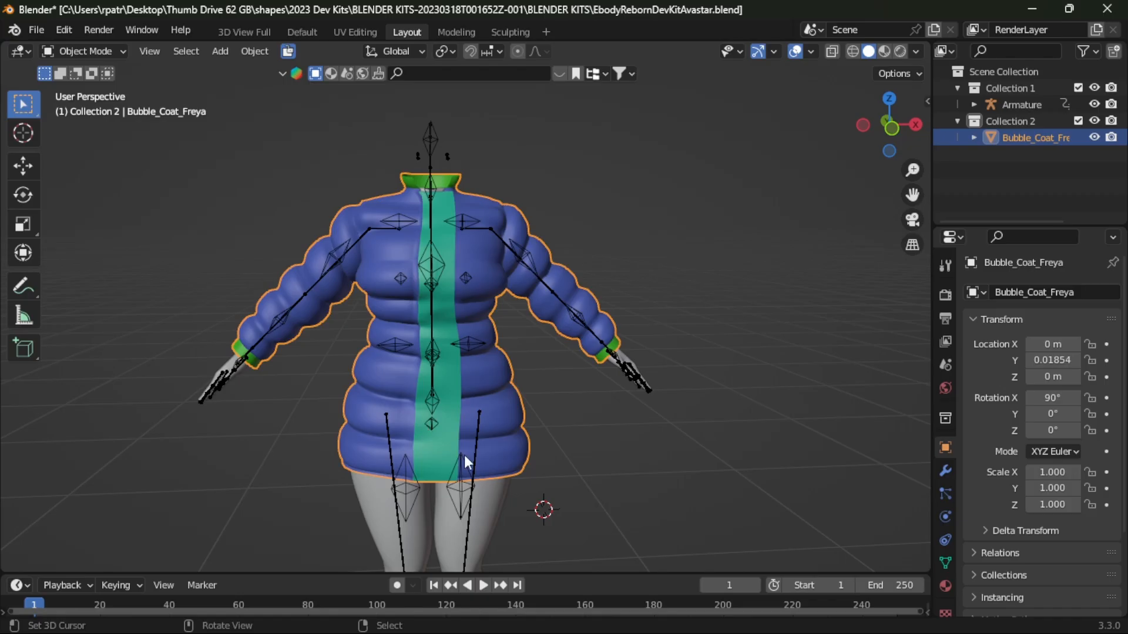
middle_drag(464, 455, 499, 437)
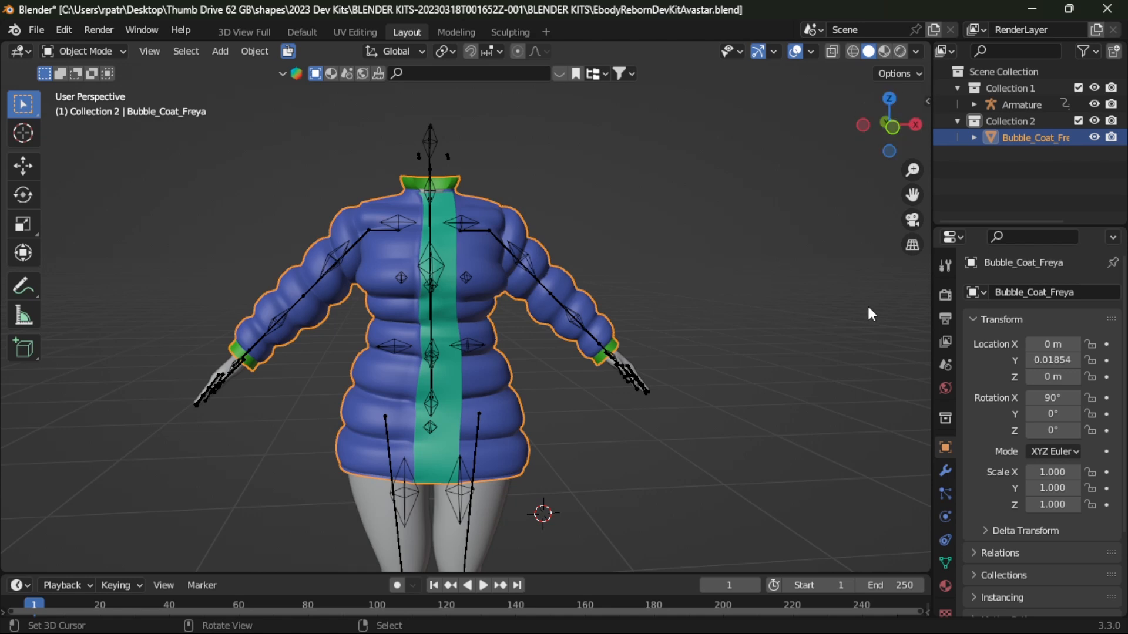
- Open the sidebar and expand the Avastar Binding & Skinning settings
key(n)
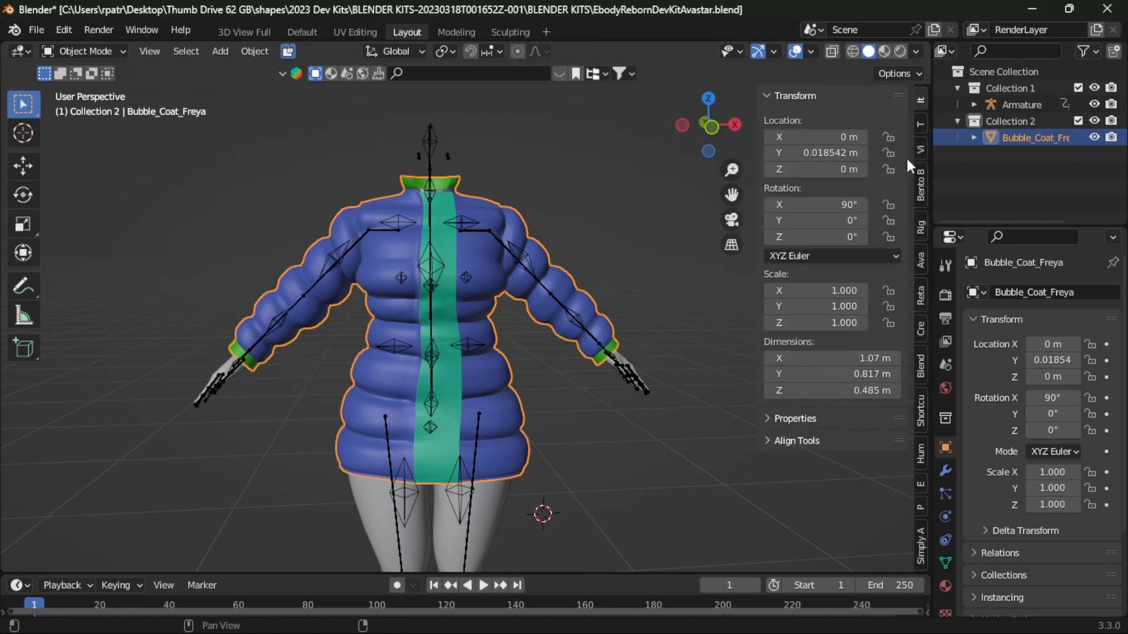
click(920, 188)
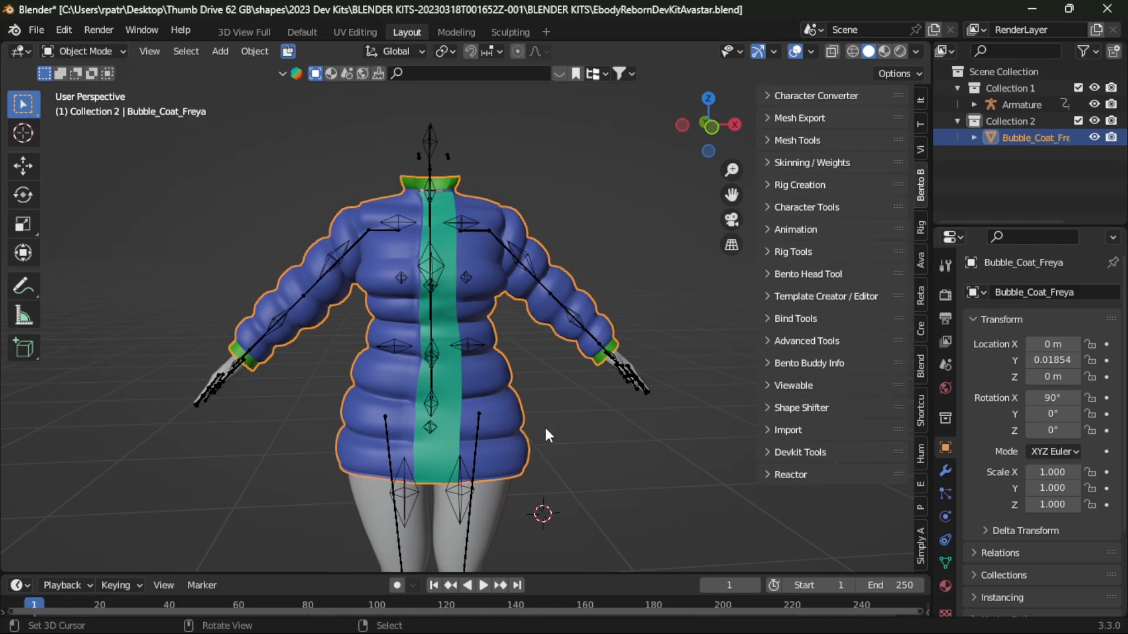
scroll(545, 429, down, 5)
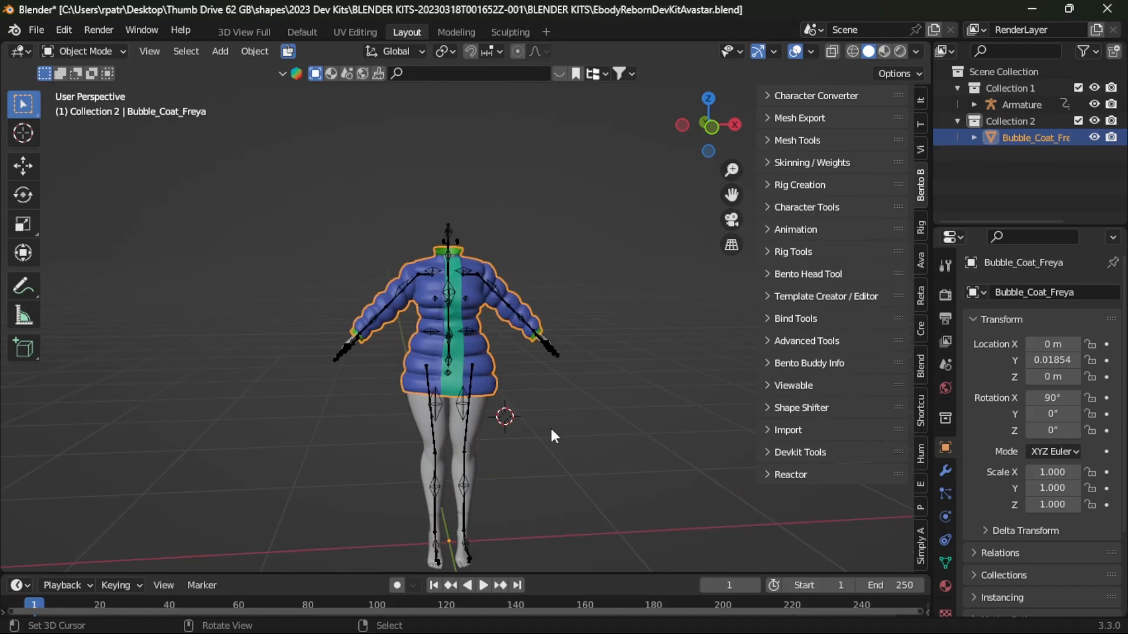
shift+middle_drag(549, 426, 537, 364)
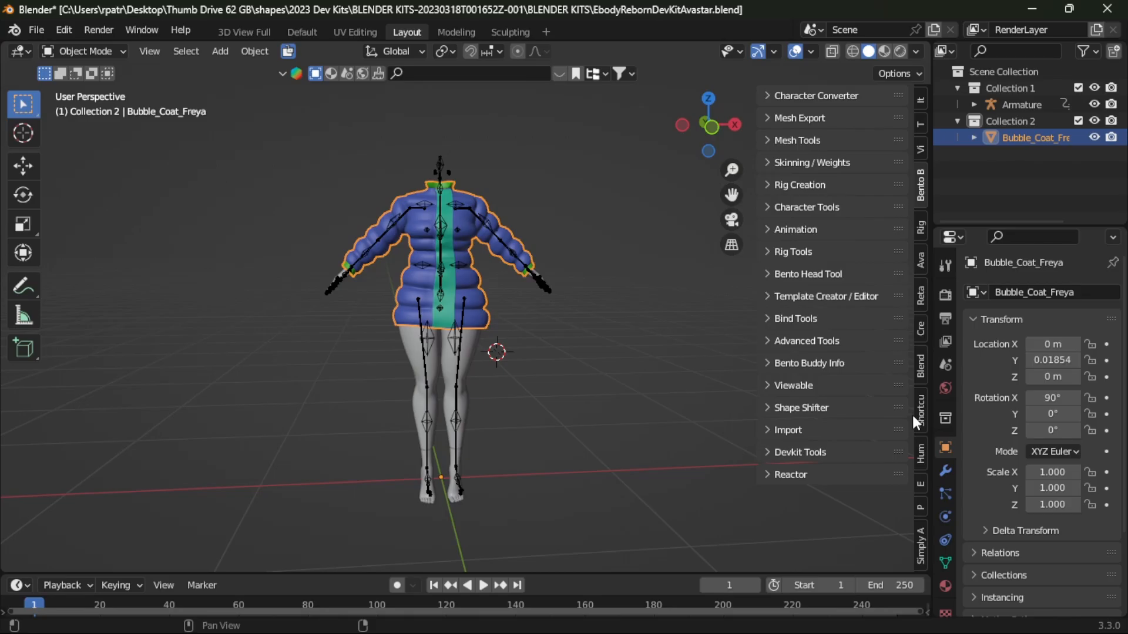
click(919, 256)
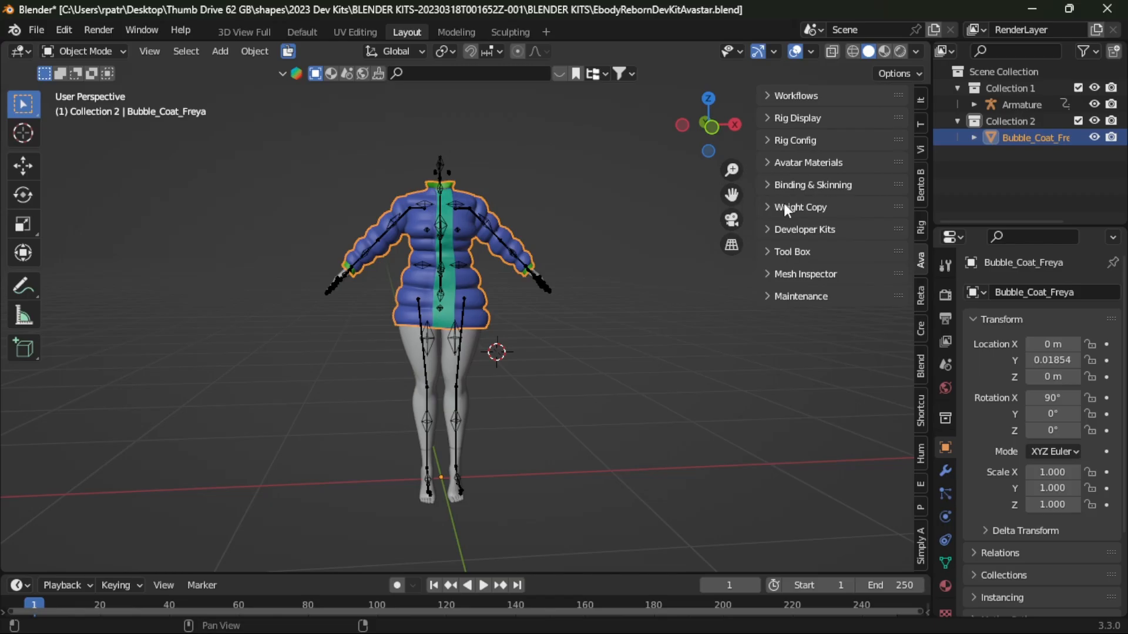
click(766, 183)
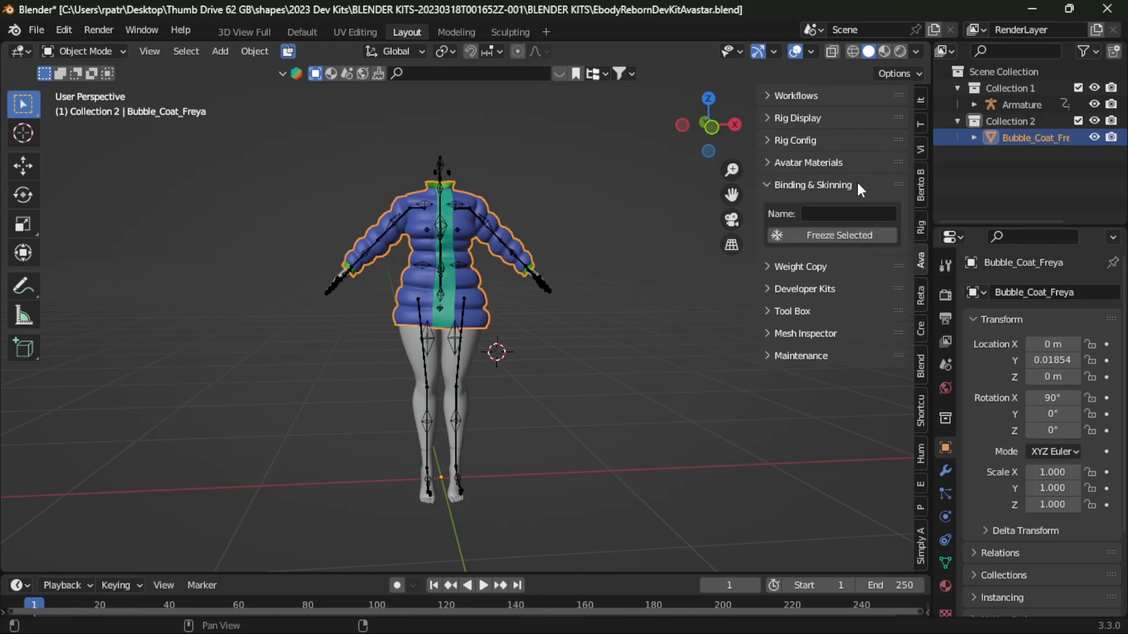
- Select the bubble coat and add the avatar's armature to the selection as the active object
scroll(510, 312, up, 3)
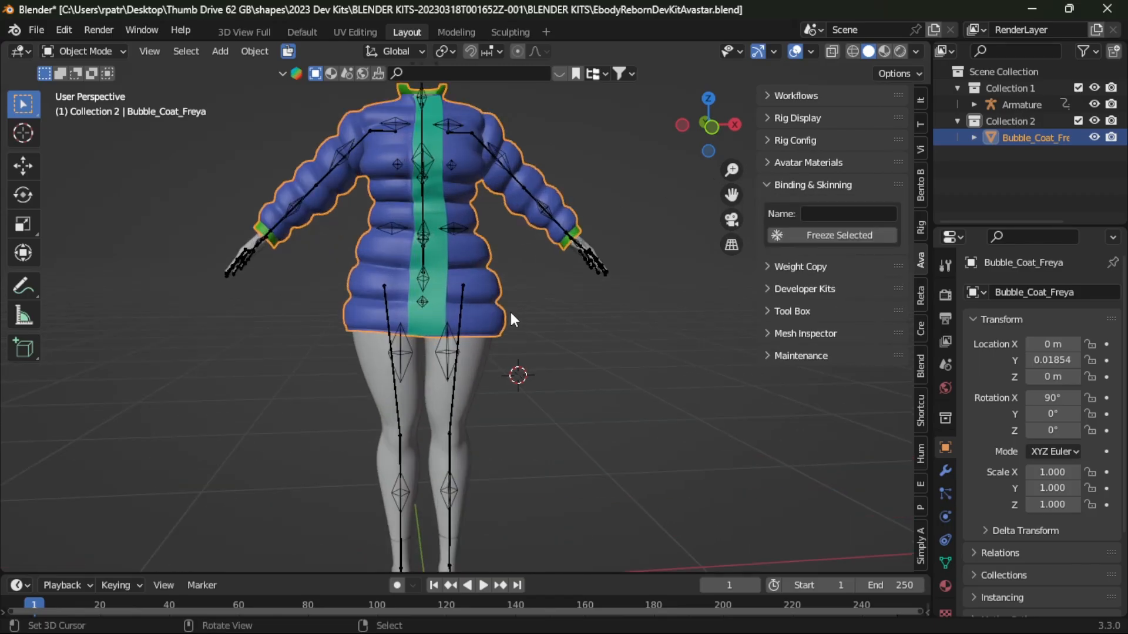
click(478, 253)
click(482, 253)
shift+click(452, 390)
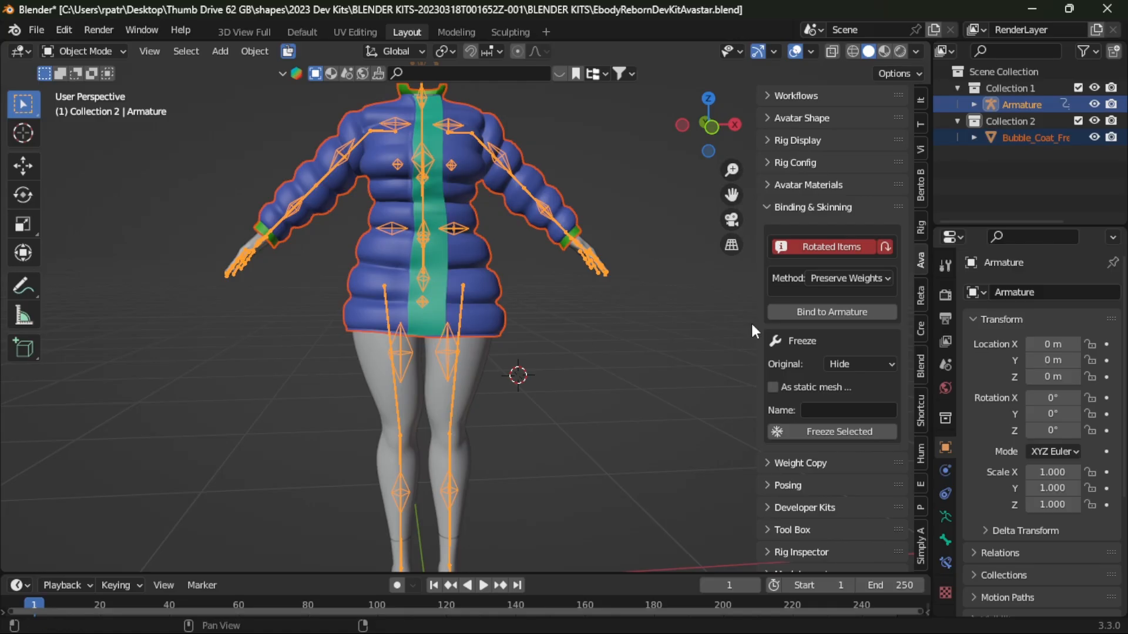
- Set the binding method to Copy from Meshes and choose eBody_-_REBORN_-_Body as the weight source
click(886, 275)
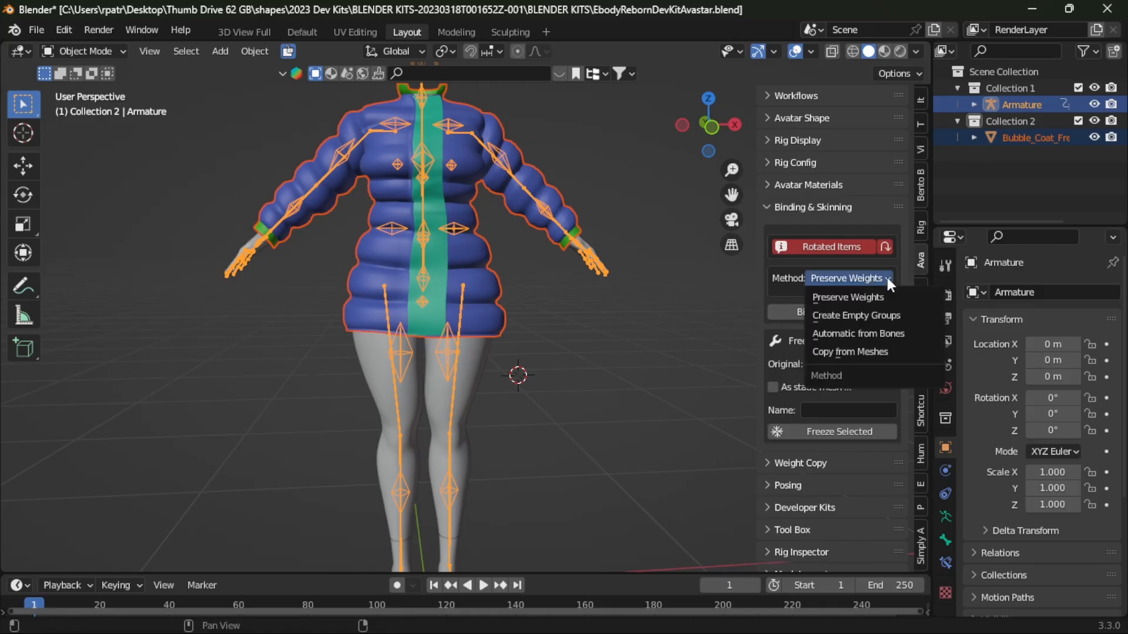
click(887, 277)
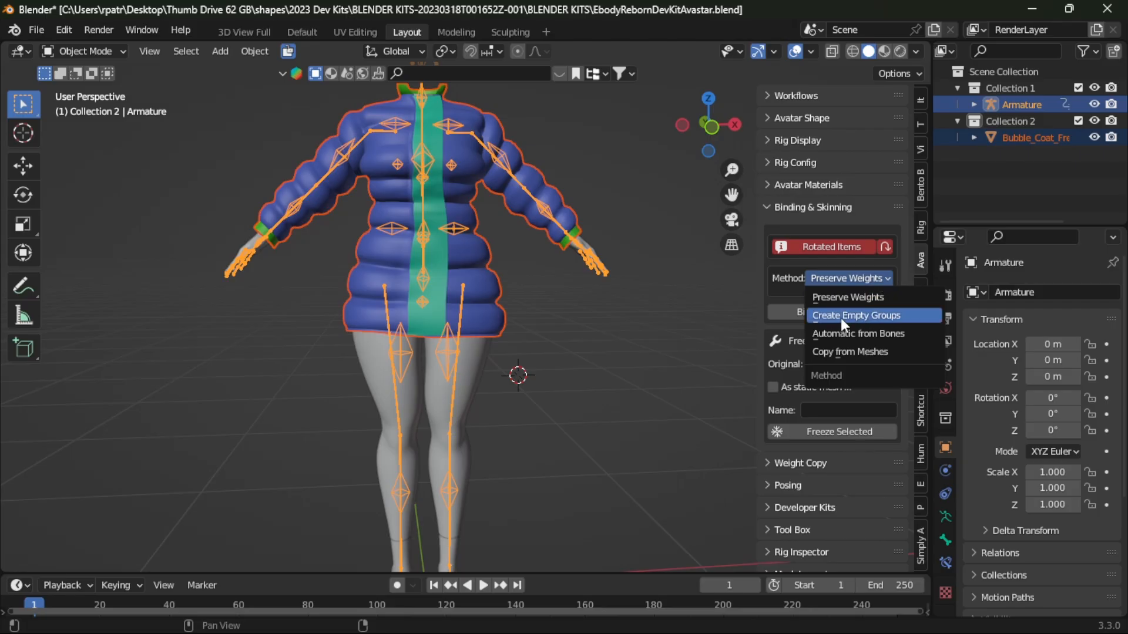
click(879, 351)
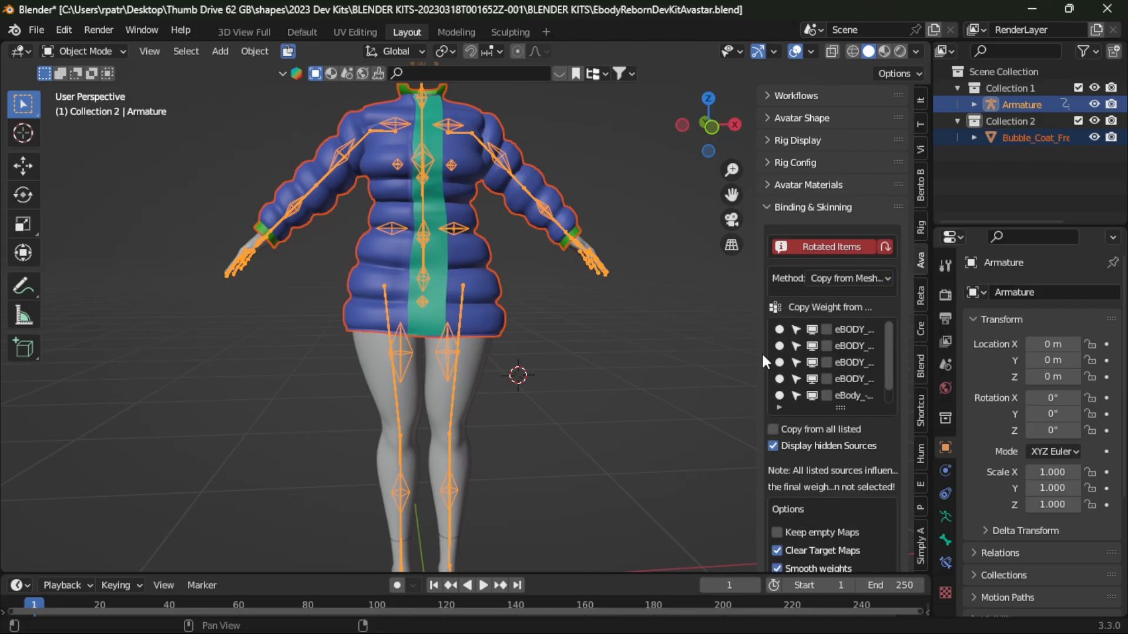
drag(756, 351, 620, 352)
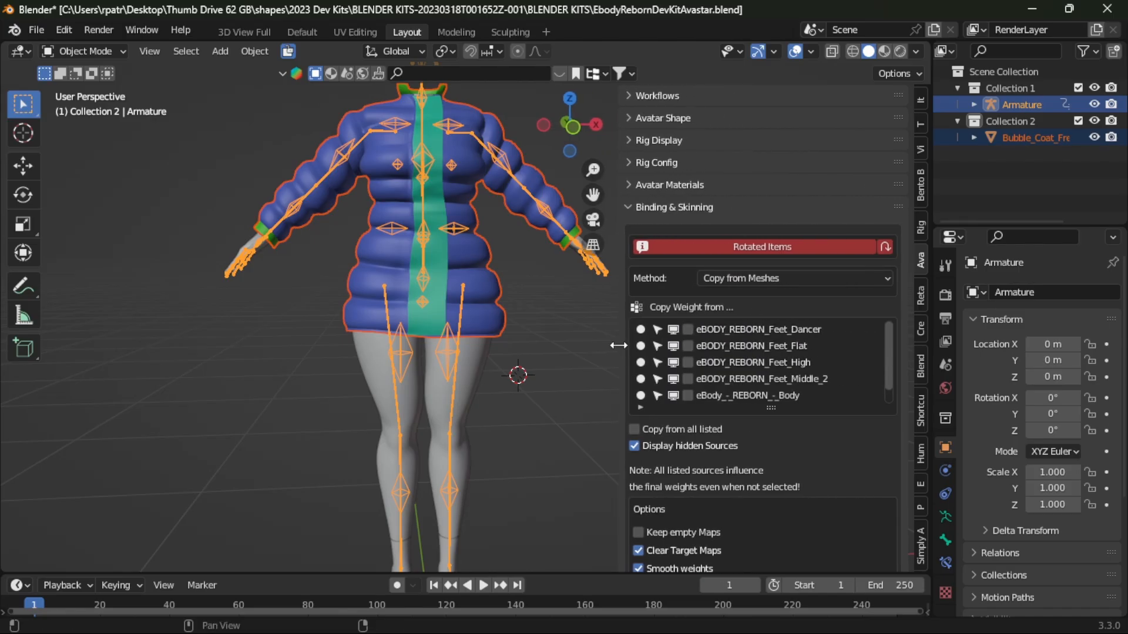
mouse_move(617, 345)
mouse_down()
mouse_move(682, 345)
mouse_move(639, 345)
mouse_up()
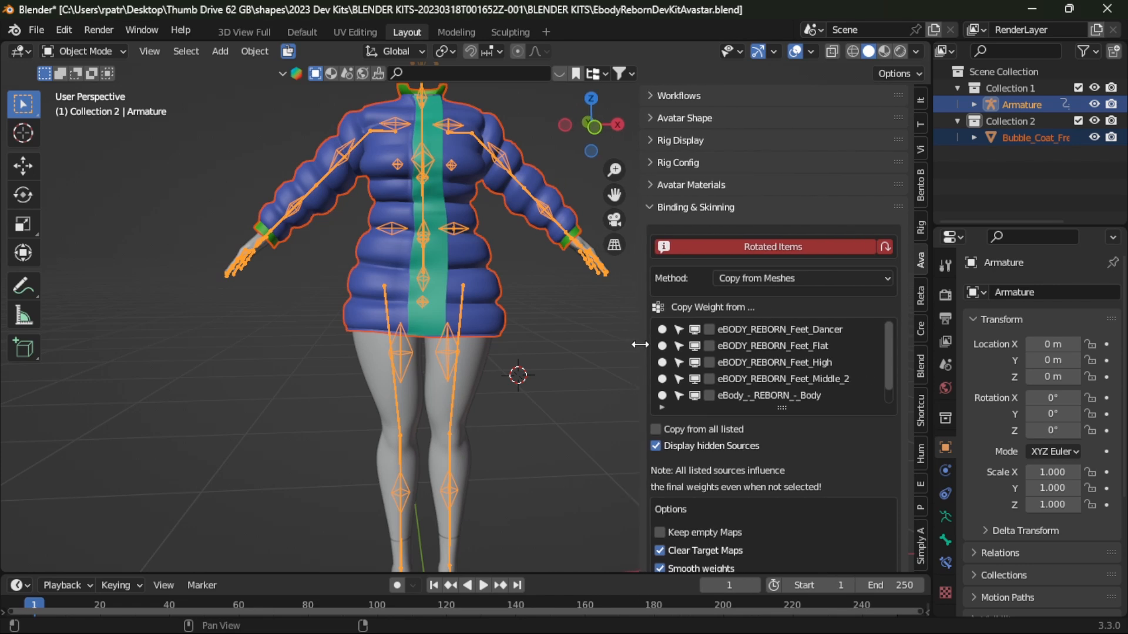
click(709, 395)
scroll(761, 347, down, 1)
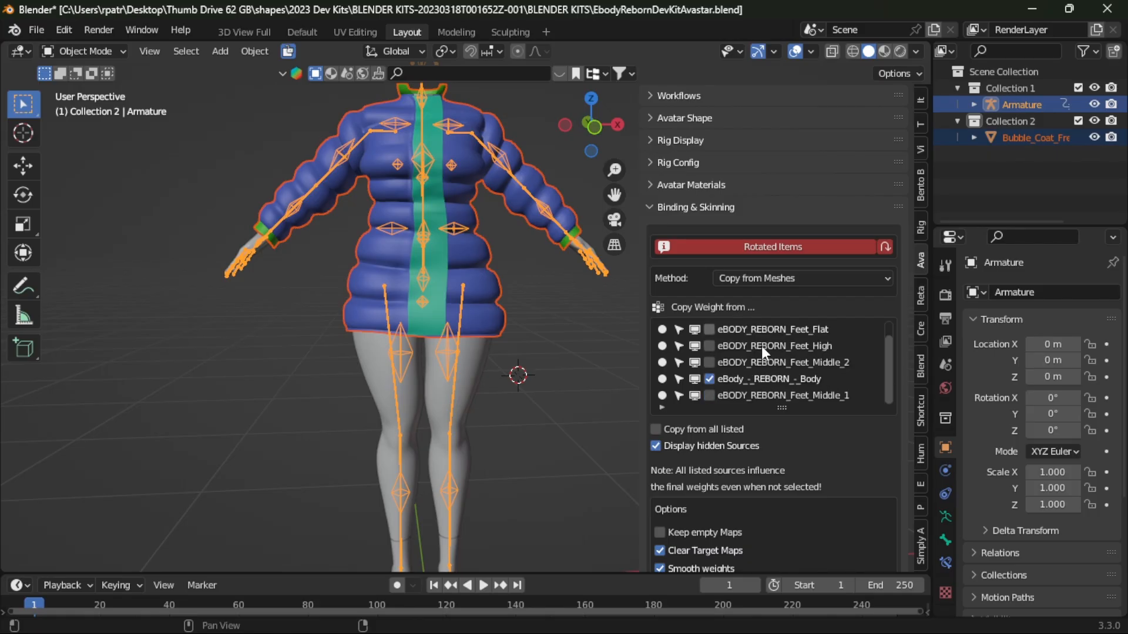
- Bind the coat to the armature using the body mesh's weights and select only the coat
scroll(761, 346, up, 1)
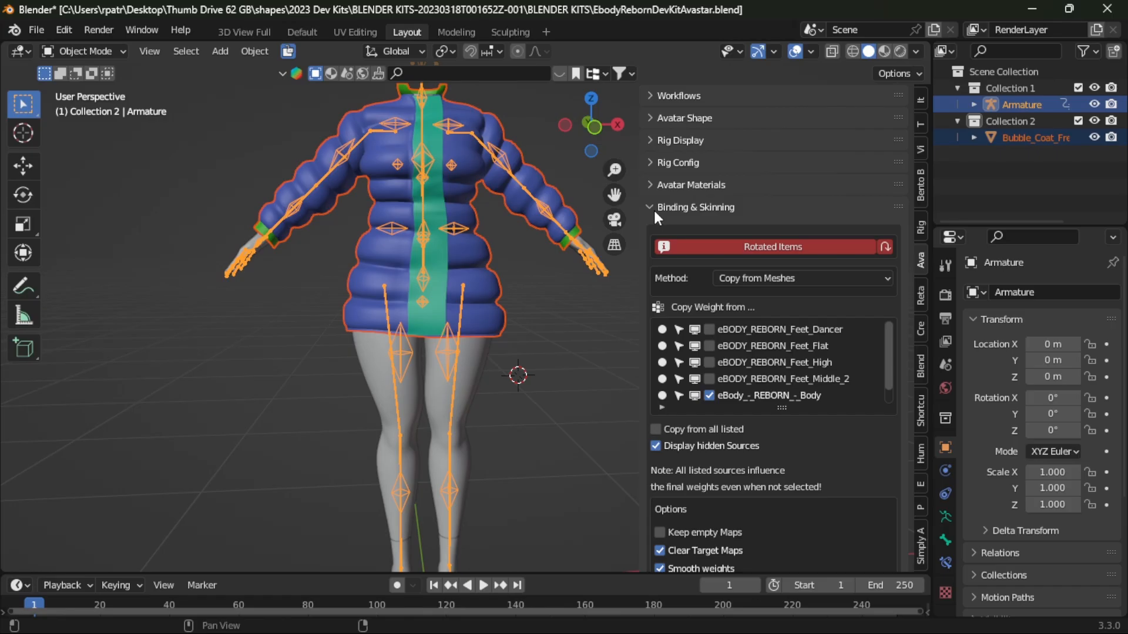
scroll(721, 406, down, 1)
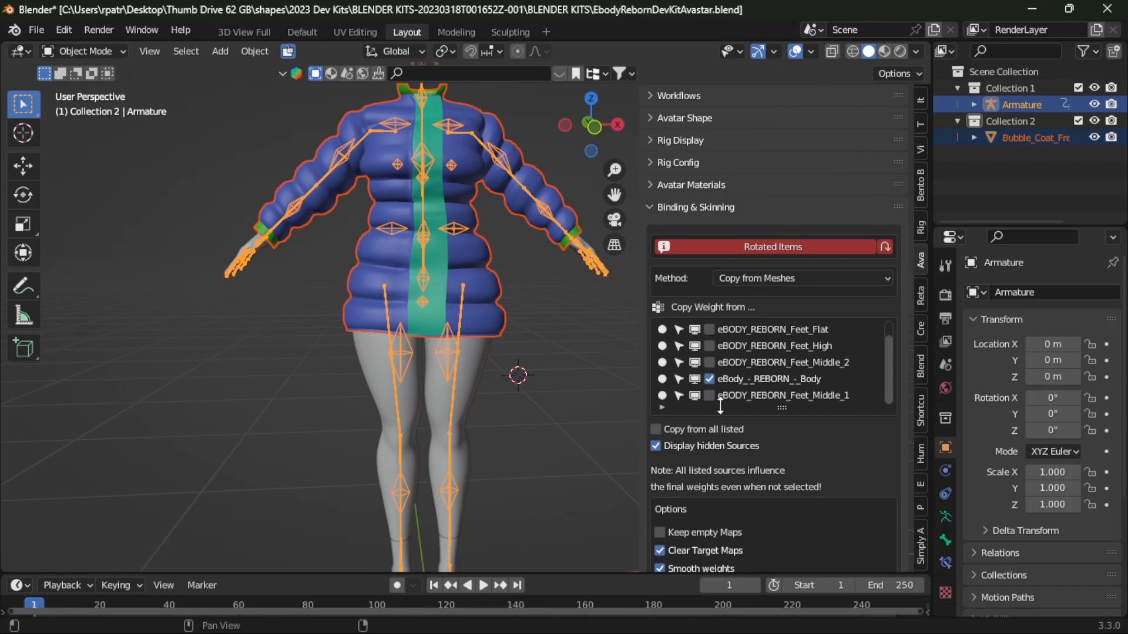
scroll(734, 461, down, 2)
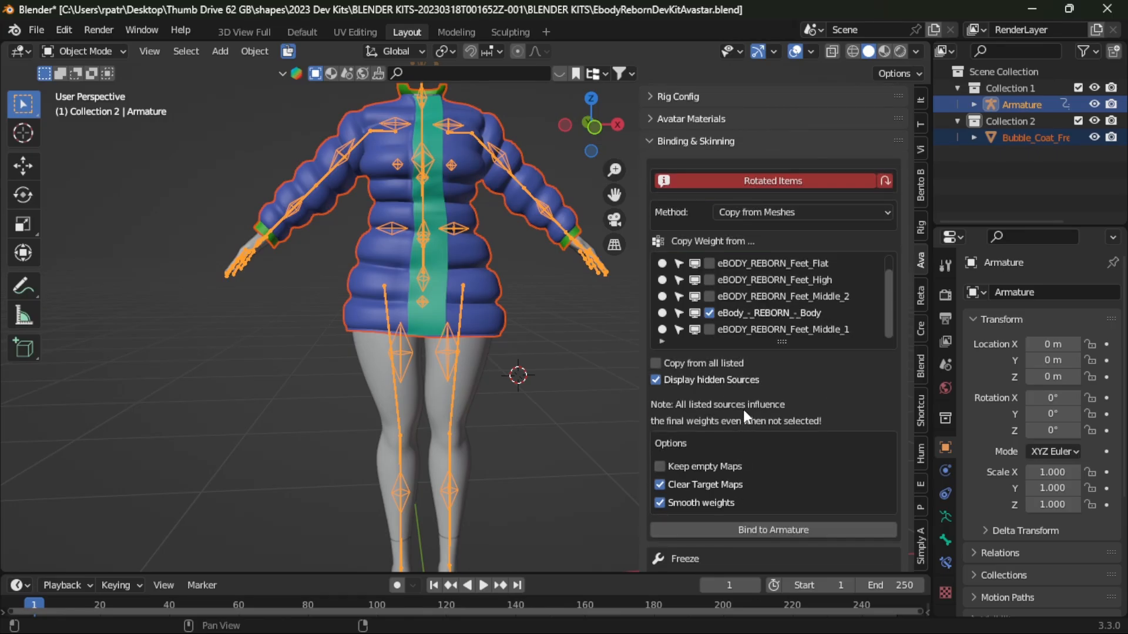
scroll(742, 408, down, 3)
scroll(740, 345, down, 1)
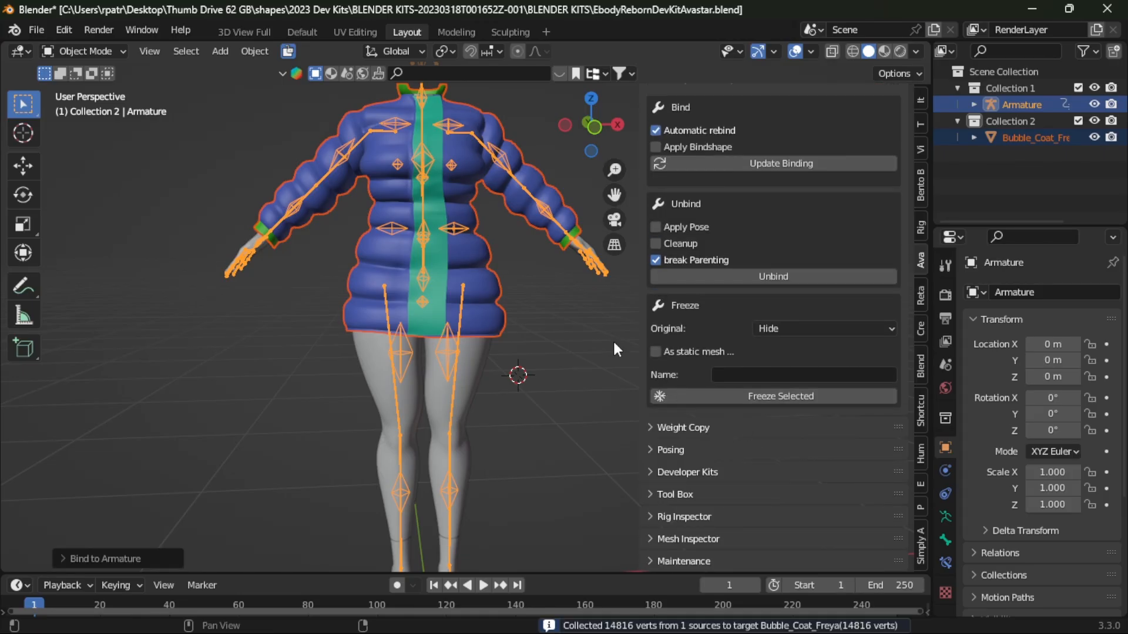
click(486, 154)
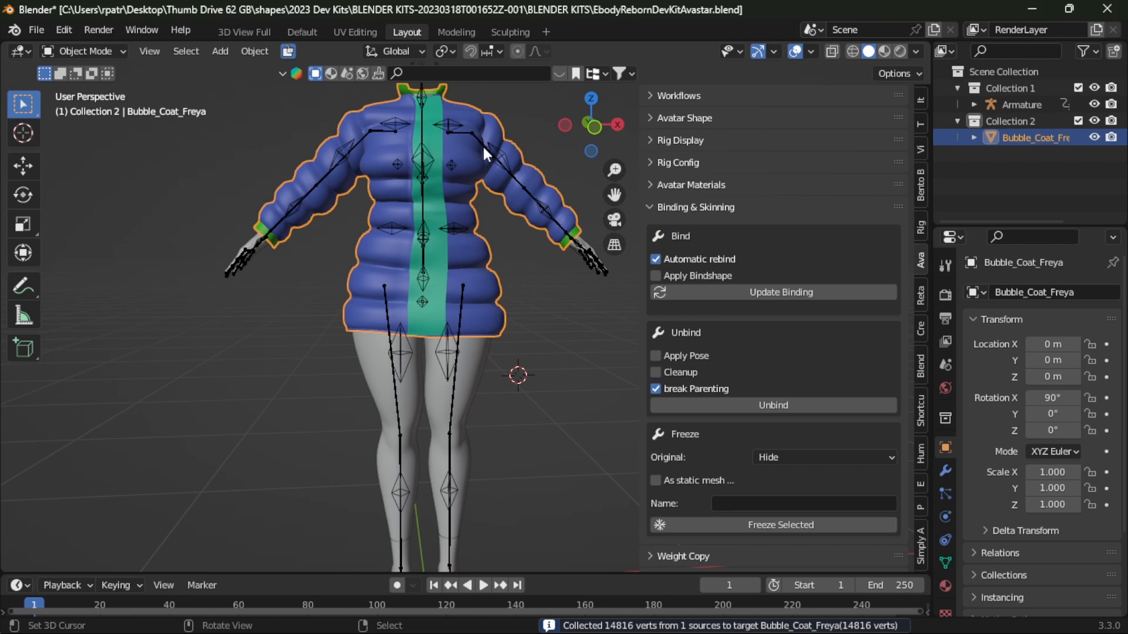
- Put the armature in Pose Mode and rotate the left shoulder bone upward to inspect how the coat's sleeve deforms
click(485, 153)
click(485, 154)
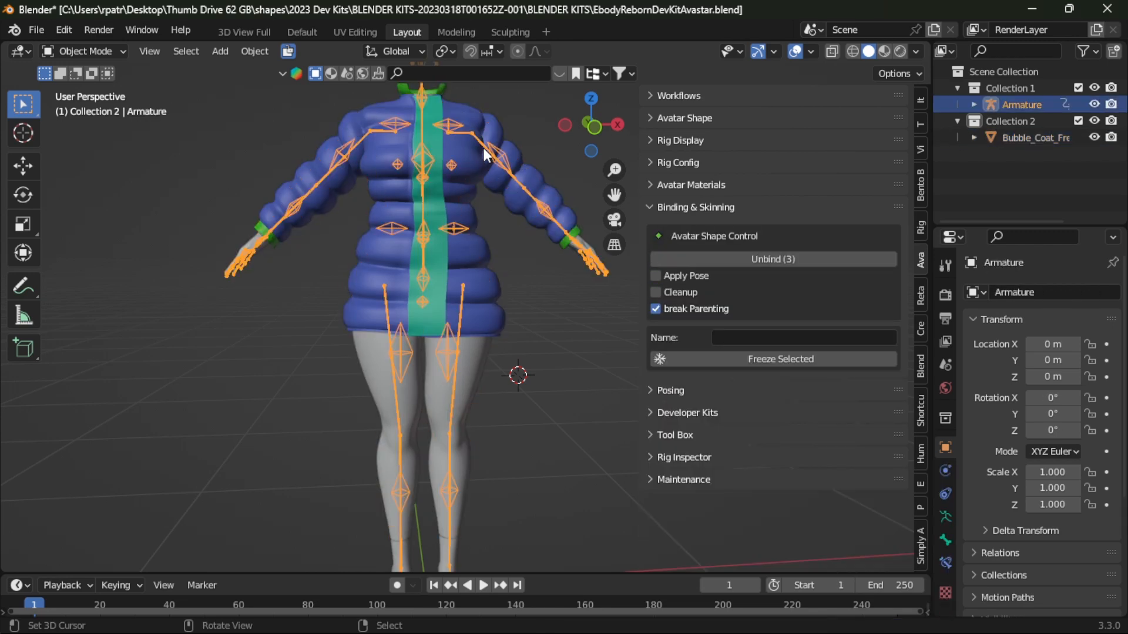
click(91, 50)
click(80, 107)
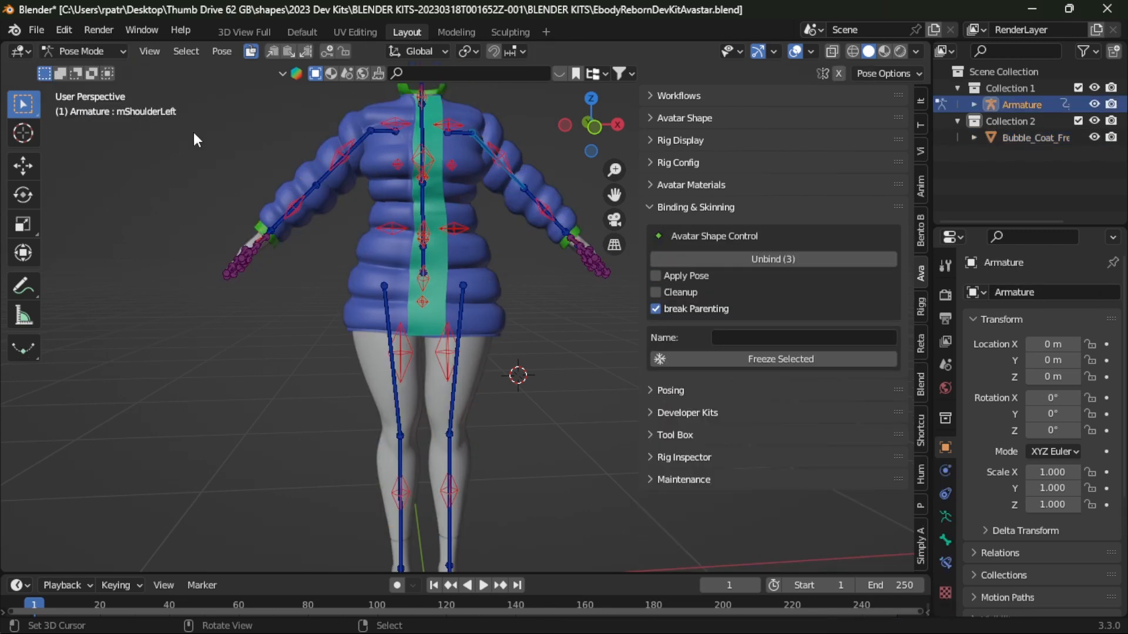
right_click(481, 147)
scroll(490, 294, down, 3)
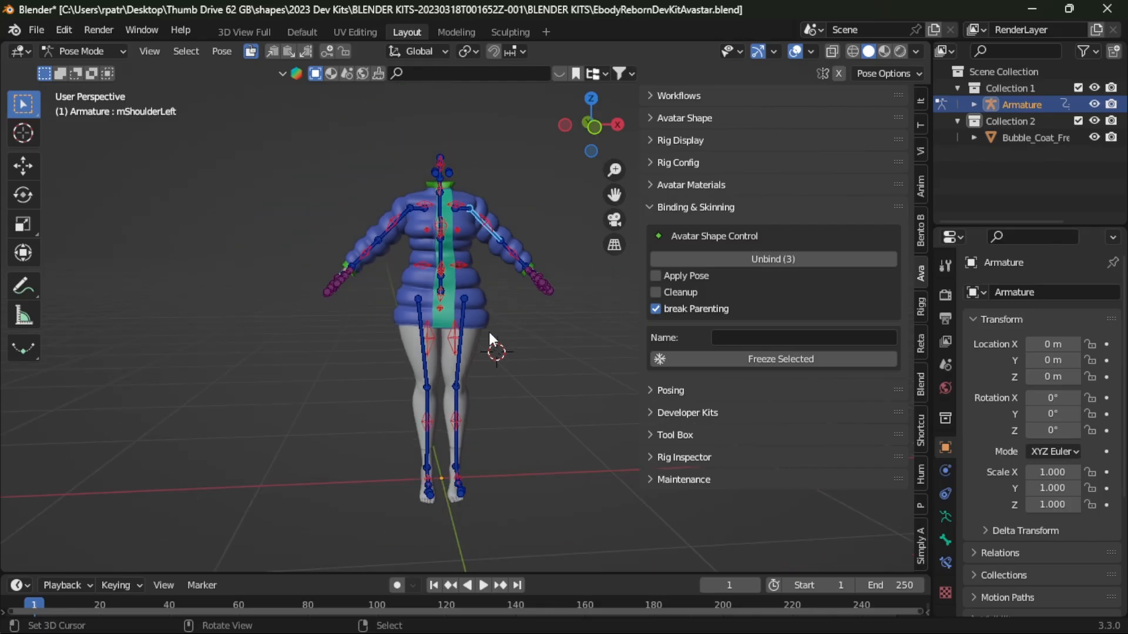
key(r)
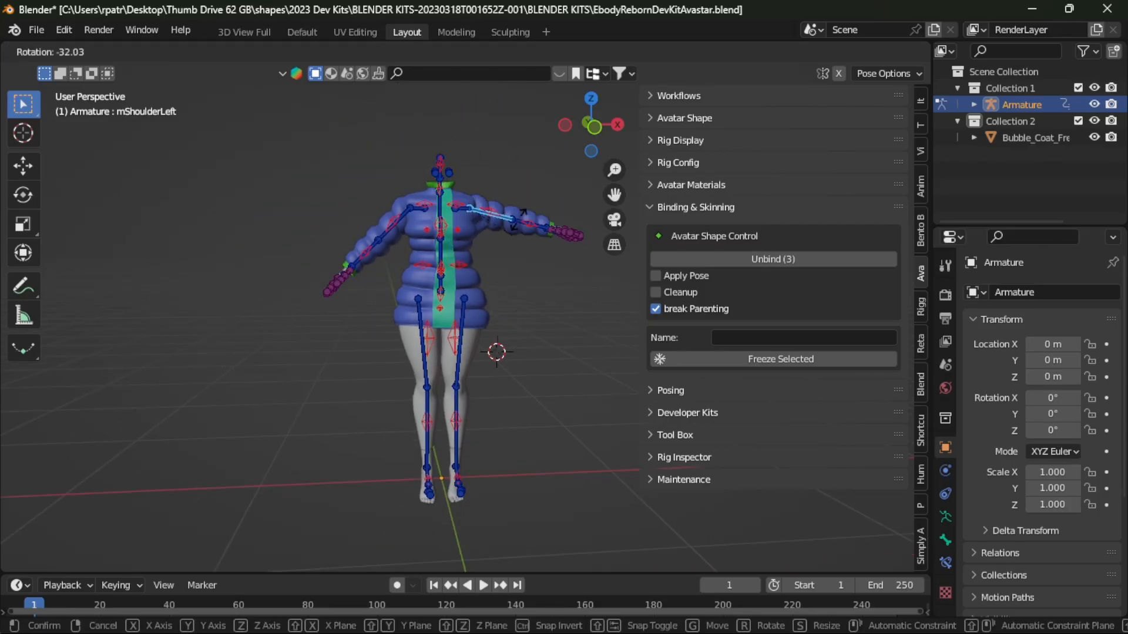
click(542, 224)
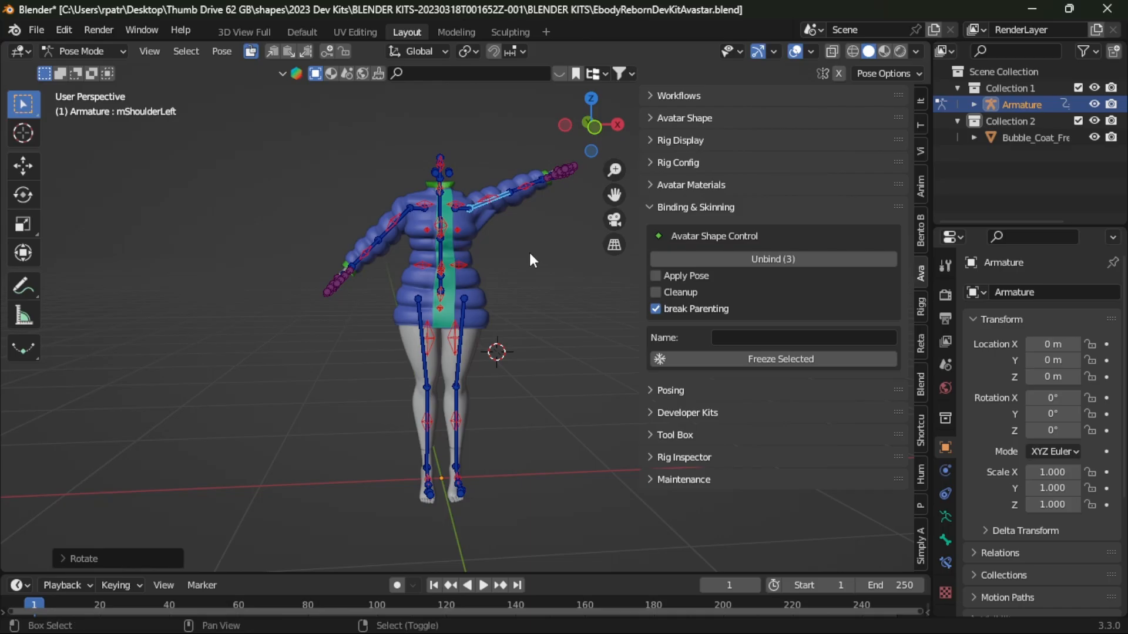
shift+middle_drag(529, 252, 388, 304)
scroll(389, 297, up, 4)
middle_drag(284, 221, 381, 274)
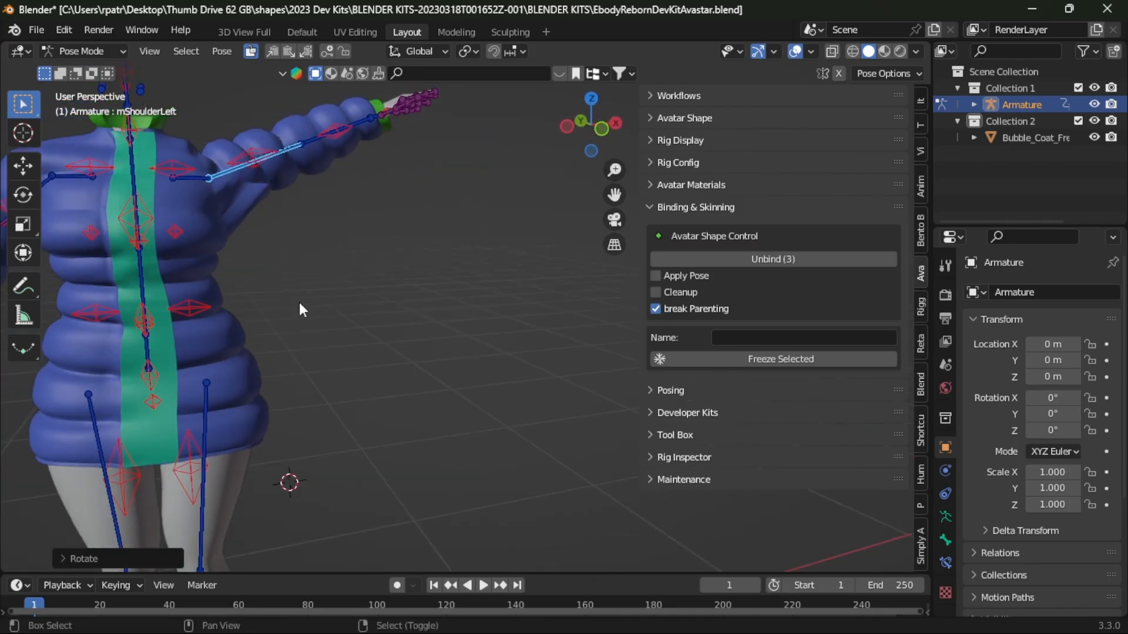
shift+middle_drag(295, 374, 450, 383)
scroll(468, 364, down, 4)
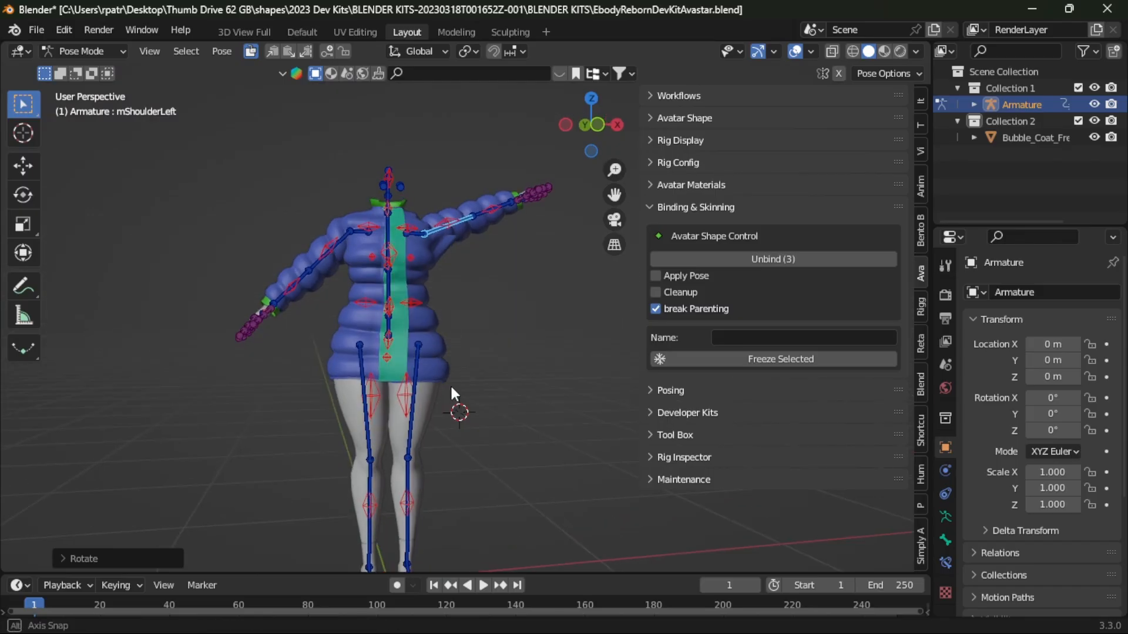
- Test the coat's hem by rotating the left hip bone from the front and side views, cancelling each rotation
click(417, 369)
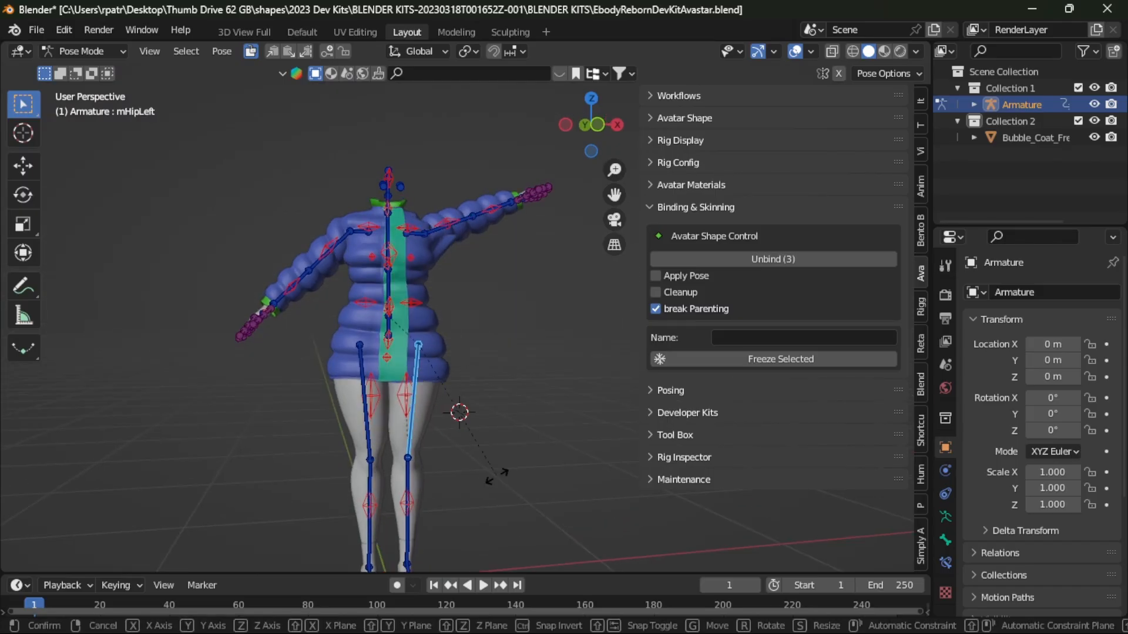
key(r)
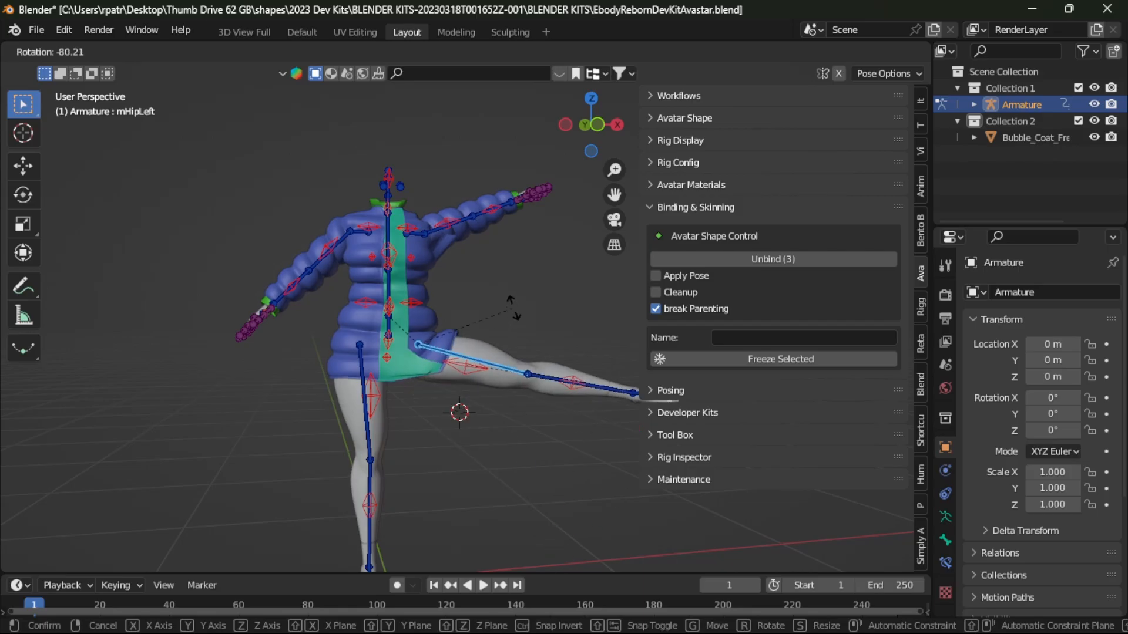
right_click(493, 385)
middle_drag(492, 392, 383, 415)
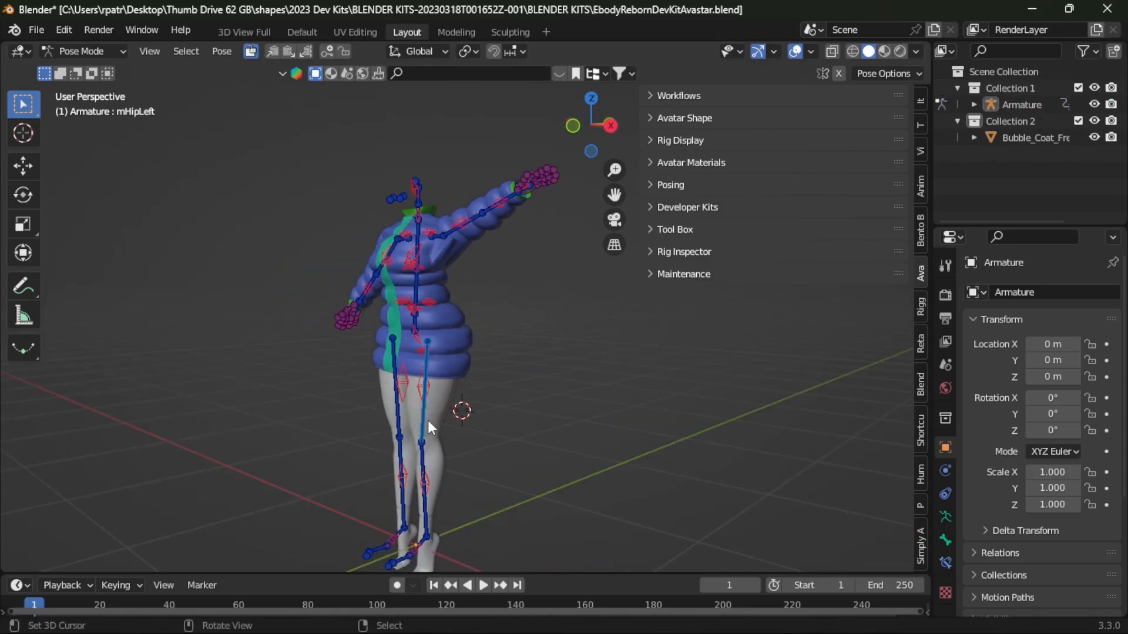
right_click(424, 418)
middle_drag(475, 425, 413, 428)
key(r)
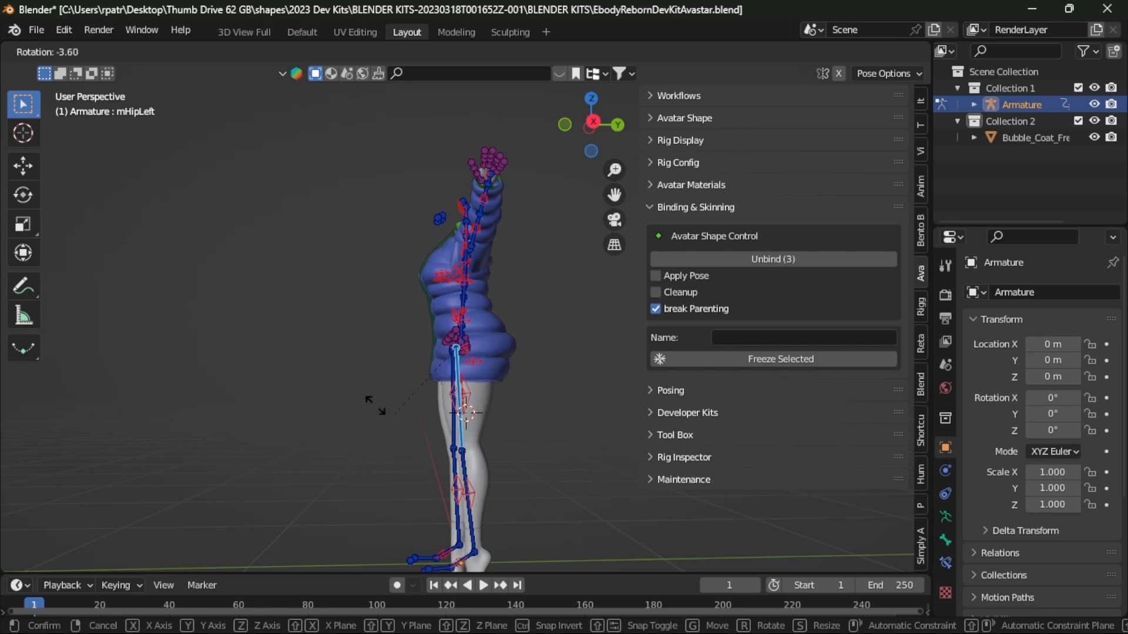
right_click(360, 381)
middle_drag(307, 399, 507, 435)
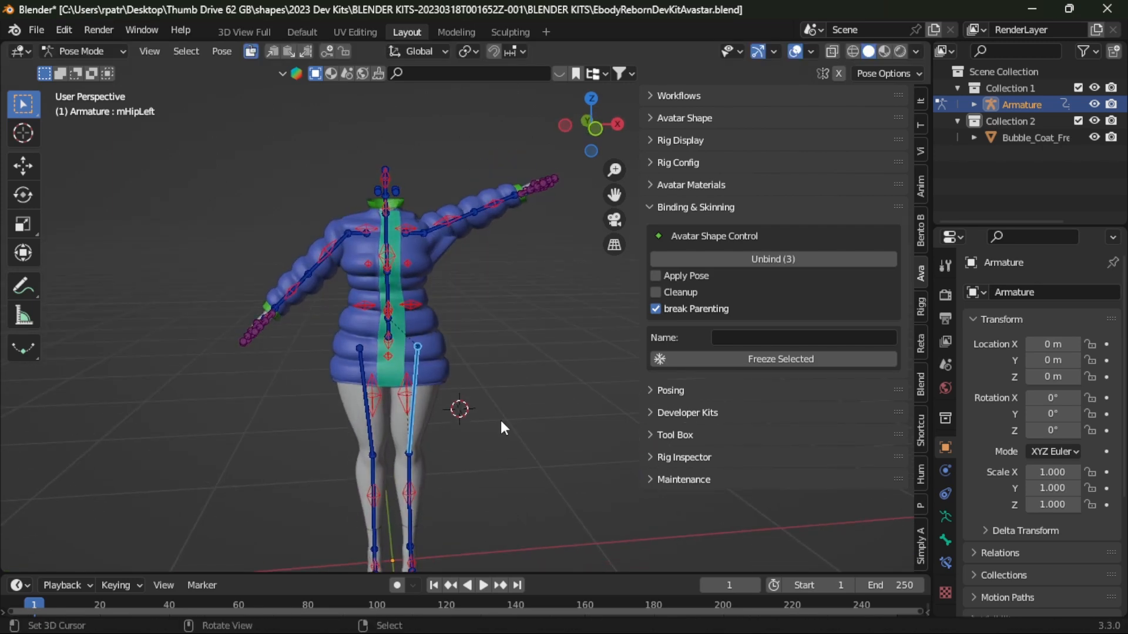
- Undo the pose tests back to Object Mode with only the bubble coat selected
key(ctrl+z)
key(ctrl+z)
key(ctrl+z)
key(ctrl+z)
key(ctrl+z)
key(ctrl+z)
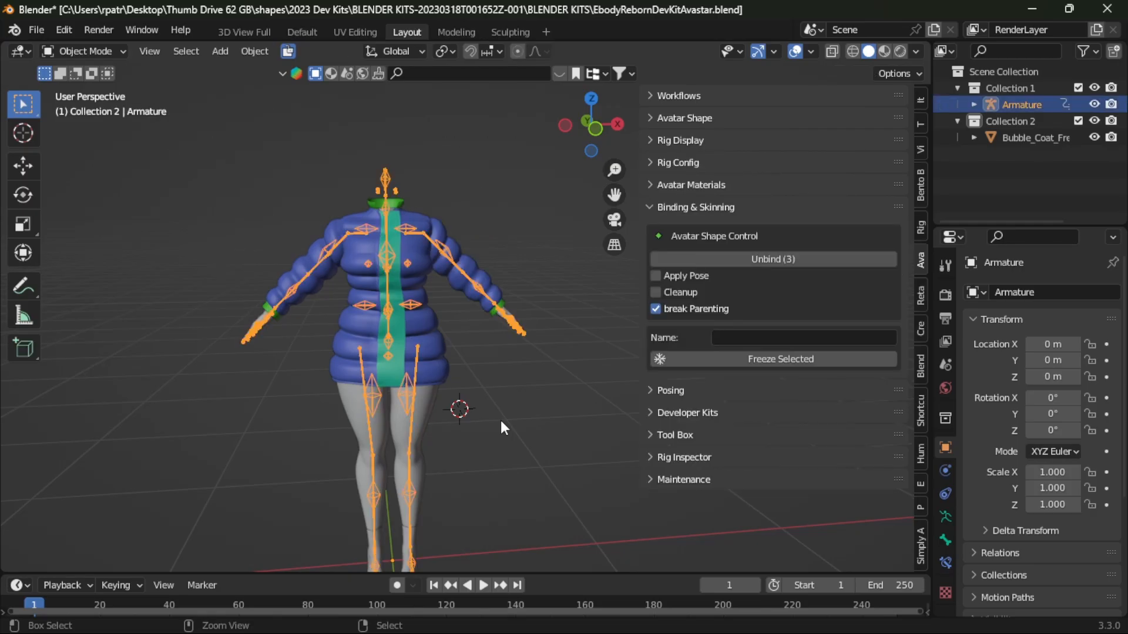
key(ctrl+z)
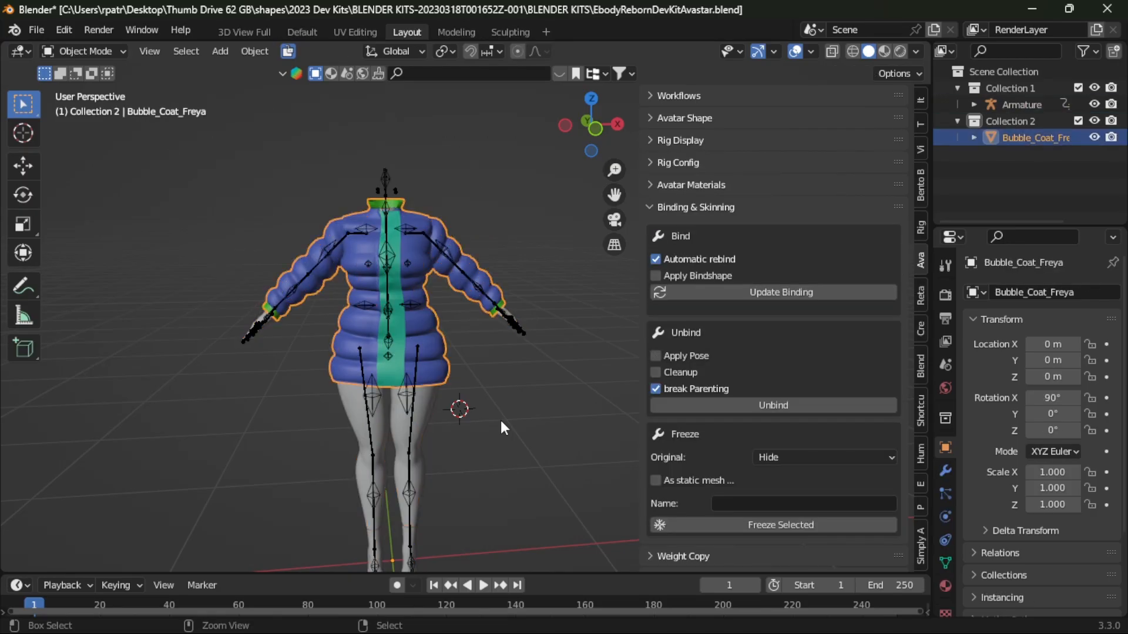
- Return the armature to Pose Mode and try rotating the left shoulder bone, cancelling the rotation
key(ctrl+z)
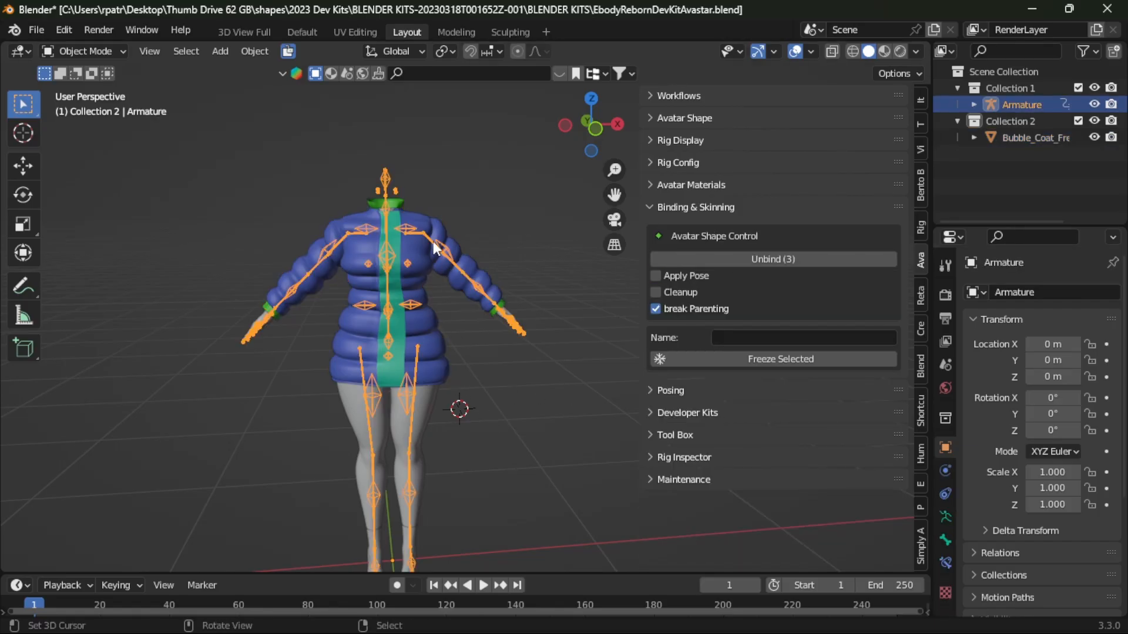
click(111, 50)
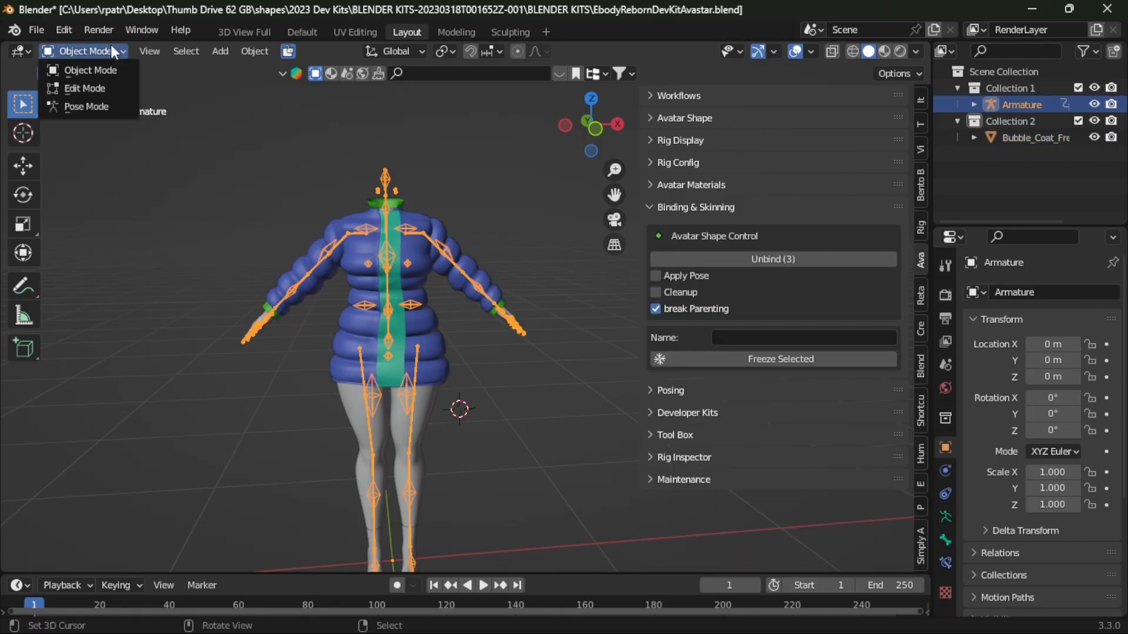
click(95, 106)
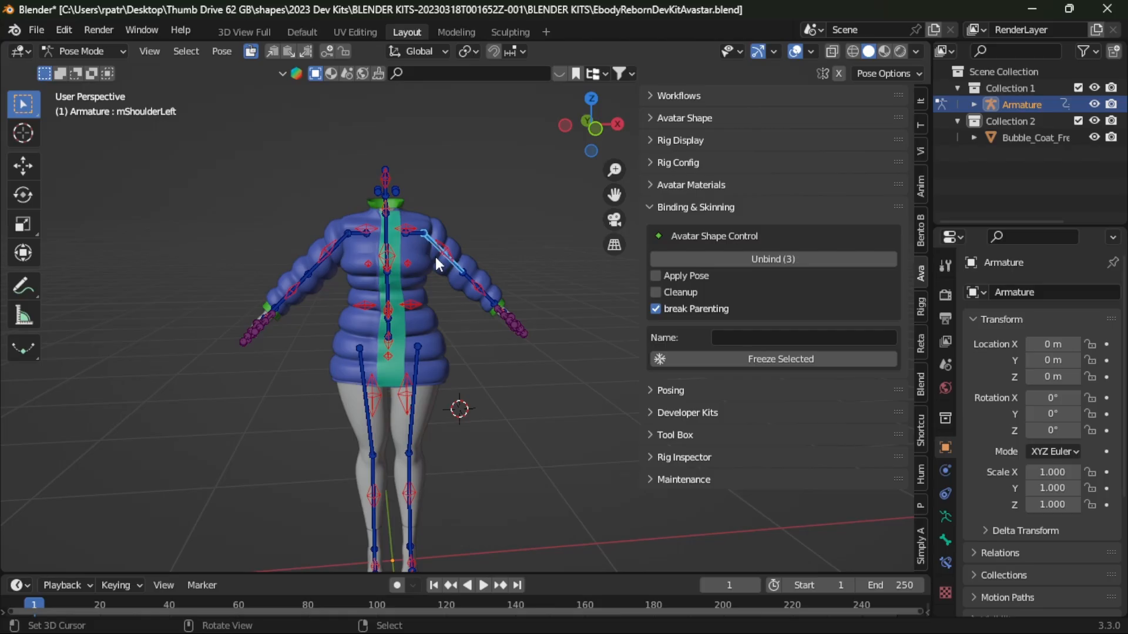
key(r)
right_click(491, 316)
- Select the bubble coat in Object Mode and unbind it from the armature with Cleanup enabled
click(435, 341)
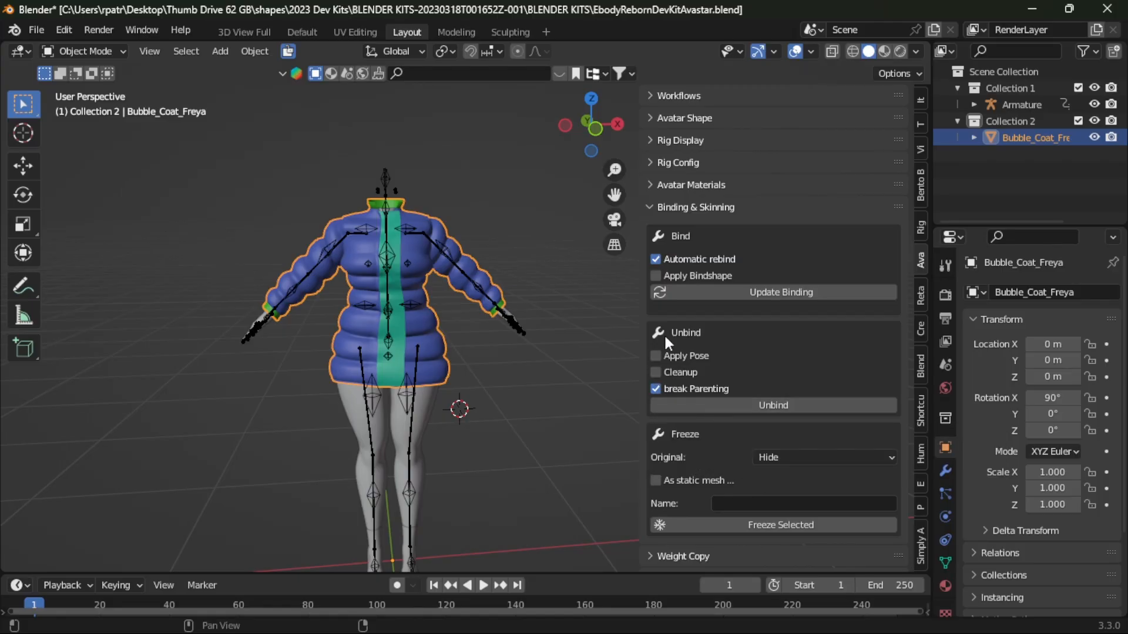
click(656, 376)
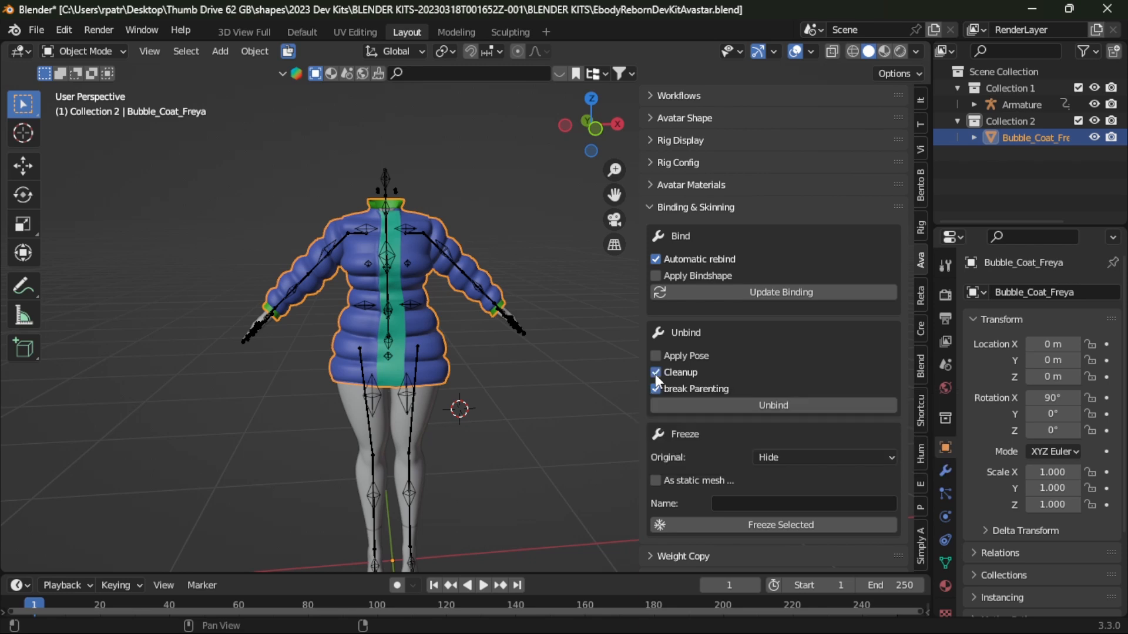
click(760, 404)
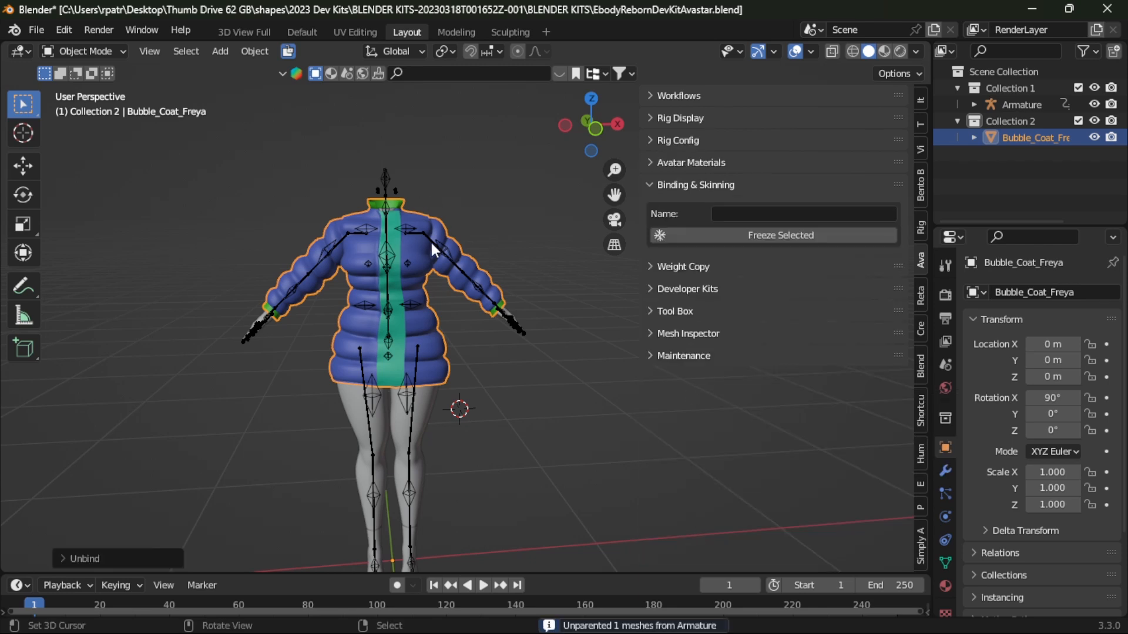
- Rotate the left shoulder bone to check whether the unbound coat still follows, cancel the rotation and reselect the coat
right_click(432, 242)
key(r)
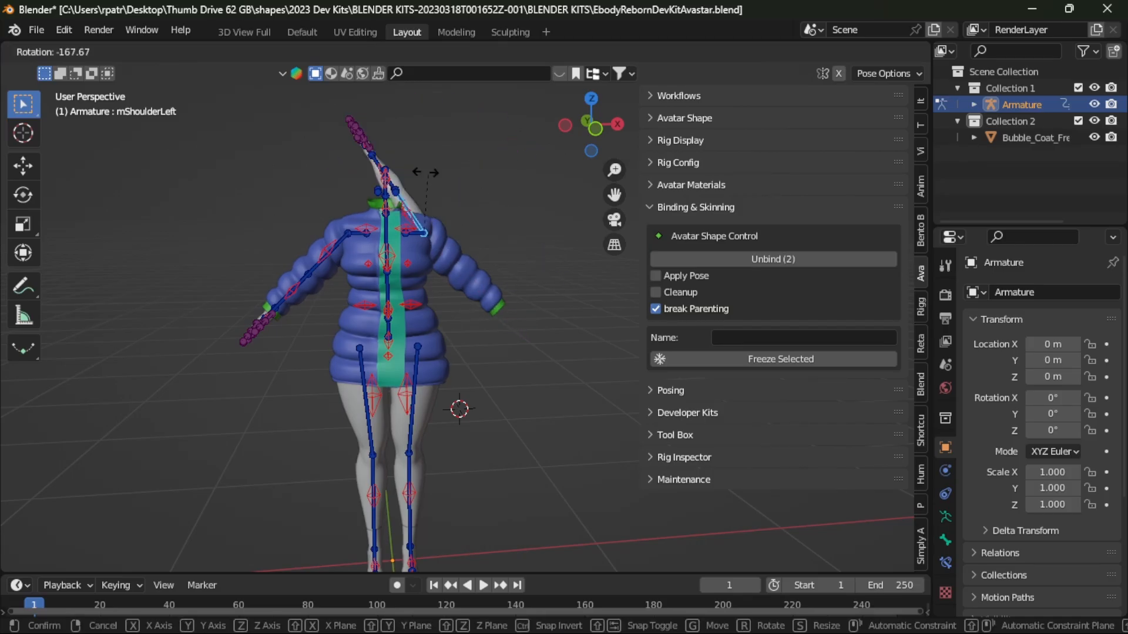
click(534, 302)
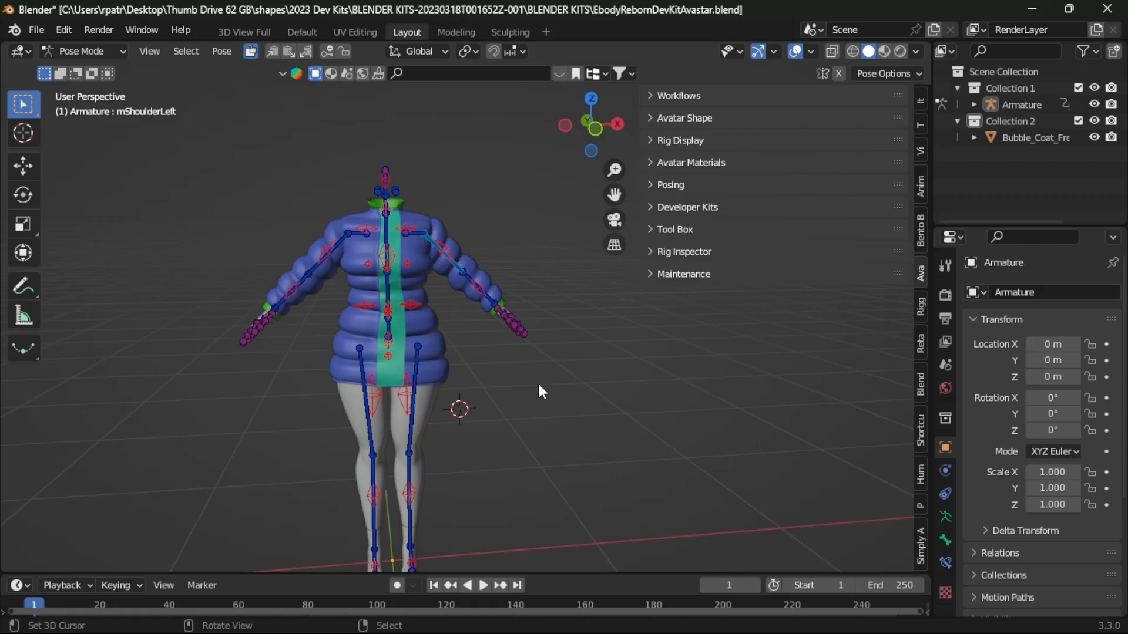
click(439, 365)
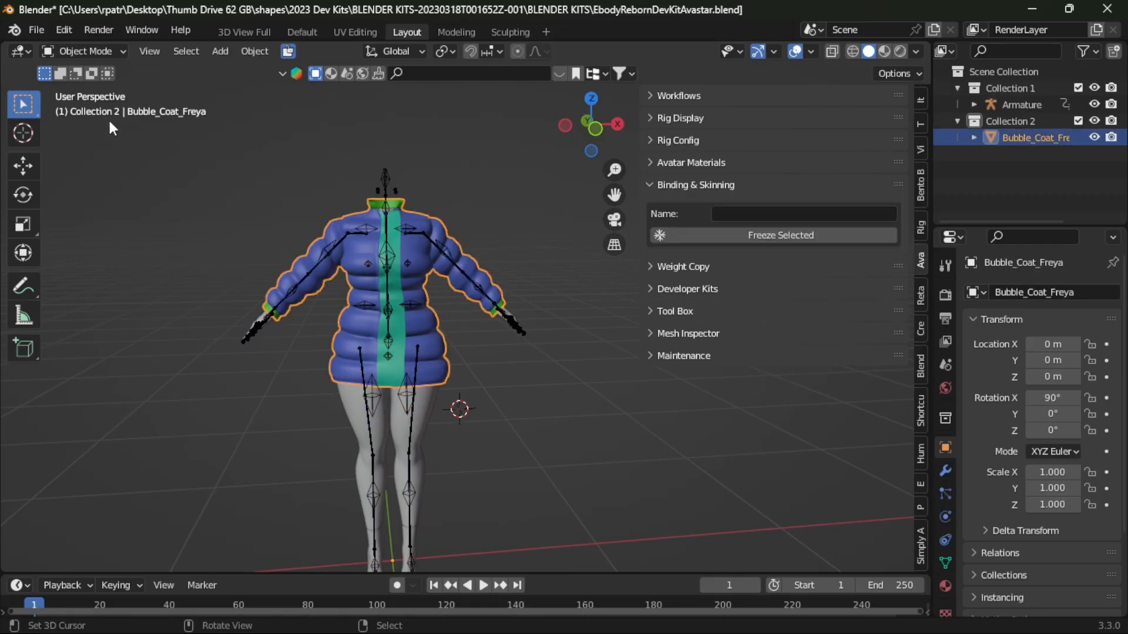
click(36, 30)
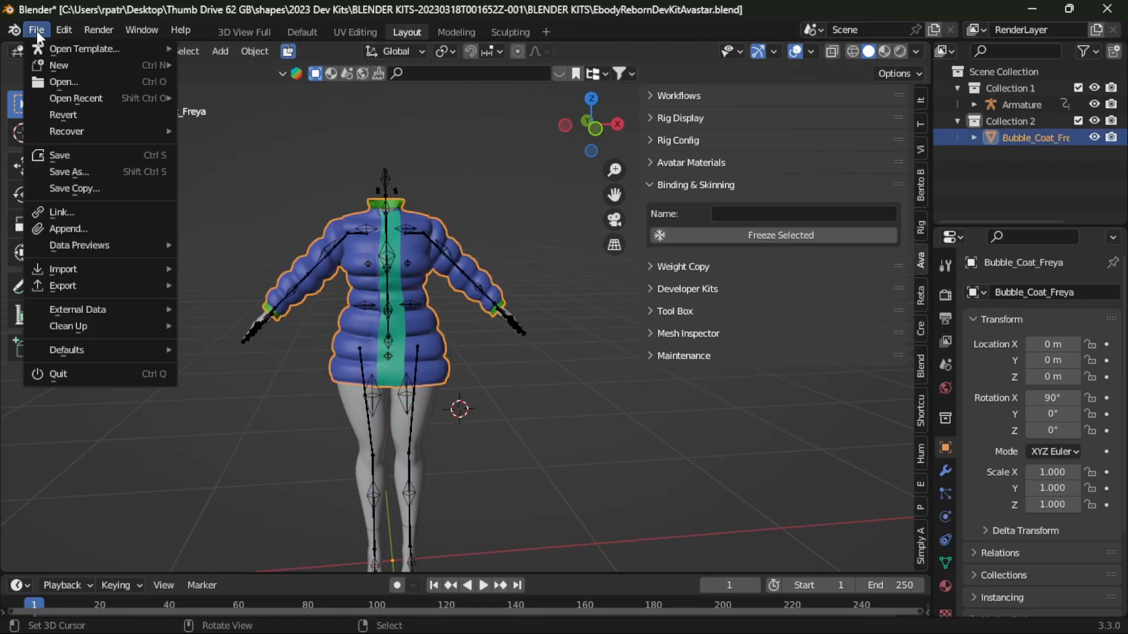
mouse_move(63, 282)
click(287, 194)
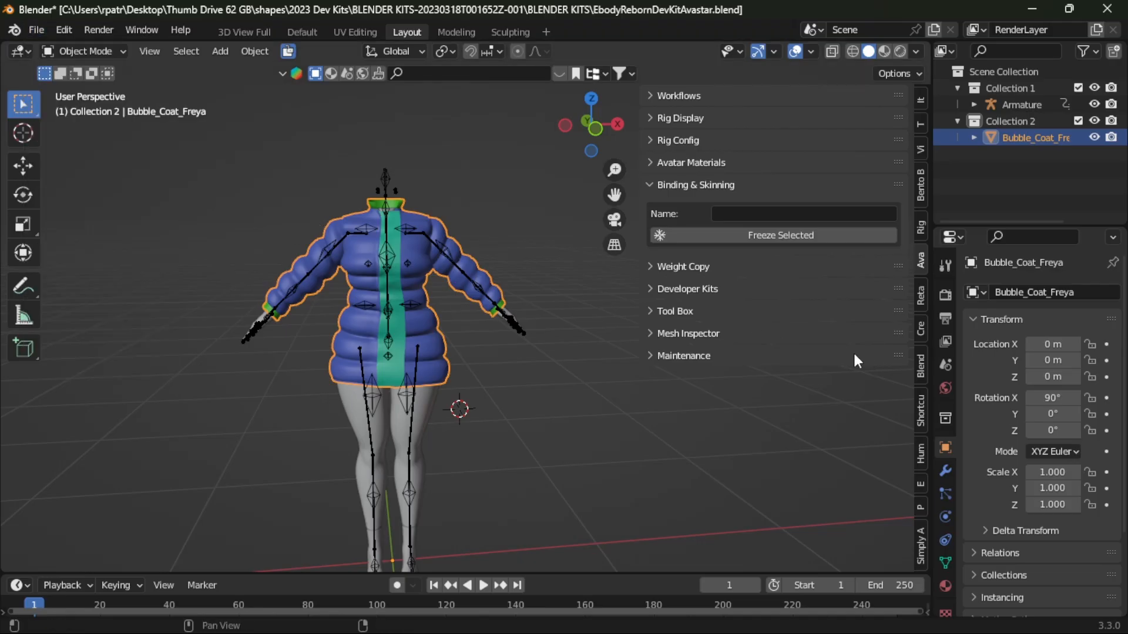
- Delete all vertex groups from the bubble coat mesh
scroll(946, 424, down, 1)
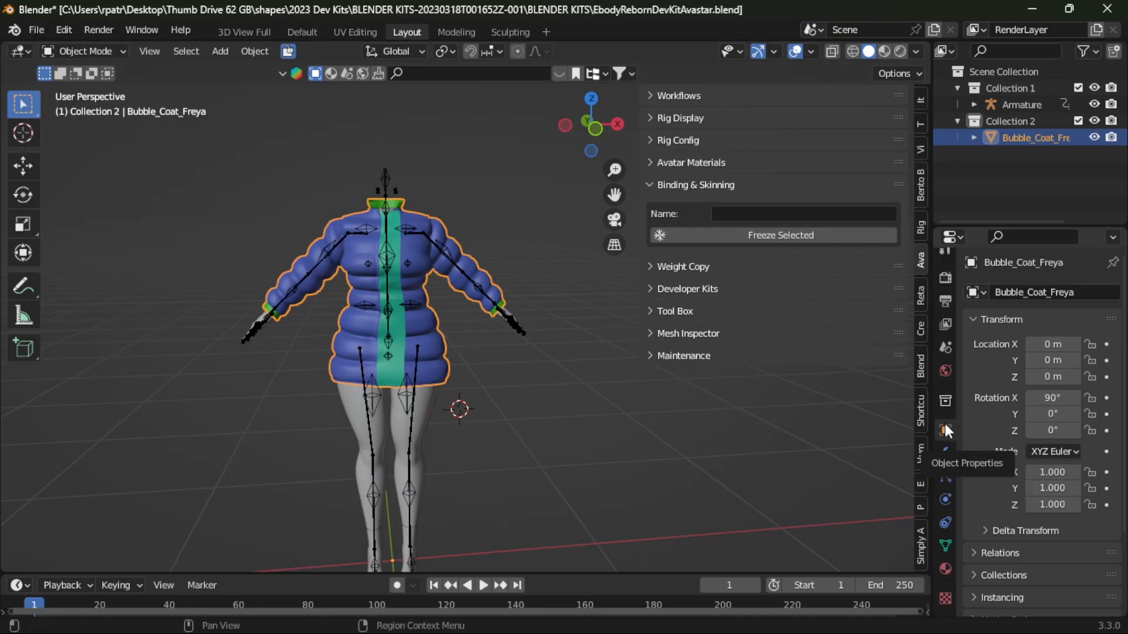
click(945, 546)
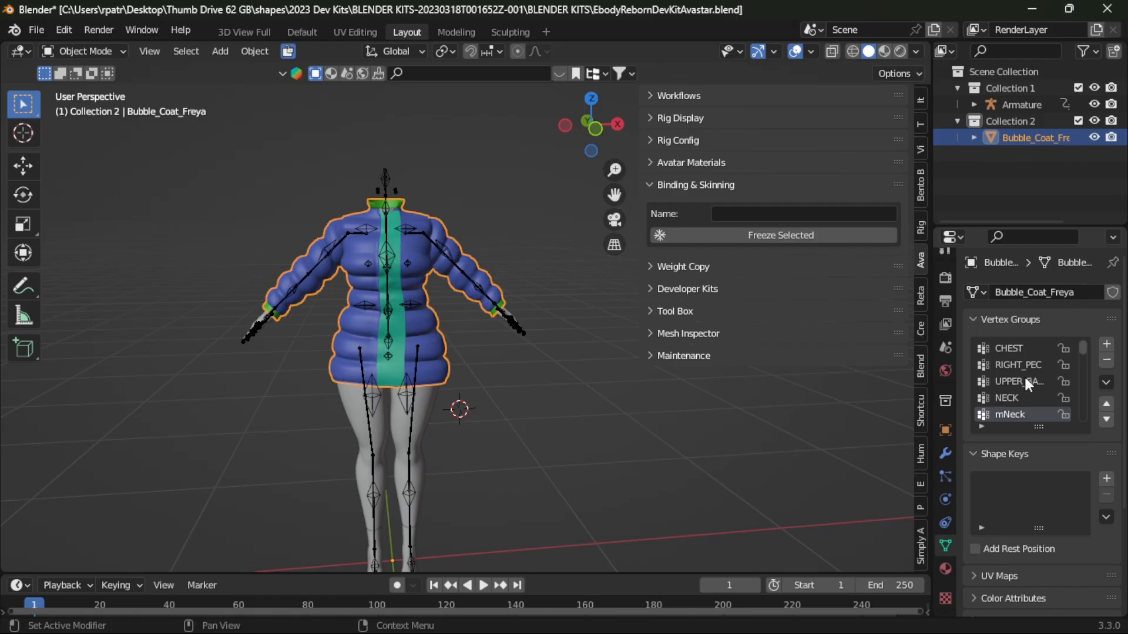
scroll(1028, 382, down, 6)
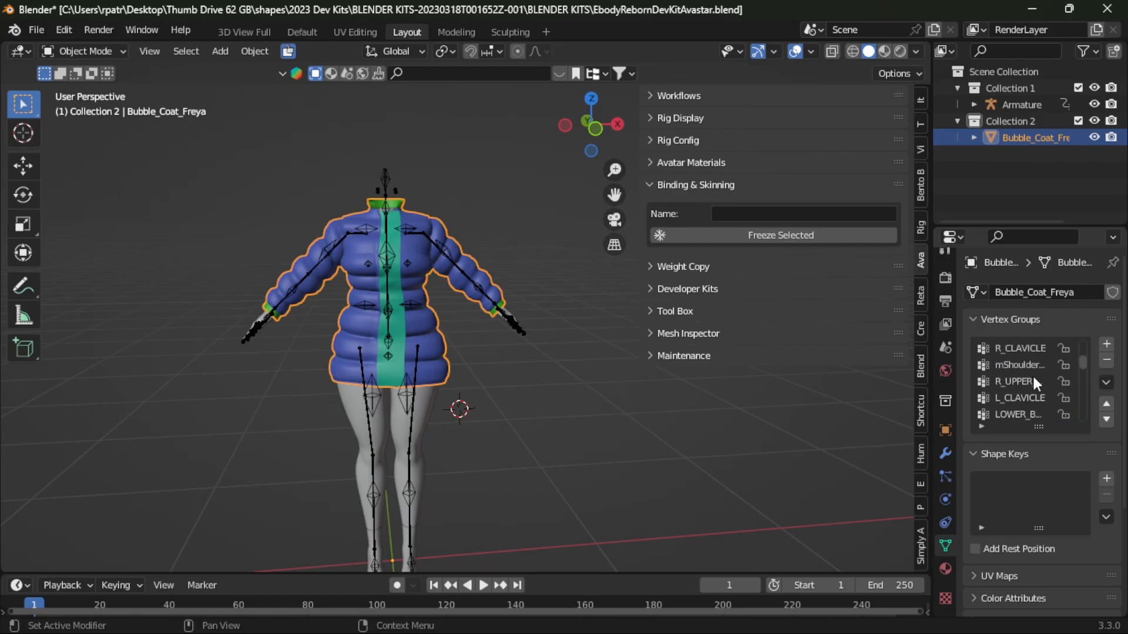
scroll(1035, 383, up, 1)
click(1106, 382)
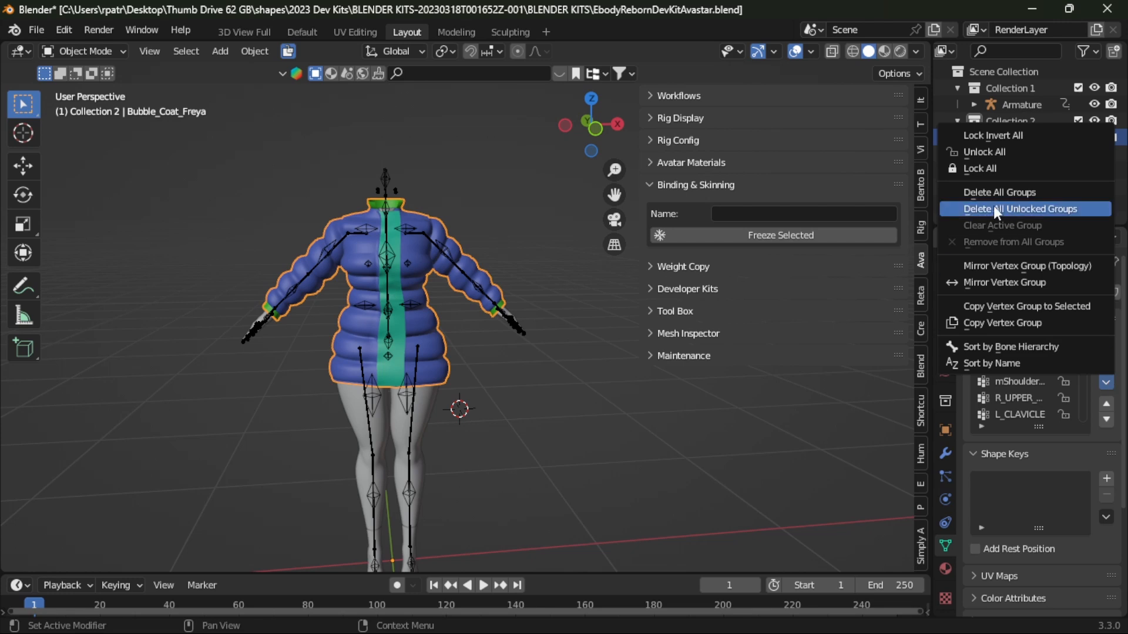
click(978, 192)
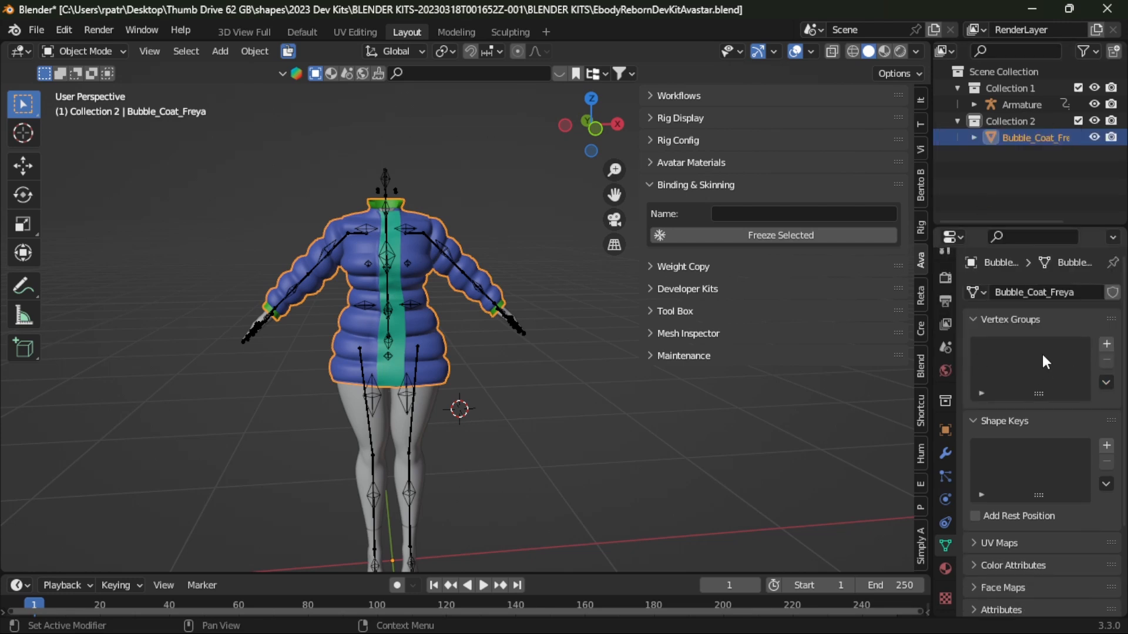
- Collapse the Avastar Binding & Skinning settings and expand Bento Buddy's Skinning / Weights settings
click(648, 184)
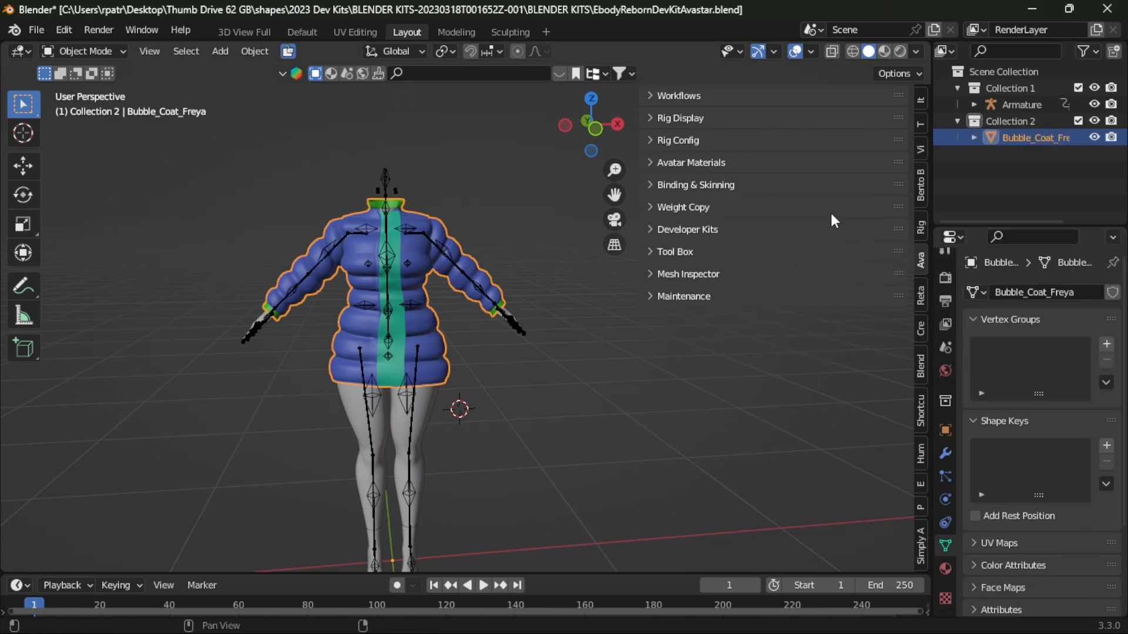
click(919, 180)
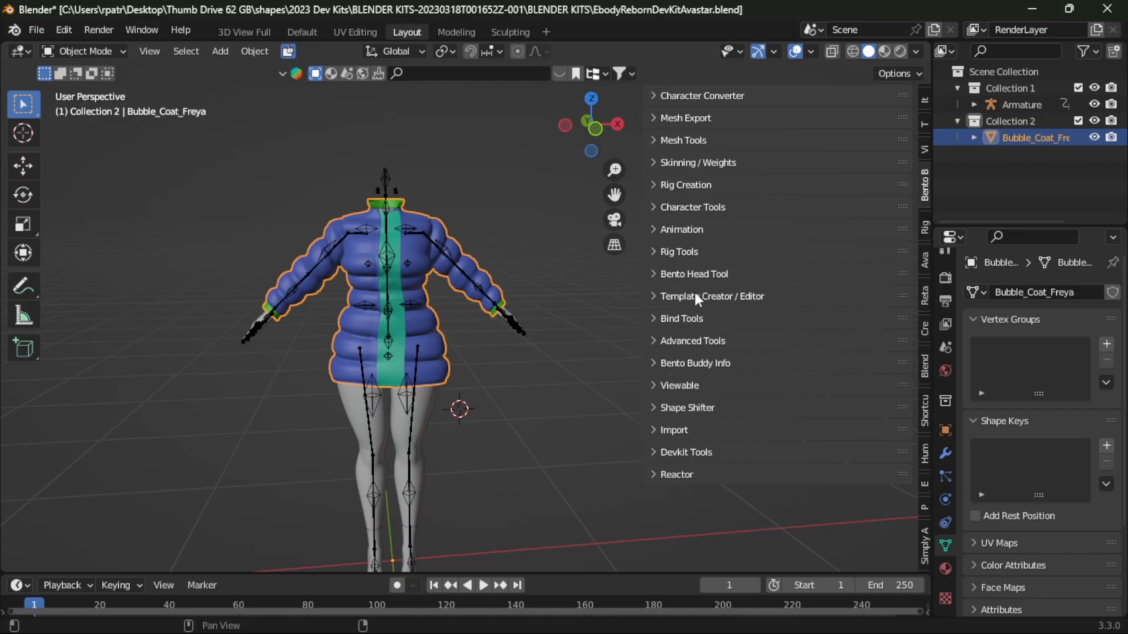
key(n)
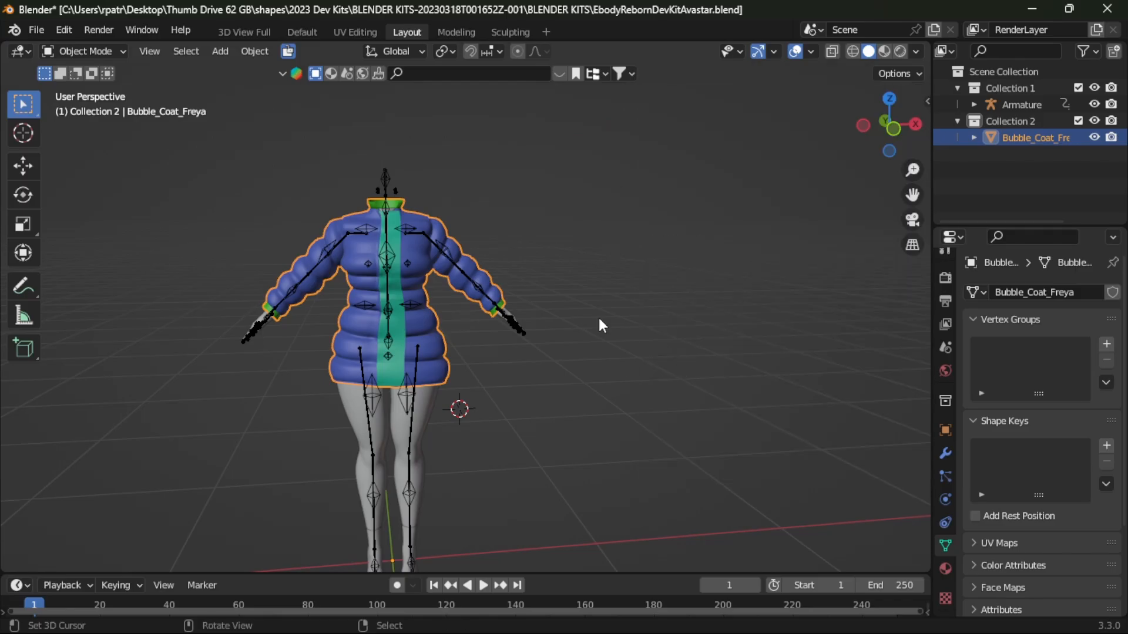
key(n)
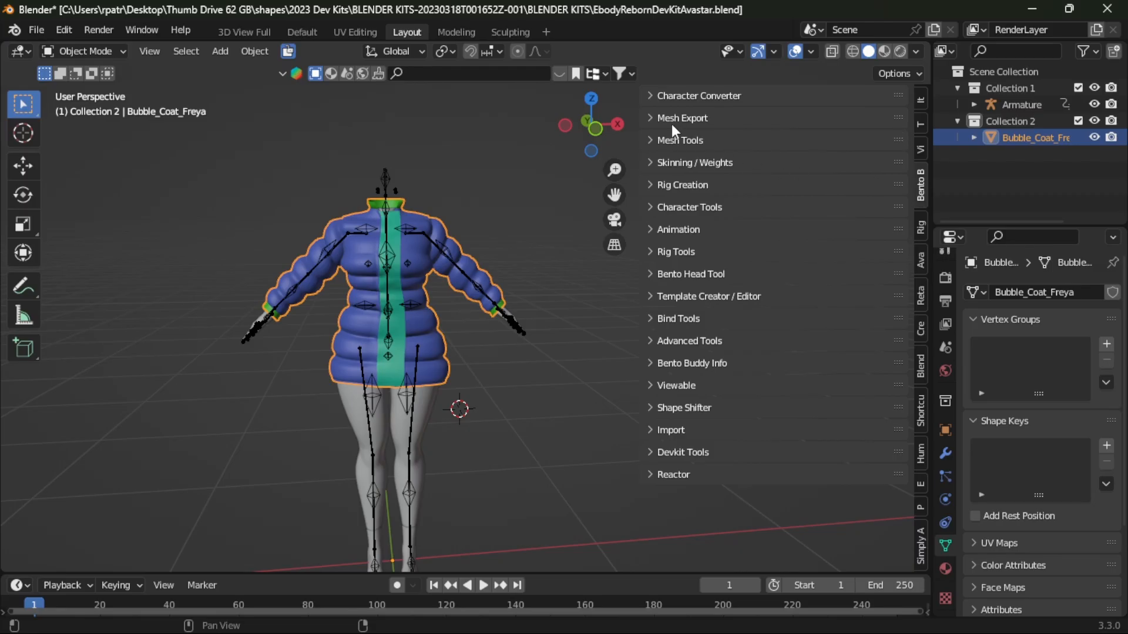
click(650, 164)
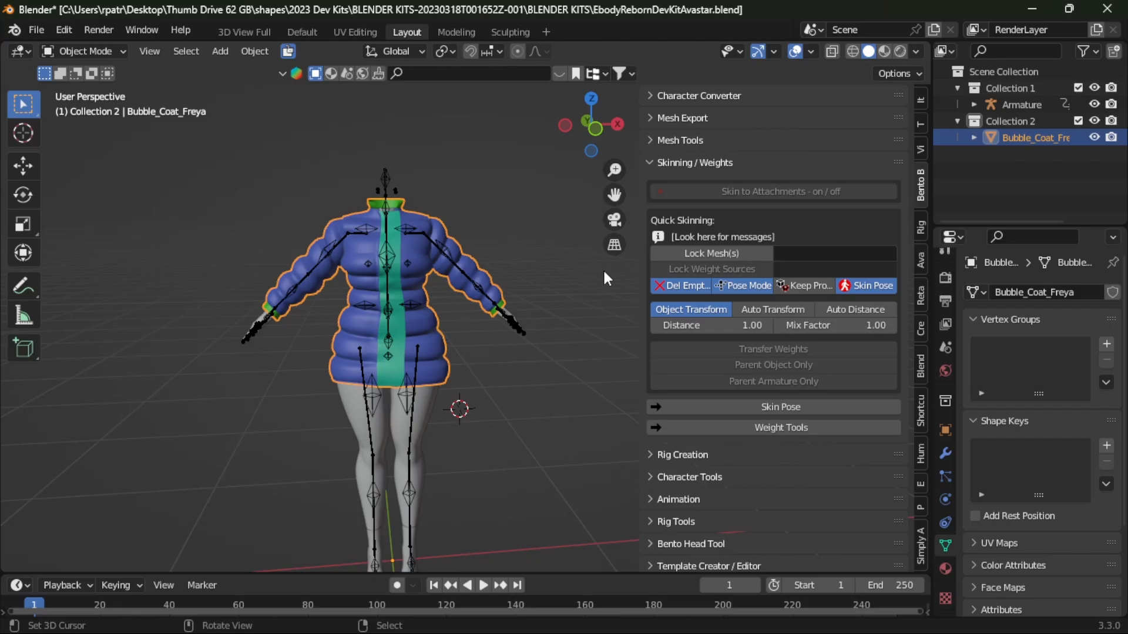
- Lock Bubble_Coat_Freya as the mesh and the eBody REBORN body as the weight source, and transfer the weights to the coat
click(675, 253)
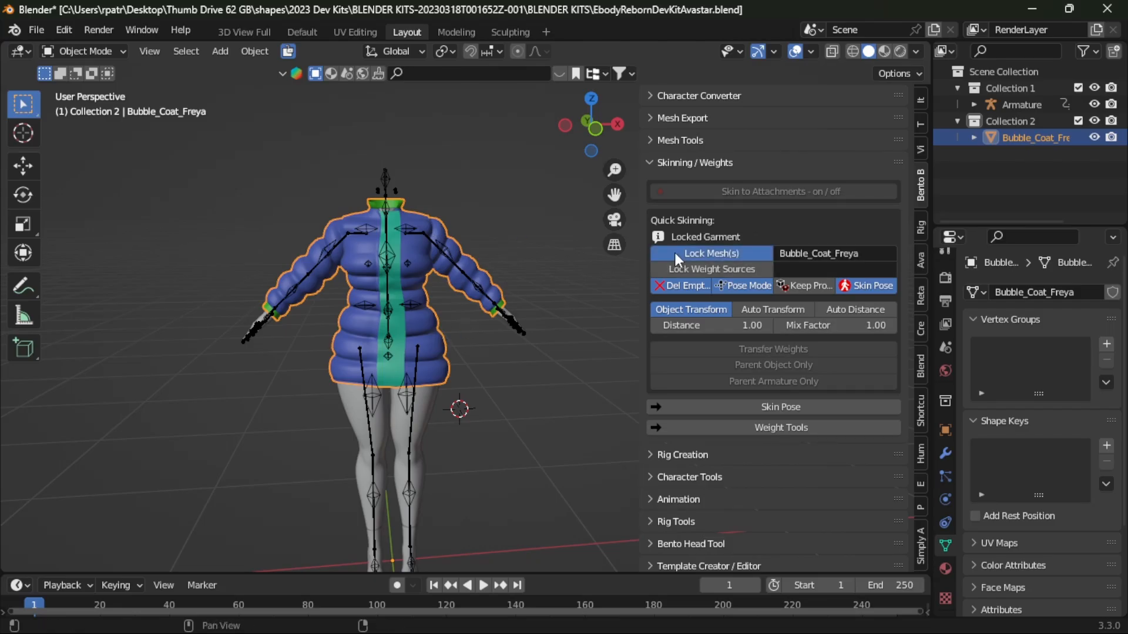
right_click(429, 403)
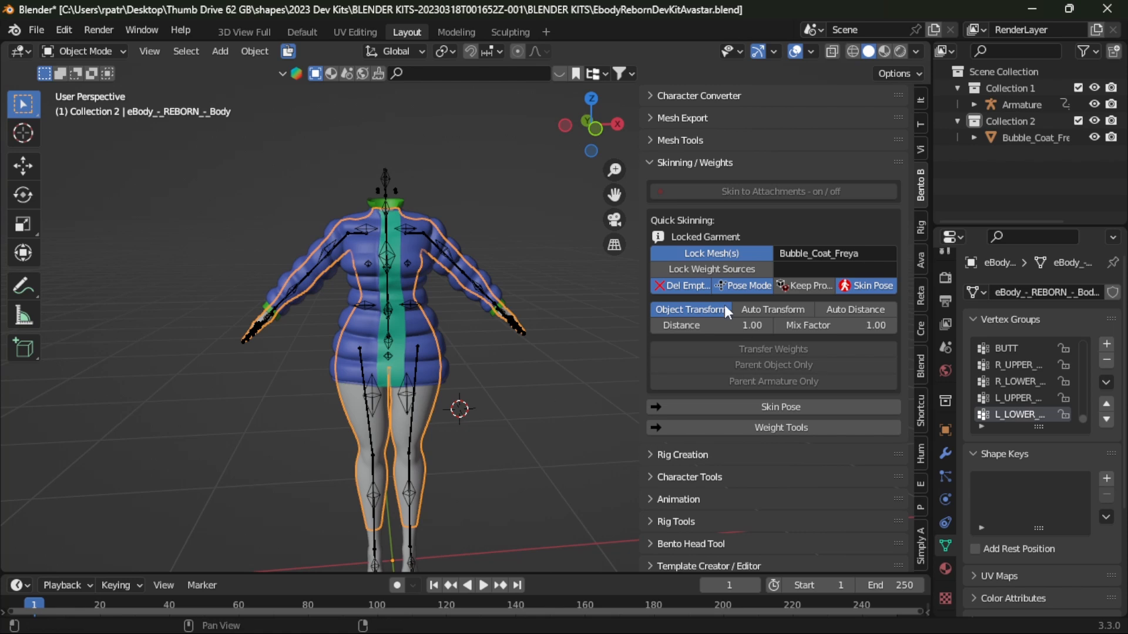
click(678, 269)
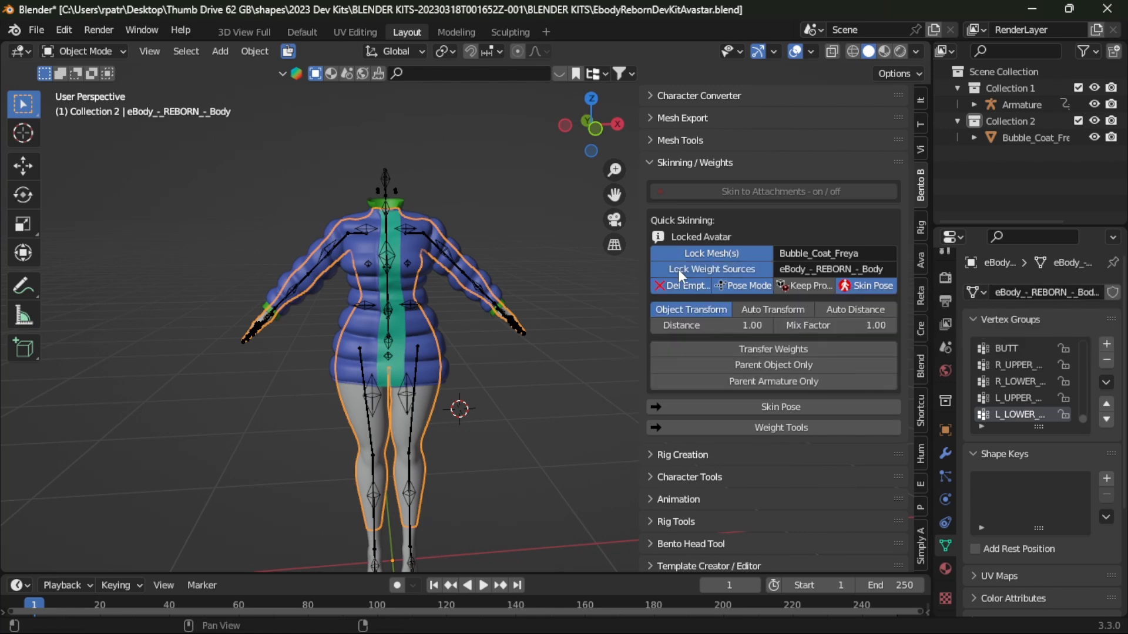
click(744, 349)
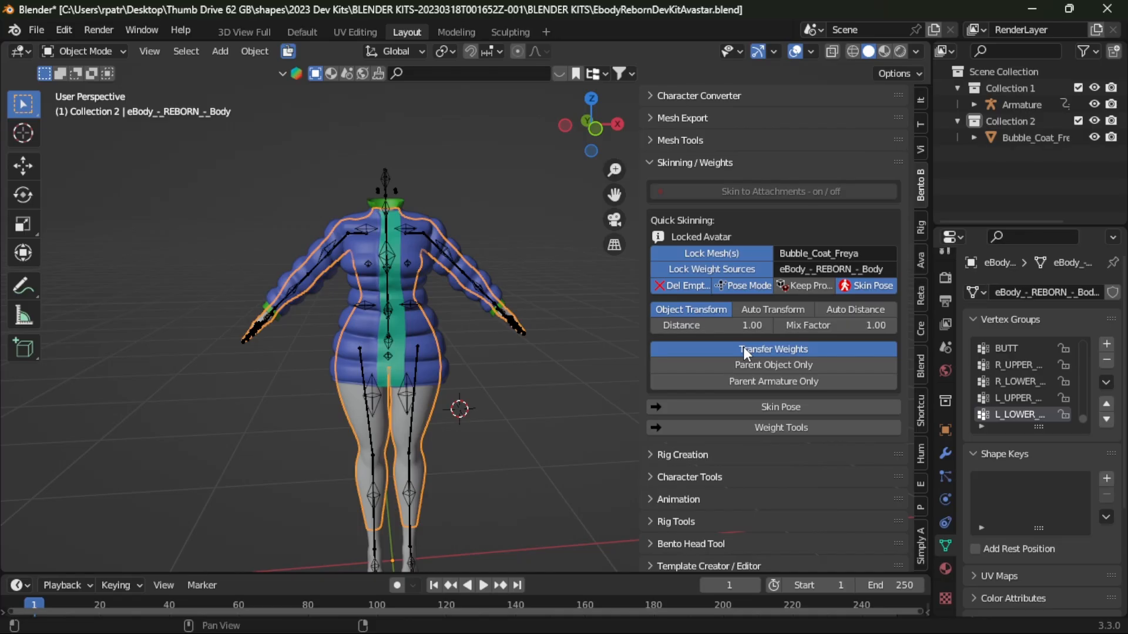
- Test the coat's new weights by rotating the left shoulder and left hip bones, cancelling each rotation
click(431, 241)
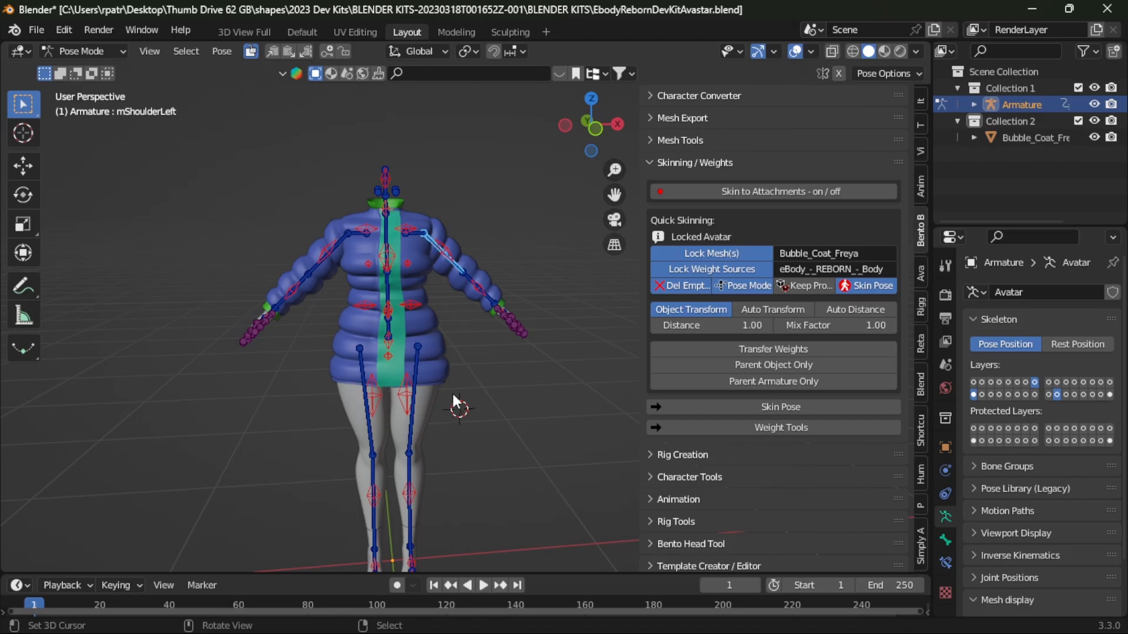
key(r)
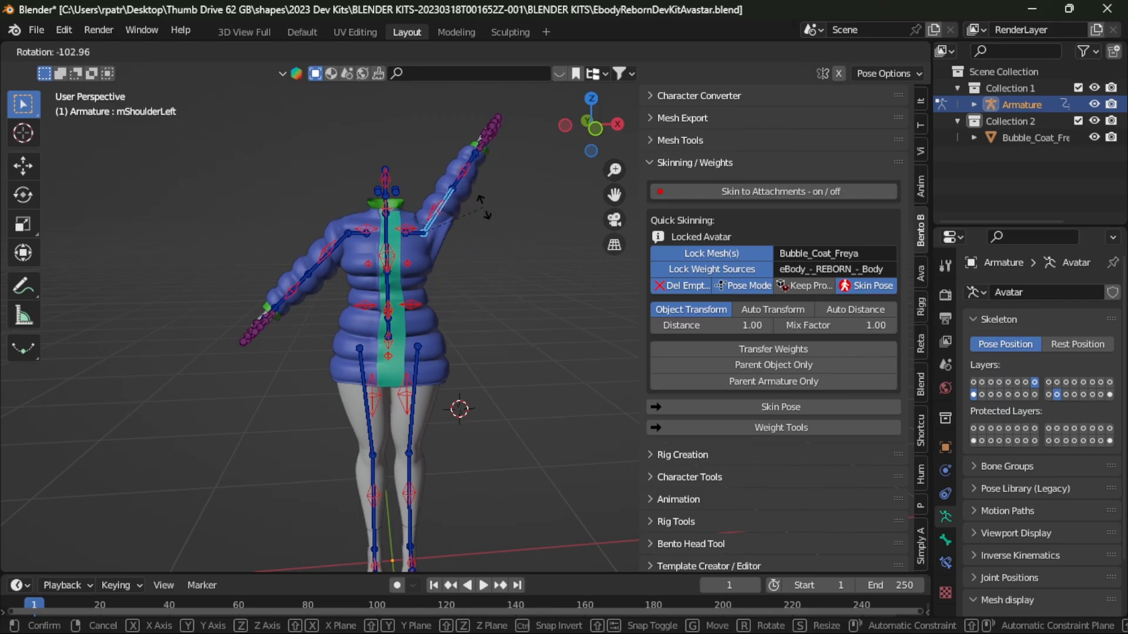
click(411, 387)
click(415, 374)
key(r)
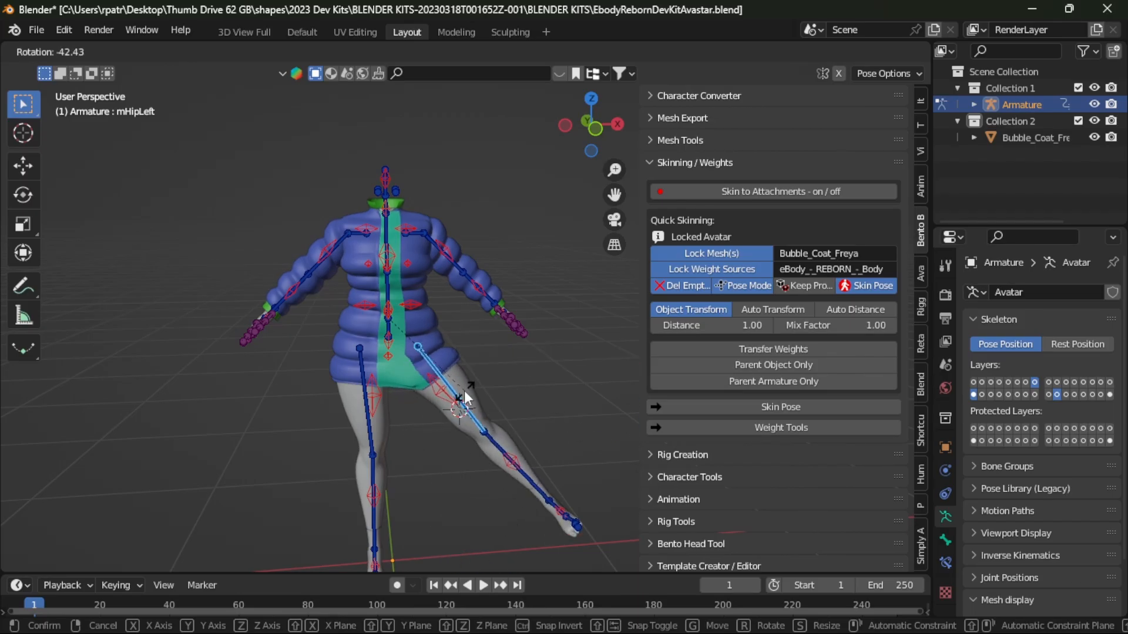
right_click(464, 394)
scroll(509, 369, up, 2)
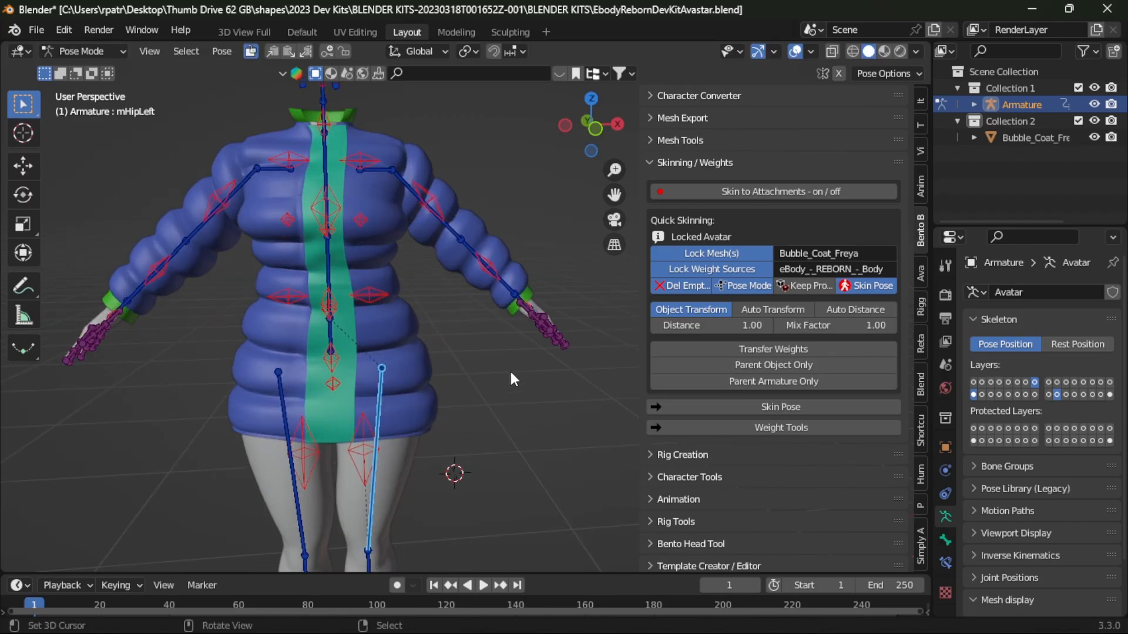
- Raise the left arm by rotating mShoulderLeft about 78°, and mirror its pose onto the right arm
click(429, 233)
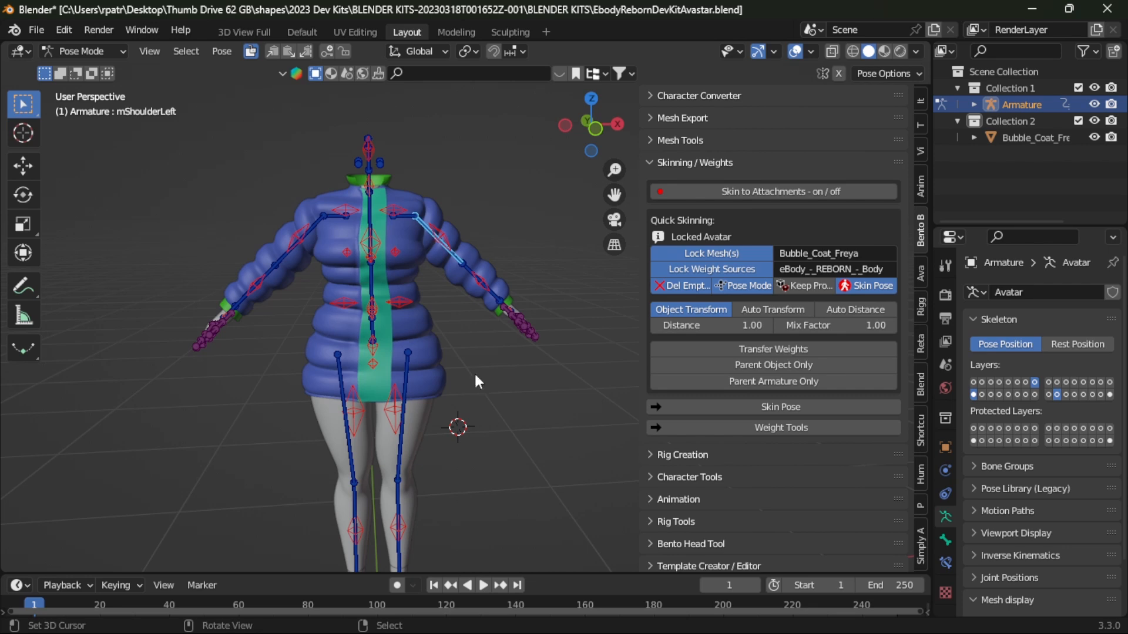
key(r)
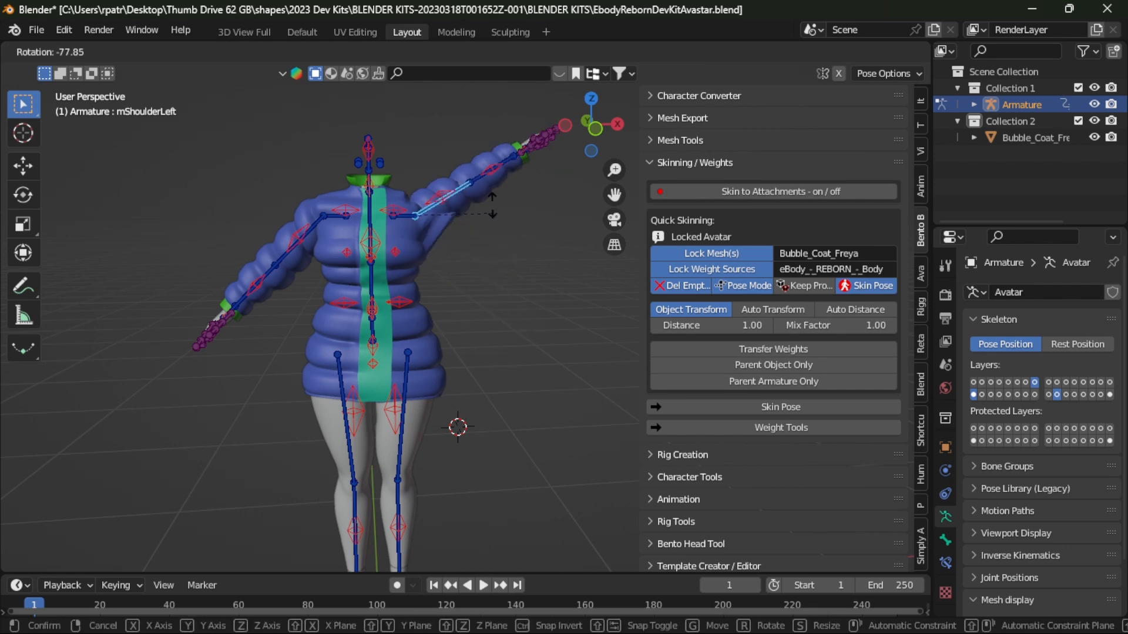
click(492, 224)
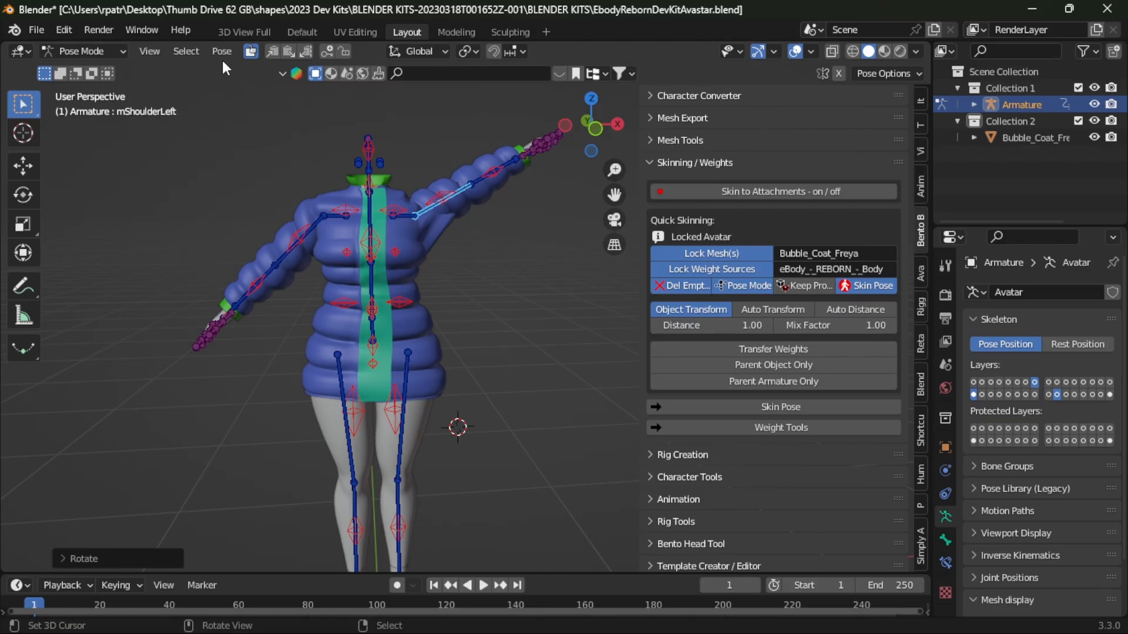
click(273, 51)
click(304, 51)
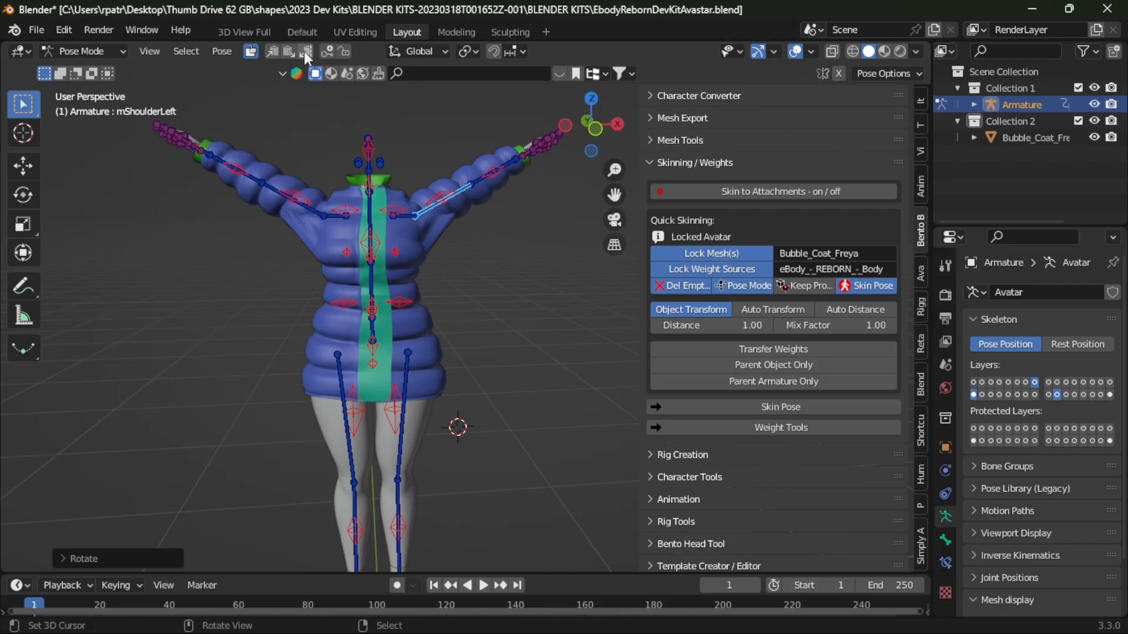
- Swing the left leg outward by rotating mHipLeft about 40°, and mirror its pose onto the right leg
click(403, 384)
key(r)
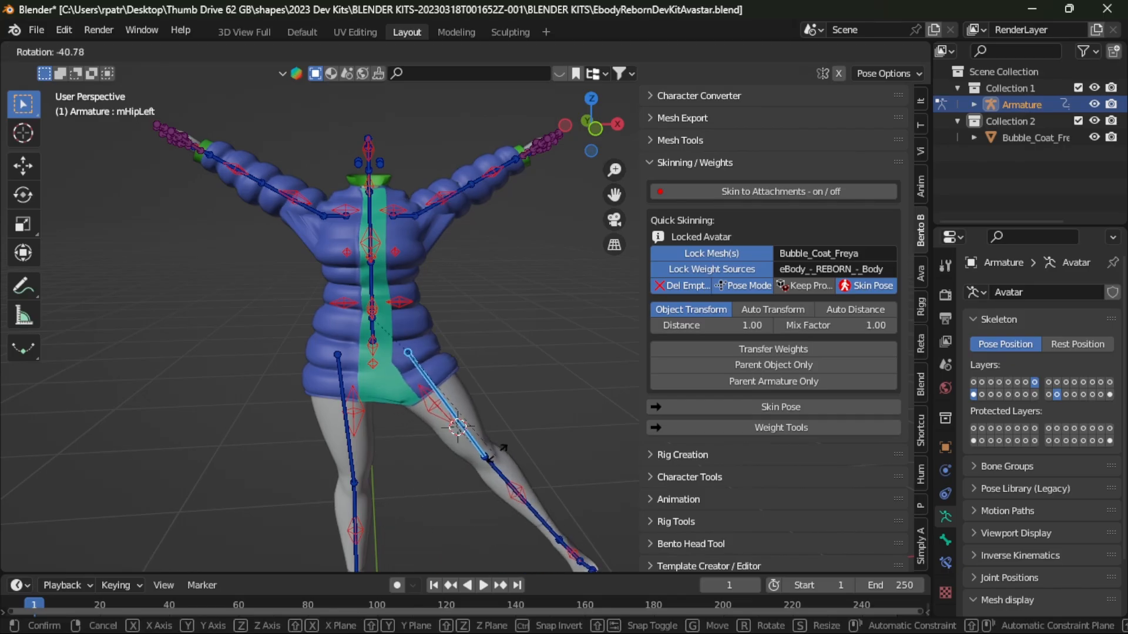
click(498, 444)
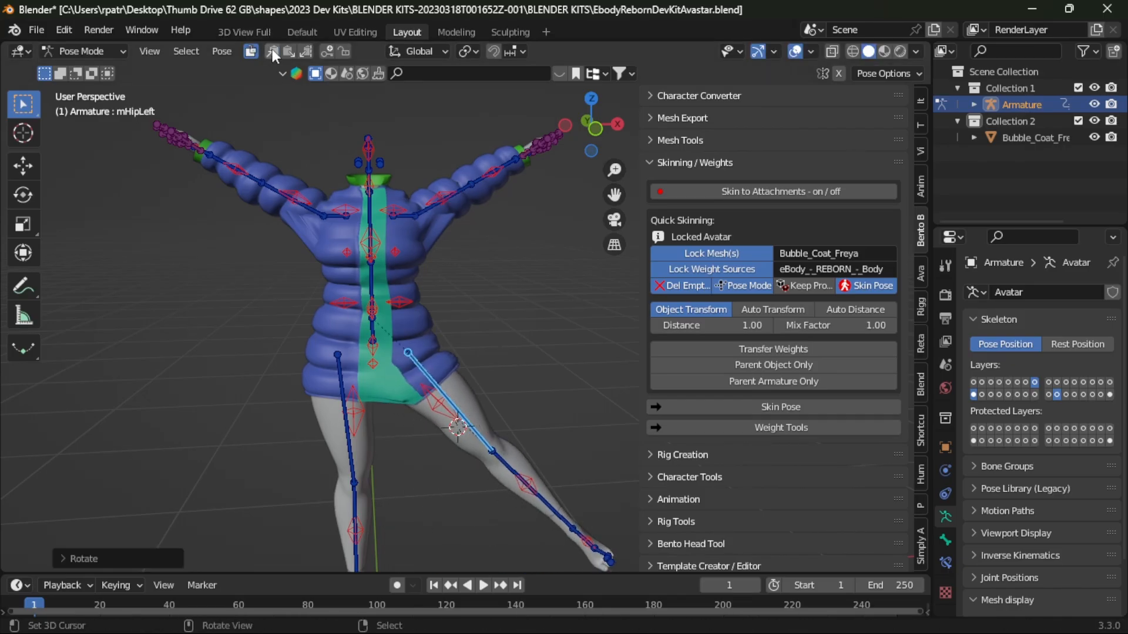
click(309, 50)
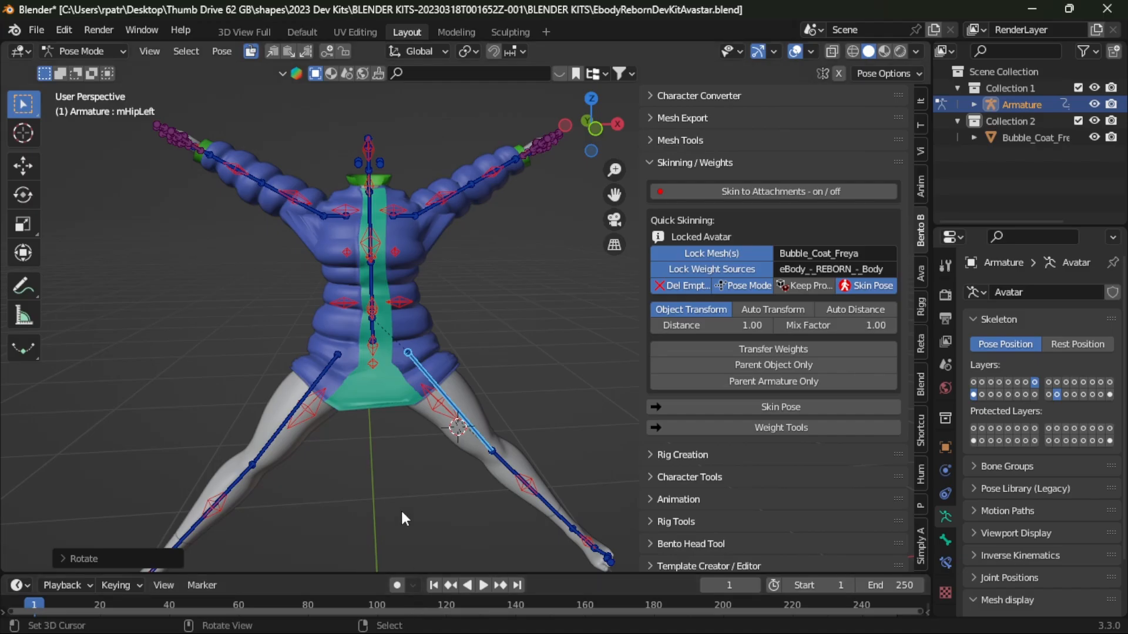
middle_drag(402, 513, 147, 440)
- Tilt the mChest bone sideways to check how the coat deforms, and cancel the rotation
click(372, 224)
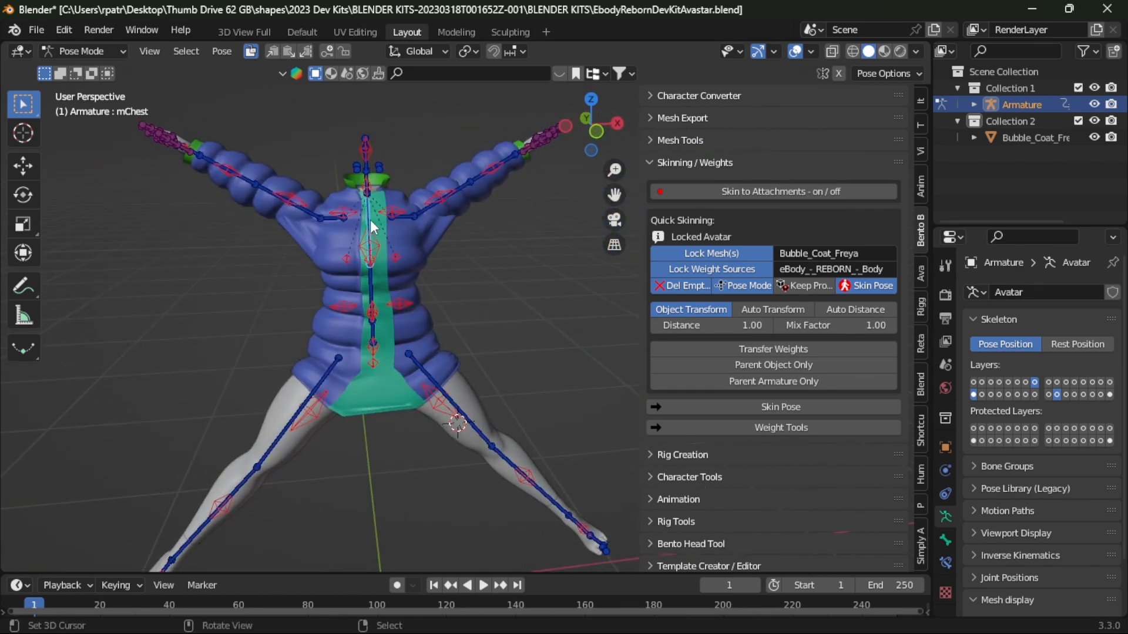
key(r)
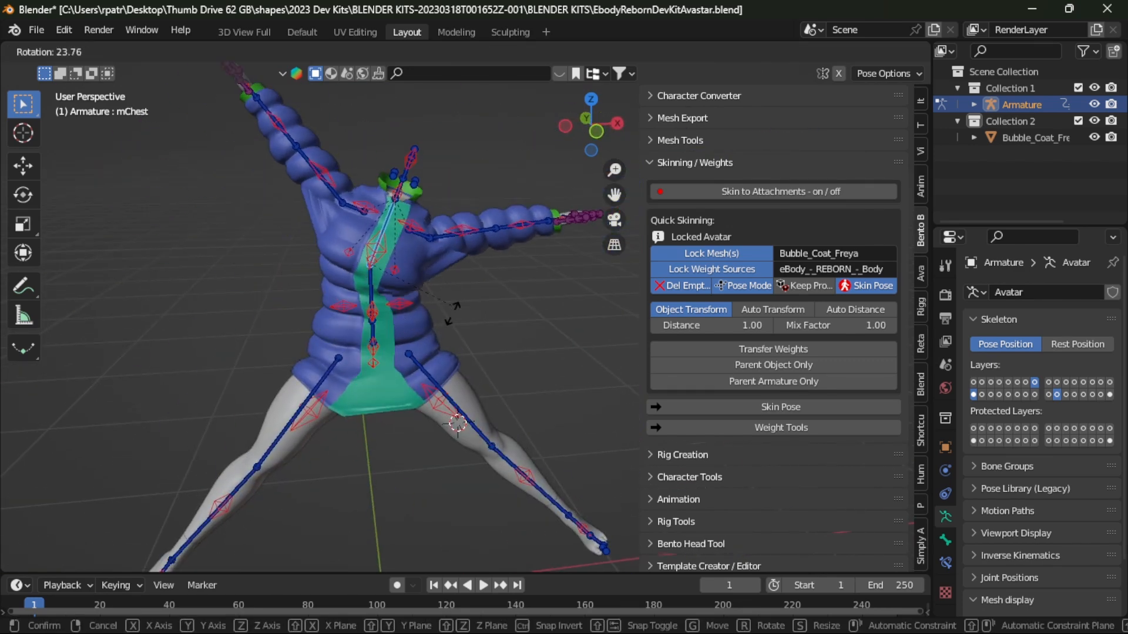
right_click(429, 267)
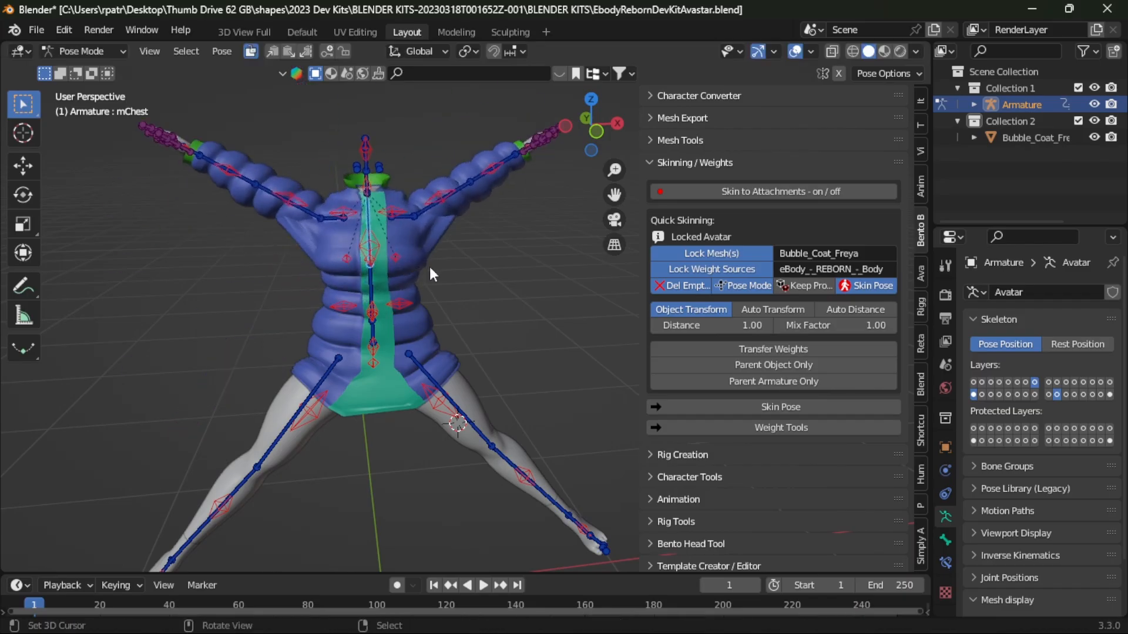
right_click(426, 268)
- Bend the mChest bone forward in a side view to check the coat's upper body, and cancel the rotation
middle_drag(490, 298, 308, 300)
key(ctrl+z)
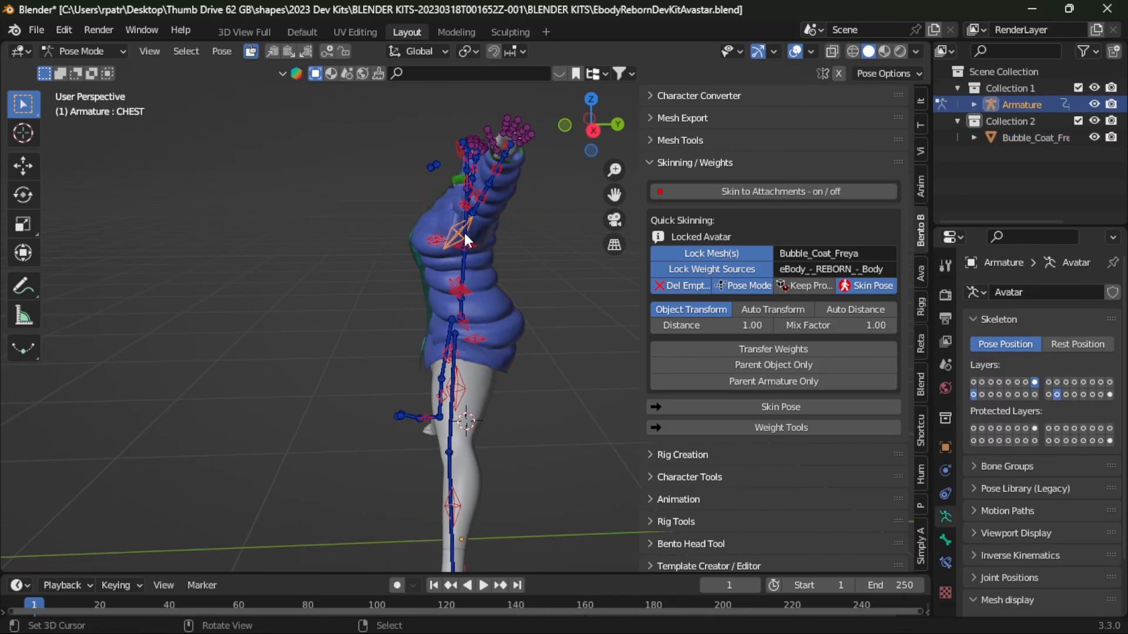
middle_drag(464, 233, 379, 283)
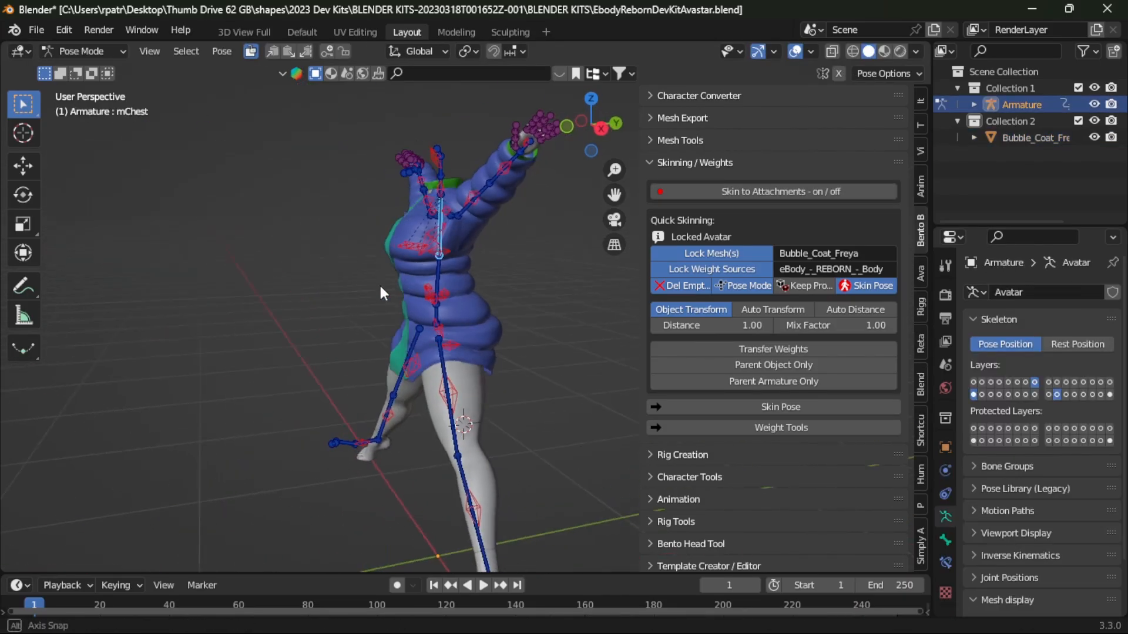
key(r)
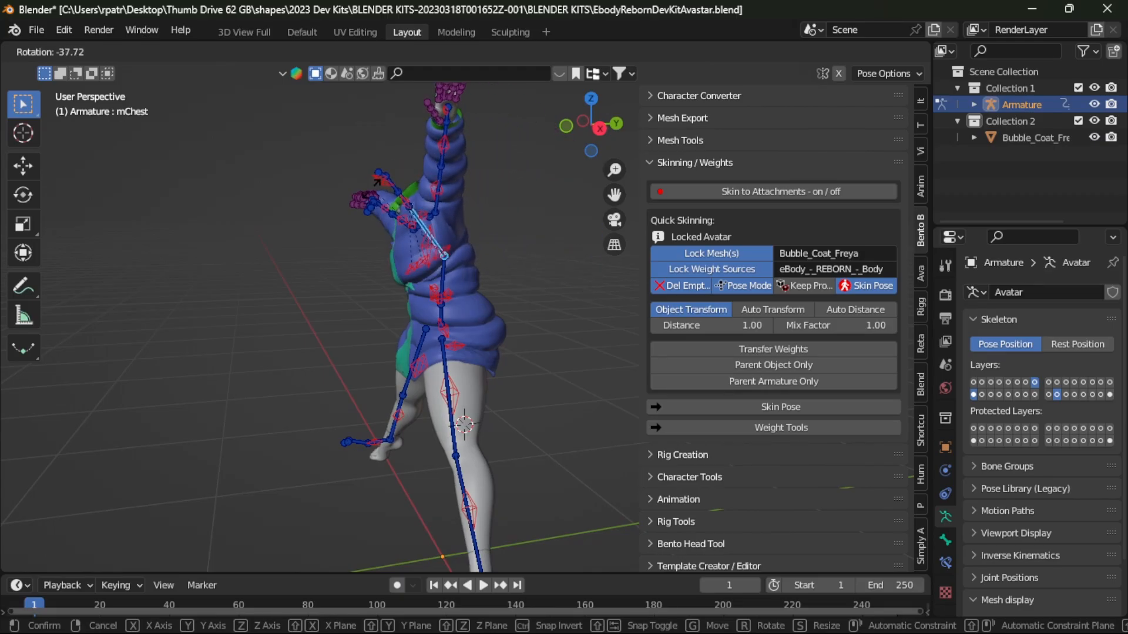
click(437, 256)
- Bend the mTorso bone forward to check the coat around the waist, and return to the upright pose
click(445, 270)
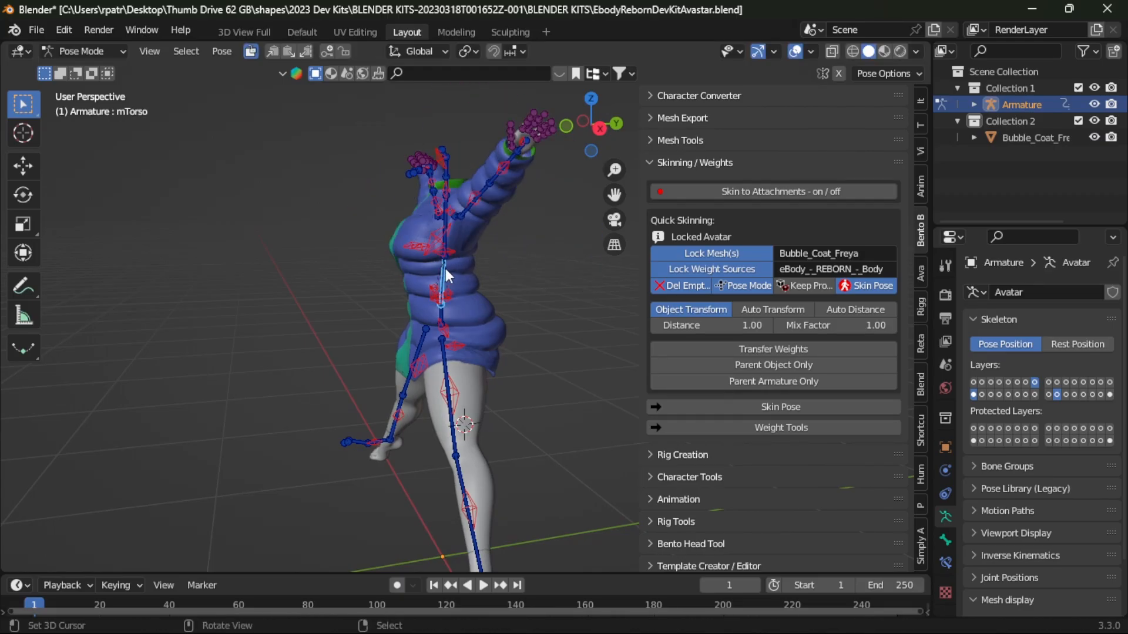
key(r)
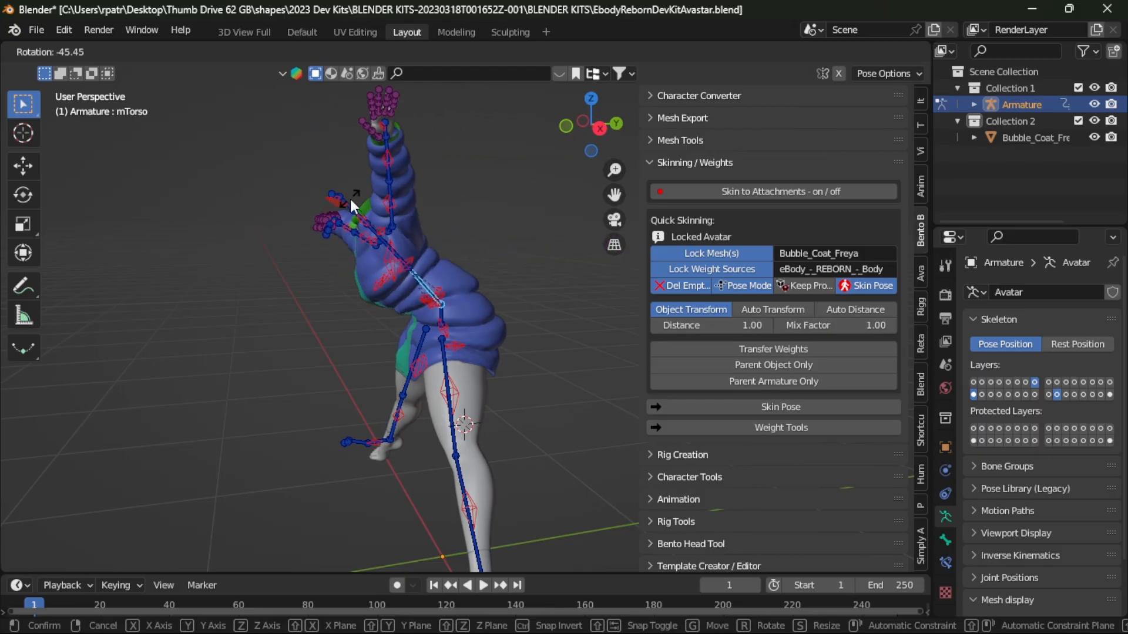
click(351, 202)
middle_drag(470, 303, 249, 316)
middle_drag(528, 299, 473, 369)
- Select the bubble coat, switch it to Weight Paint mode and examine the L_UPPER_LEG weights around the hem
click(421, 322)
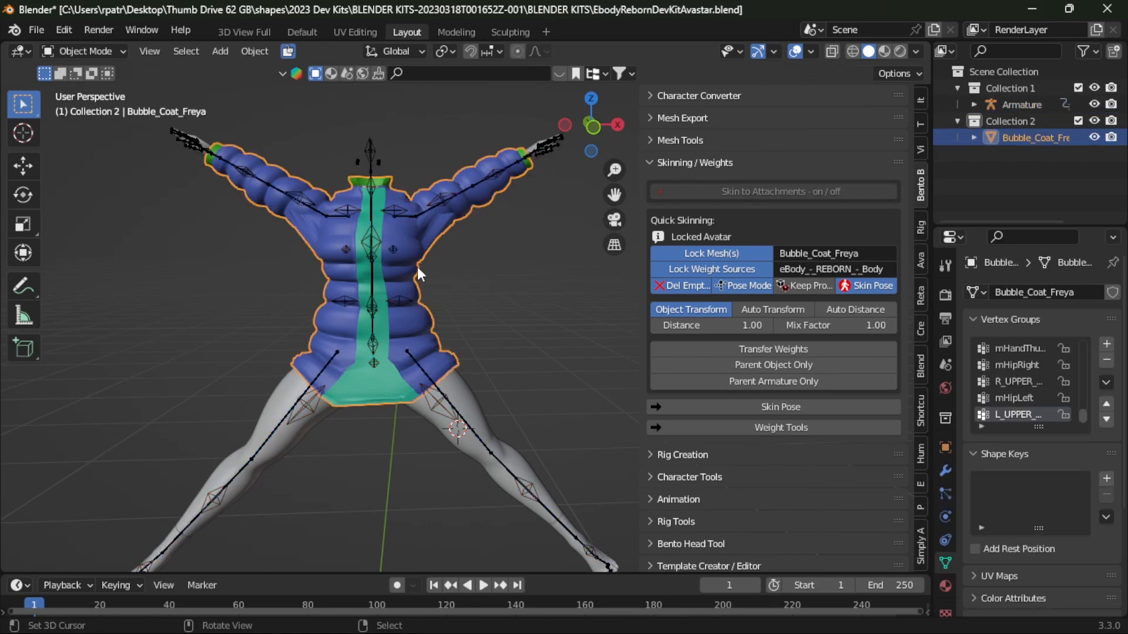
click(115, 54)
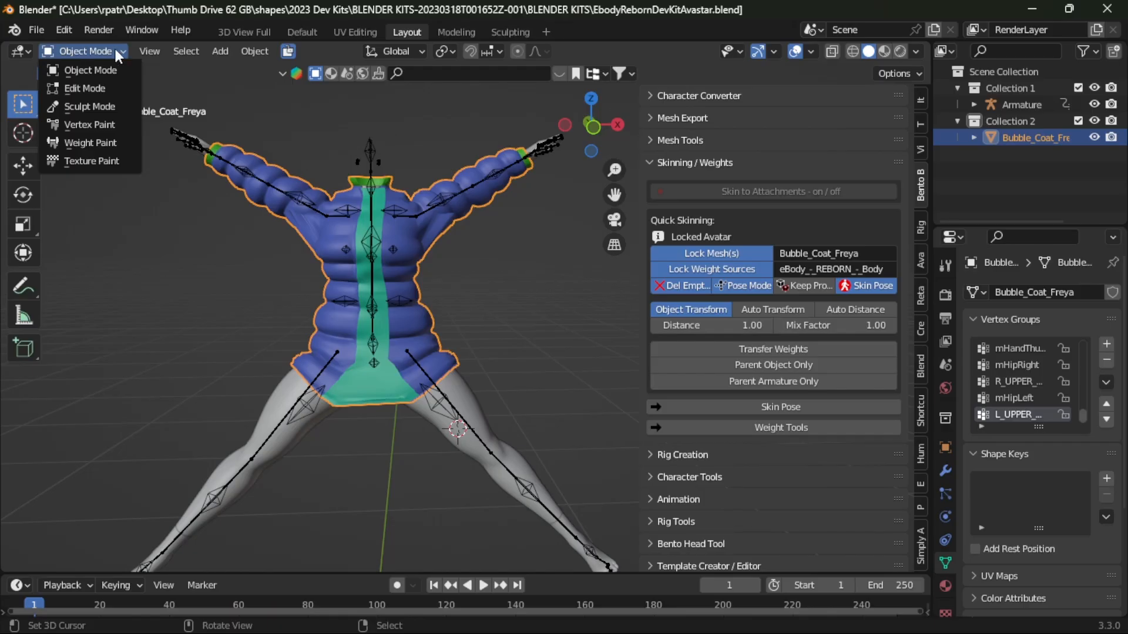
click(76, 142)
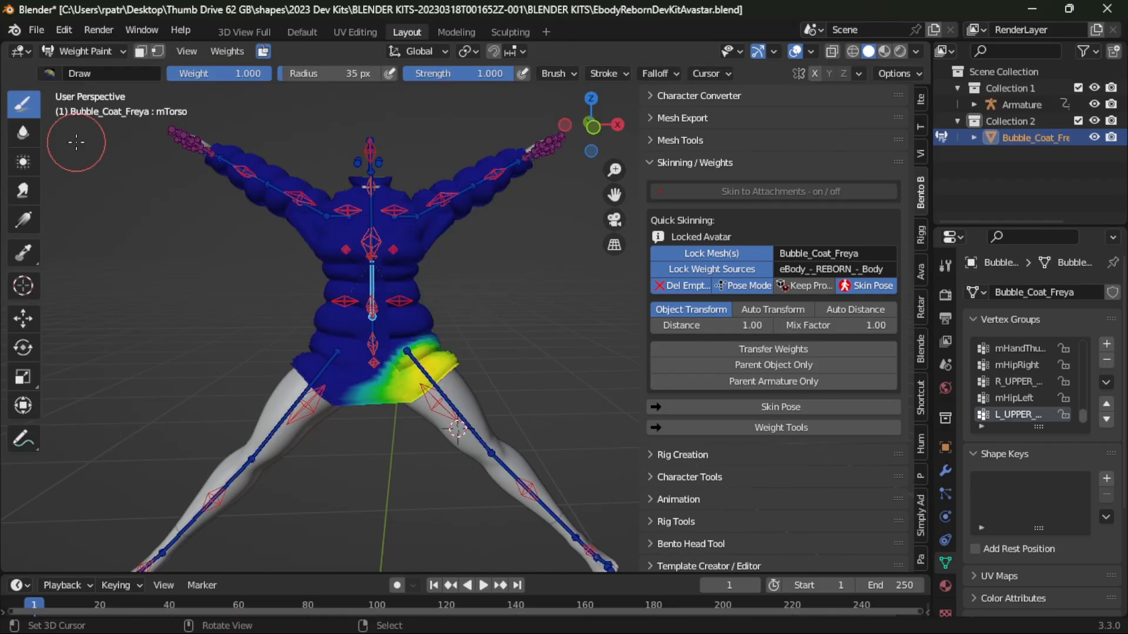
scroll(390, 470, up, 5)
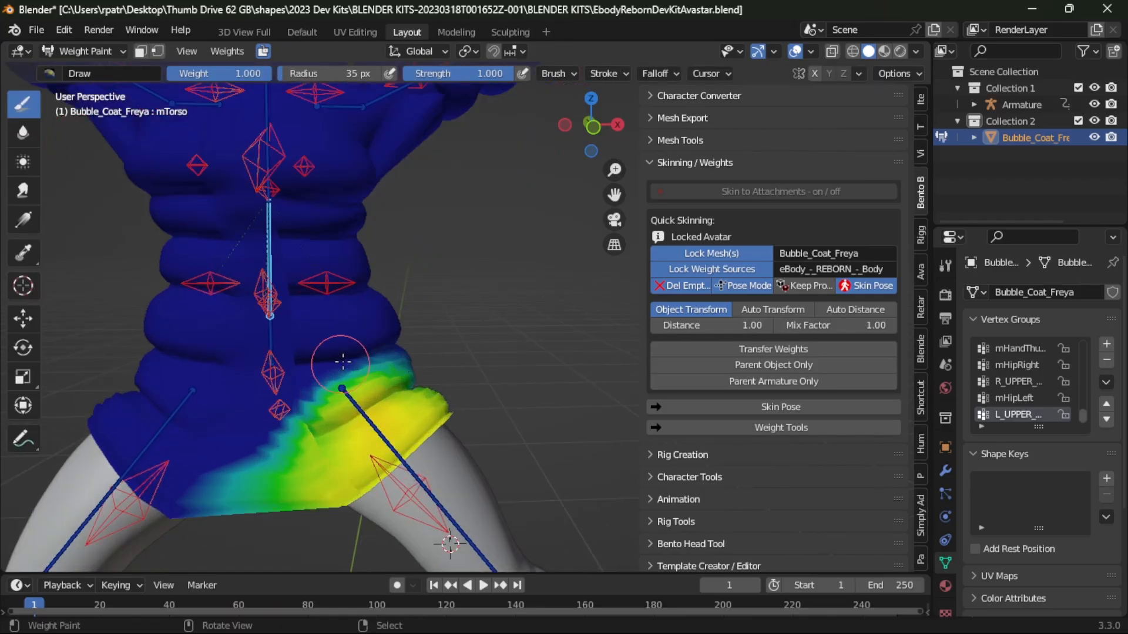
scroll(274, 434, down, 5)
middle_drag(273, 433, 515, 408)
middle_drag(251, 386, 477, 390)
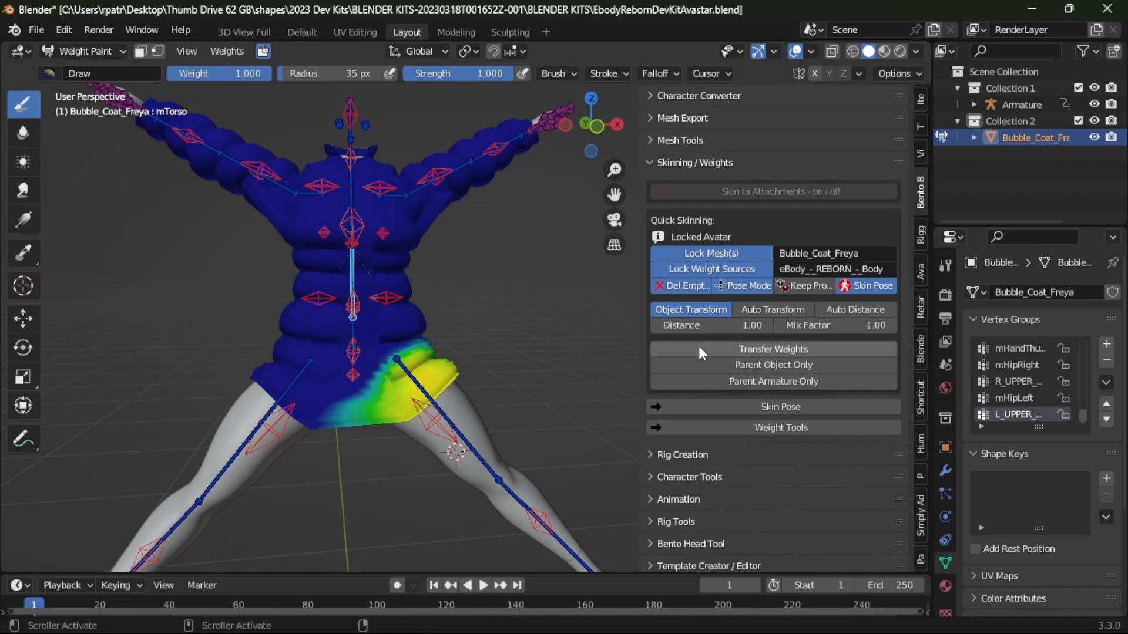
- Make room to read the full vertex group names and inspect the coat's mHipLeft and R_UPPER_LEG weights
key(n)
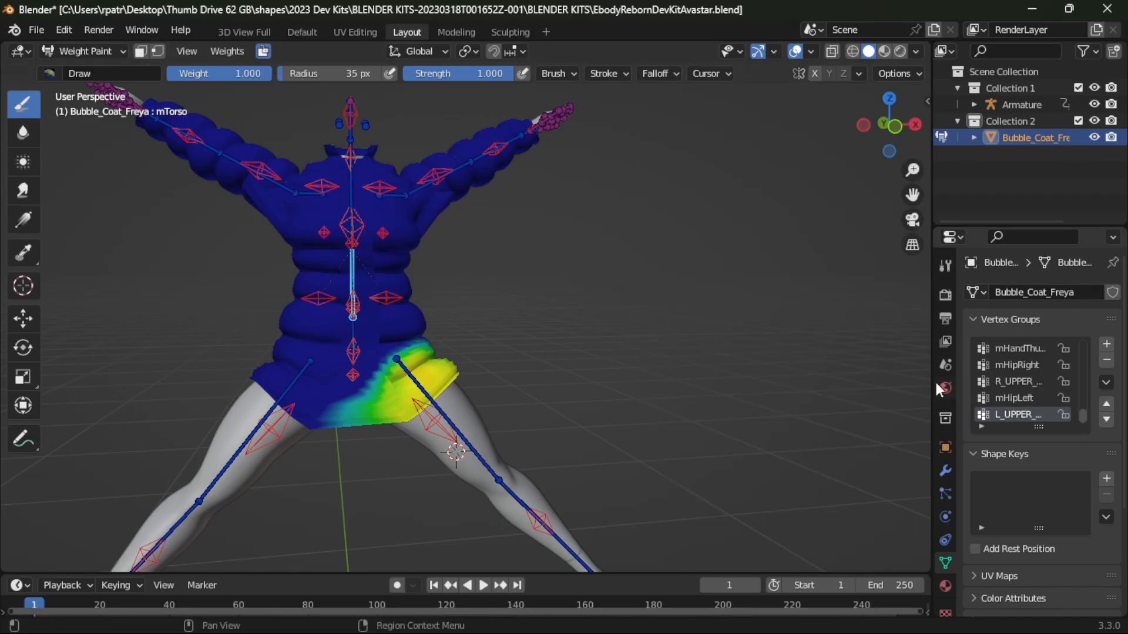
drag(931, 388, 870, 379)
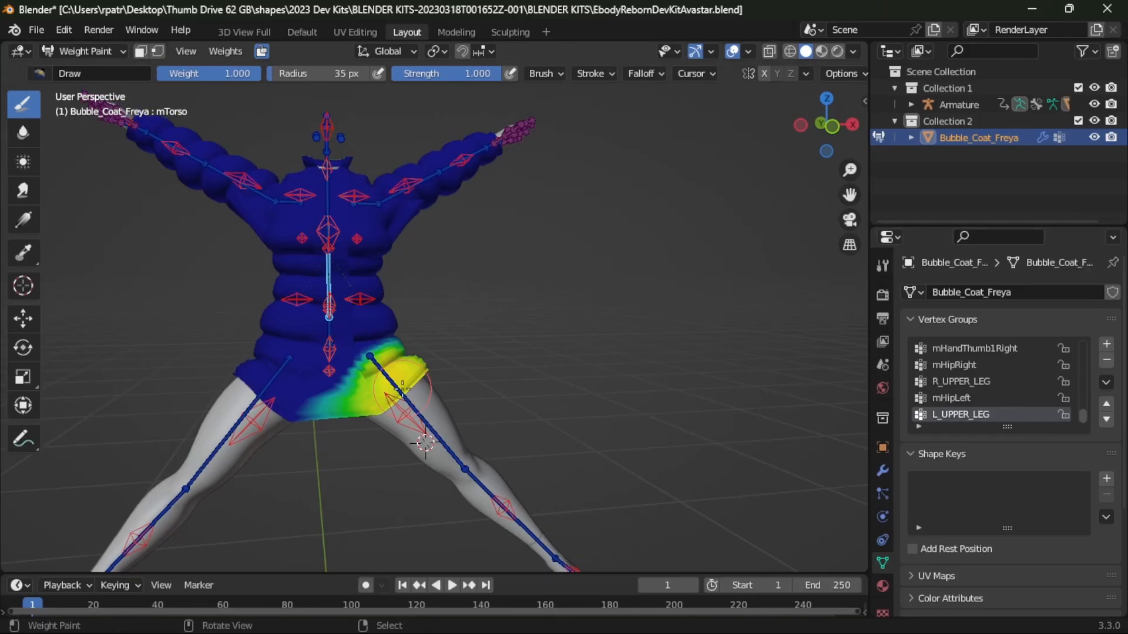
click(946, 398)
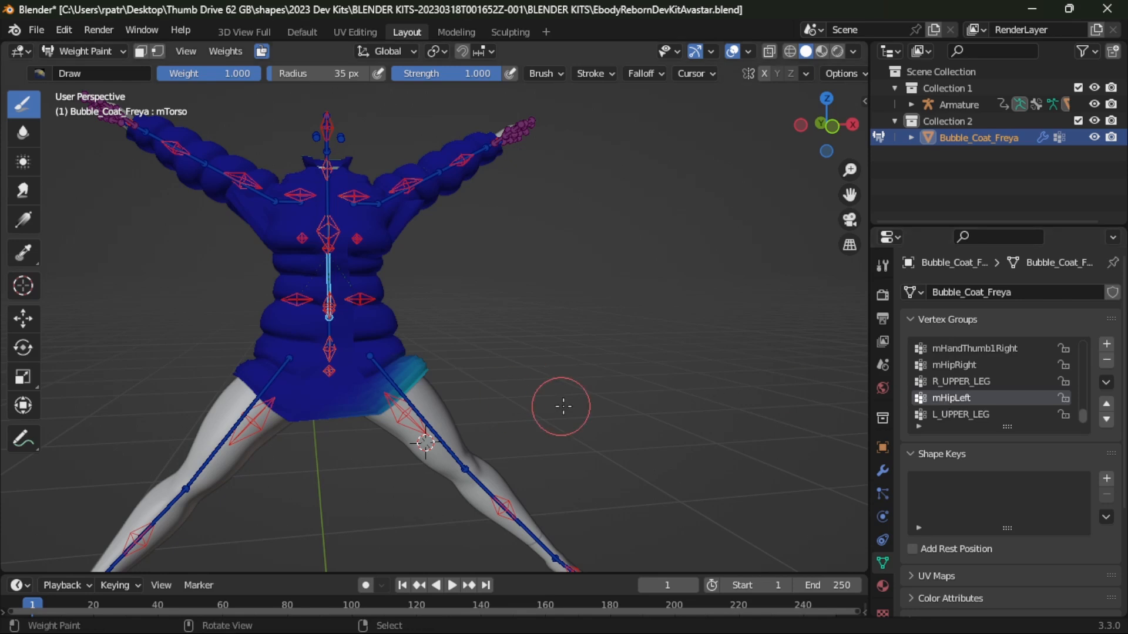
middle_drag(559, 403, 440, 339)
click(963, 382)
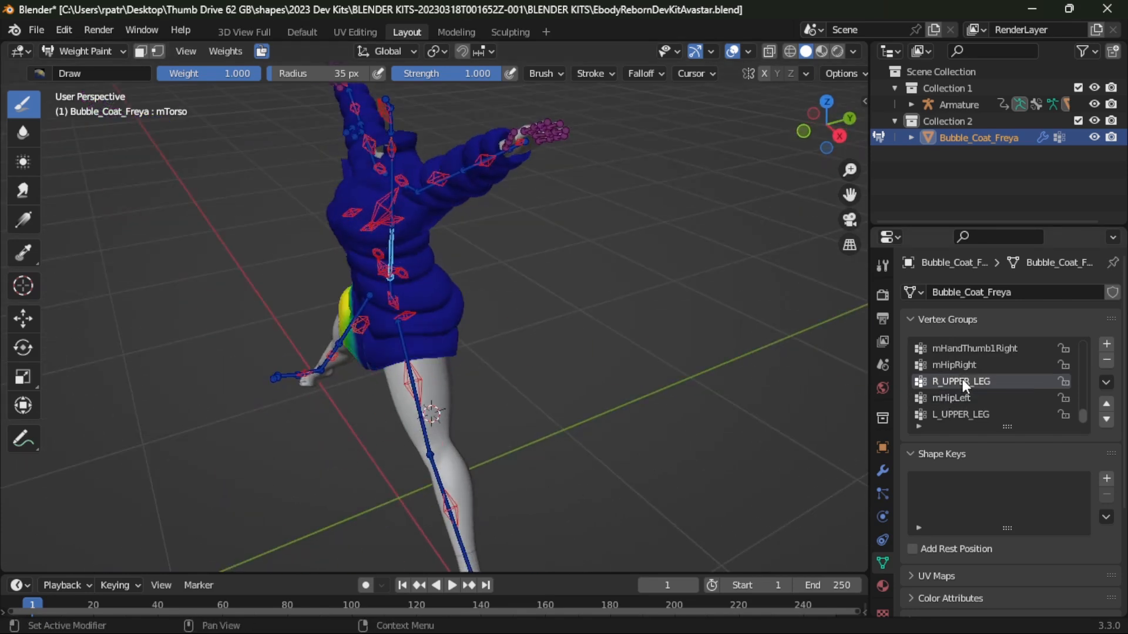
middle_drag(395, 429, 582, 376)
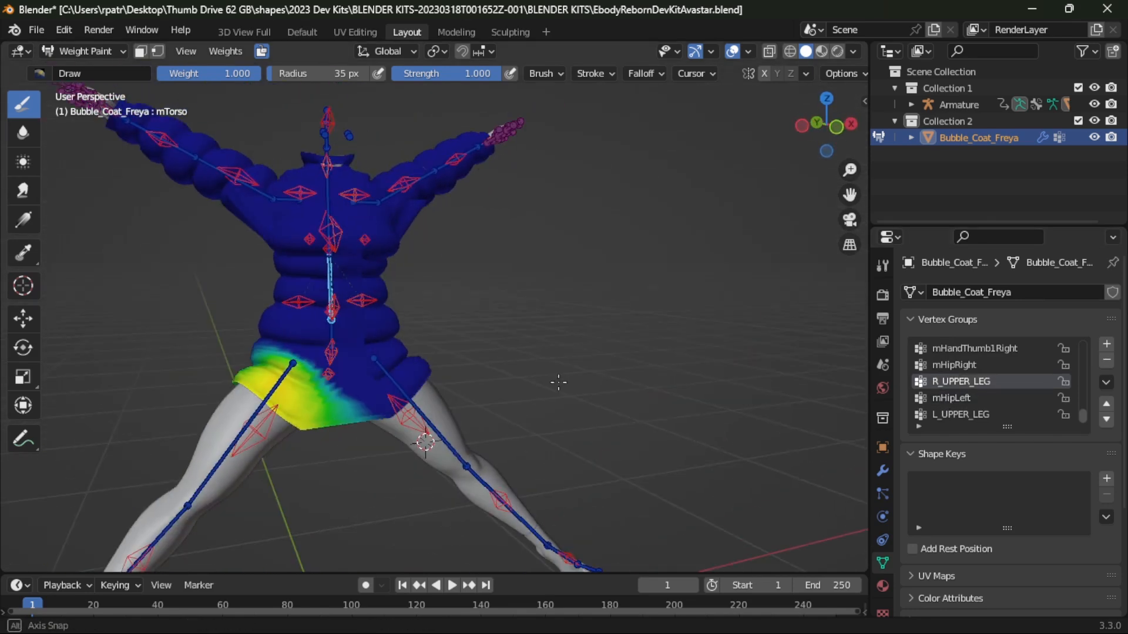
- Inspect the coat's weights for the mHipRight and mHandThumb1Right vertex groups
click(944, 365)
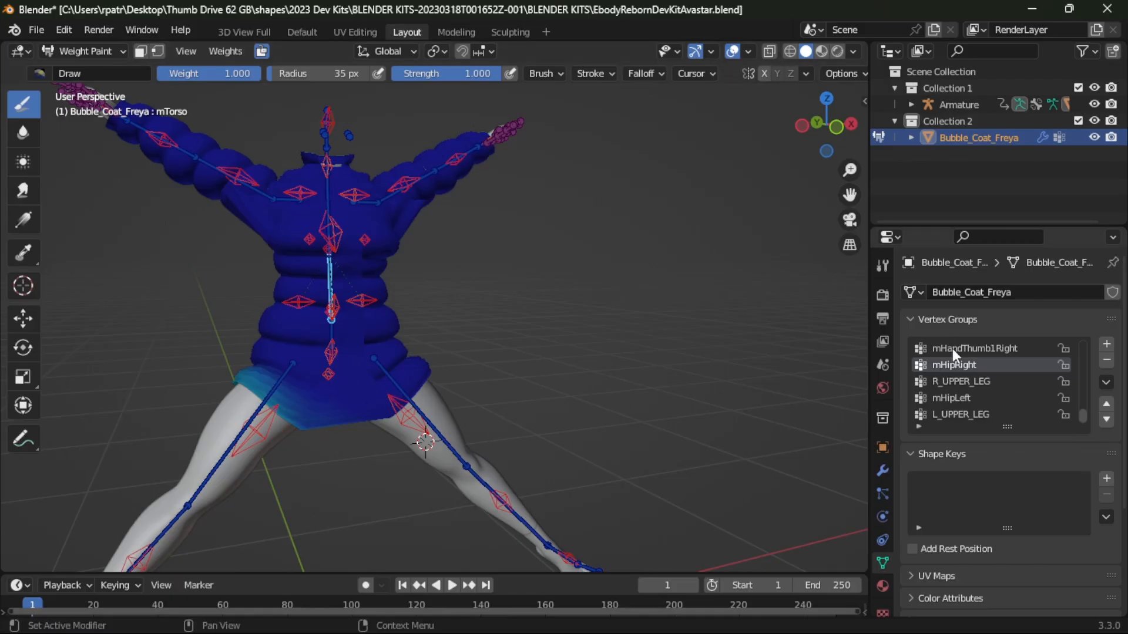
click(954, 349)
scroll(591, 353, down, 1)
scroll(737, 347, down, 1)
scroll(1006, 367, up, 2)
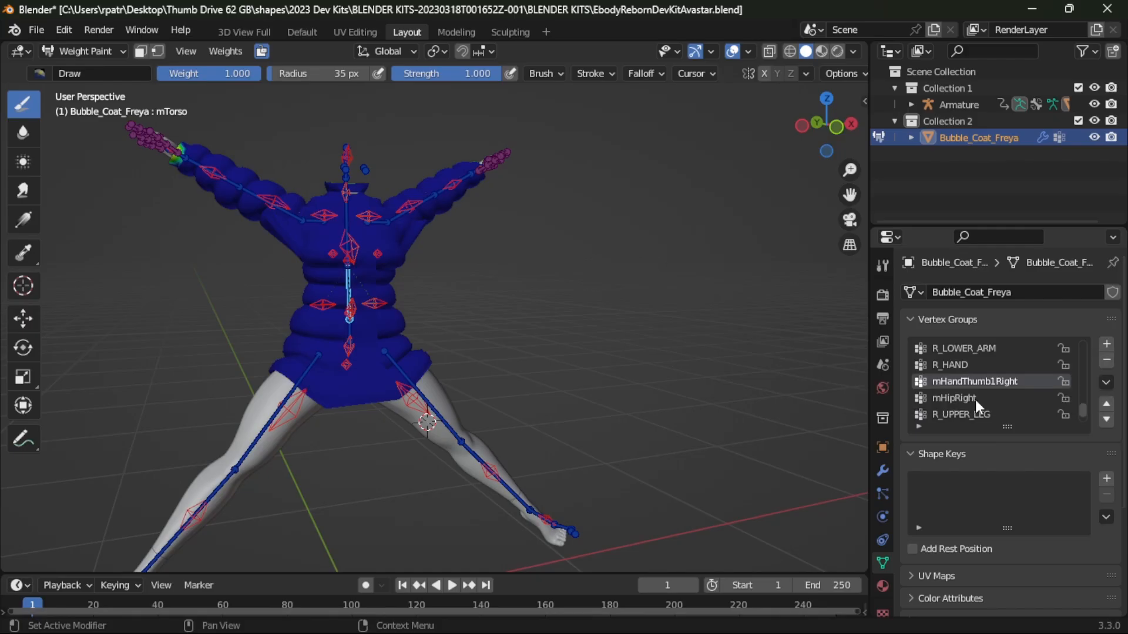
- Remove the mHandThumb1Right vertex group from the bubble coat
click(1107, 362)
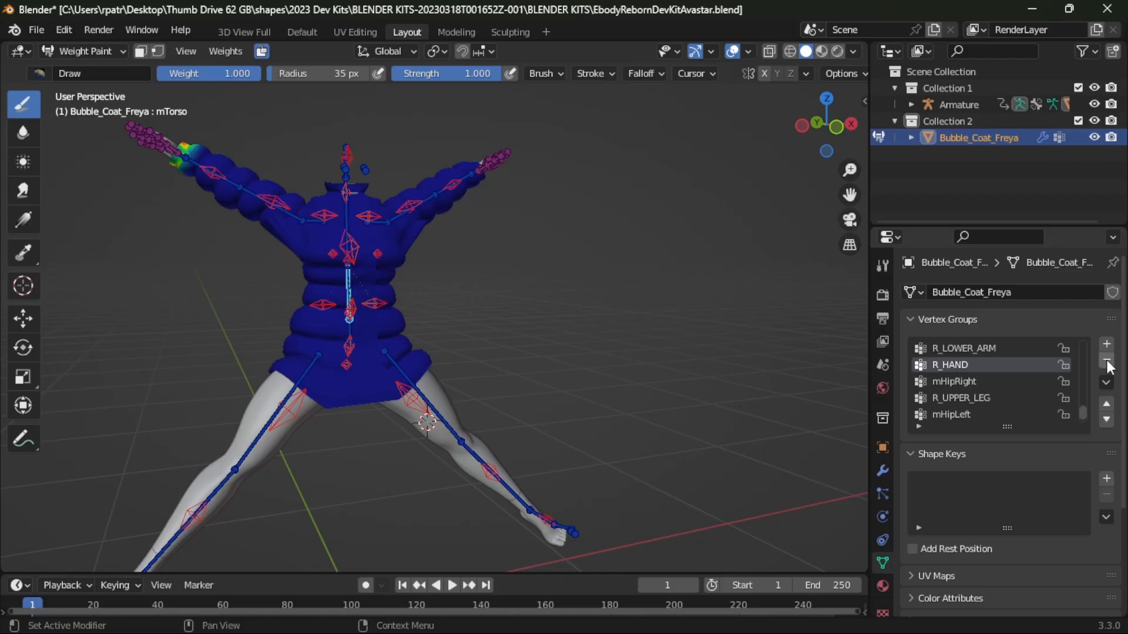
scroll(987, 374, up, 1)
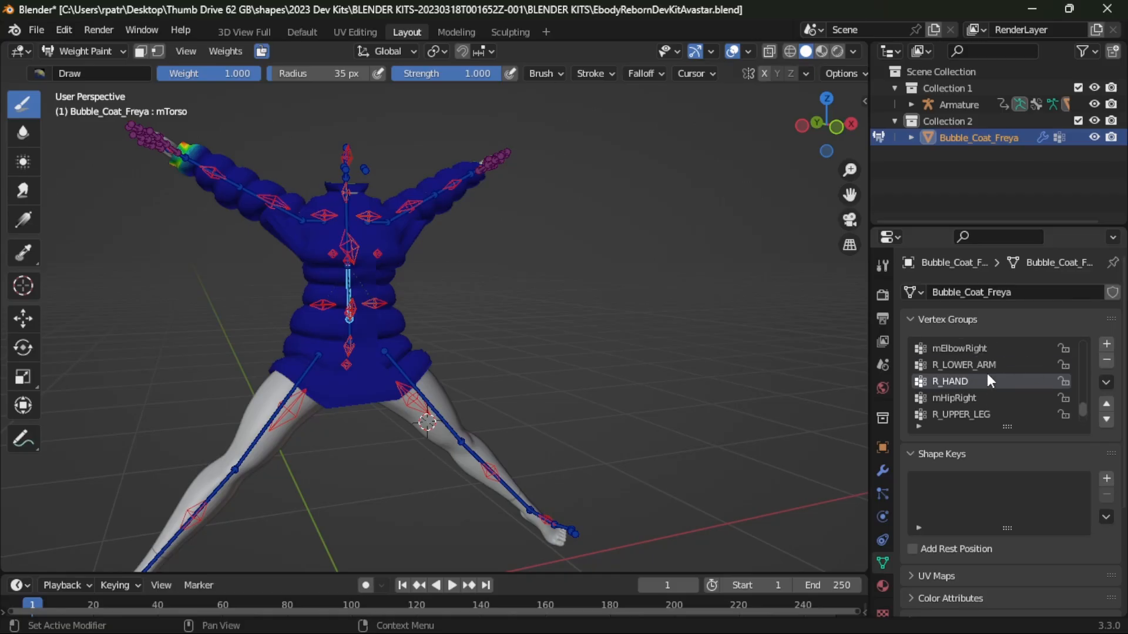
scroll(989, 382, up, 1)
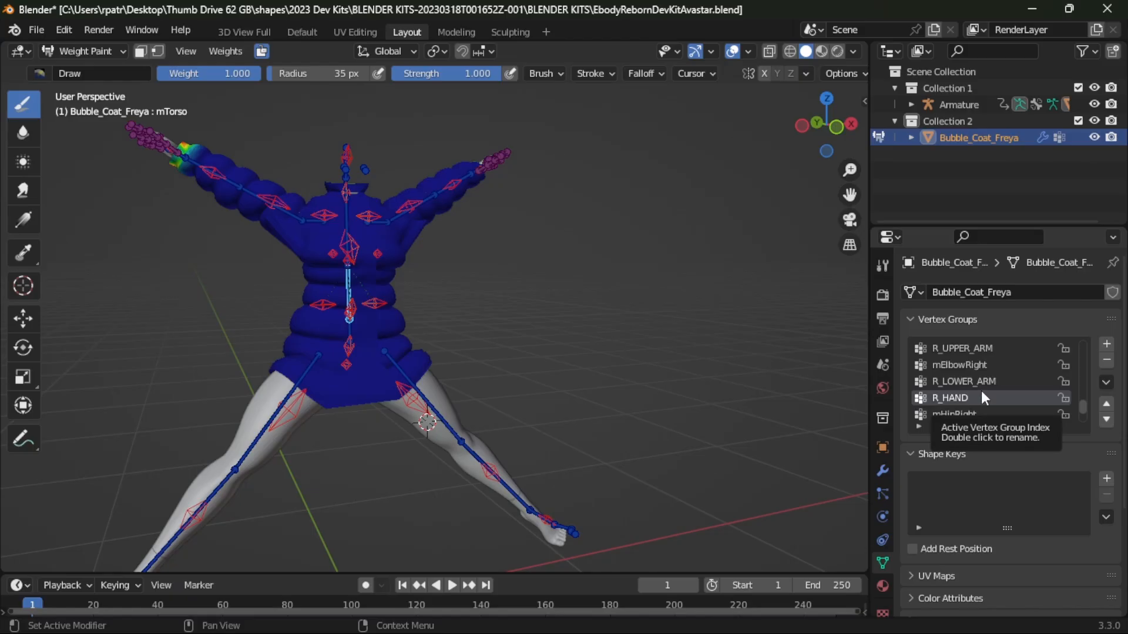
- Inspect the coat's right arm weights for the R_LOWER_ARM, mElbowRight, R_UPPER_ARM, mShoulderRight and R_CLAVICLE vertex groups
click(969, 381)
click(943, 362)
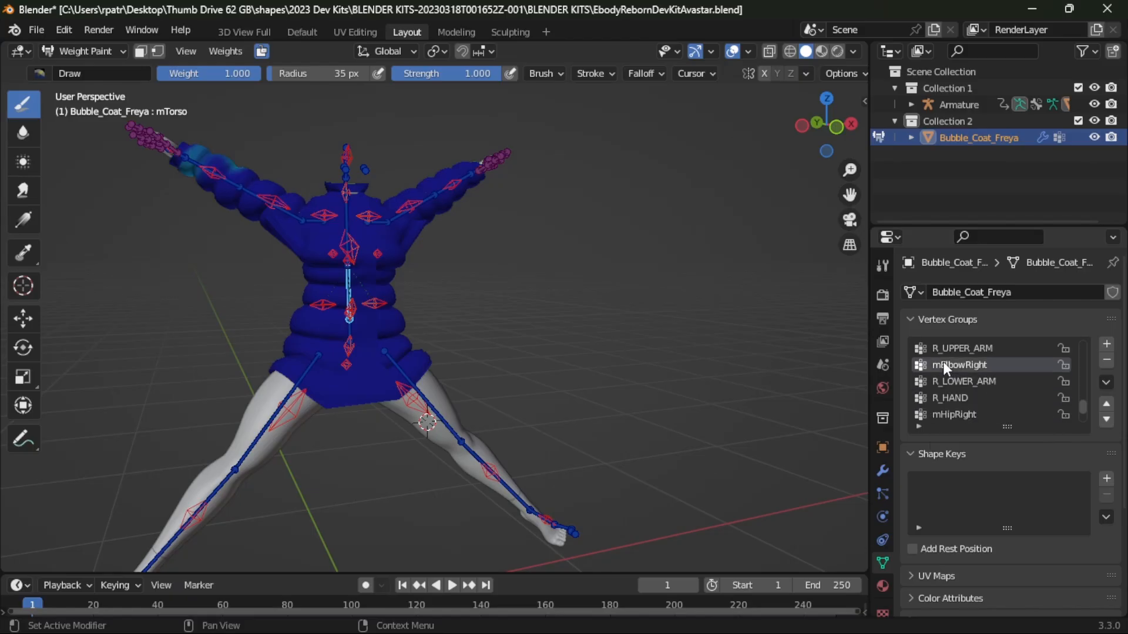
click(950, 348)
scroll(974, 367, up, 4)
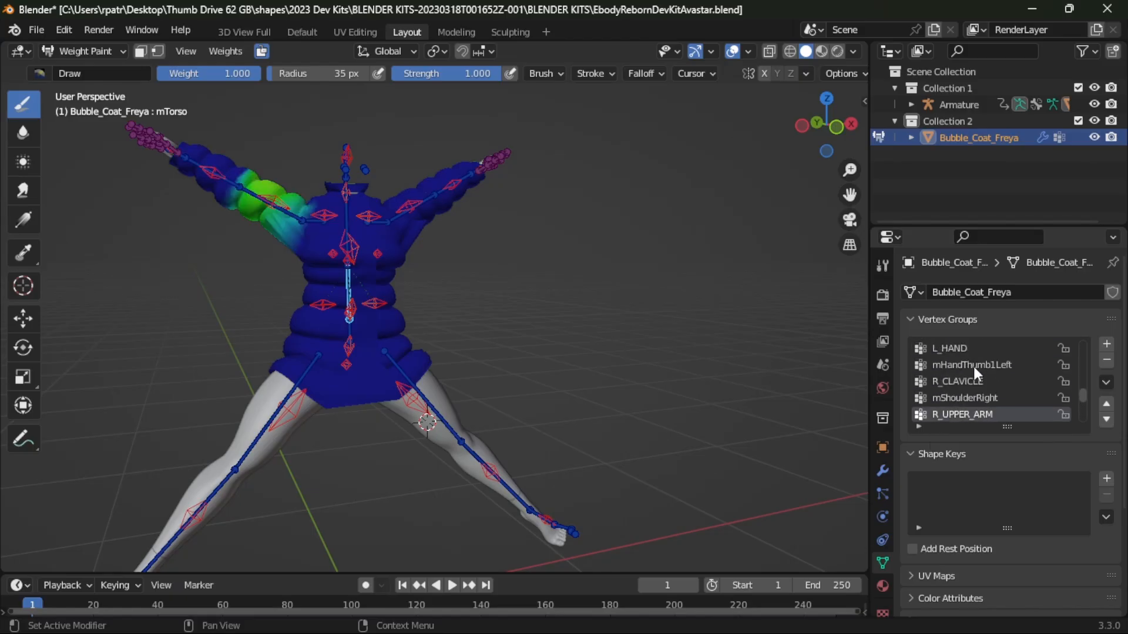
click(958, 394)
click(954, 383)
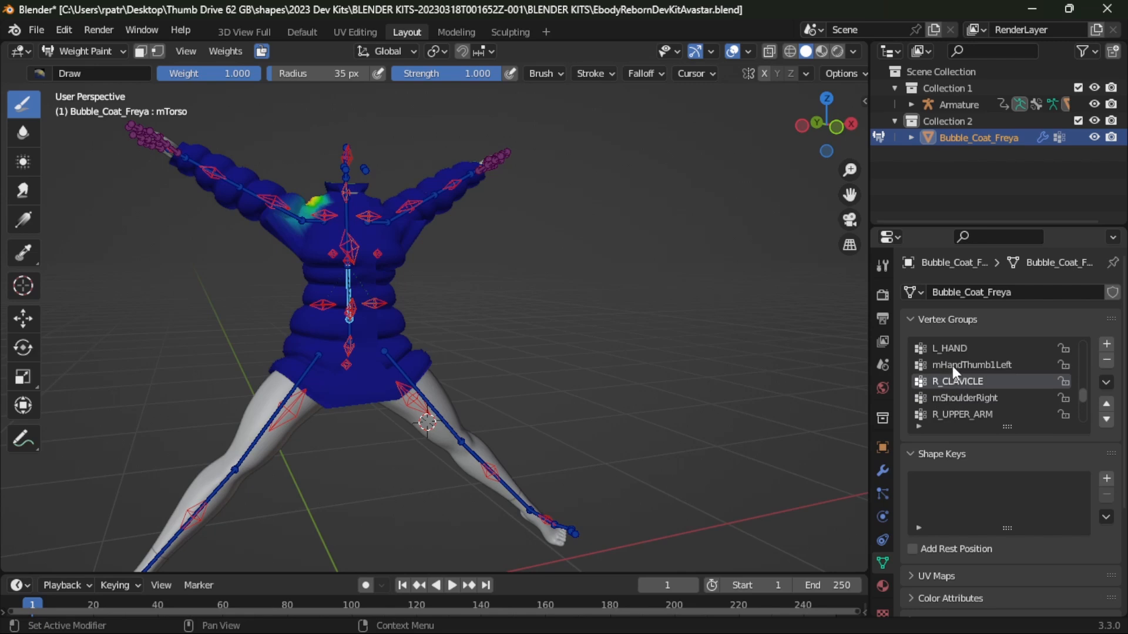
- Remove the mHandThumb1Left vertex group from the bubble coat
click(953, 365)
click(1110, 361)
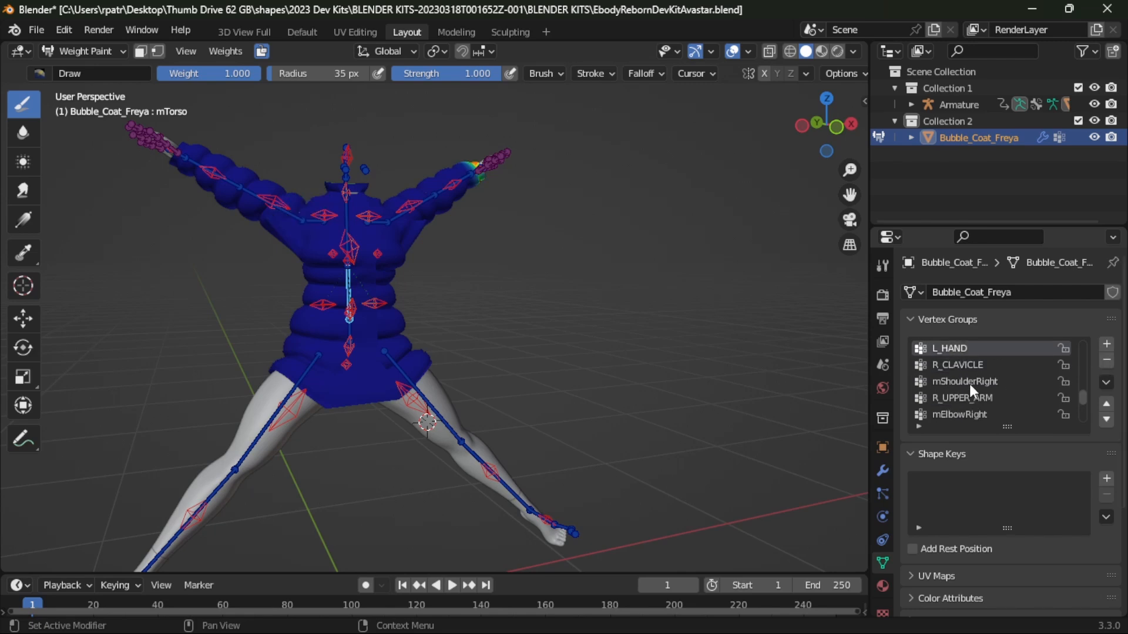
- Inspect the coat's left arm weights for the L_LOWER_ARM, mElbowLeft, L_UPPER_ARM, mShoulderLeft and L_CLAVICLE vertex groups
scroll(969, 382, up, 3)
click(954, 382)
click(946, 364)
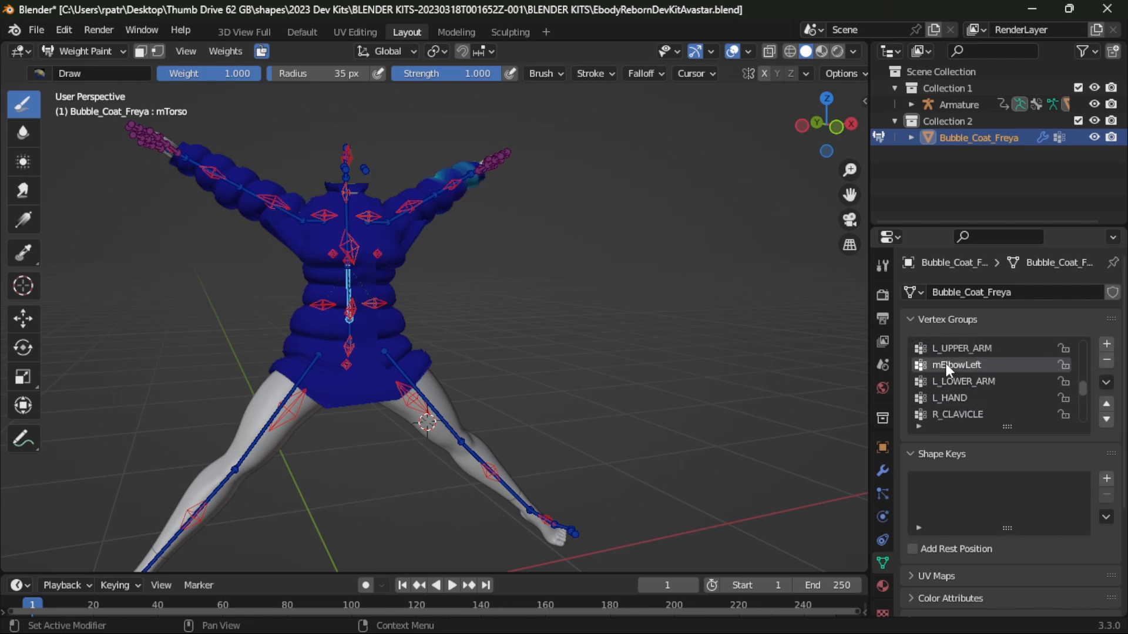
click(945, 347)
scroll(980, 392, up, 3)
click(949, 381)
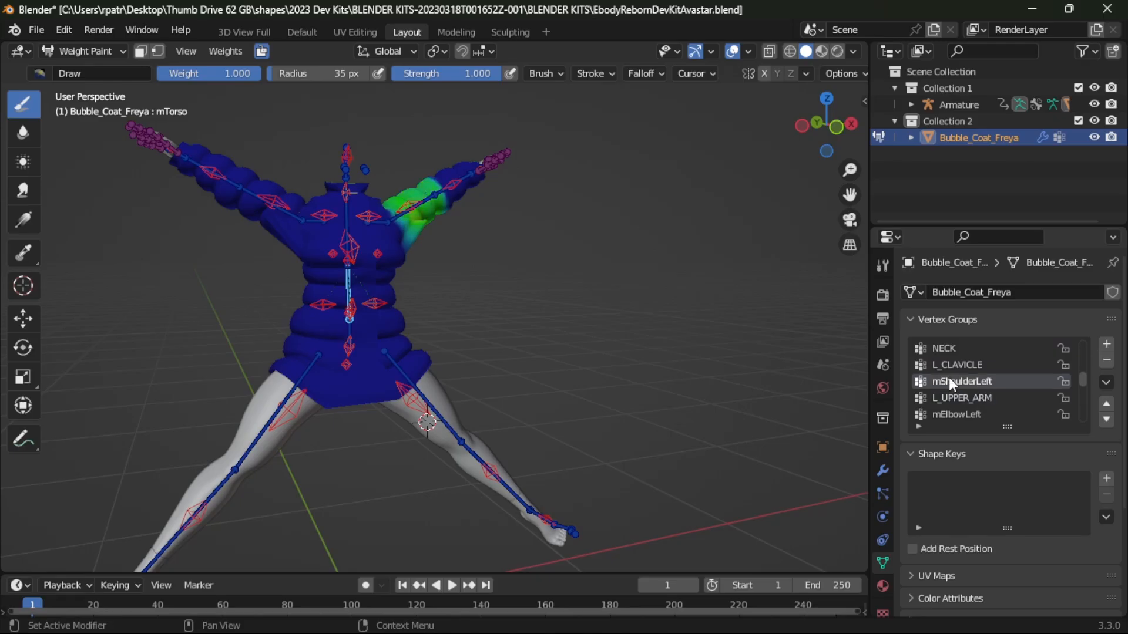
click(950, 365)
- Inspect the coat's mNeck and UPPER_BACK weights, examining the upper back from behind
scroll(983, 383, up, 3)
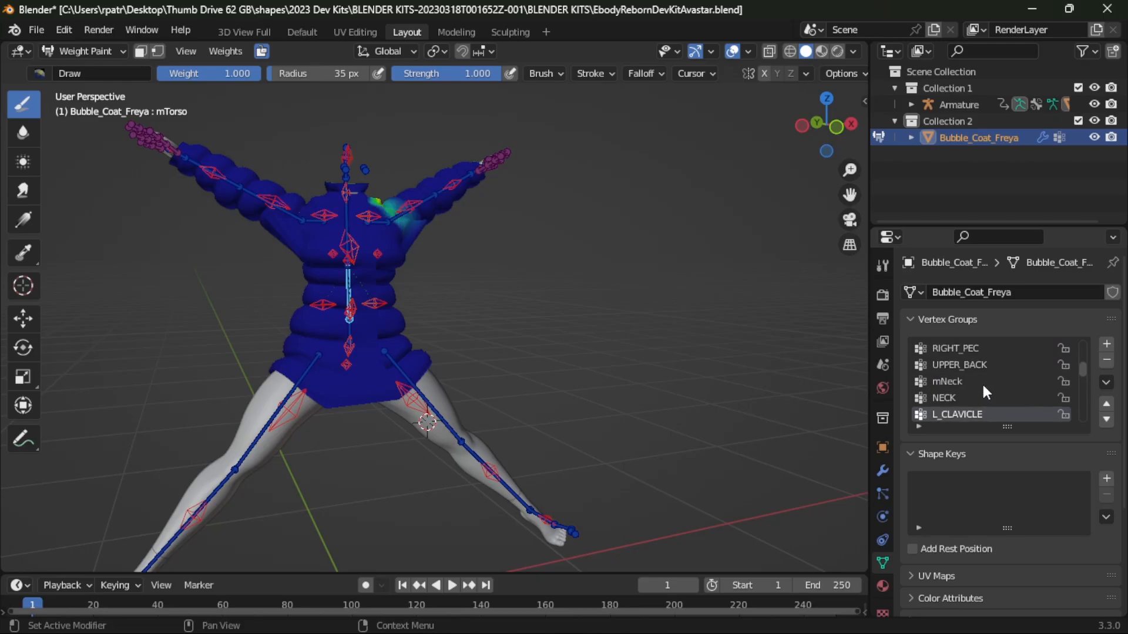
click(945, 380)
click(945, 364)
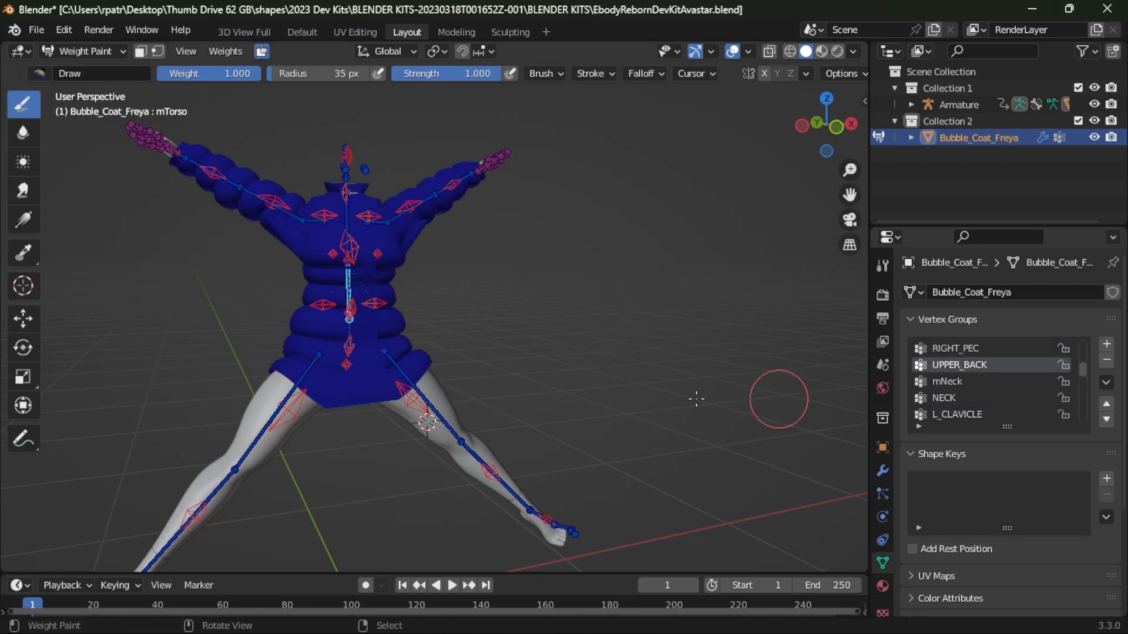
middle_drag(608, 368, 290, 365)
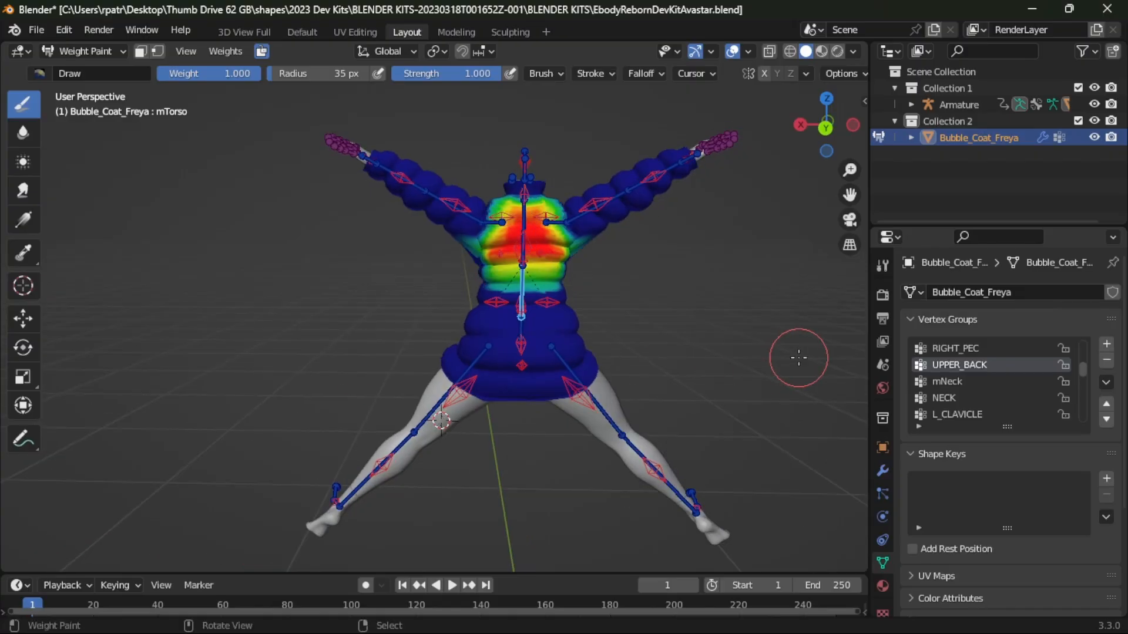
scroll(567, 297, up, 4)
scroll(639, 323, down, 4)
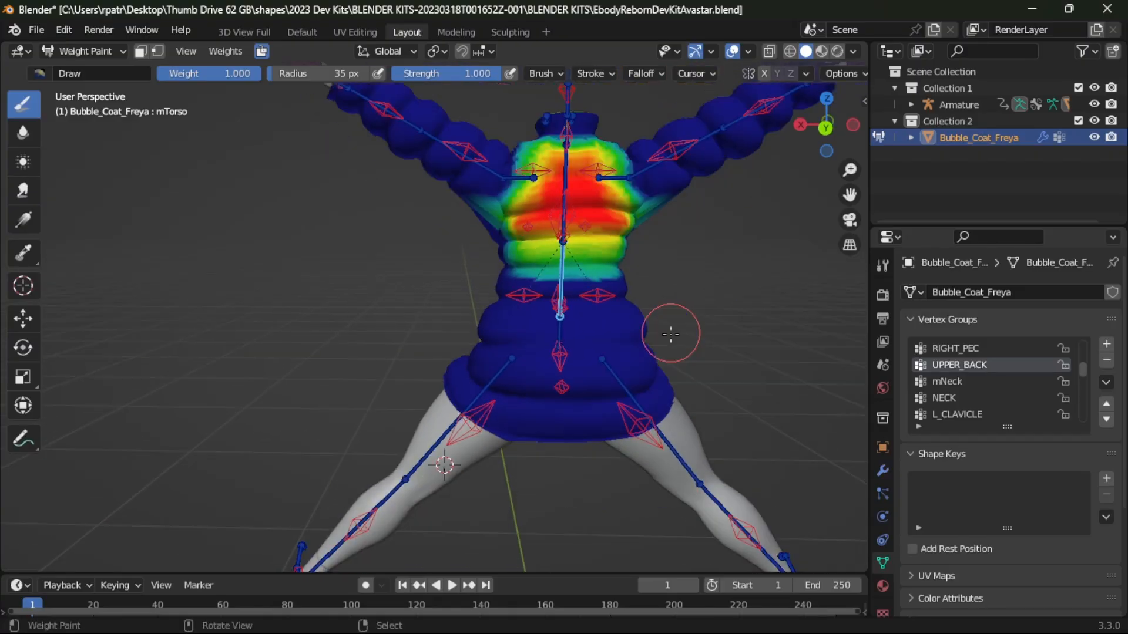
- Inspect the RIGHT_PEC, LEFT_PEC and CHEST weights on the front of the coat
click(954, 350)
middle_drag(717, 360, 395, 361)
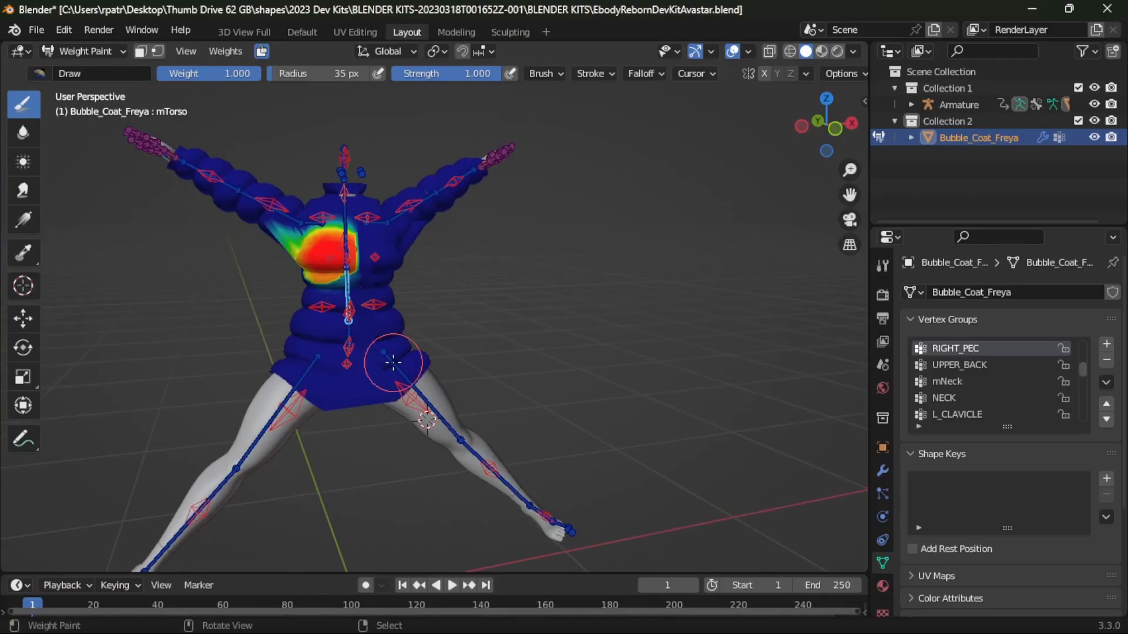
scroll(976, 358, up, 3)
click(935, 377)
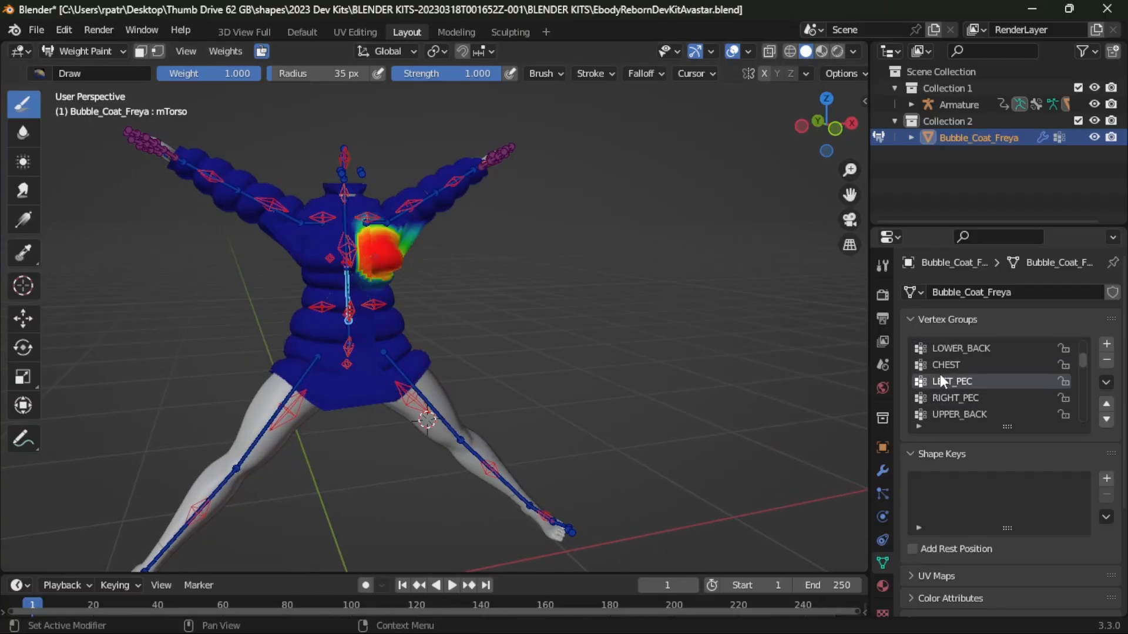
click(943, 364)
- Inspect the LOWER_BACK weights around the coat's back, and the BELLY weights from the front
click(949, 348)
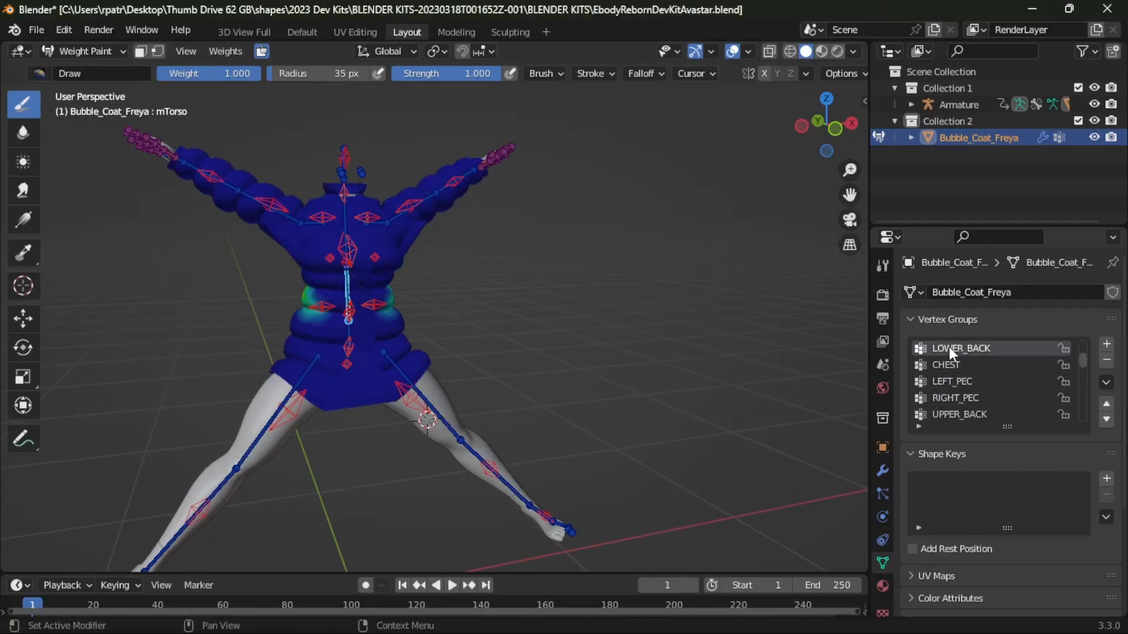
middle_drag(578, 378, 223, 375)
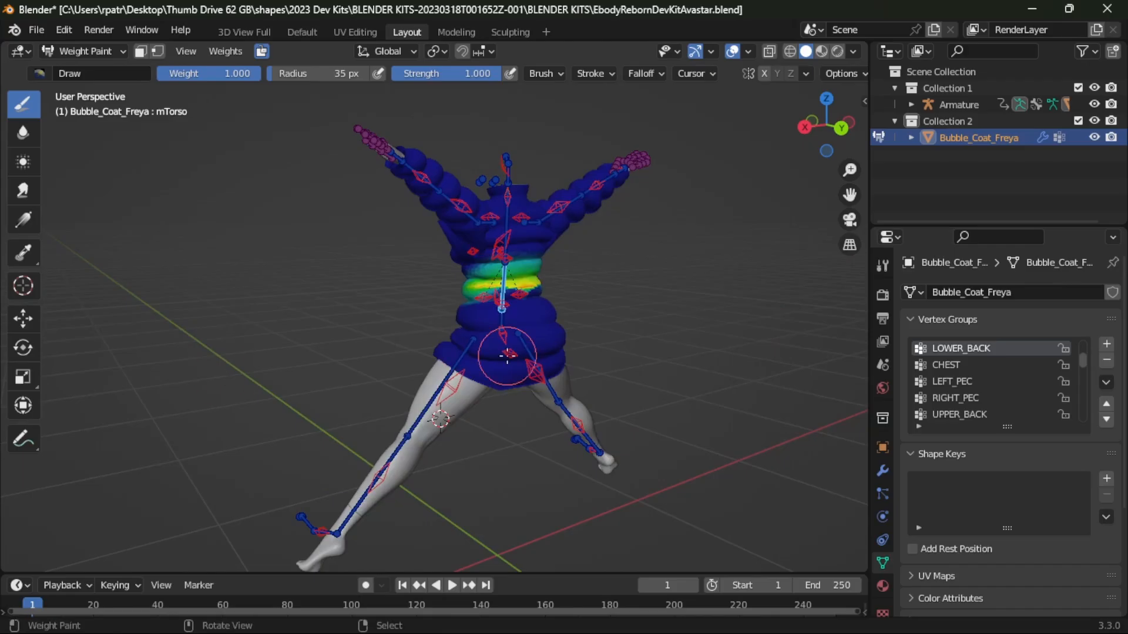
middle_drag(507, 356, 406, 357)
scroll(970, 396, up, 4)
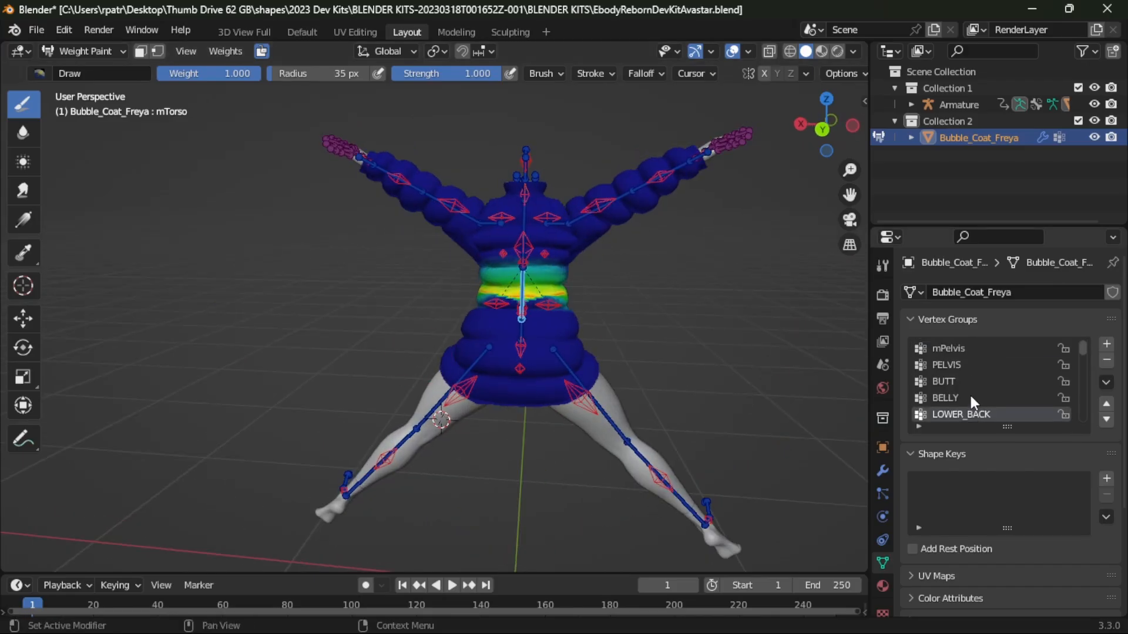
click(950, 398)
middle_drag(735, 385, 405, 379)
- Inspect the BUTT vertex group's weights up close on the back of the coat
click(946, 381)
middle_drag(722, 377, 753, 406)
scroll(752, 404, up, 5)
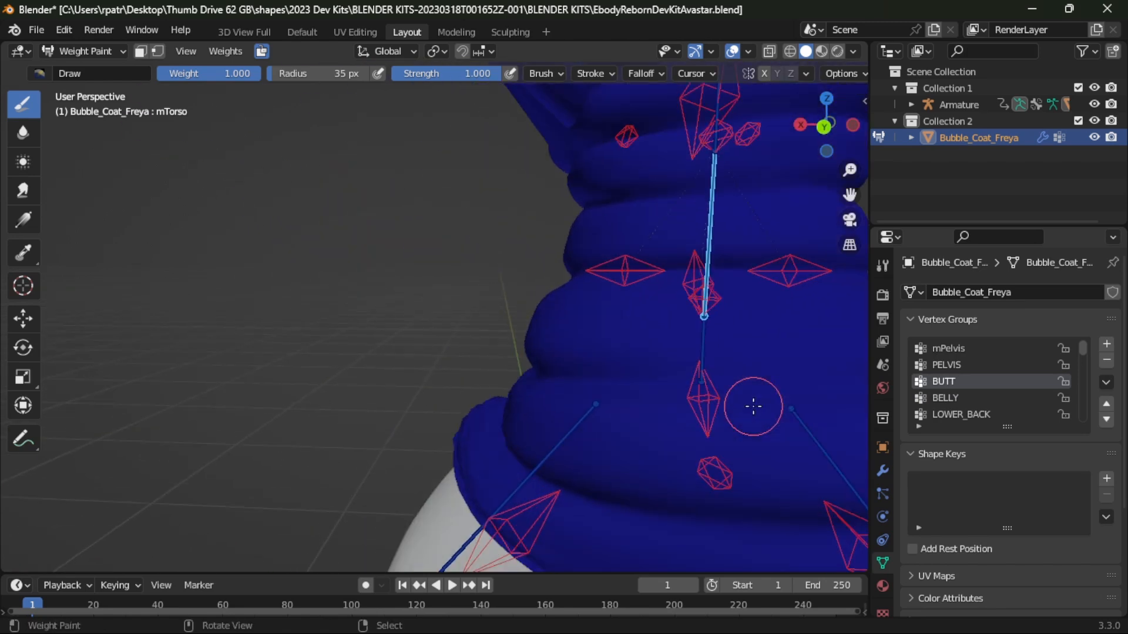
scroll(746, 409, down, 6)
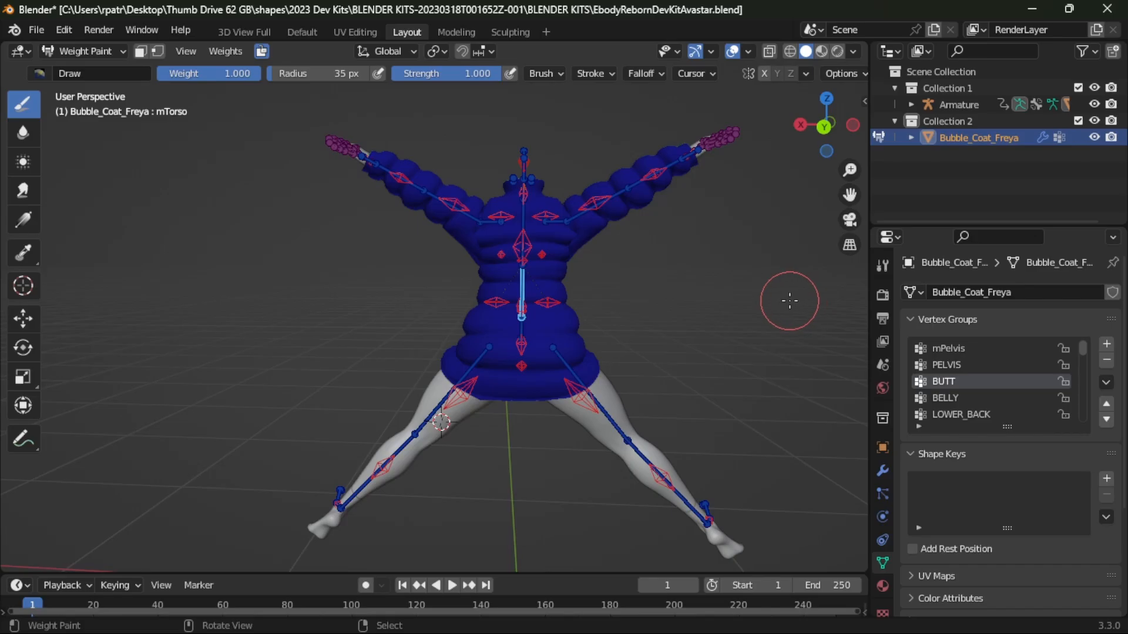
- Compare the PELVIS and mPelvis weights around the coat's lower front from several angles
click(961, 366)
middle_drag(728, 365, 412, 355)
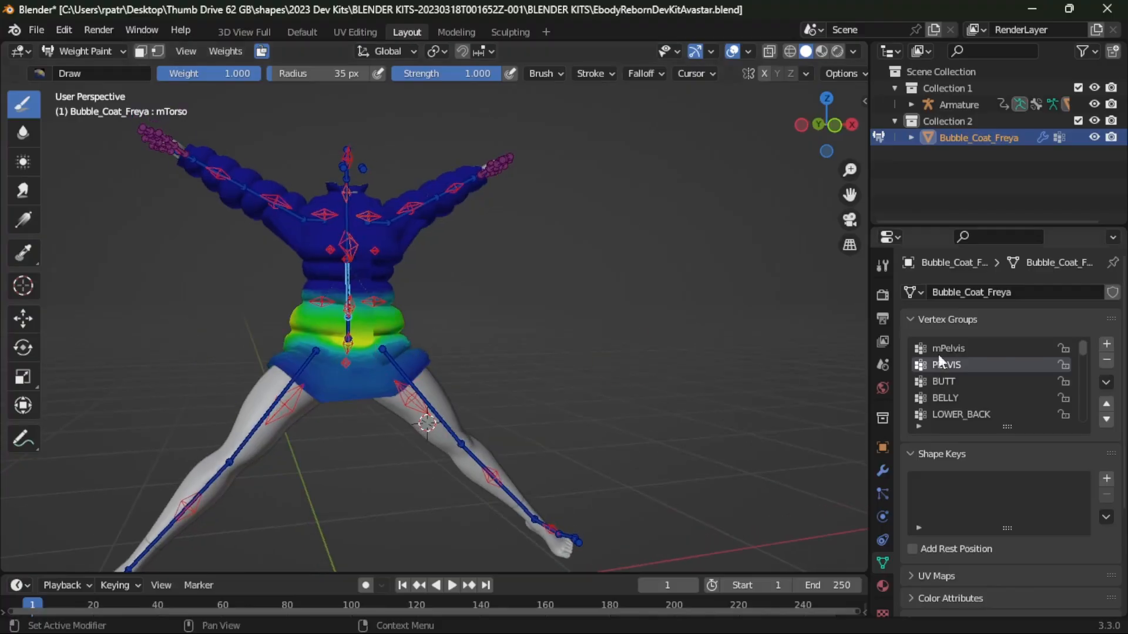
click(940, 347)
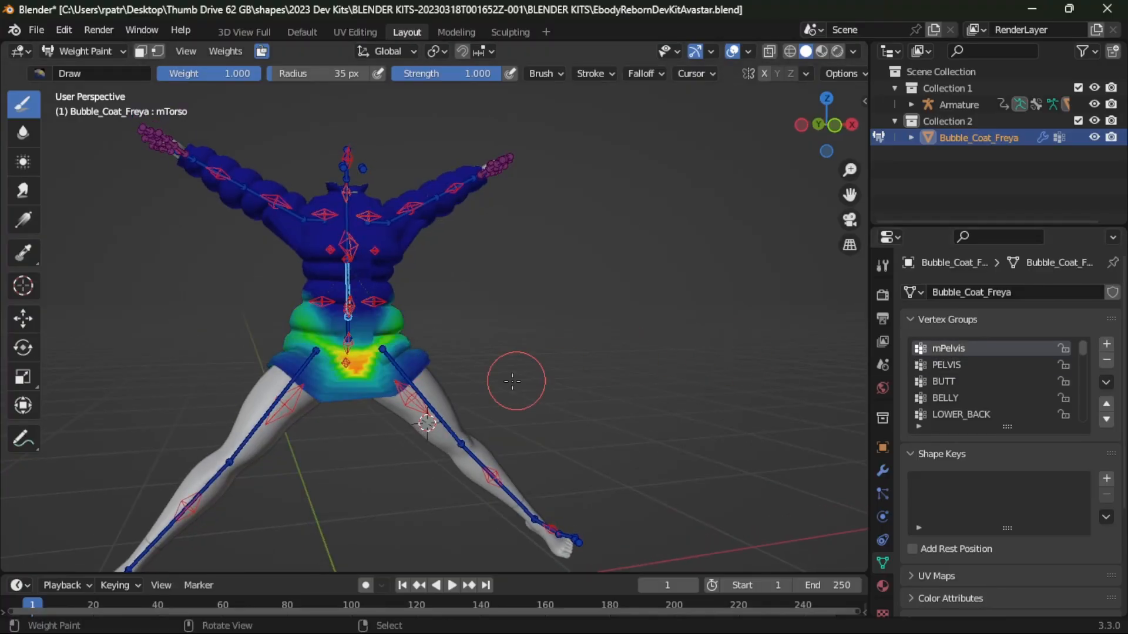
middle_drag(514, 379, 566, 375)
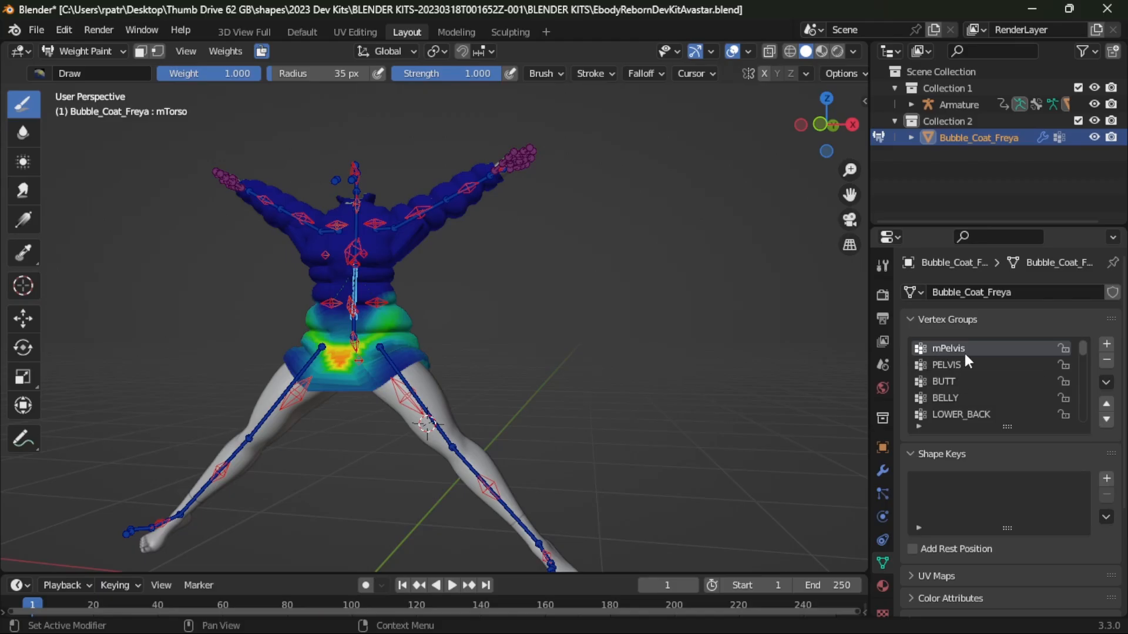
click(944, 367)
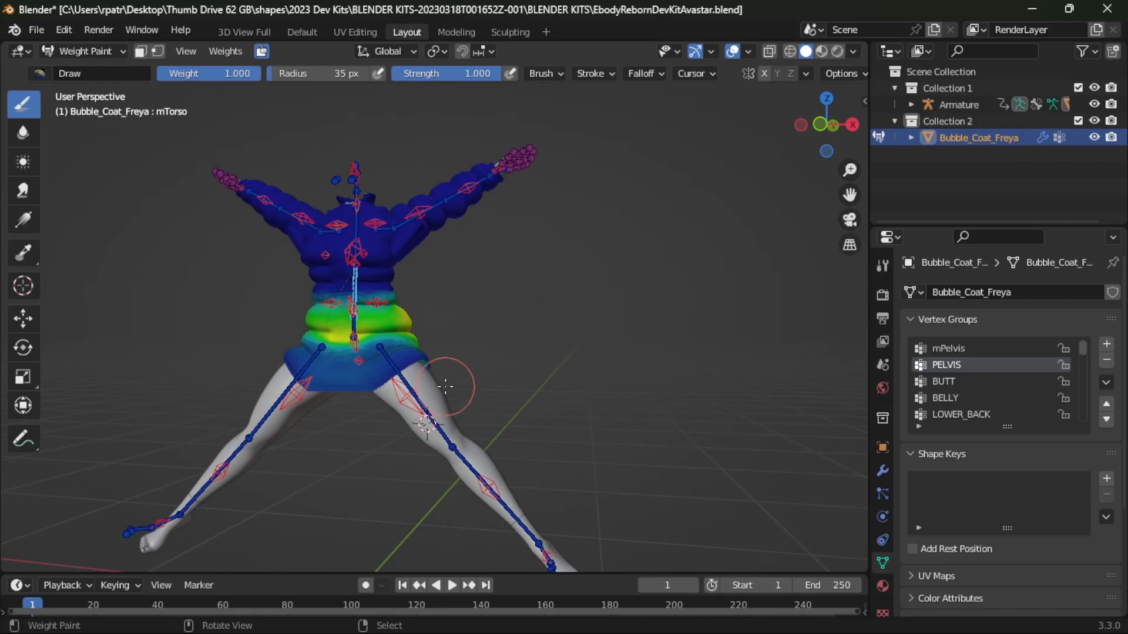
mouse_move(451, 382)
middle_down()
mouse_move(814, 405)
mouse_move(499, 391)
mouse_move(529, 390)
middle_up()
- Recheck the coat's LEFT_PEC and RIGHT_PEC weights
scroll(967, 381, down, 5)
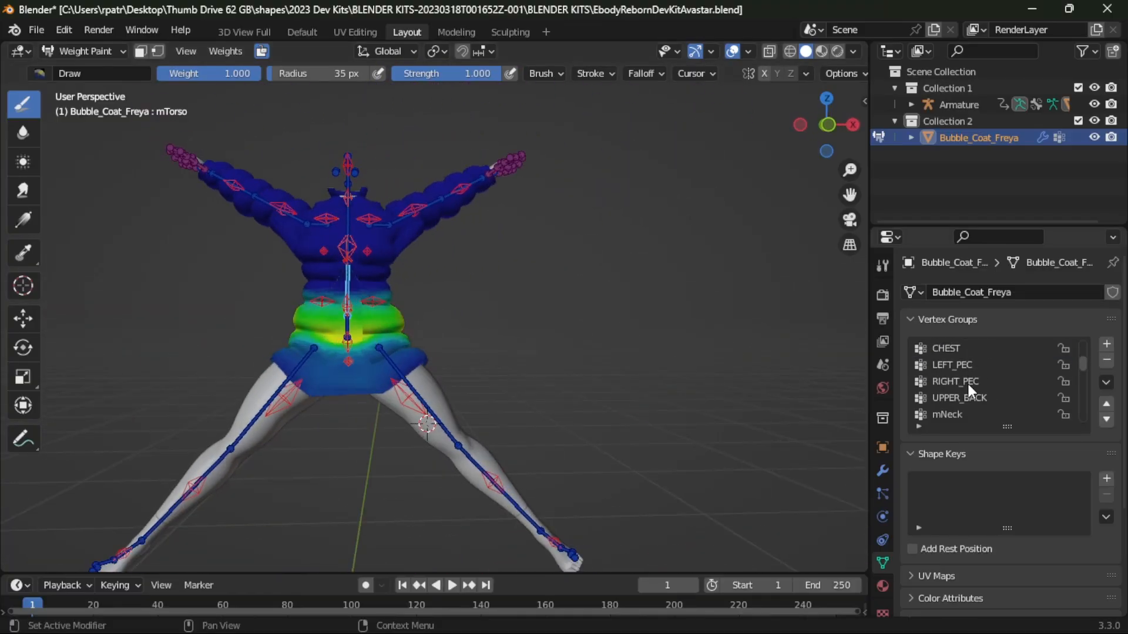
click(952, 365)
click(943, 381)
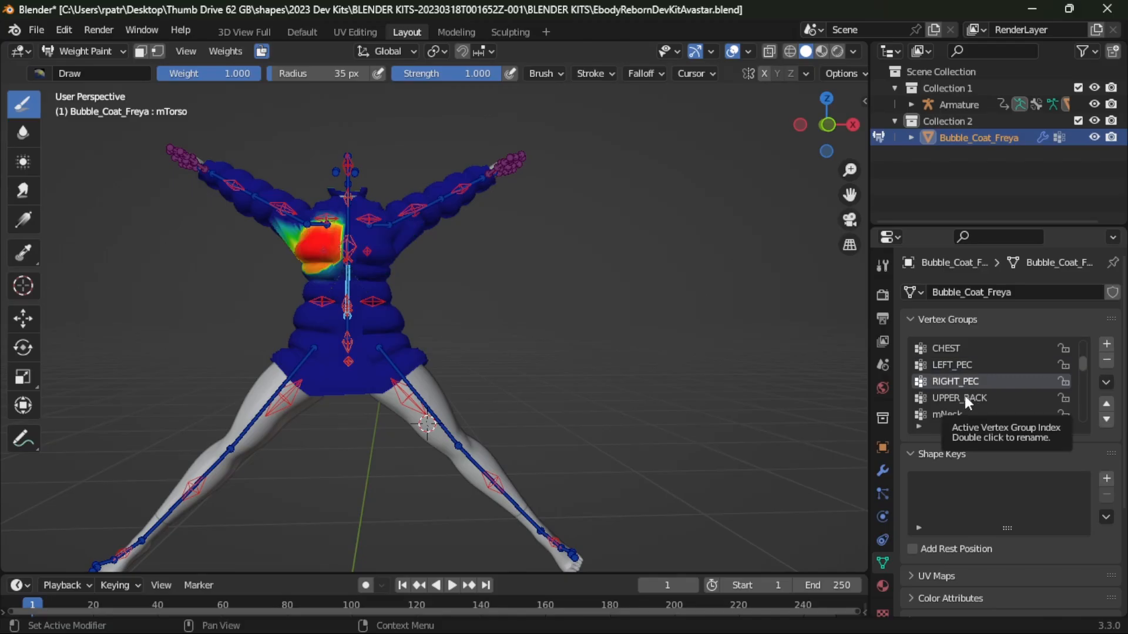
- Make L_UPPER_LEG the active vertex group and examine its weights around the coat's hem
scroll(966, 397, down, 3)
scroll(967, 402, down, 2)
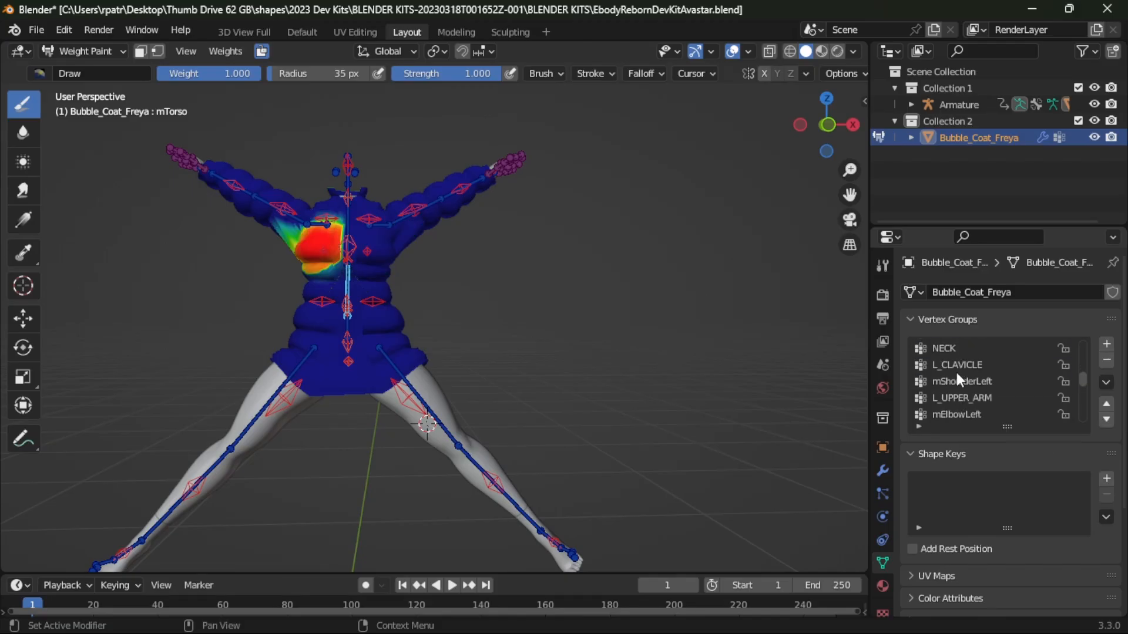
scroll(963, 388, down, 5)
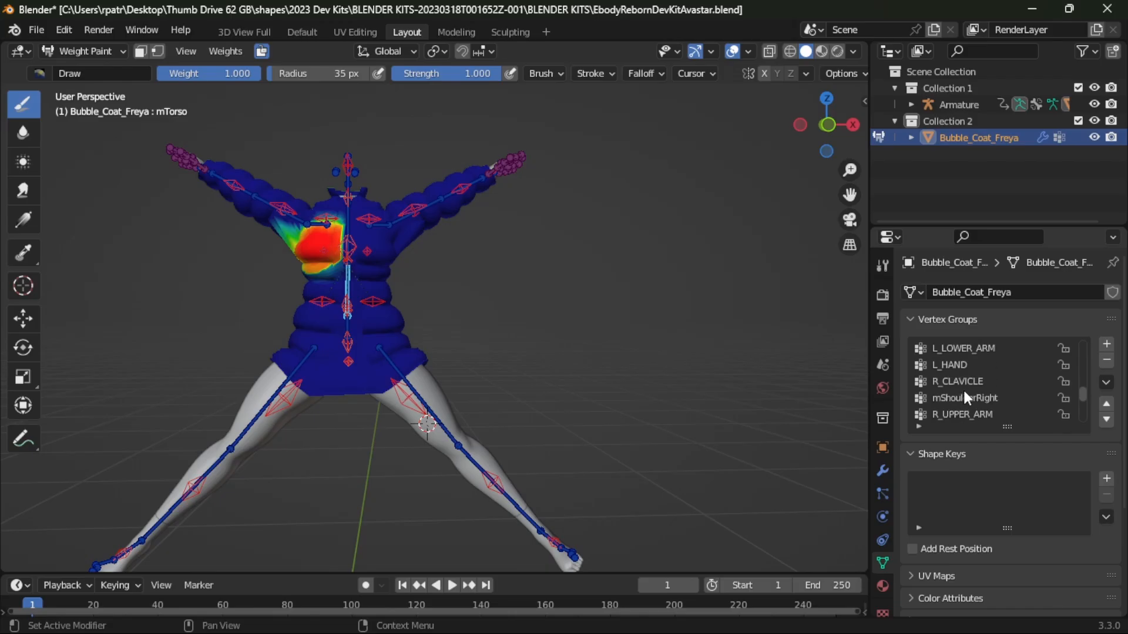
scroll(966, 397, down, 8)
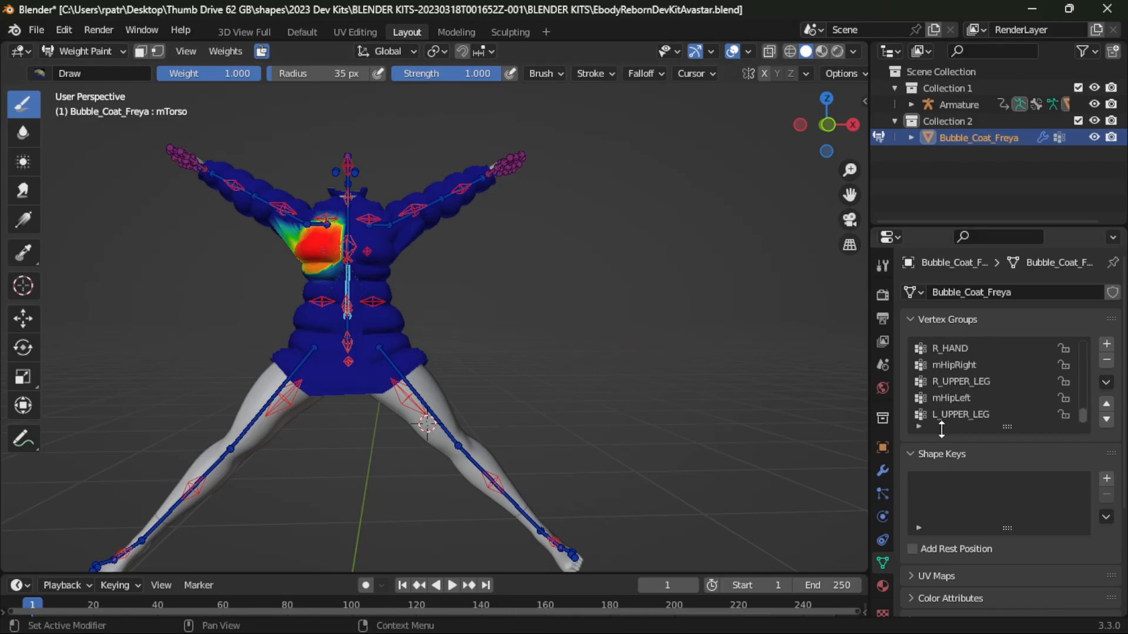
click(953, 415)
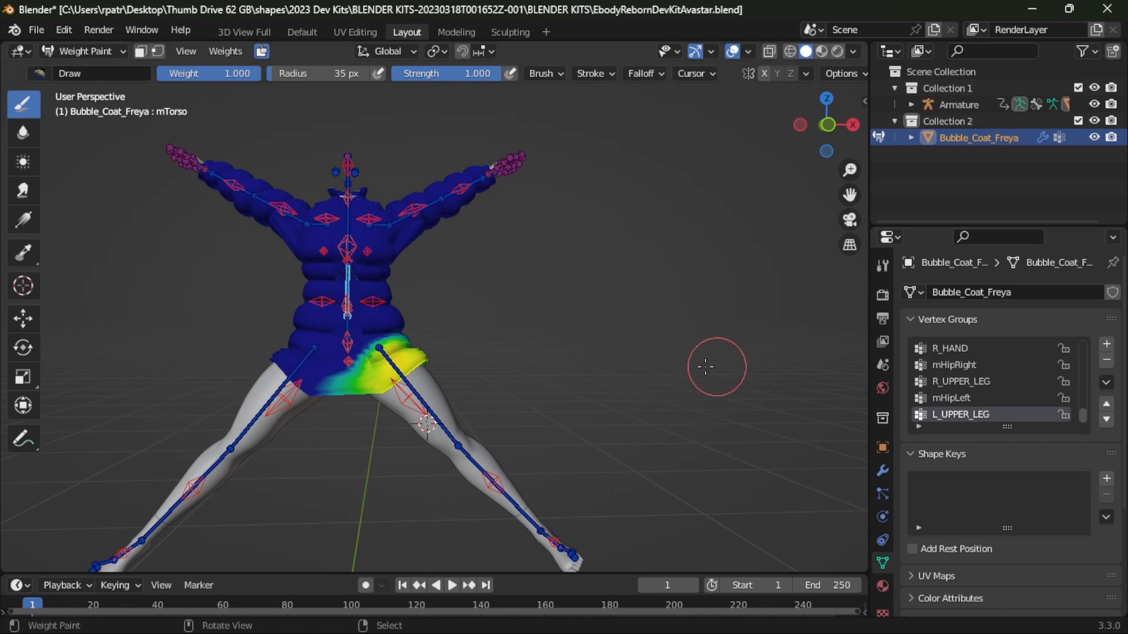
scroll(466, 430, up, 3)
scroll(466, 430, down, 4)
middle_drag(468, 417, 483, 436)
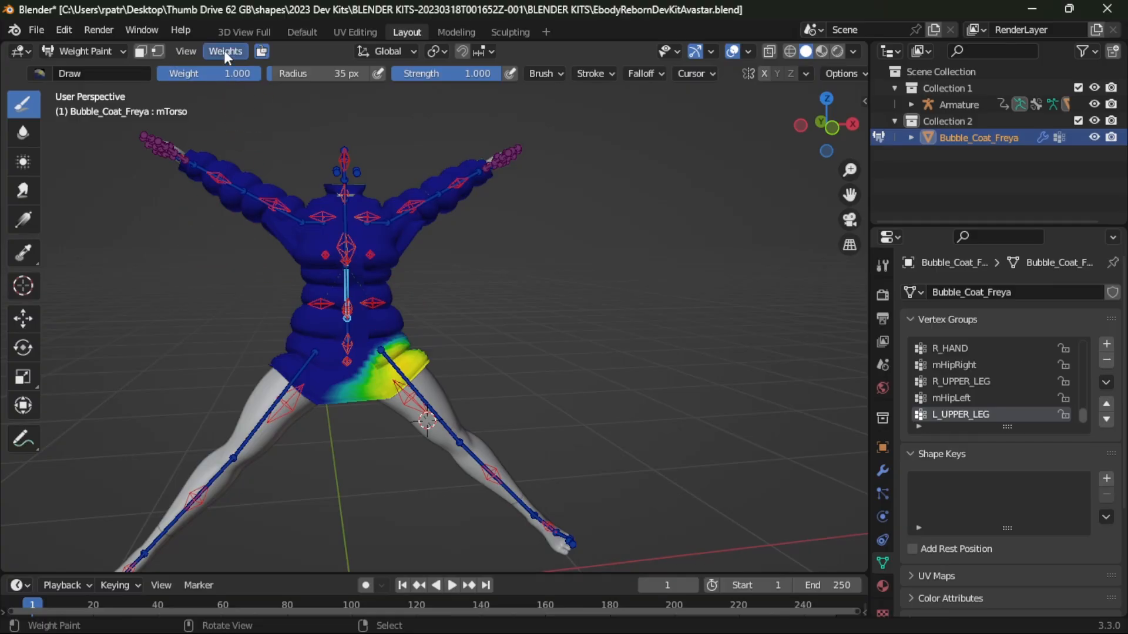
- Activate the Blur brush for weight painting and set its radius to 48 px
click(24, 136)
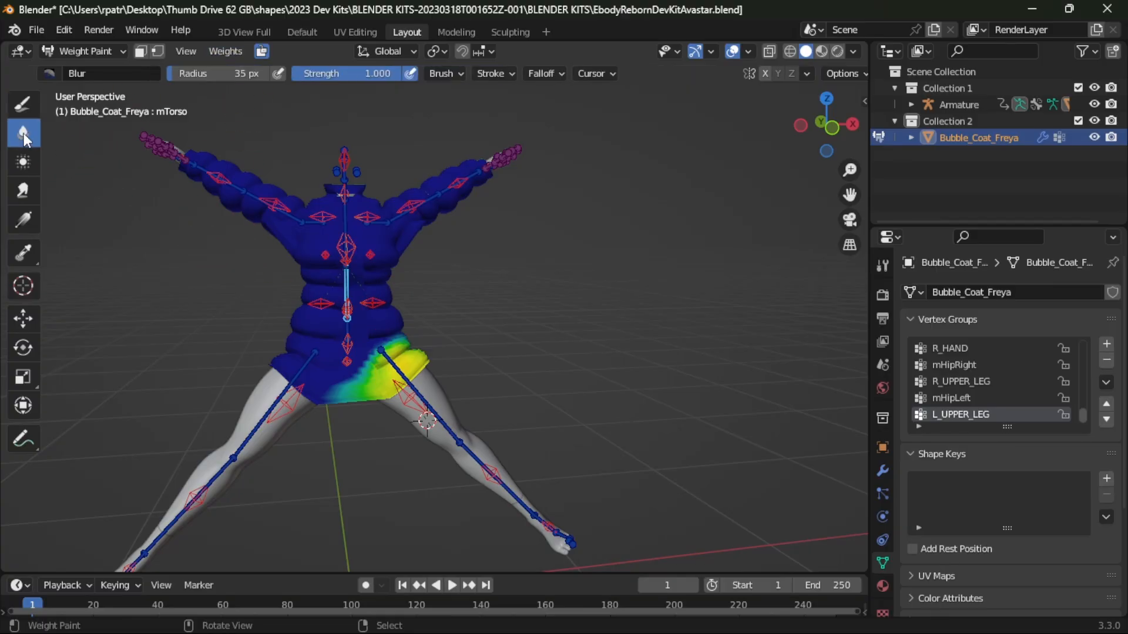
scroll(352, 390, up, 4)
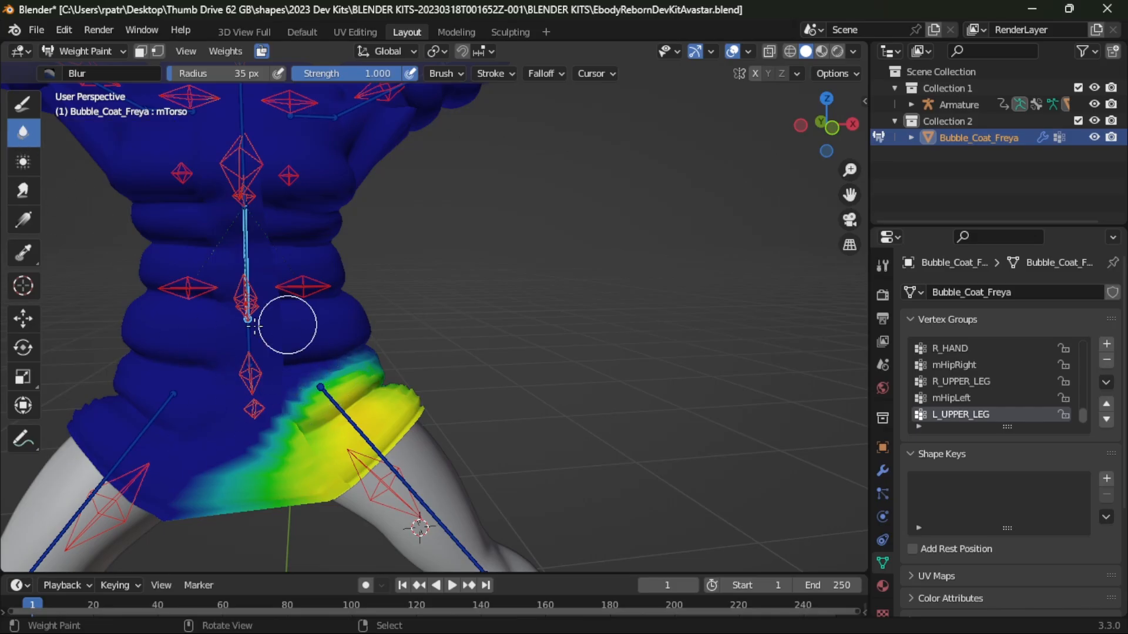
drag(178, 77, 293, 78)
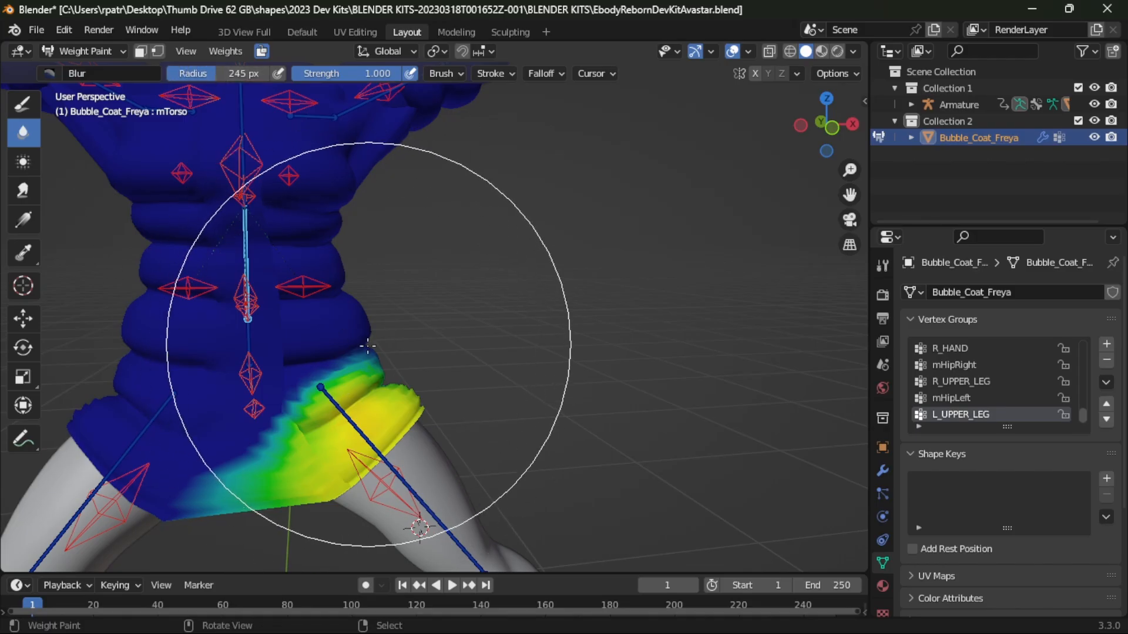
key(f)
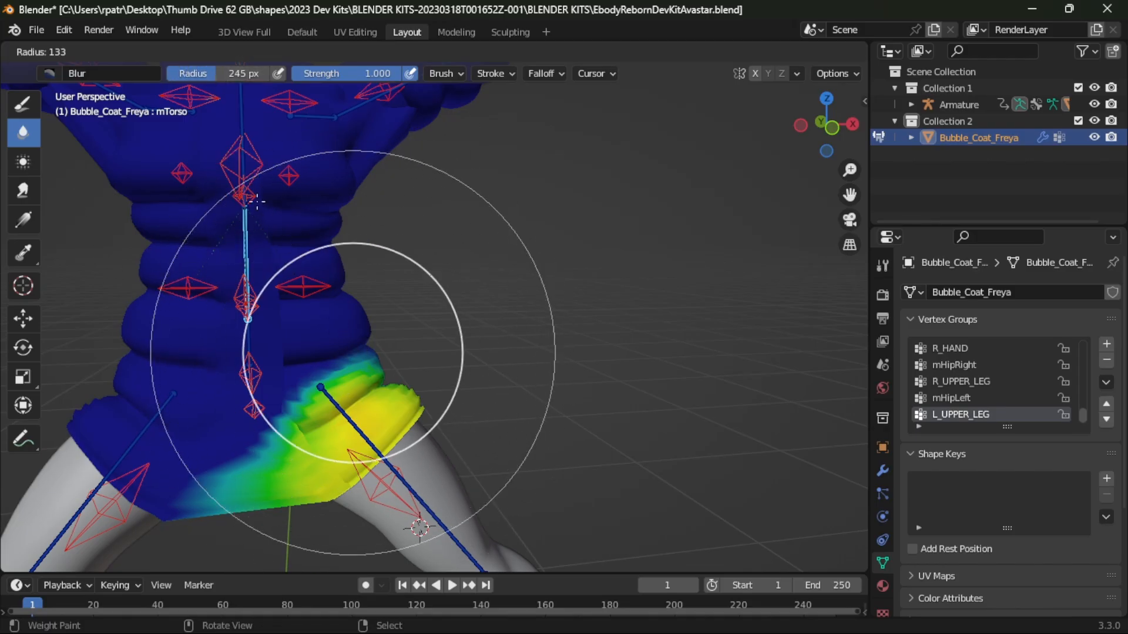
click(194, 139)
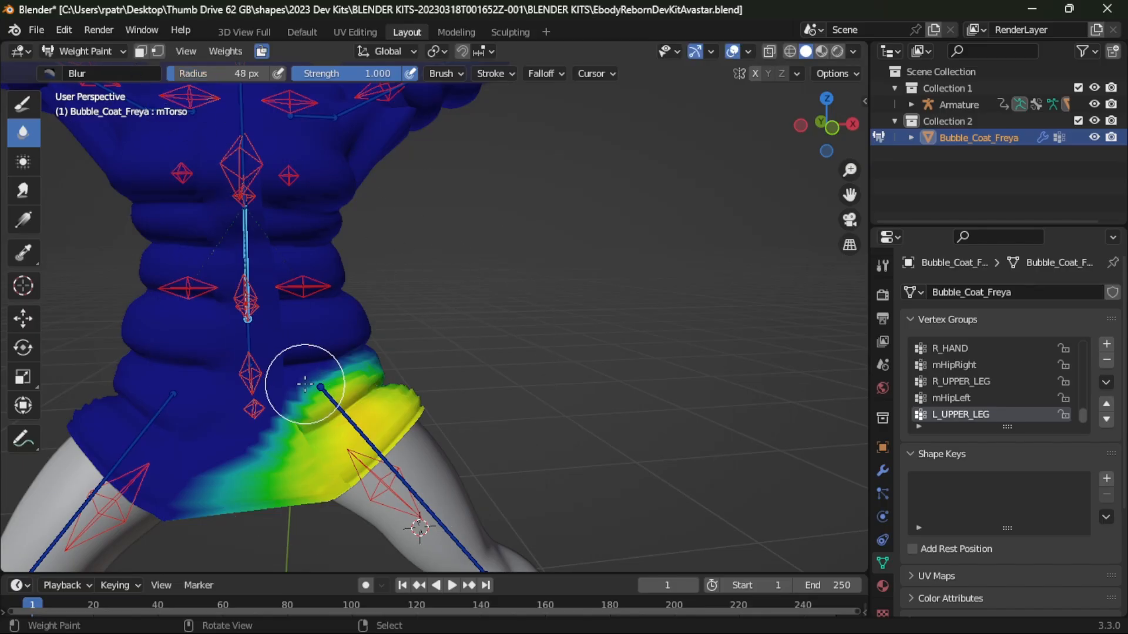
middle_drag(297, 441, 304, 384)
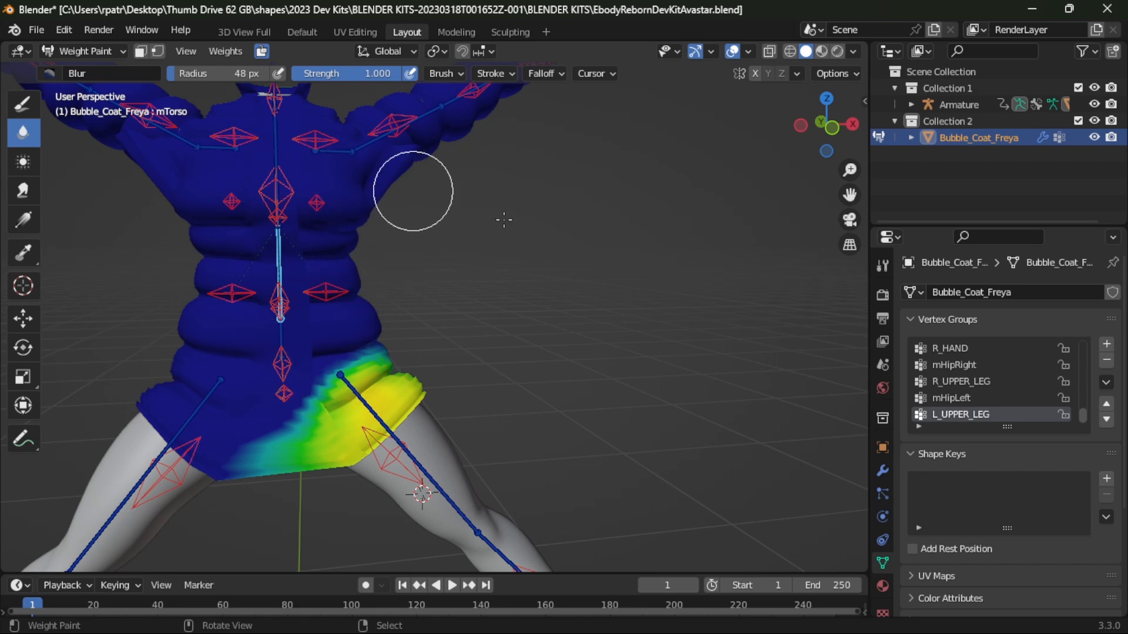
- Examine the Blur brush's radius, strength and other brush settings
key(n)
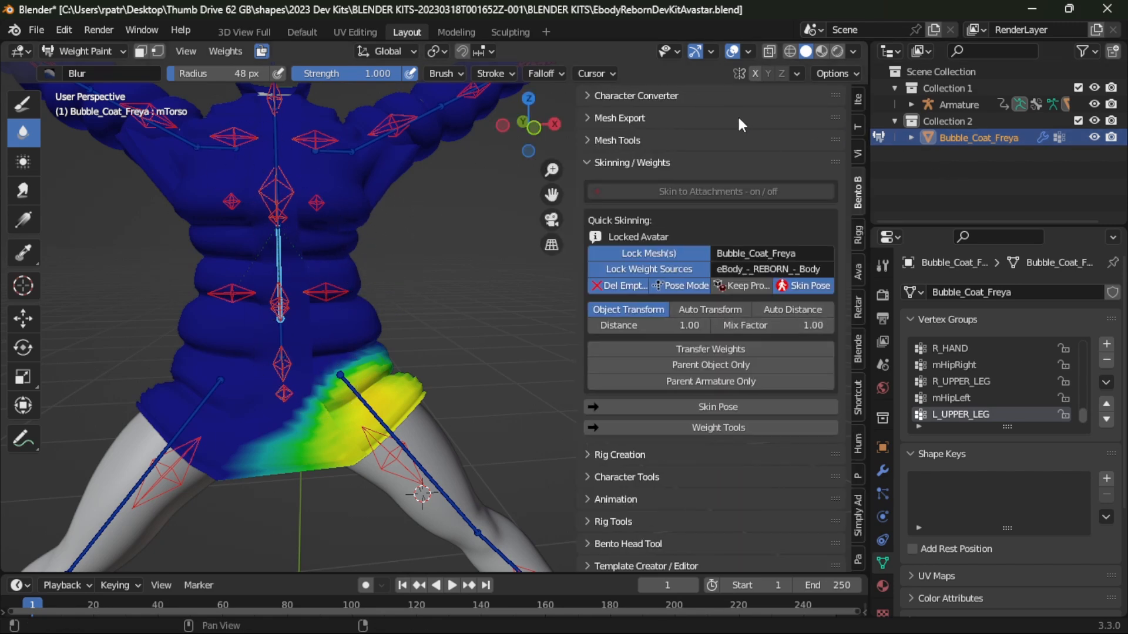
click(857, 127)
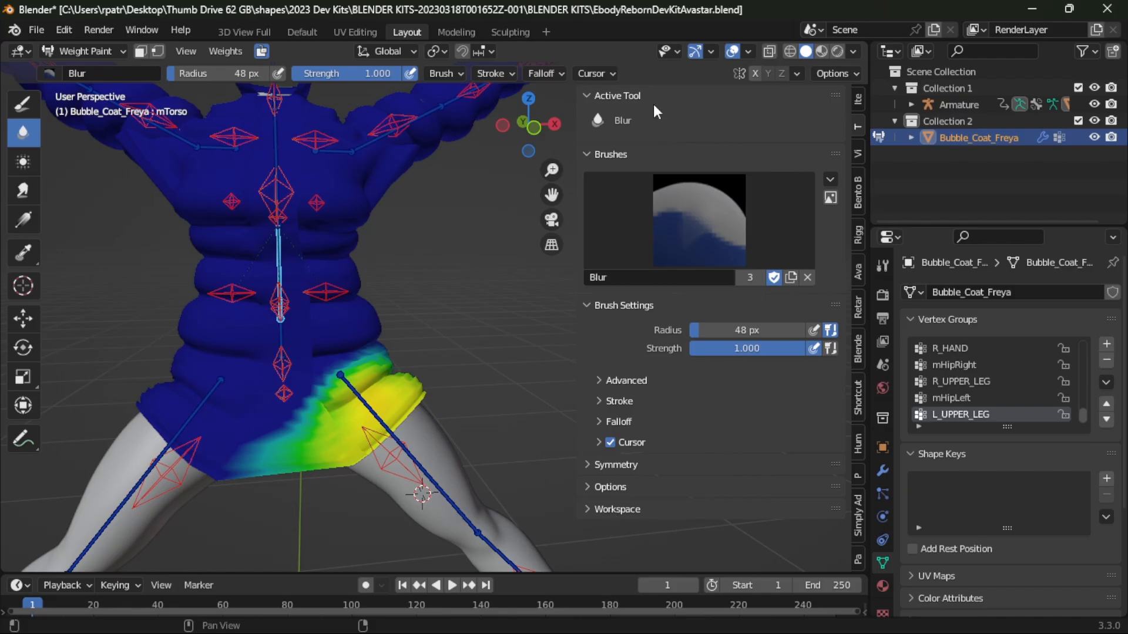
key(n)
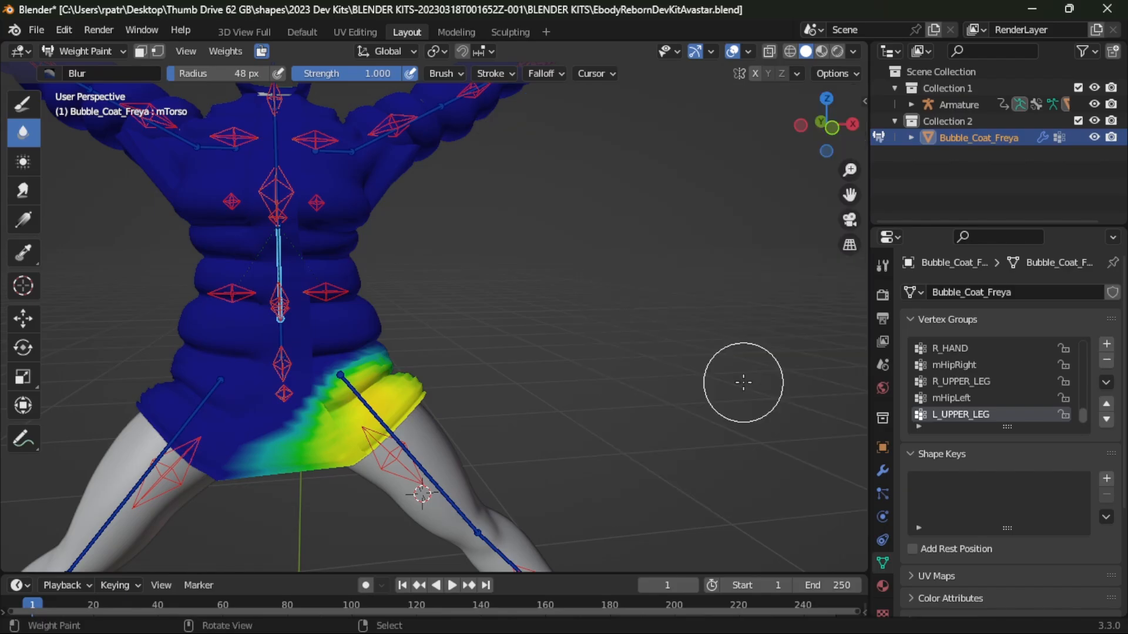
click(882, 266)
scroll(953, 501, down, 2)
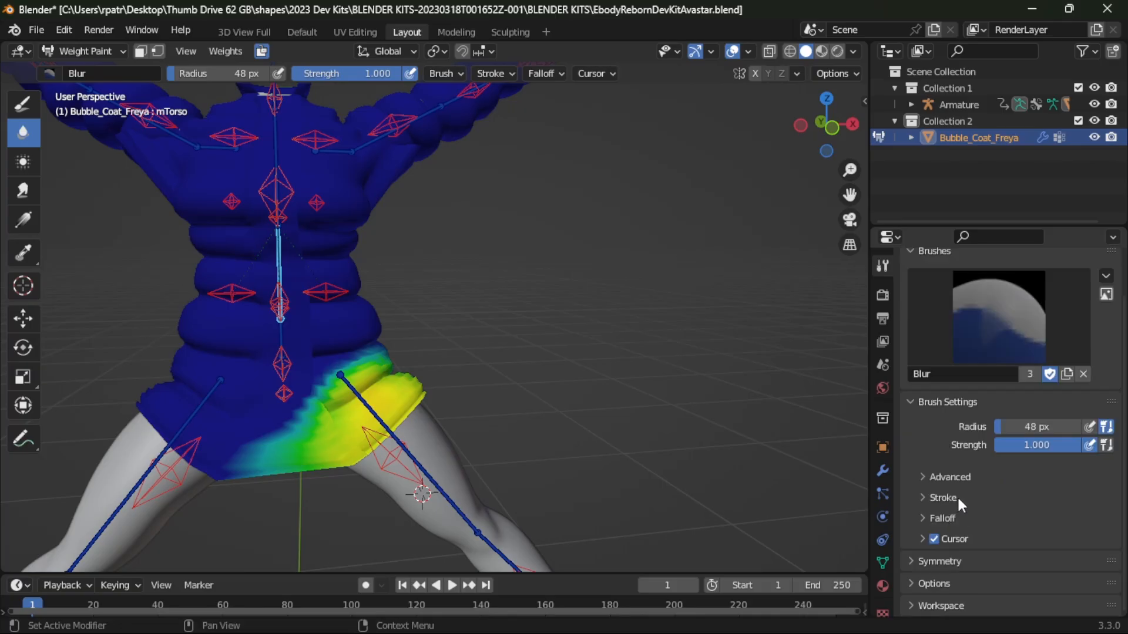
scroll(964, 498, up, 2)
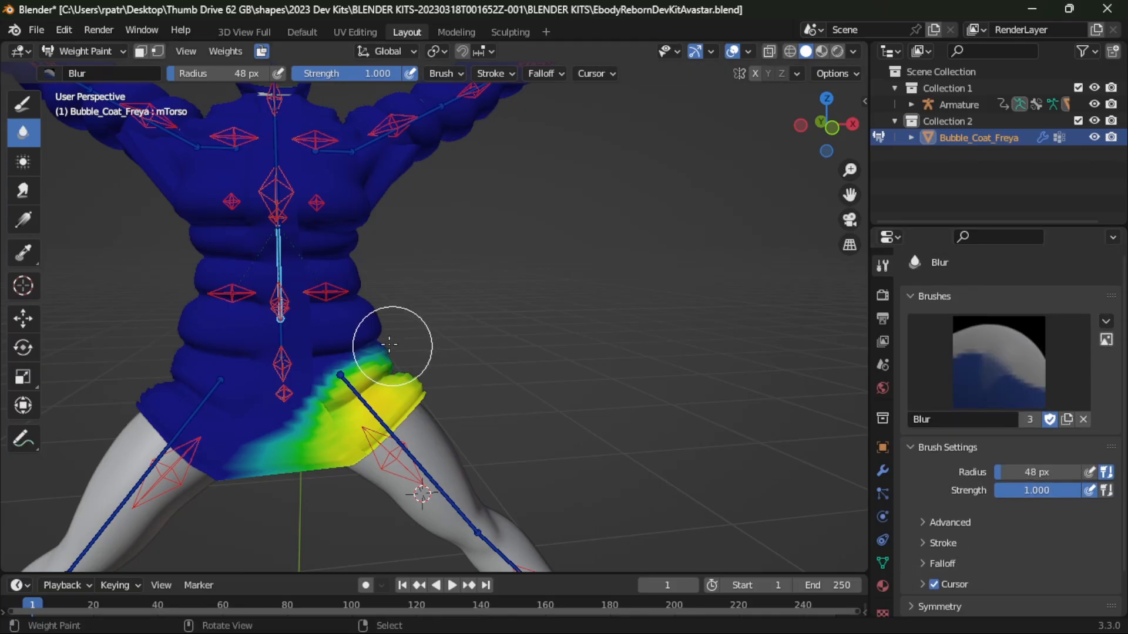
shift+middle_drag(390, 339, 505, 380)
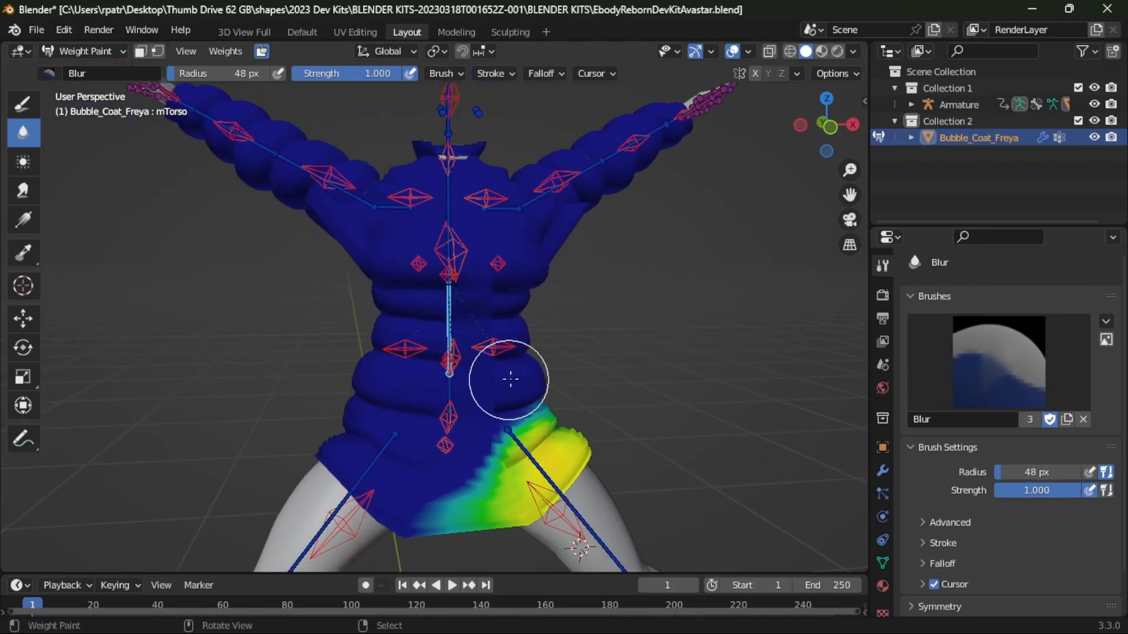
scroll(586, 378, down, 1)
scroll(588, 378, down, 1)
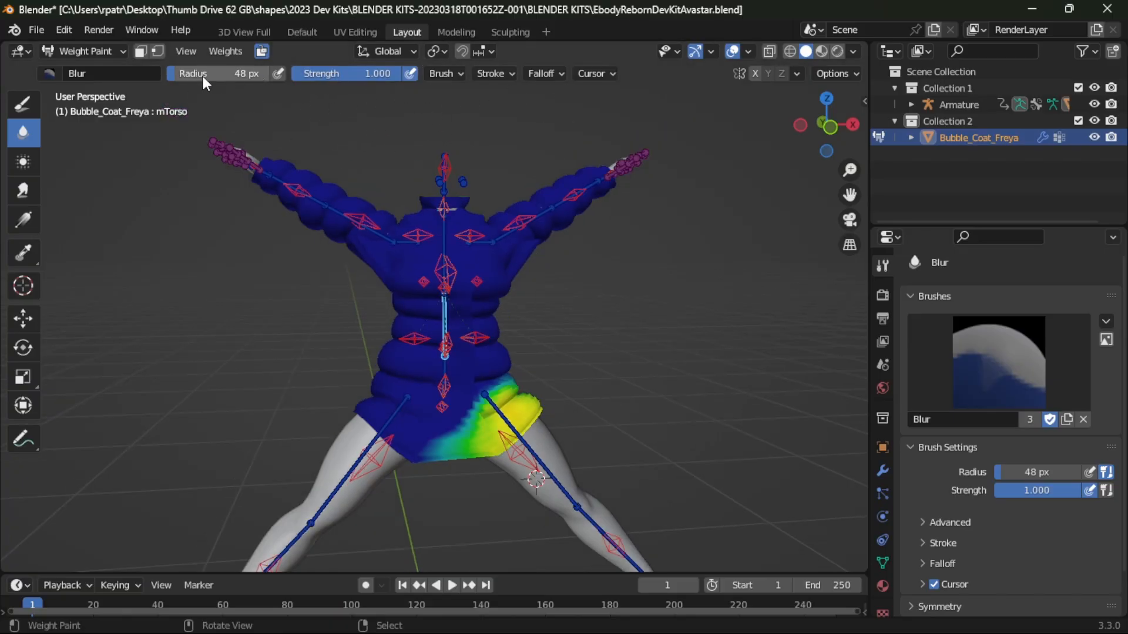
- Switch to the Draw weight-painting tool and choose the Mix brush
click(23, 112)
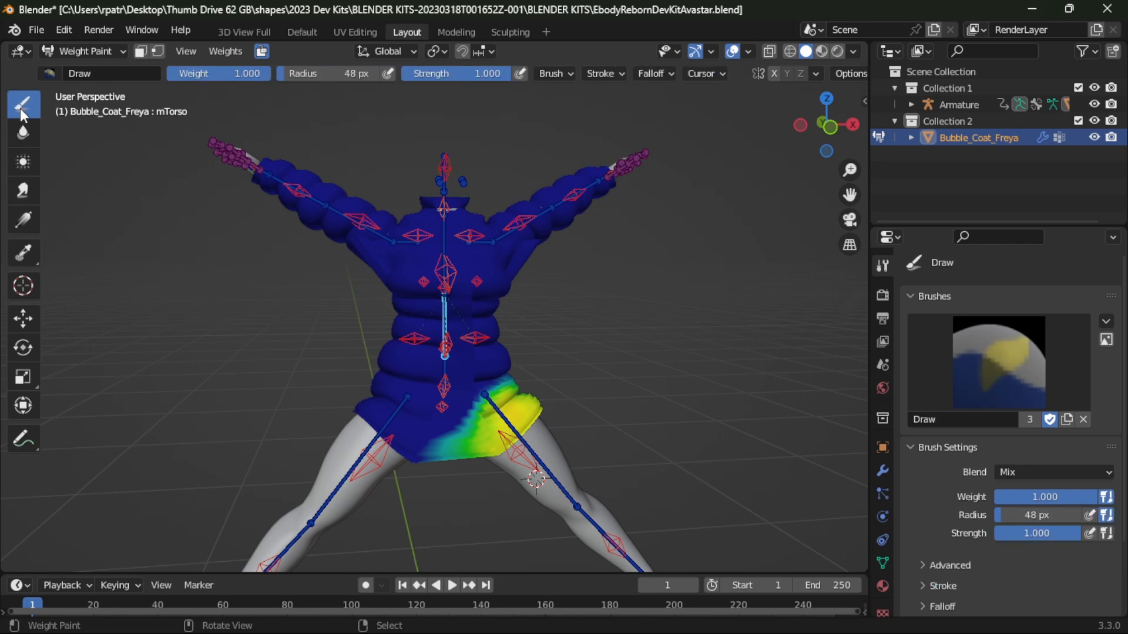
click(86, 72)
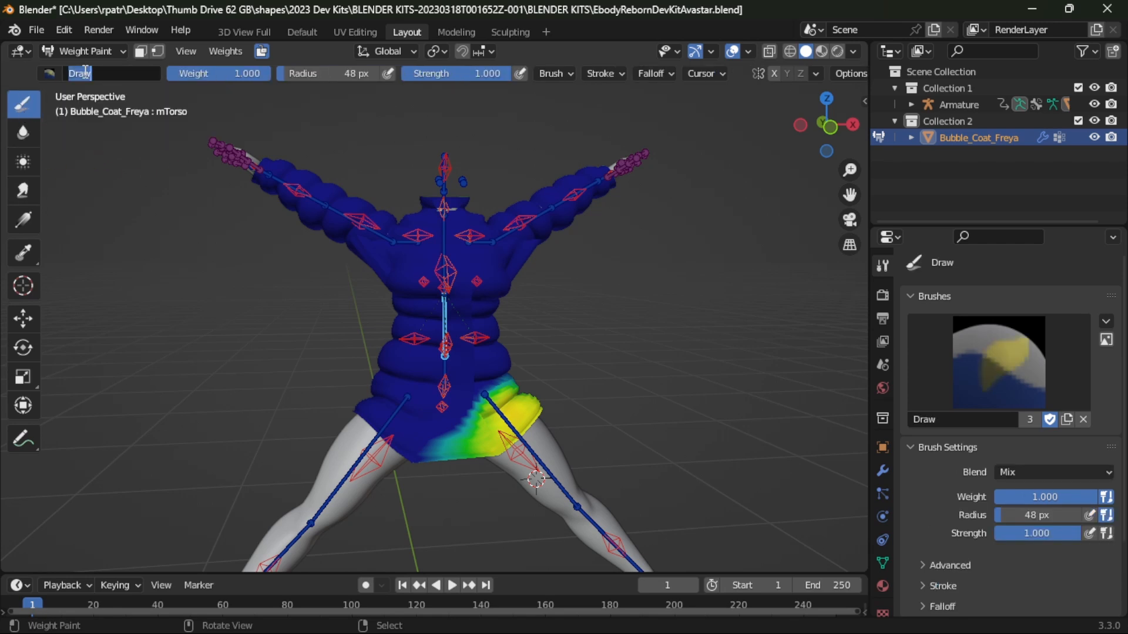
click(50, 73)
click(51, 74)
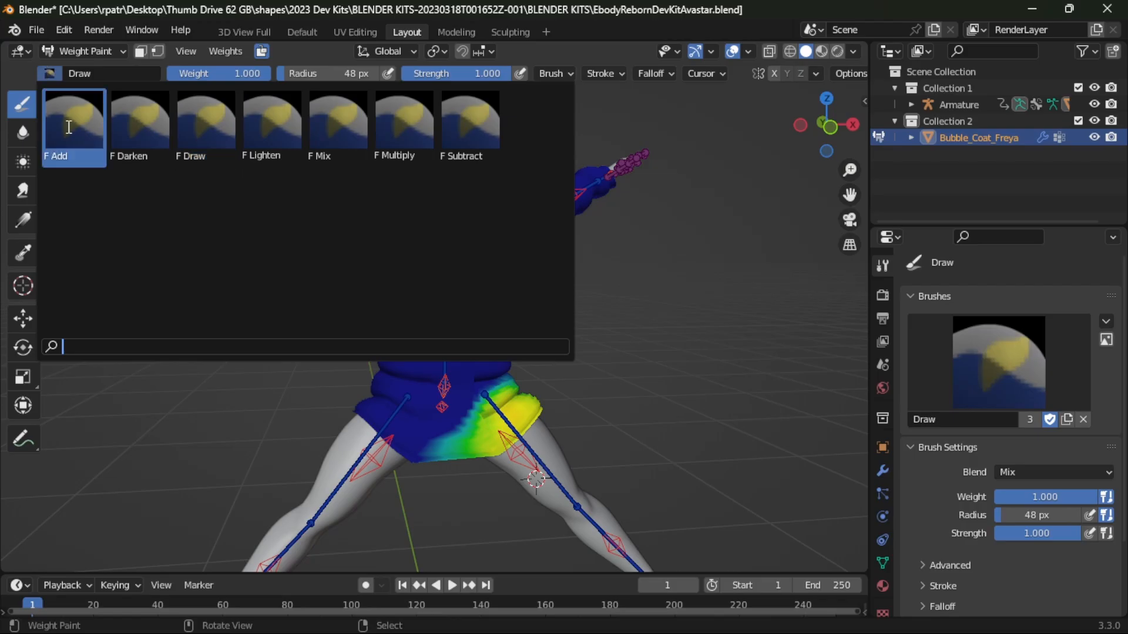
click(328, 132)
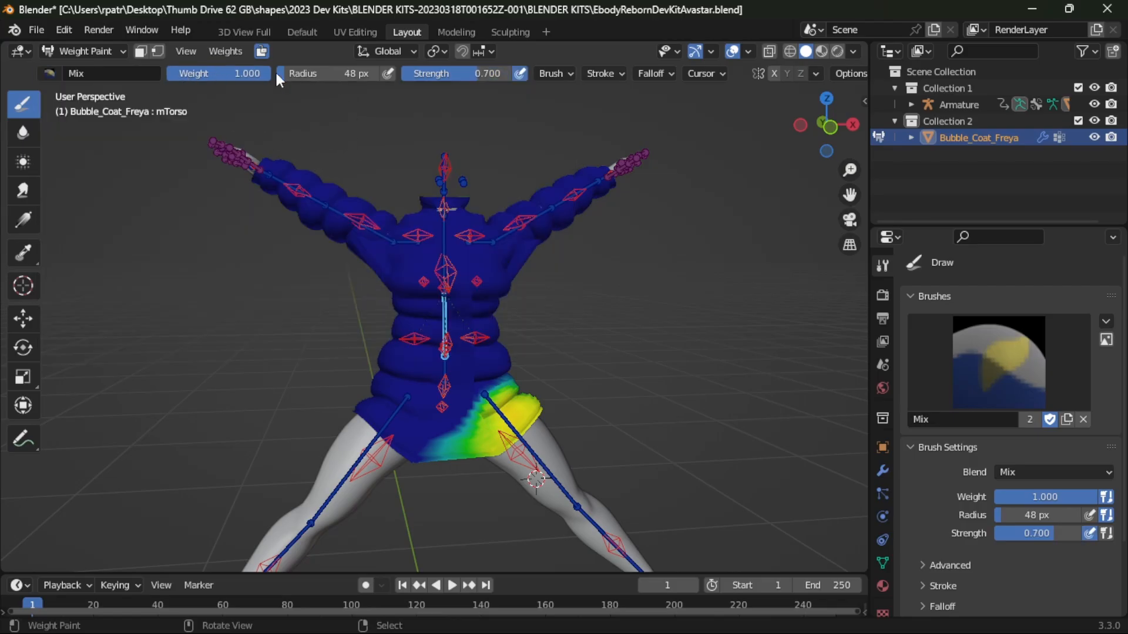
- Try painting weight 1.000 over the coat's right hip with the Mix brush, and undo the strokes
mouse_move(387, 399)
mouse_down()
mouse_move(405, 375)
mouse_move(390, 390)
mouse_move(403, 353)
mouse_move(374, 489)
mouse_up()
key(ctrl+z)
key(ctrl+z)
key(ctrl+z)
key(ctrl+z)
key(ctrl+z)
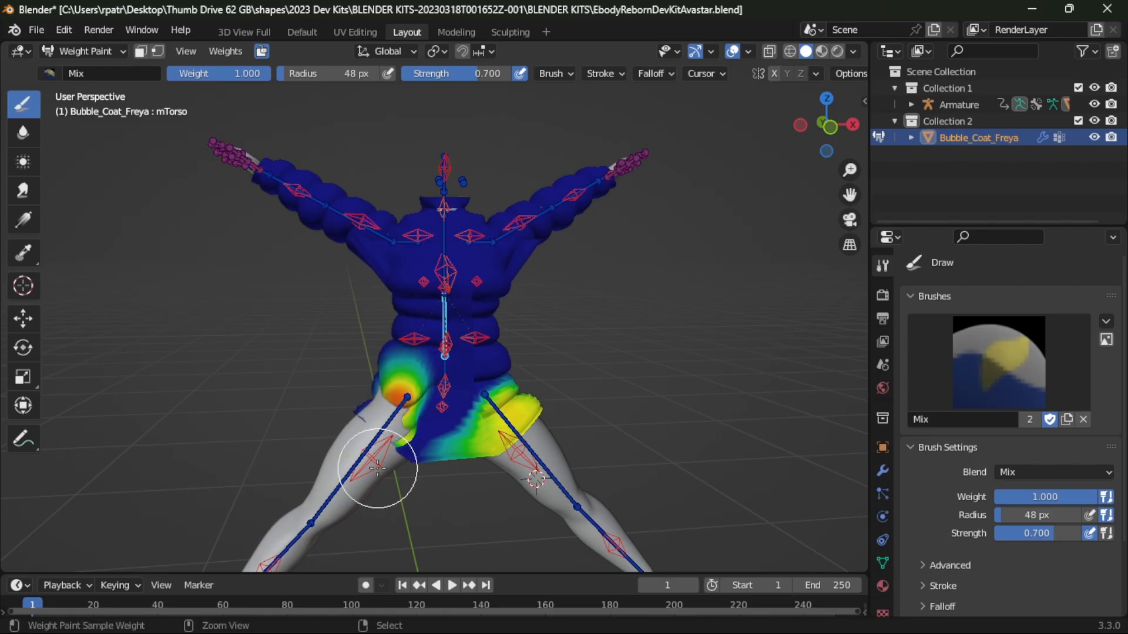
key(ctrl+z)
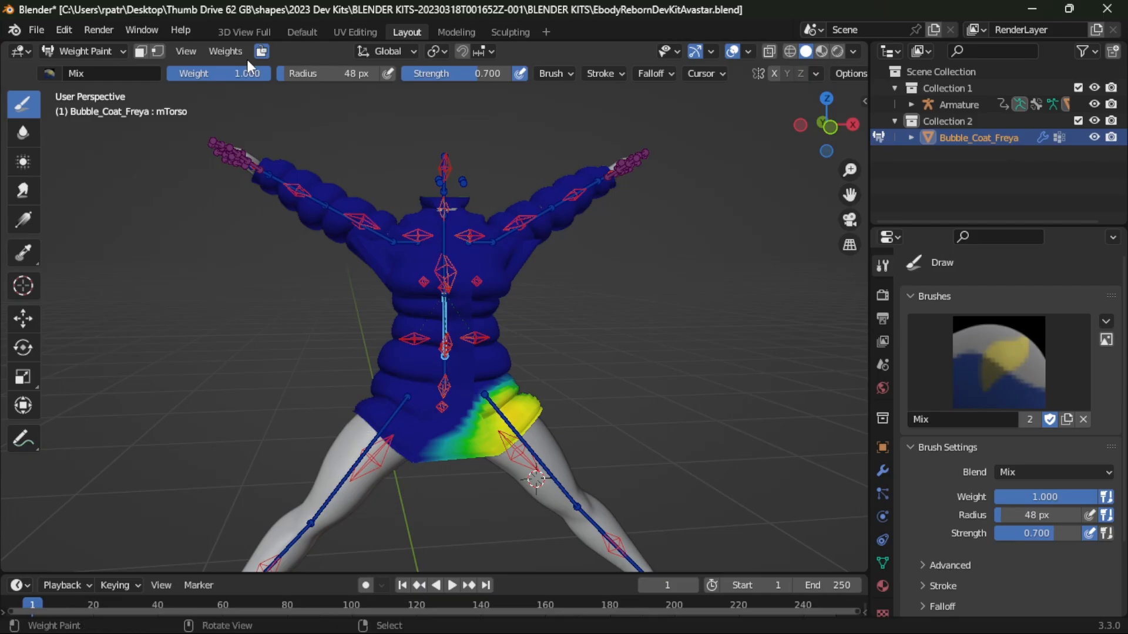
- Set the Mix brush's weight to 0.000, try erasing L_UPPER_LEG weights around the middle of the hem, and undo the strokes
drag(252, 73, 167, 74)
mouse_move(451, 428)
mouse_down()
mouse_move(458, 403)
mouse_move(478, 410)
mouse_move(453, 403)
mouse_move(415, 455)
mouse_up()
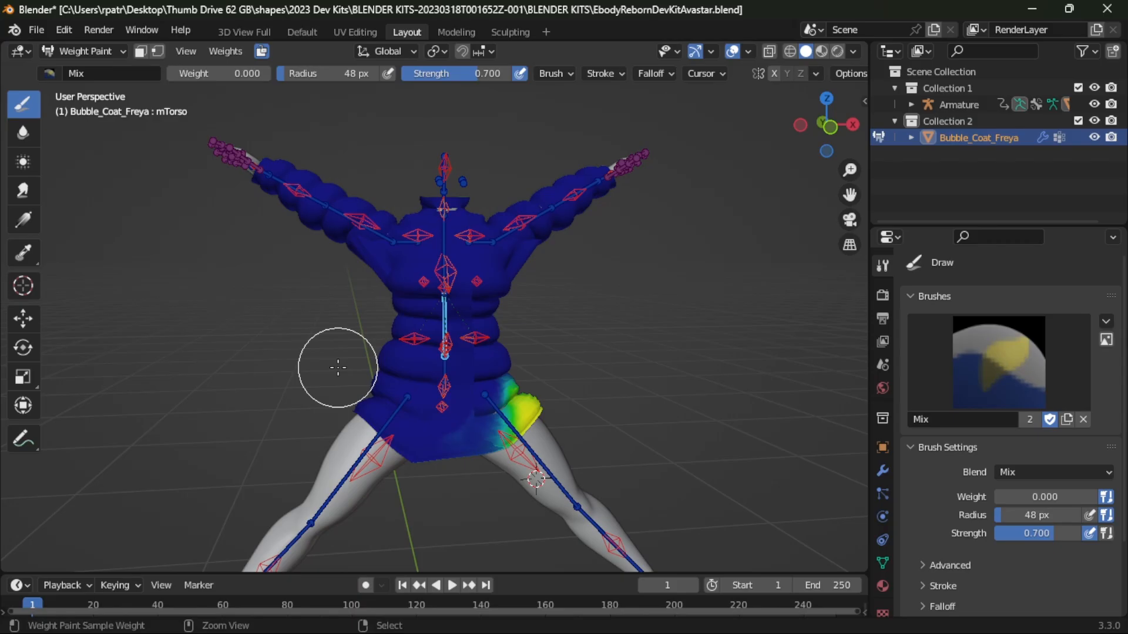
key(ctrl+z)
key(ctrl+z)
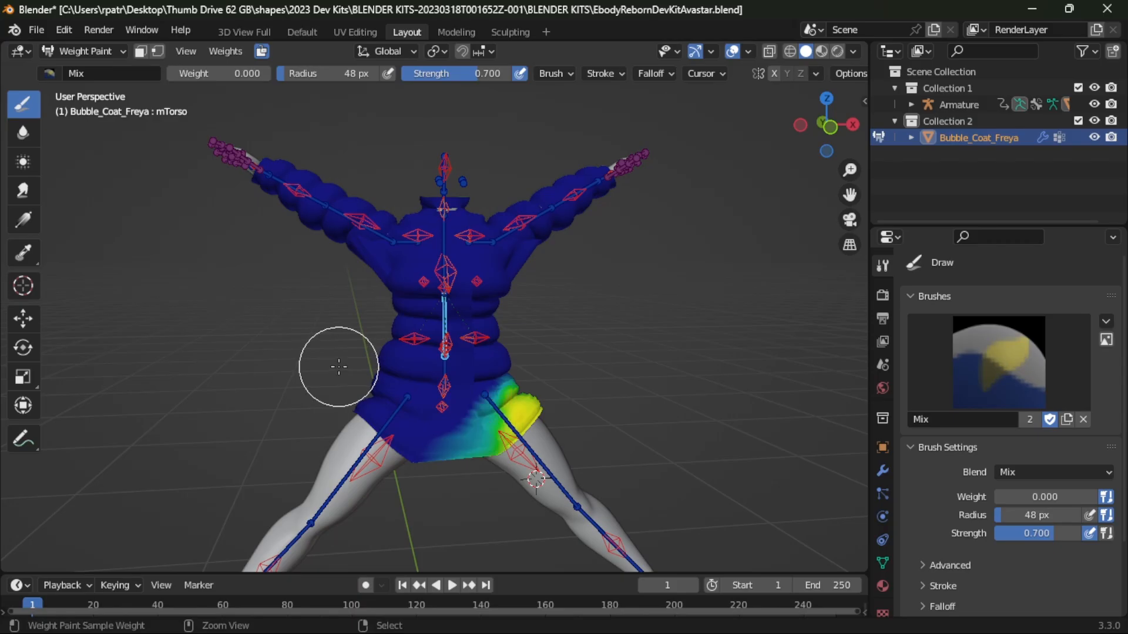
key(ctrl+z)
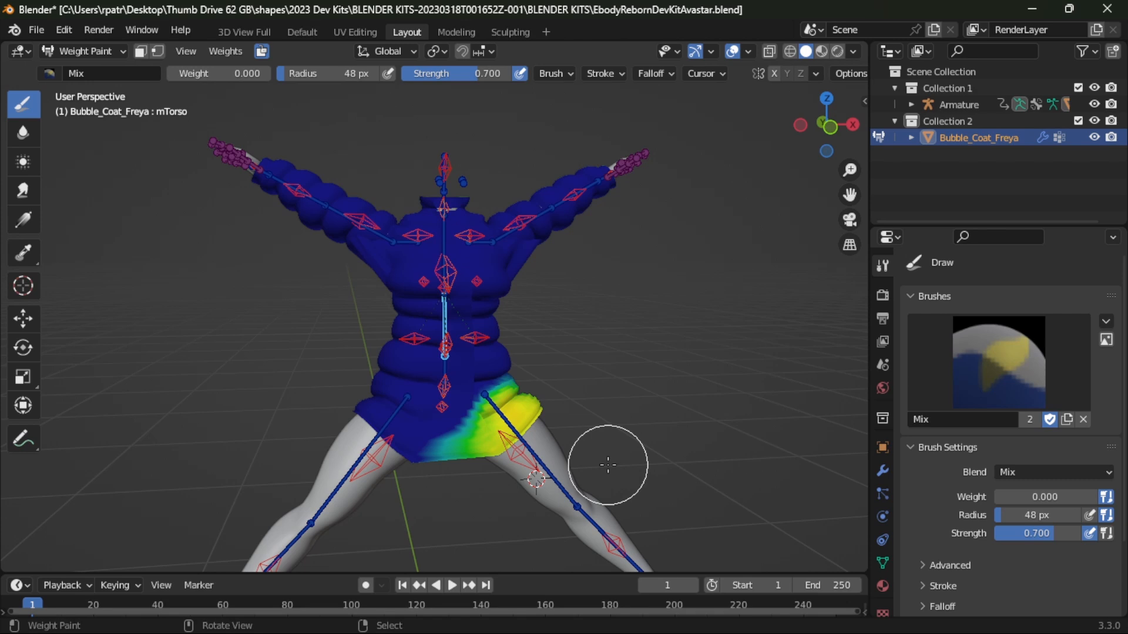
key(ctrl+z)
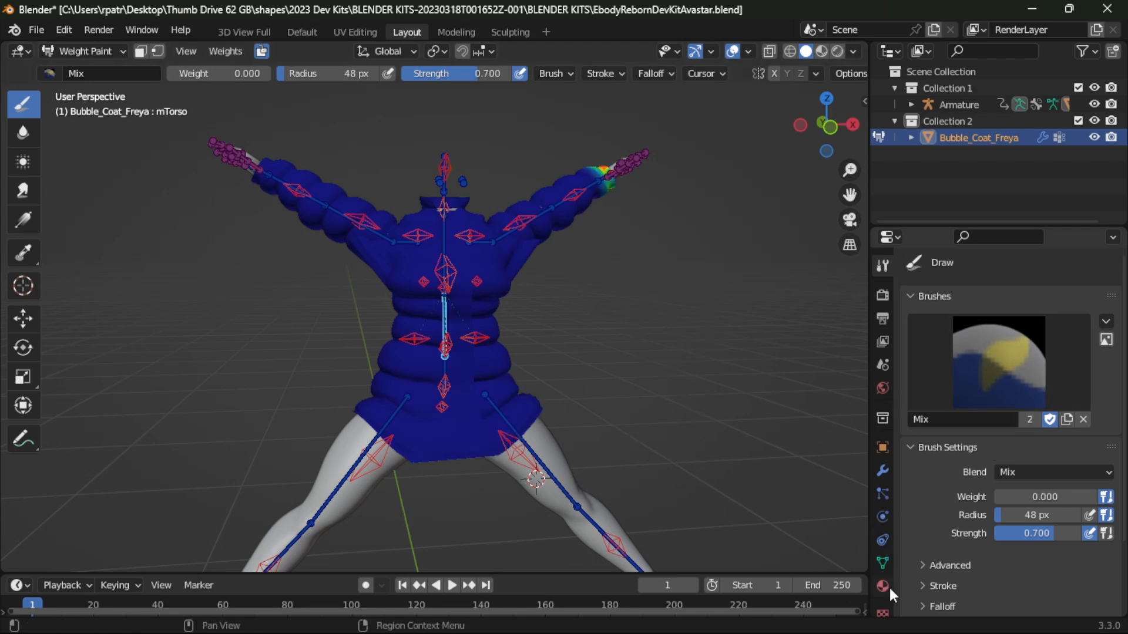
- Return to the coat's vertex groups and make L_UPPER_LEG the active group
click(882, 563)
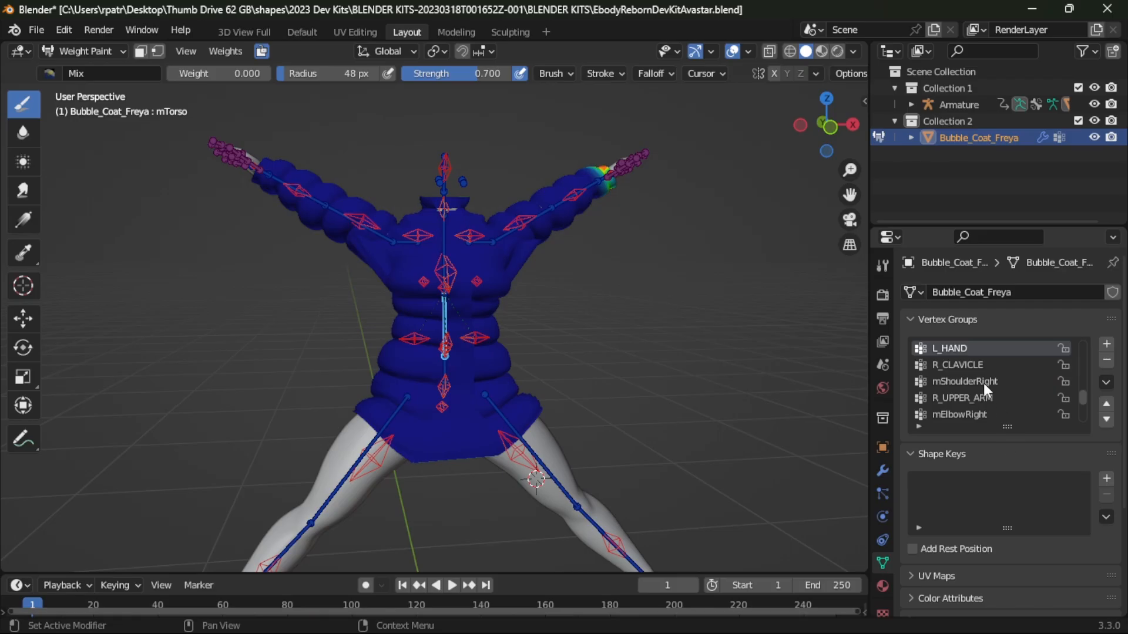
scroll(975, 379, down, 3)
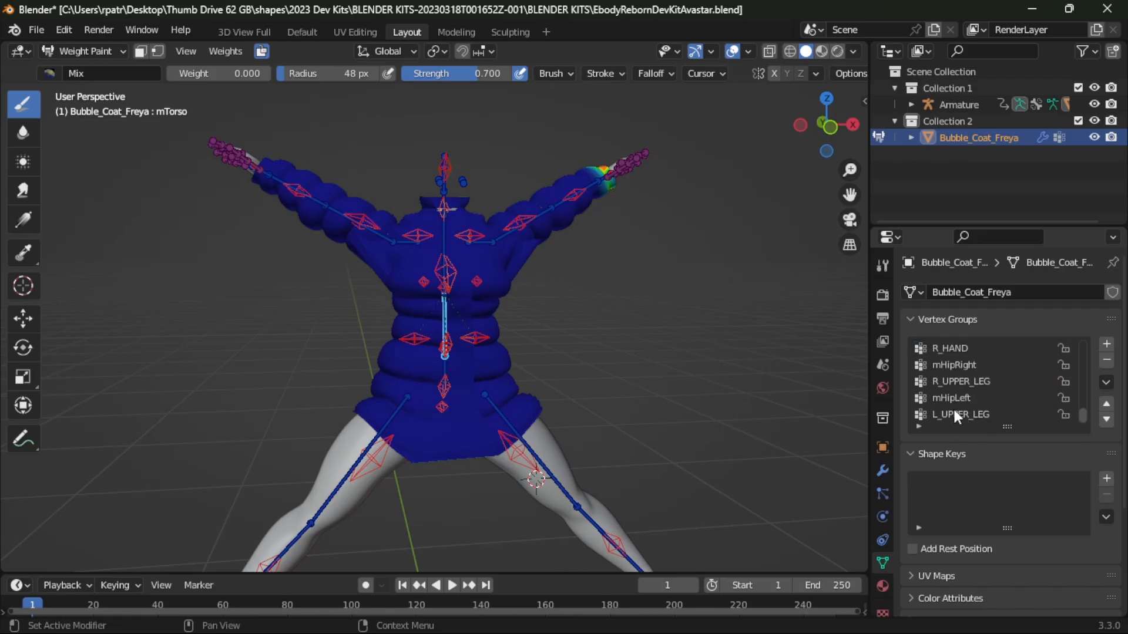
click(957, 414)
shift+middle_drag(453, 466, 448, 342)
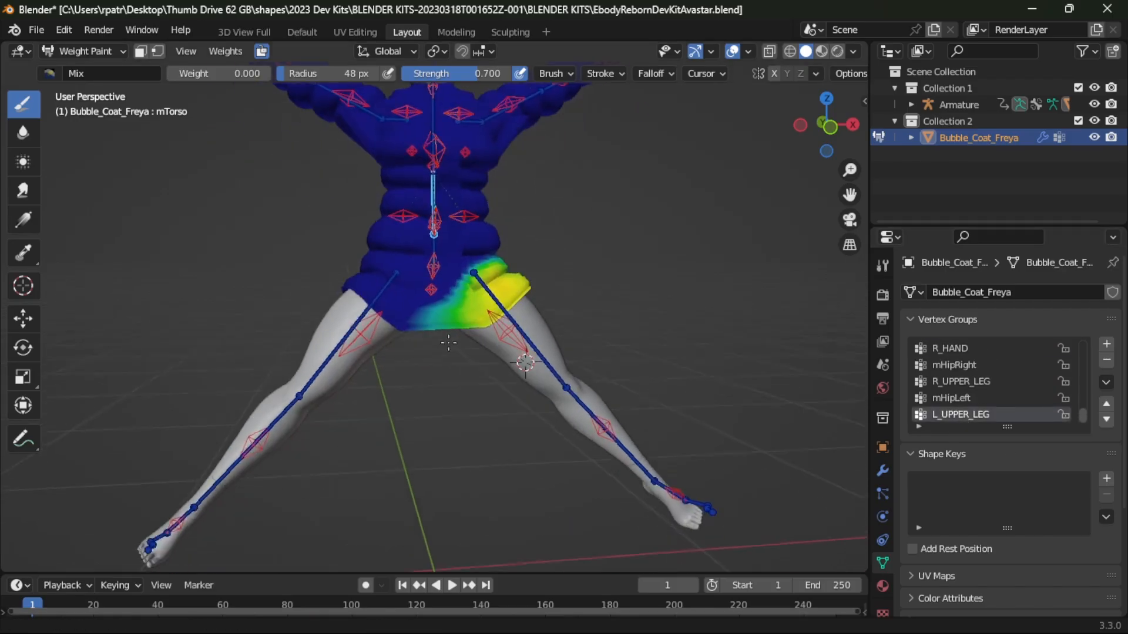
- Sort the coat's vertex groups by bone hierarchy and look through the list
click(1106, 383)
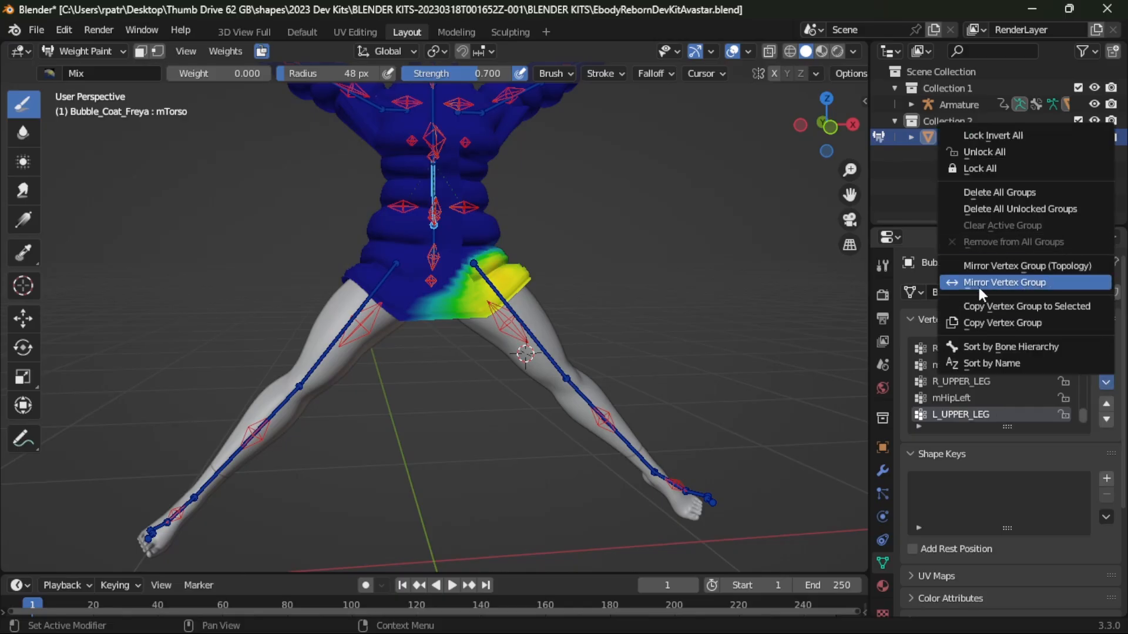
click(1017, 345)
scroll(992, 390, up, 12)
scroll(992, 386, down, 12)
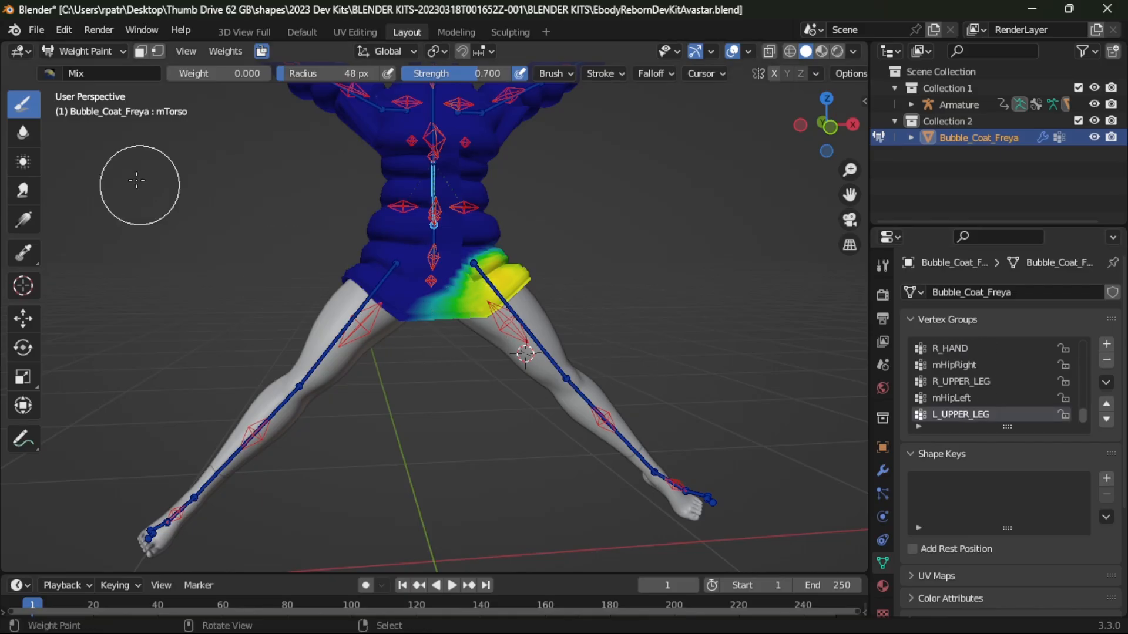
- Try blurring the L_UPPER_LEG weight transition across the coat's hem with the Blur brush, and undo the strokes
click(23, 133)
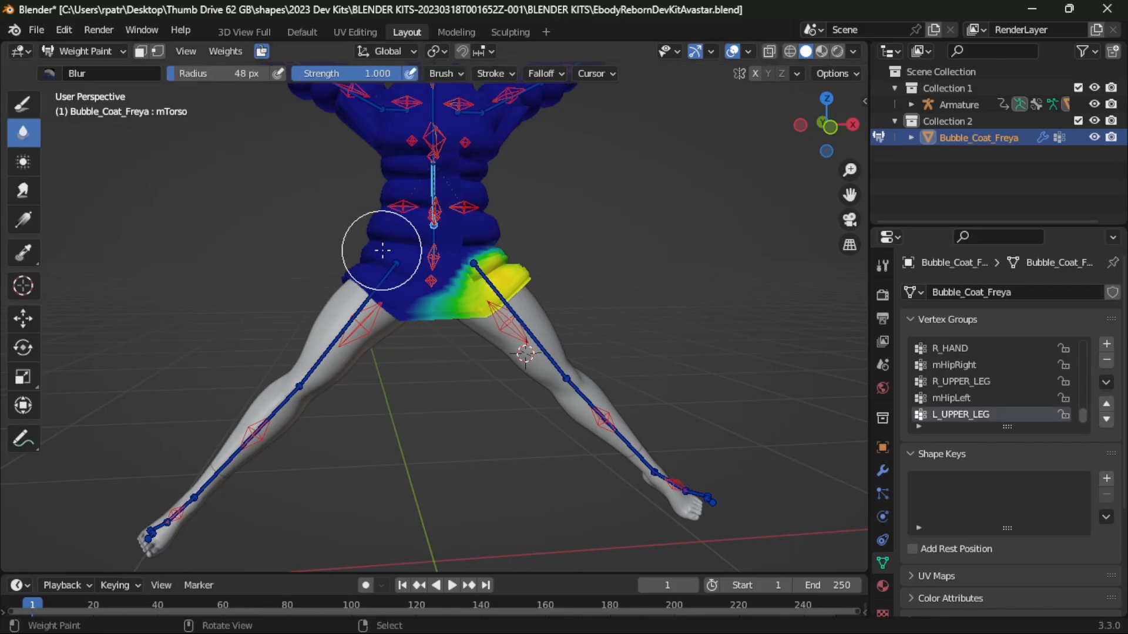
mouse_move(463, 260)
mouse_down()
mouse_move(478, 239)
mouse_move(403, 315)
mouse_up()
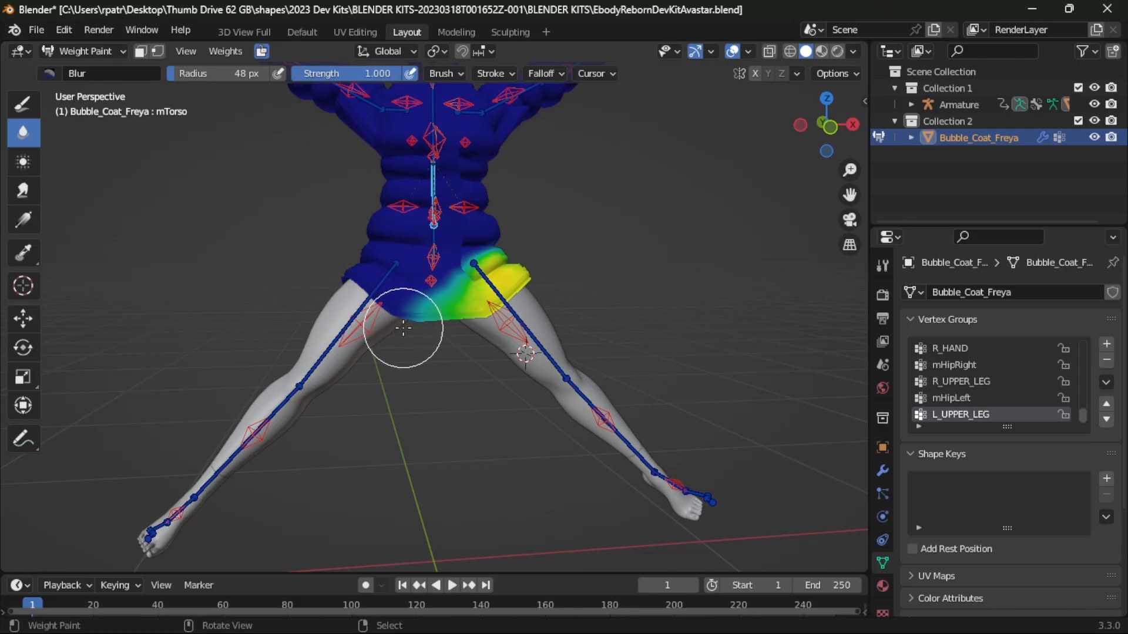
mouse_move(391, 334)
mouse_down()
mouse_move(438, 290)
mouse_move(379, 339)
mouse_up()
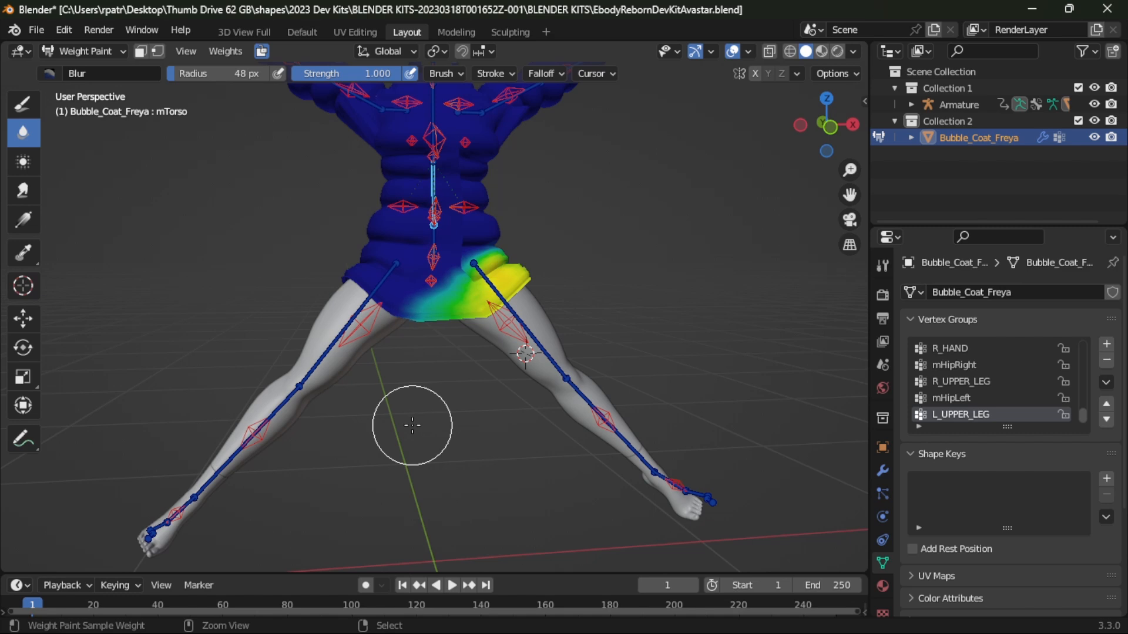
key(ctrl+z)
key(ctrl+z)
key(ctrl+z)
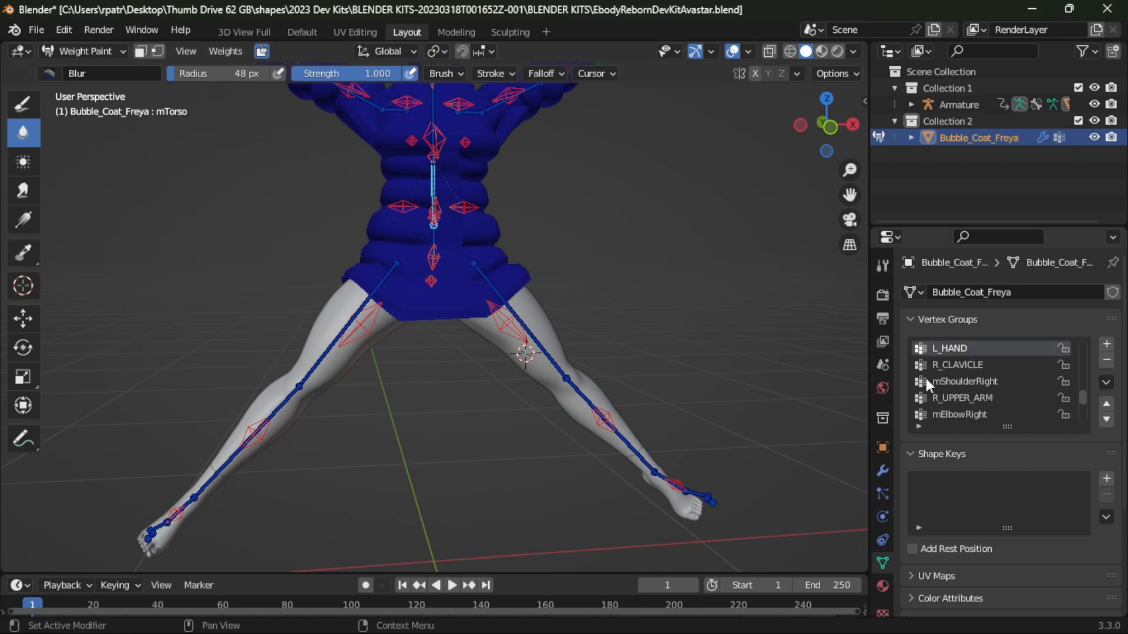
- Make L_UPPER_LEG the coat's active vertex group and apply the Smooth weights operation
scroll(926, 381, down, 5)
click(948, 414)
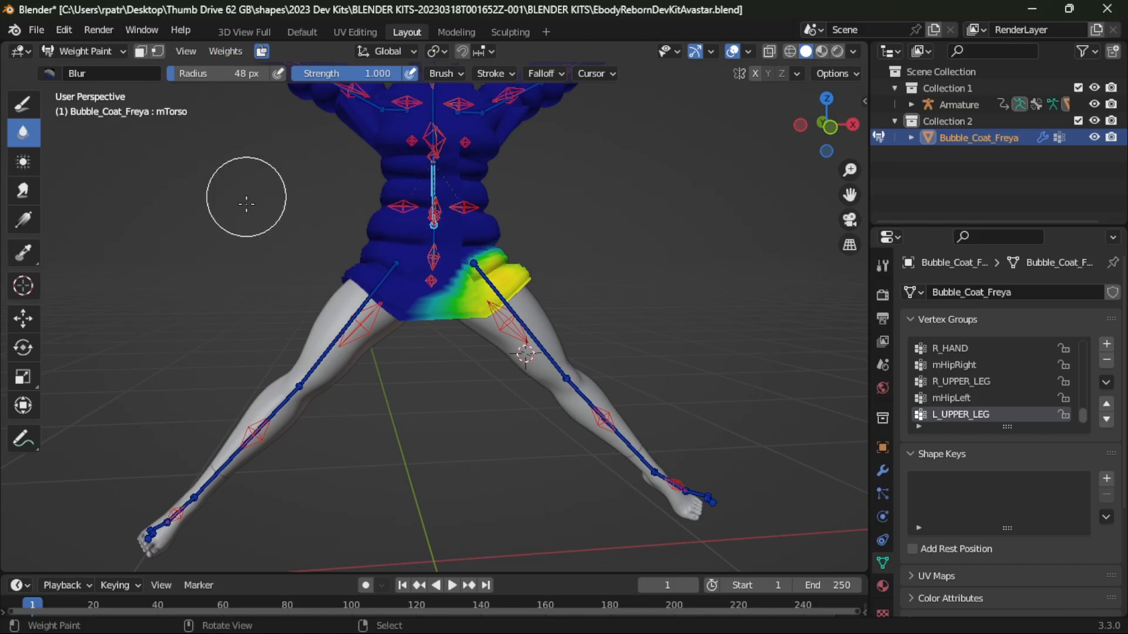
scroll(246, 203, down, 4)
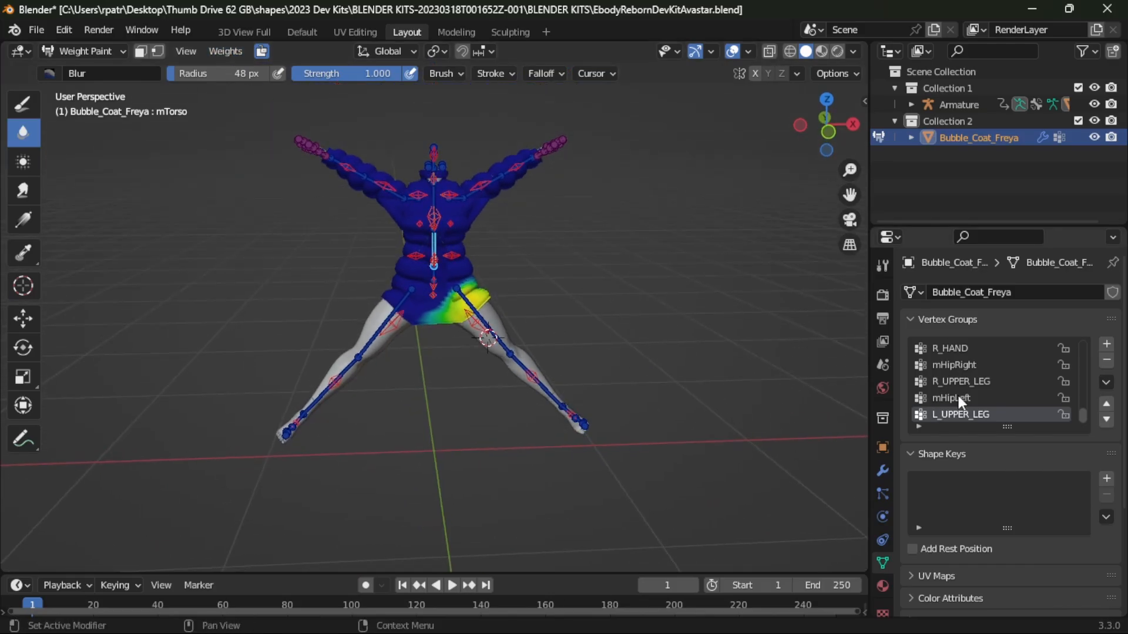
click(228, 53)
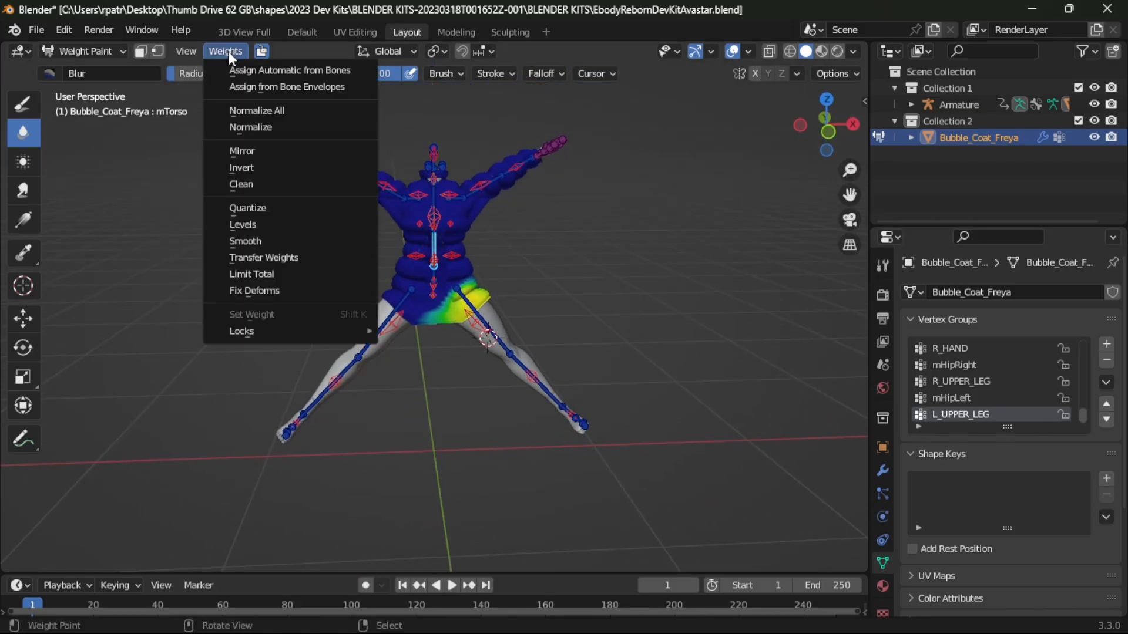
click(250, 242)
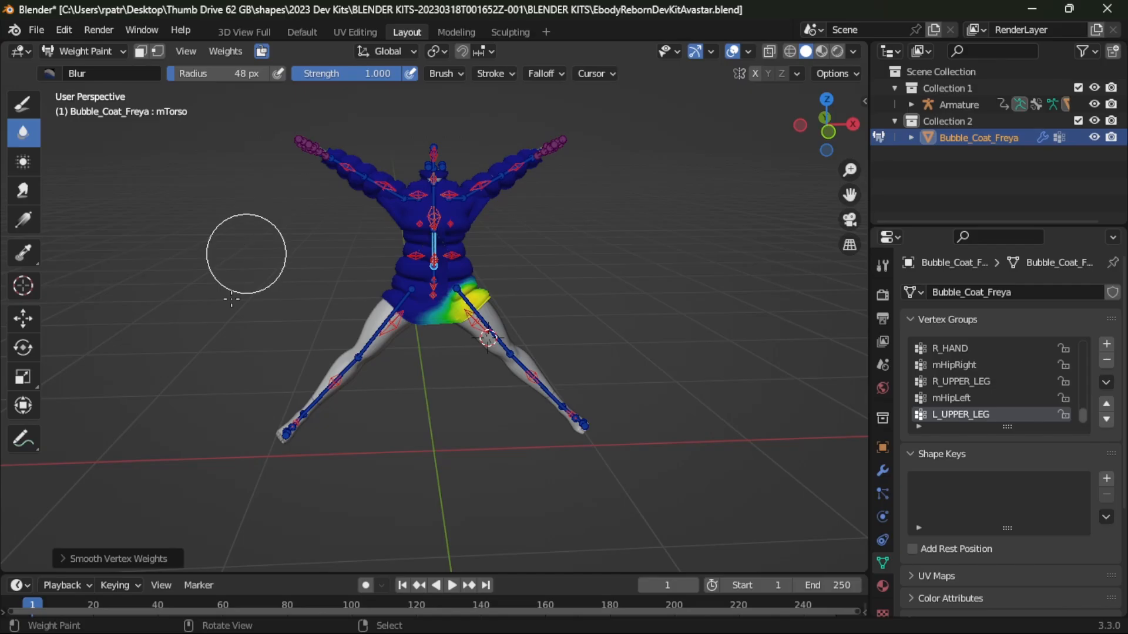
- Set the Smooth Vertex Weights operation to the All Groups subset with 5 iterations
click(63, 558)
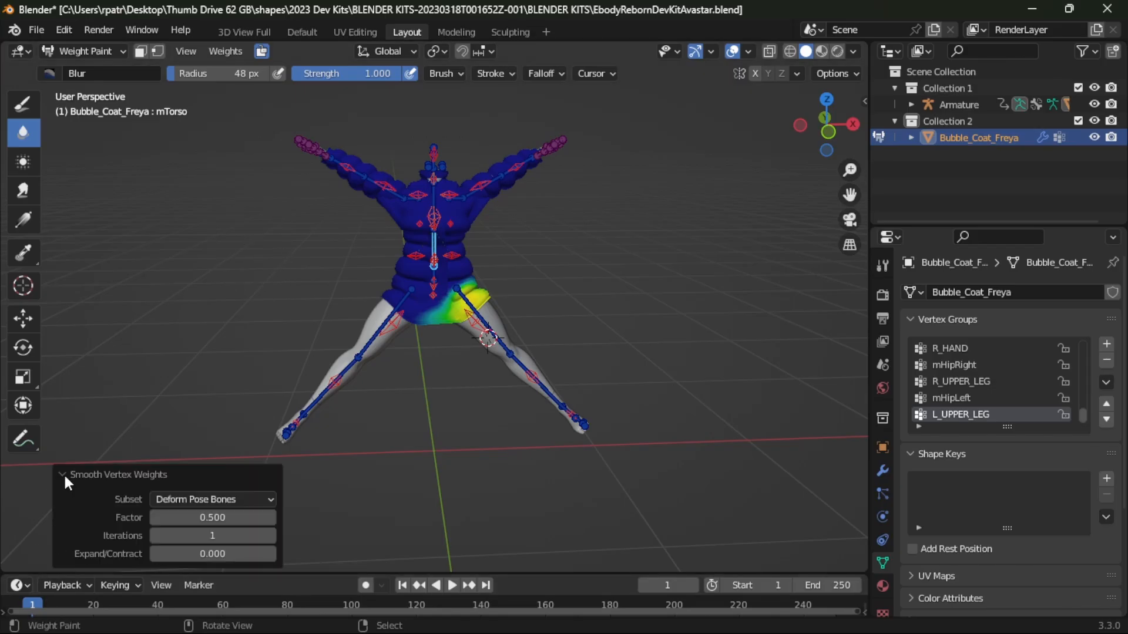
click(255, 499)
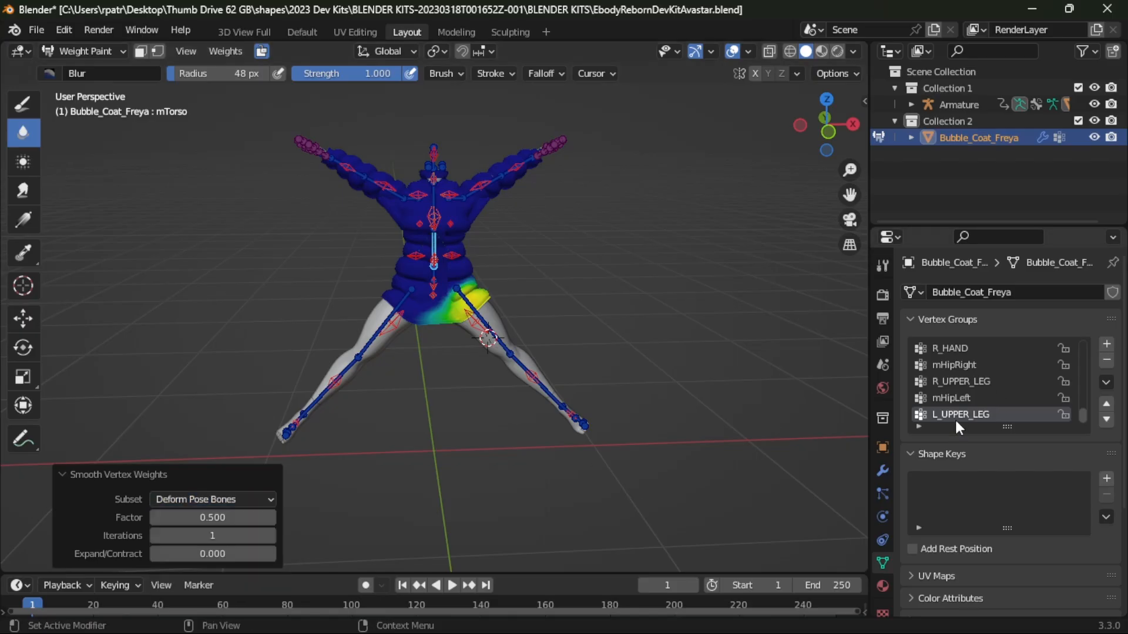
click(269, 499)
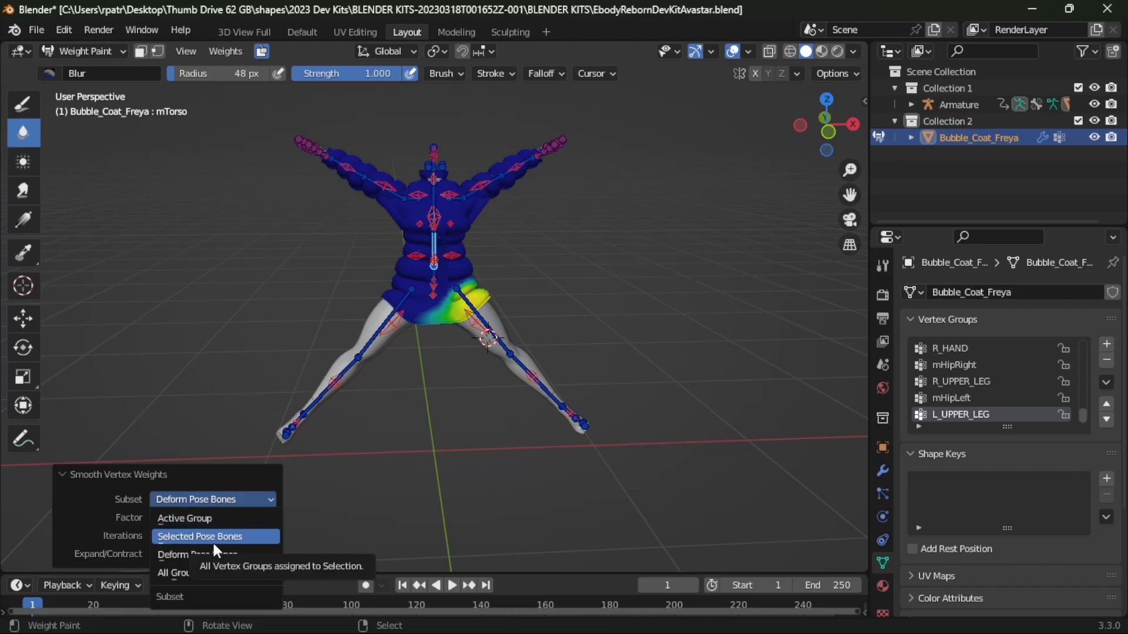
click(170, 574)
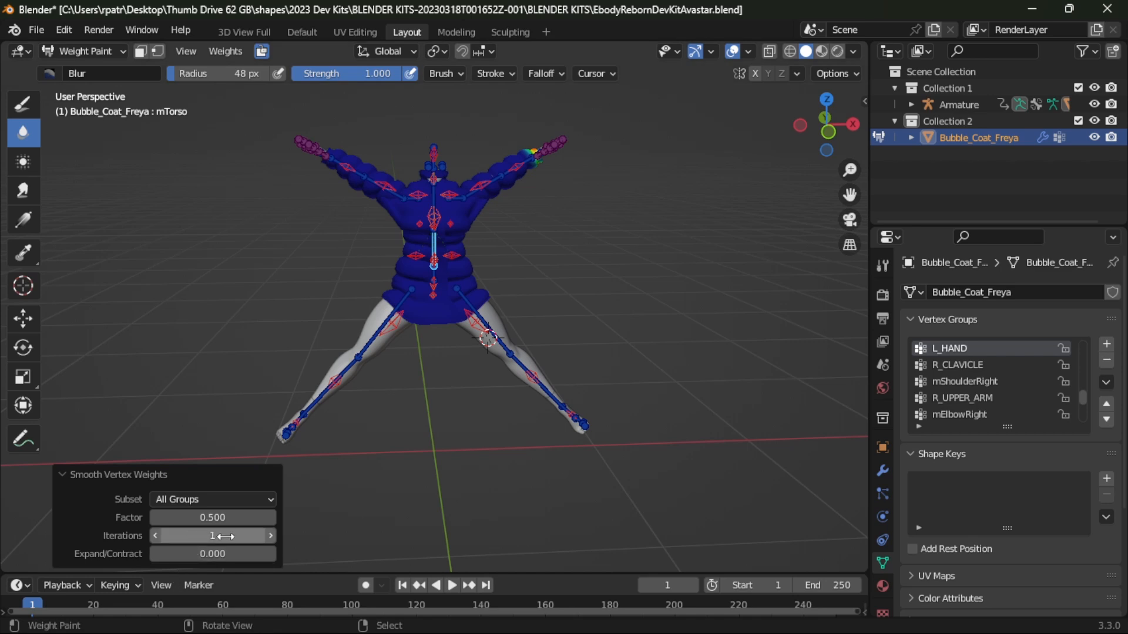
click(271, 535)
click(270, 534)
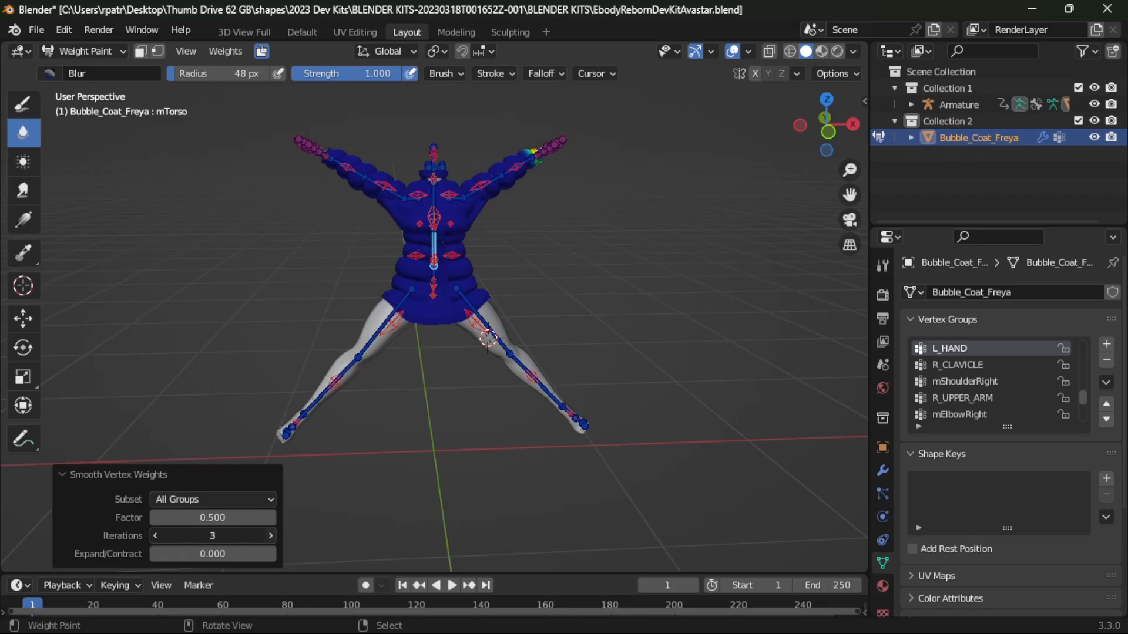
click(270, 535)
click(270, 534)
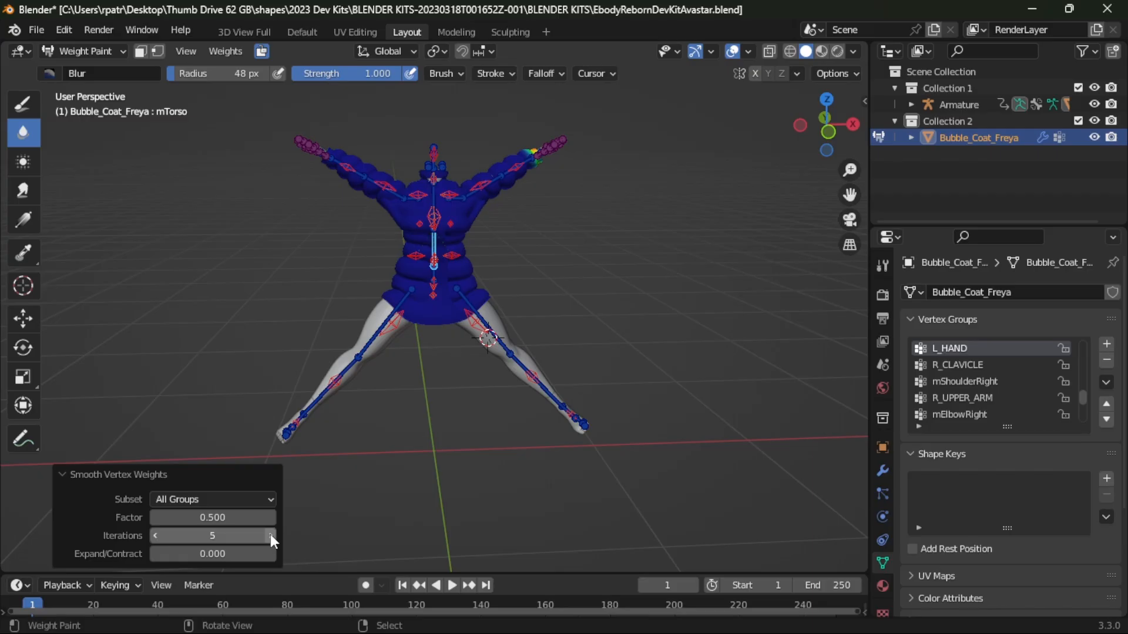
click(62, 474)
- Examine the smoothed hem weights of the L_UPPER_LEG, mHipLeft, R_UPPER_LEG and mHipRight groups, plus the R_HAND group
scroll(963, 406, down, 6)
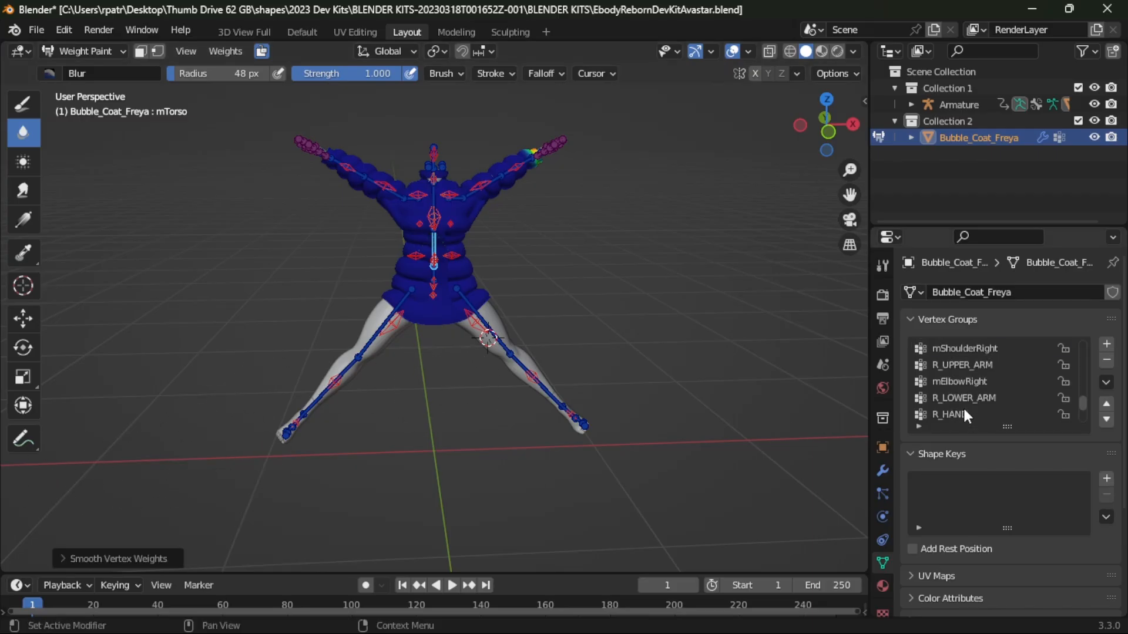
click(962, 414)
scroll(700, 411, up, 5)
middle_drag(700, 410, 695, 372)
click(948, 395)
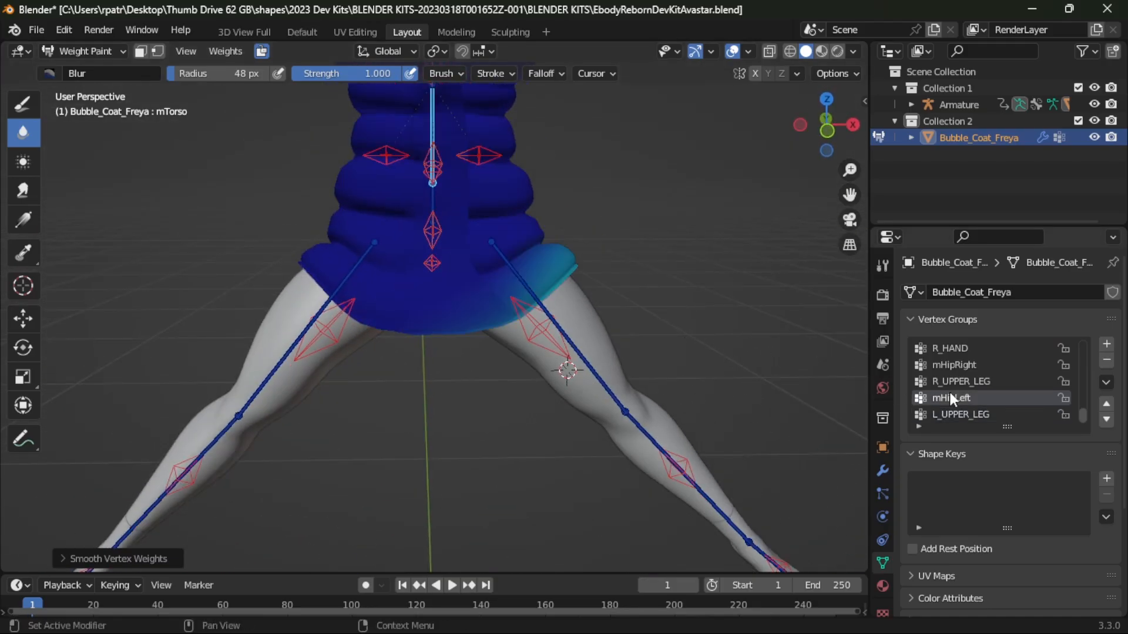
click(959, 381)
click(952, 364)
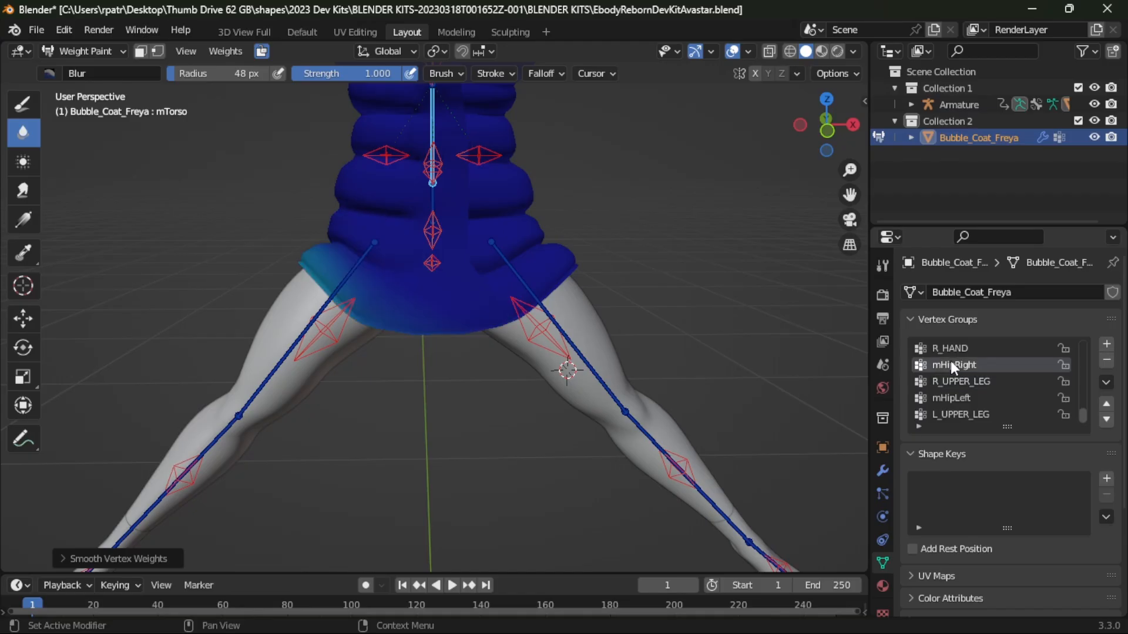
click(947, 349)
- Make CHEST the active vertex group and examine its weights across the coat's upper body
scroll(970, 378, up, 5)
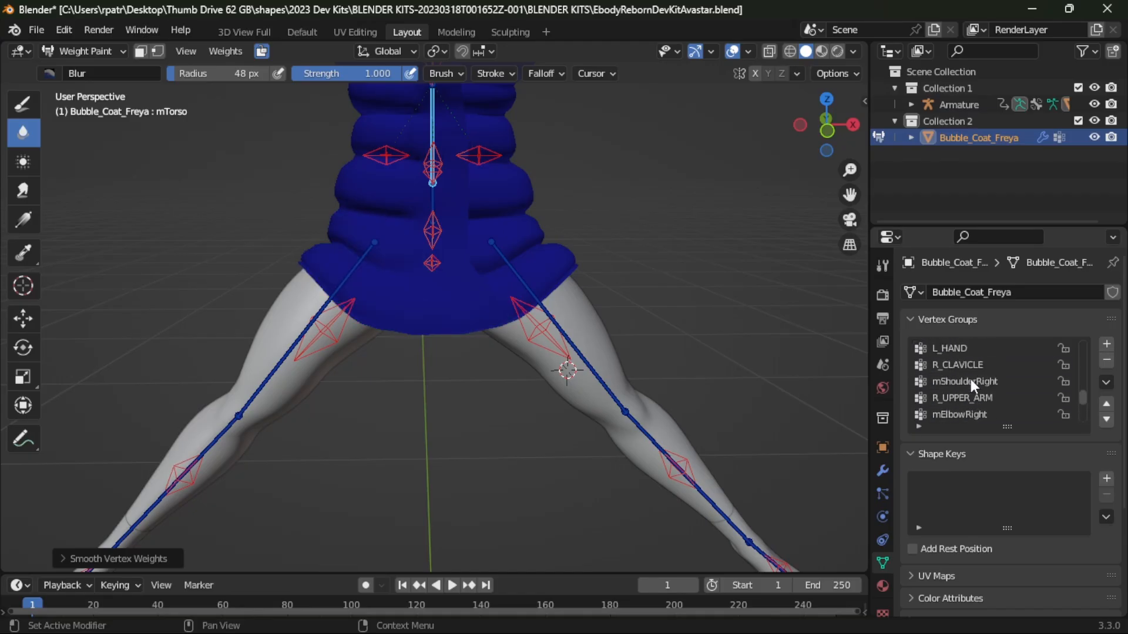
scroll(971, 379, up, 3)
scroll(970, 379, up, 7)
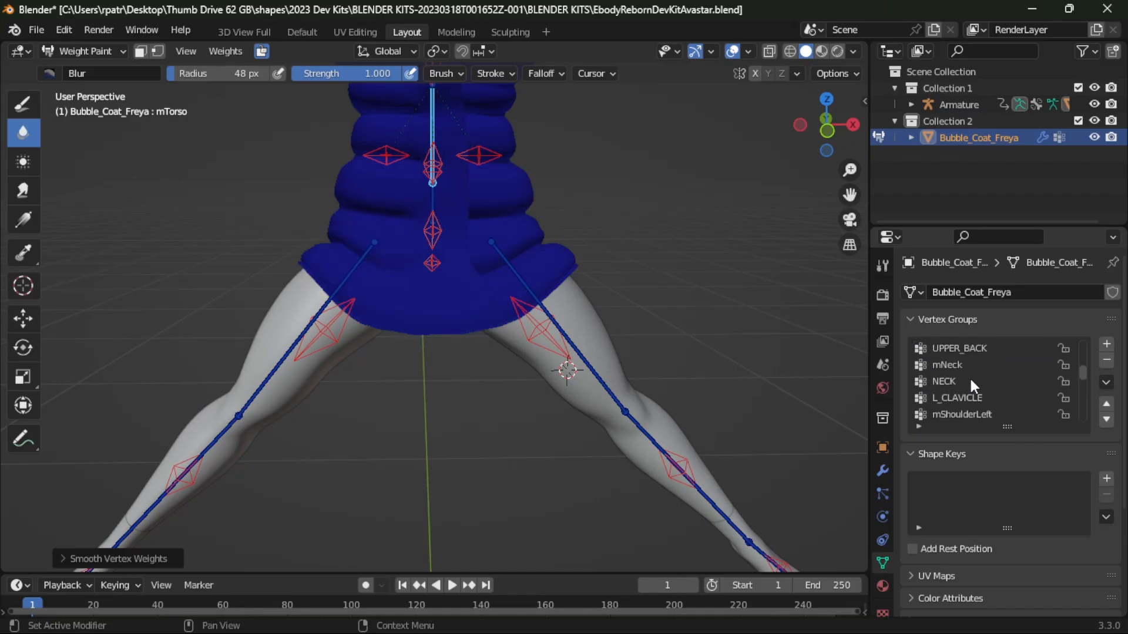
double_click(961, 381)
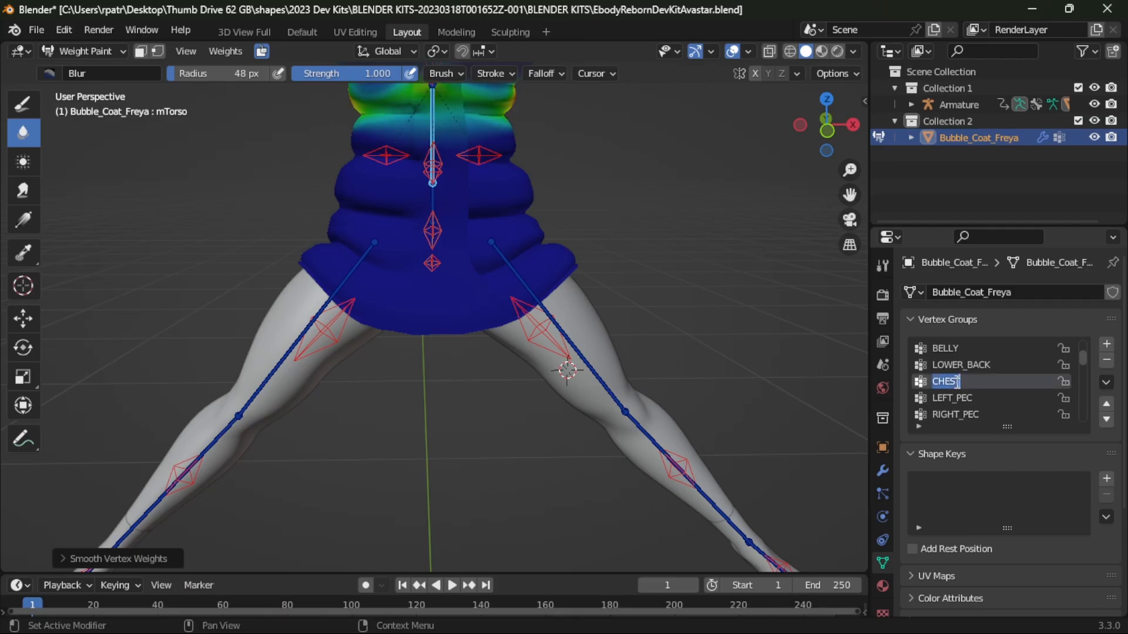
key(Return)
scroll(579, 277, down, 4)
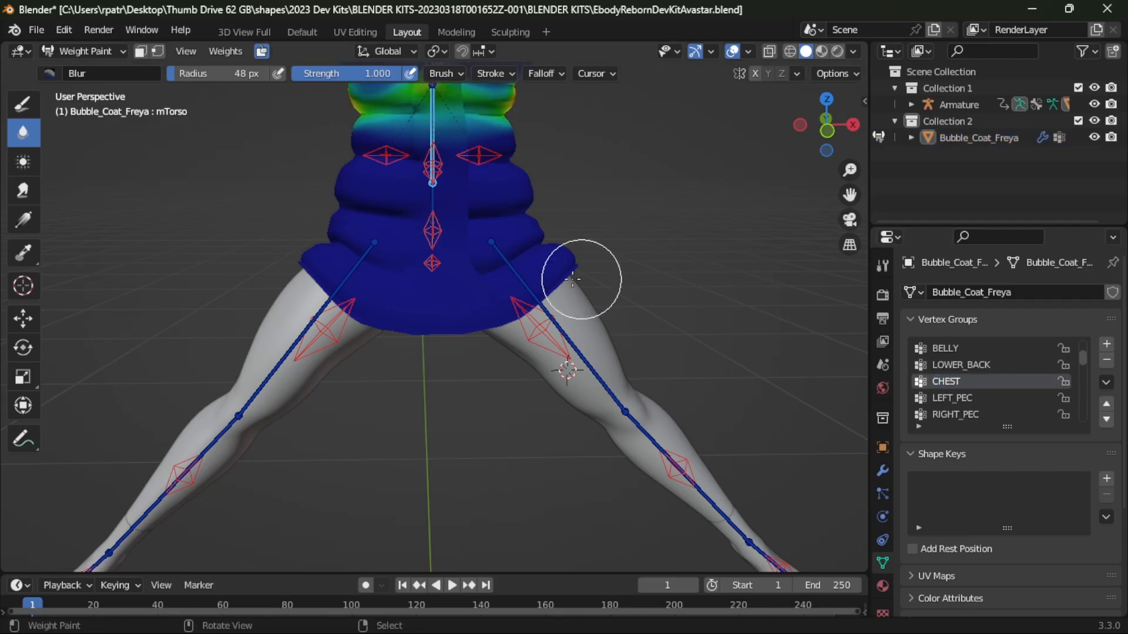
scroll(587, 265, up, 1)
scroll(608, 259, down, 1)
middle_drag(608, 259, 593, 329)
scroll(611, 235, up, 3)
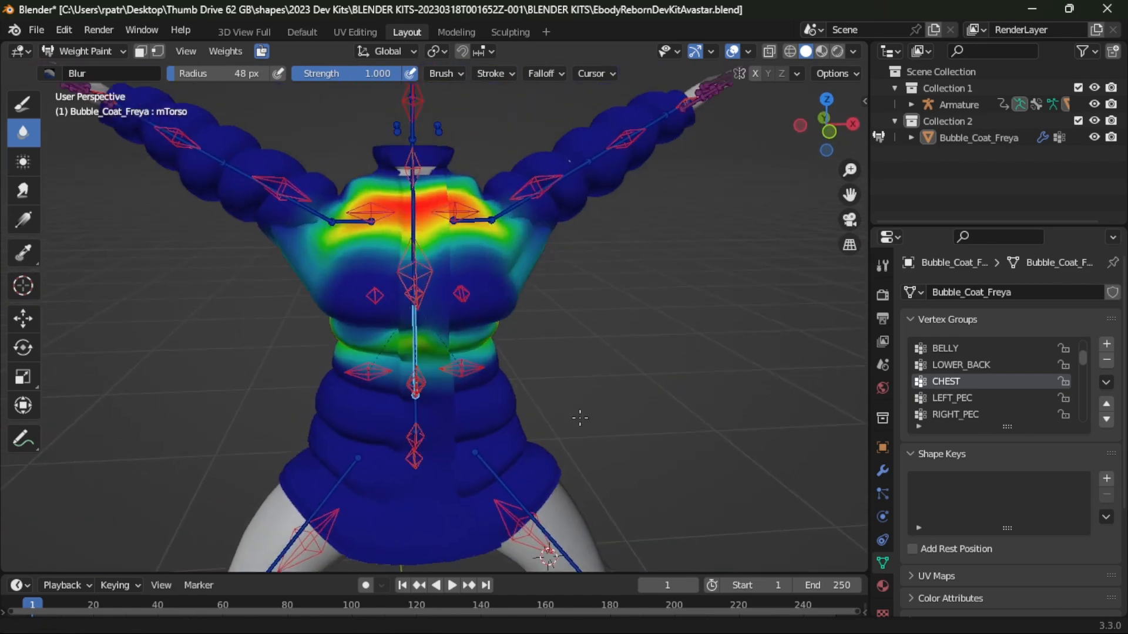
scroll(586, 398, up, 2)
mouse_move(586, 397)
middle_down()
mouse_move(567, 372)
mouse_move(486, 347)
mouse_move(441, 352)
mouse_move(516, 358)
mouse_move(581, 379)
mouse_move(694, 377)
mouse_move(606, 389)
mouse_move(620, 345)
mouse_move(611, 382)
mouse_move(607, 370)
middle_up()
scroll(609, 371, down, 3)
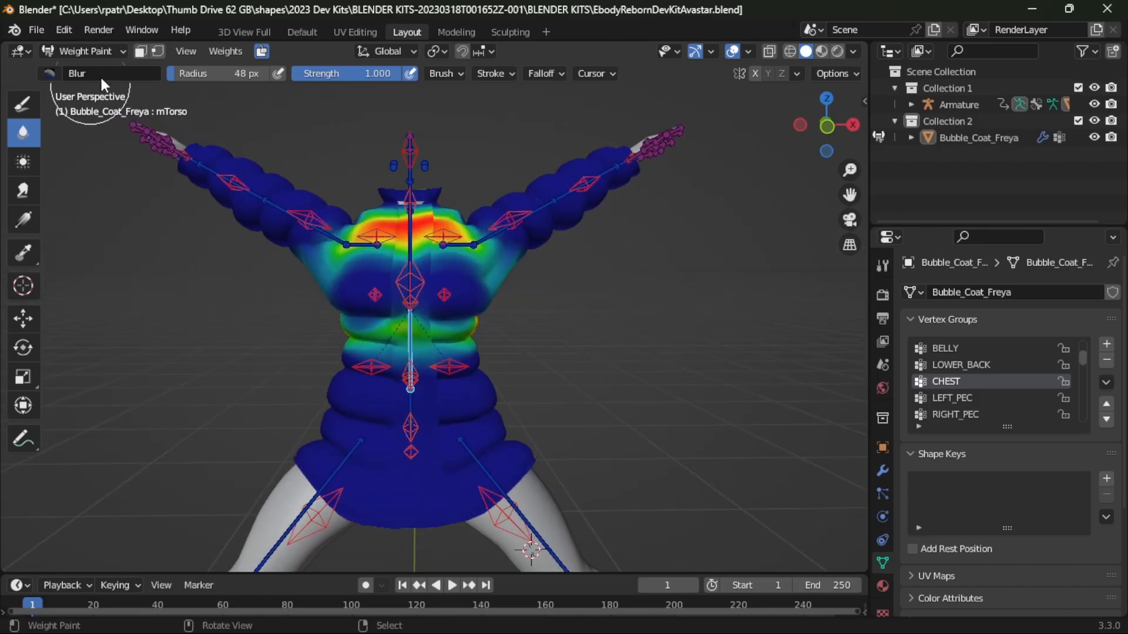
- Switch the coat from Weight Paint to Object Mode and inspect its posed shape
click(122, 47)
click(91, 71)
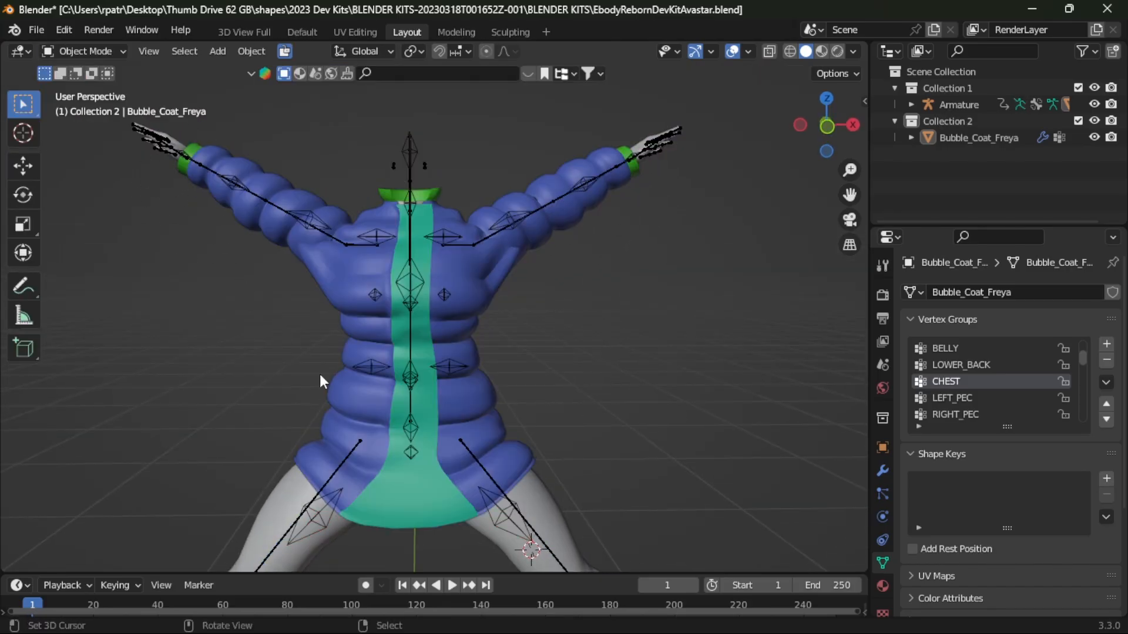
middle_drag(319, 375, 478, 368)
scroll(478, 368, down, 3)
scroll(478, 369, up, 2)
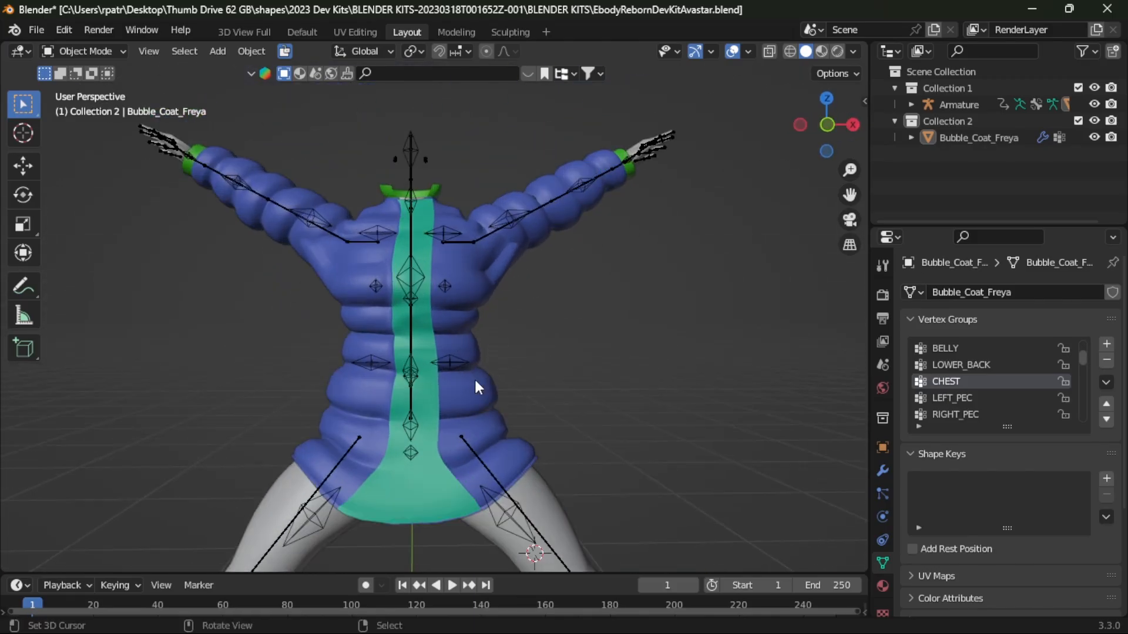
mouse_move(252, 324)
middle_down()
mouse_move(222, 328)
mouse_move(255, 323)
middle_up()
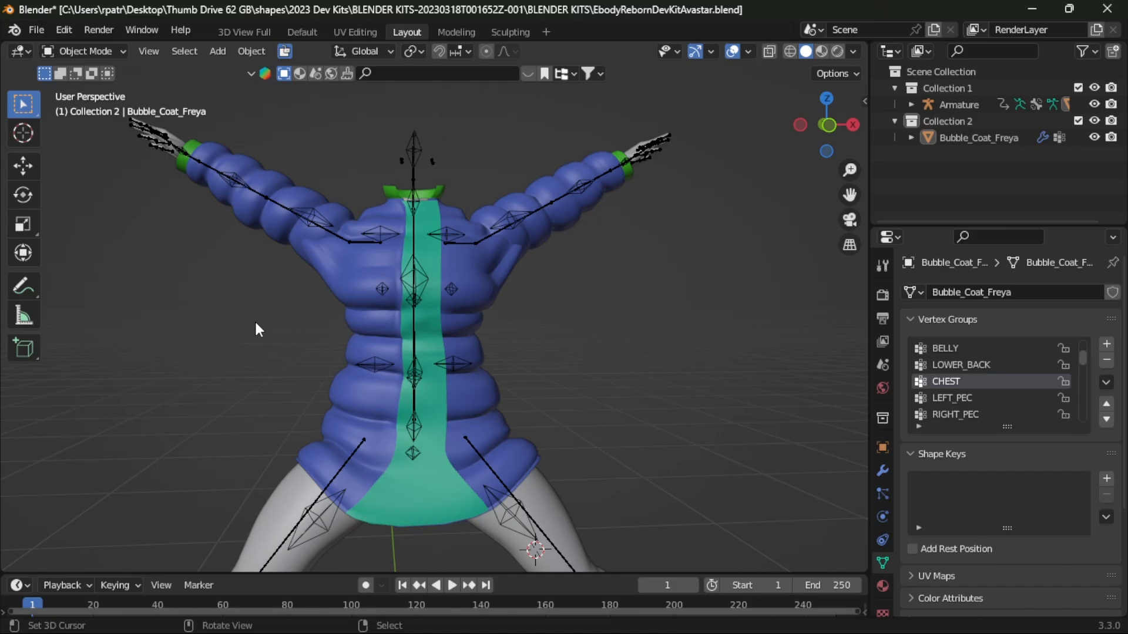
- Put the coat in Edit Mode and enable its Armature modifier's Edit Mode and On Cage display
click(335, 277)
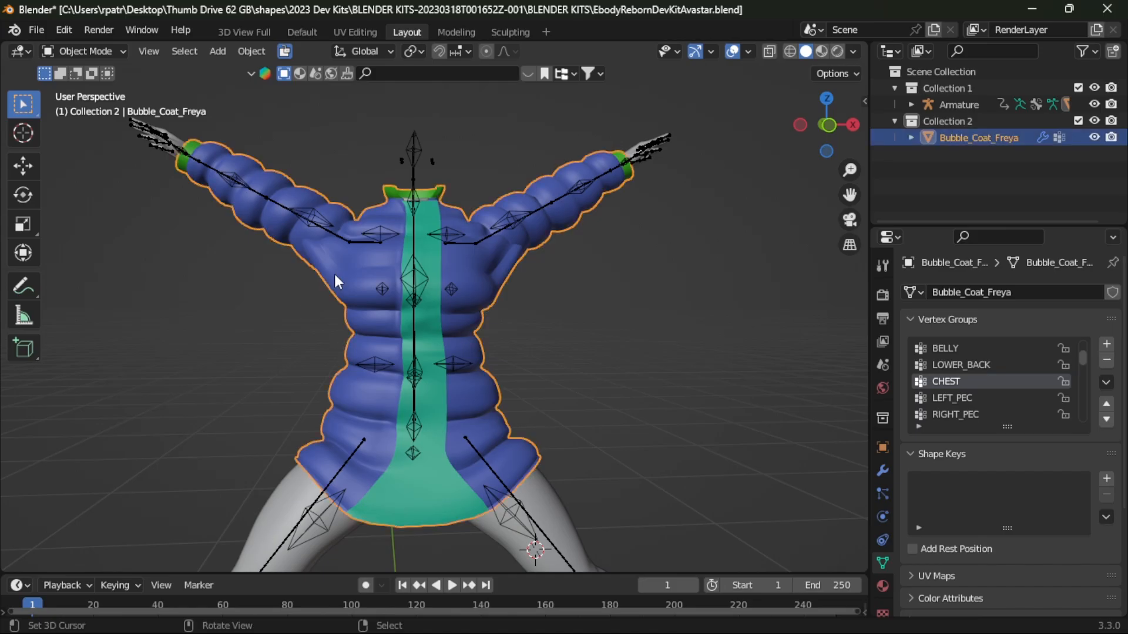
key(Tab)
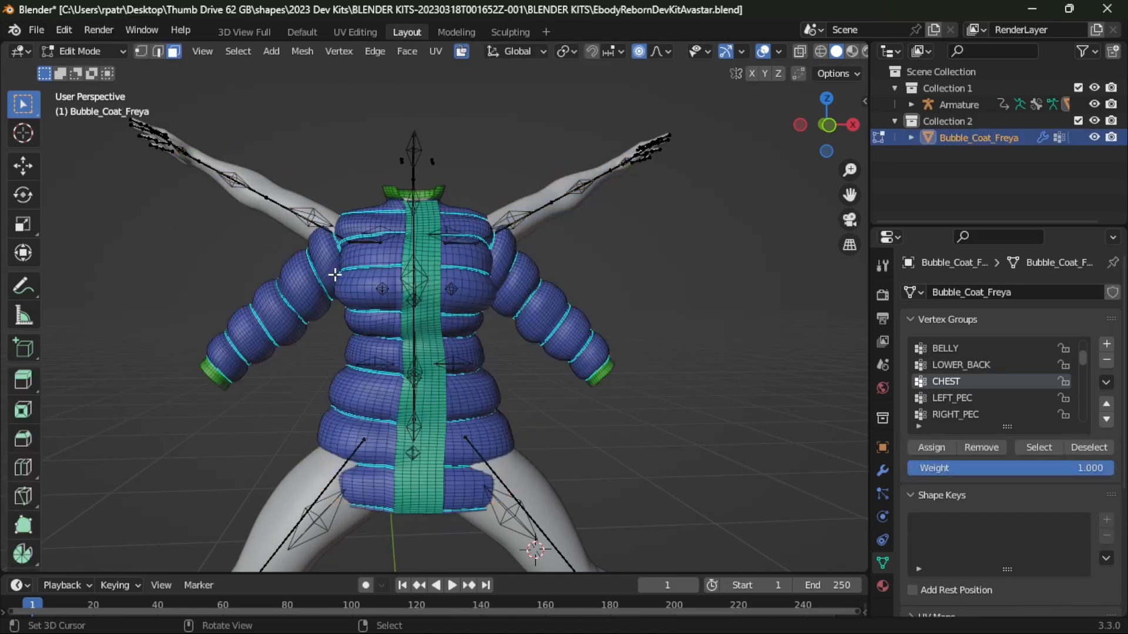
scroll(412, 296, down, 3)
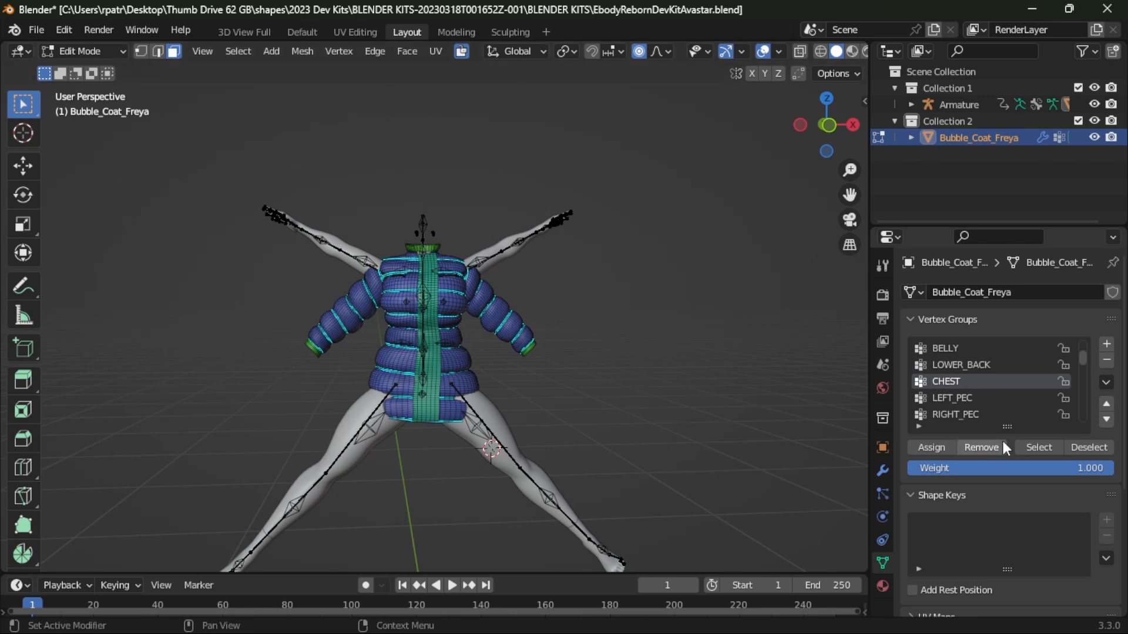
click(882, 473)
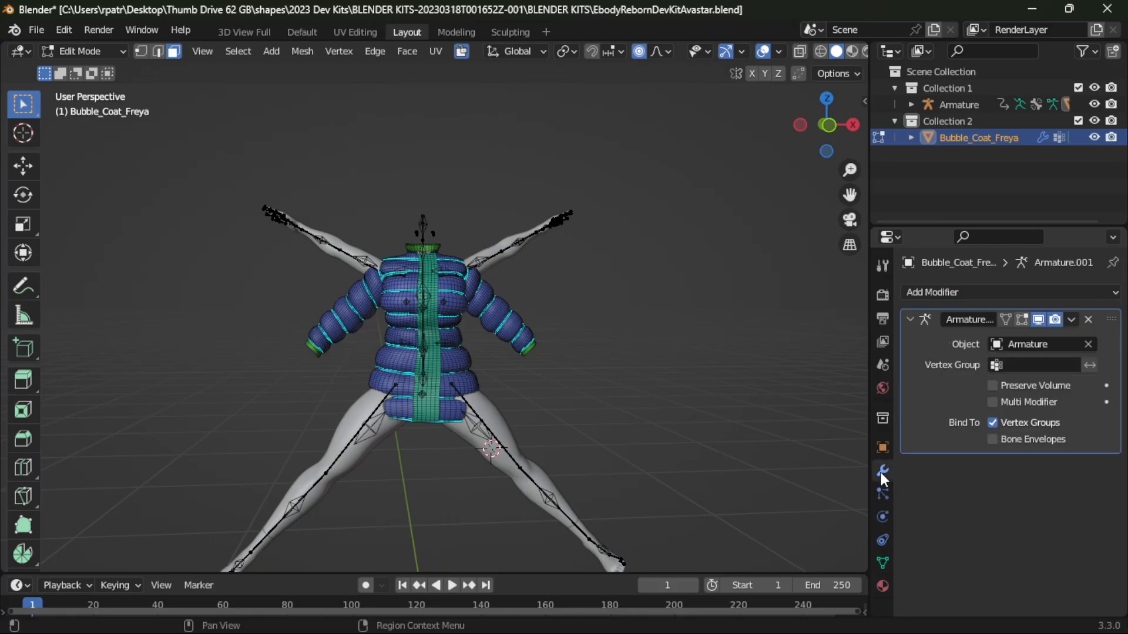
click(1022, 320)
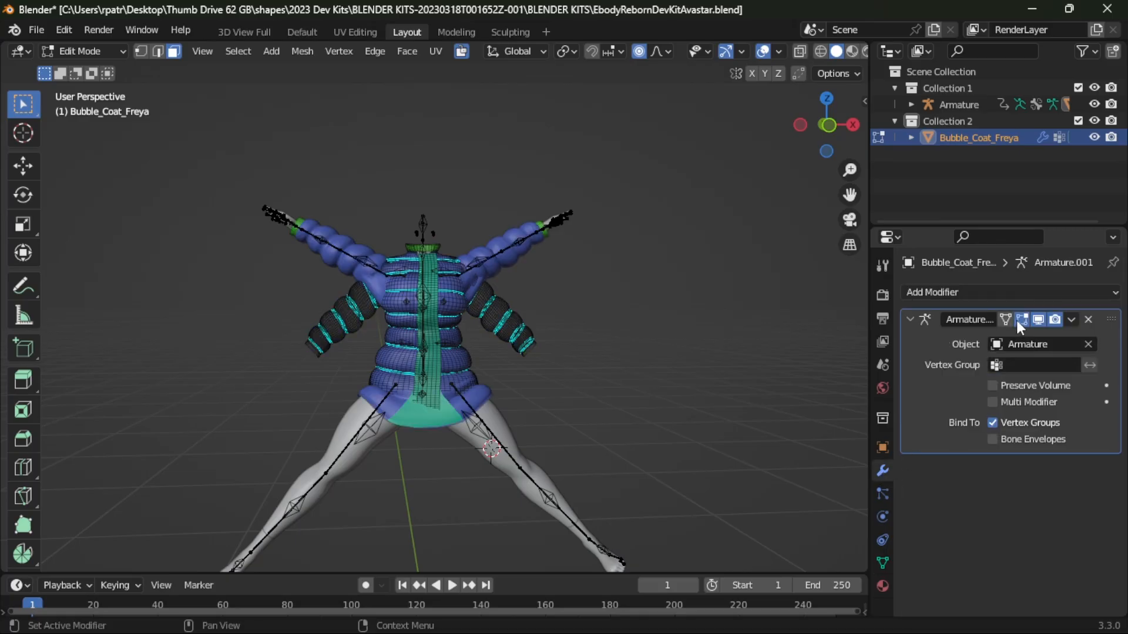
click(1004, 319)
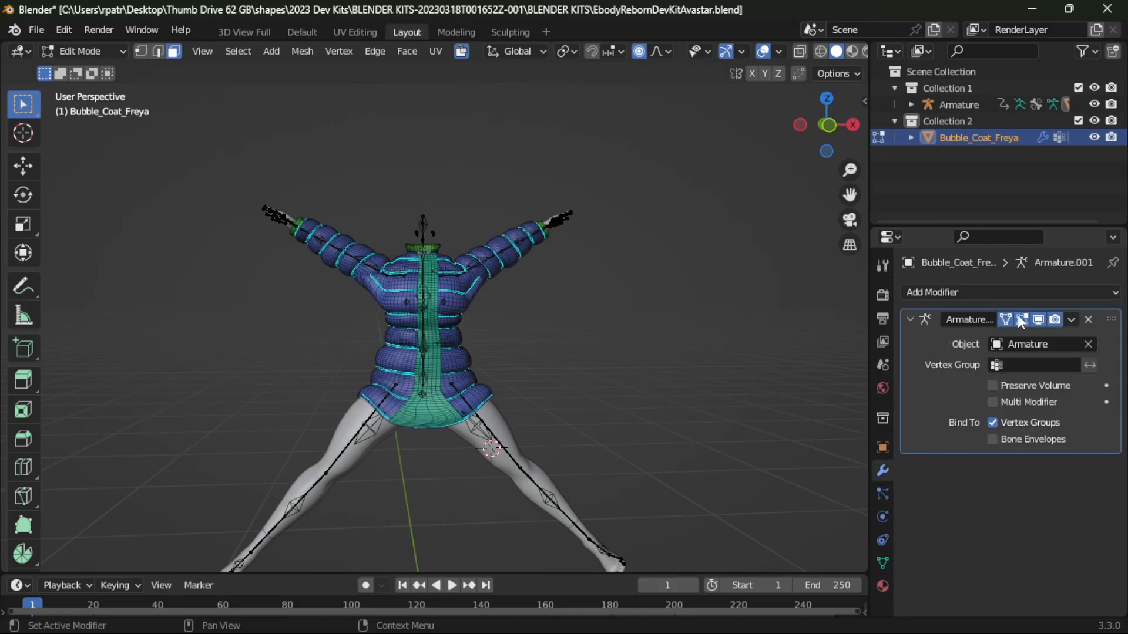
scroll(460, 322, up, 6)
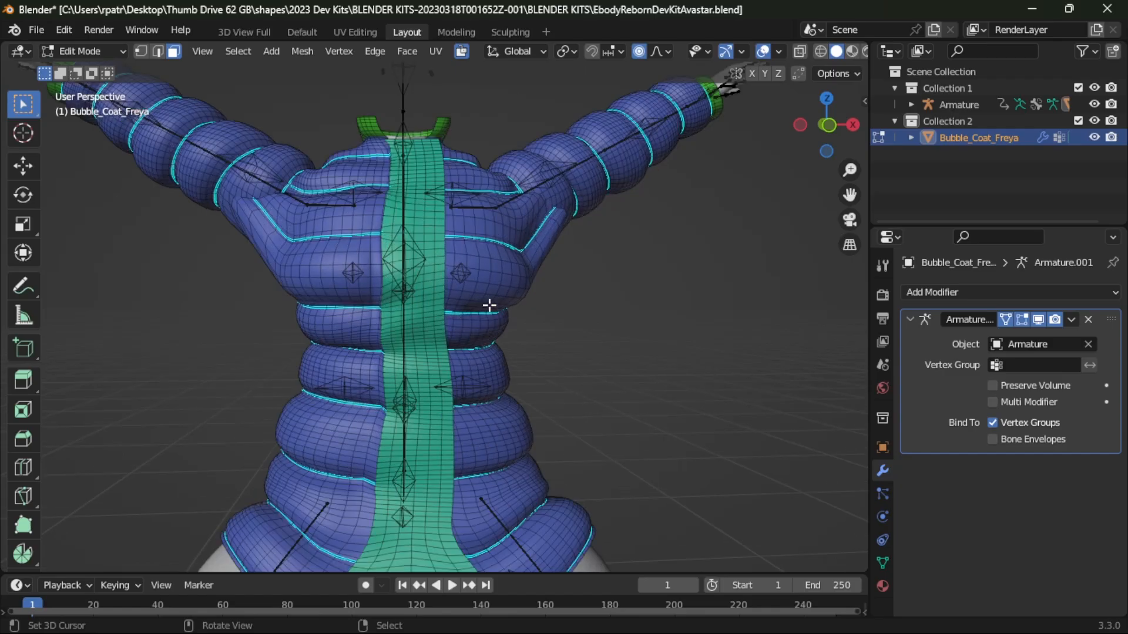
scroll(639, 364, down, 6)
middle_drag(639, 365, 599, 310)
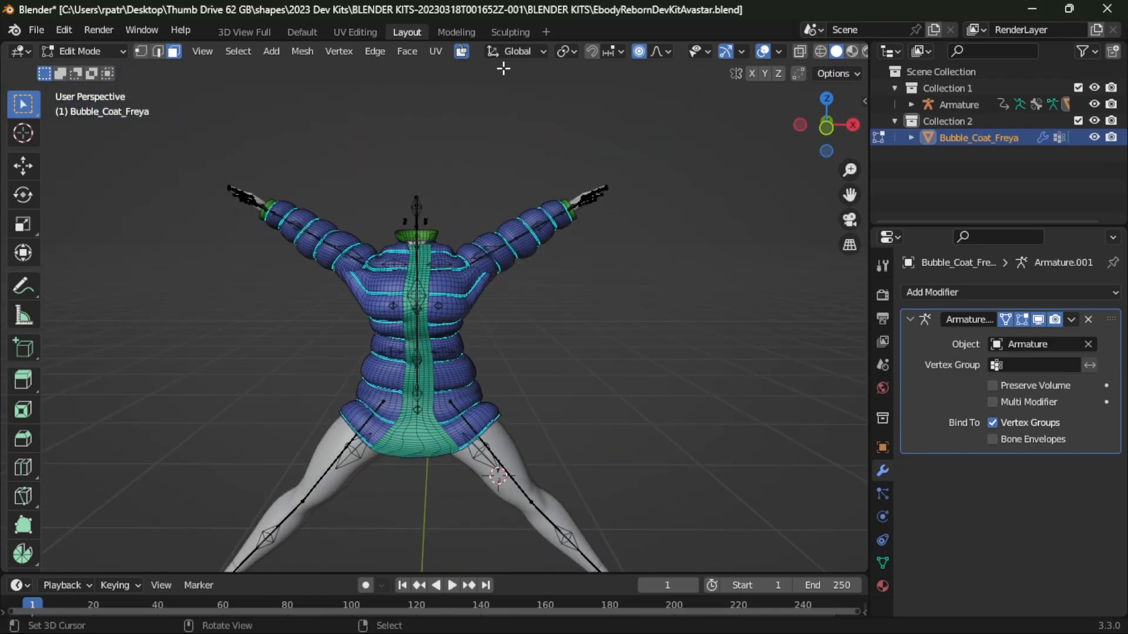
- In the UV Editing workspace, change the image area to a UV Editor and enable UV sync selection for the coat
click(354, 33)
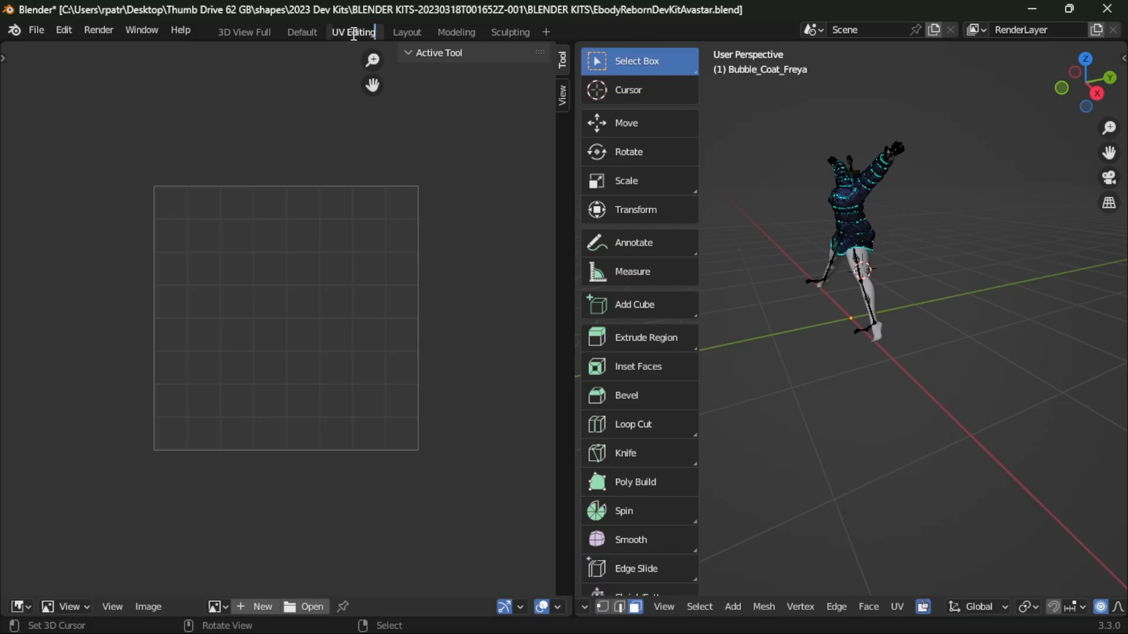
key(Escape)
click(821, 335)
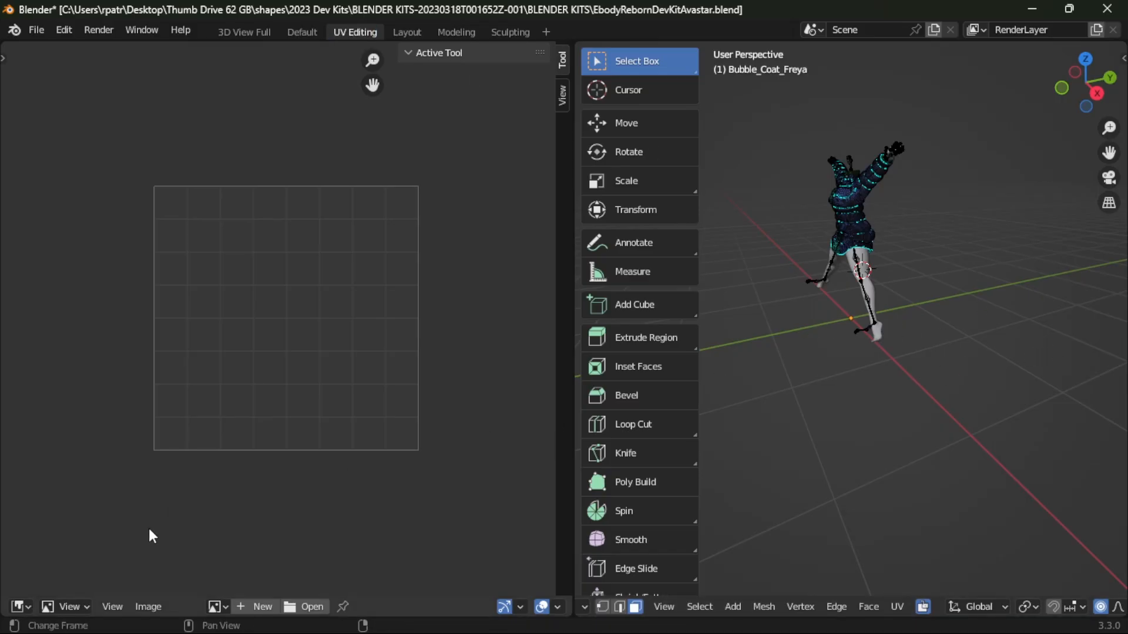
click(20, 608)
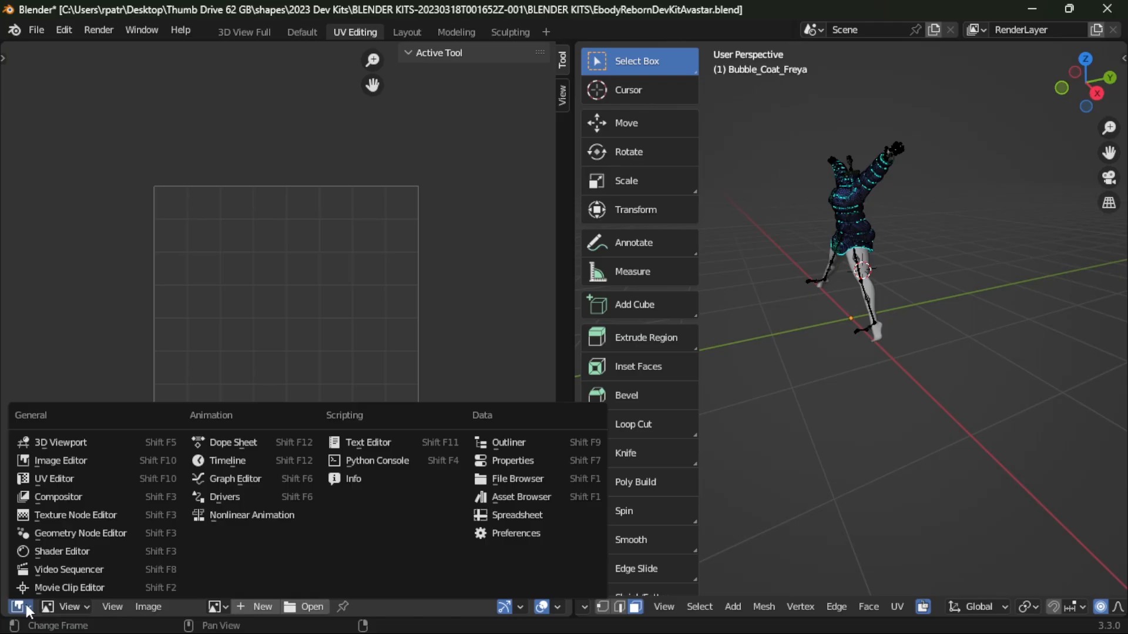
click(36, 479)
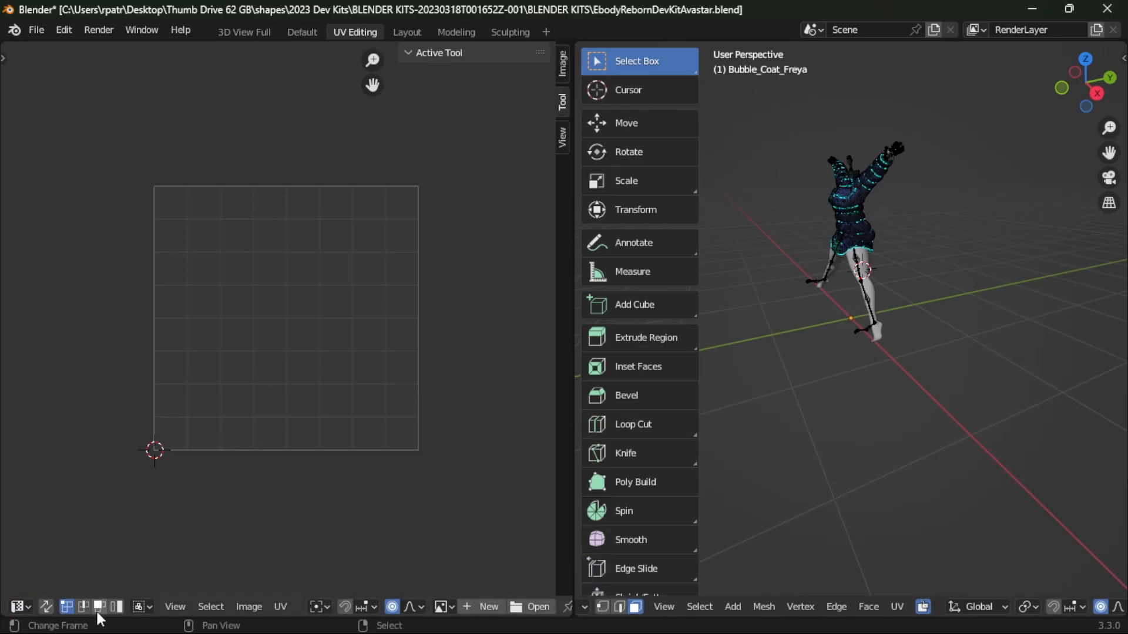
click(46, 606)
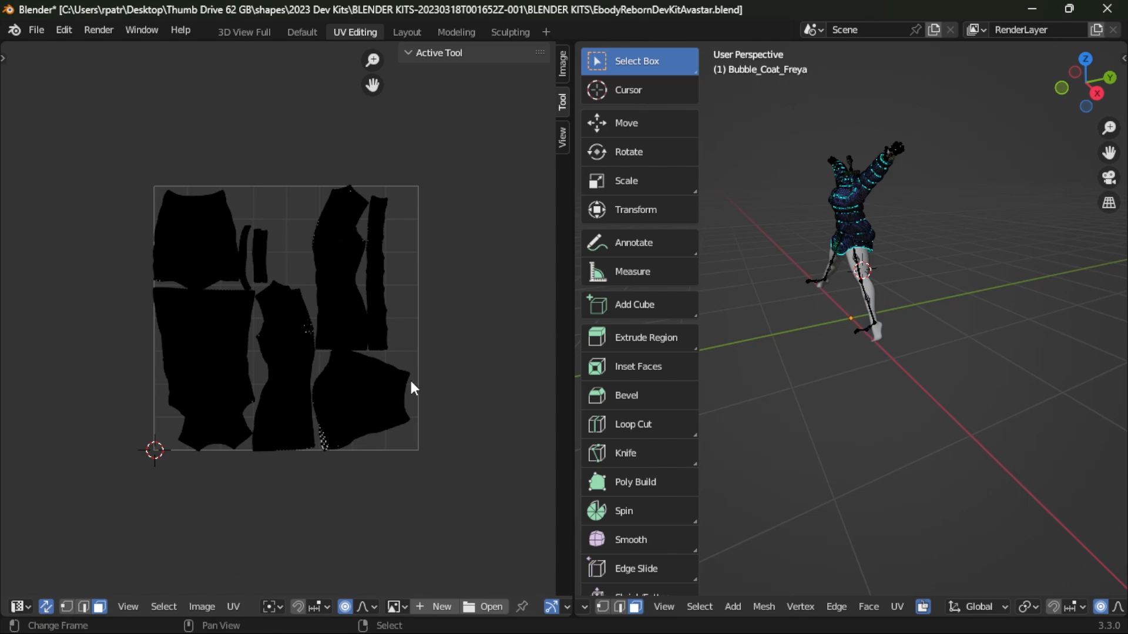
- Examine the coat's UV islands in close-up and as a full layout
scroll(410, 382, up, 8)
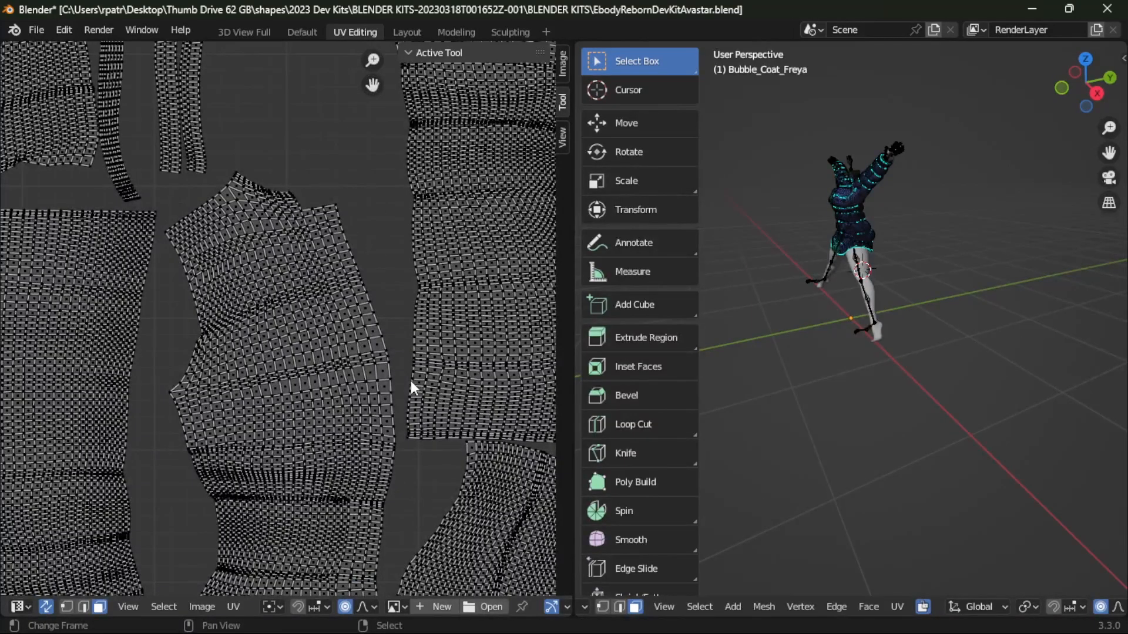
key(Home)
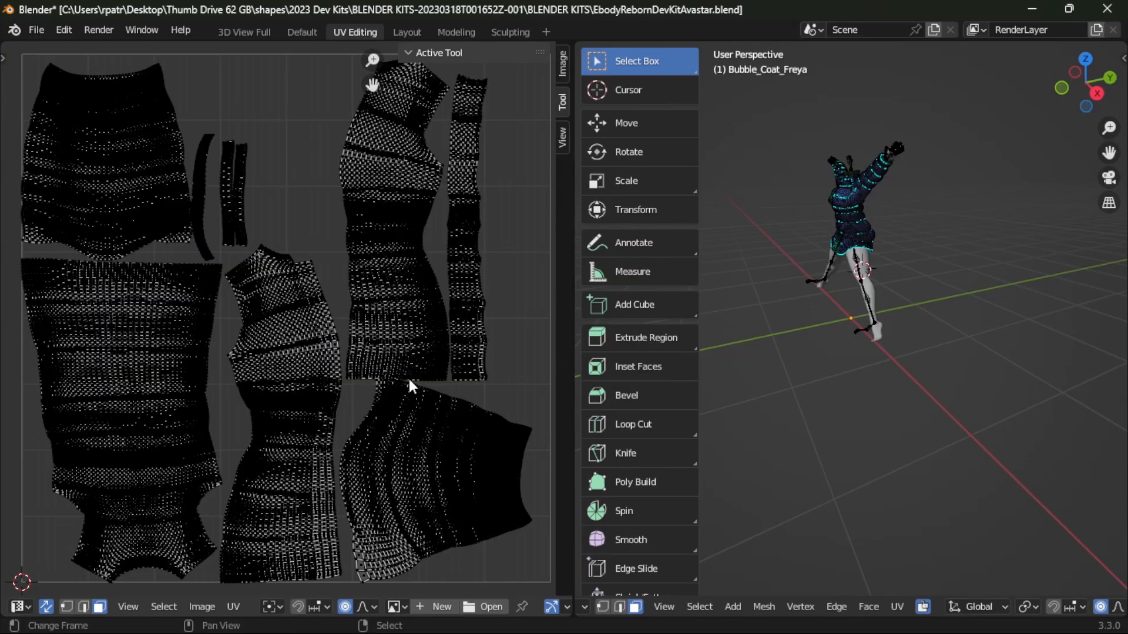
scroll(408, 376, up, 3)
key(Home)
scroll(833, 319, up, 5)
- Circle-select the faces around both underarms on the coat's front, and undo the accidental selection change
alt+middle_drag(783, 252, 932, 269)
shift+middle_drag(853, 234, 845, 345)
scroll(846, 387, up, 2)
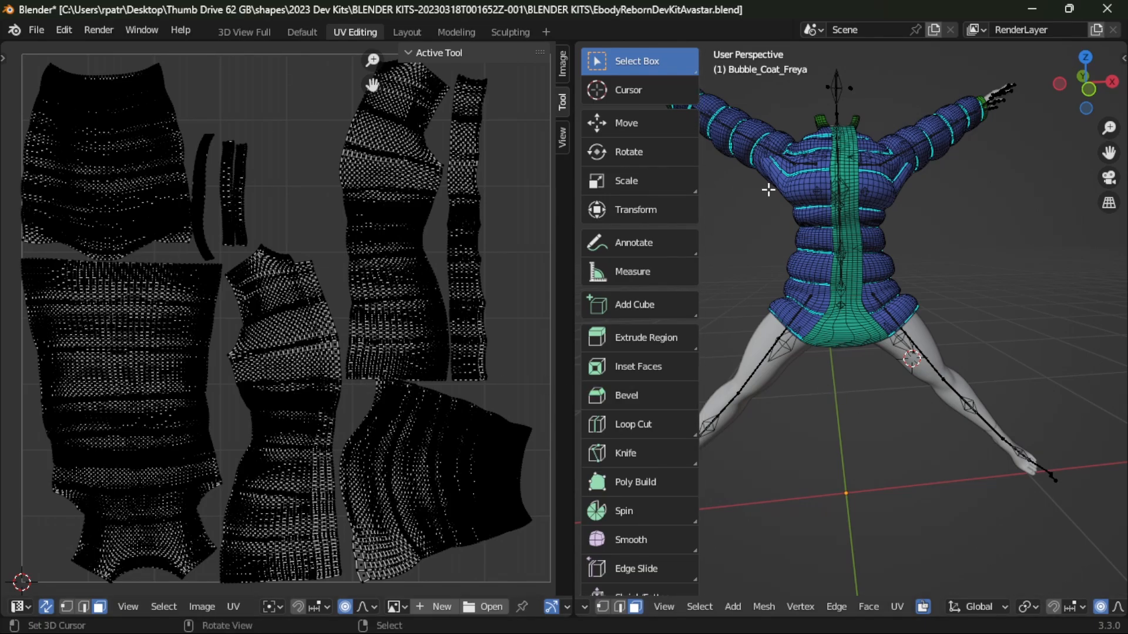
key(c)
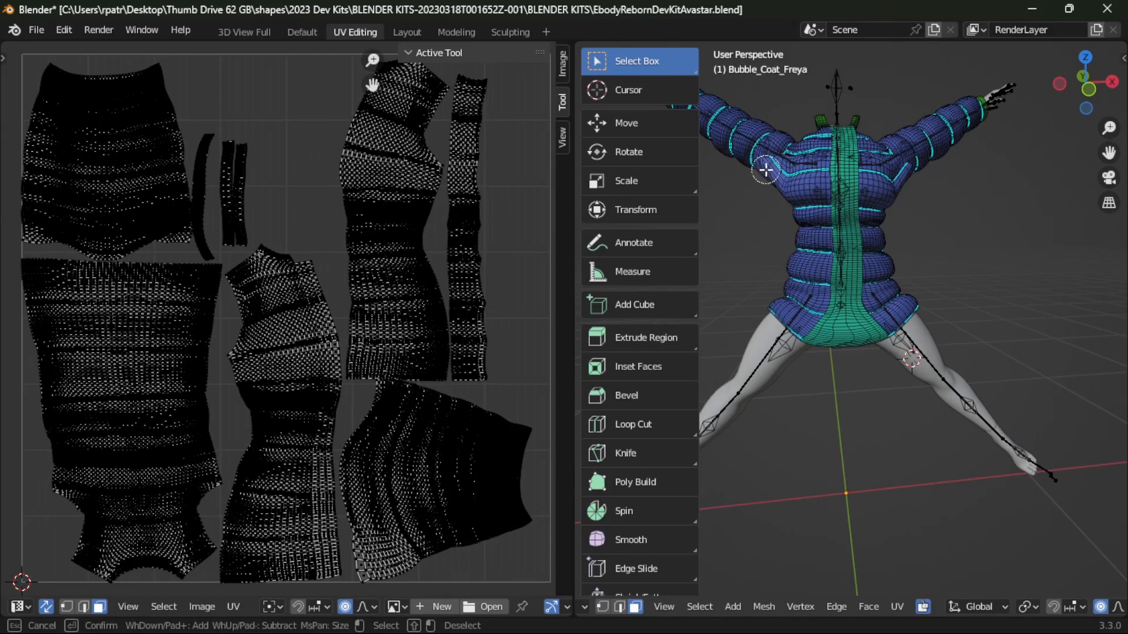
drag(765, 177, 781, 157)
drag(891, 182, 907, 176)
key(Escape)
key(a)
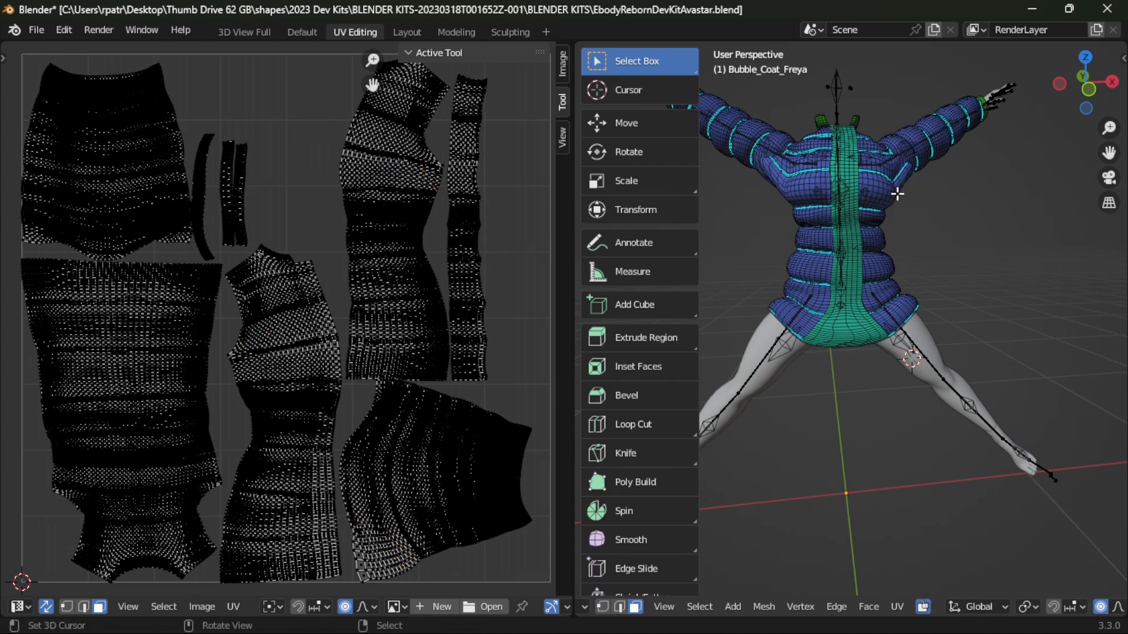
key(ctrl+z)
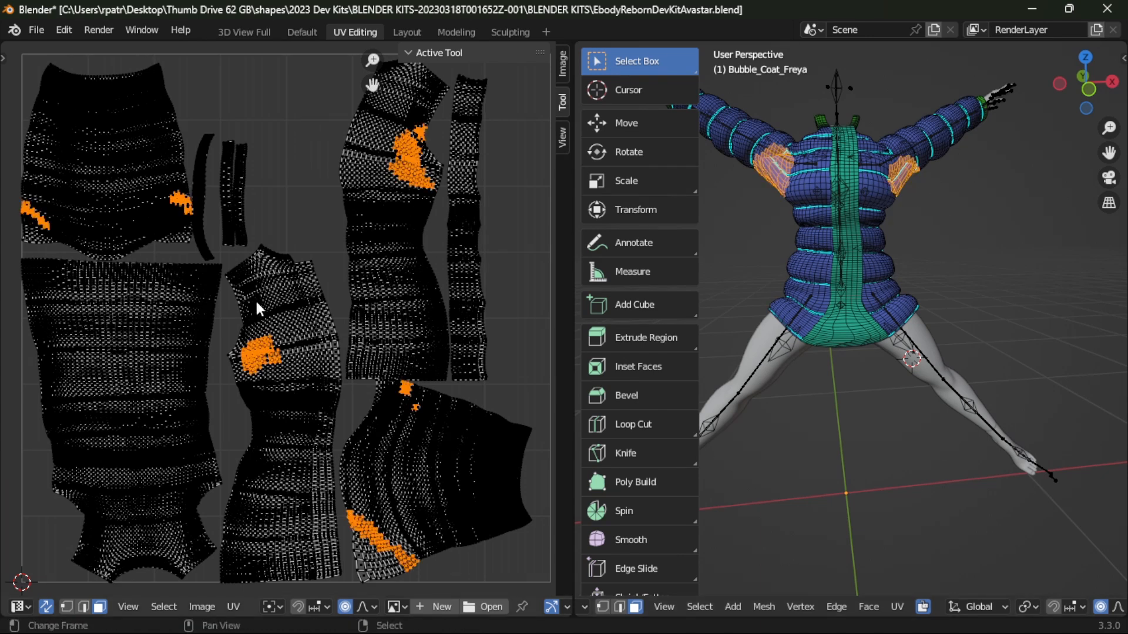
- Extend the face selection across the armhole areas of both front panel UV islands with Circle Select
middle_drag(259, 310, 219, 303)
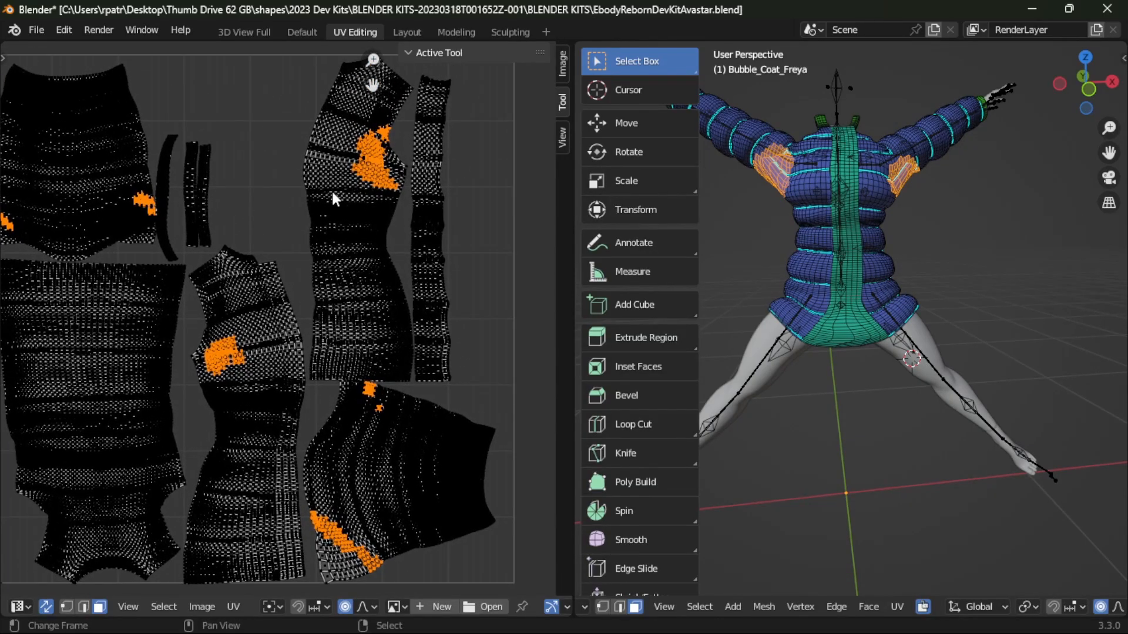
key(c)
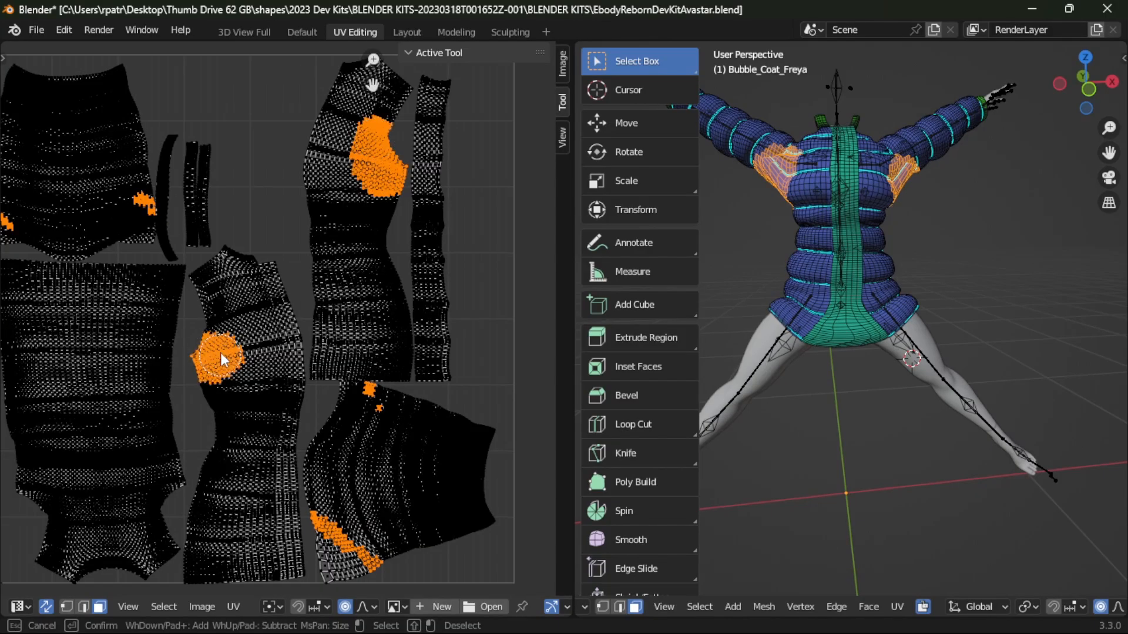
drag(221, 354, 222, 332)
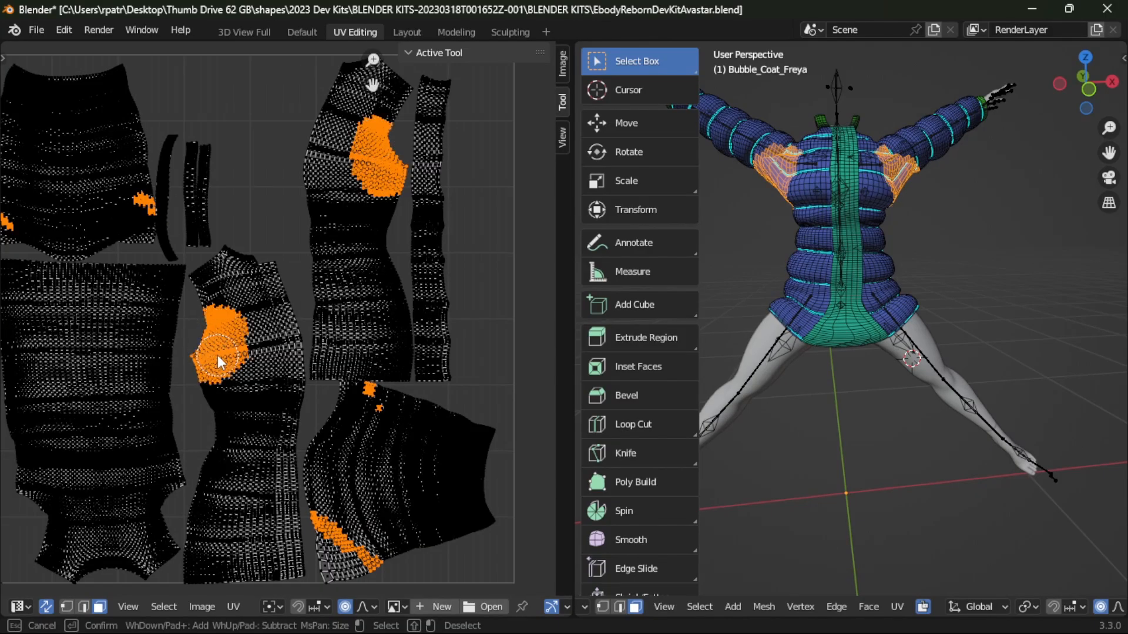
key(Escape)
scroll(265, 178, down, 3)
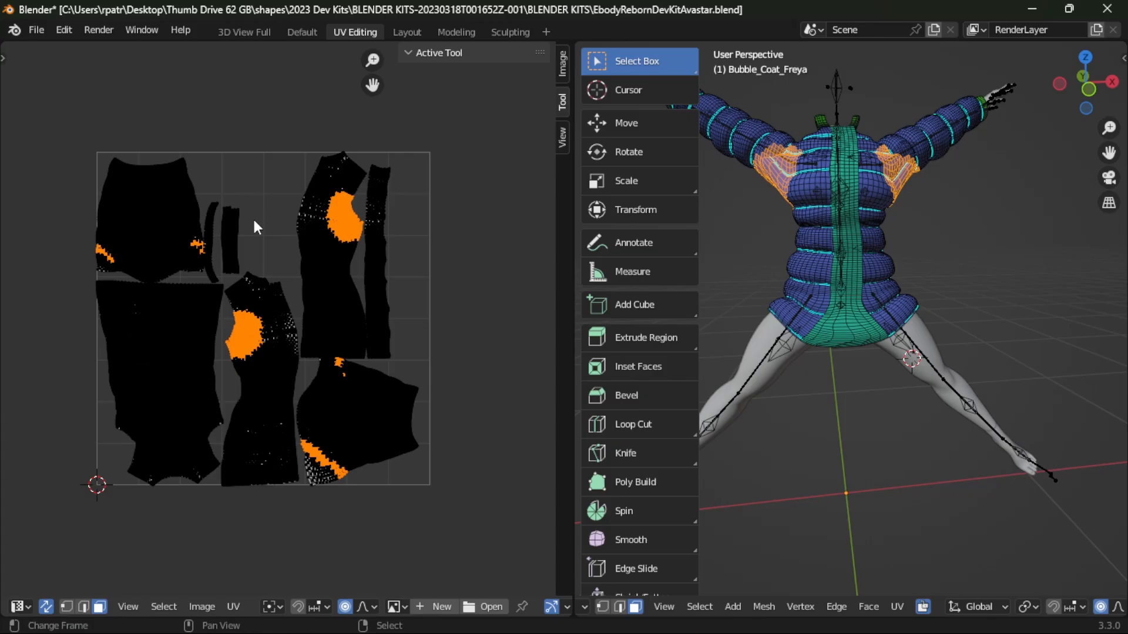
scroll(147, 241, down, 1)
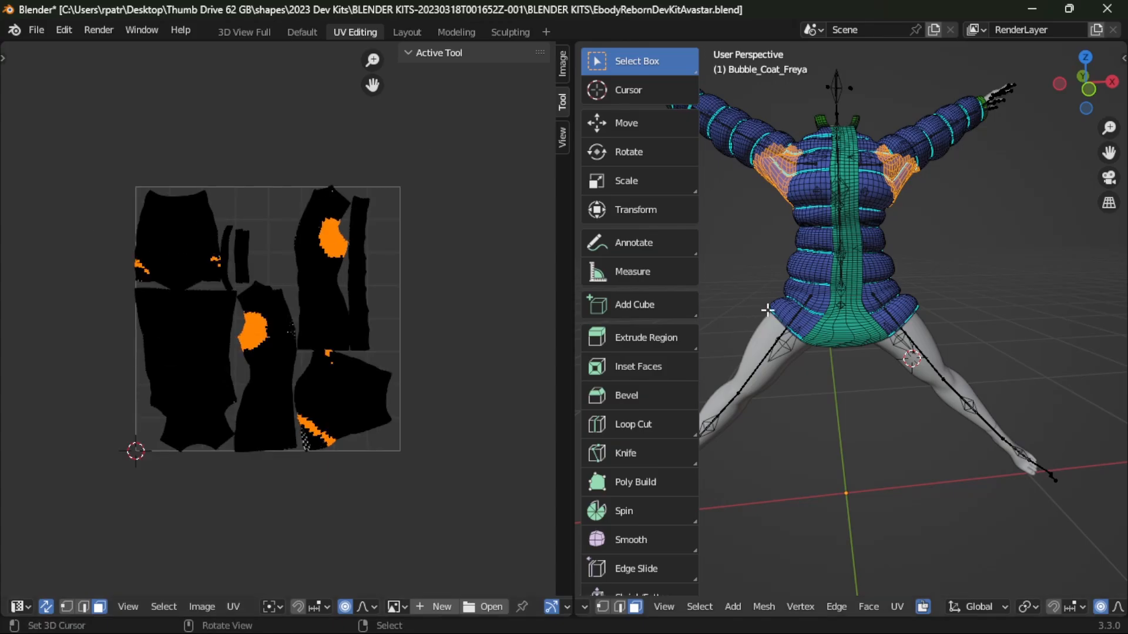
- Deselect the stray patches on the two sleeve UV islands with Circle Select
middle_drag(974, 287, 674, 287)
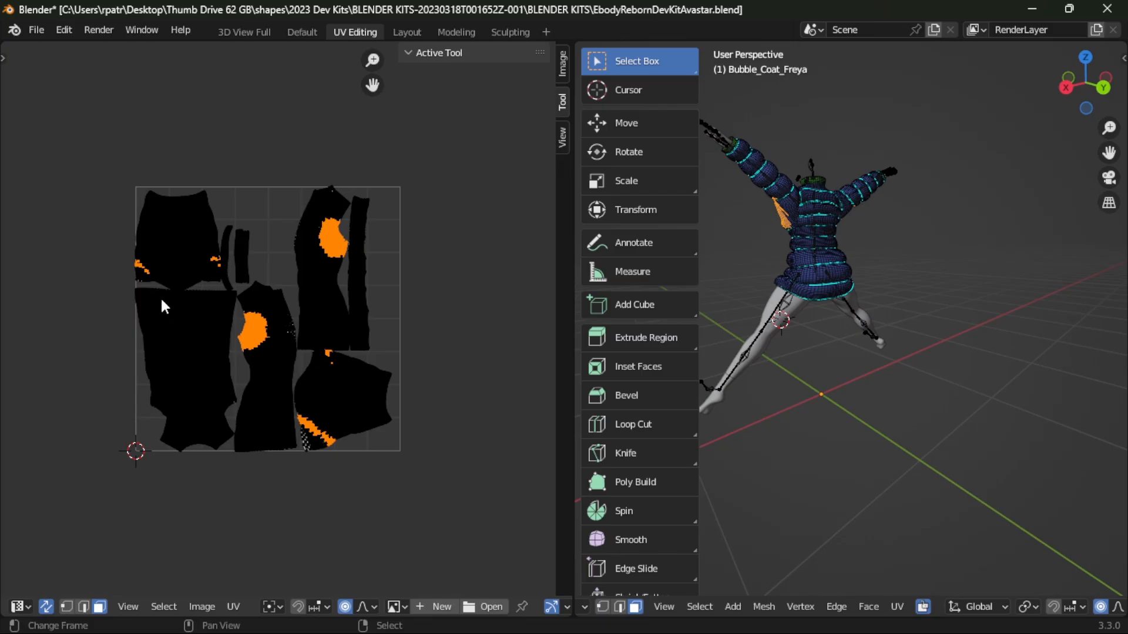
key(c)
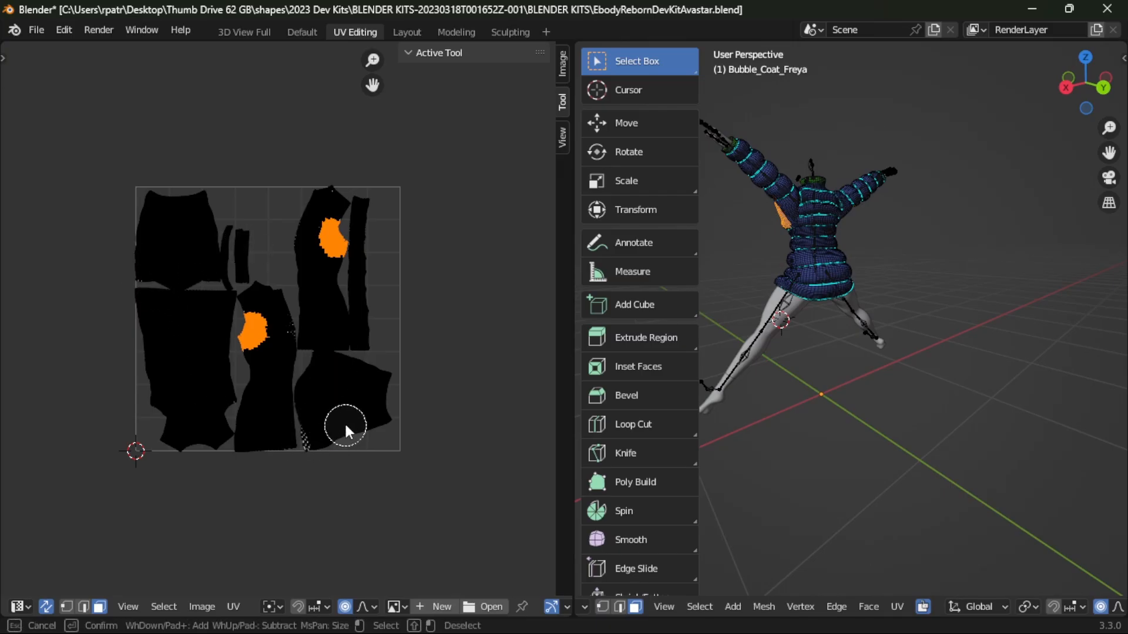
key(Escape)
- Add both armhole areas of the back panel UV island to the selection, and undo the accidental deselection
key(c)
click(160, 397)
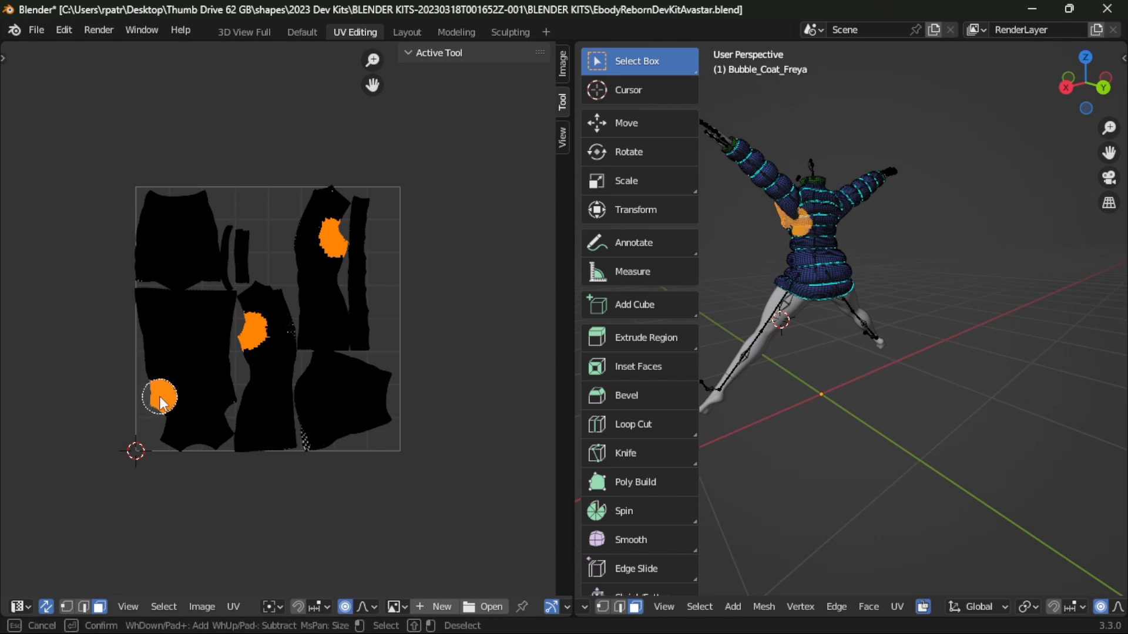
click(223, 397)
right_click(86, 358)
right_click(86, 358)
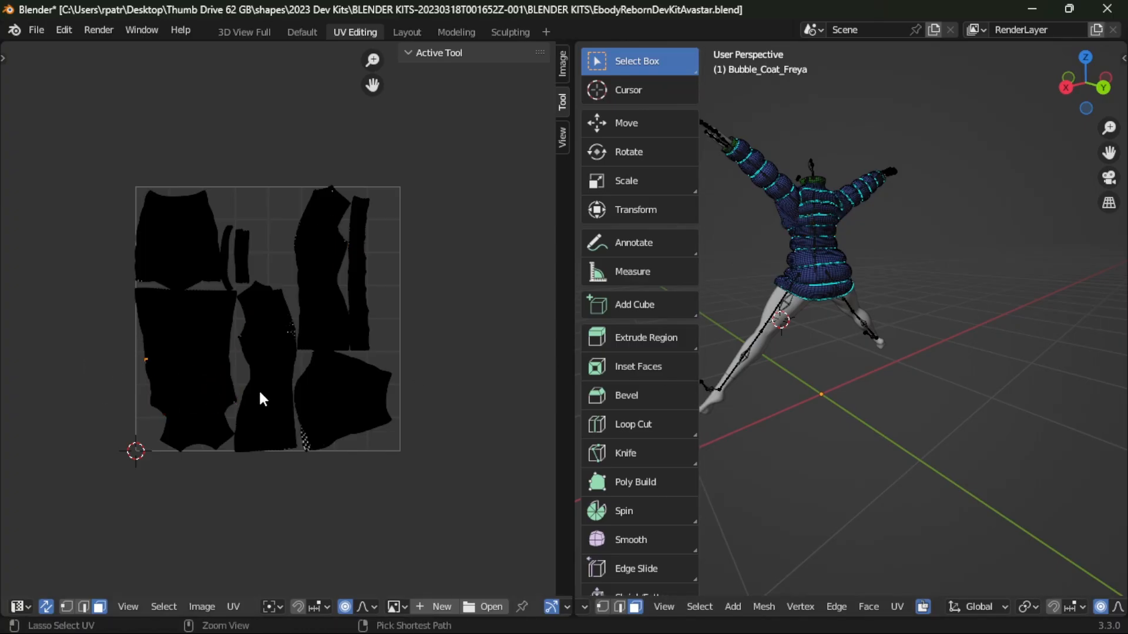
key(ctrl+z)
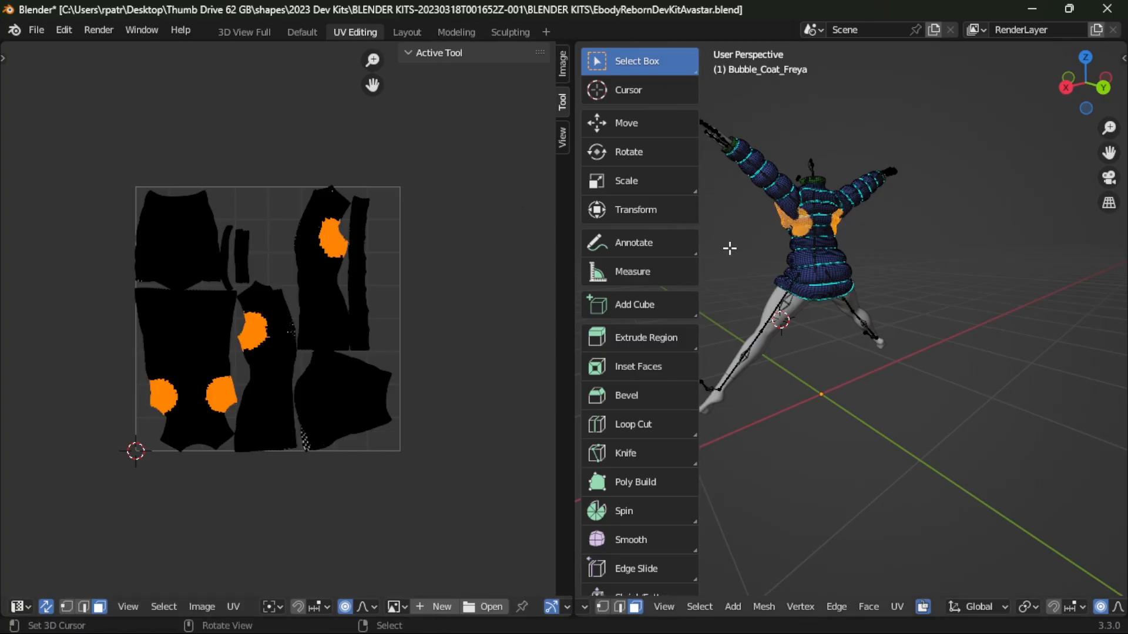
- Collapse the 3D view's tool list and deselect the excess faces below the underarm seam on one side of the coat's back
drag(699, 242, 570, 235)
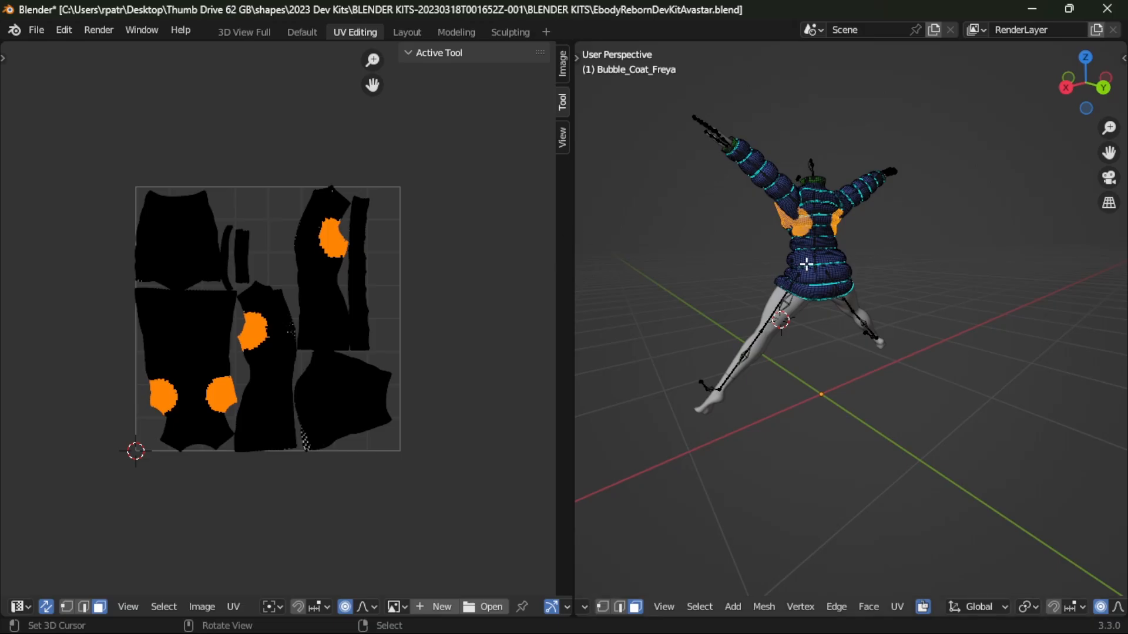
middle_drag(806, 264, 882, 314)
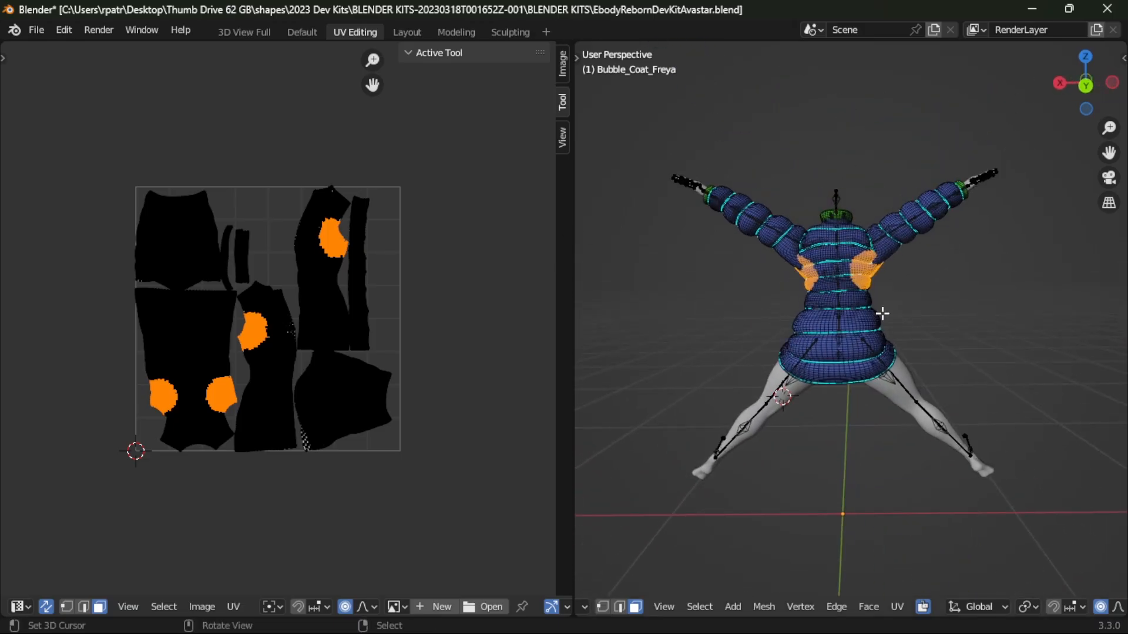
scroll(854, 306, up, 5)
middle_drag(730, 292, 695, 280)
scroll(705, 302, up, 4)
scroll(705, 298, down, 3)
key(c)
mouse_move(687, 277)
shift+mouse_down()
mouse_move(740, 276)
mouse_move(667, 267)
mouse_move(730, 270)
shift+mouse_up()
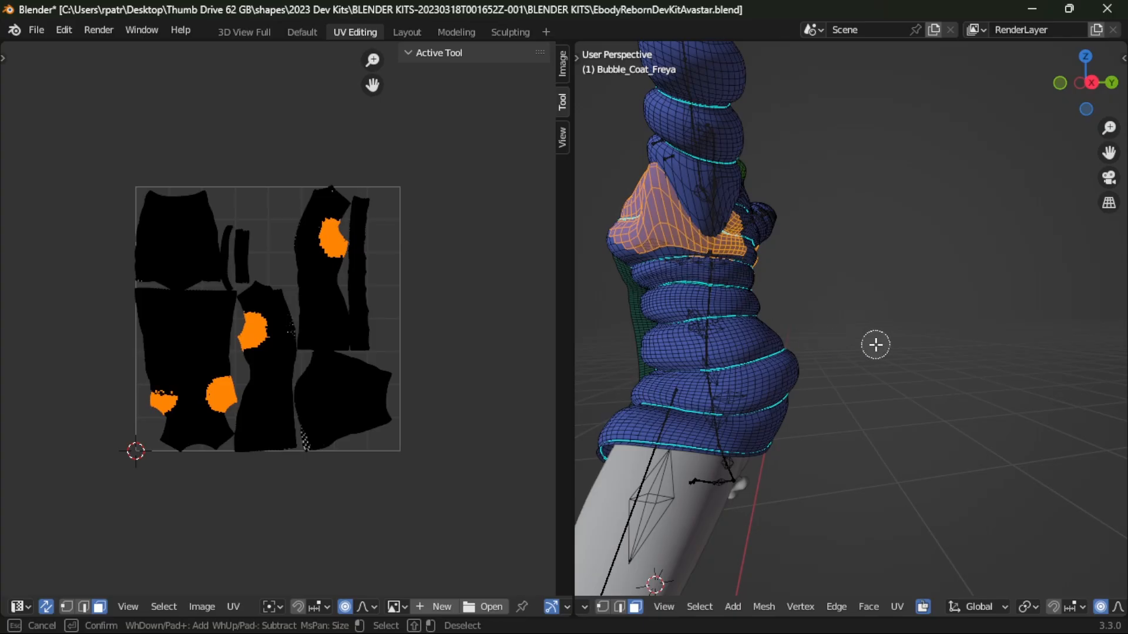
key(Escape)
- Deselect the excess faces below the underarm seam on the opposite side of the coat's back
middle_drag(901, 344, 974, 342)
scroll(833, 337, up, 4)
key(c)
shift+drag(828, 276, 720, 262)
key(Escape)
- Deselect the leftover faces along the seam beside both armhole patches on the back panel UV island
scroll(846, 224, down, 4)
middle_drag(893, 322, 936, 323)
scroll(928, 315, up, 4)
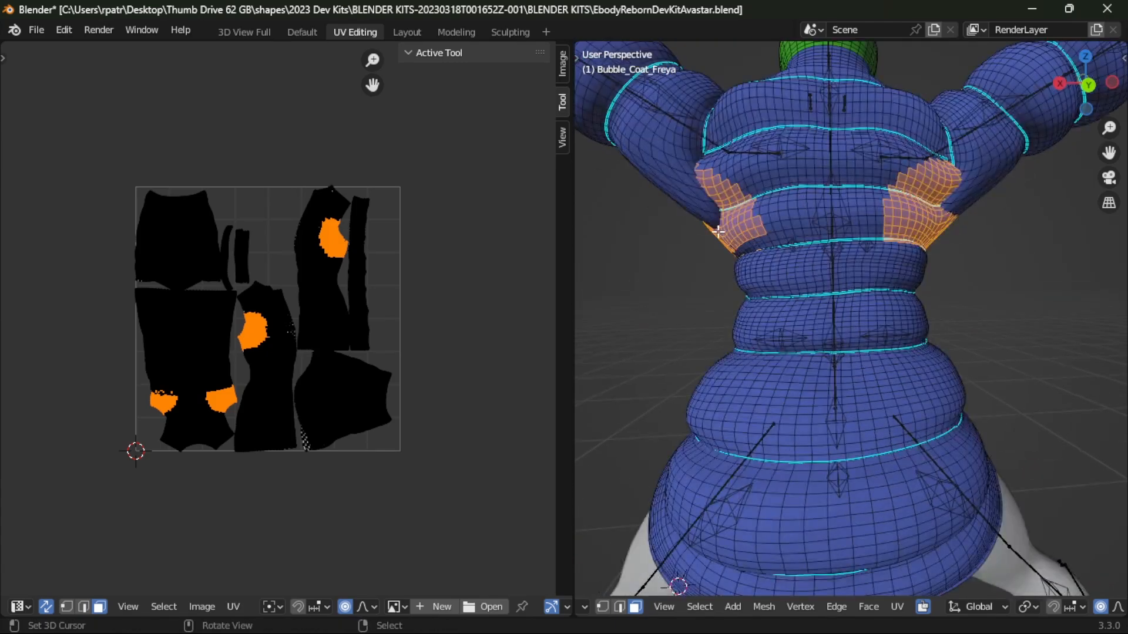
scroll(334, 372, up, 4)
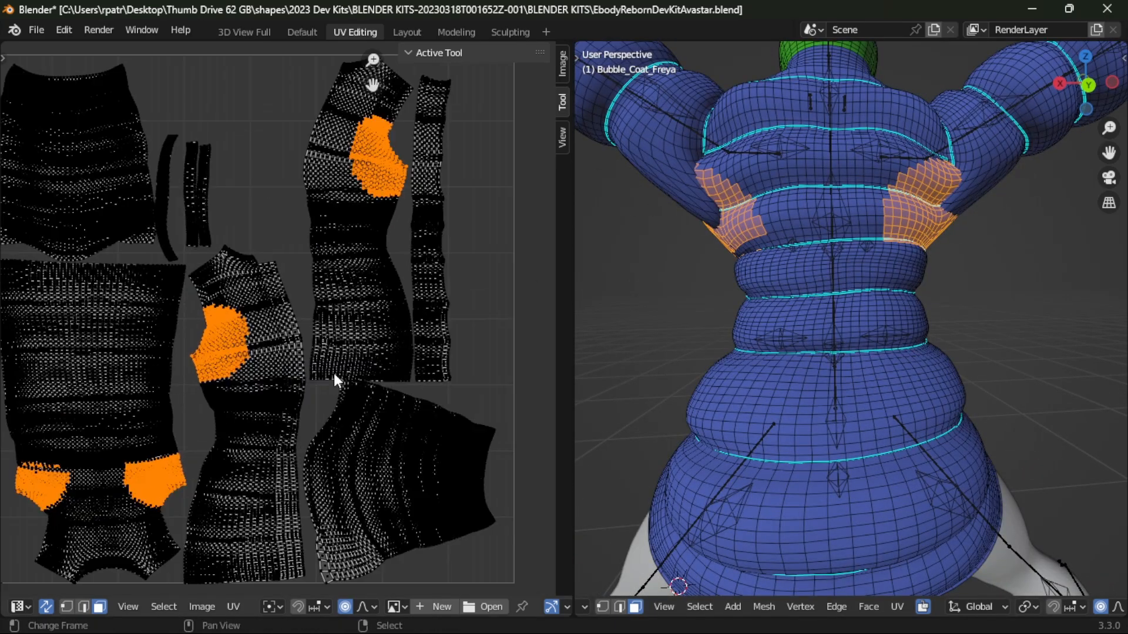
middle_drag(278, 398, 419, 321)
scroll(231, 346, up, 3)
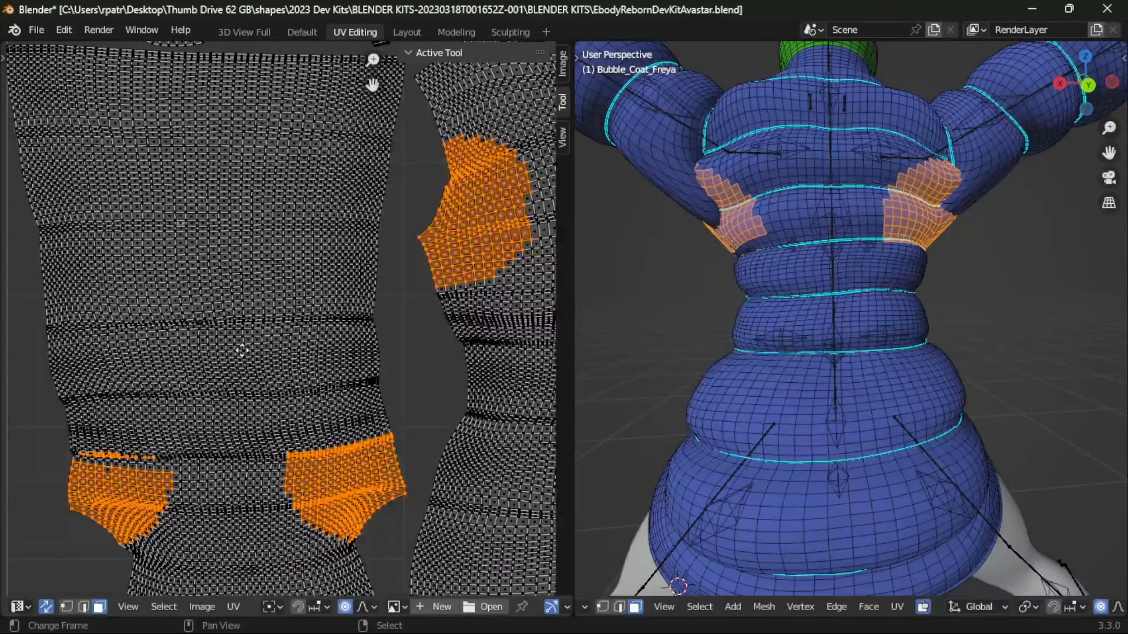
middle_drag(242, 350, 341, 263)
key(c)
click(259, 358)
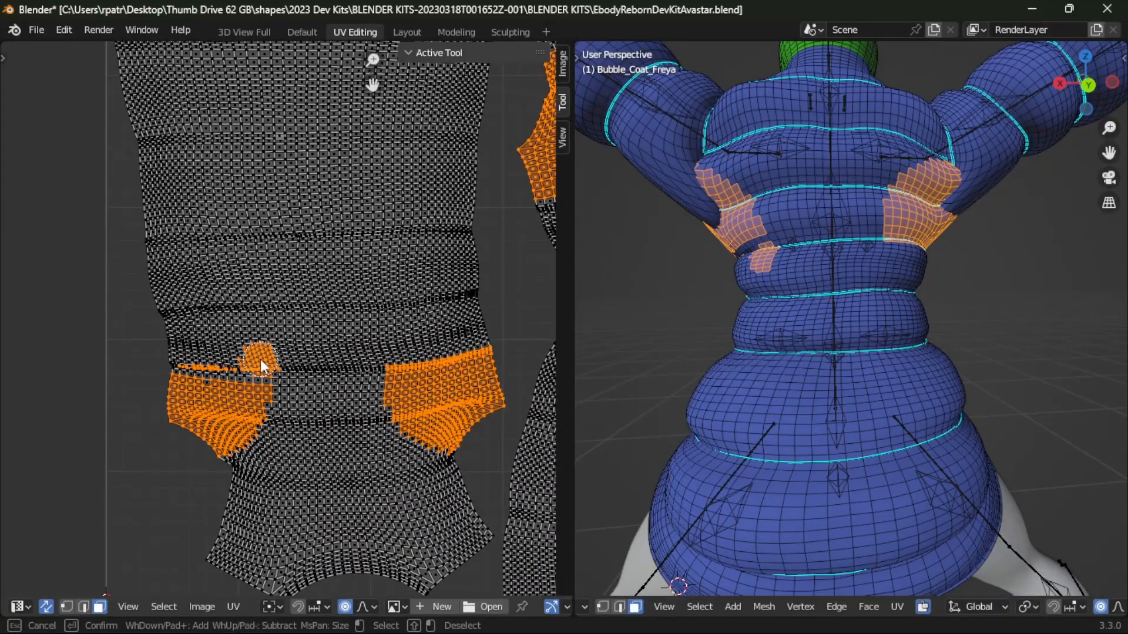
shift+drag(260, 358, 248, 358)
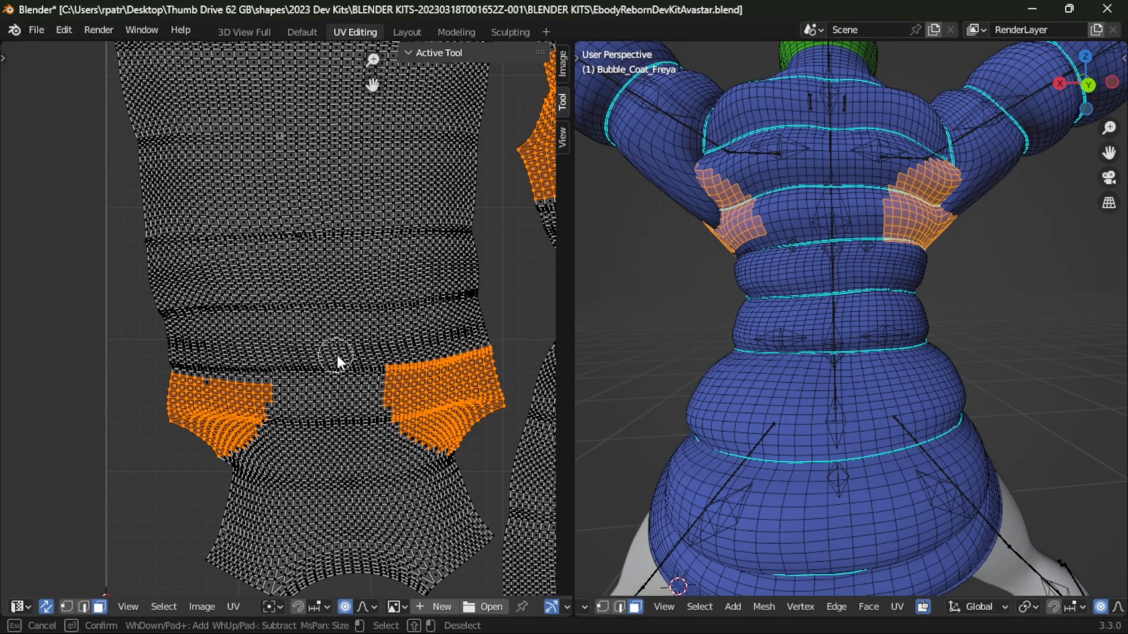
shift+drag(336, 352, 482, 346)
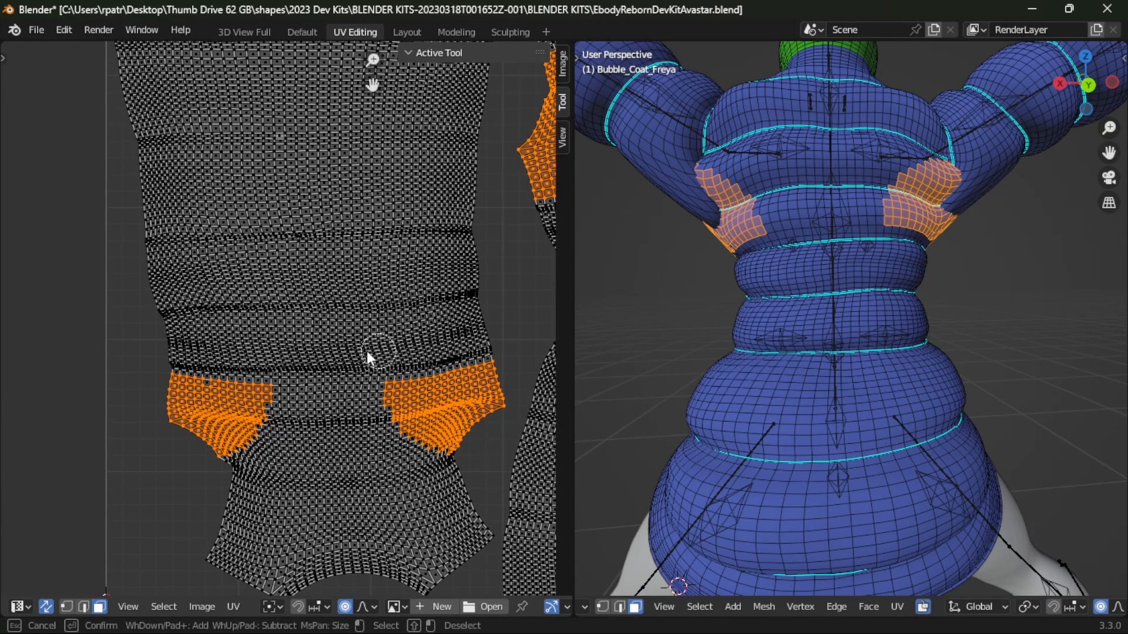
right_click(104, 333)
- Examine the underarm selection on the front panel UV islands and on the back of the coat
scroll(436, 306, down, 4)
middle_drag(441, 301, 308, 339)
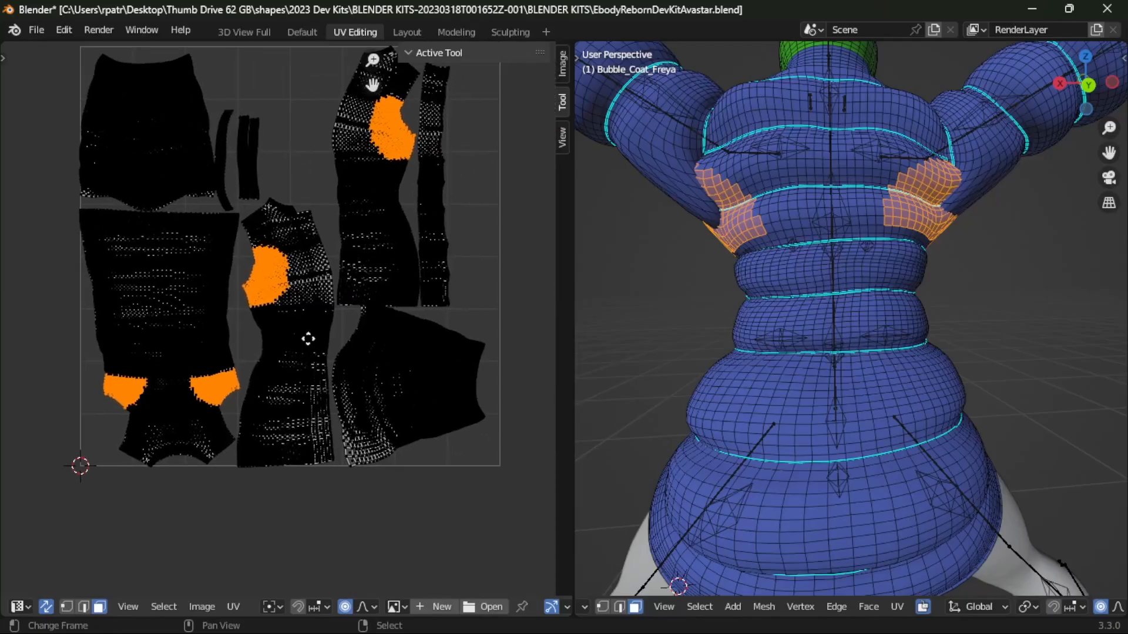
scroll(307, 339, up, 4)
scroll(307, 338, down, 4)
scroll(332, 280, up, 6)
scroll(347, 321, down, 4)
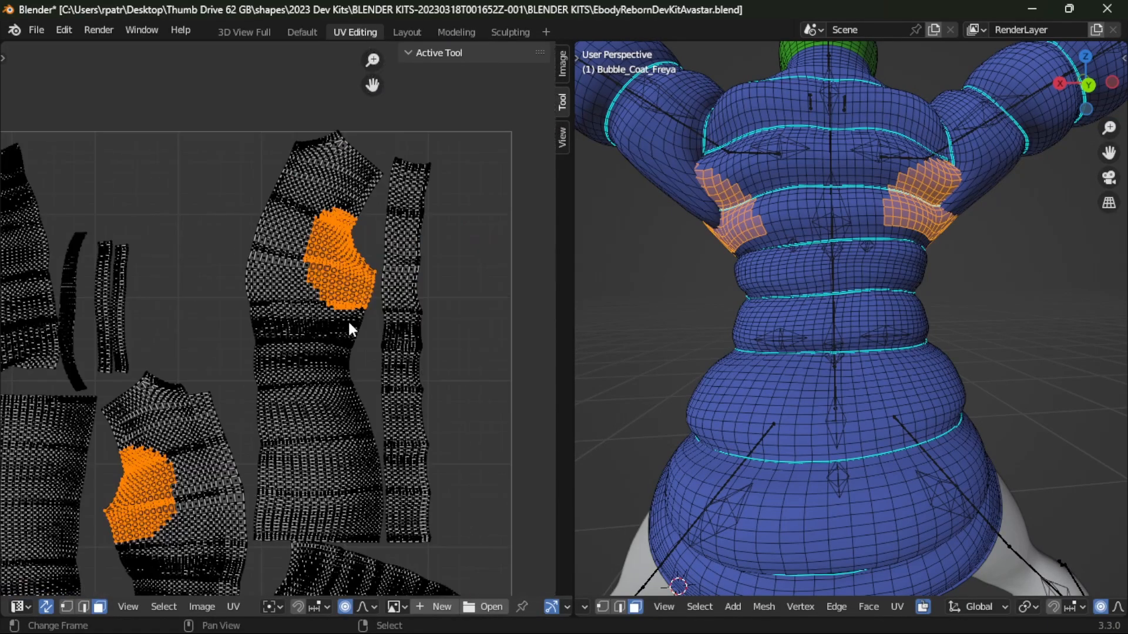
middle_drag(269, 308, 378, 278)
scroll(71, 320, up, 3)
scroll(58, 311, down, 1)
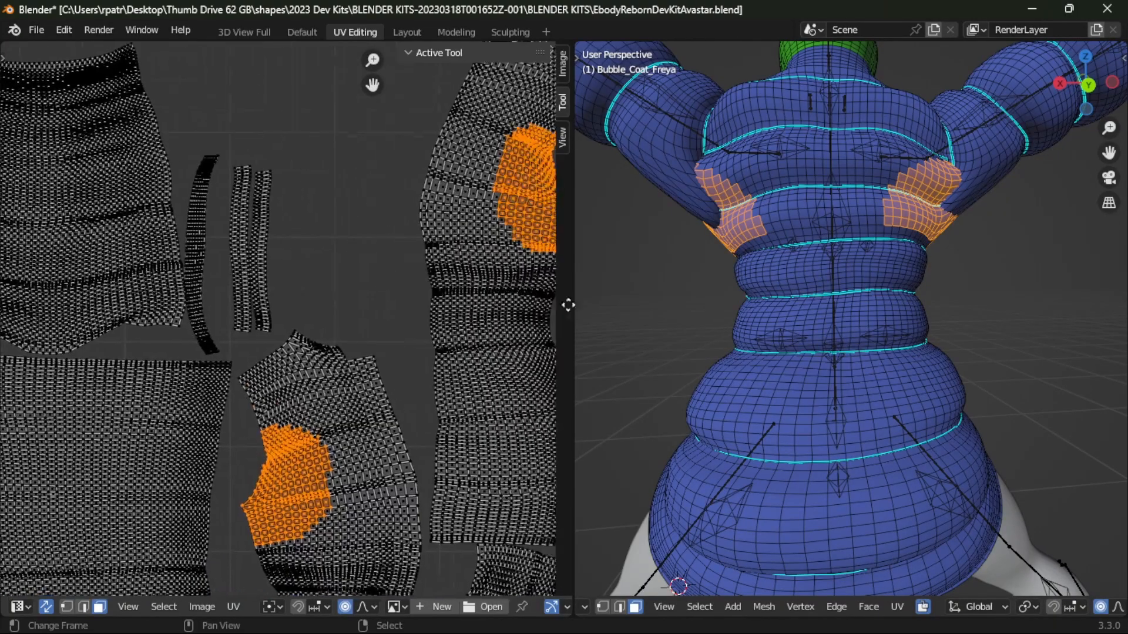
scroll(650, 307, up, 3)
scroll(925, 316, down, 5)
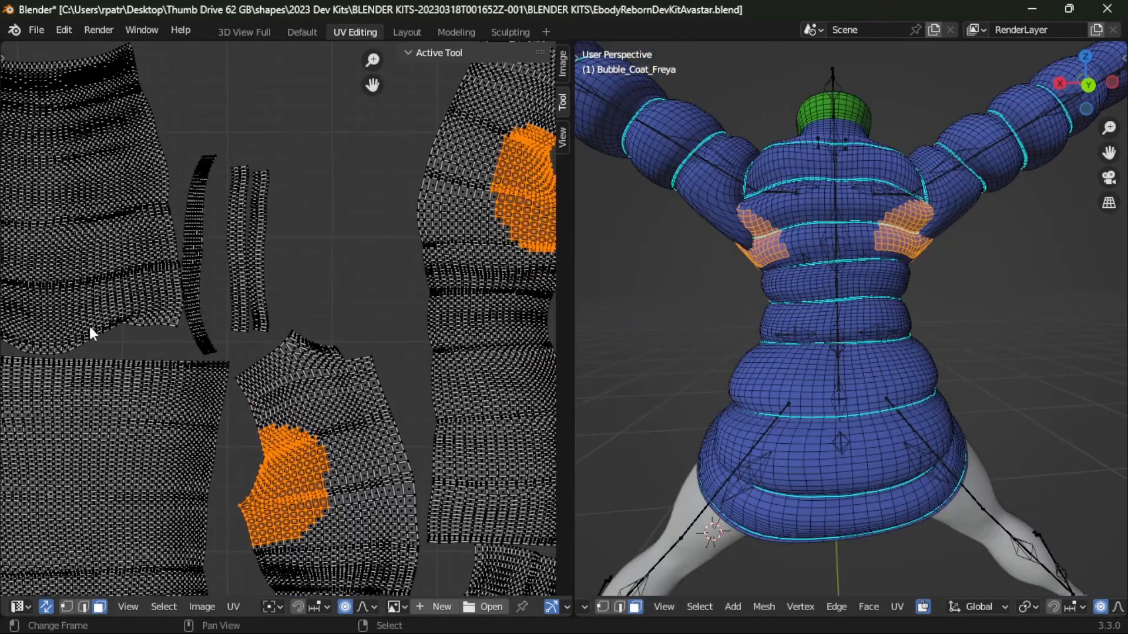
- Add both underarm corners of the first sleeve's UV island, beside the thin collar strip, to the selection
key(c)
mouse_move(140, 326)
mouse_down()
mouse_move(179, 244)
mouse_move(130, 326)
mouse_up()
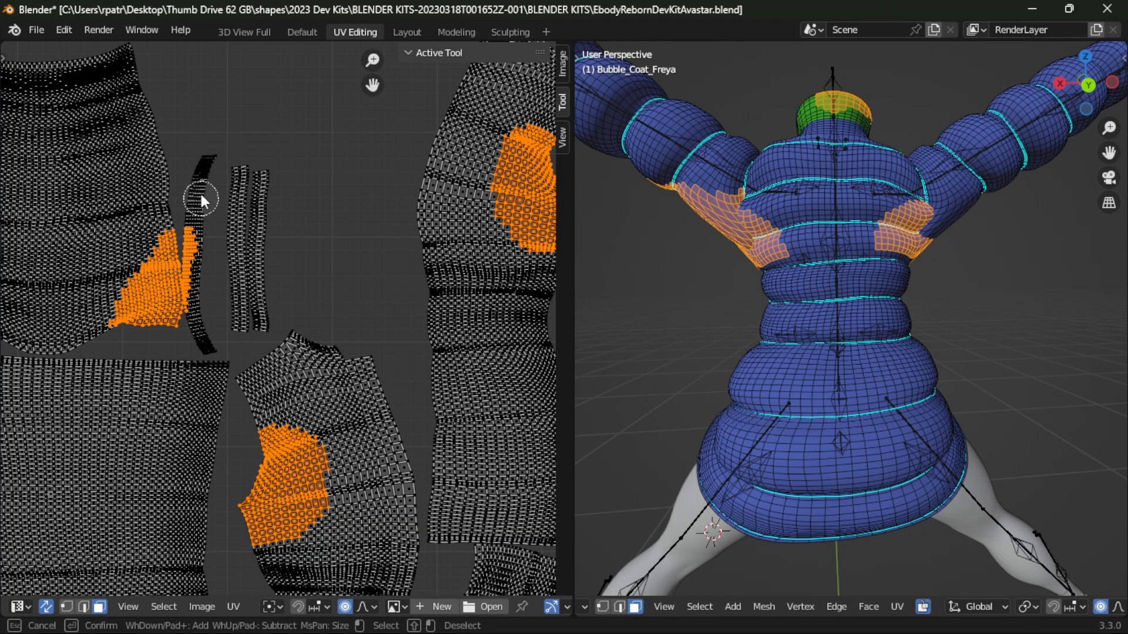
key(Escape)
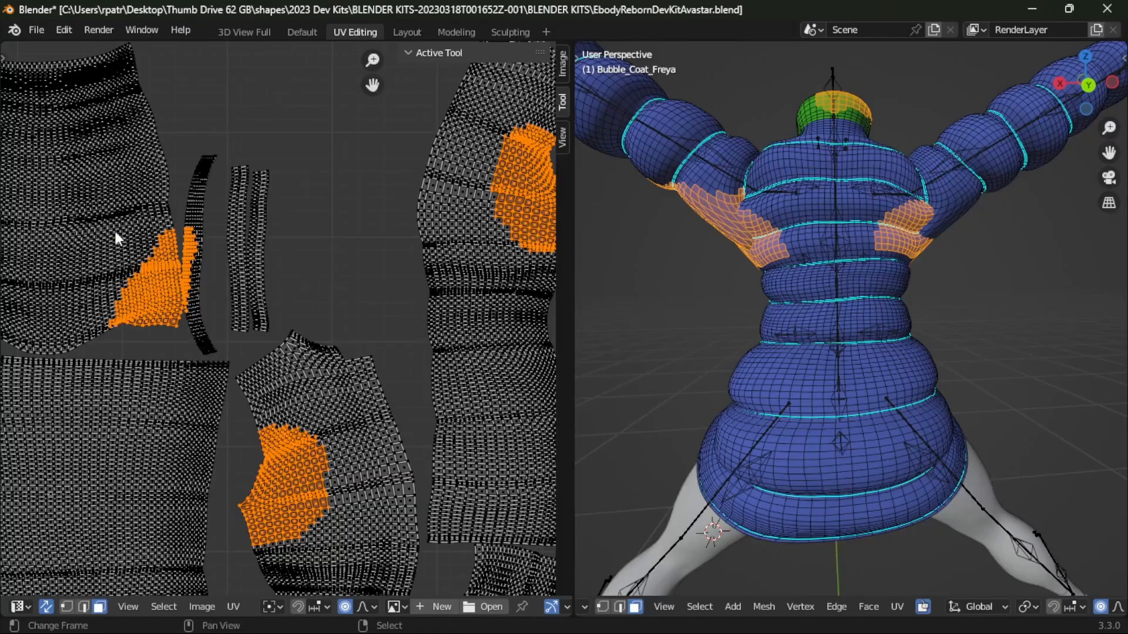
shift+middle_drag(114, 229, 348, 227)
key(c)
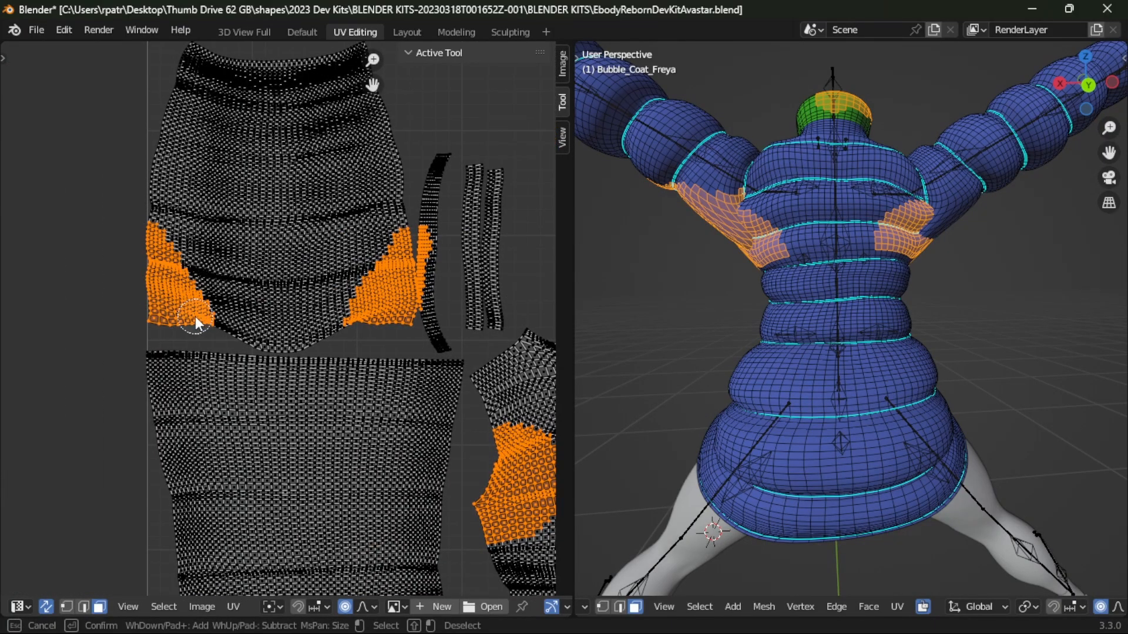
key(Escape)
- Add the upper underarm corner of the second sleeve's UV island to the face selection
middle_drag(374, 530, 312, 453)
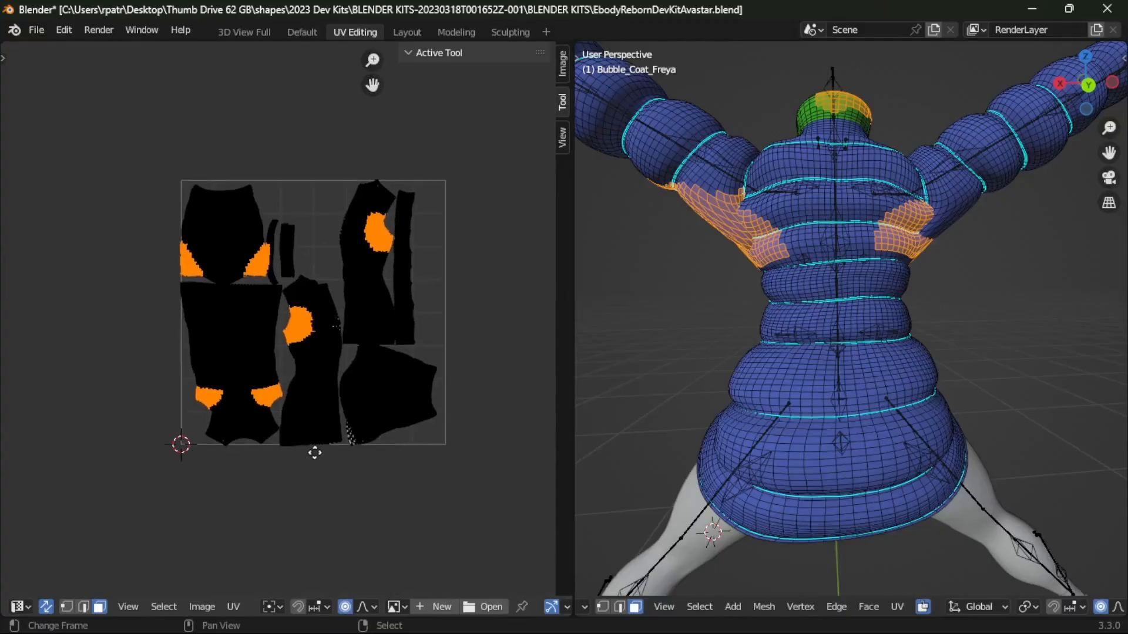
scroll(312, 453, up, 8)
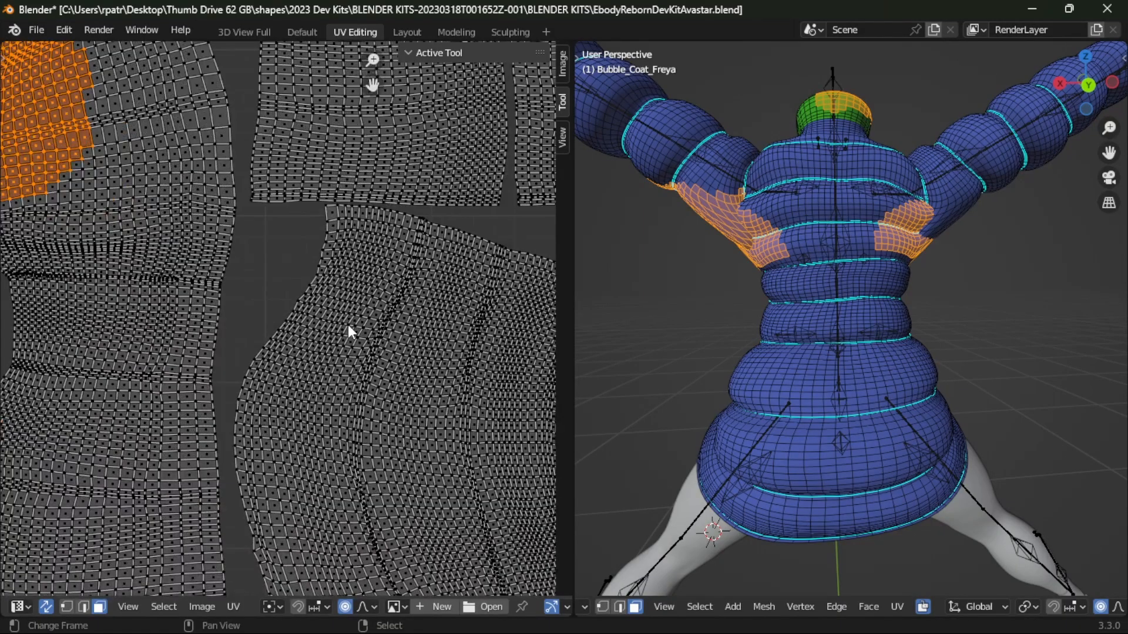
key(c)
drag(315, 286, 435, 232)
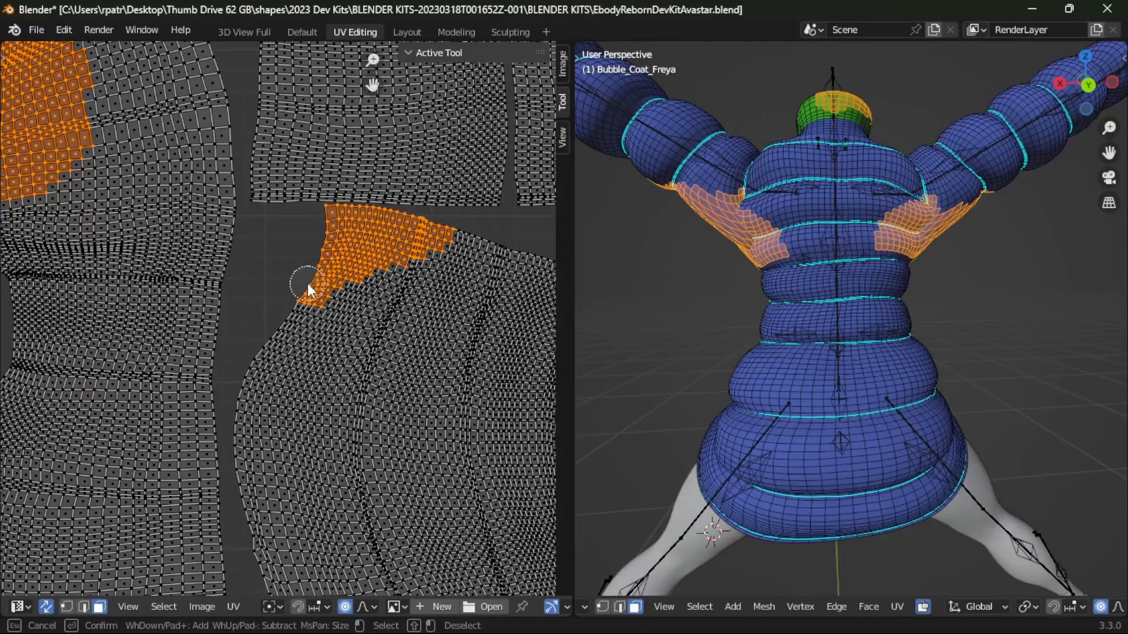
drag(307, 283, 442, 252)
right_click(284, 256)
right_click(284, 257)
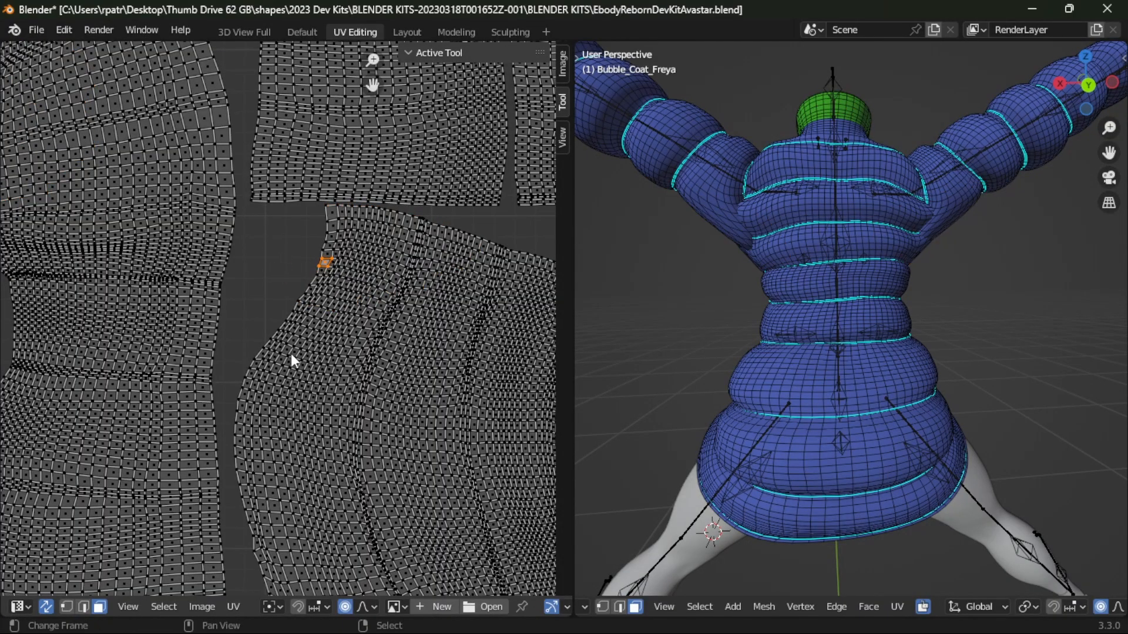
key(ctrl+l)
- Add the lower underarm corner of the second sleeve's UV island to the face selection
scroll(356, 492, down, 3)
middle_drag(356, 492, 361, 380)
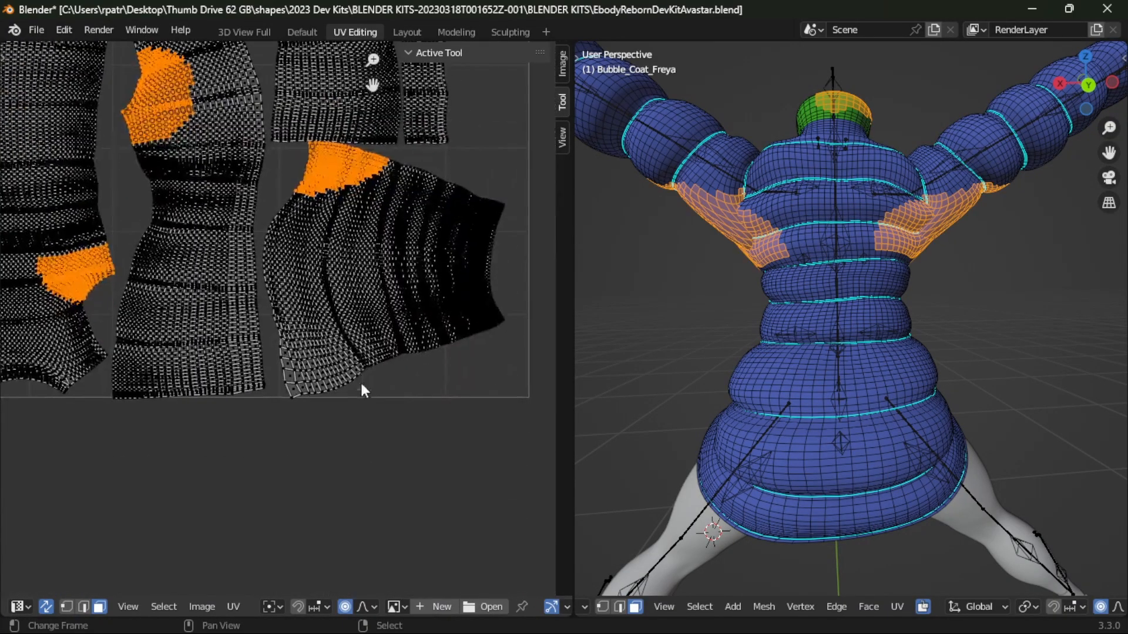
scroll(368, 397, up, 3)
key(c)
drag(278, 354, 399, 402)
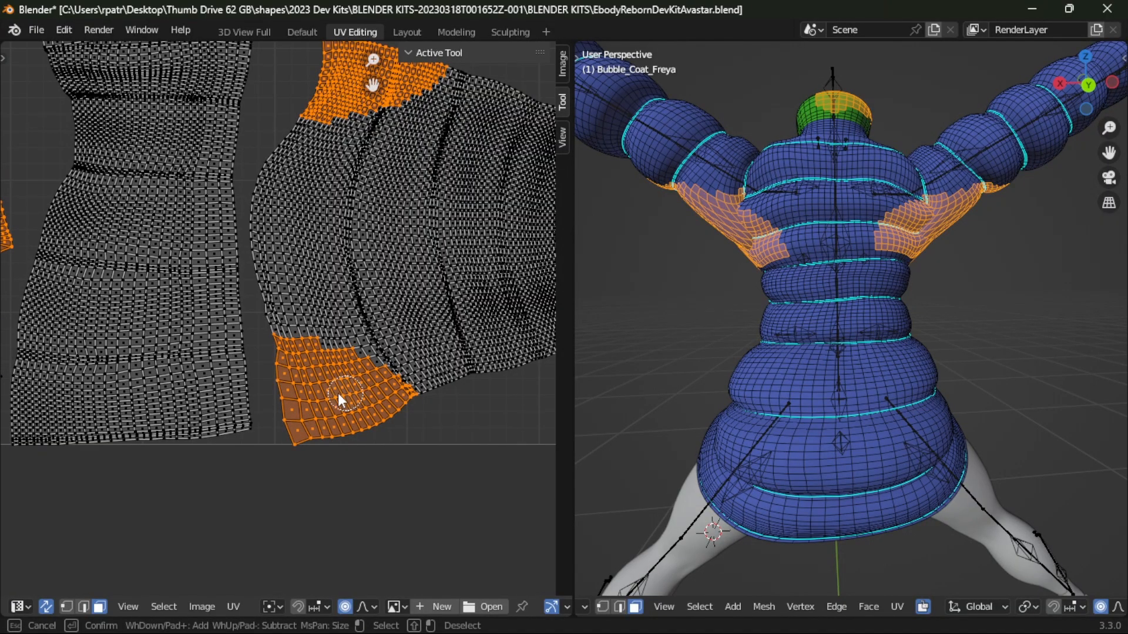
right_click(433, 449)
scroll(434, 449, down, 5)
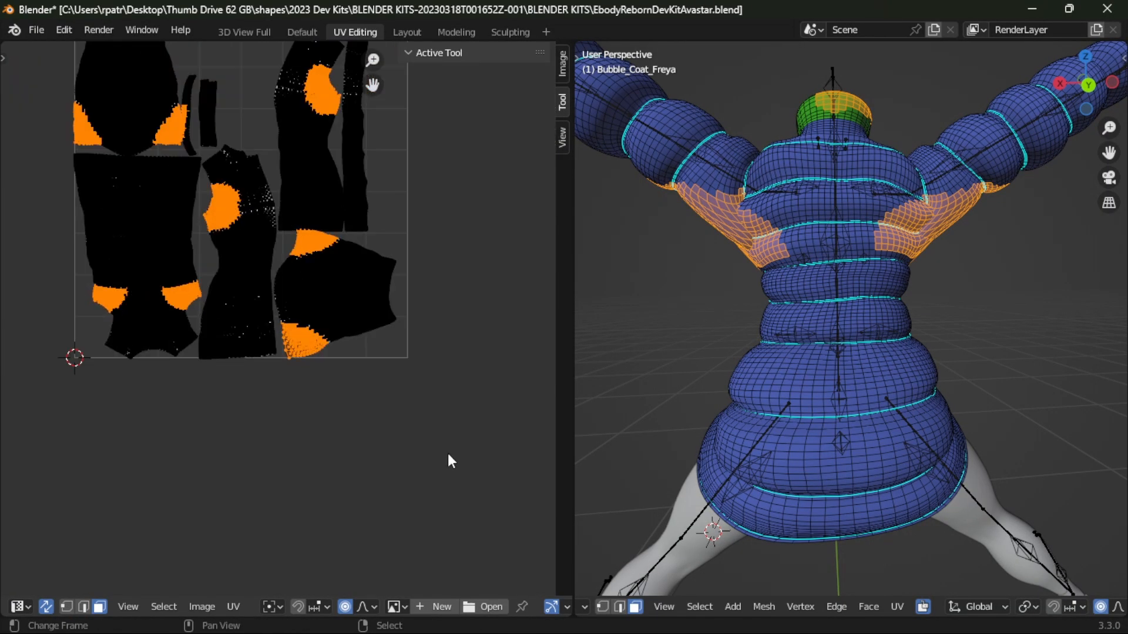
- Deselect the chest-side faces in front of the first underarm so its front panel patch is narrower
middle_drag(741, 414, 603, 376)
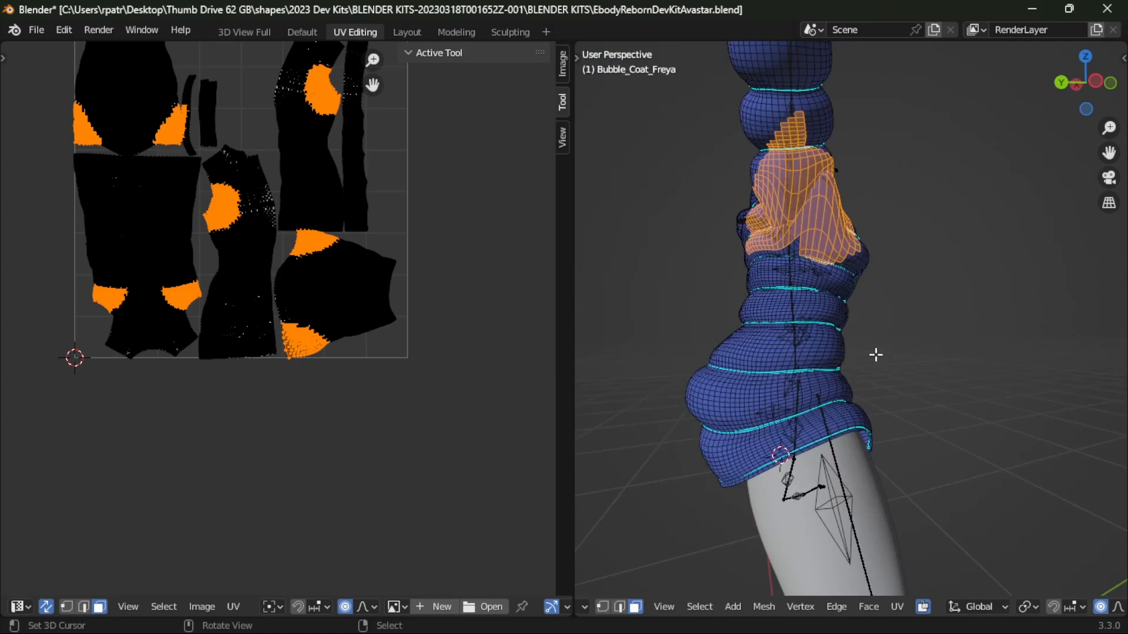
middle_drag(875, 354, 692, 390)
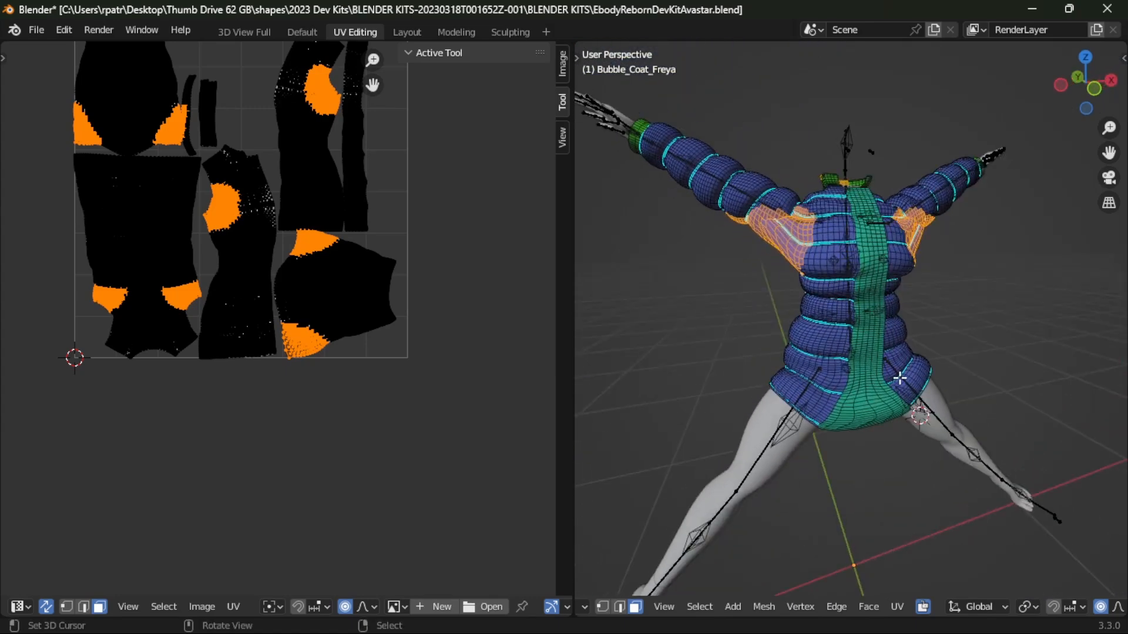
mouse_move(900, 379)
middle_down()
mouse_move(702, 372)
mouse_move(714, 390)
mouse_move(692, 382)
middle_up()
key(c)
mouse_move(867, 241)
shift+mouse_down()
mouse_move(876, 223)
mouse_move(888, 296)
mouse_move(886, 220)
shift+mouse_up()
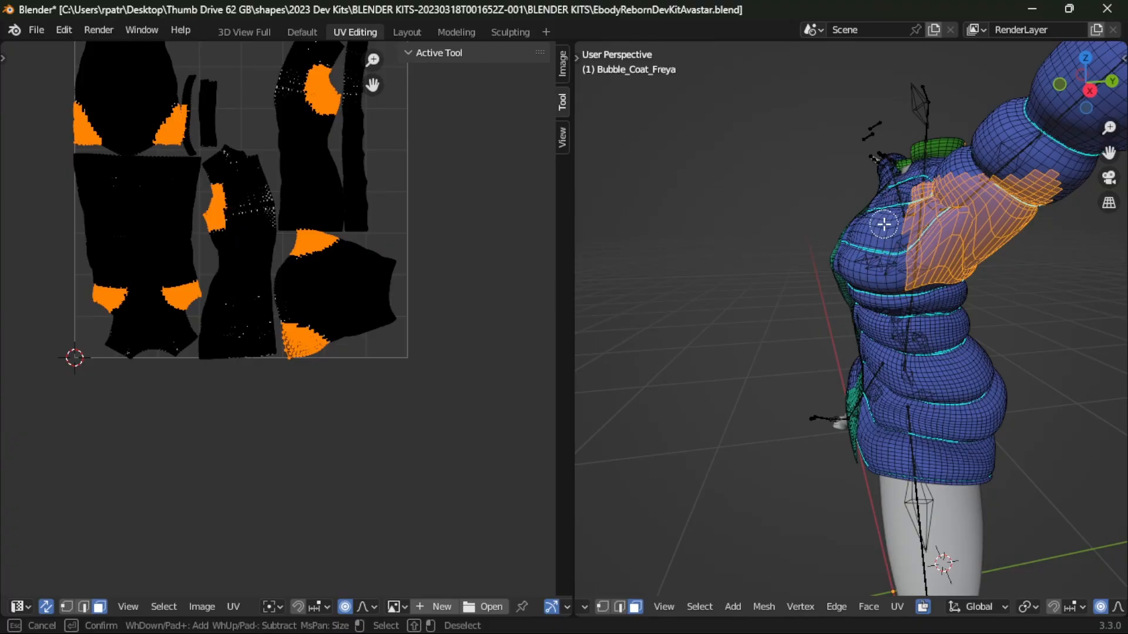
right_click(750, 289)
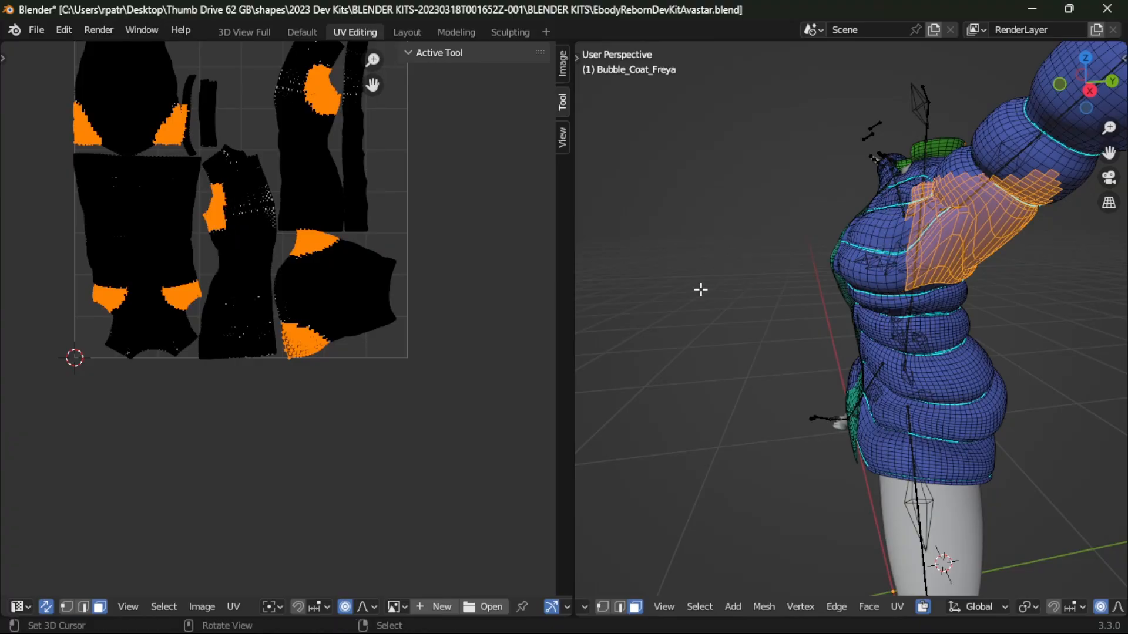
- Deselect the matching chest-side faces in front of the opposite underarm
middle_drag(699, 290, 939, 269)
key(c)
mouse_move(820, 228)
shift+mouse_down()
mouse_move(793, 275)
mouse_move(815, 214)
shift+mouse_up()
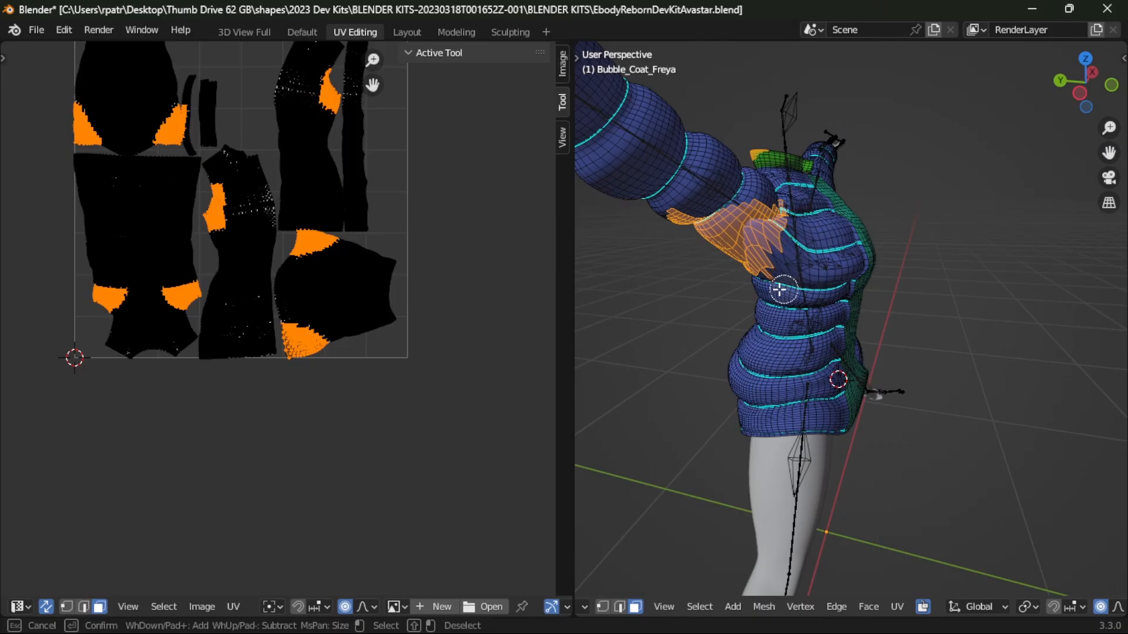
right_click(765, 348)
- Deselect the excess torso faces along the inner edges of the back panel's underarm patches
middle_drag(679, 396, 942, 358)
key(c)
mouse_move(863, 289)
shift+mouse_down()
mouse_move(871, 255)
mouse_move(876, 282)
shift+mouse_up()
mouse_move(816, 319)
shift+mouse_down()
mouse_move(809, 271)
mouse_move(833, 196)
mouse_move(875, 196)
shift+mouse_up()
right_click(830, 156)
- Examine the trimmed underarm selection from the front, from above and from the side of the coat
middle_drag(977, 380, 870, 341)
scroll(385, 293, down, 3)
scroll(368, 273, up, 4)
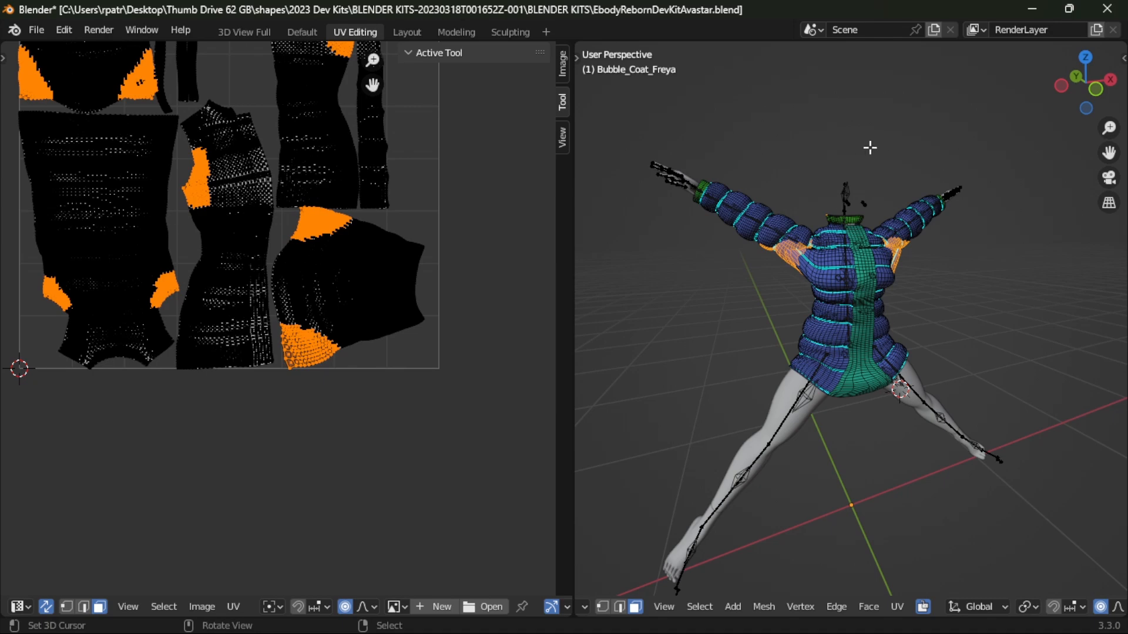
middle_drag(870, 148, 911, 173)
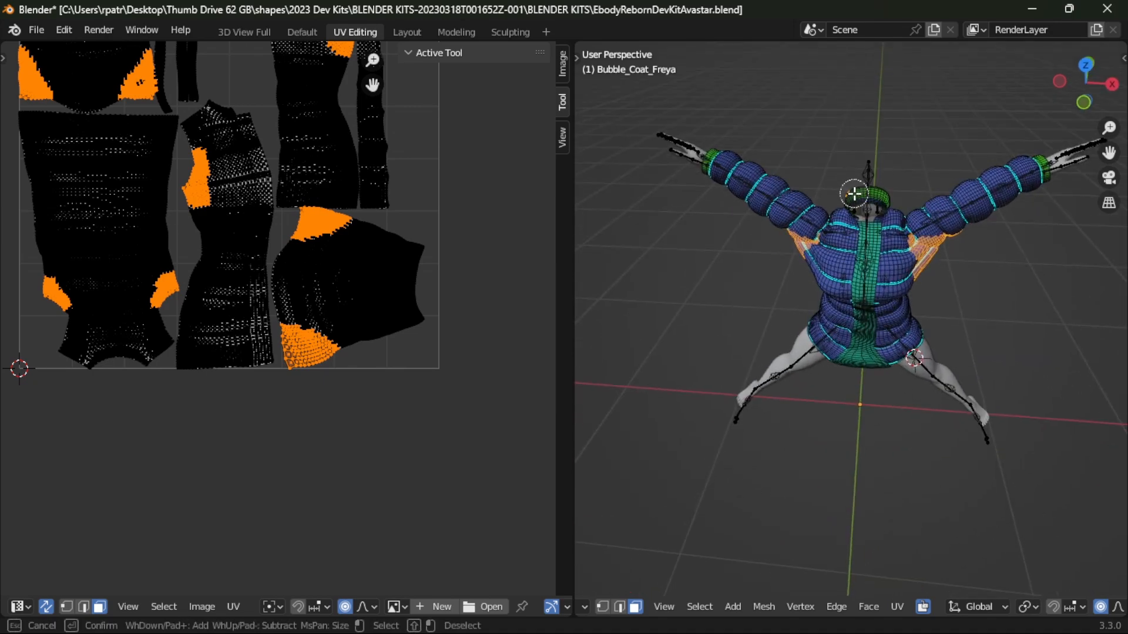
scroll(859, 192, up, 3)
scroll(859, 192, up, 2)
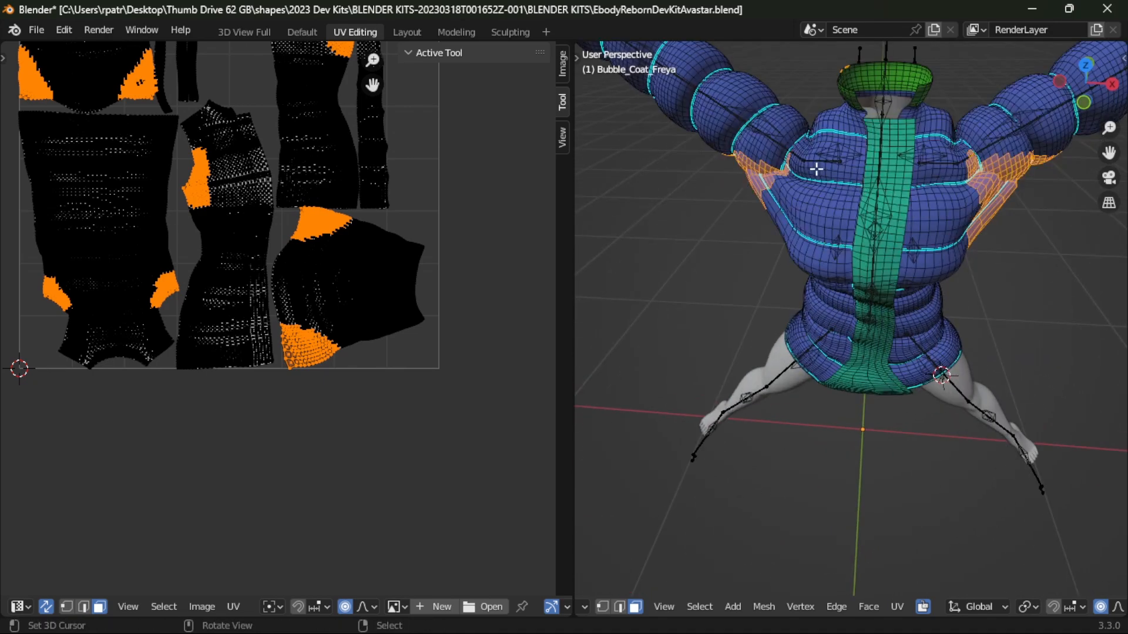
middle_drag(818, 169, 652, 110)
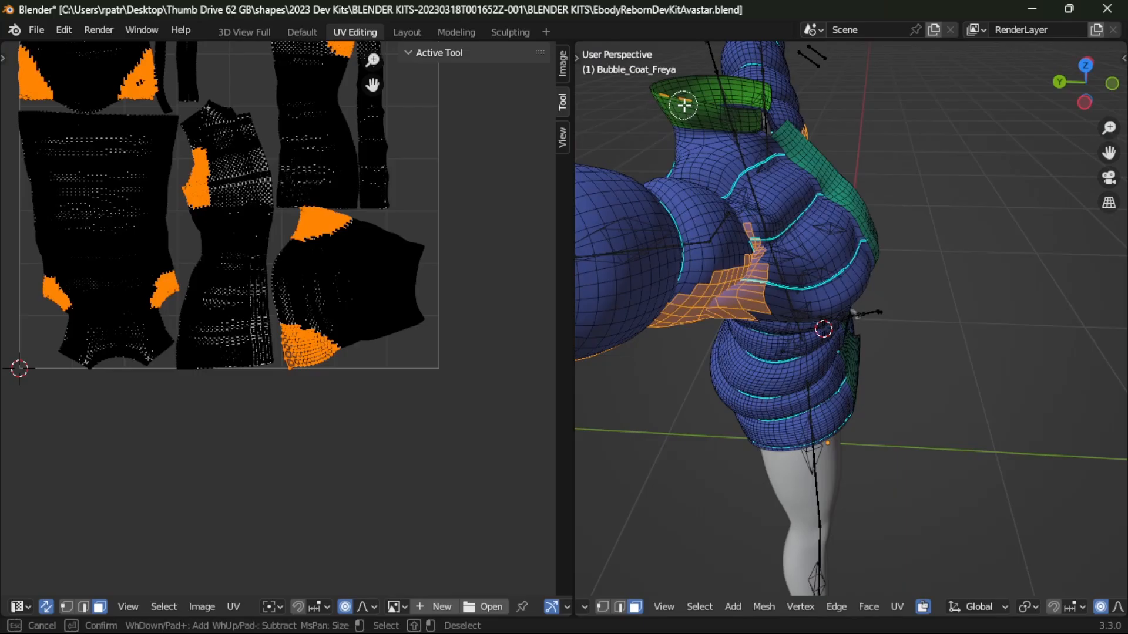
click(930, 130)
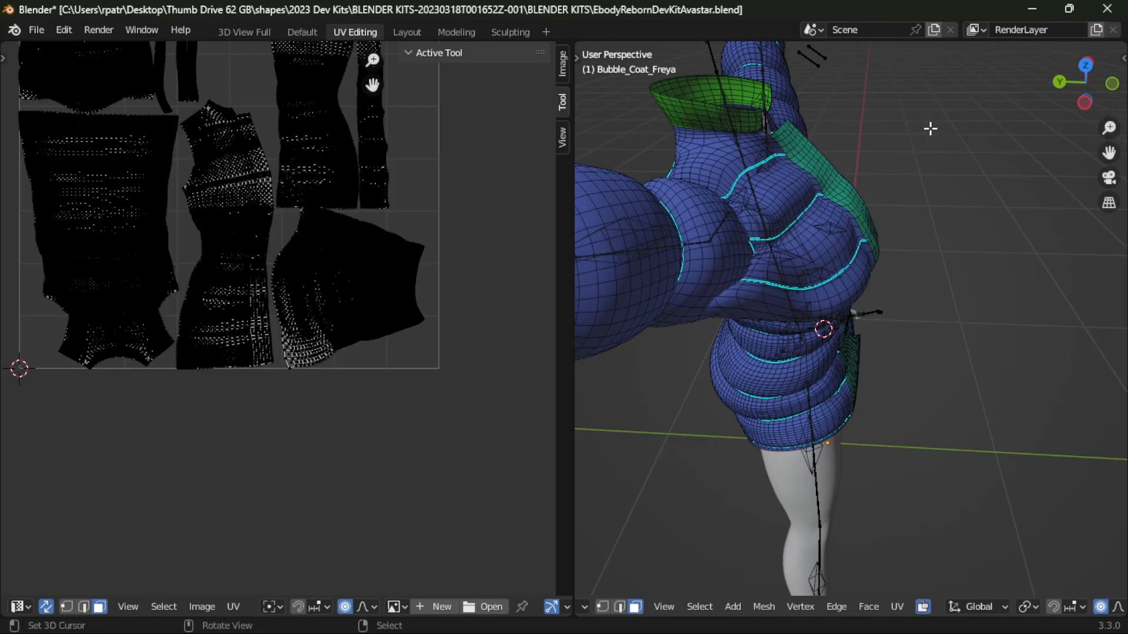
key(ctrl+z)
- Deselect the underarm faces above the upper chest seam beside the first armhole on the coat's front
middle_drag(946, 197, 790, 225)
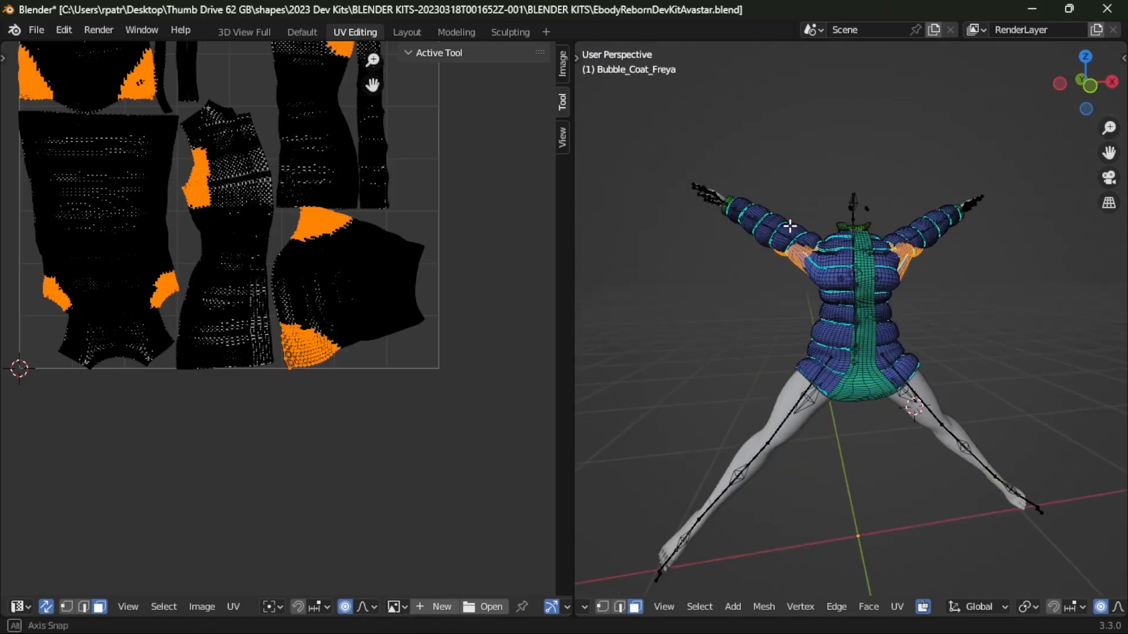
scroll(789, 226, up, 1)
scroll(891, 256, up, 3)
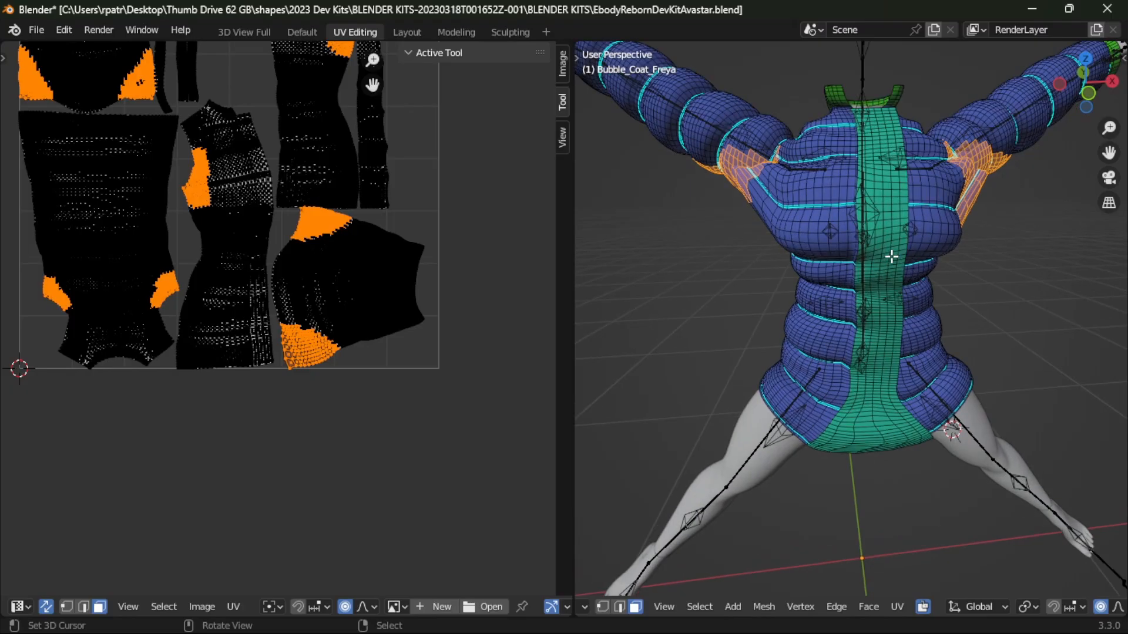
middle_drag(892, 255, 770, 267)
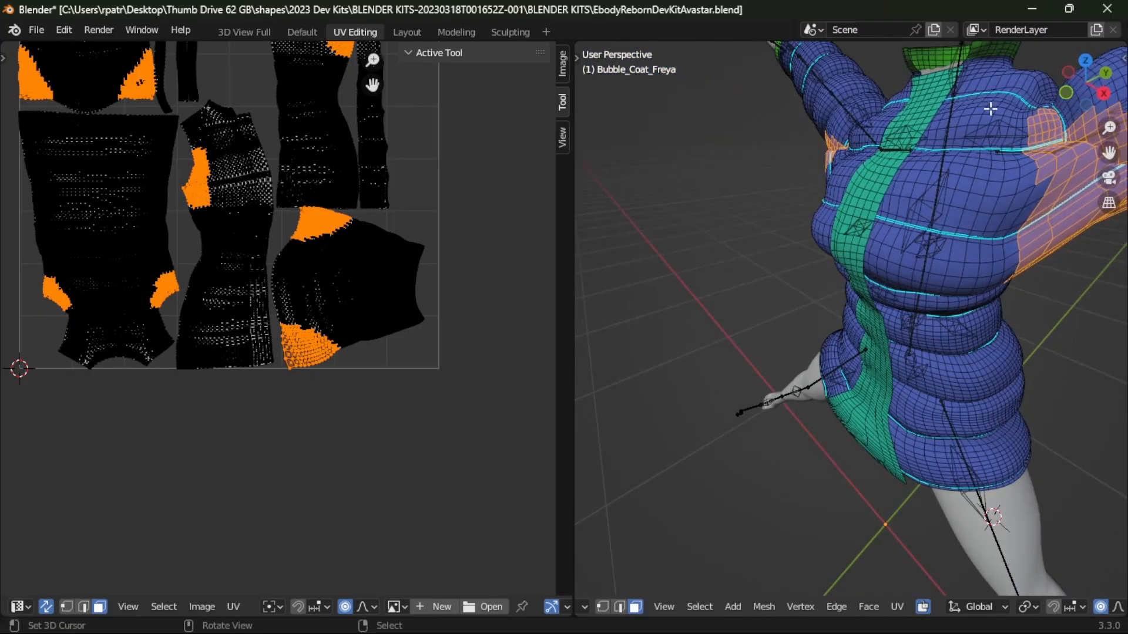
key(c)
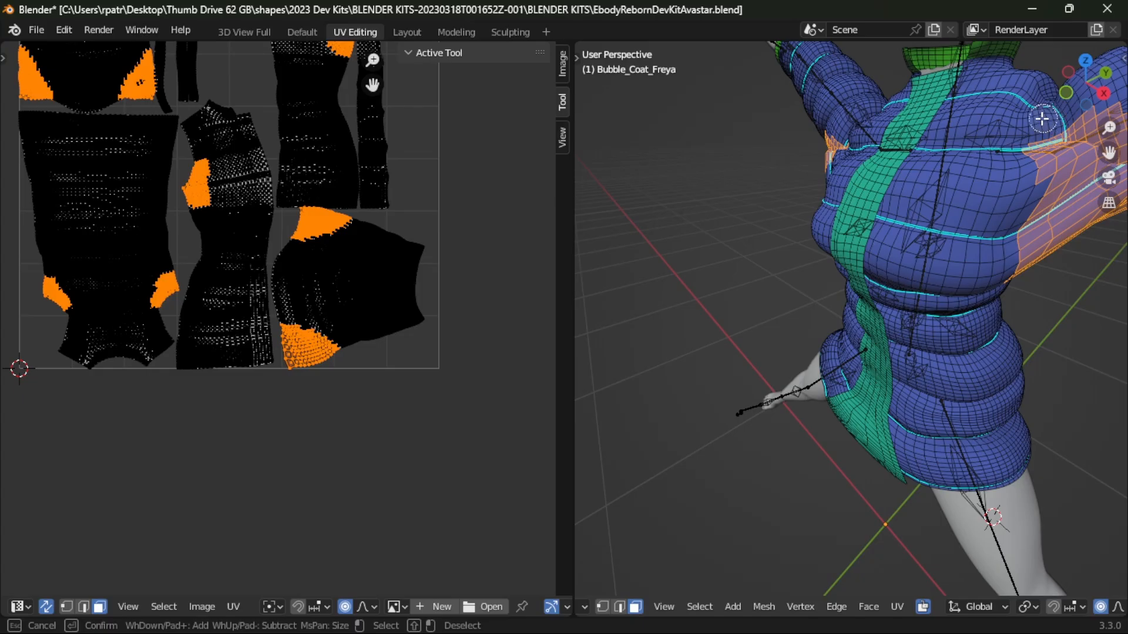
key(Escape)
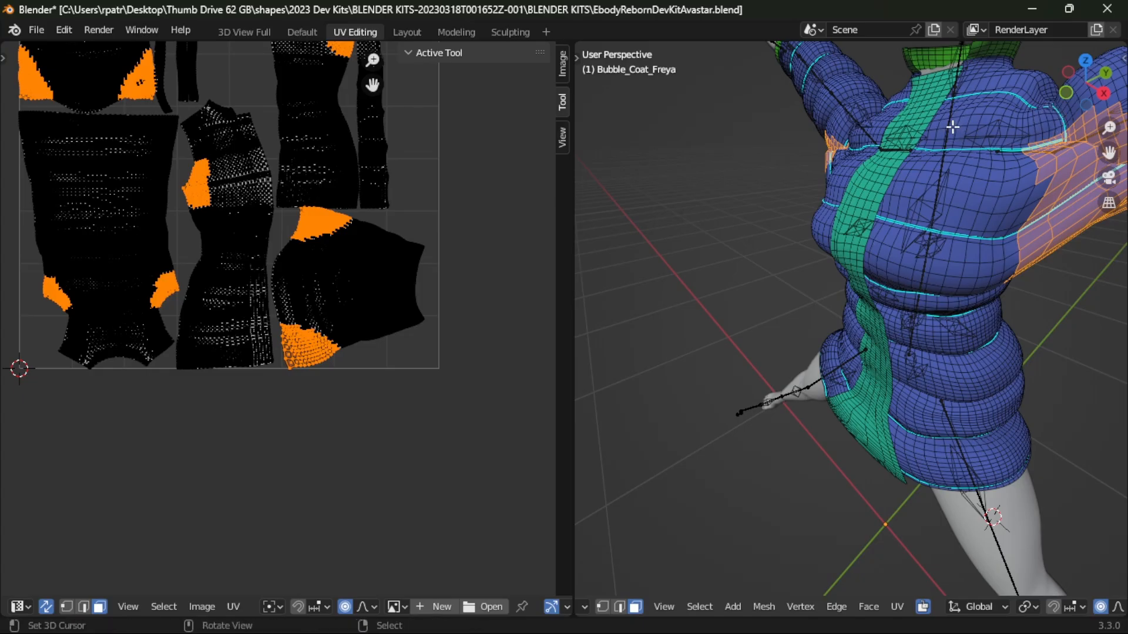
- Deselect the strip of faces above the chest seam at the opposite armhole and fill in the underarm patch's upper edge
mouse_move(849, 180)
middle_down()
mouse_move(788, 194)
mouse_move(949, 194)
mouse_move(750, 171)
mouse_move(832, 226)
mouse_move(757, 164)
mouse_move(876, 221)
mouse_move(830, 191)
middle_up()
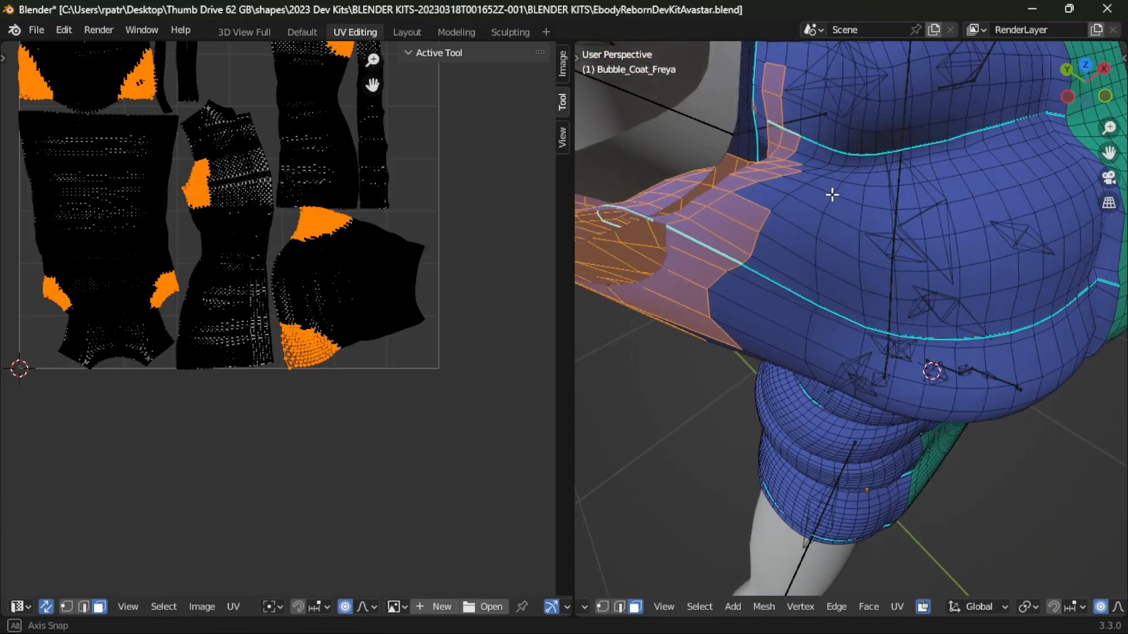
key(c)
mouse_move(781, 68)
shift+mouse_down()
mouse_move(783, 144)
mouse_move(772, 169)
shift+mouse_up()
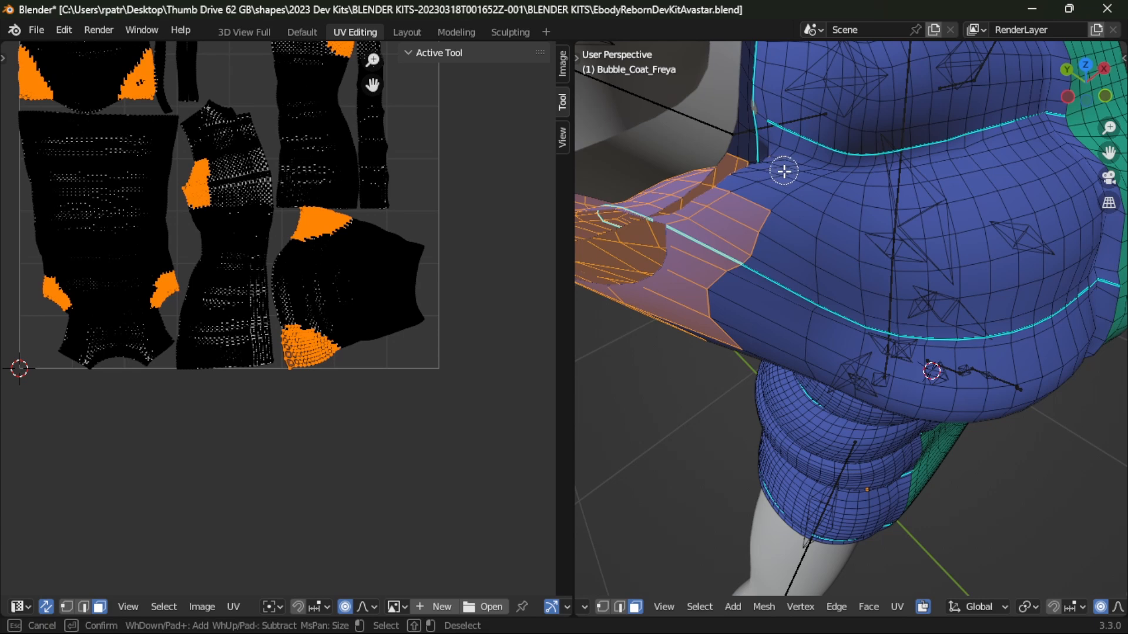
drag(736, 201, 753, 189)
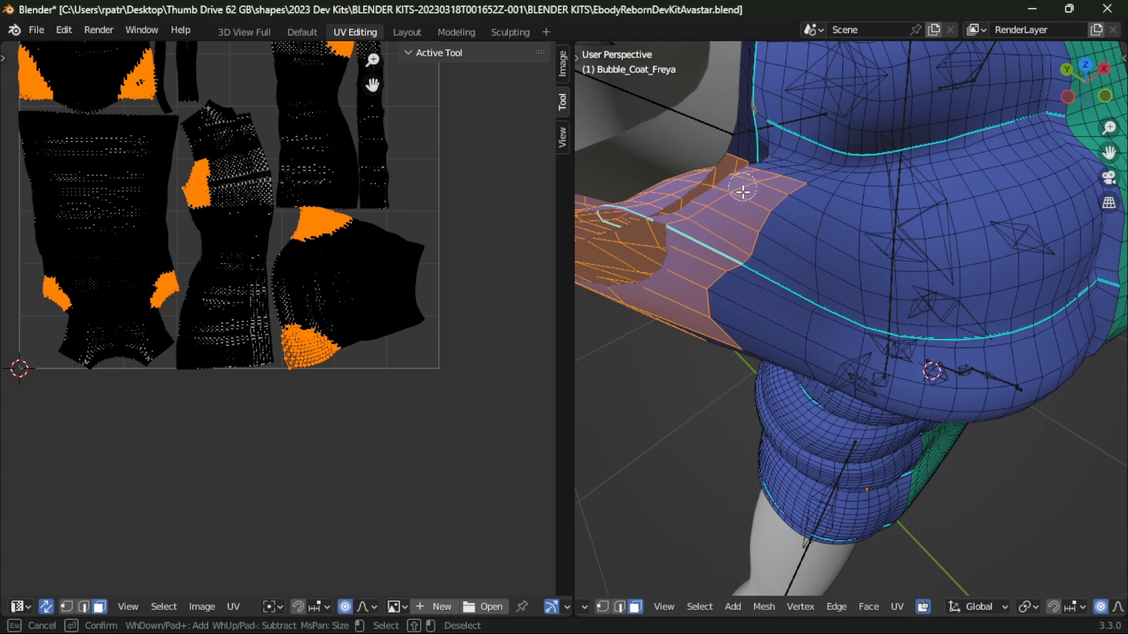
key(Escape)
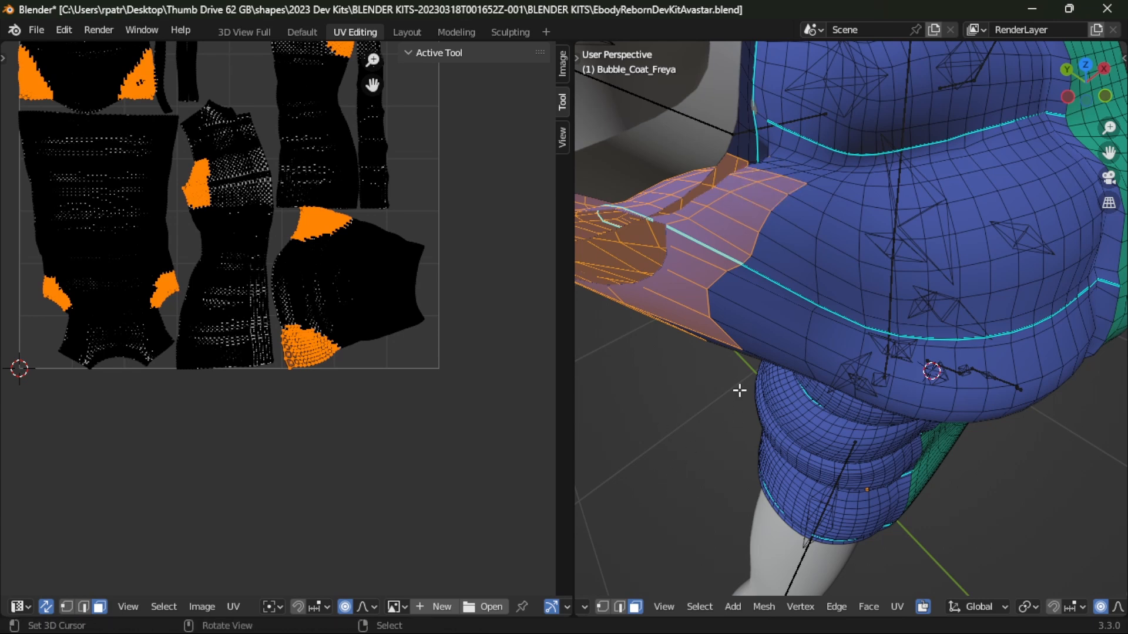
- Touch up the selected face patch beneath the coat's armpit with circle select, keeping the existing underarm selection
key(KP_5)
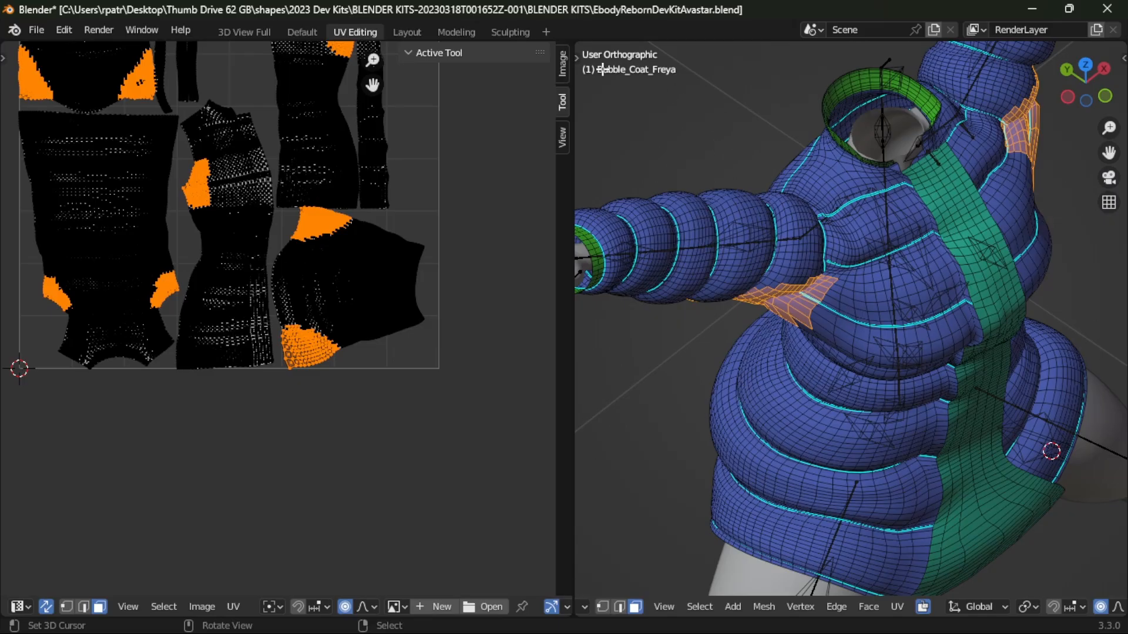
scroll(828, 380, up, 6)
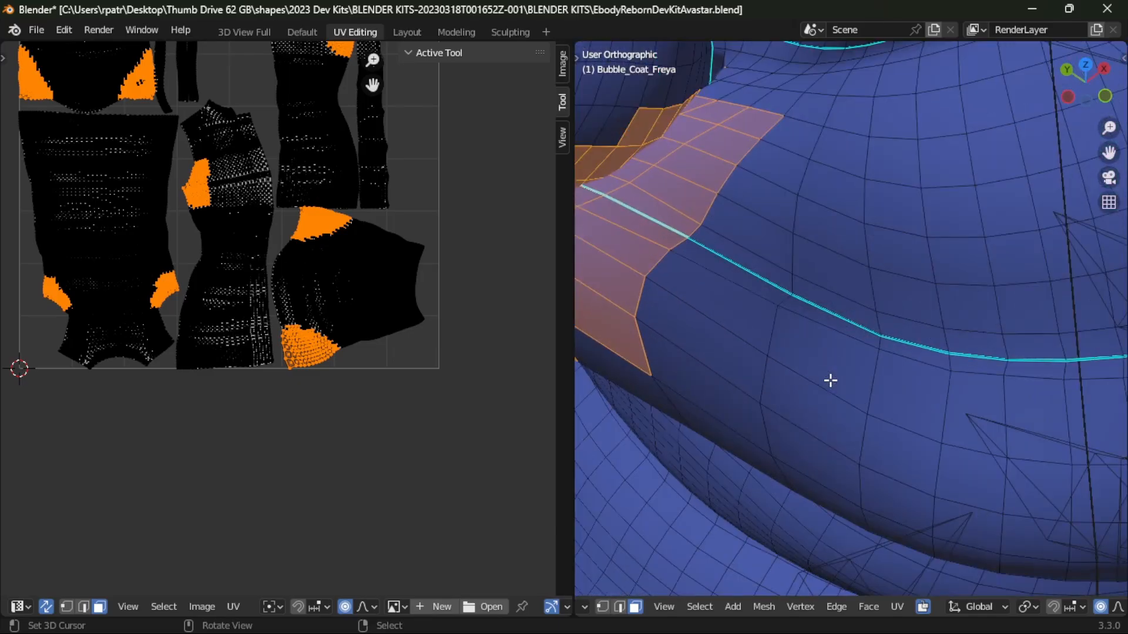
scroll(830, 380, down, 11)
middle_drag(829, 381, 876, 245)
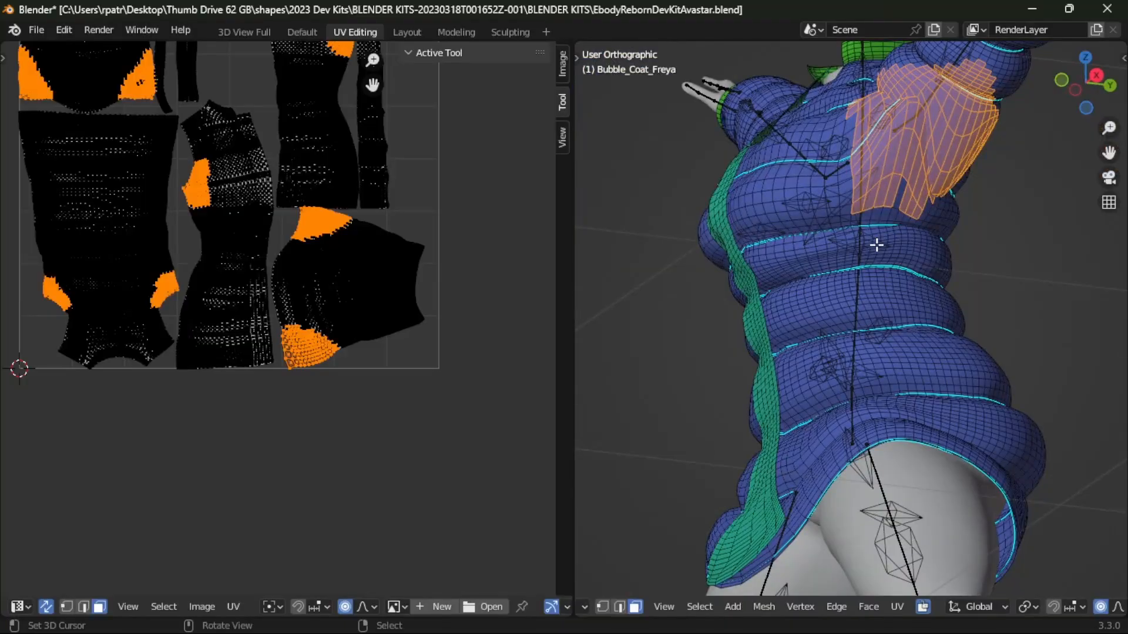
key(c)
middle_drag(658, 327, 873, 186)
drag(871, 186, 862, 182)
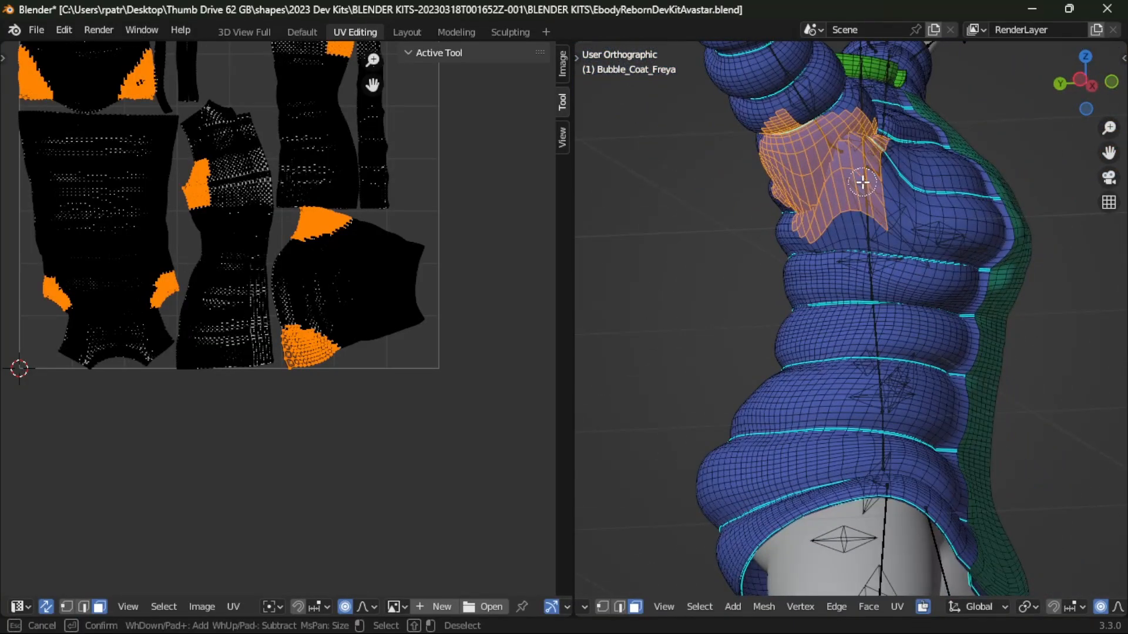
key(Escape)
click(705, 356)
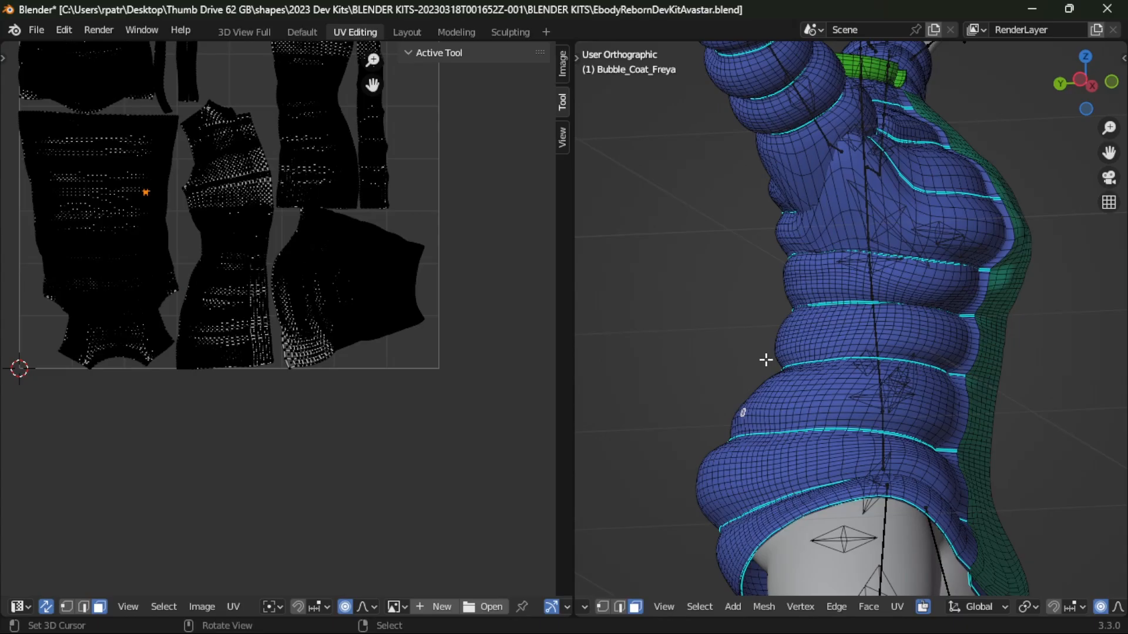
key(ctrl+z)
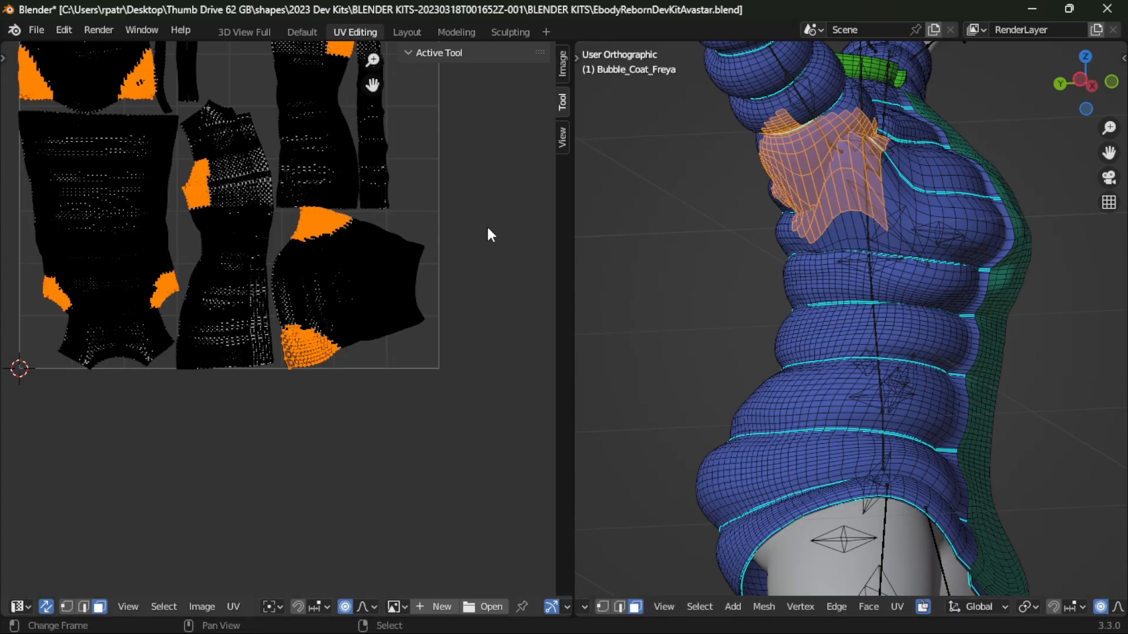
- Deselect the few stray faces at the corner of the underarm patch on the UV island using circle select
scroll(241, 325, up, 8)
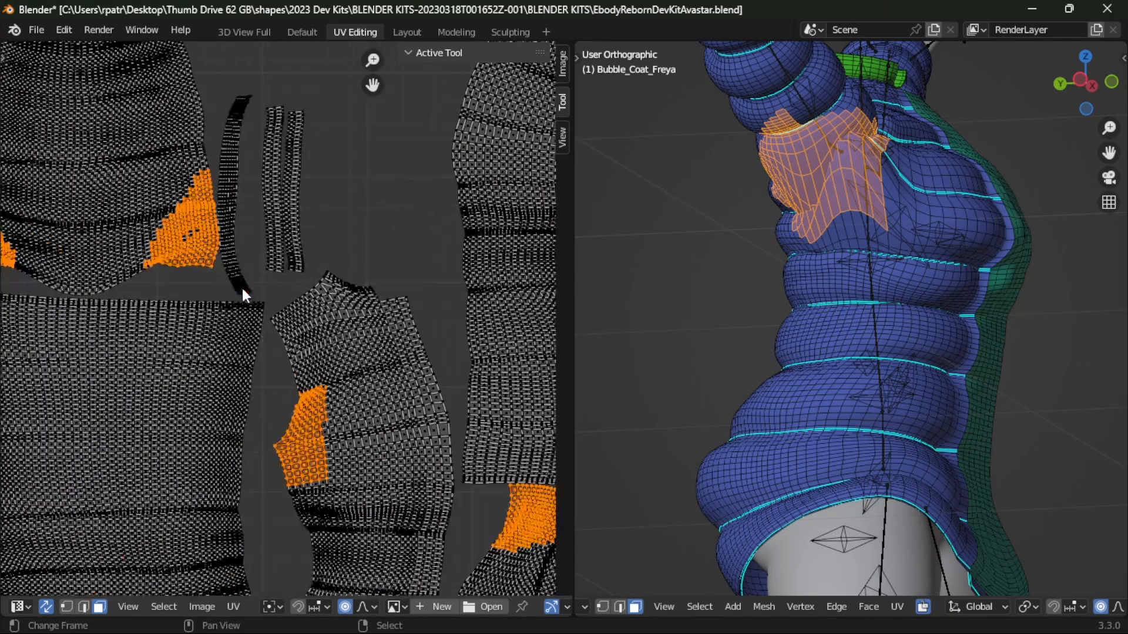
key(c)
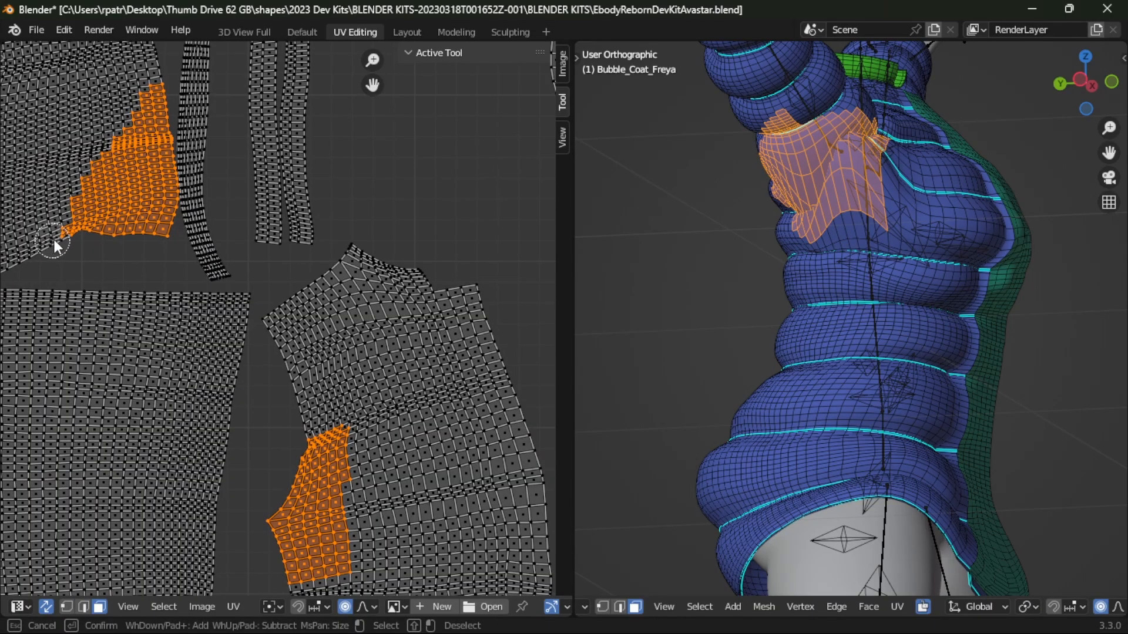
click(86, 235)
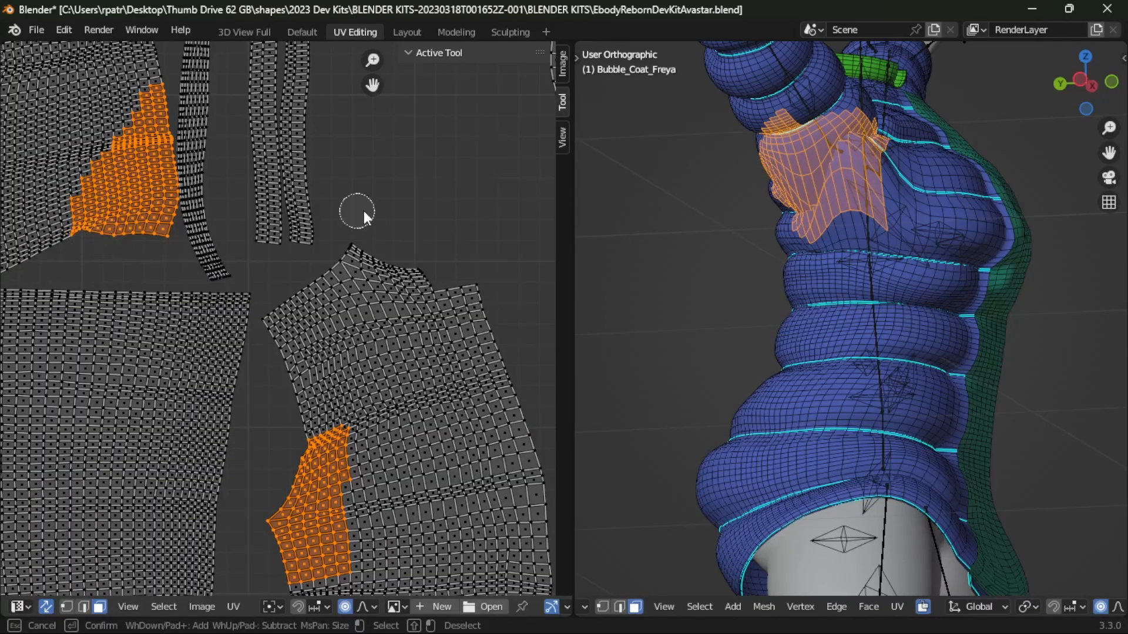
key(Escape)
scroll(421, 195, down, 3)
scroll(760, 239, down, 4)
middle_drag(786, 242, 780, 350)
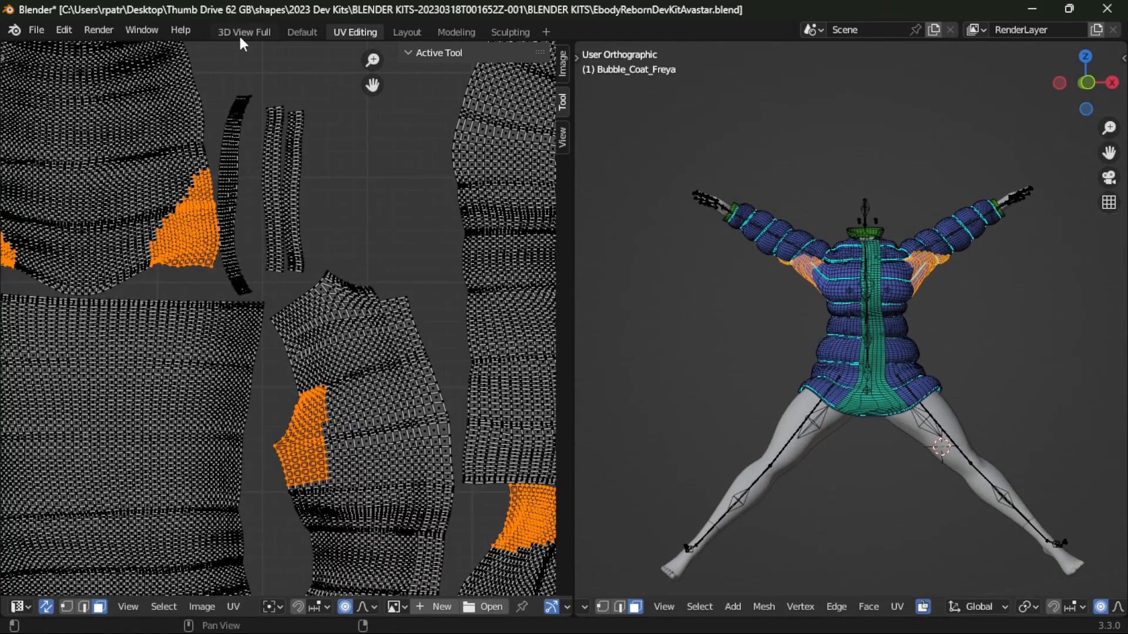
- Switch to the Layout workspace and put the coat in Weight Paint mode
click(405, 34)
middle_drag(295, 395, 259, 382)
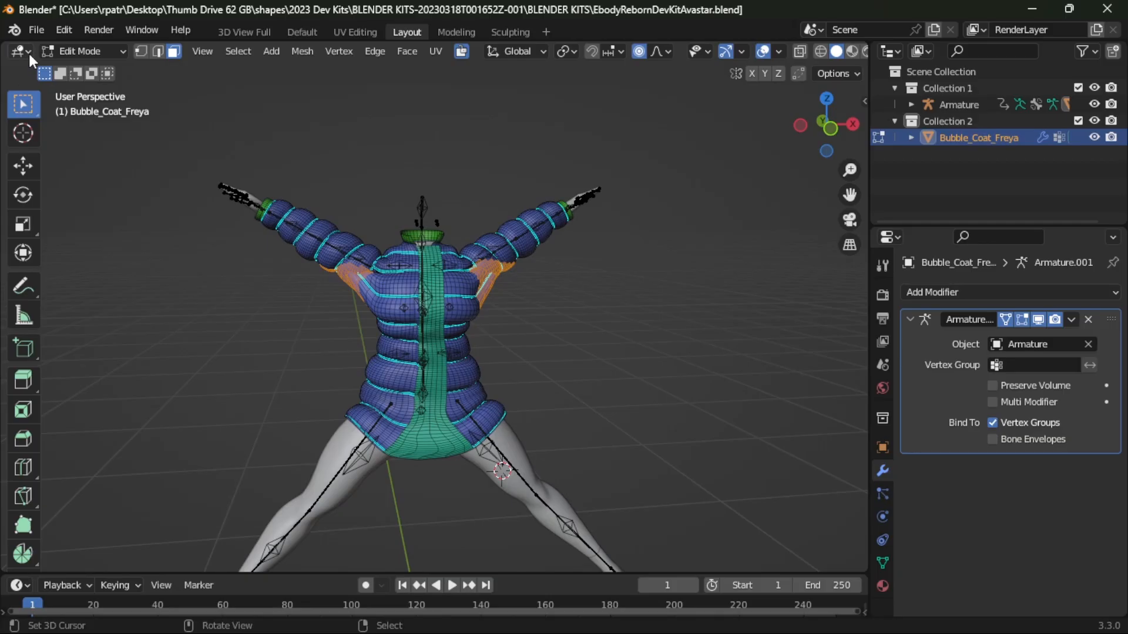
click(121, 52)
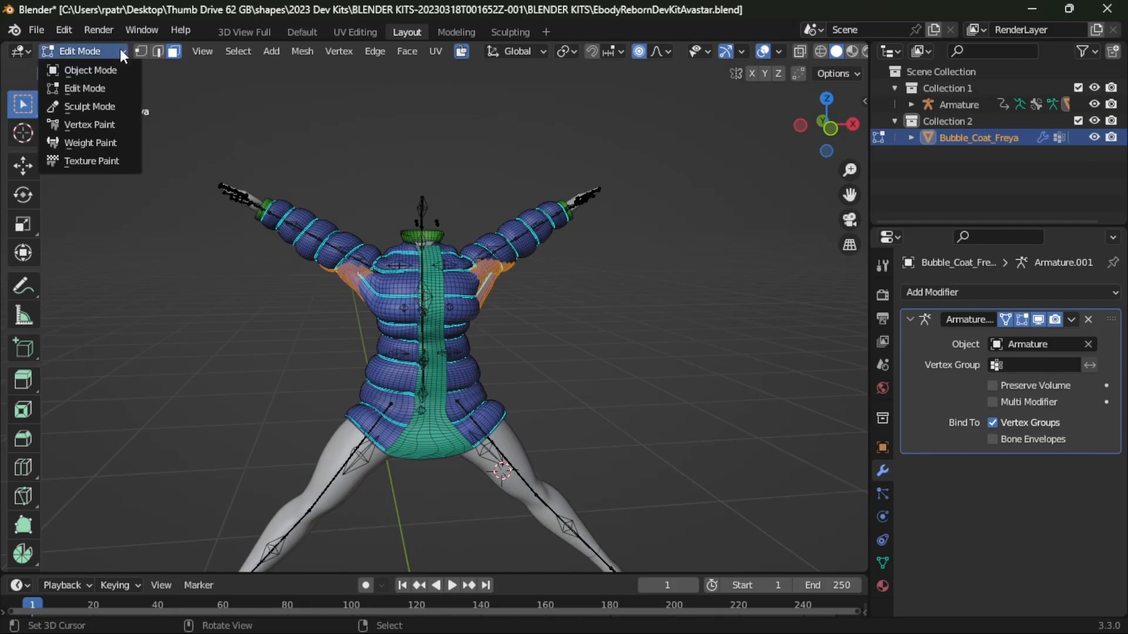
click(82, 143)
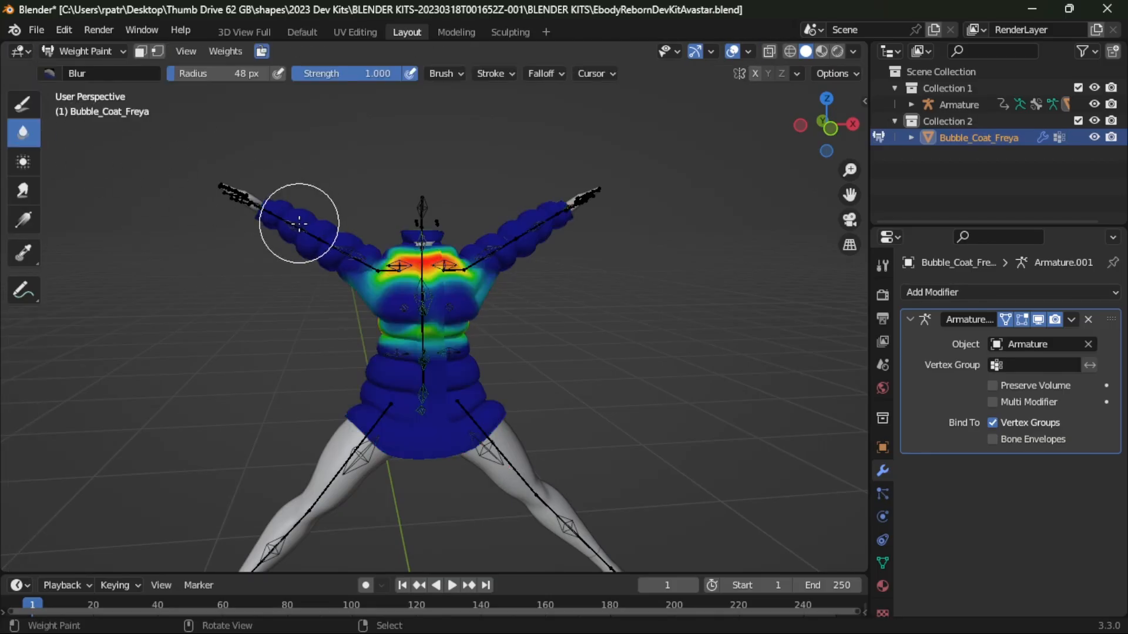
- Enable face selection masking so that weight painting is limited to the selected underarm faces
click(141, 52)
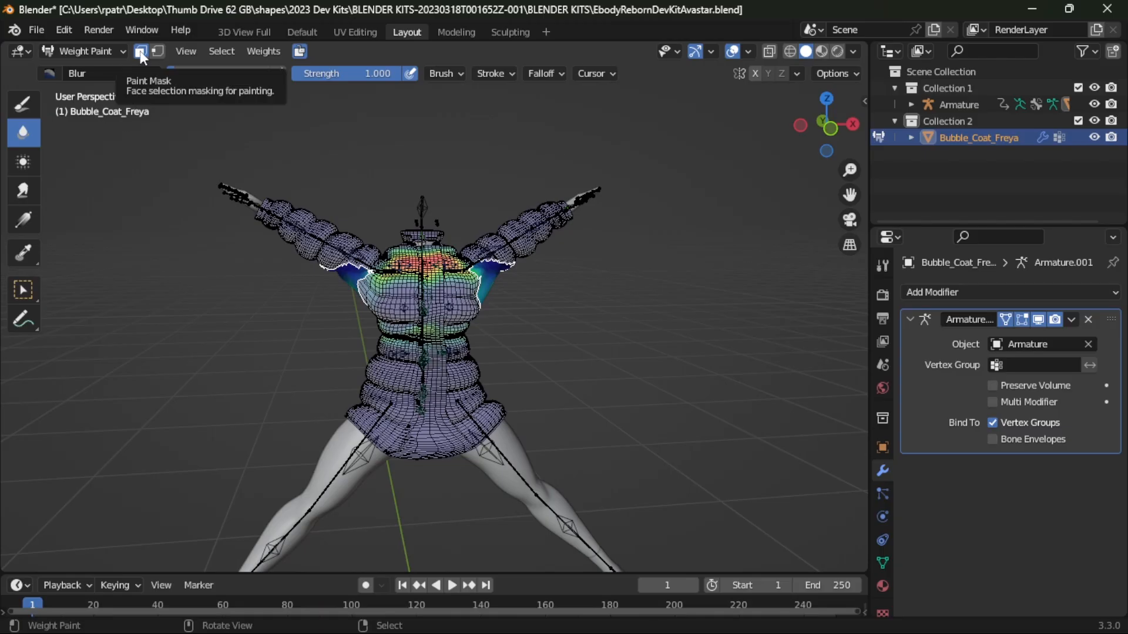
right_click(142, 56)
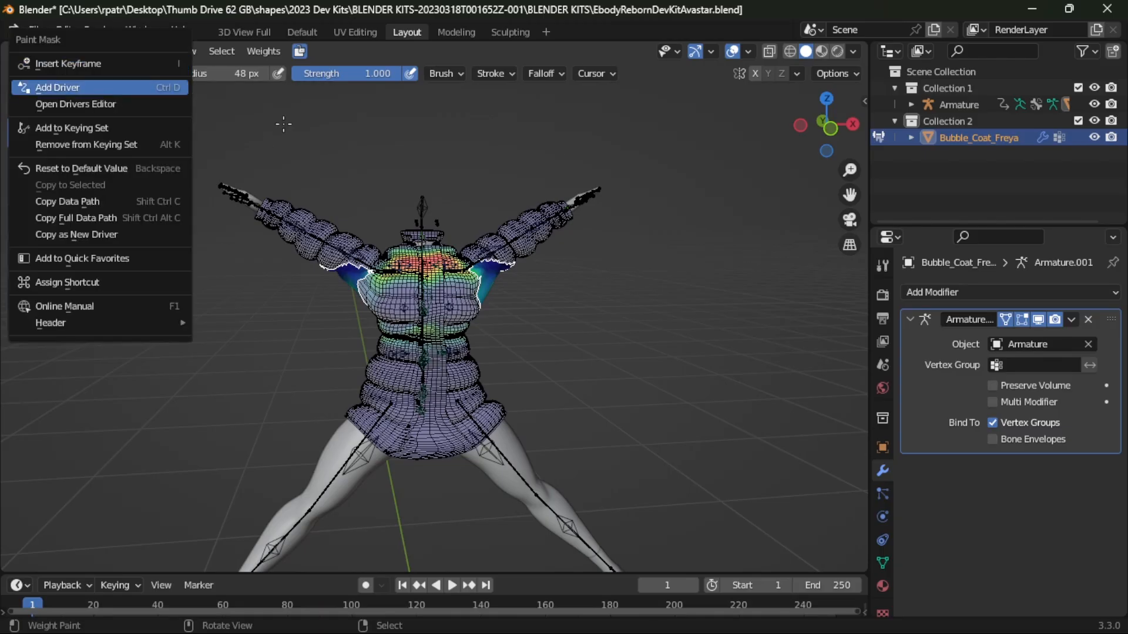
click(142, 53)
click(142, 53)
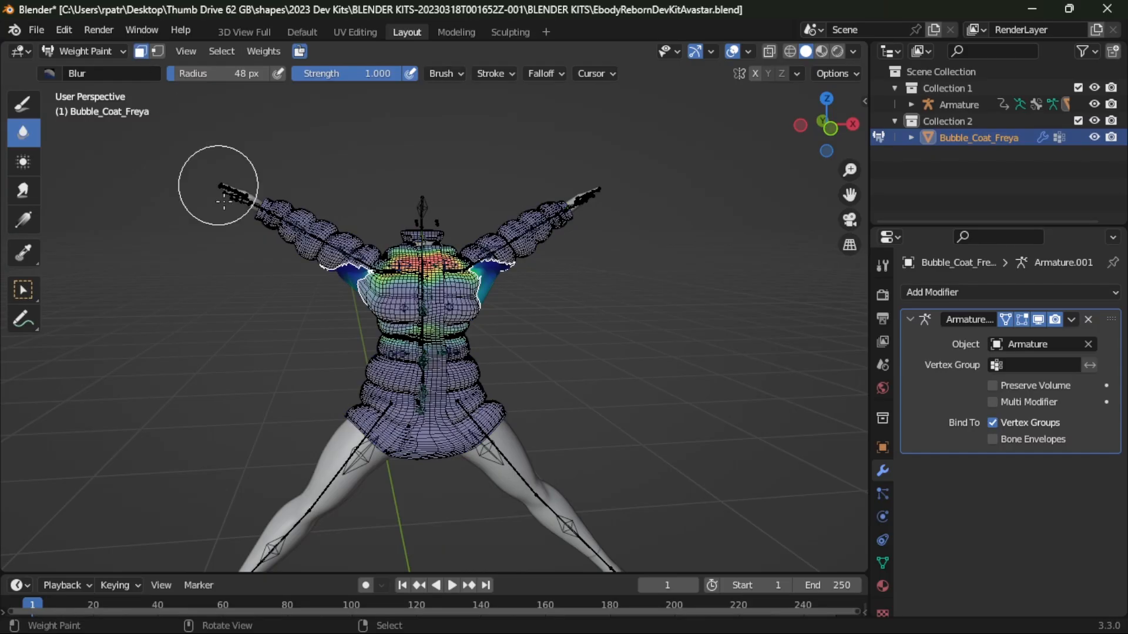
- Smooth the vertex weights of the masked underarm faces for all groups, using 50 iterations
scroll(297, 376, up, 3)
mouse_move(293, 365)
middle_down()
mouse_move(403, 310)
mouse_move(423, 312)
mouse_move(194, 323)
mouse_move(265, 327)
mouse_move(291, 316)
middle_up()
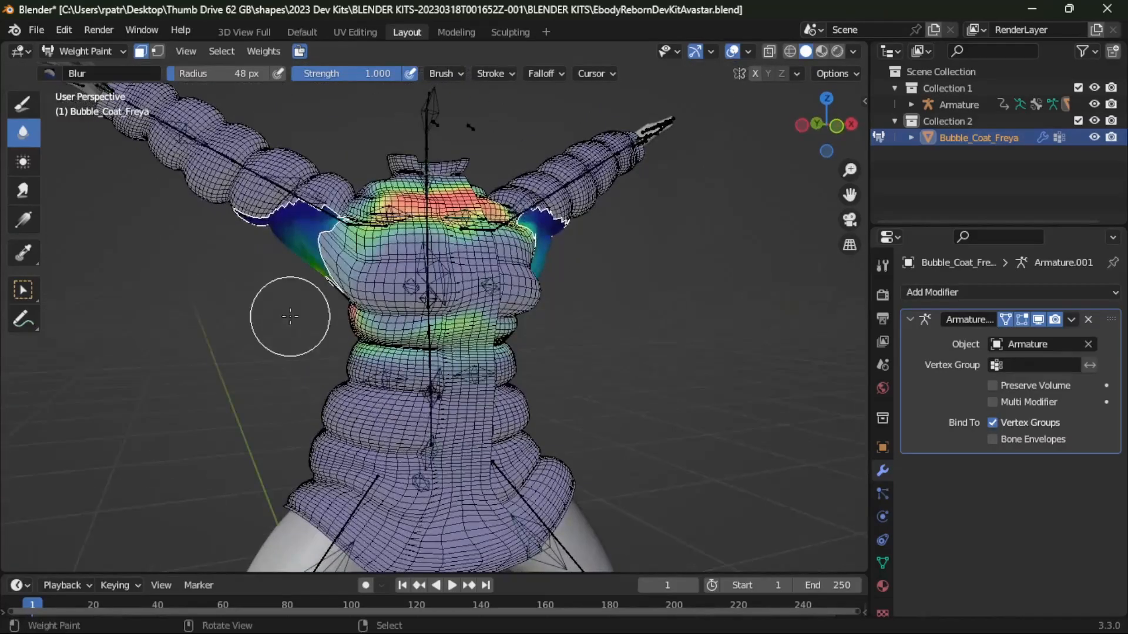
click(267, 51)
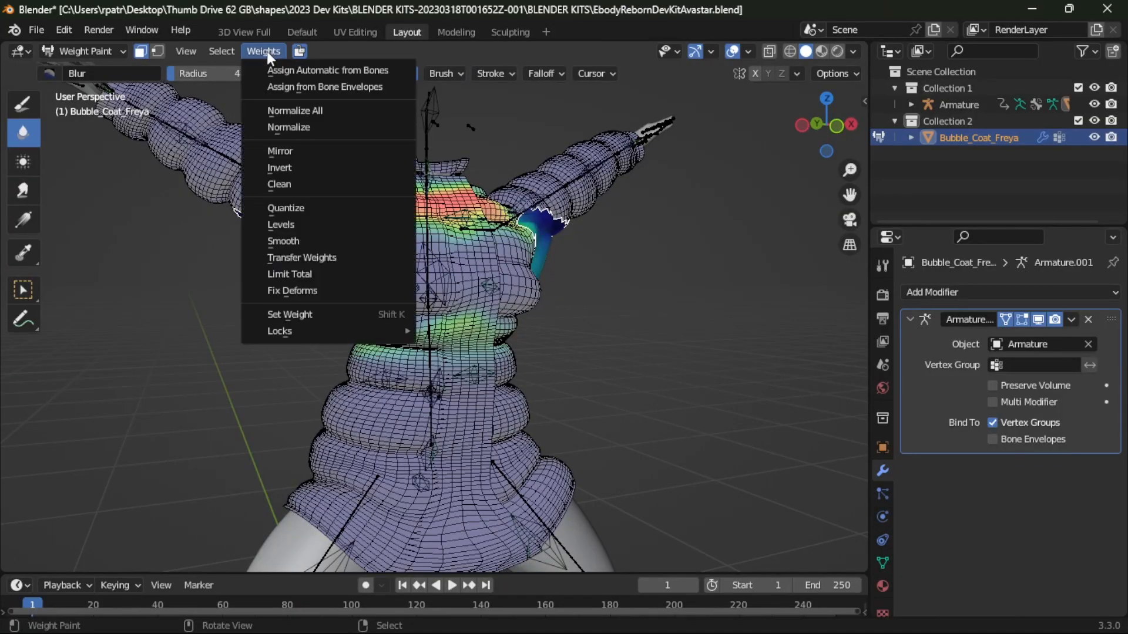
click(285, 240)
mouse_move(576, 319)
middle_down()
mouse_move(274, 358)
mouse_move(588, 382)
mouse_move(576, 391)
middle_up()
click(64, 557)
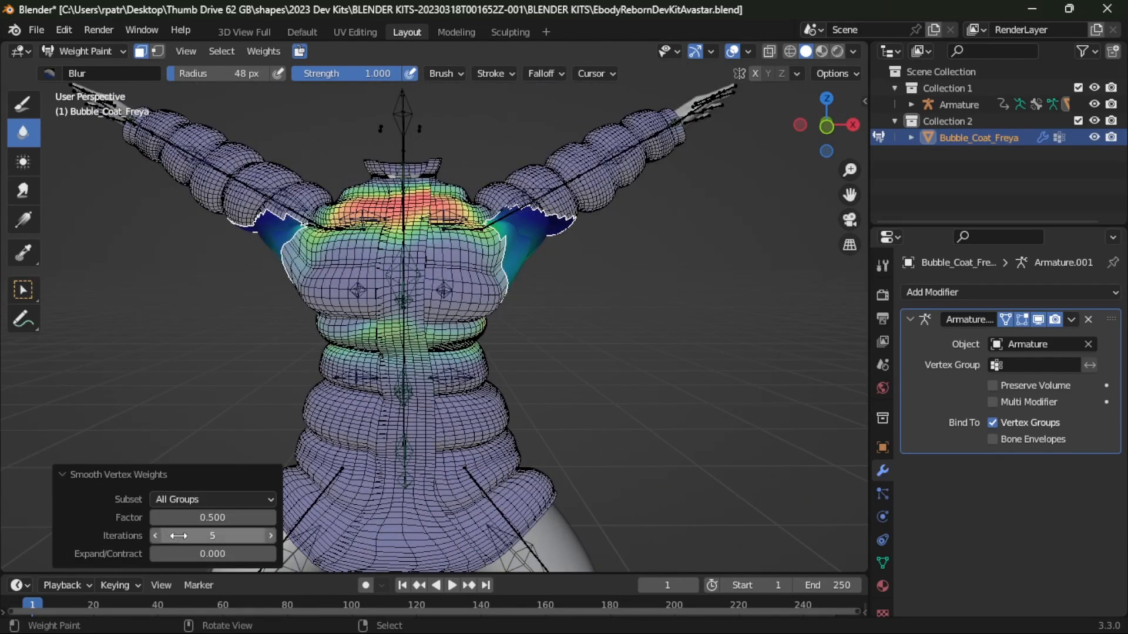
click(272, 535)
click(272, 536)
click(272, 536)
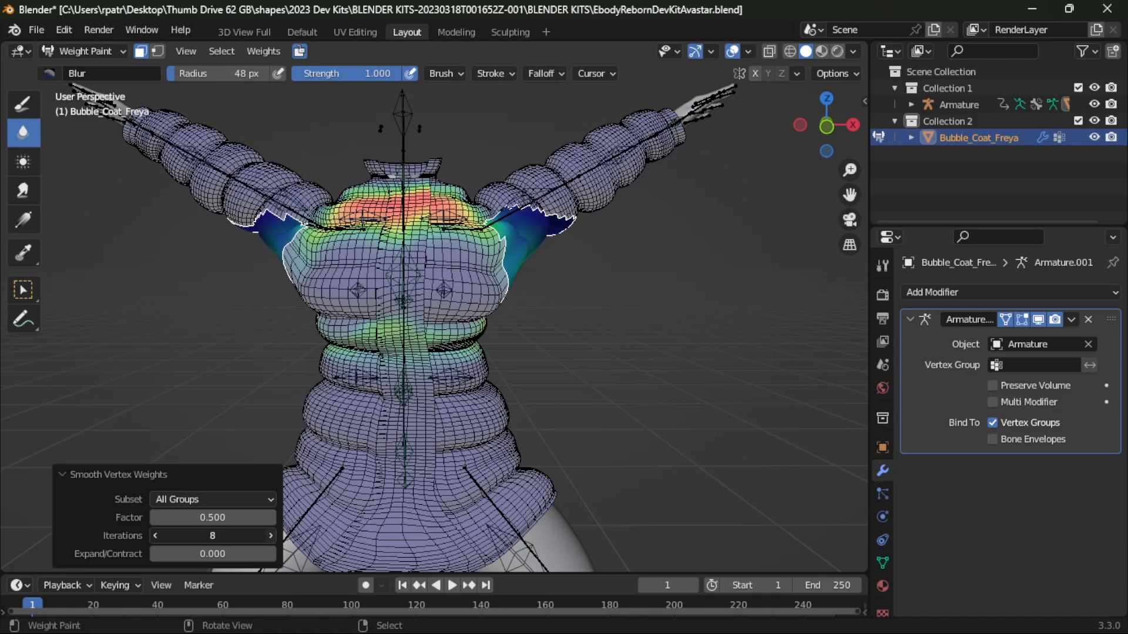
click(272, 536)
click(272, 535)
click(272, 536)
click(271, 535)
click(272, 536)
click(272, 536)
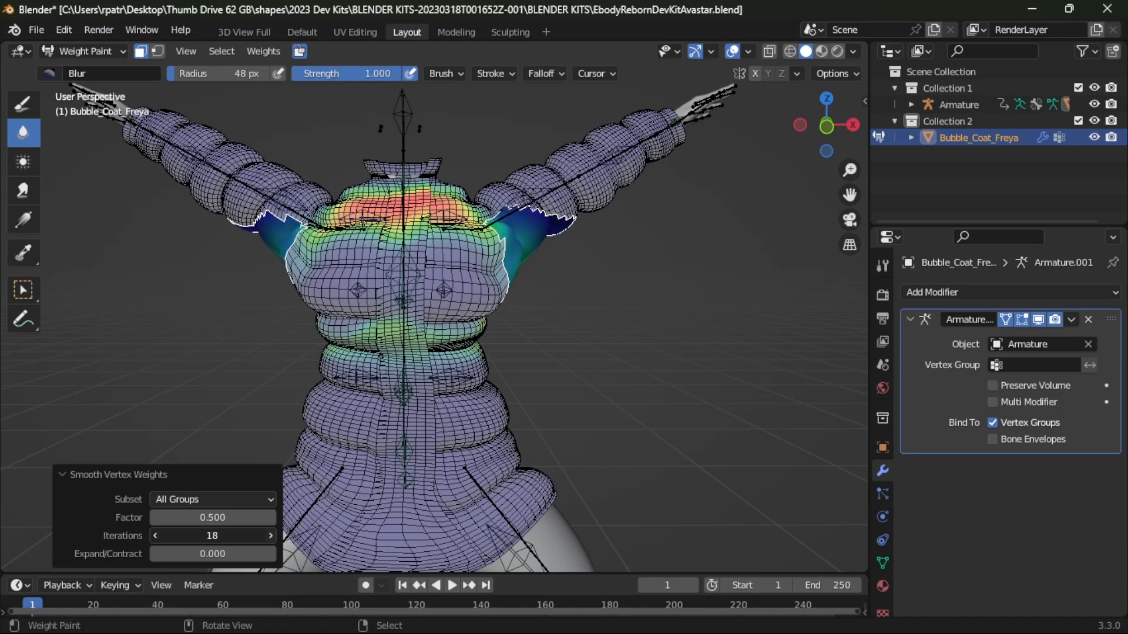
double_click(272, 536)
double_click(272, 536)
click(272, 536)
double_click(271, 536)
double_click(272, 536)
click(272, 536)
double_click(272, 536)
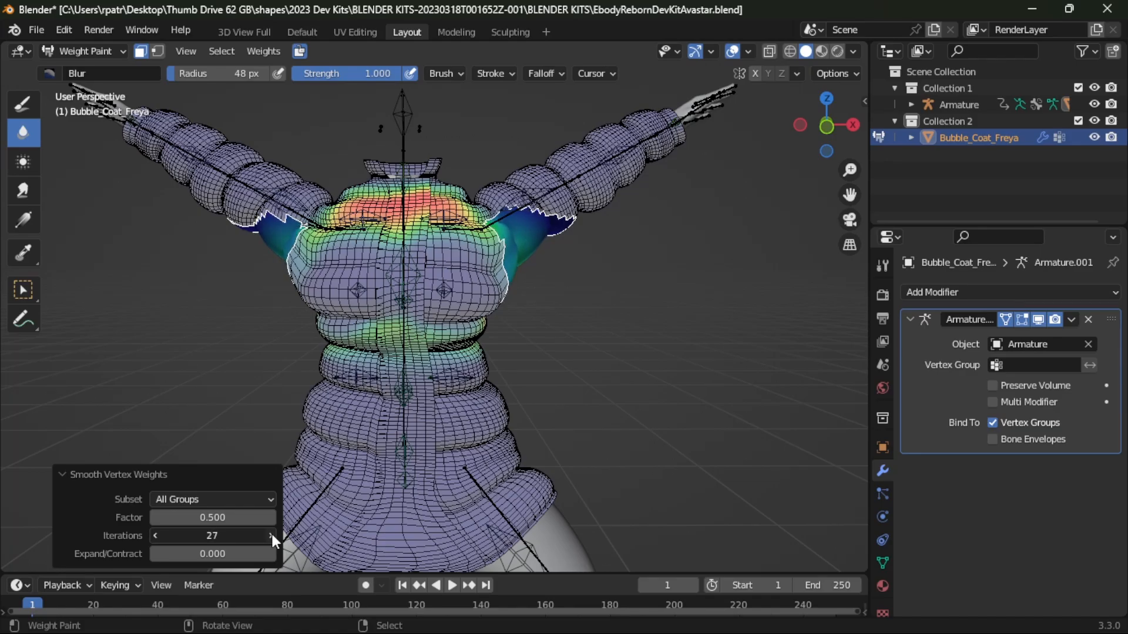
double_click(272, 536)
click(272, 536)
double_click(272, 535)
double_click(272, 536)
click(272, 536)
double_click(272, 535)
click(272, 535)
double_click(272, 536)
double_click(272, 535)
click(272, 536)
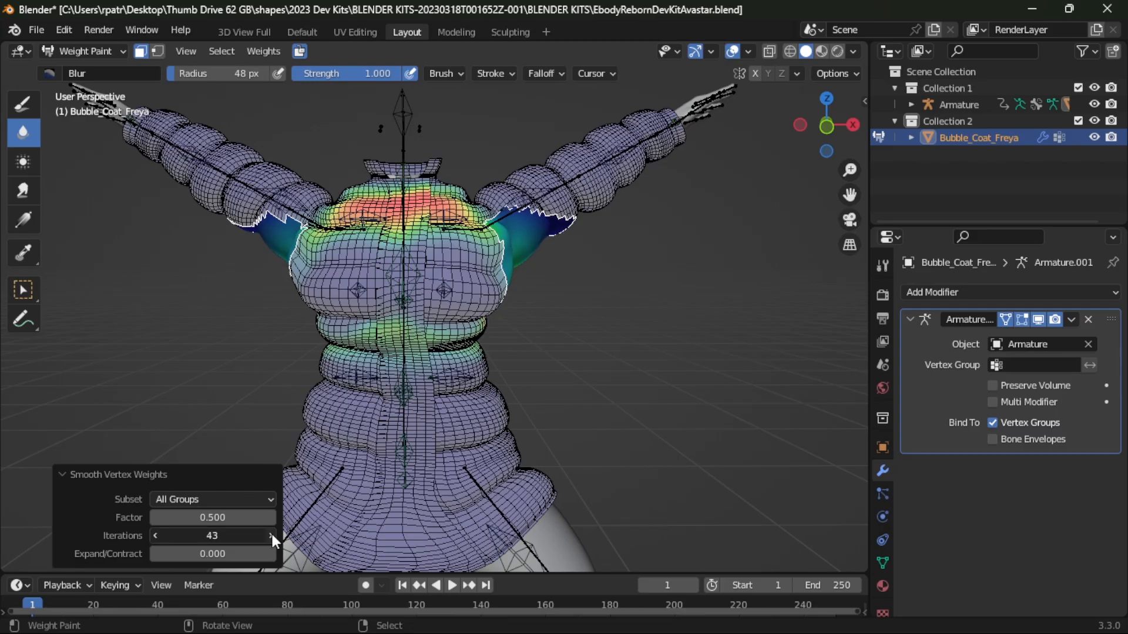
double_click(272, 536)
click(272, 535)
click(272, 536)
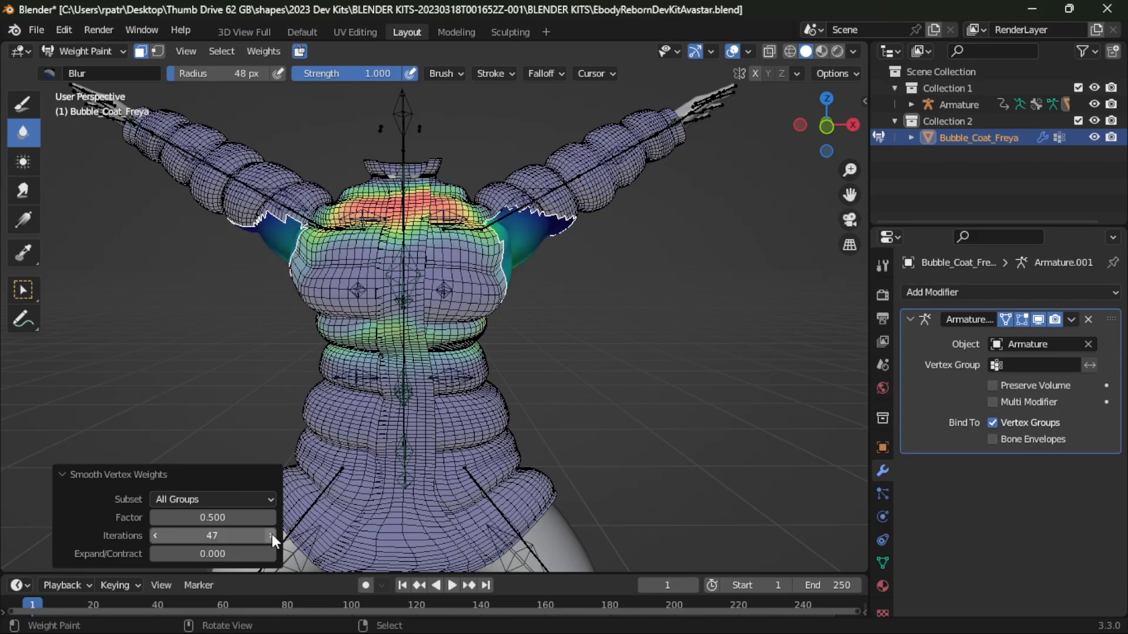
mouse_move(634, 352)
middle_down()
mouse_move(589, 356)
mouse_move(637, 352)
mouse_move(669, 397)
mouse_move(748, 368)
mouse_move(766, 389)
mouse_move(415, 399)
middle_up()
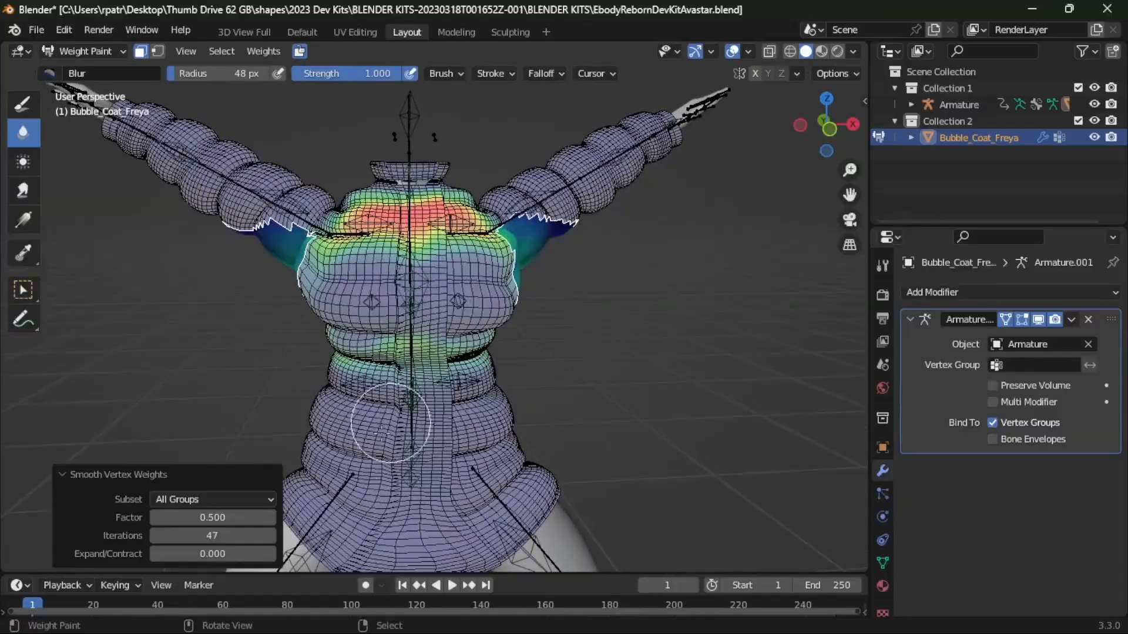
click(271, 535)
click(271, 535)
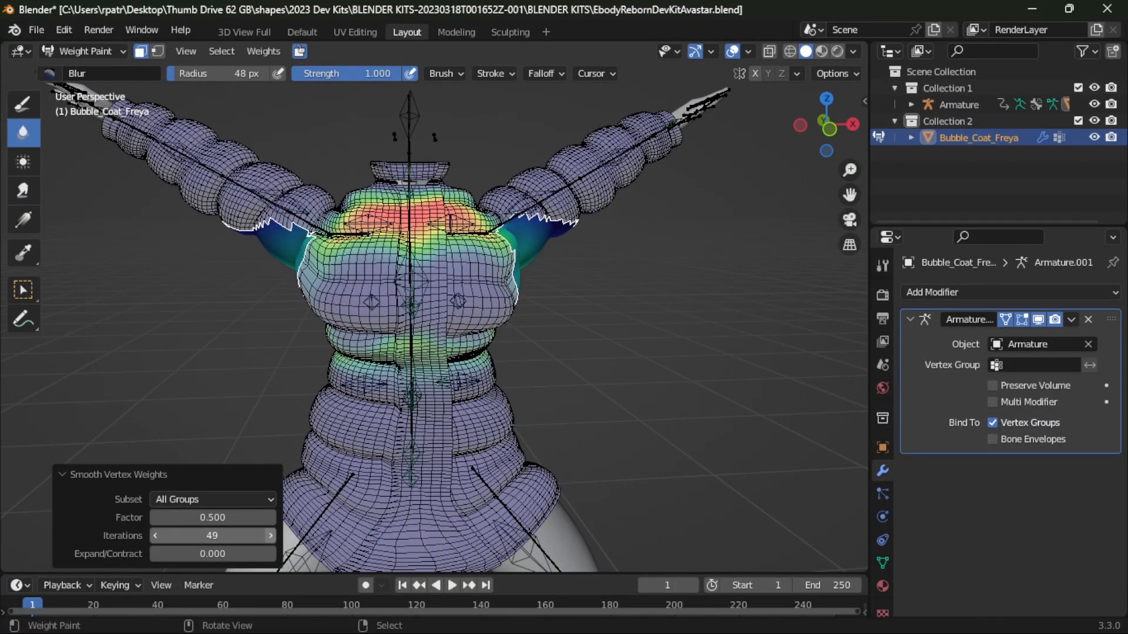
middle_drag(189, 340, 598, 367)
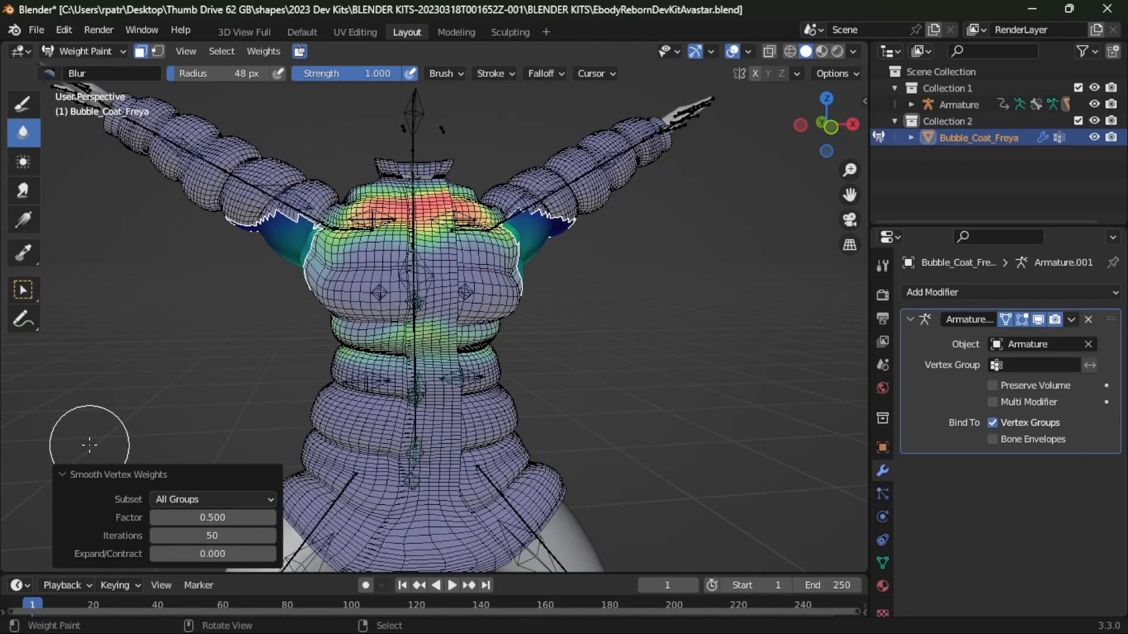
- Repeat the vertex weight smoothing on the masked underarm faces, check both armpits, and collapse the operator settings
click(262, 53)
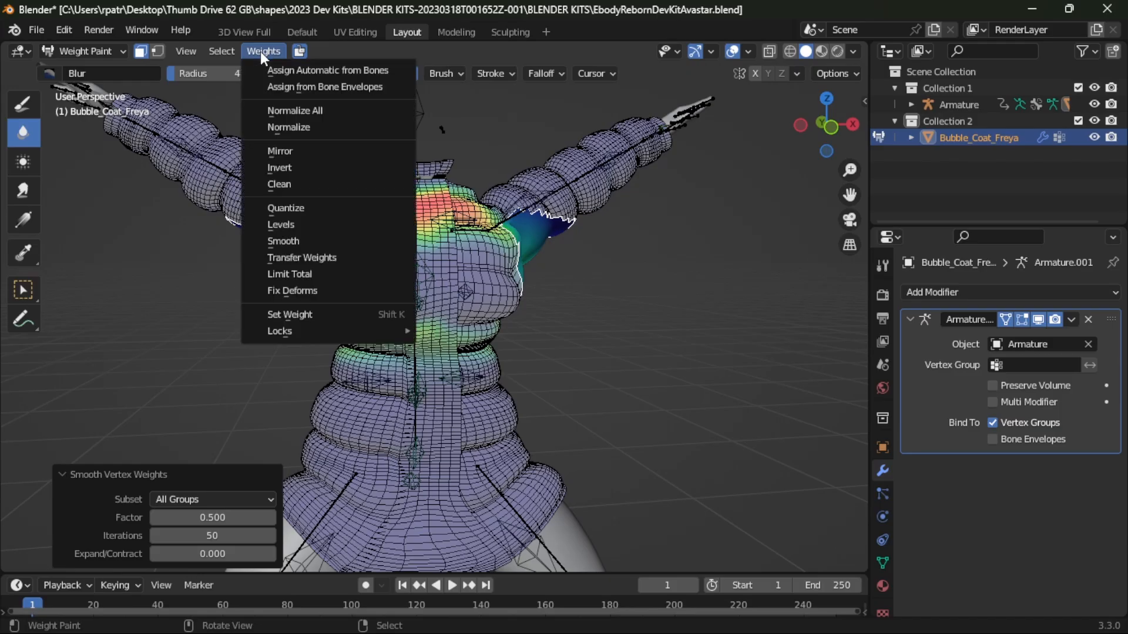
click(280, 240)
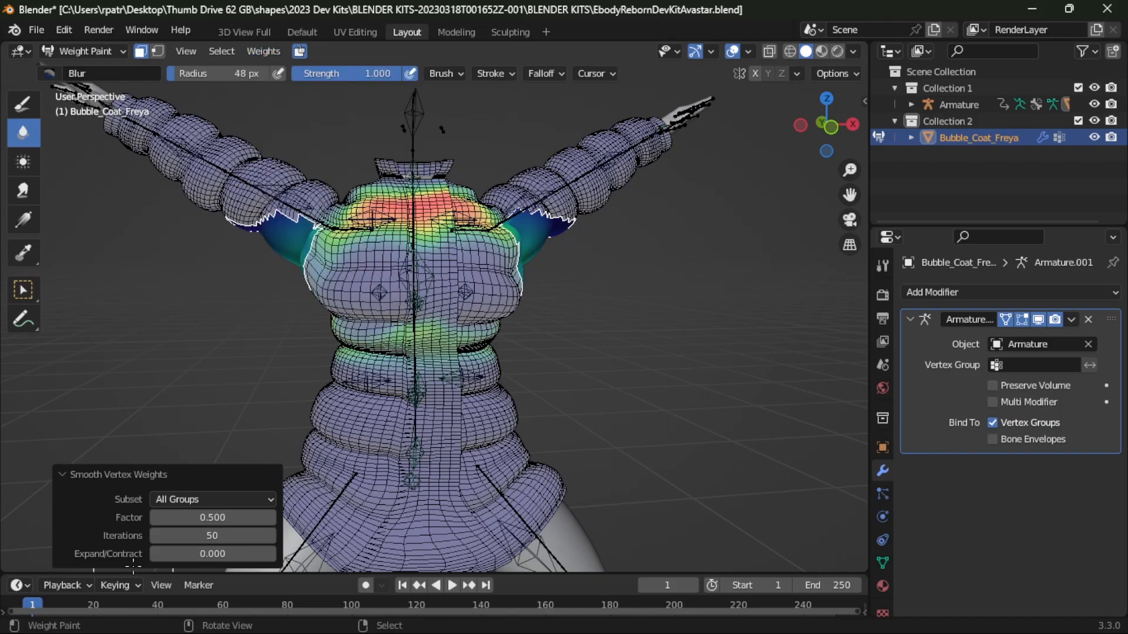
click(264, 50)
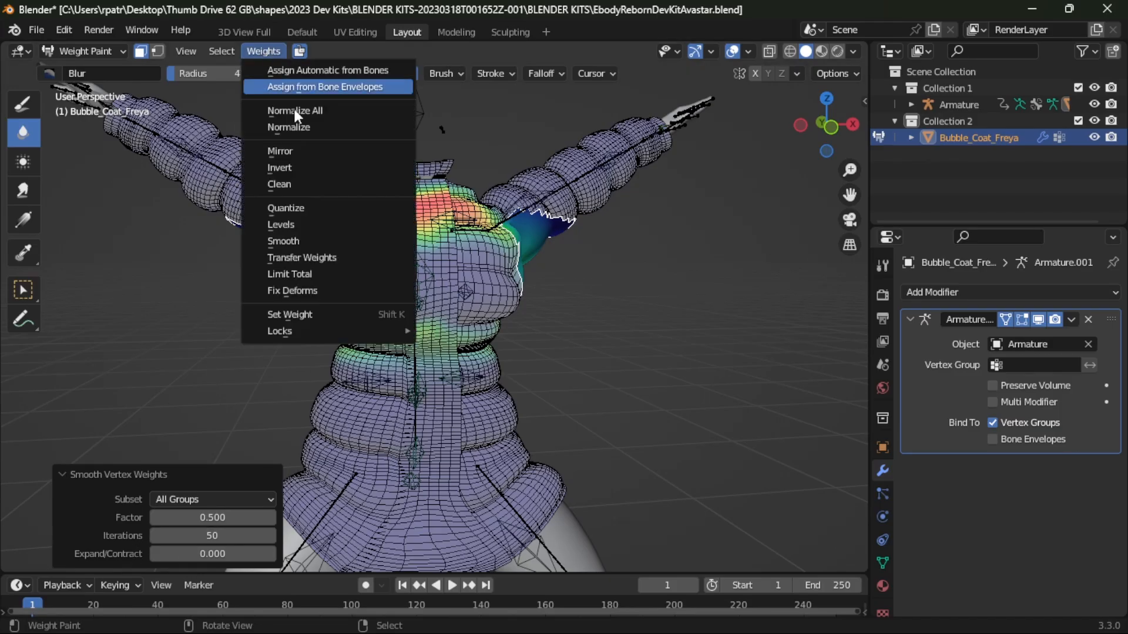
click(285, 242)
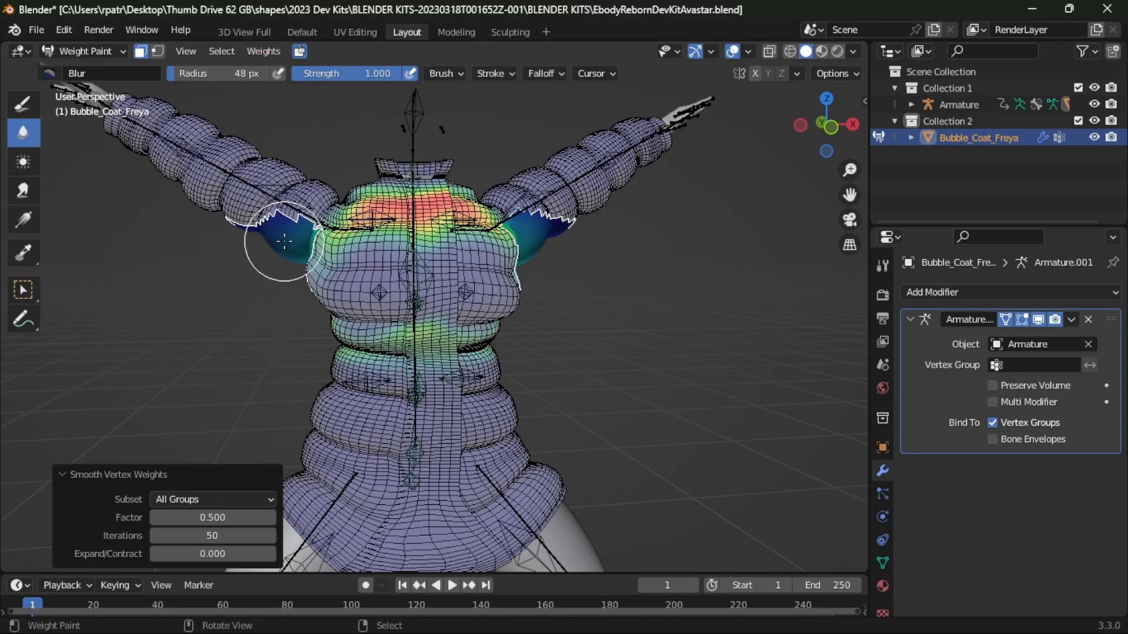
middle_drag(209, 368, 171, 388)
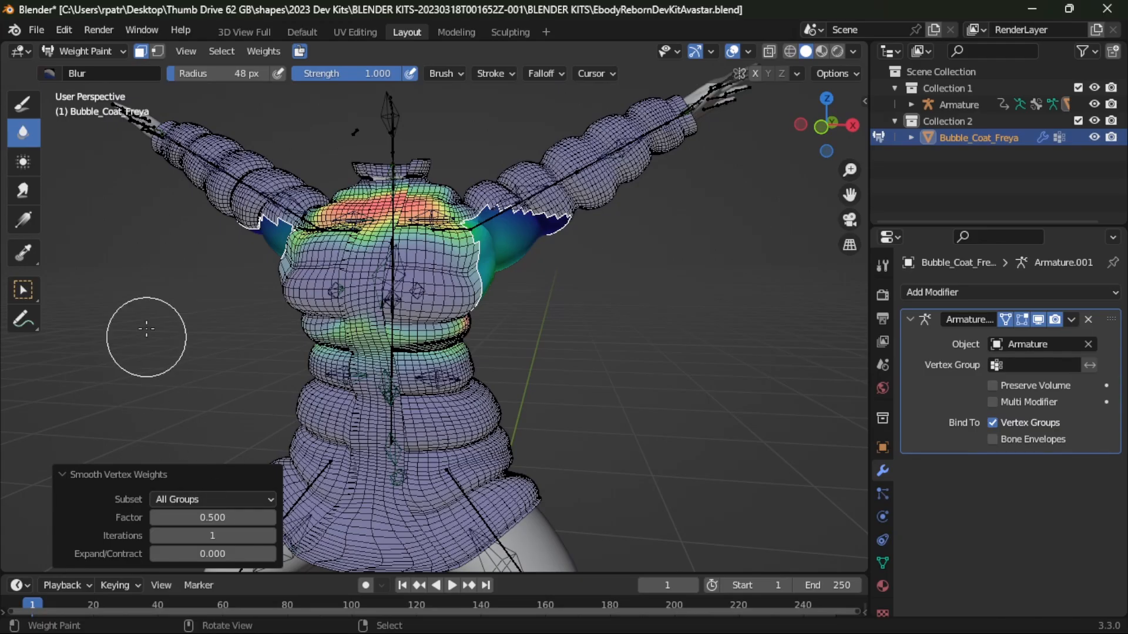
mouse_move(166, 297)
middle_down()
mouse_move(367, 284)
mouse_move(469, 254)
mouse_move(337, 254)
mouse_move(217, 304)
middle_up()
click(63, 473)
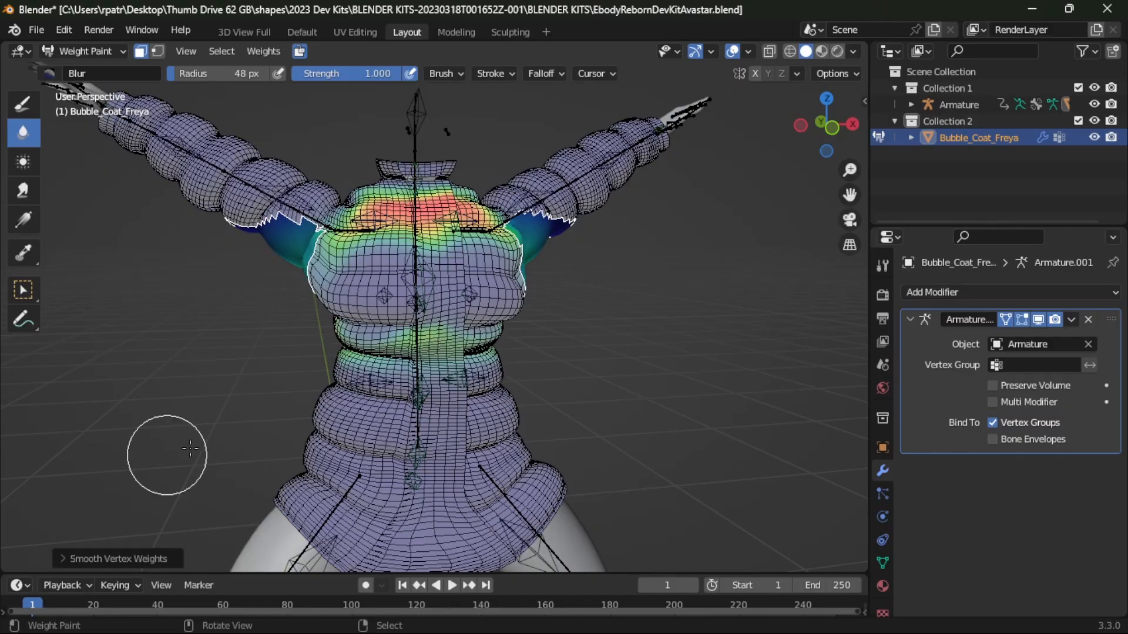
- Return the coat to Object Mode and inspect its front and hem
click(109, 50)
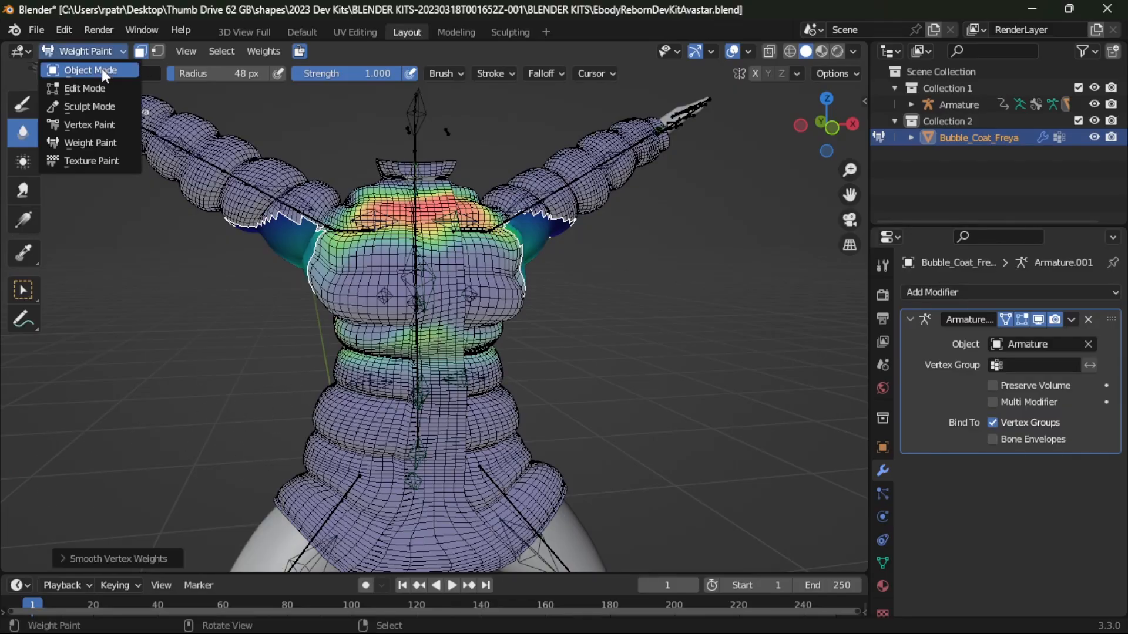
click(101, 69)
middle_drag(306, 368, 611, 333)
middle_drag(380, 310, 248, 297)
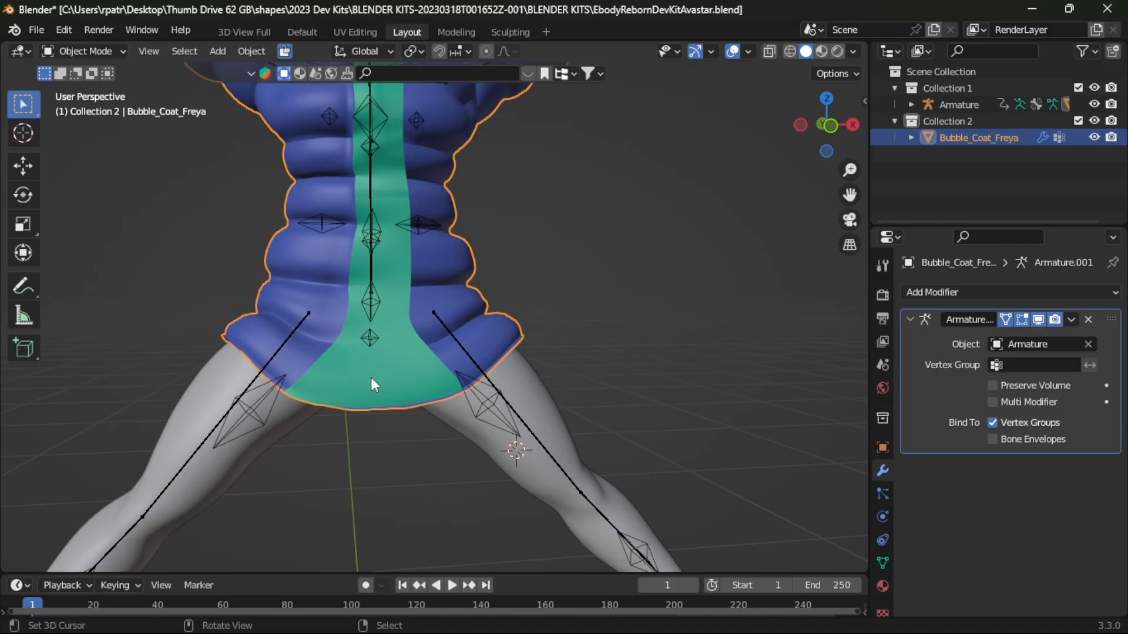
- Select the avatar's armature and switch it to Pose Mode
scroll(371, 377, down, 2)
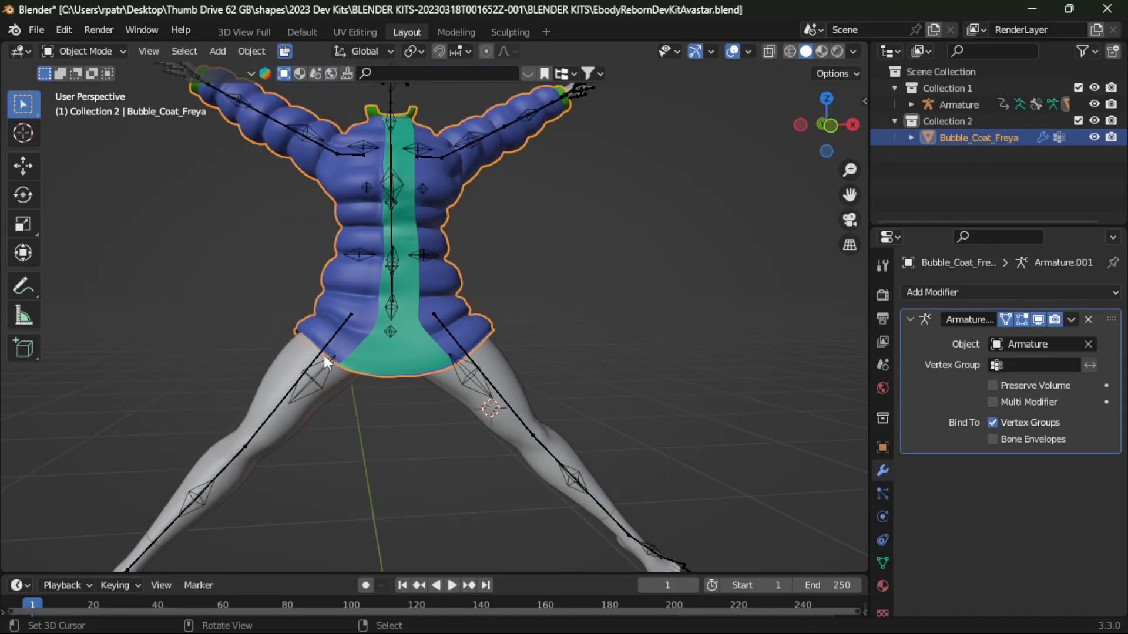
mouse_move(364, 262)
middle_down()
mouse_move(356, 319)
mouse_move(351, 266)
middle_up()
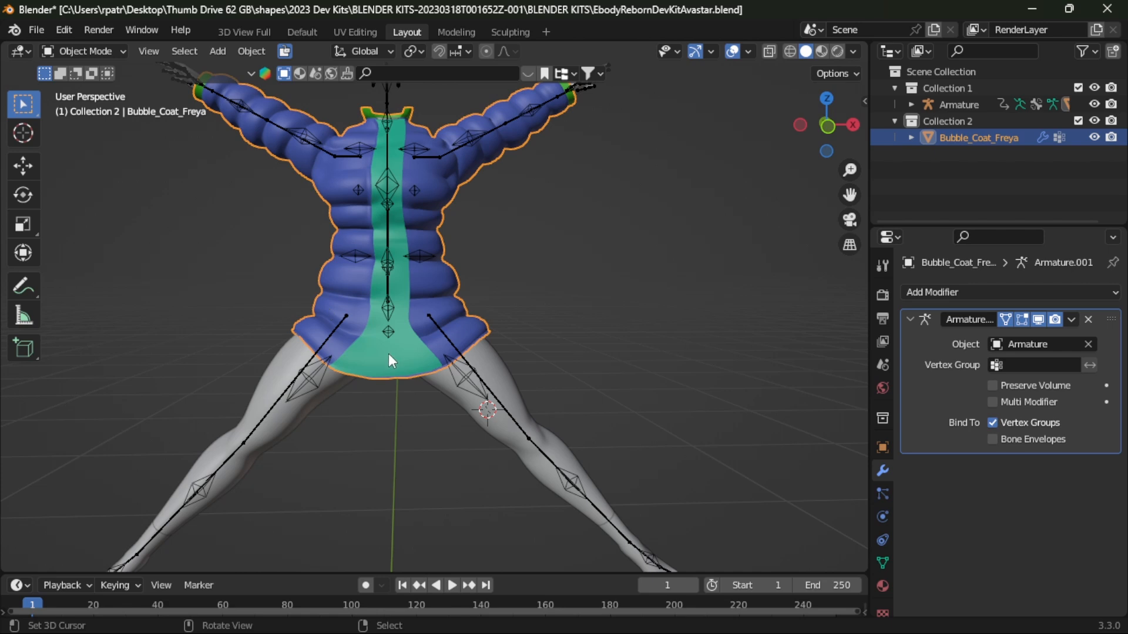
click(458, 351)
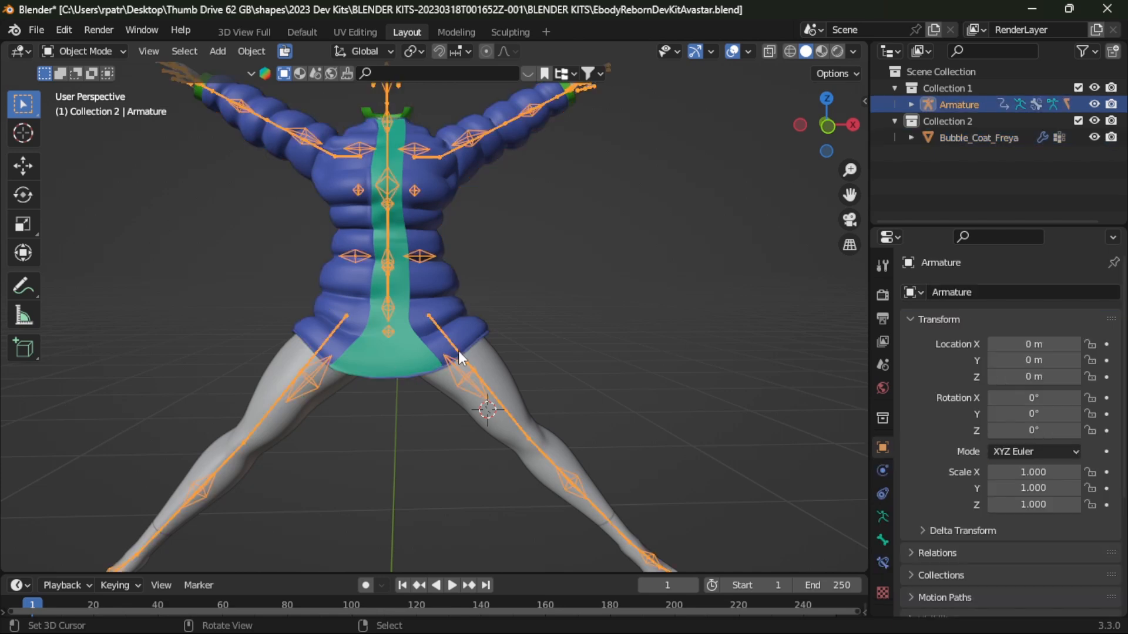
click(110, 50)
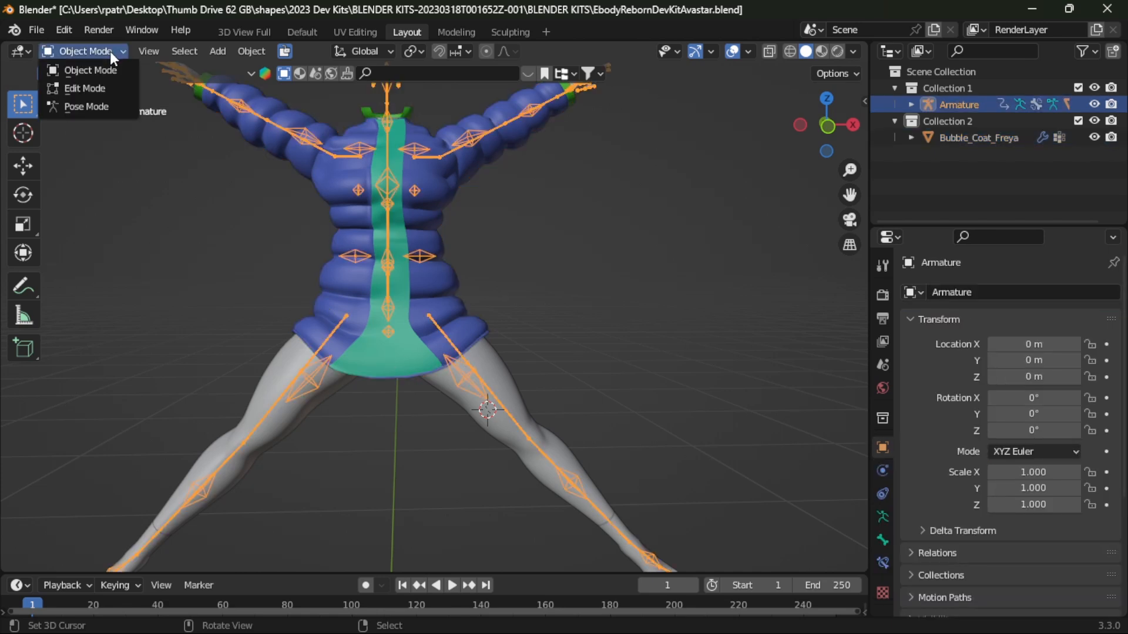
click(104, 106)
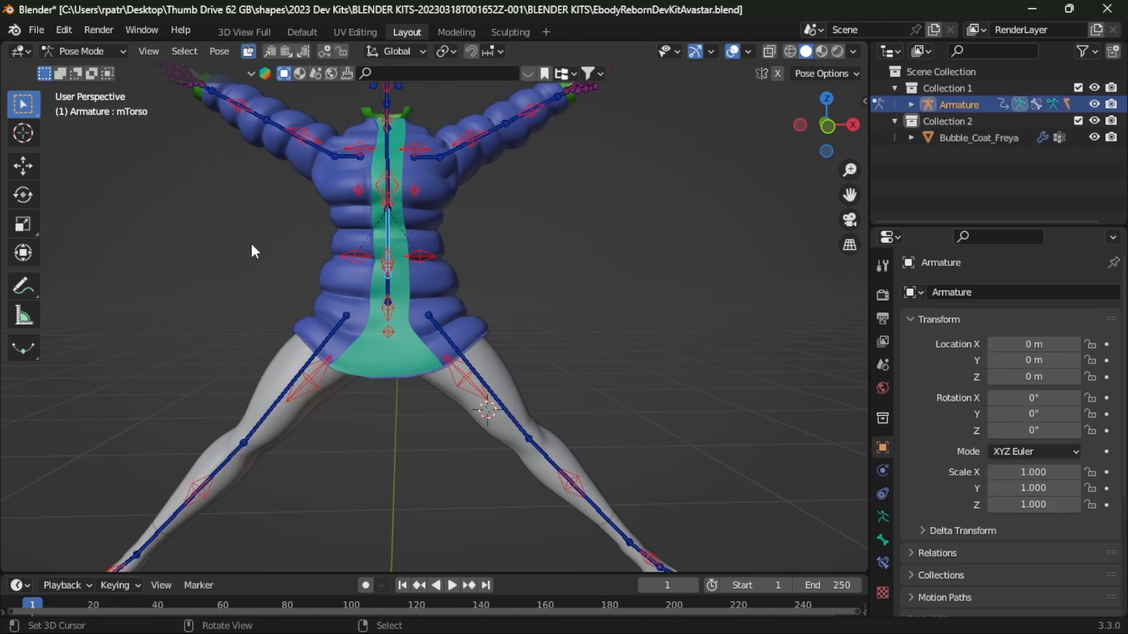
- Rotate the left shoulder bone so the arm hangs beside the body, and mirror the pose onto the right arm
click(454, 149)
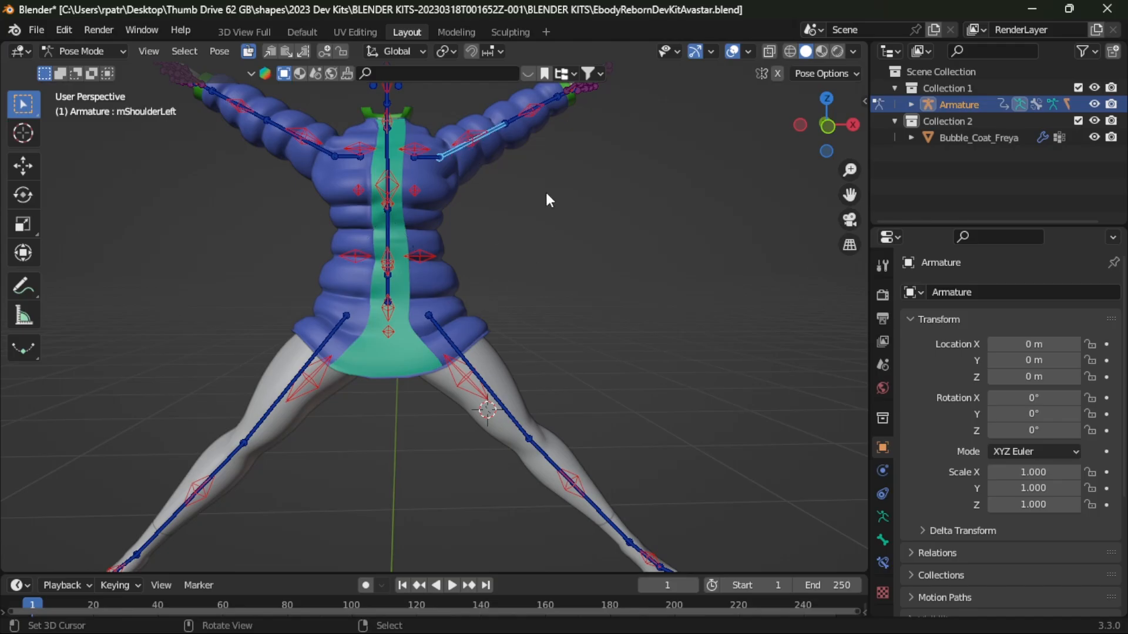
key(r)
click(568, 280)
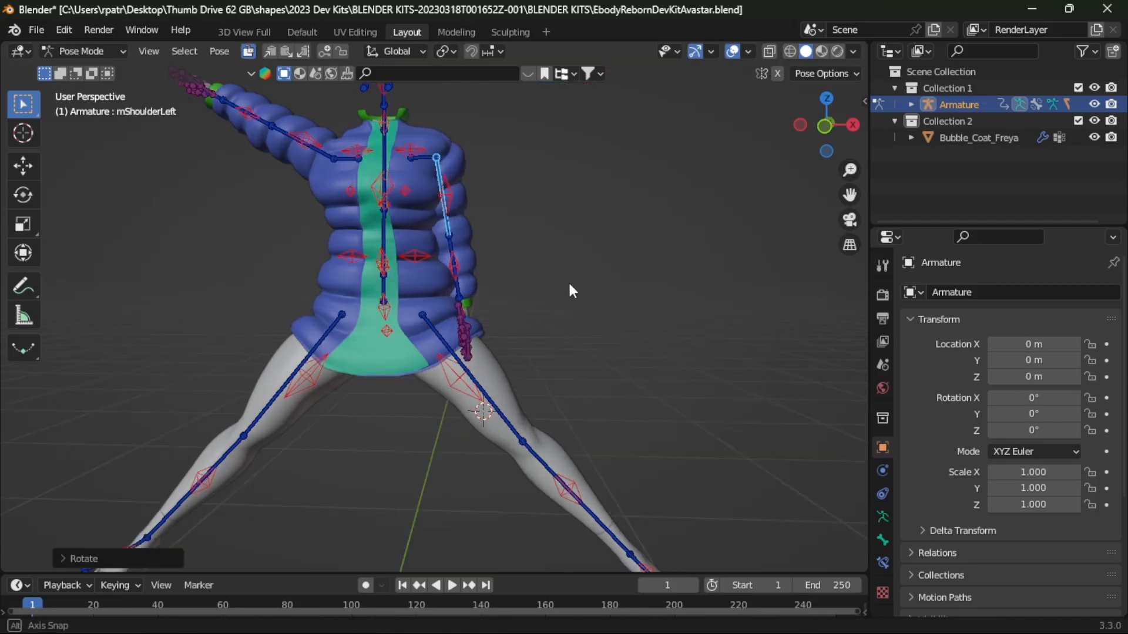
middle_drag(568, 280, 617, 310)
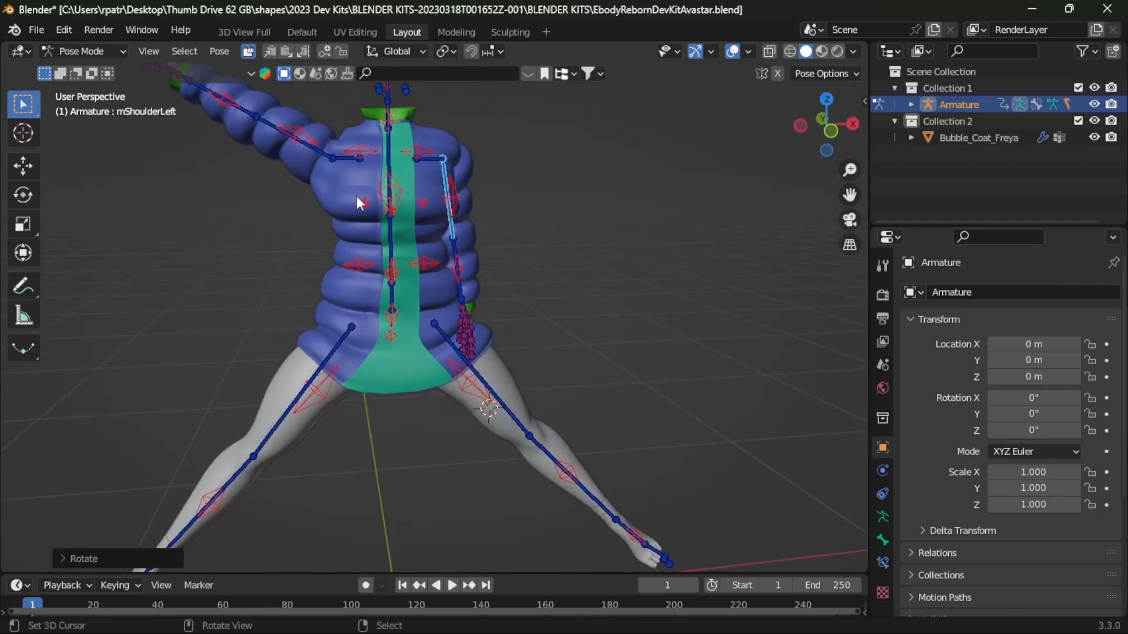
click(302, 52)
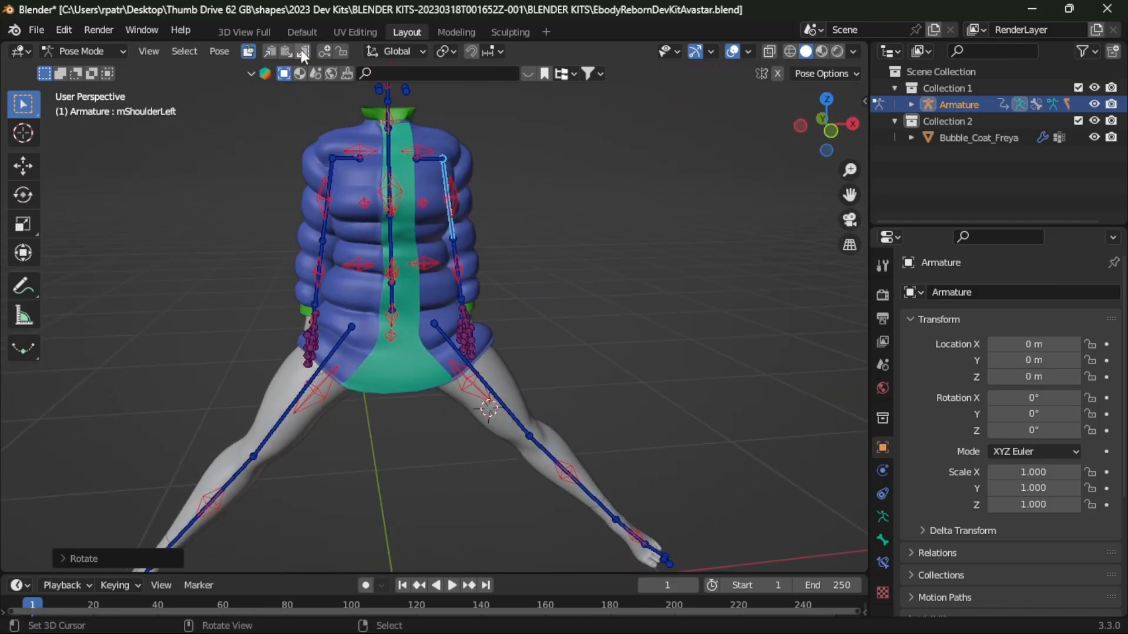
- Try rotating the left hip bone inward to test how the coat's hem deforms
click(504, 408)
key(r)
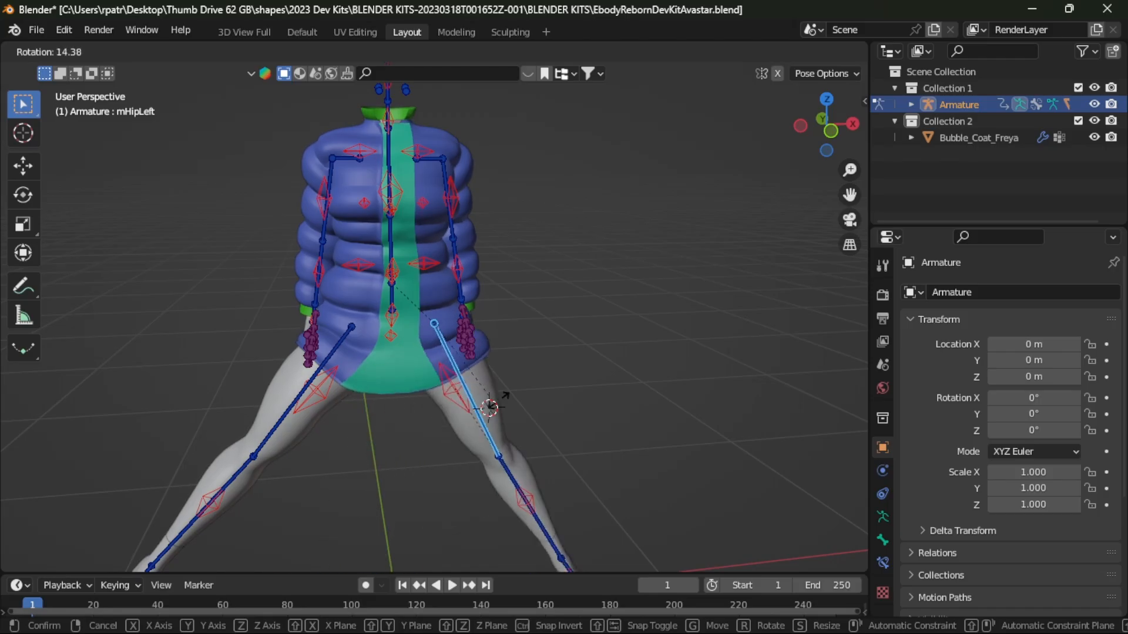
click(526, 402)
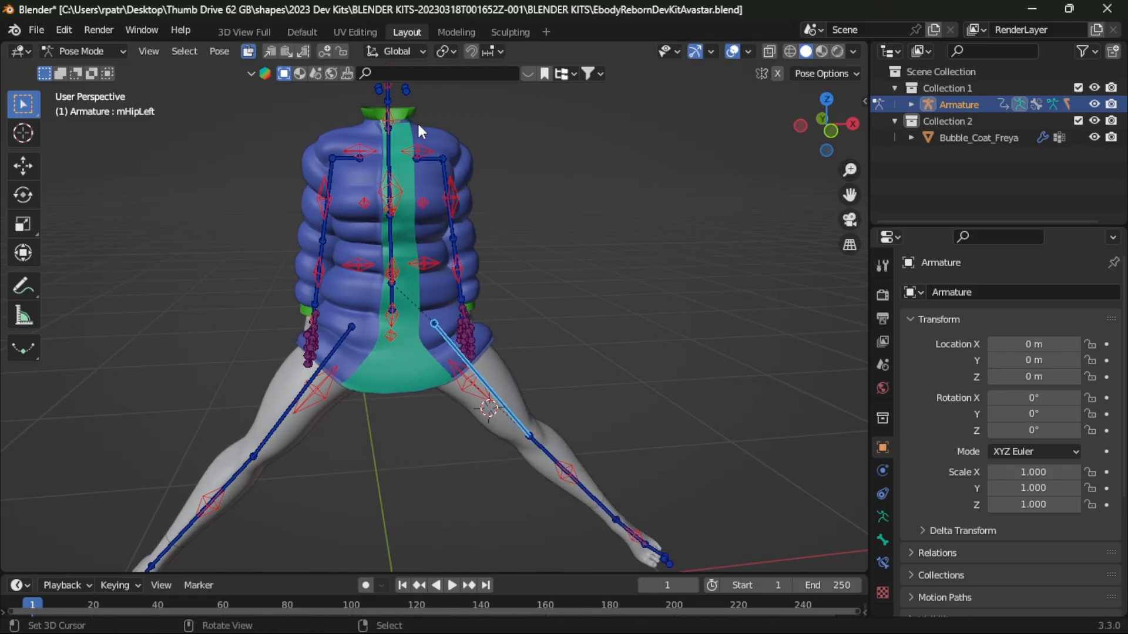
- Leave Pose Mode for Object Mode and select the bubble coat
right_click(444, 139)
right_click(453, 141)
right_click(454, 141)
right_click(453, 141)
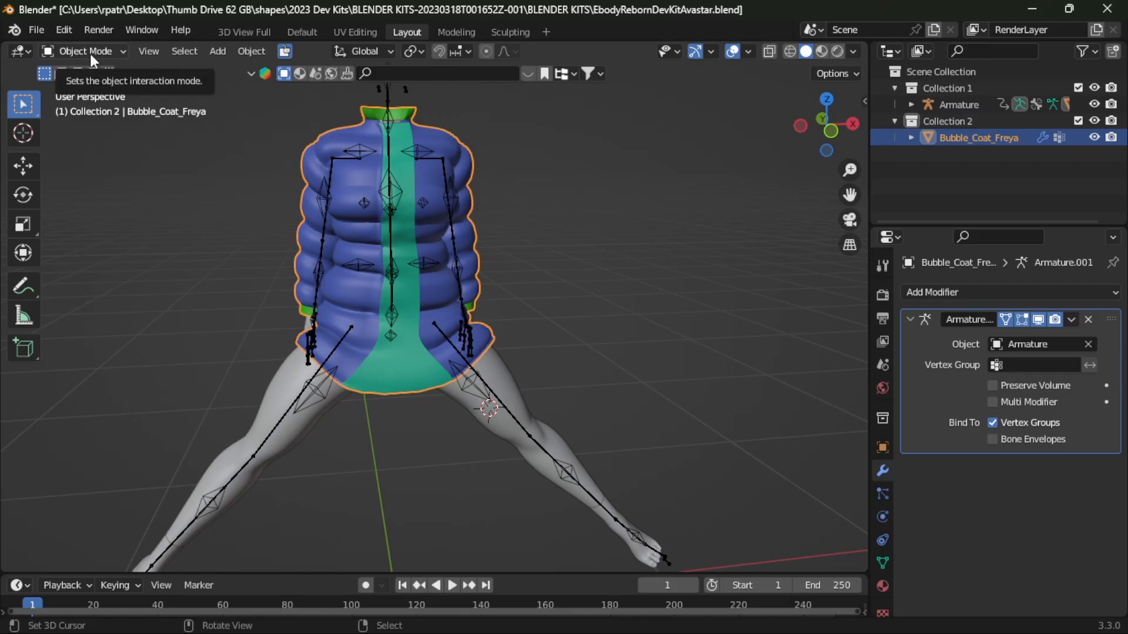
- Open the coat in Edit Mode in the UV Editing workspace, fit its UV layout in view and deselect everything
click(353, 34)
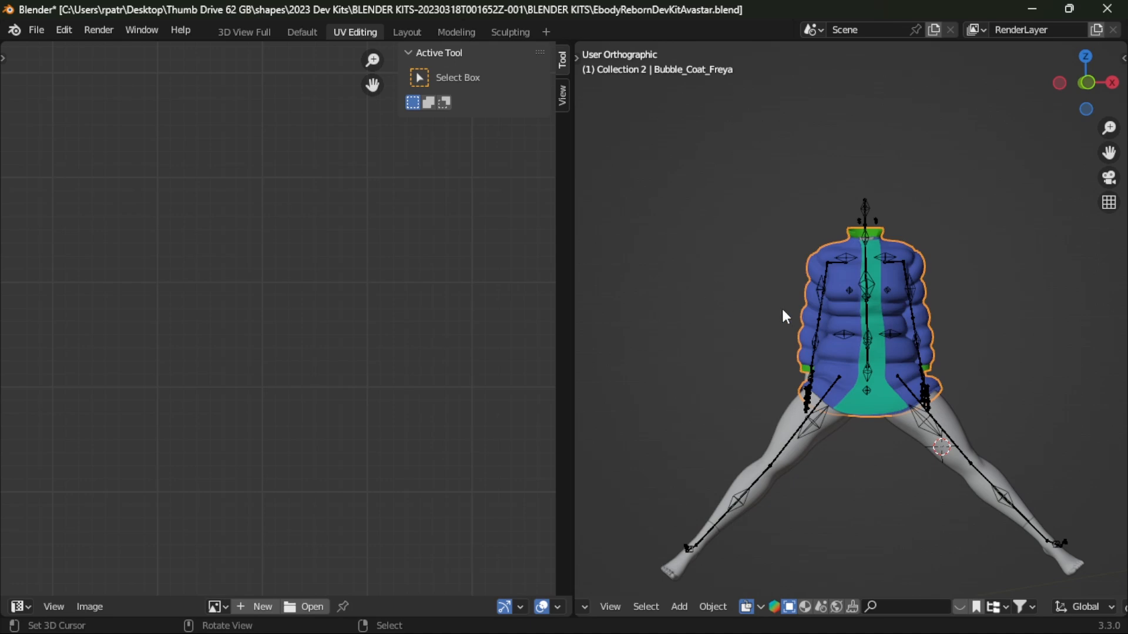
key(Tab)
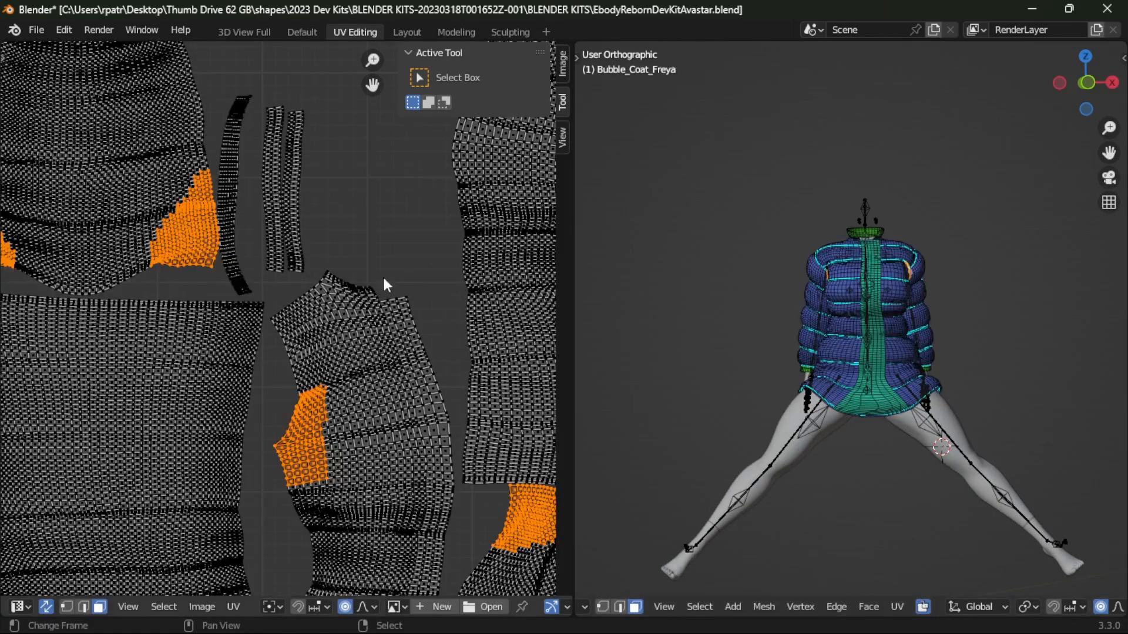
key(Home)
key(alt+a)
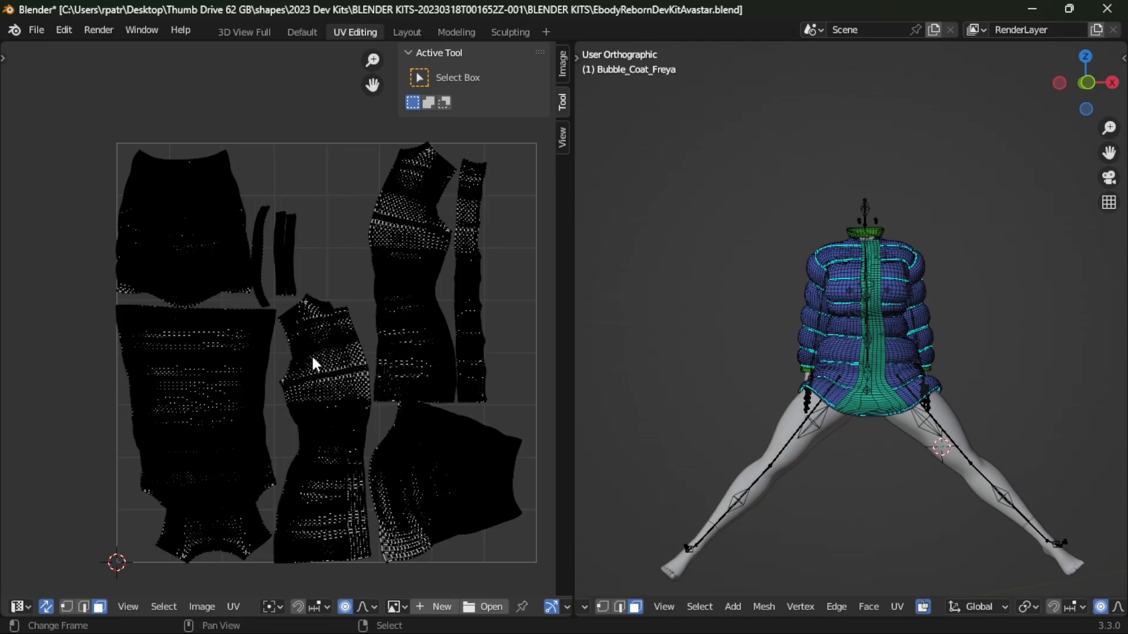
- Examine the coat's front placket, hem and underside alongside its UV islands
middle_drag(366, 385, 320, 372)
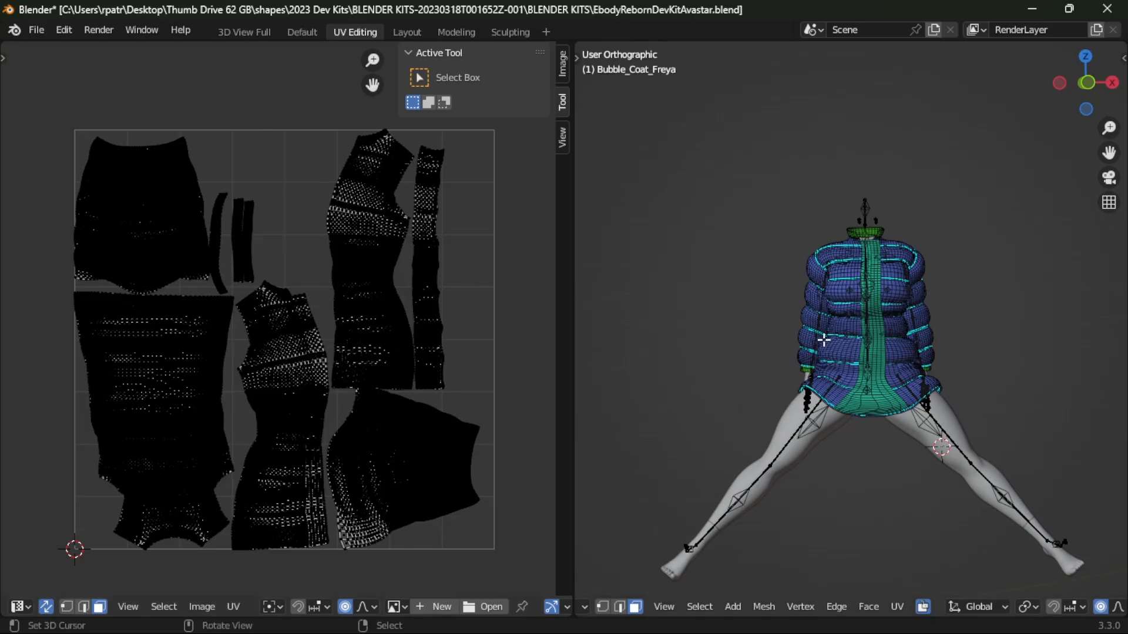
mouse_move(728, 329)
middle_down()
mouse_move(1032, 347)
mouse_move(712, 343)
middle_up()
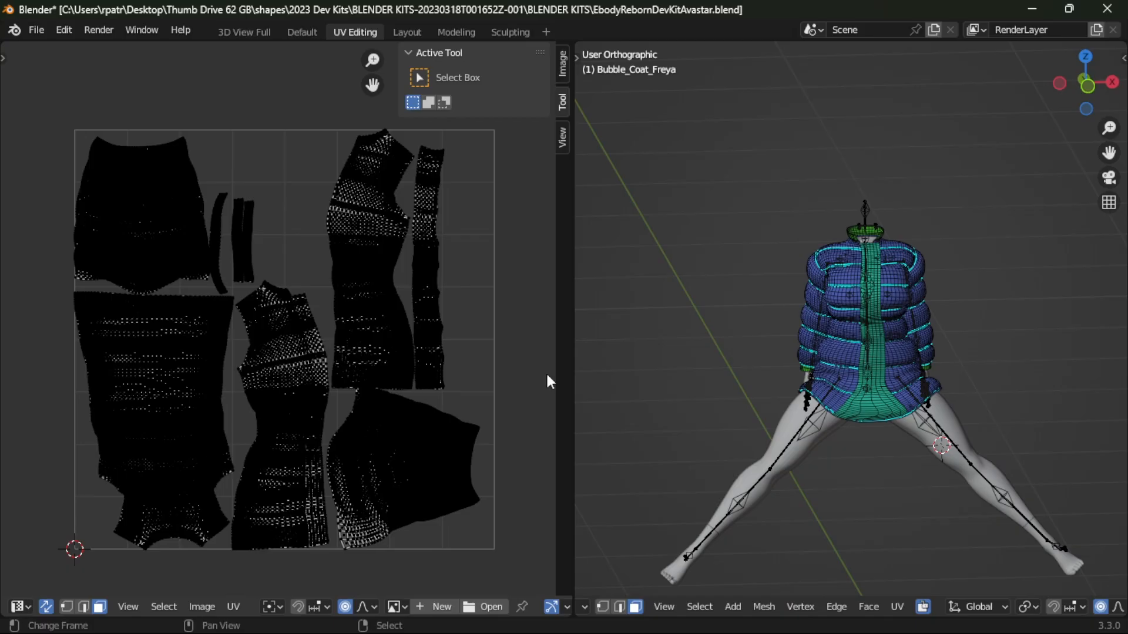
scroll(880, 417, up, 5)
shift+middle_drag(887, 473, 805, 270)
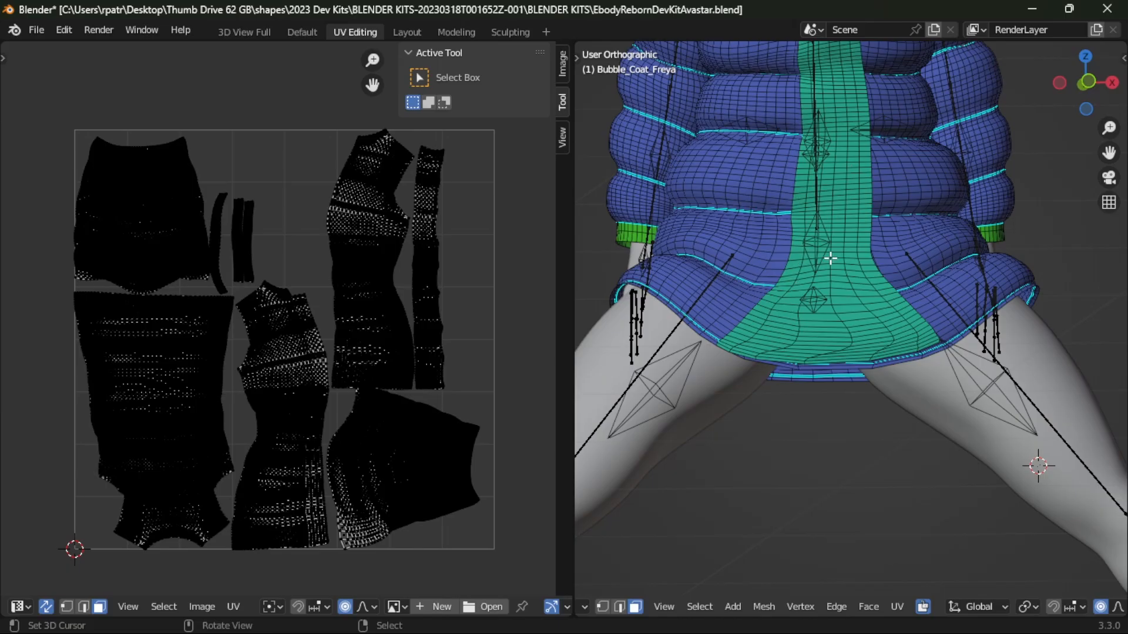
middle_drag(819, 347, 791, 196)
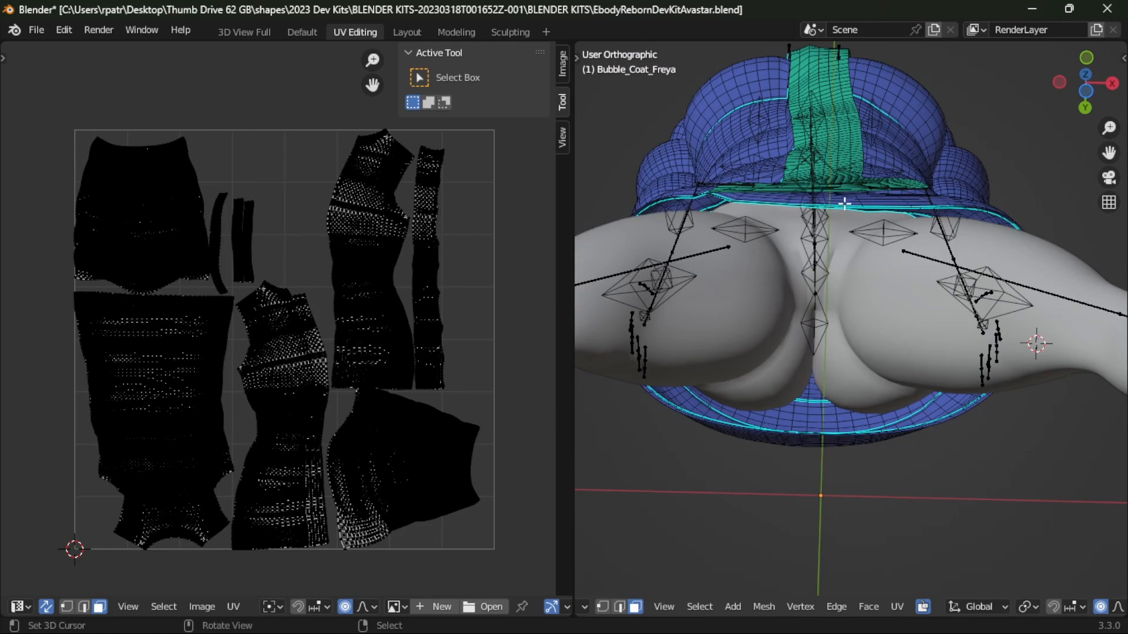
middle_drag(869, 276, 840, 397)
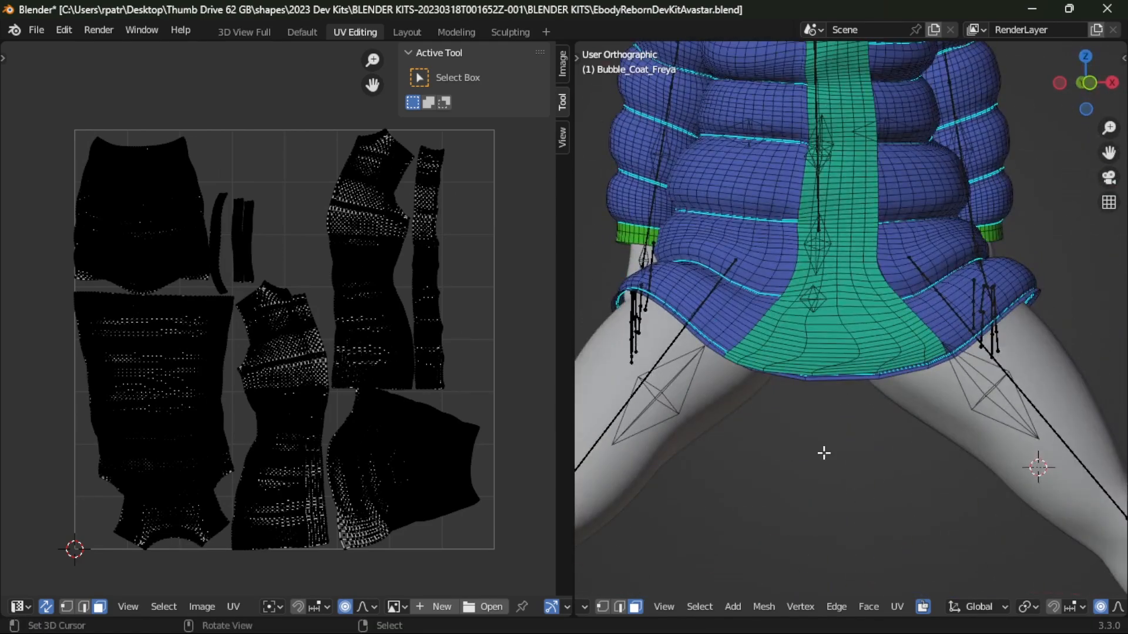
middle_drag(823, 456, 813, 476)
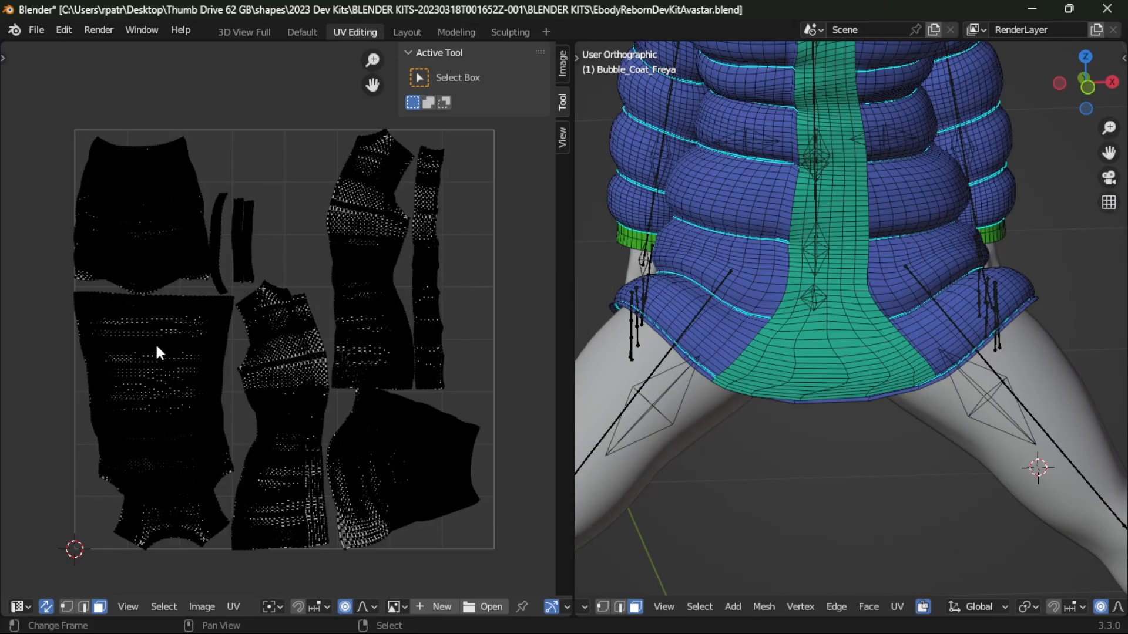
- Select all of the coat's UVs and start a new image named "test graphic"
scroll(227, 416, down, 3)
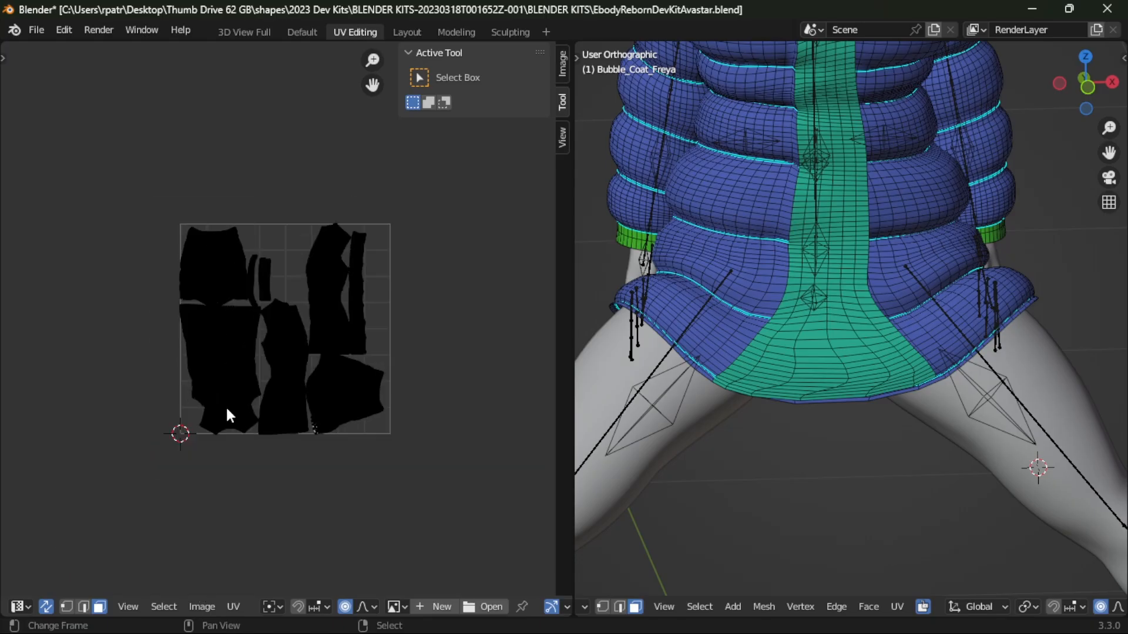
key(a)
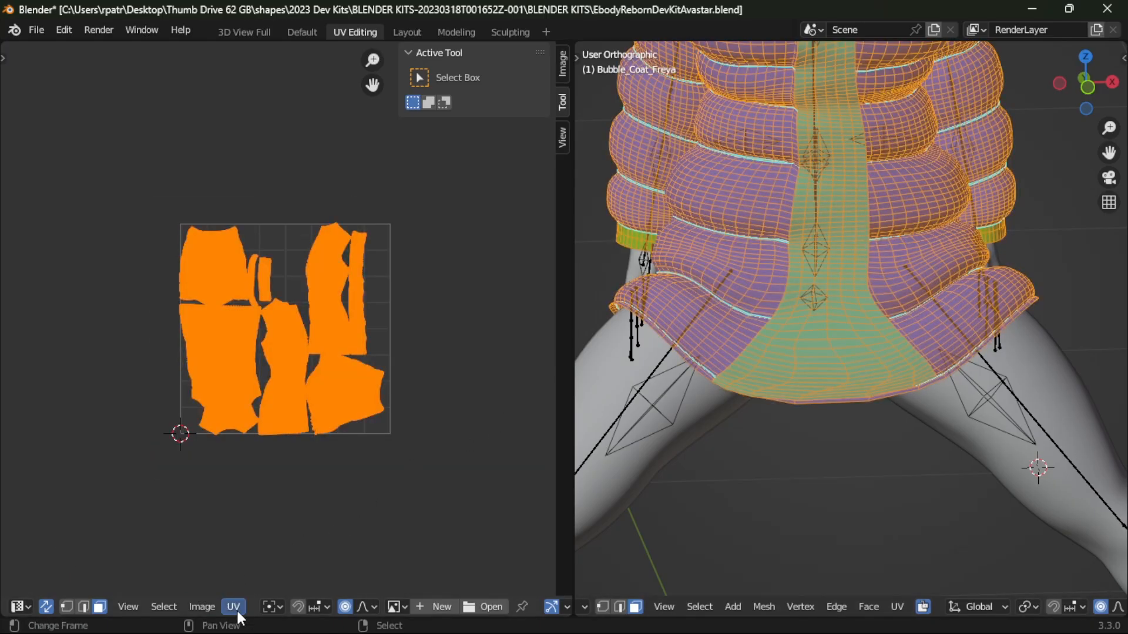
click(198, 605)
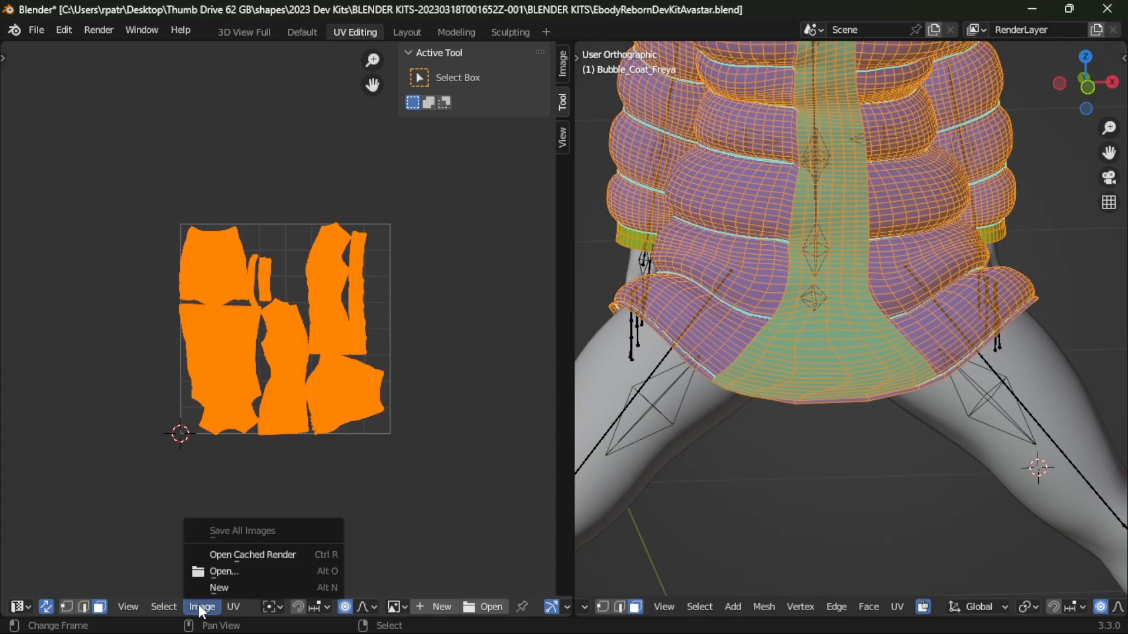
click(224, 587)
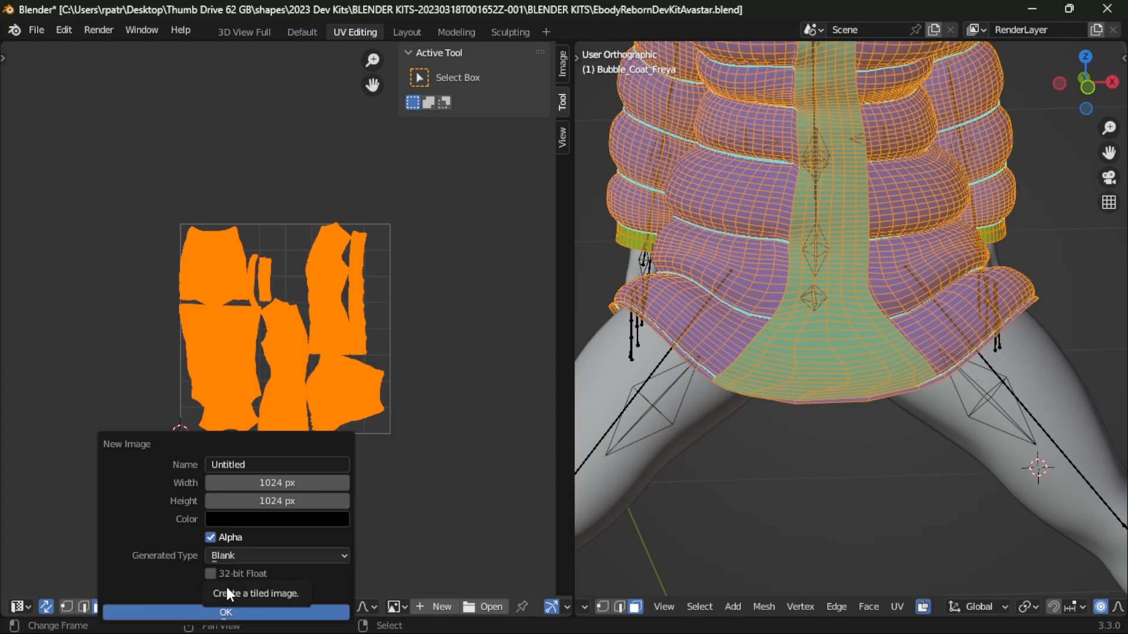
click(236, 463)
text(test)
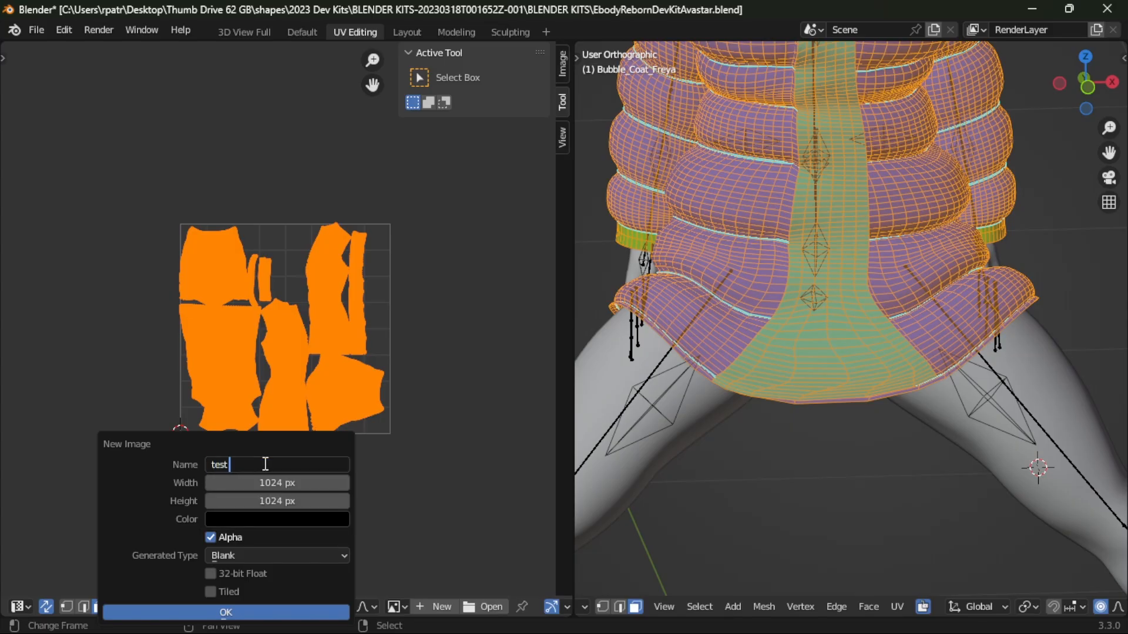
text( gr)
key(BackSpace)
text(raphic)
key(Return)
- Set the new image's generated type to Color Grid and create it behind the UV layout
click(337, 554)
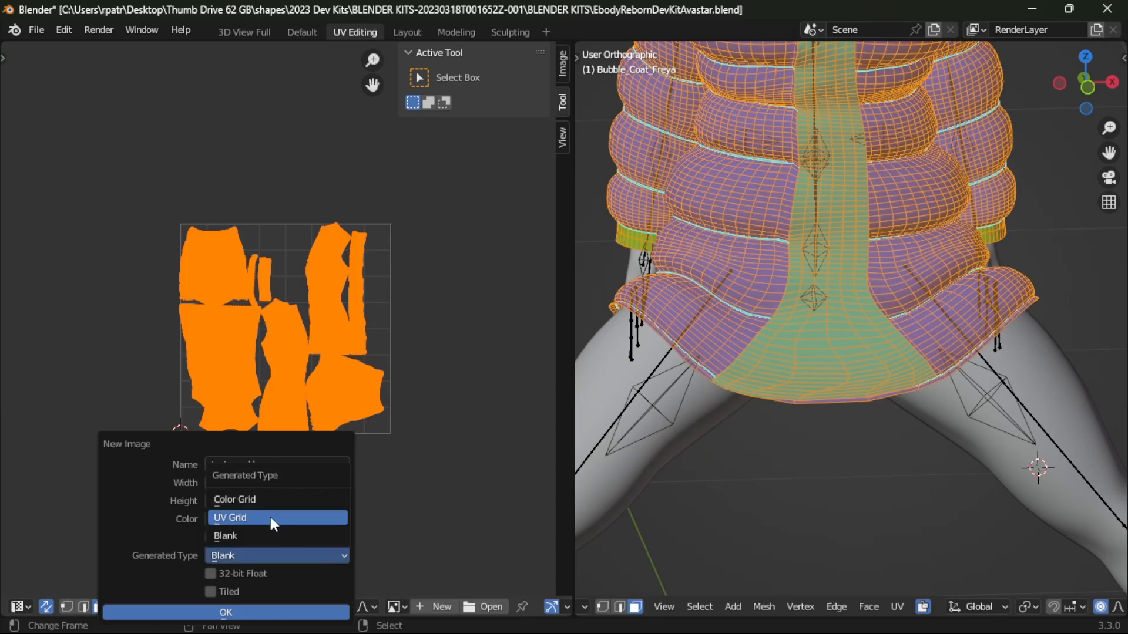
click(250, 504)
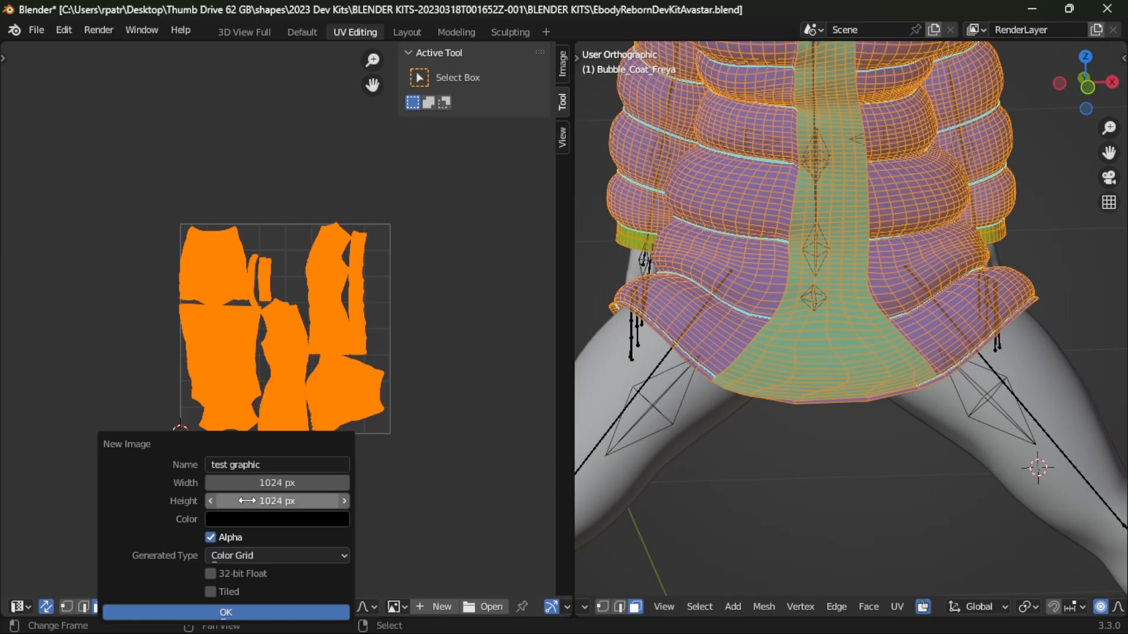
click(204, 612)
scroll(301, 442, down, 3)
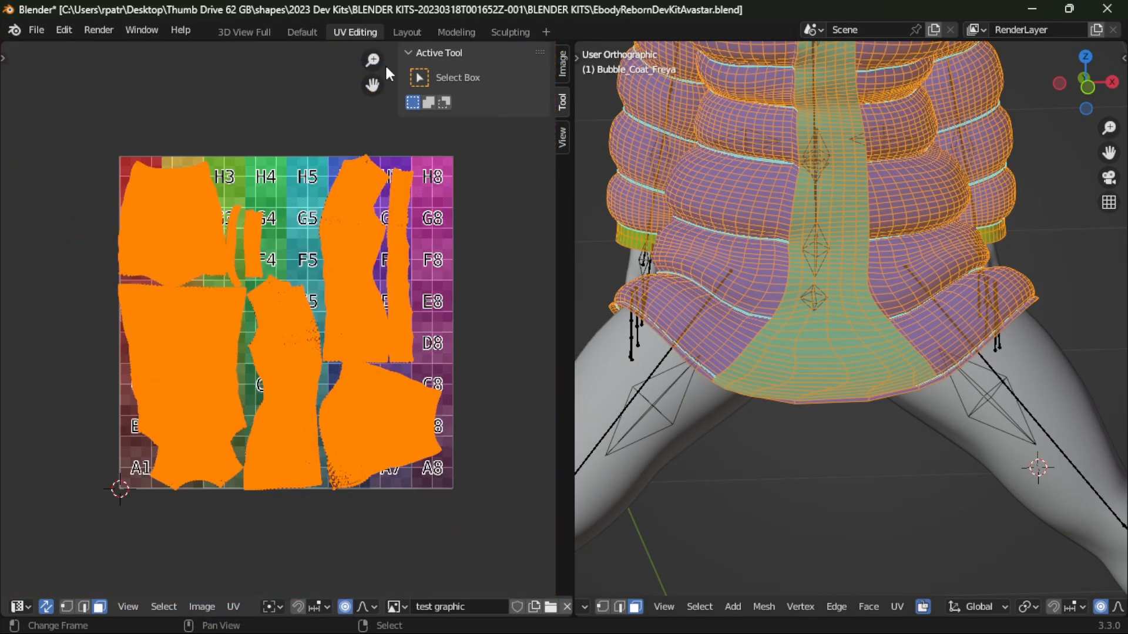
- Switch to the Layout workspace and open the coat's material properties
click(413, 35)
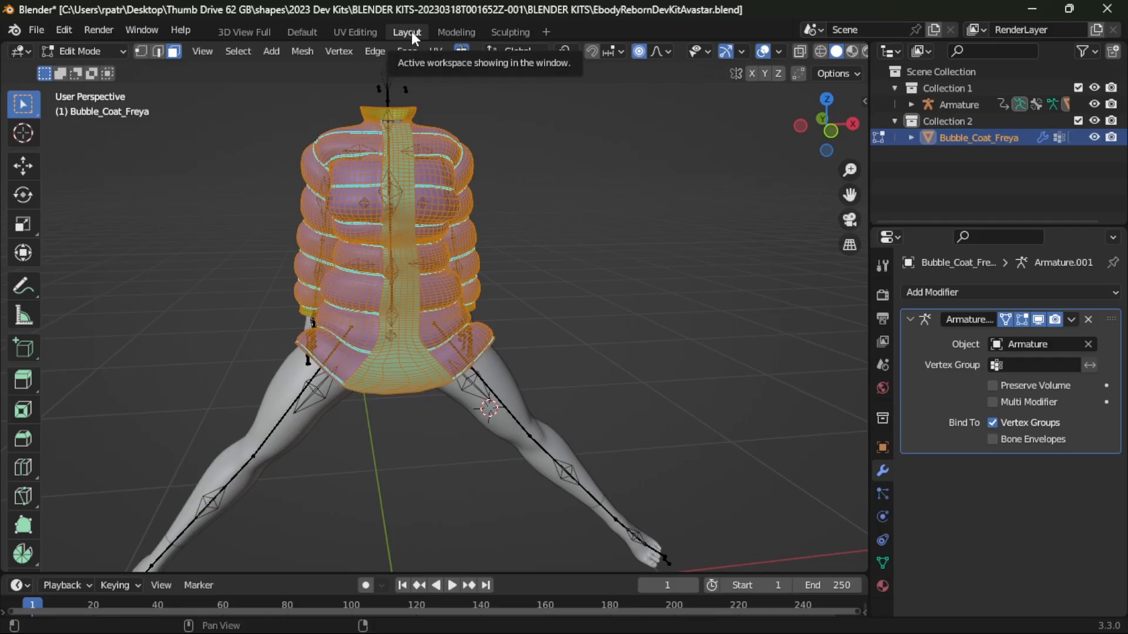
click(883, 585)
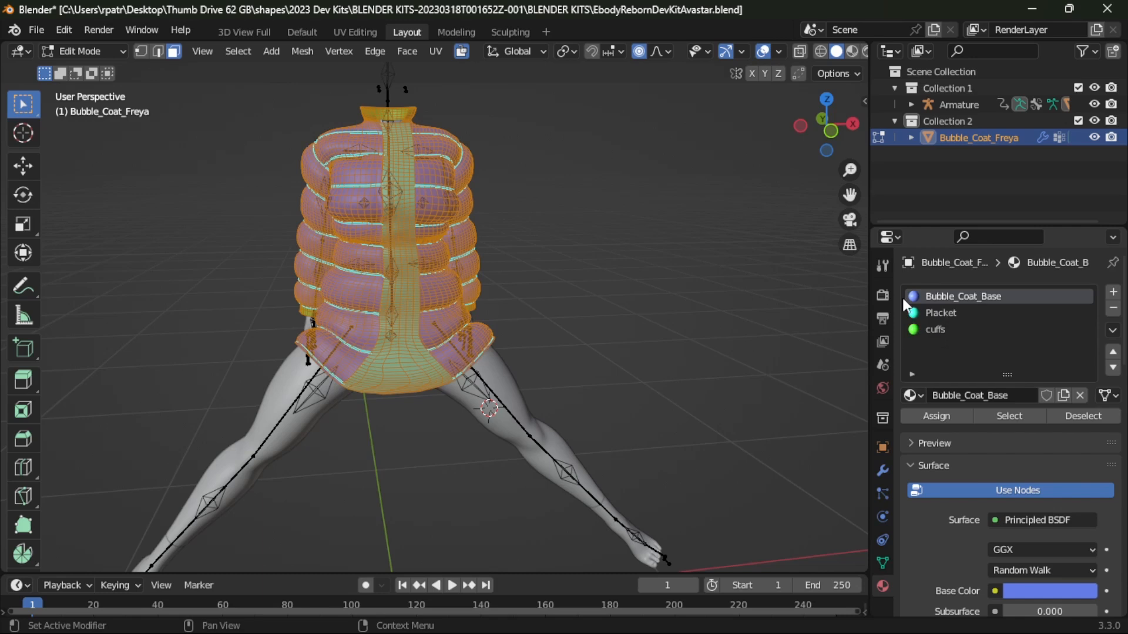
scroll(971, 445, down, 3)
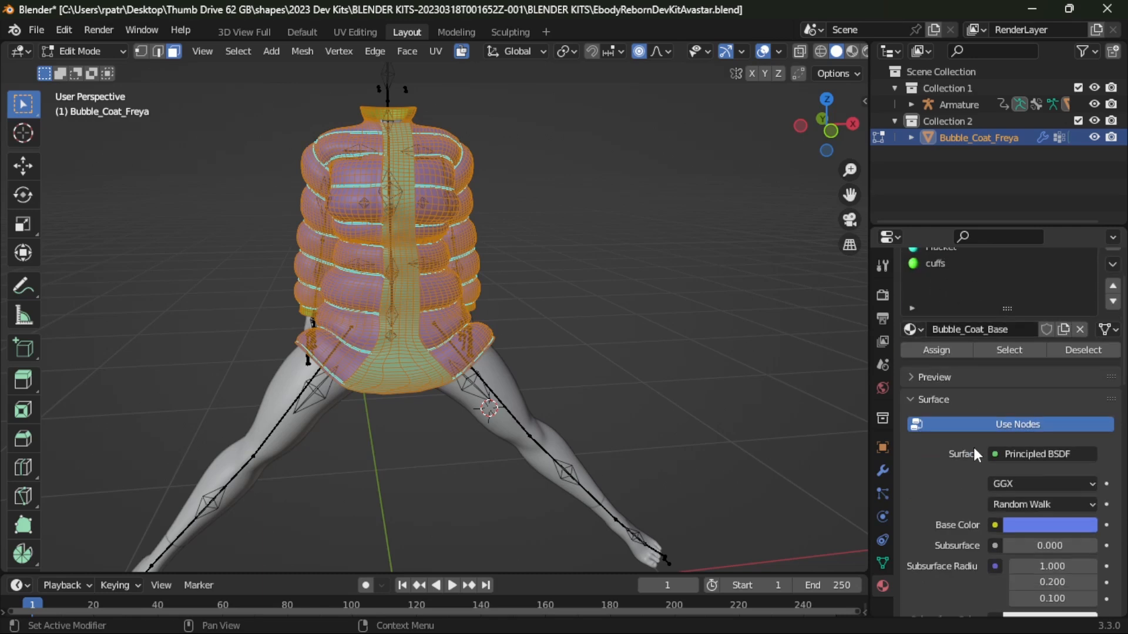
scroll(972, 445, up, 1)
scroll(974, 448, up, 1)
scroll(972, 445, down, 1)
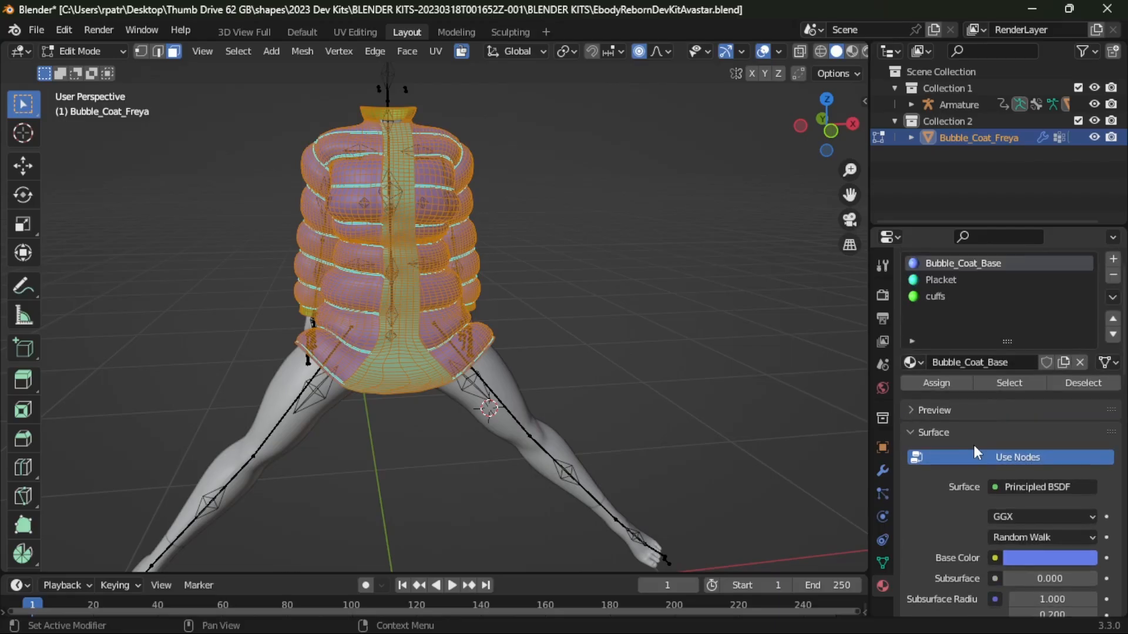
scroll(974, 446, up, 1)
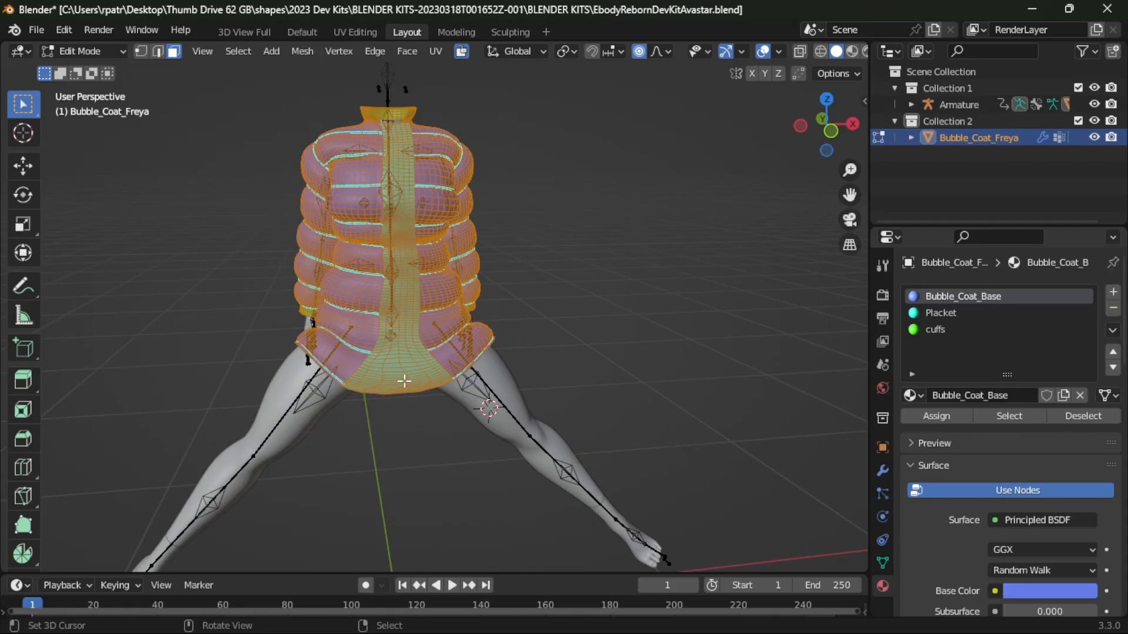
- Set the Placket material's Base Color to an Image Texture that uses the "test graphic" image
click(941, 314)
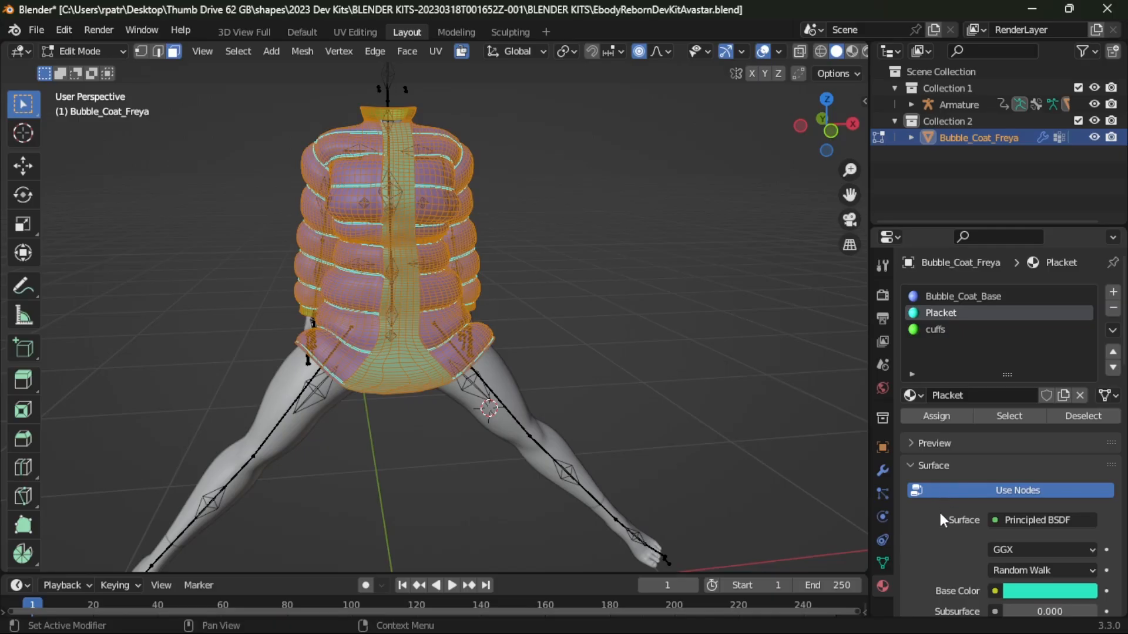
scroll(943, 513, down, 3)
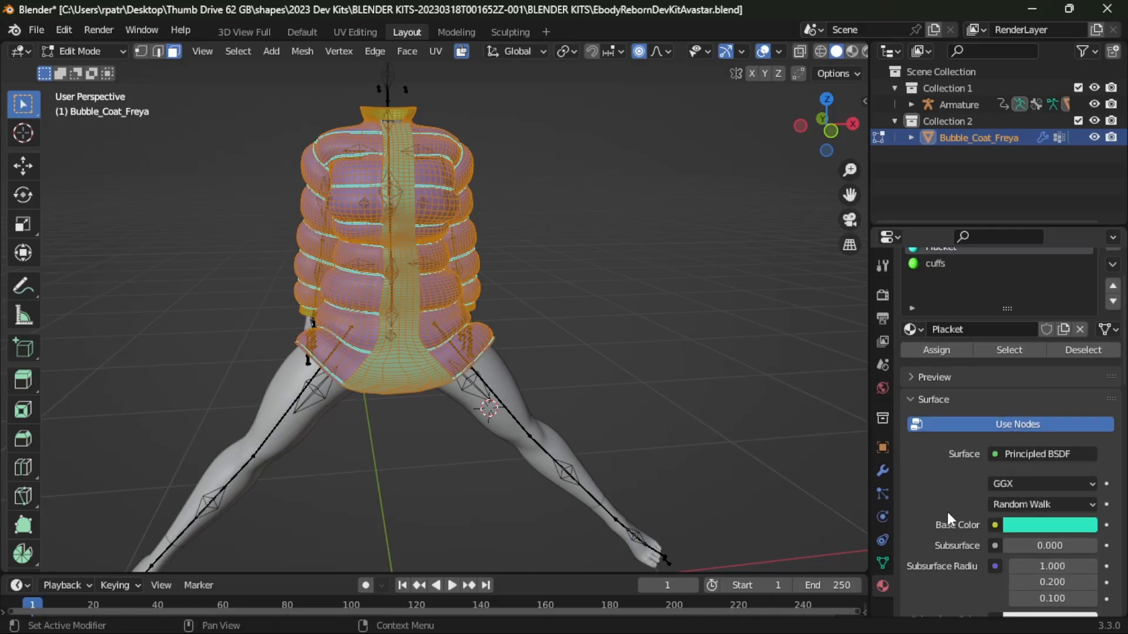
click(995, 524)
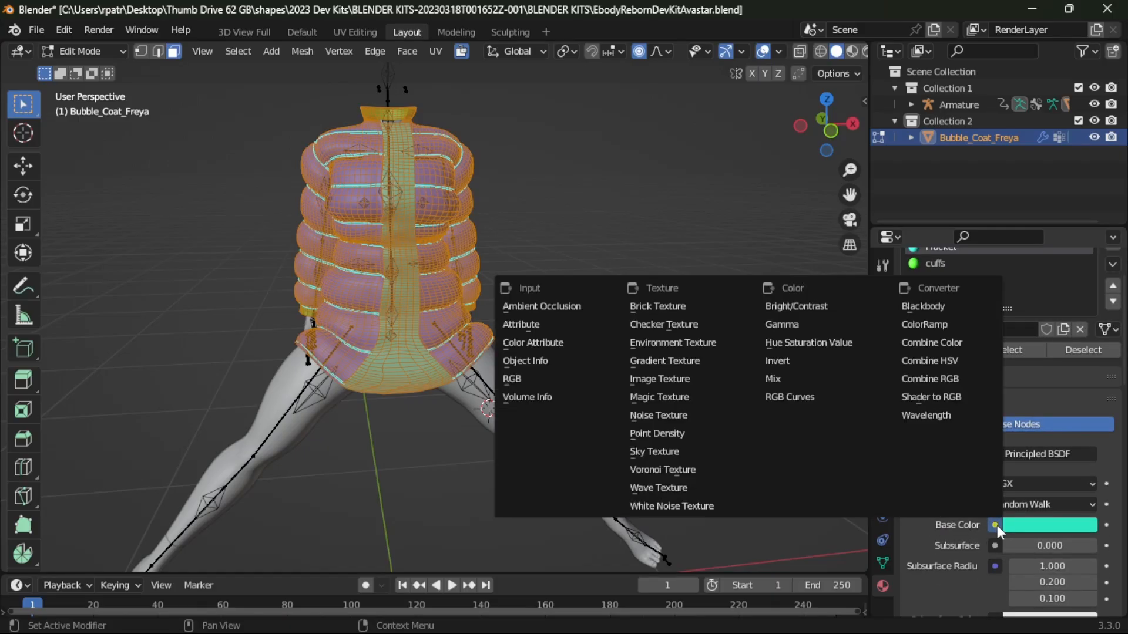
click(659, 380)
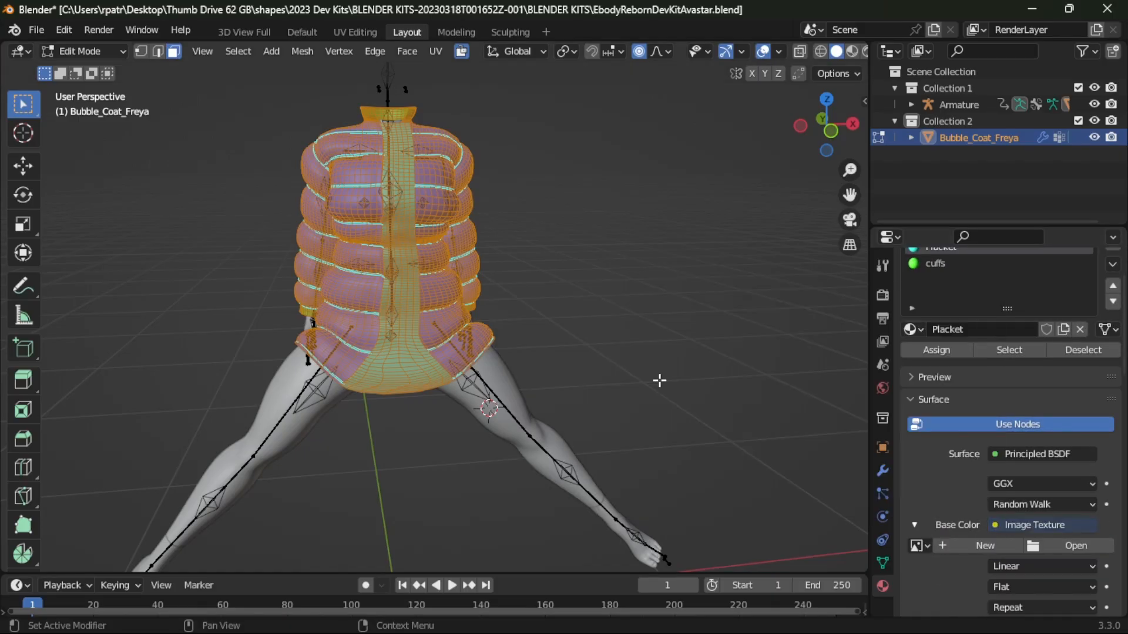
click(918, 545)
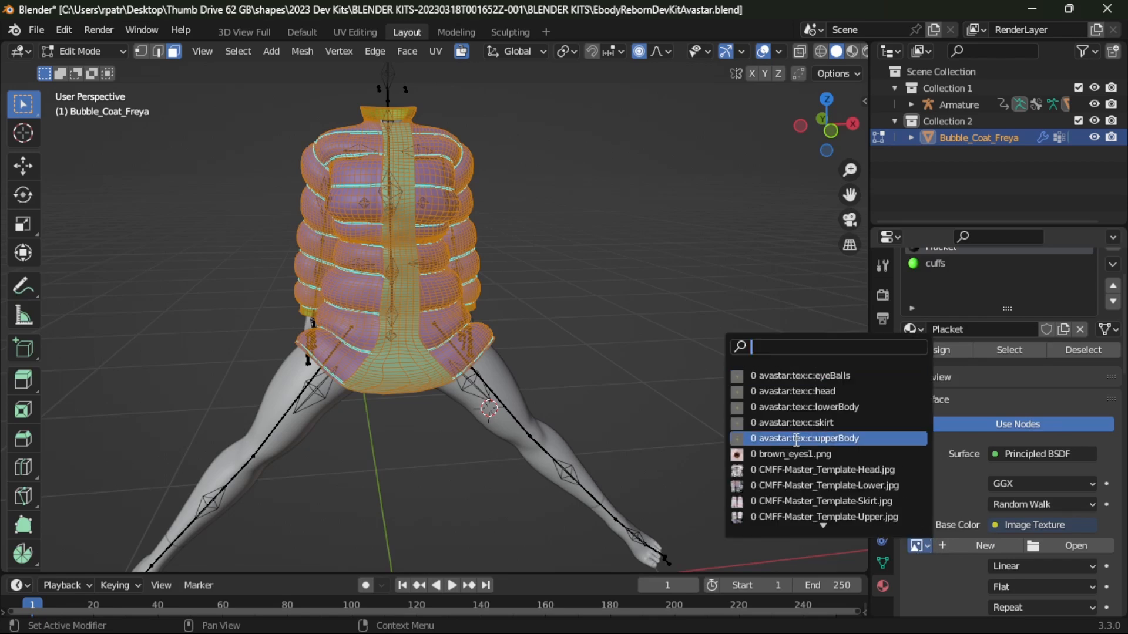
scroll(812, 517, down, 5)
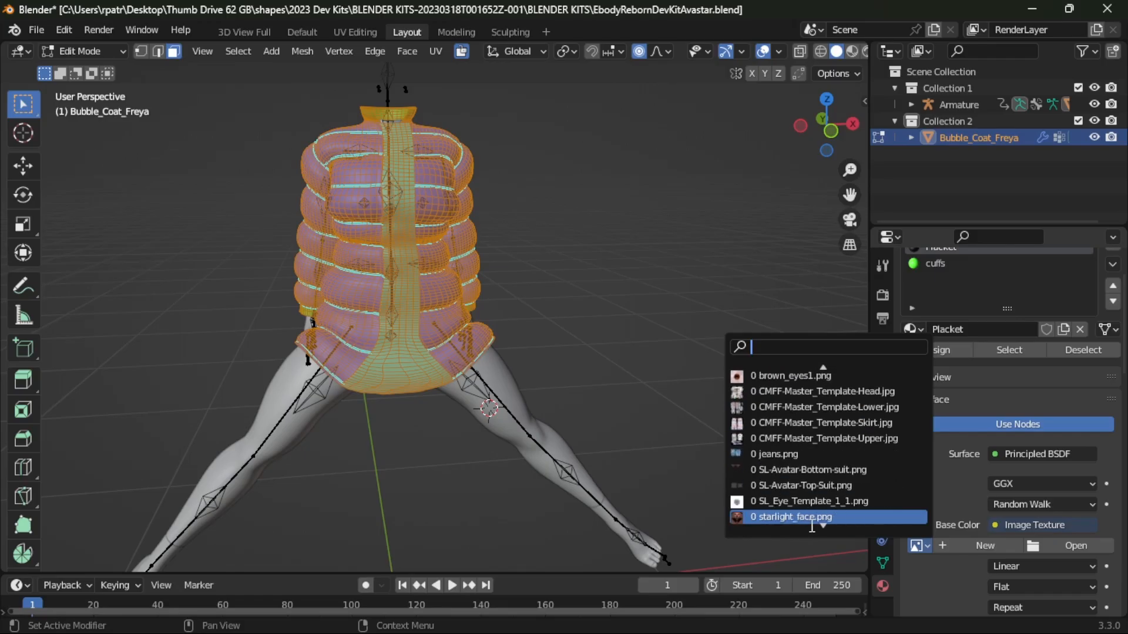
scroll(812, 527, down, 3)
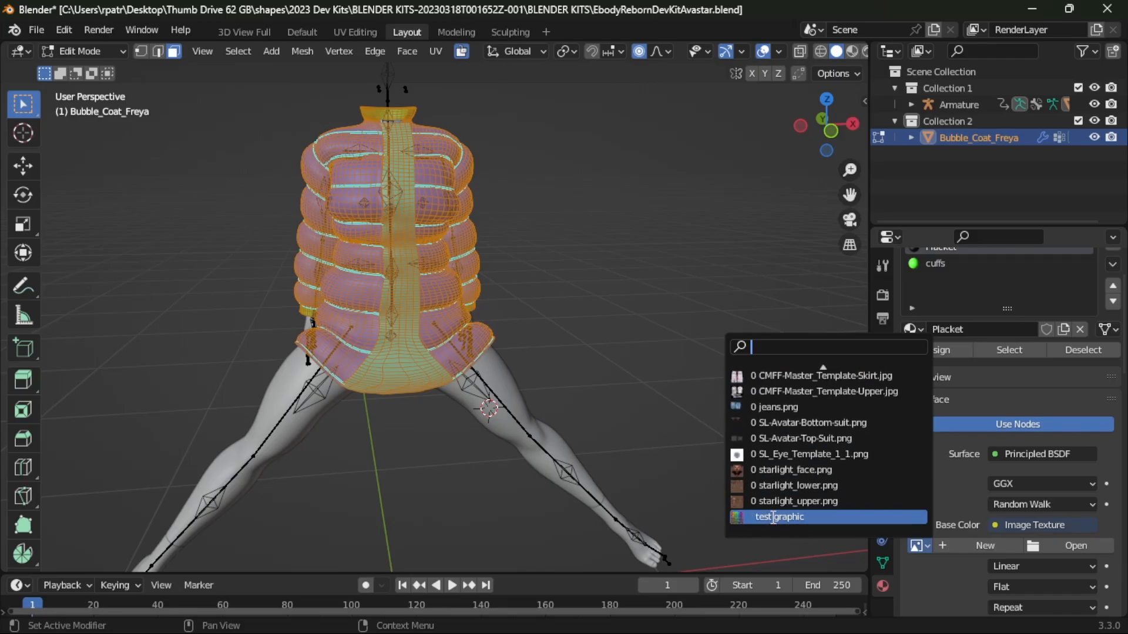
click(775, 517)
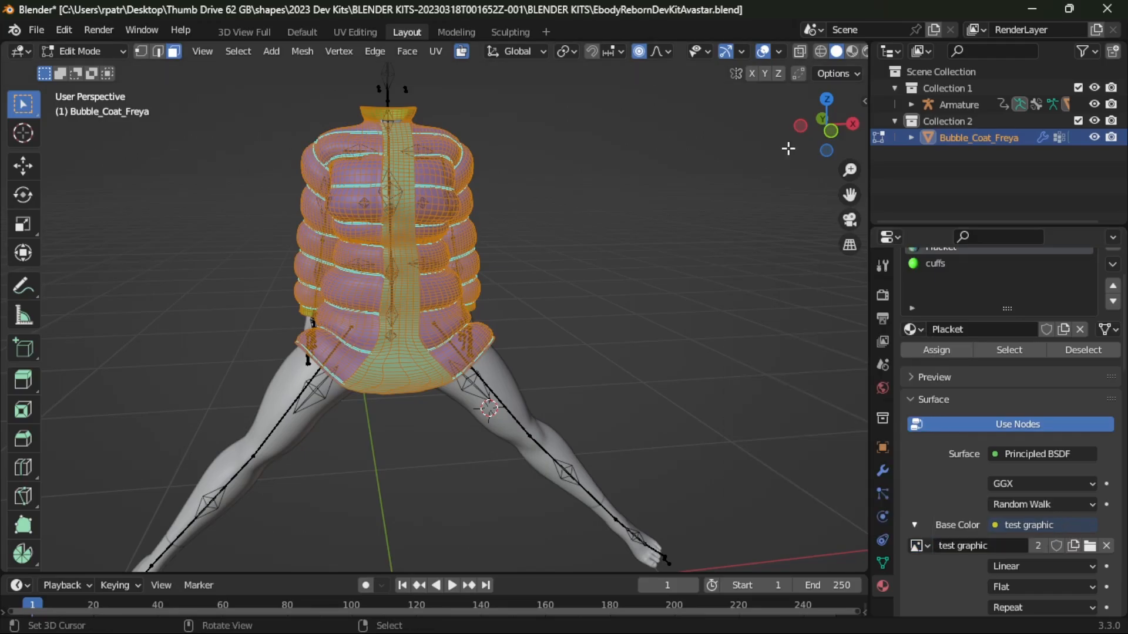
- Show the viewport in Material Preview shading and deselect all of the coat's faces to check the placket's texture
click(853, 50)
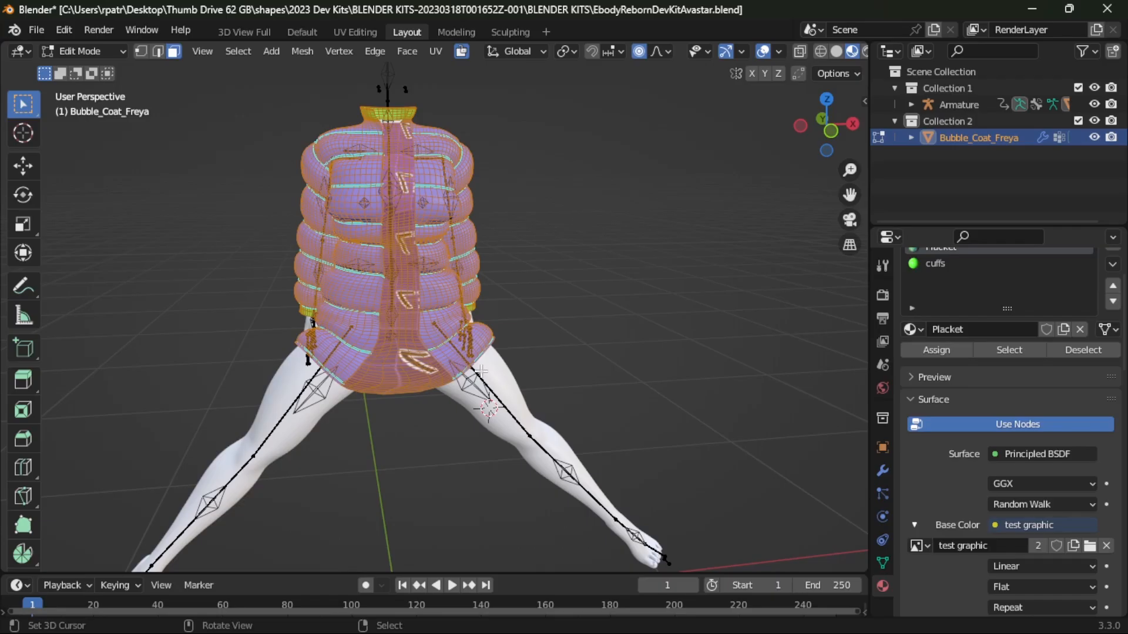
scroll(477, 368, up, 2)
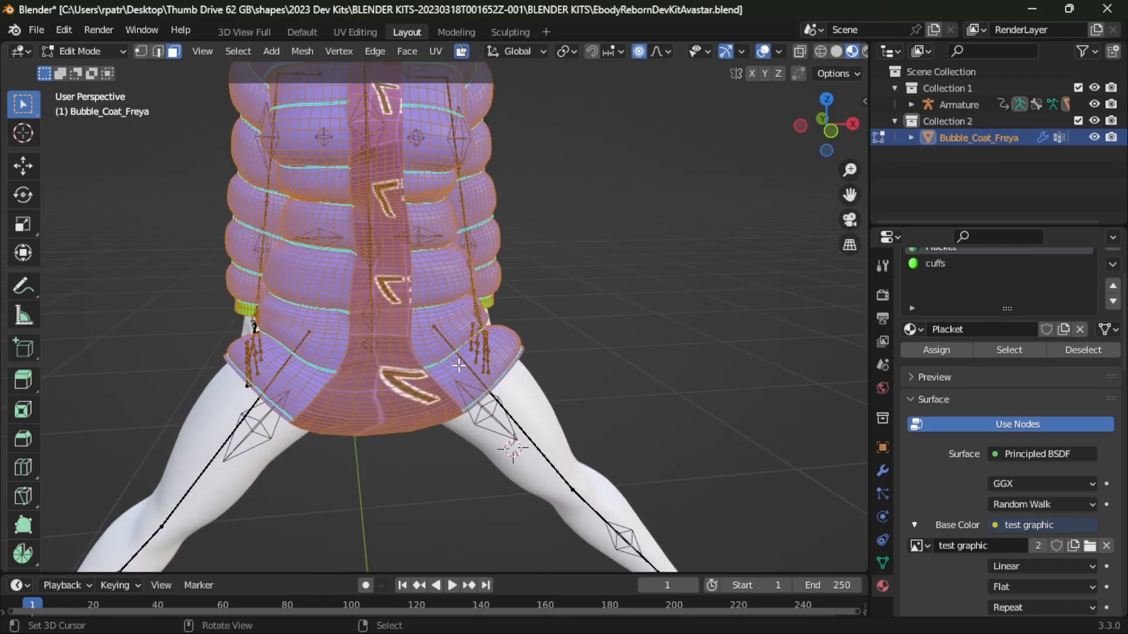
key(alt+a)
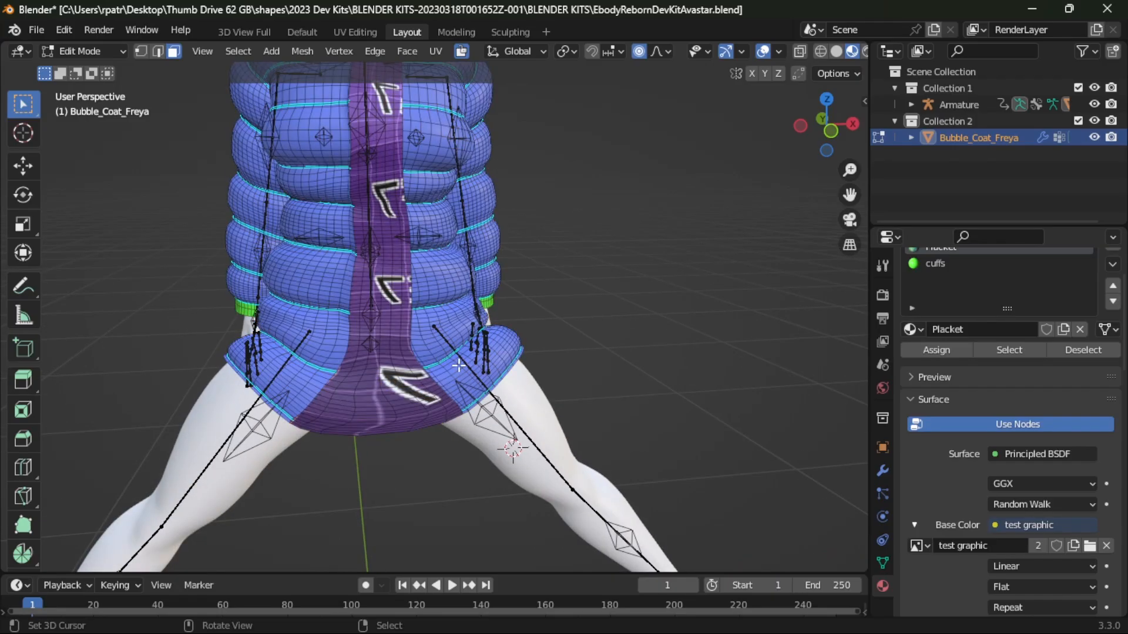
scroll(459, 365, down, 2)
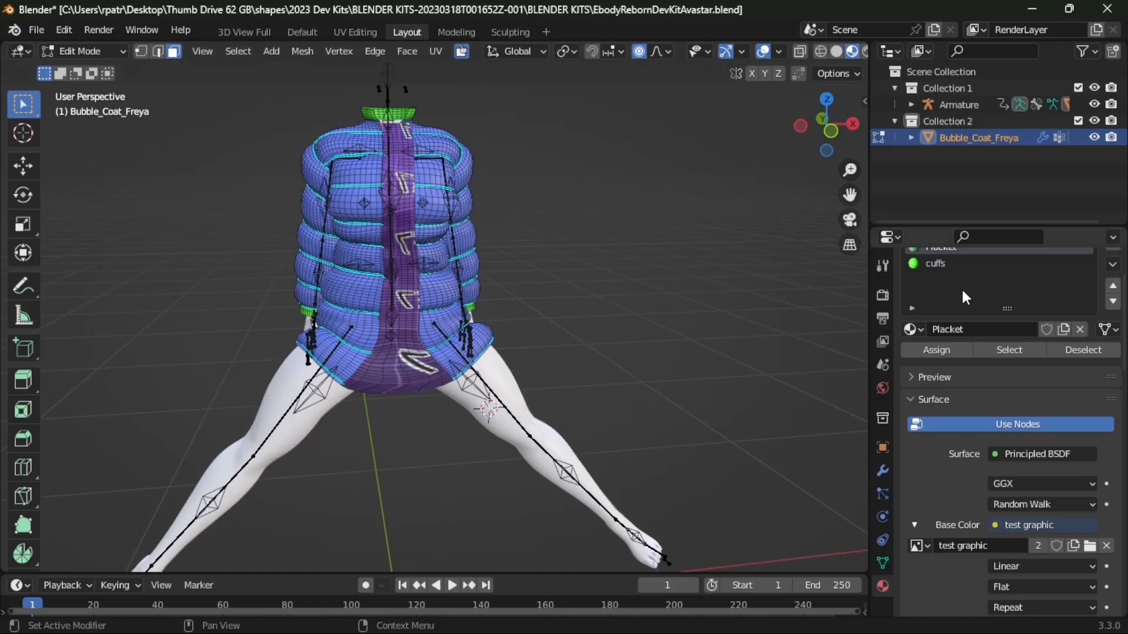
- Set the Bubble_Coat_Base material's Base Color to an Image Texture that uses the "test graphic" image
scroll(959, 289, up, 3)
right_click(942, 296)
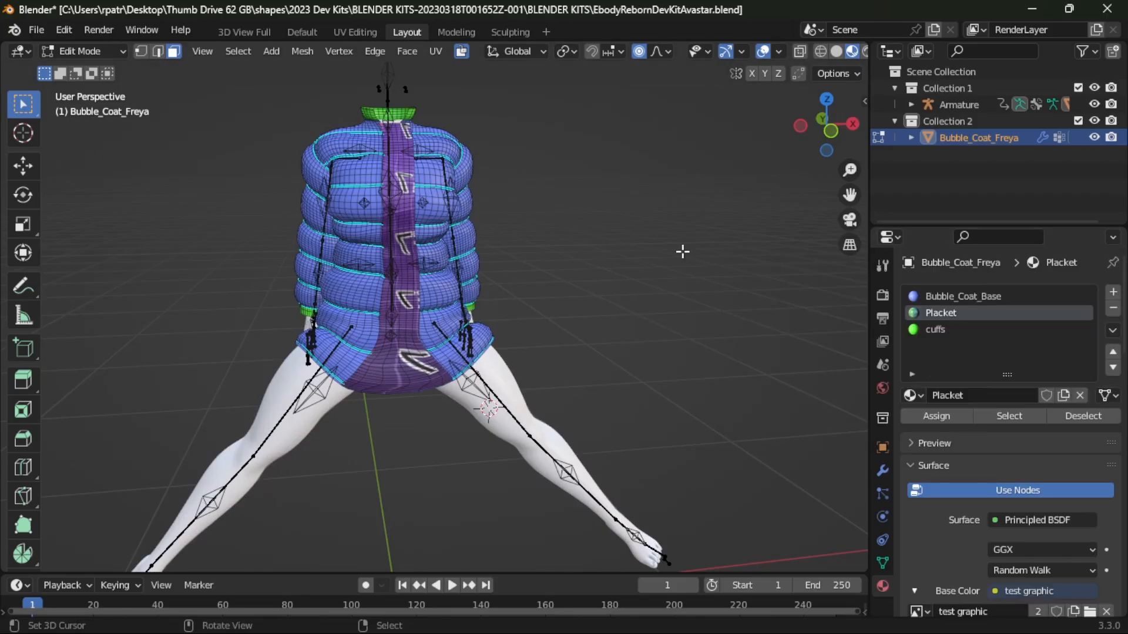
right_click(949, 296)
click(949, 295)
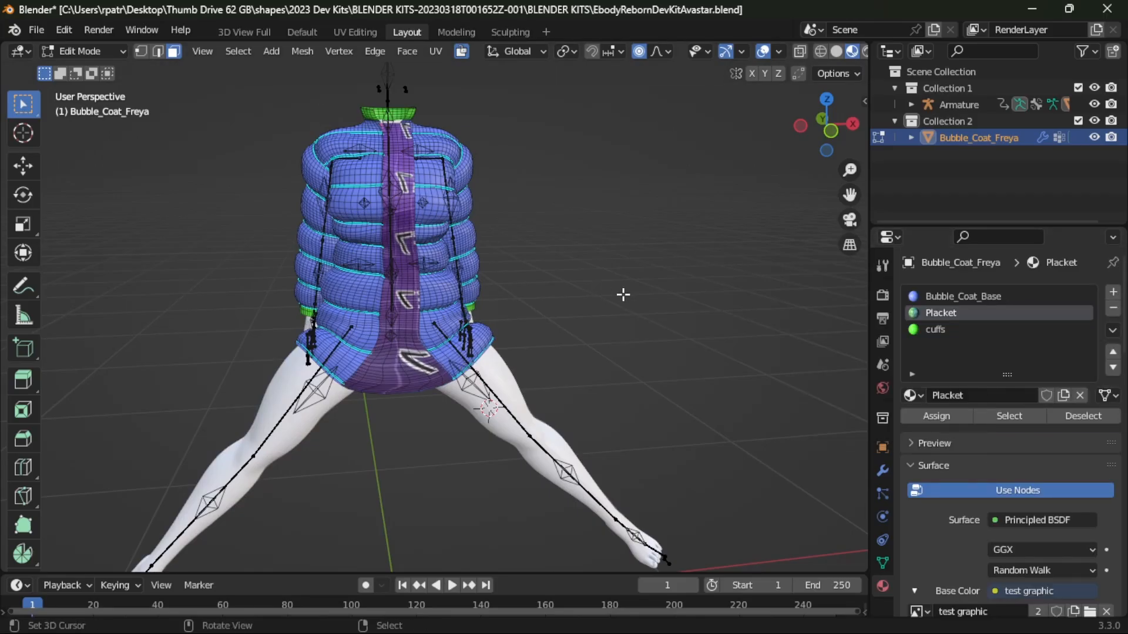
click(967, 295)
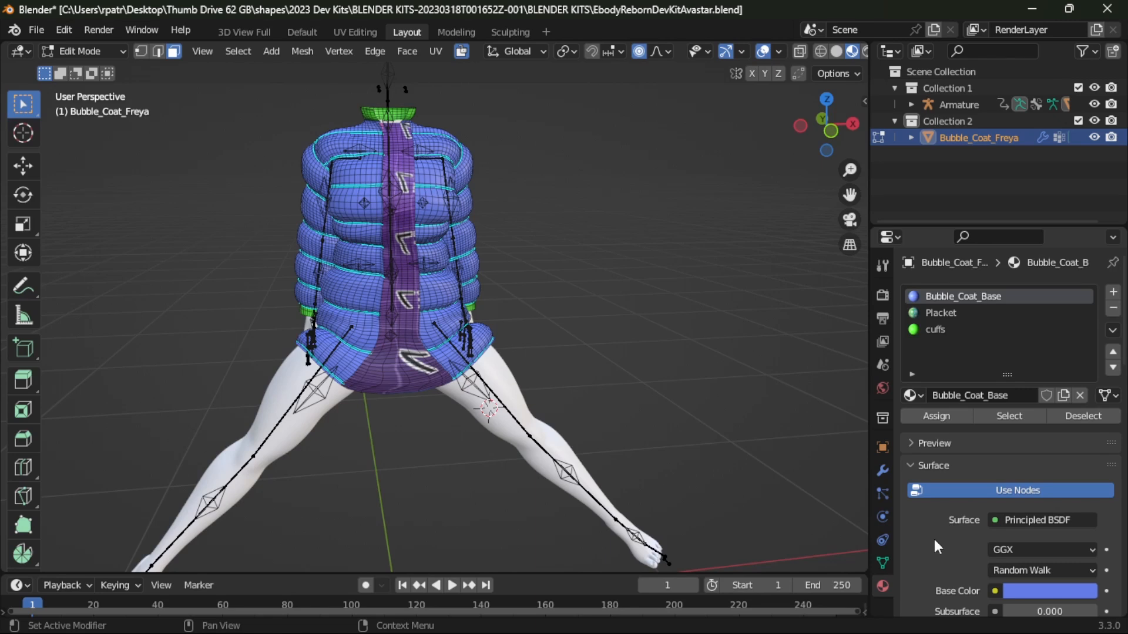
scroll(934, 539, down, 3)
click(995, 524)
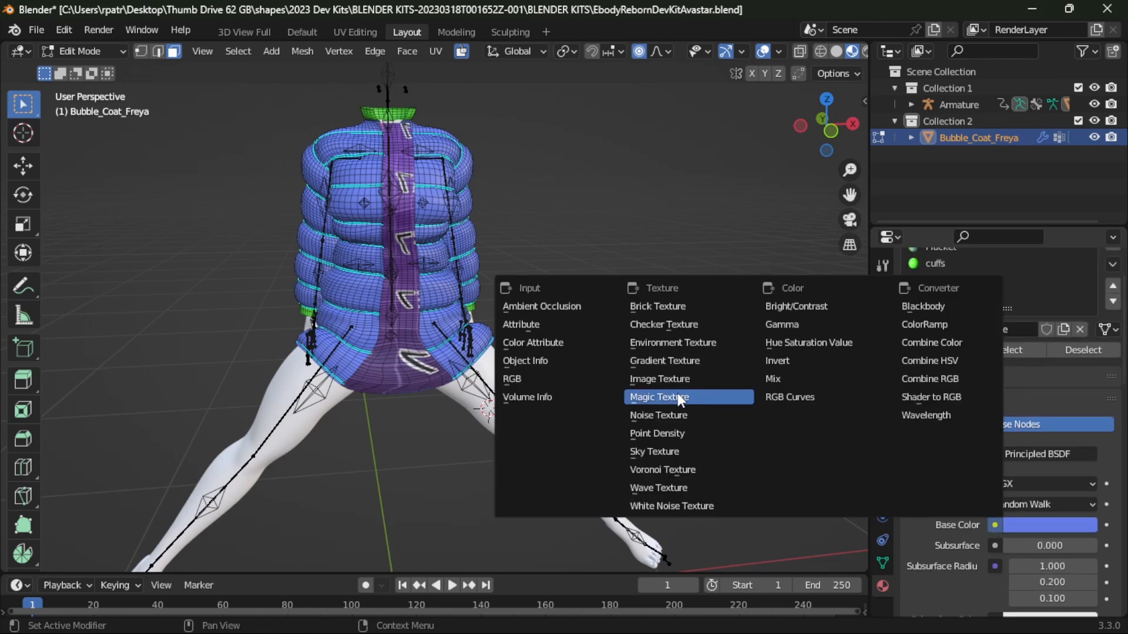
click(670, 379)
click(926, 545)
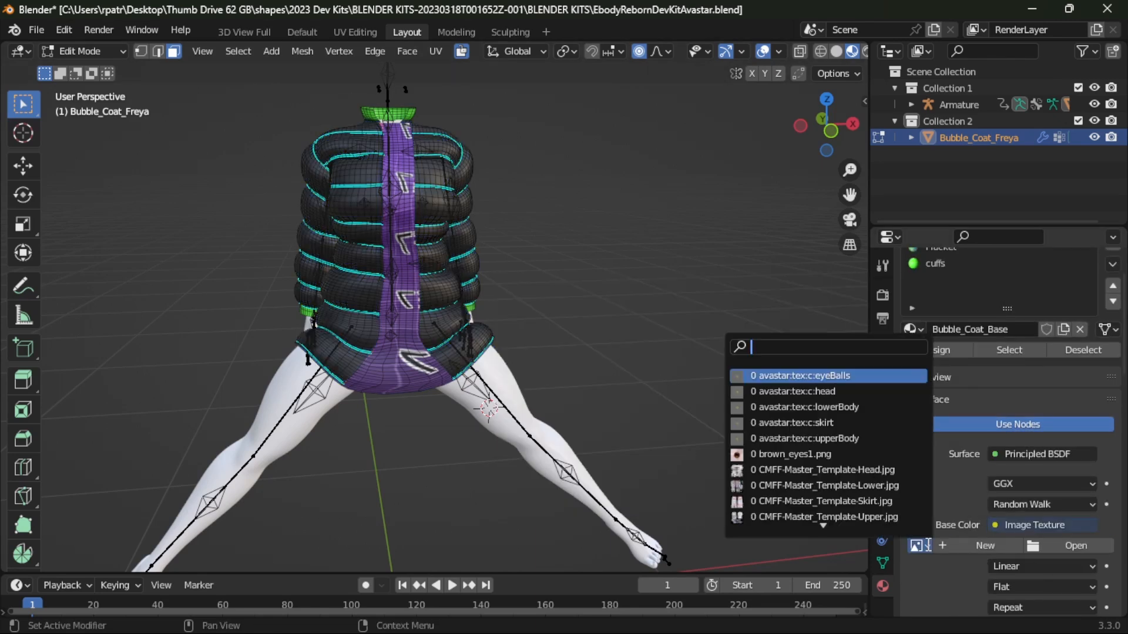
scroll(795, 511, down, 5)
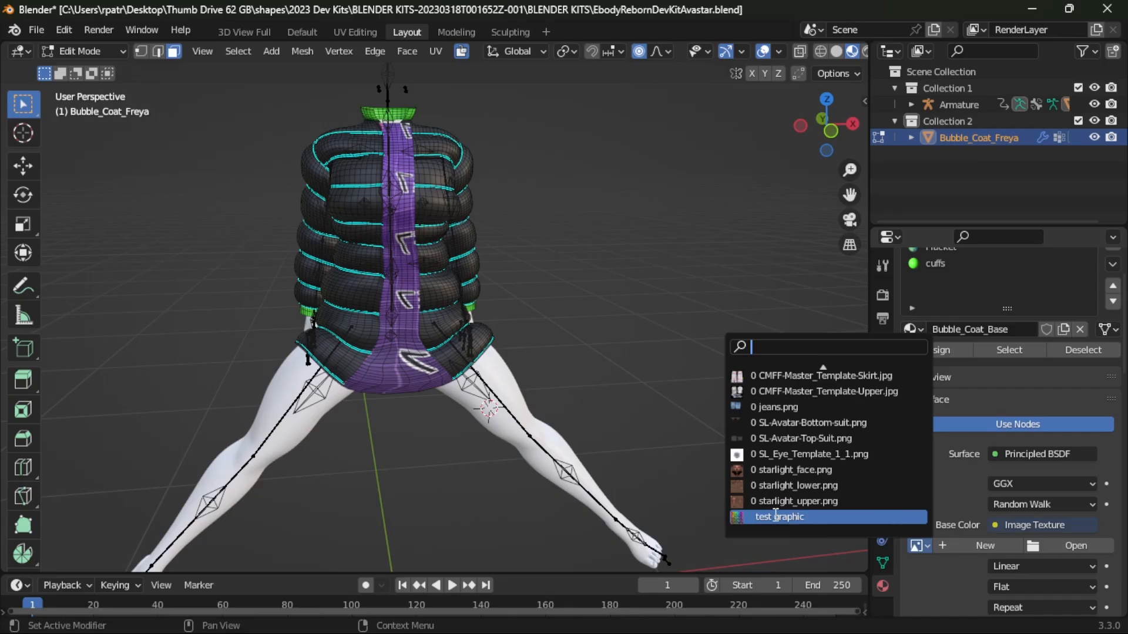
click(775, 517)
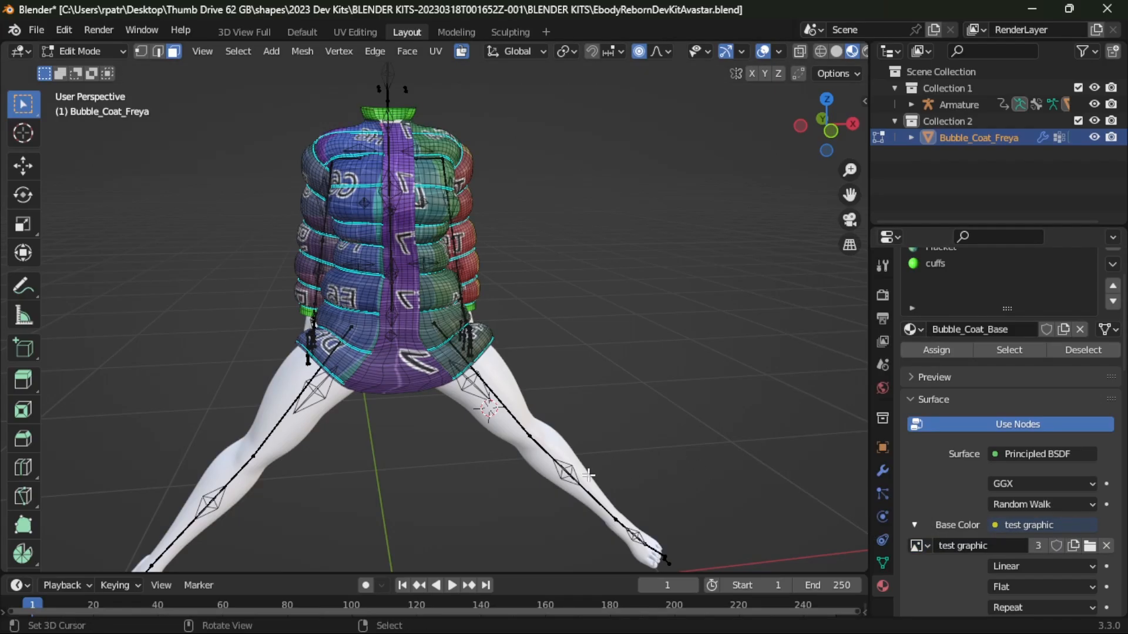
- Set the cuffs material's Base Color to an Image Texture that uses the "test graphic" image
scroll(1045, 307, up, 2)
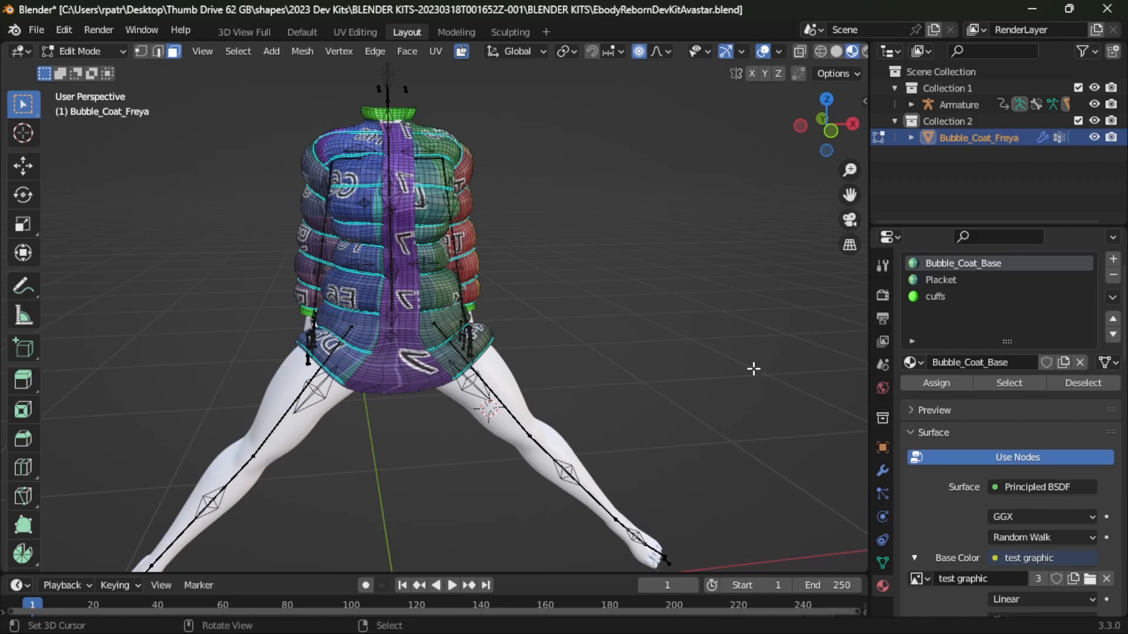
click(938, 296)
click(991, 557)
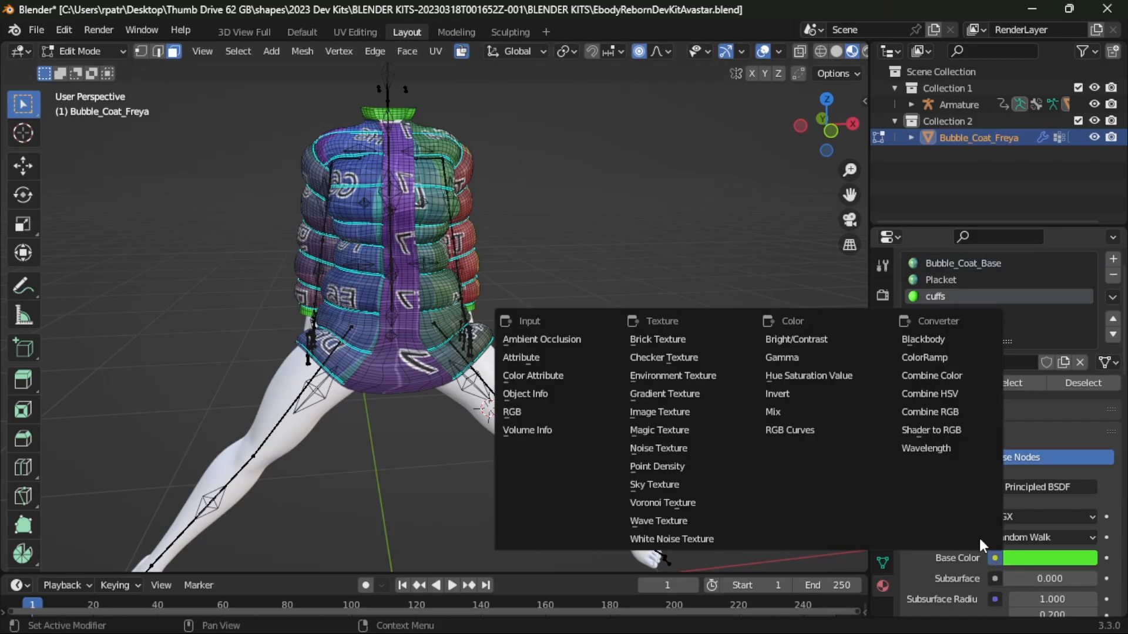
click(641, 414)
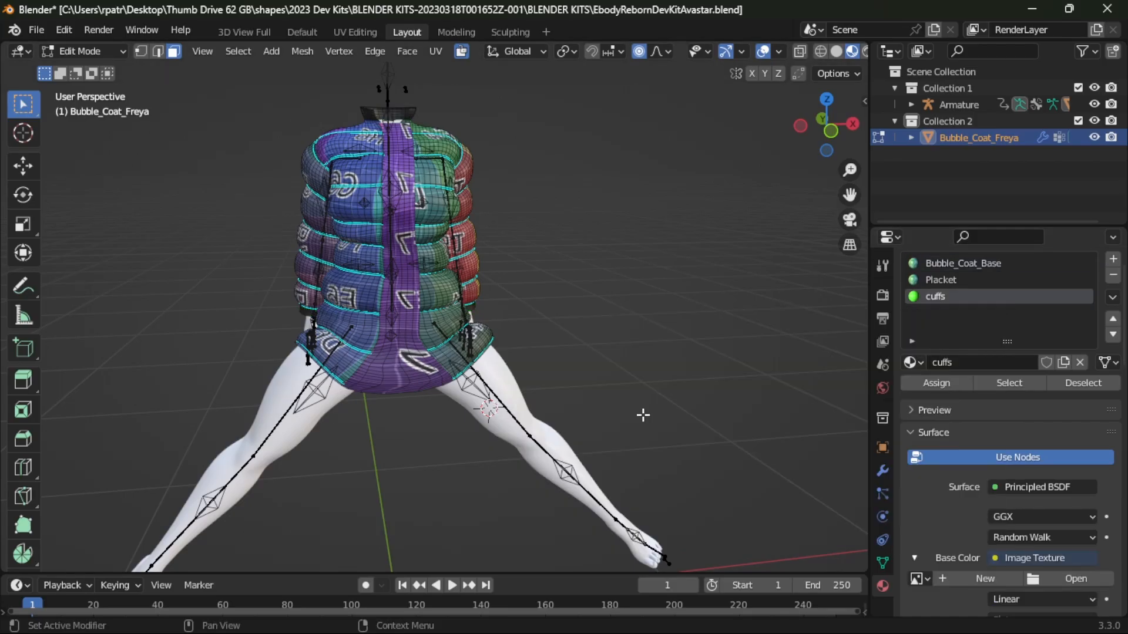
click(920, 578)
scroll(799, 528, down, 8)
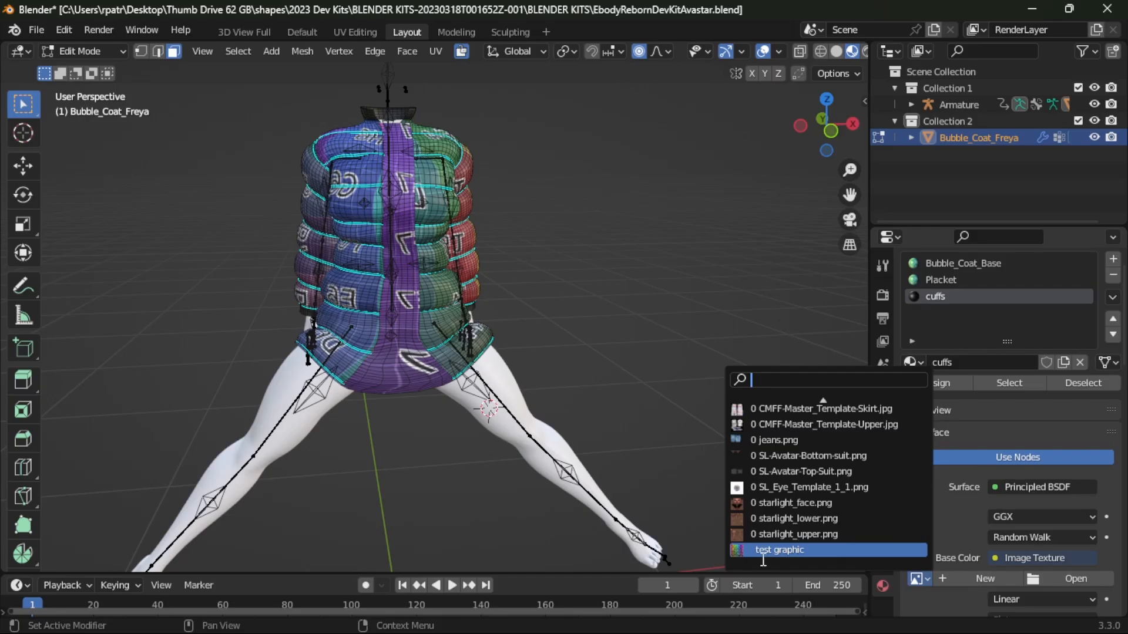
click(760, 549)
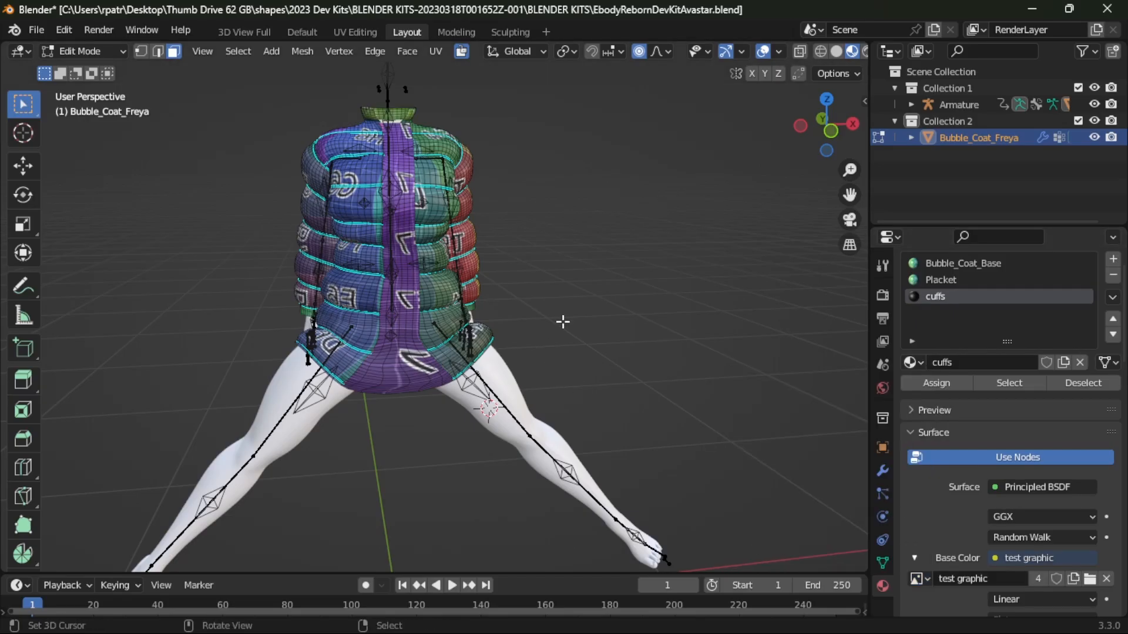
- Inspect the grid texture on the coat's sleeve cuff up close and return the coat to Object Mode
middle_drag(567, 323, 486, 325)
scroll(606, 325, up, 8)
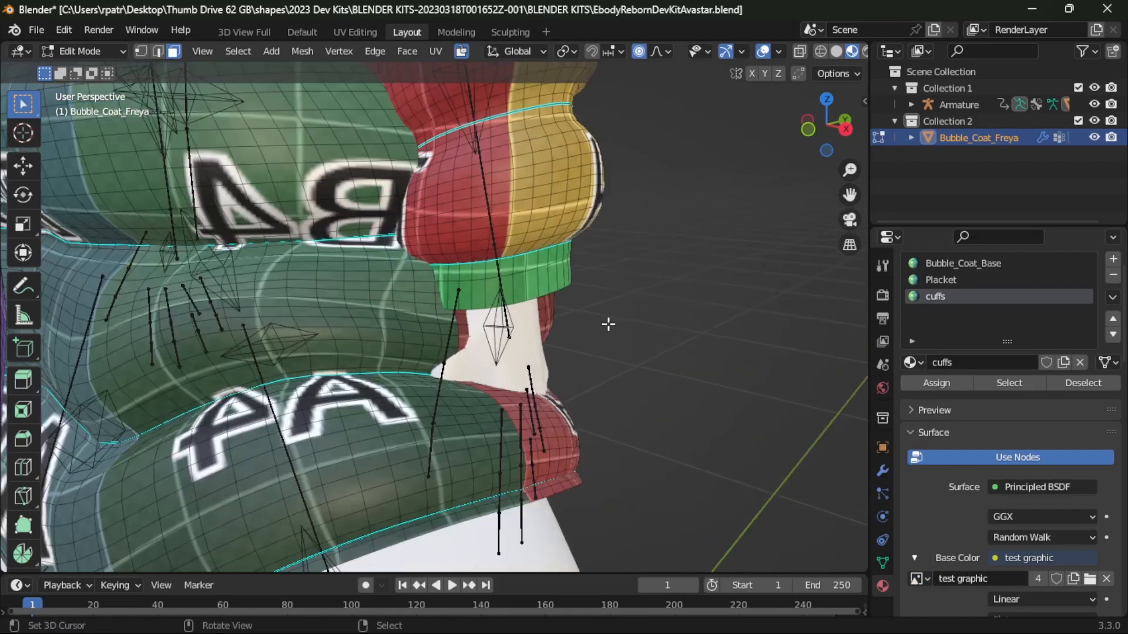
scroll(608, 324, down, 5)
key(Tab)
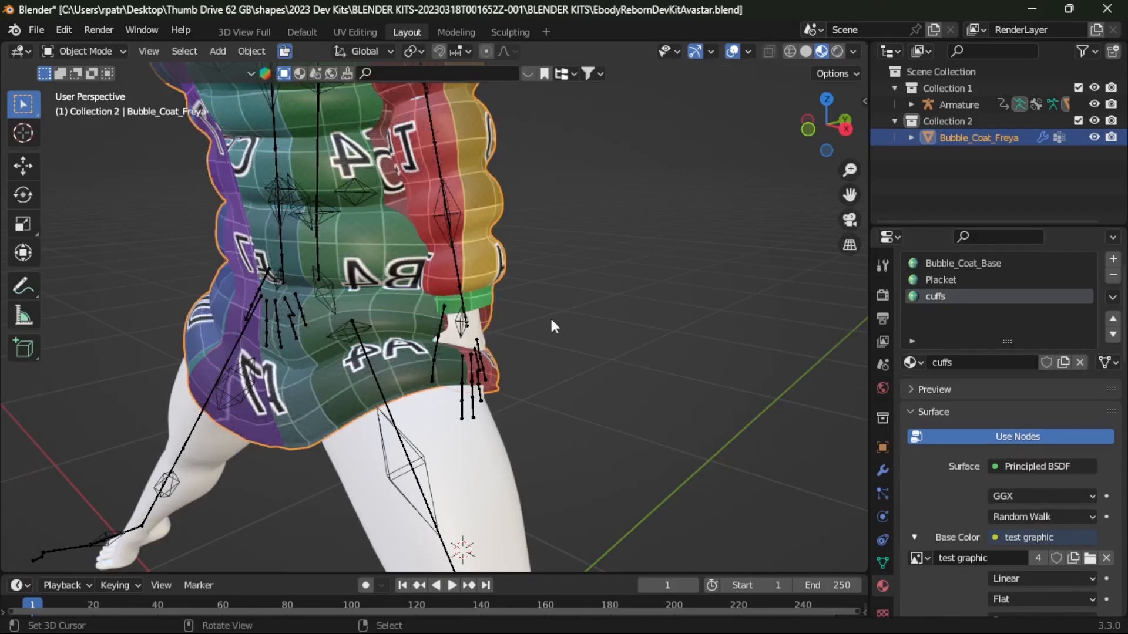
- Examine the grid texture across the coat's front hem, back and underside
middle_drag(551, 323, 534, 399)
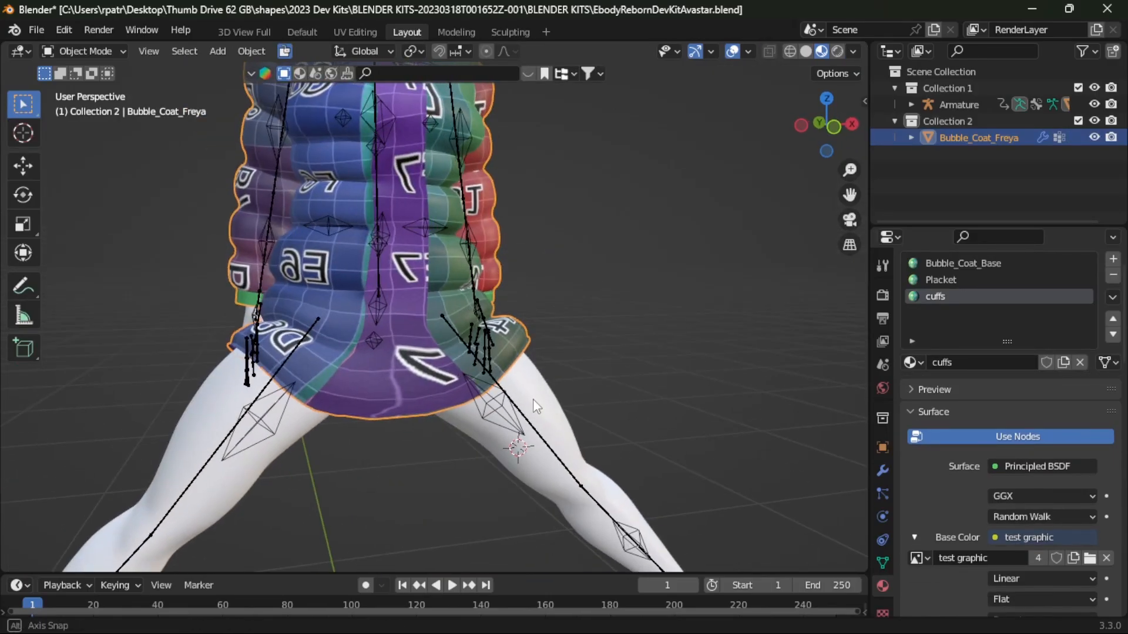
scroll(399, 411, up, 2)
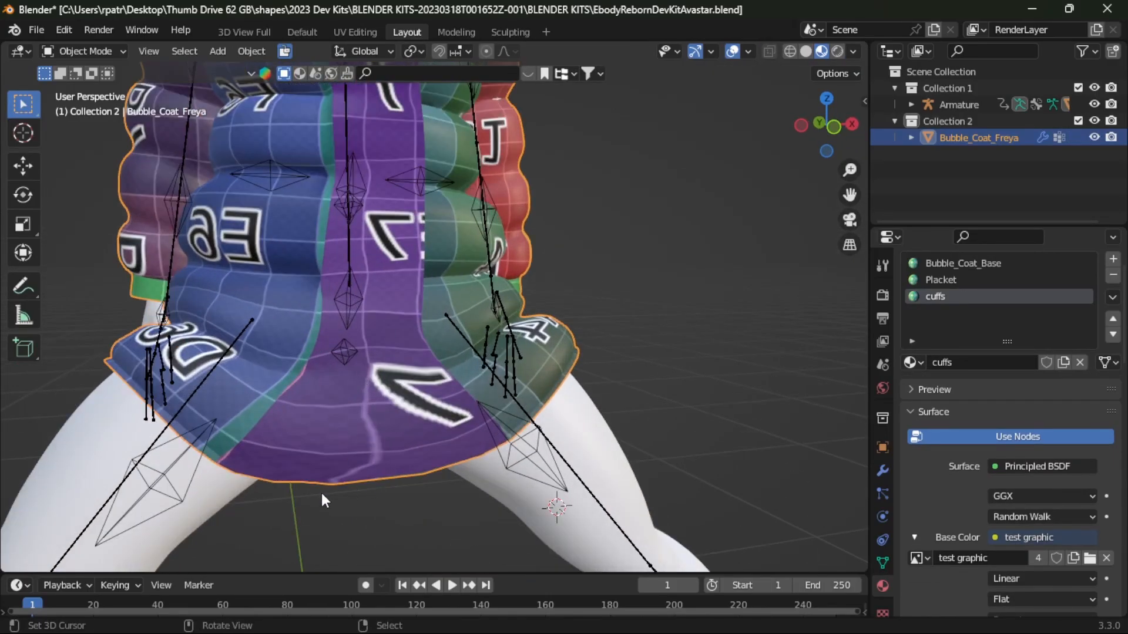
scroll(372, 358, down, 4)
middle_drag(350, 350, 670, 338)
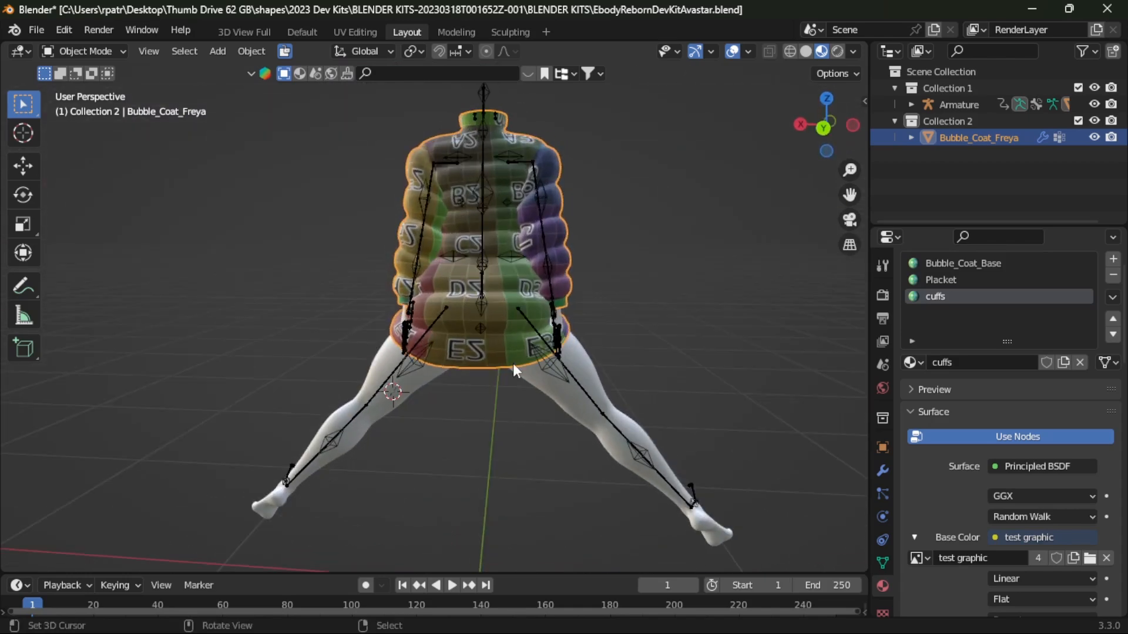
scroll(505, 359, up, 3)
middle_drag(672, 420, 530, 435)
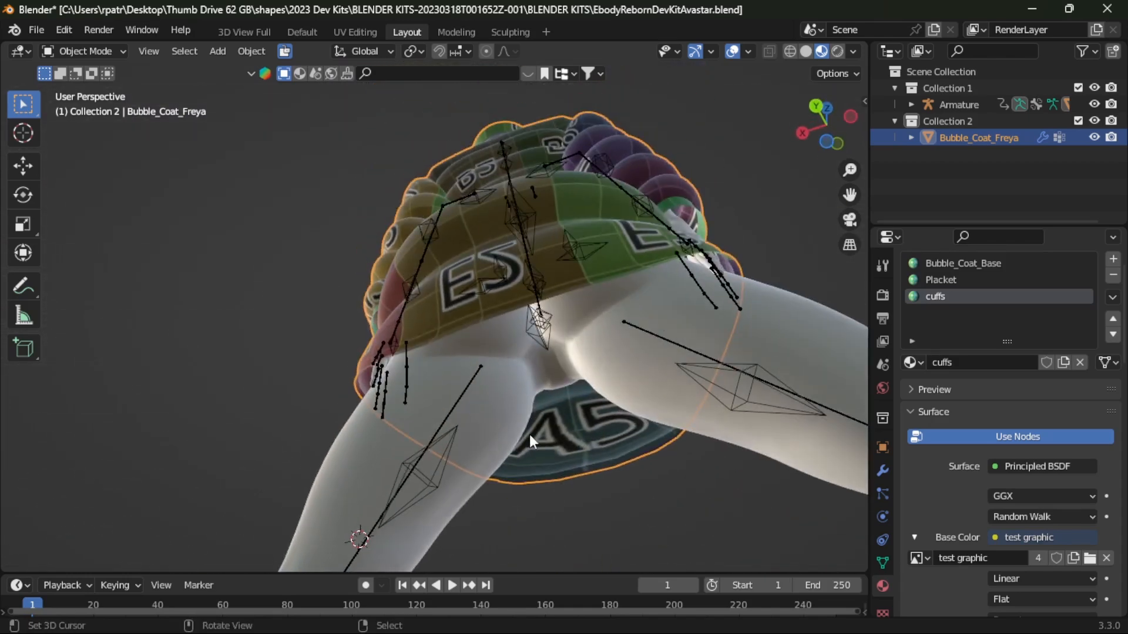
- Put the bubble coat in Edit Mode with X-Ray enabled, and clear the whole face selection
middle_drag(512, 535, 265, 390)
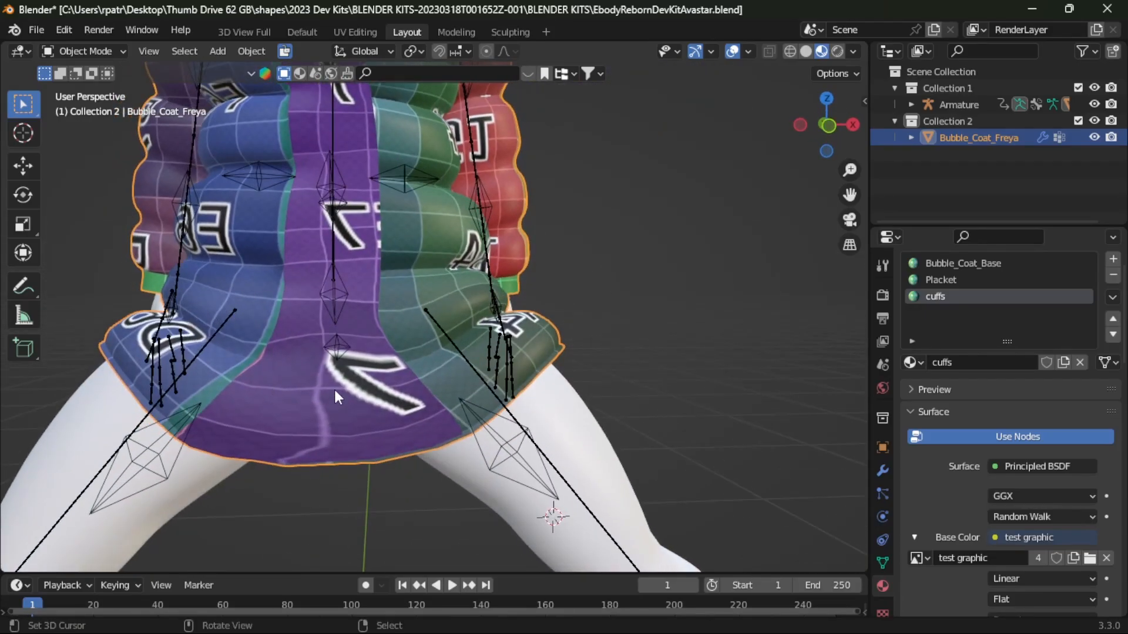
mouse_move(333, 386)
middle_down()
mouse_move(340, 373)
mouse_move(380, 410)
mouse_move(350, 393)
mouse_move(344, 367)
middle_up()
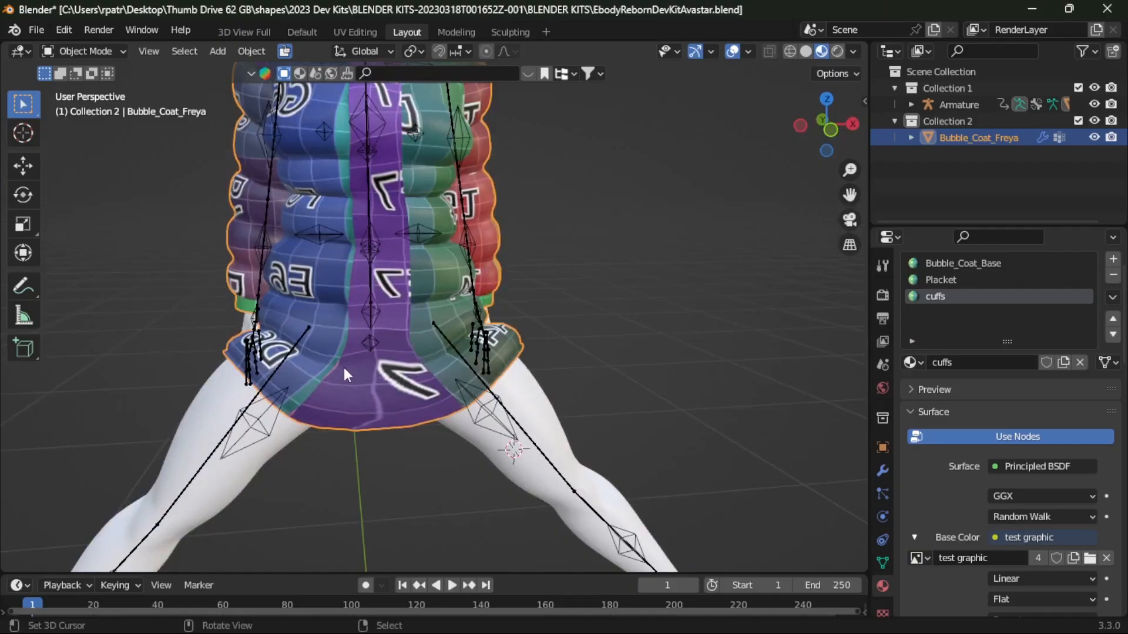
key(Tab)
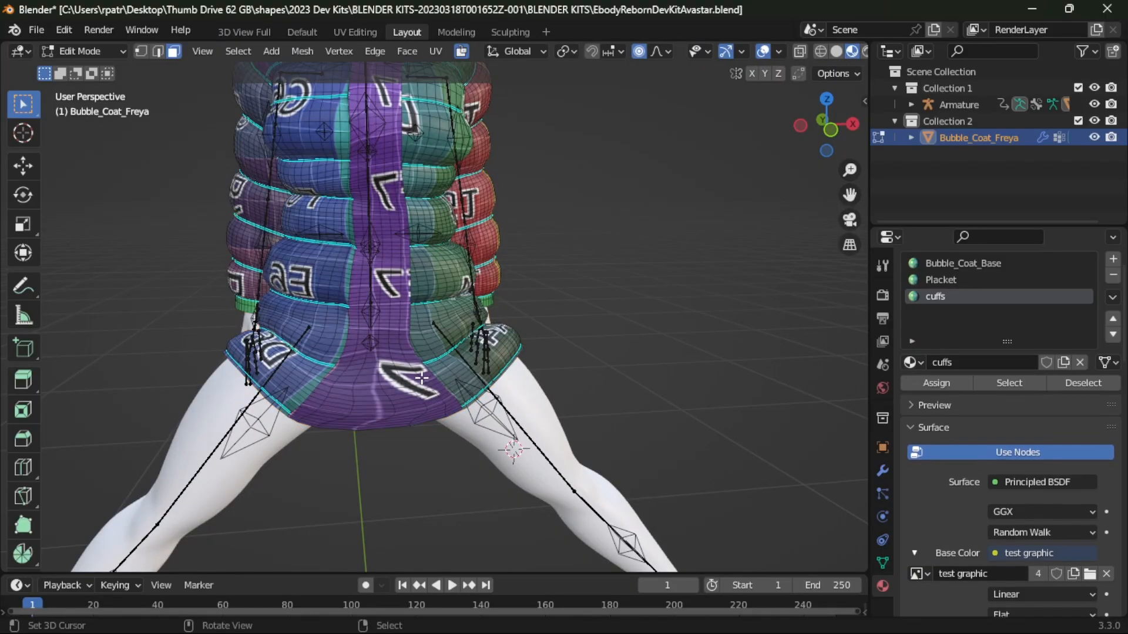
click(800, 52)
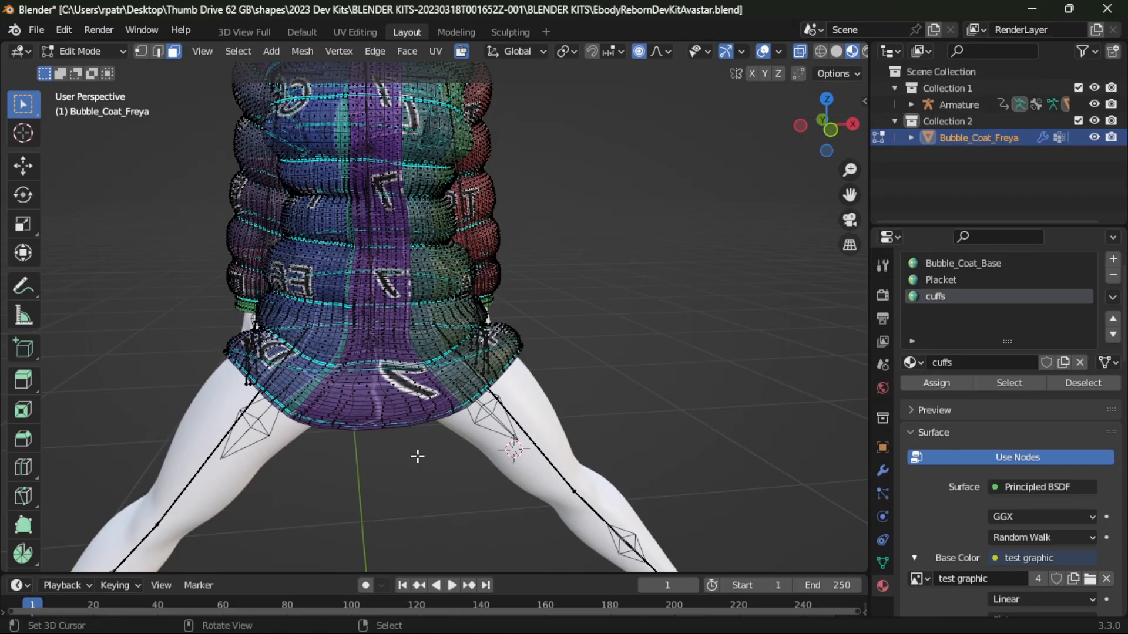
scroll(417, 456, down, 4)
key(a)
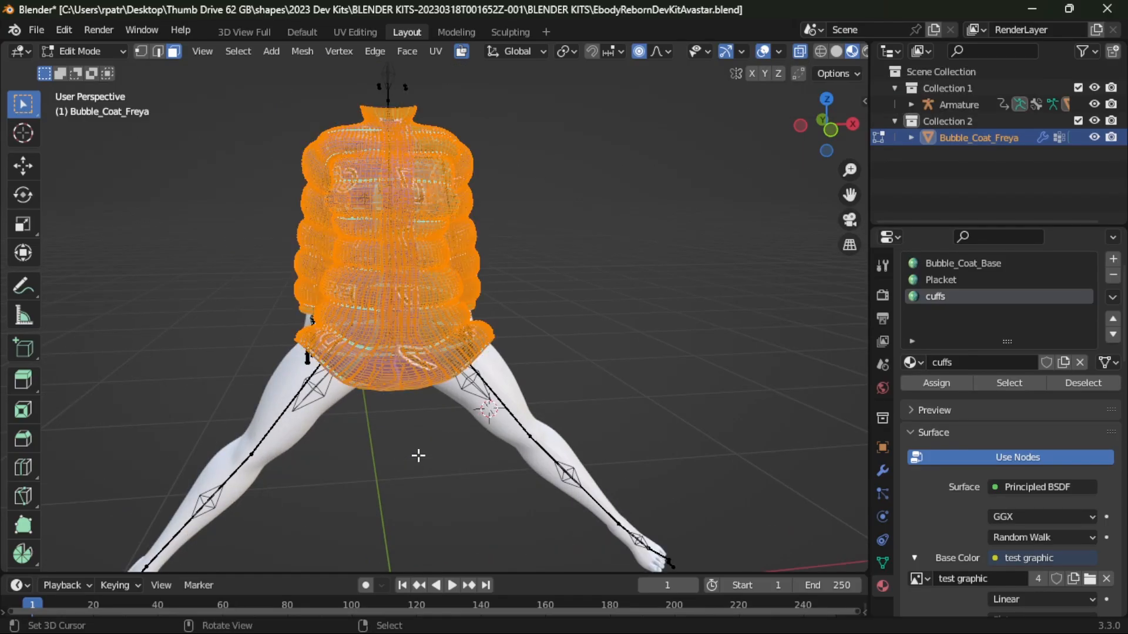
key(alt+a)
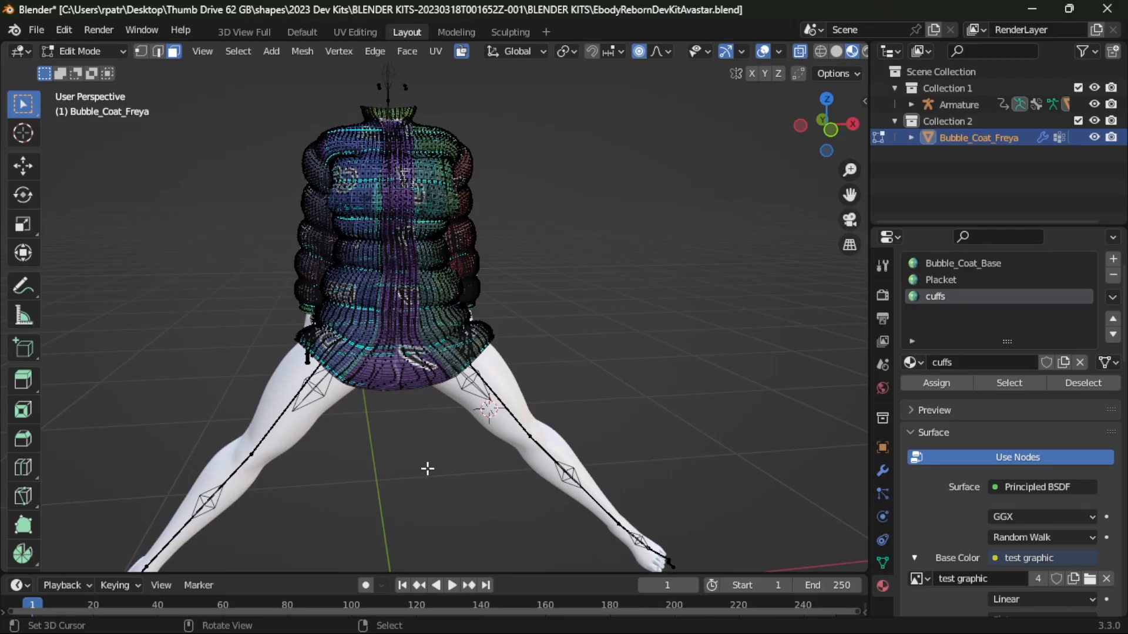
- Circle-select the faces in the middle of the coat's front hem below the placket
scroll(427, 465, up, 3)
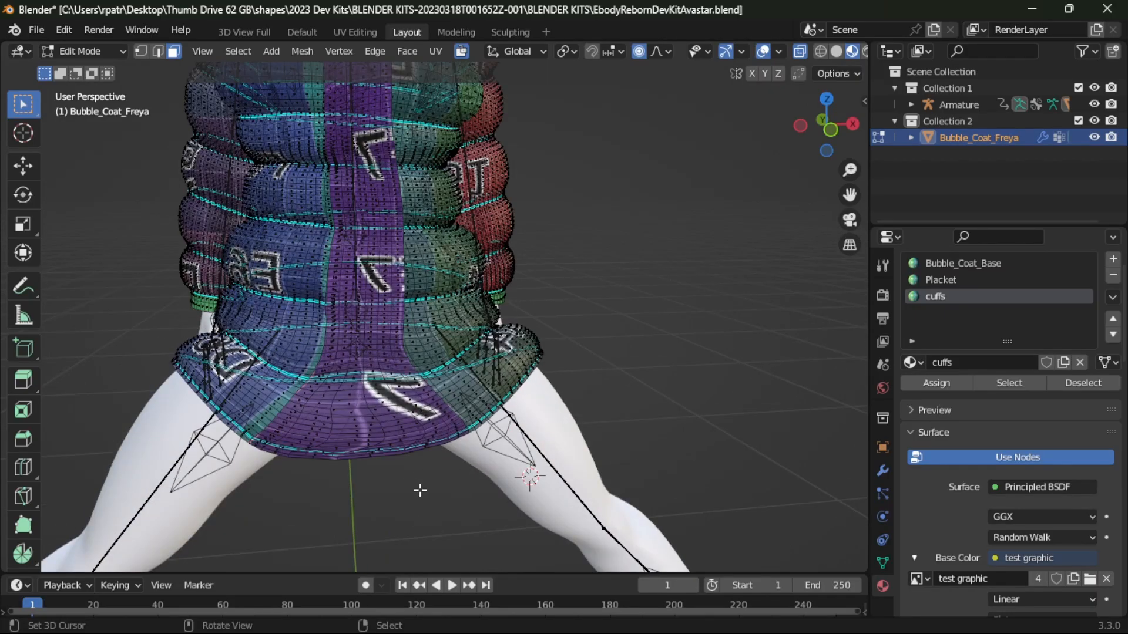
mouse_move(420, 490)
middle_down()
mouse_move(411, 296)
mouse_move(417, 491)
middle_up()
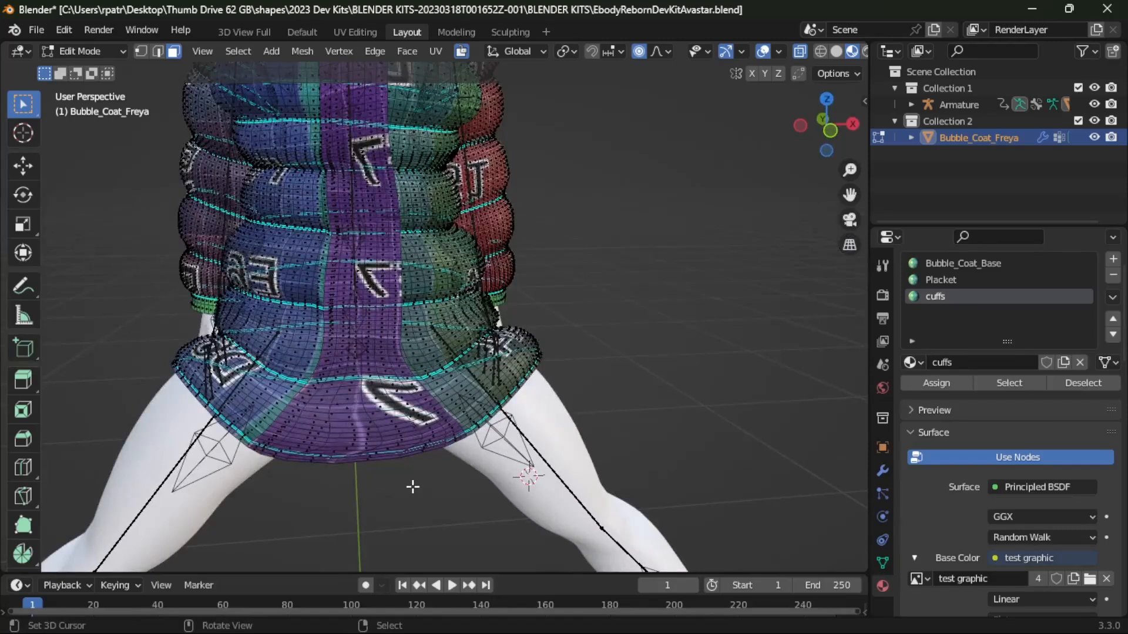
key(c)
scroll(410, 485, down, 5)
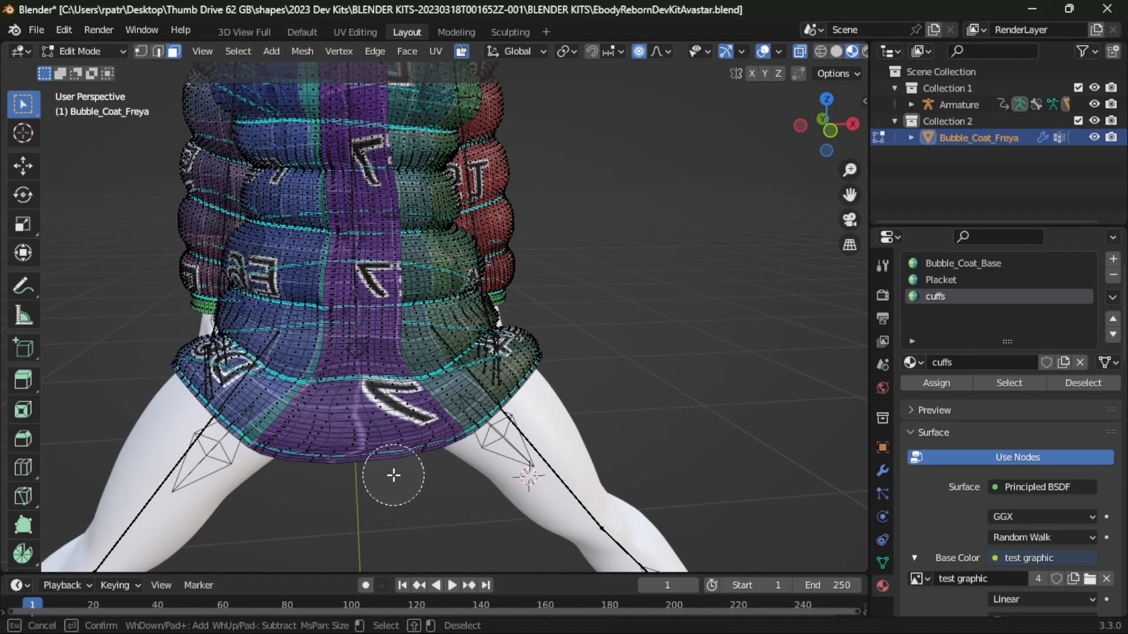
mouse_move(332, 364)
mouse_down()
mouse_move(320, 396)
mouse_move(266, 445)
mouse_move(441, 443)
mouse_move(464, 420)
mouse_move(405, 370)
mouse_move(333, 362)
mouse_move(377, 409)
mouse_move(415, 486)
mouse_up()
right_click(425, 503)
- Deselect the back hem faces picked through the mesh, keeping only the front hem faces selected
scroll(425, 503, down, 5)
middle_drag(198, 452, 306, 353)
key(c)
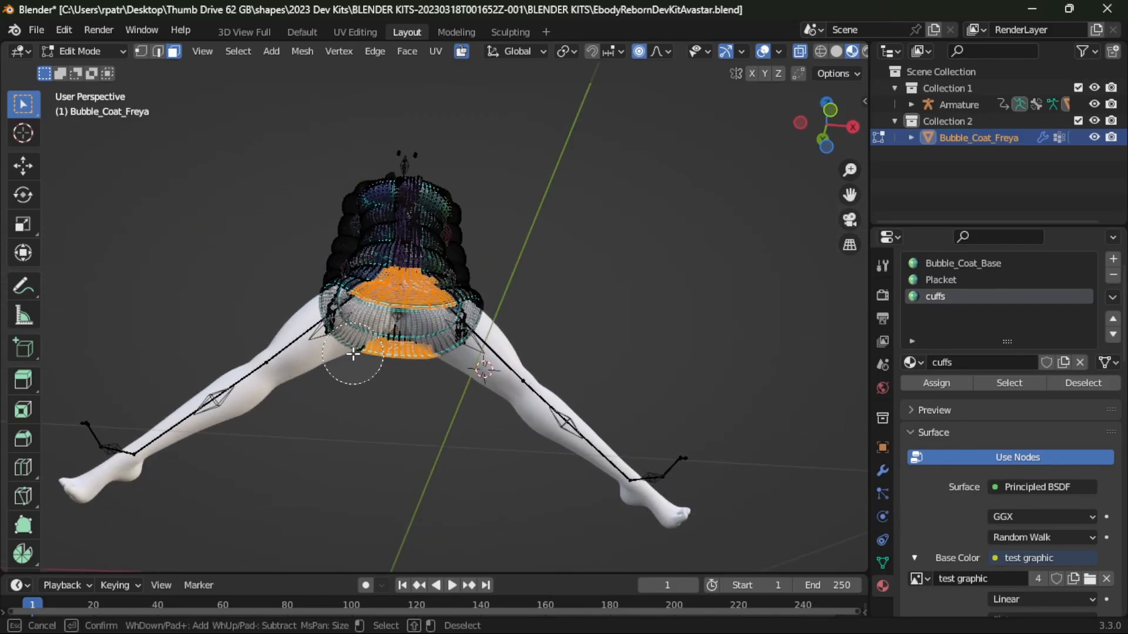
mouse_move(365, 353)
shift+mouse_down()
mouse_move(459, 359)
mouse_move(393, 347)
shift+mouse_up()
key(Escape)
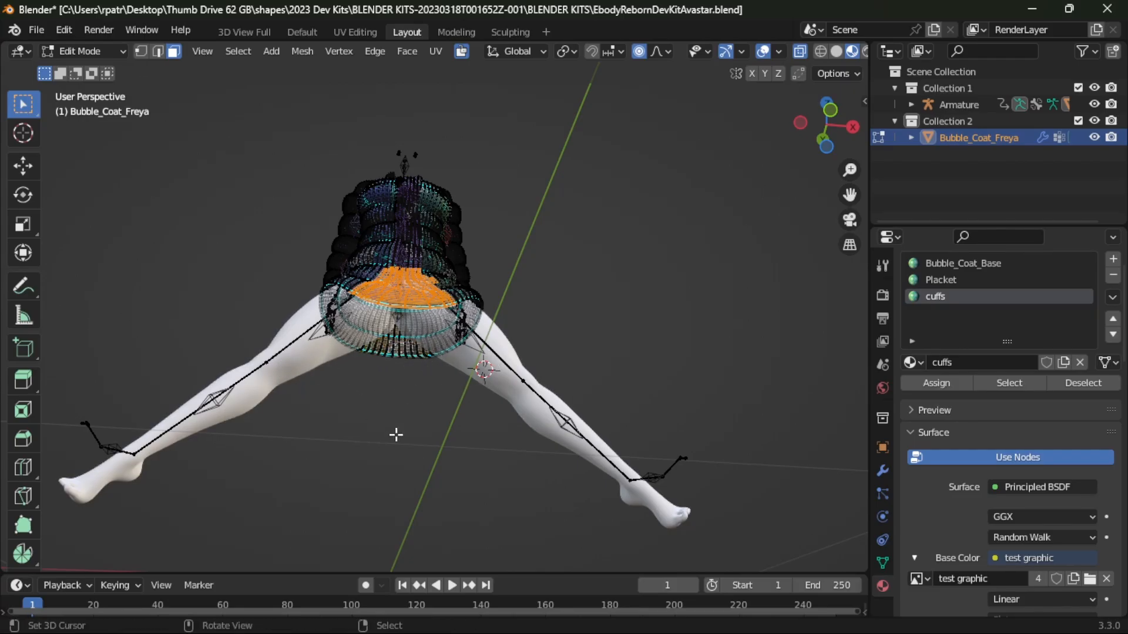
middle_drag(396, 434, 289, 352)
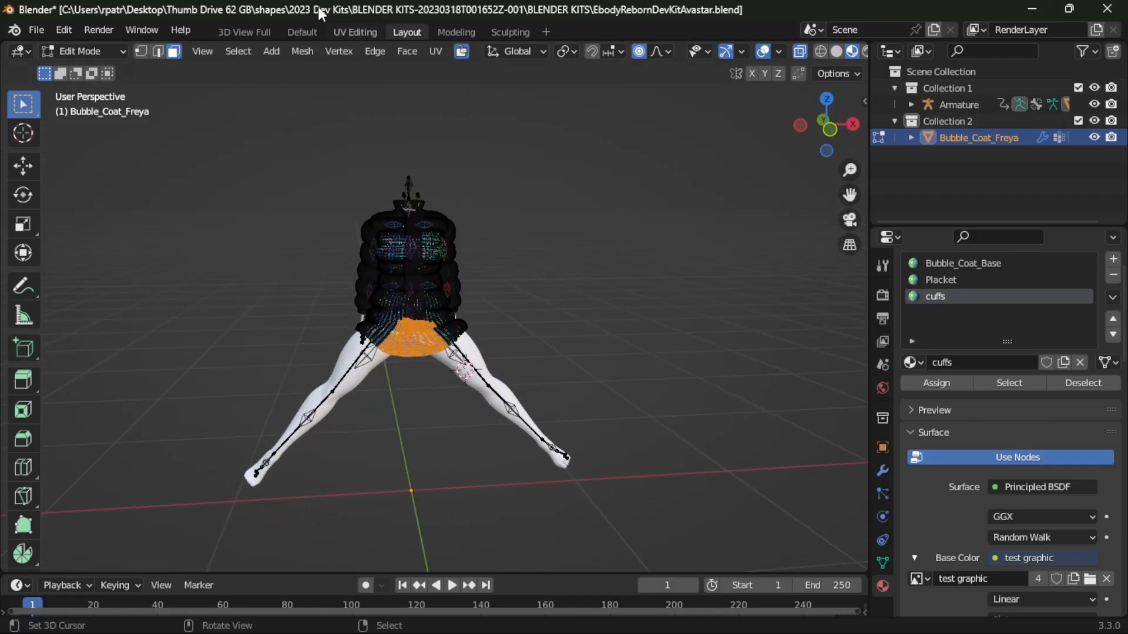
- Examine the selected front hem faces on the UV layout in the UV Editing workspace and deselect the stray faces at the selection's upper edge
click(354, 32)
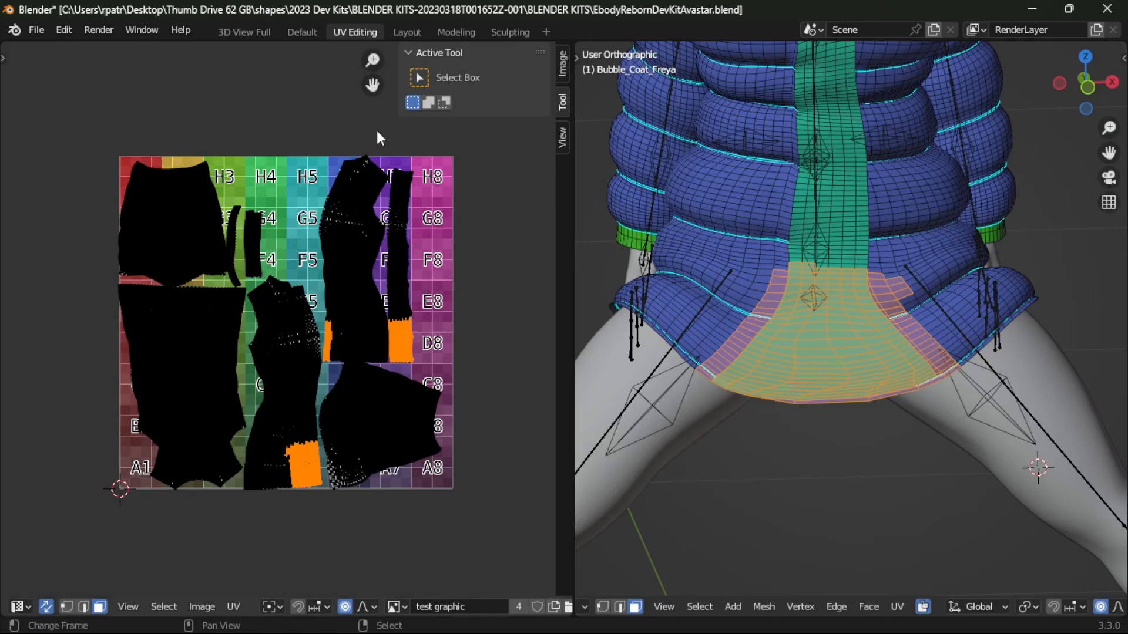
scroll(351, 414, up, 5)
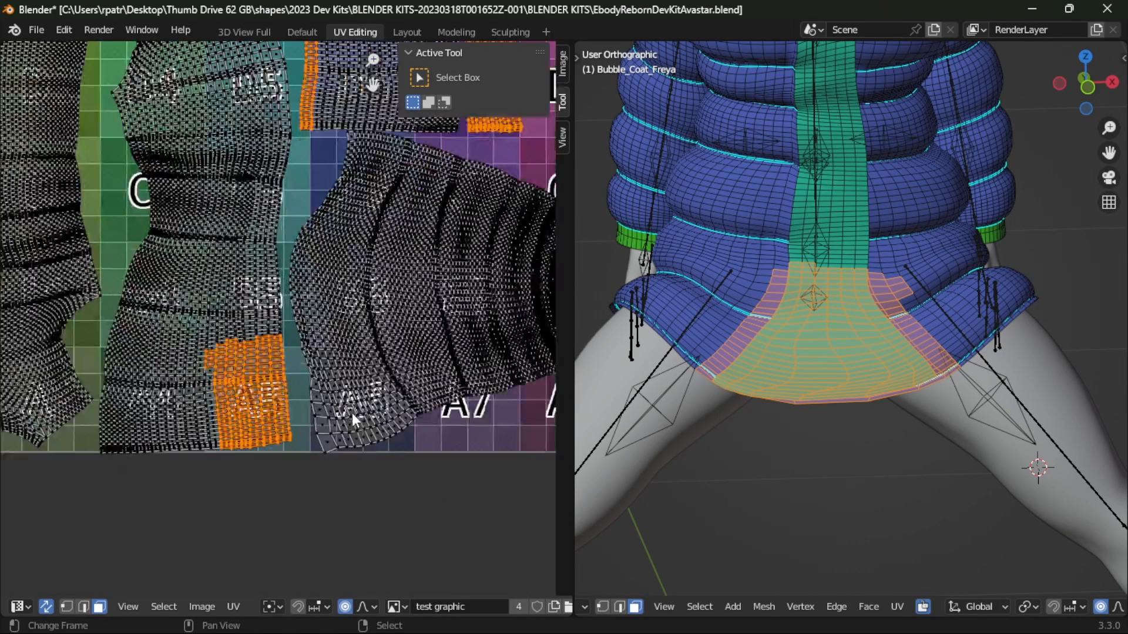
middle_drag(351, 413, 291, 413)
middle_drag(317, 359, 316, 442)
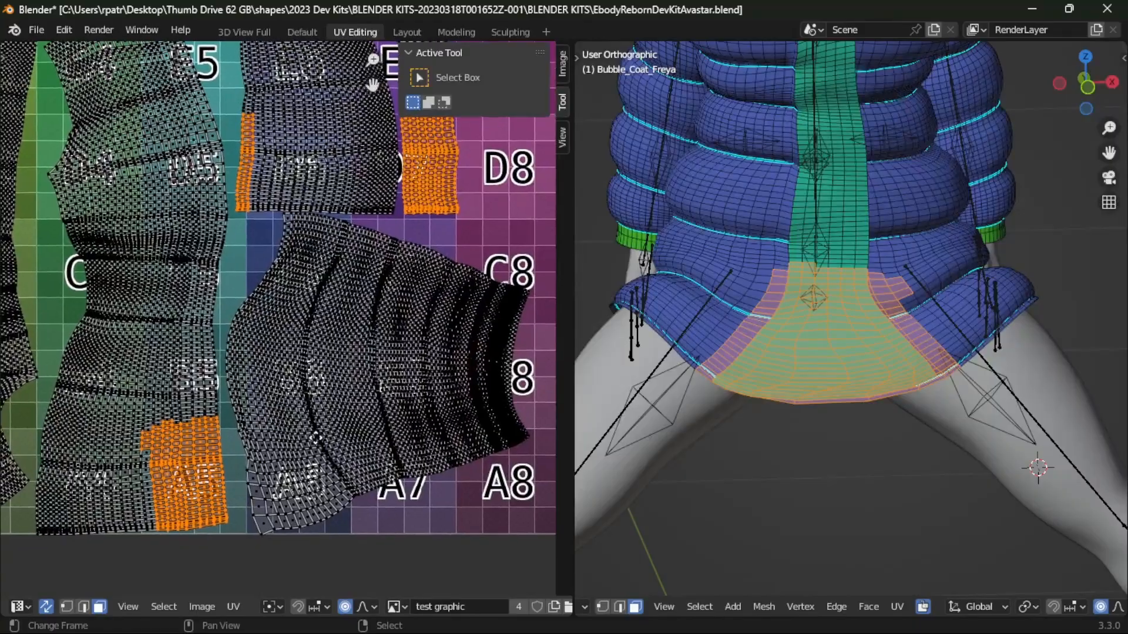
key(c)
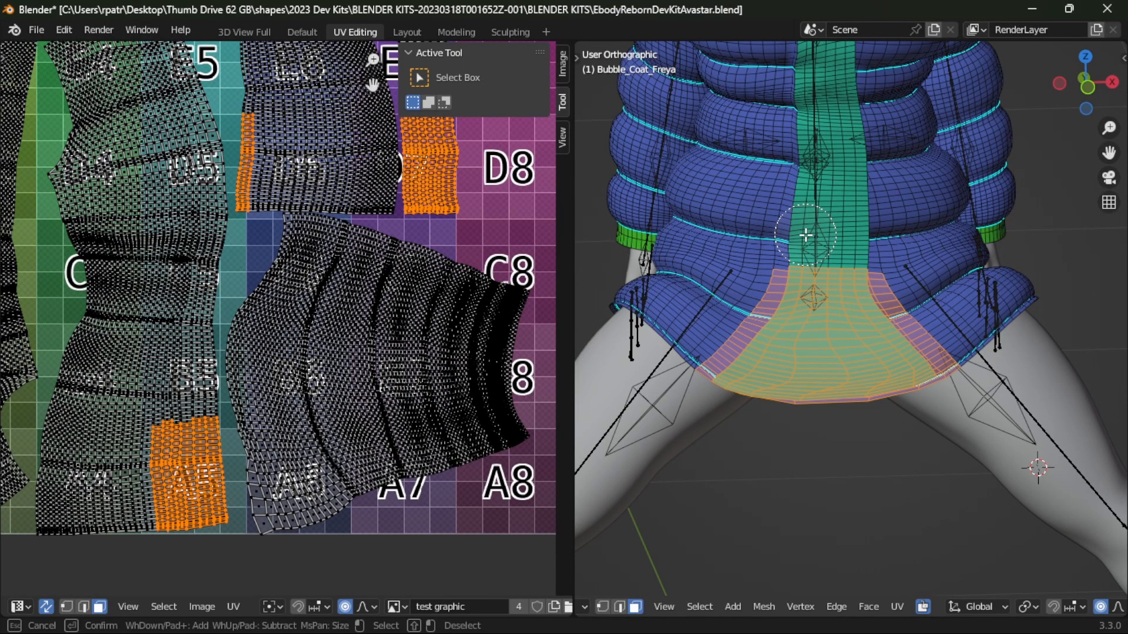
key(Escape)
scroll(459, 381, down, 2)
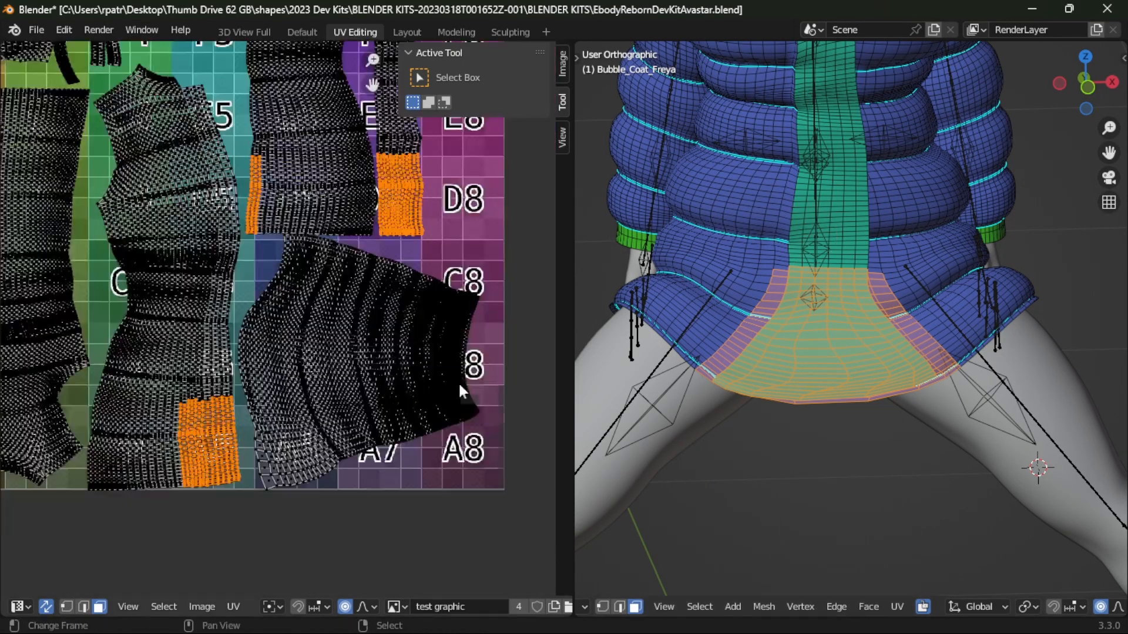
scroll(411, 380, up, 3)
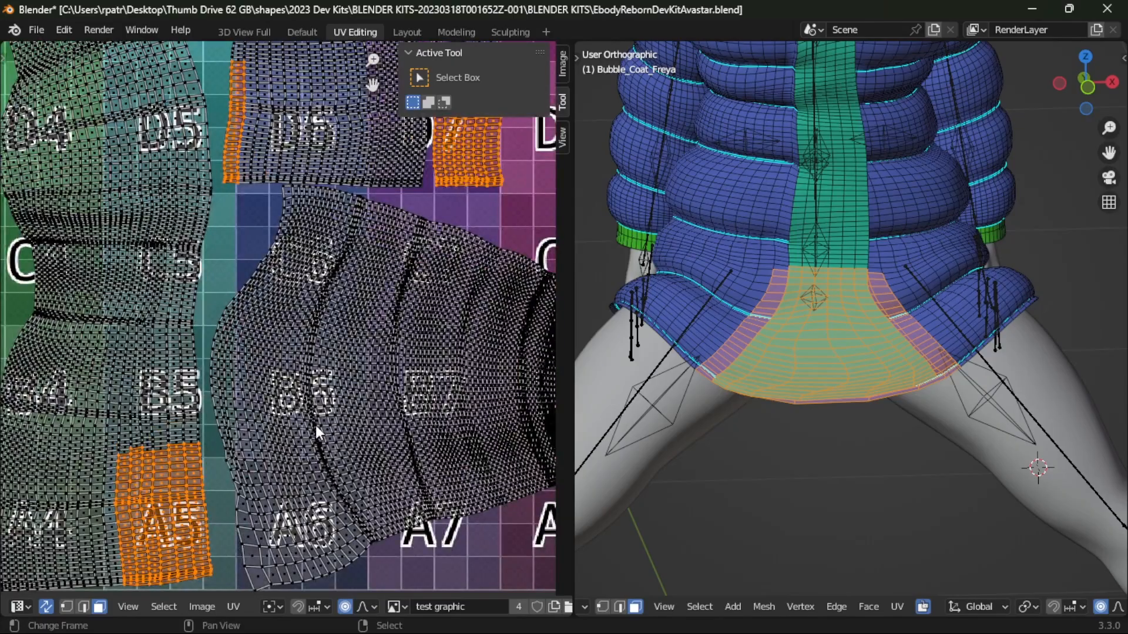
scroll(385, 416, down, 2)
mouse_move(778, 428)
middle_down()
mouse_move(769, 209)
mouse_move(780, 194)
mouse_move(780, 429)
mouse_move(894, 286)
mouse_move(777, 448)
mouse_move(792, 454)
mouse_move(793, 433)
middle_up()
- Return to the Layout workspace, disable X-Ray and switch the coat to Weight Paint mode with the hem faces selected
click(420, 29)
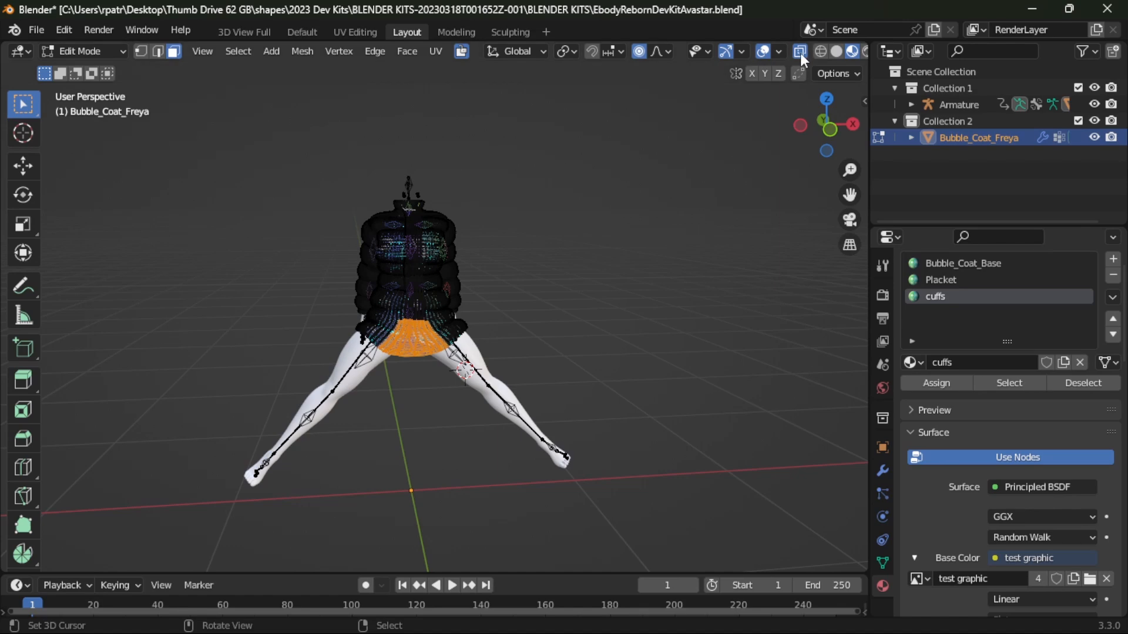
scroll(587, 418, up, 6)
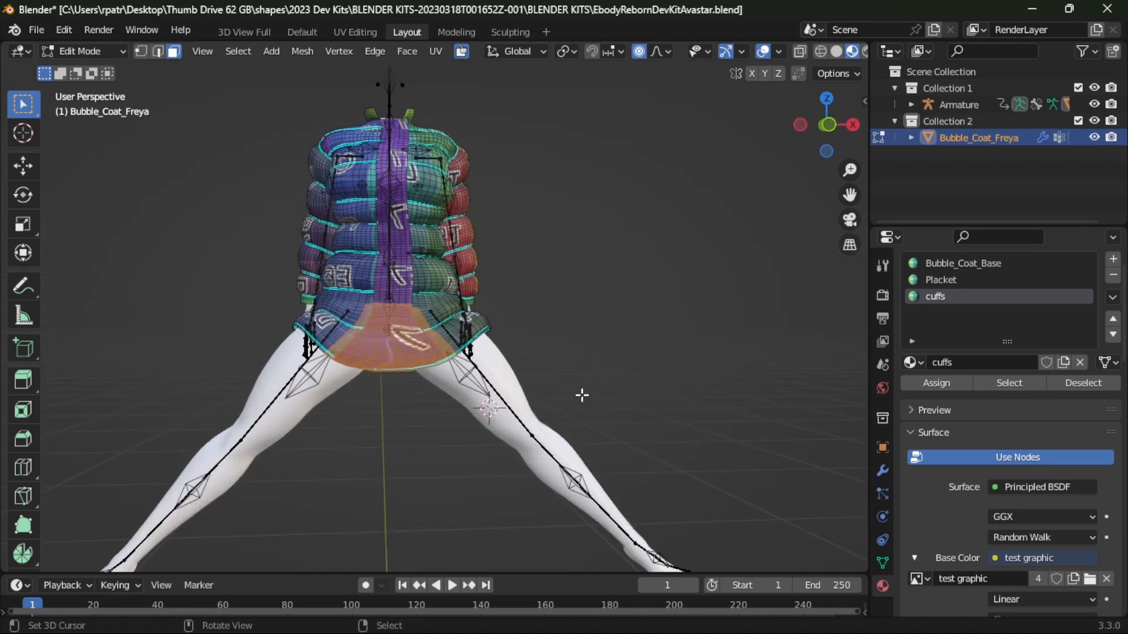
shift+middle_drag(595, 410, 642, 401)
scroll(642, 400, up, 3)
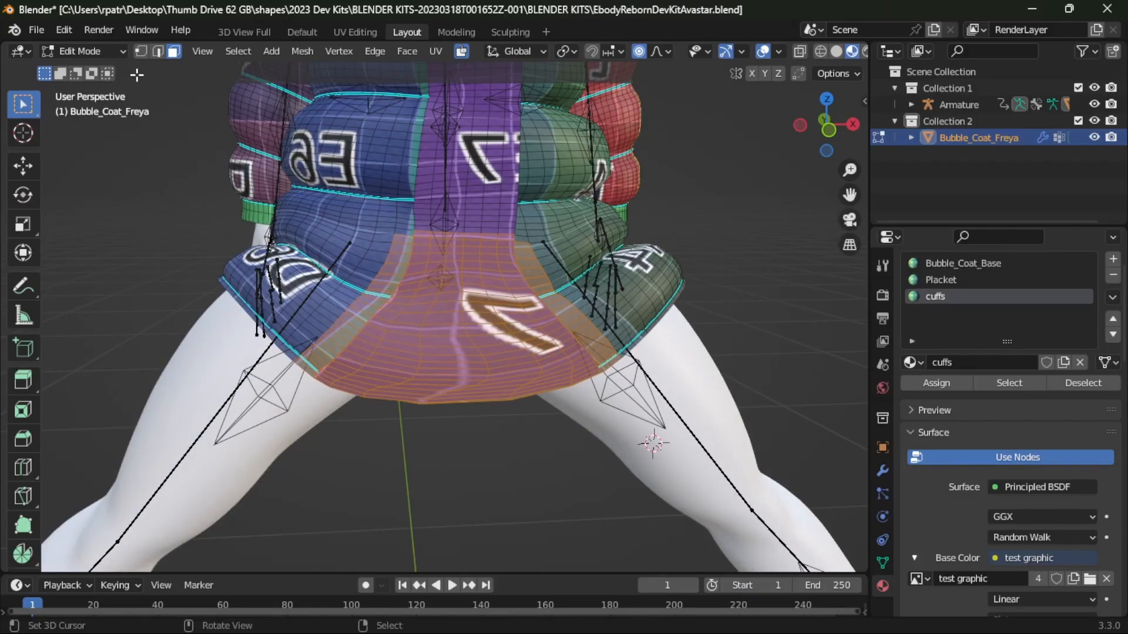
click(121, 49)
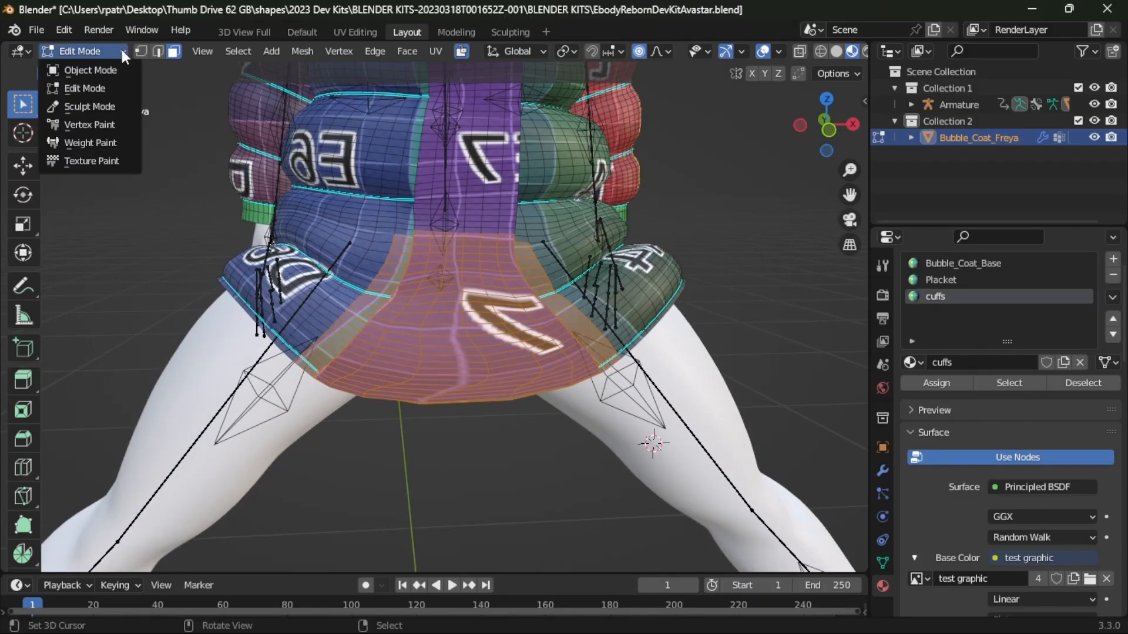
click(69, 142)
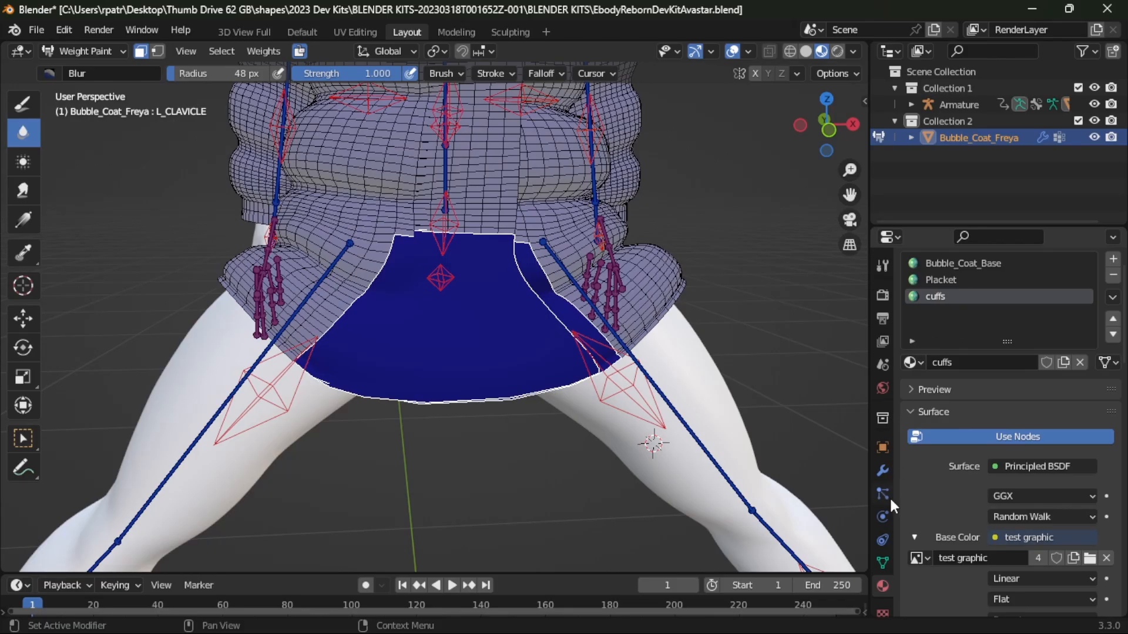
- Compare the front hem's weights in the L_UPPER_LEG and R_UPPER_LEG vertex groups
click(881, 563)
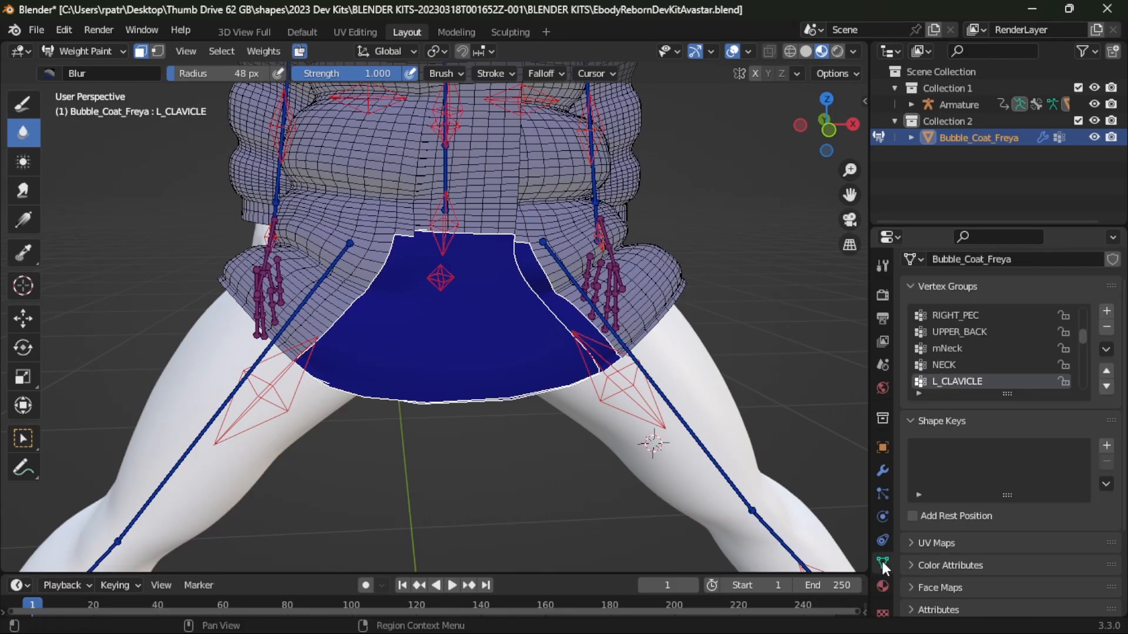
scroll(967, 365, down, 6)
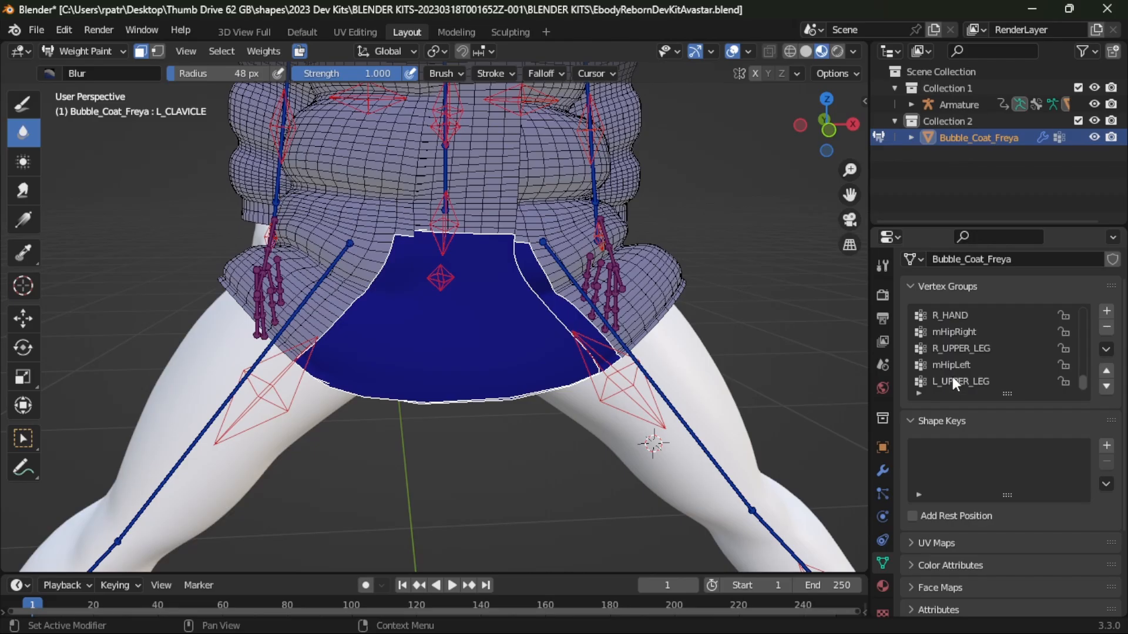
click(947, 382)
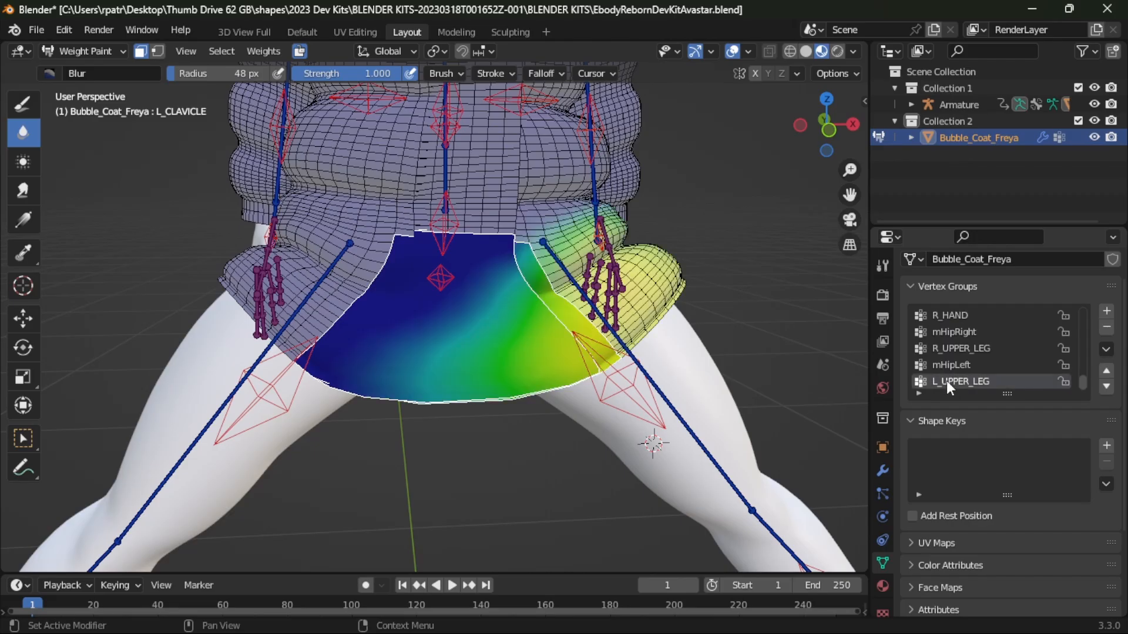
click(943, 348)
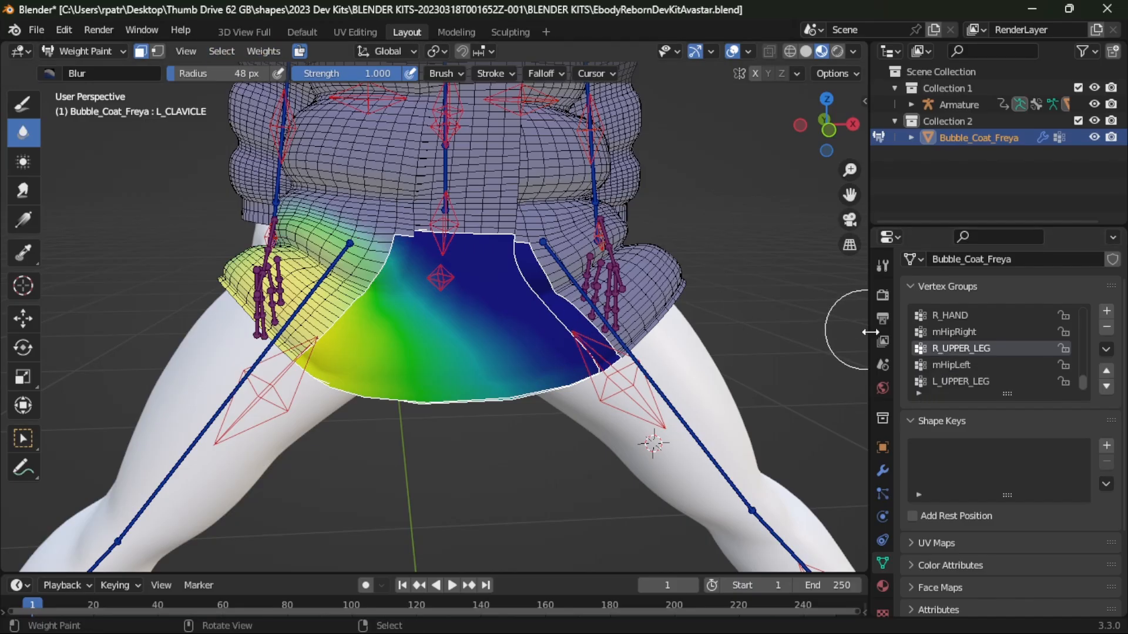
click(947, 381)
- Smooth the selected hem faces' vertex weights for All Groups with factor 0.500 and 10 iterations
click(265, 51)
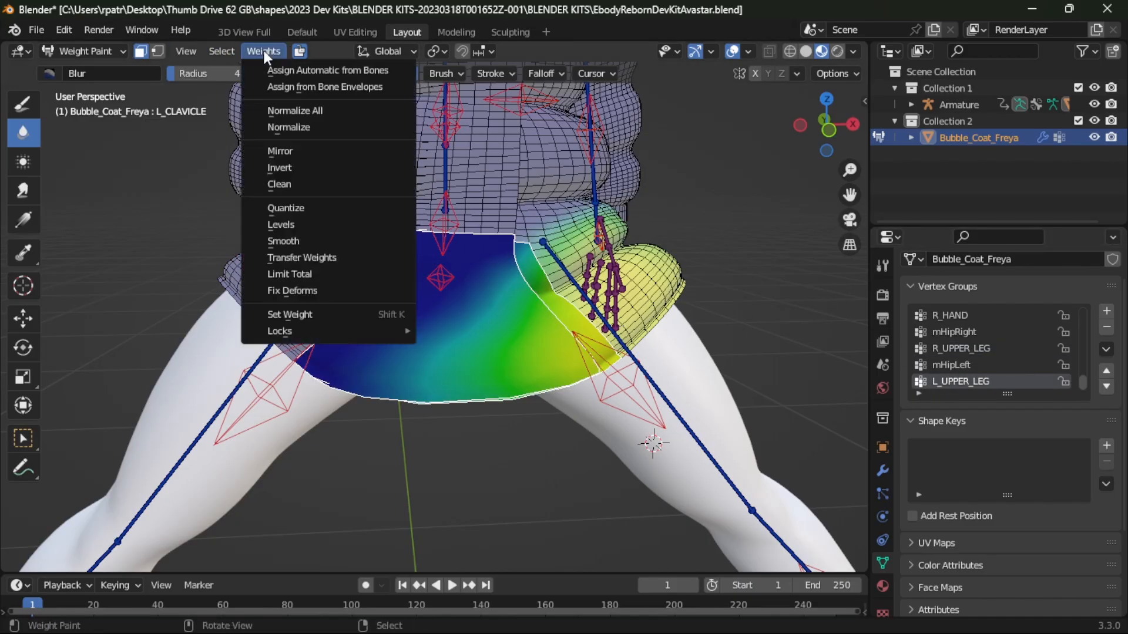
click(278, 241)
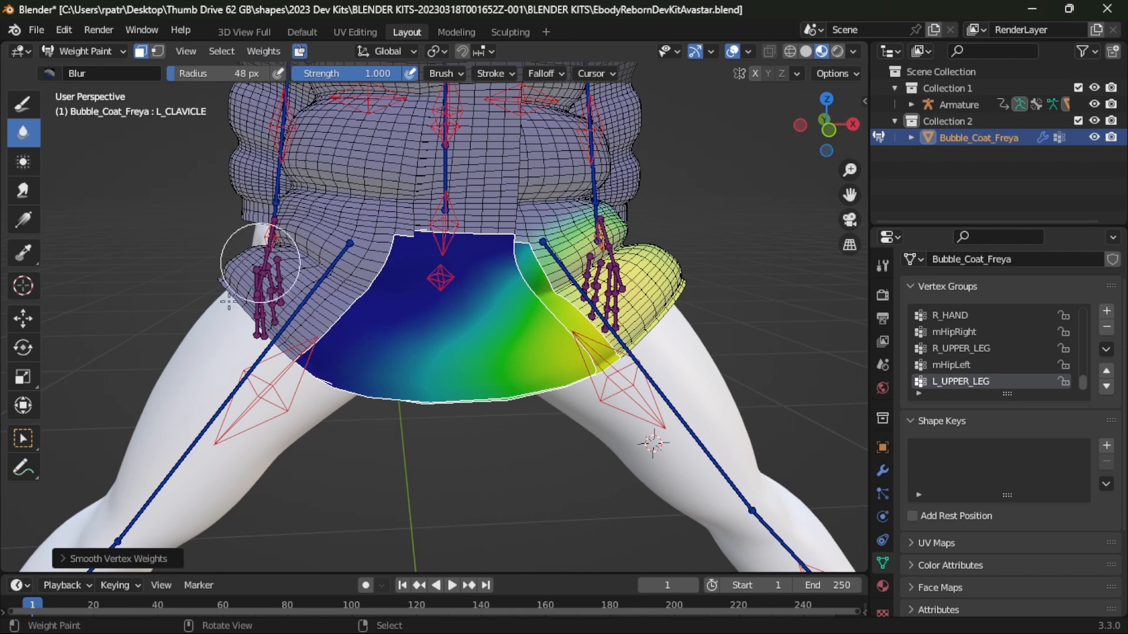
click(61, 561)
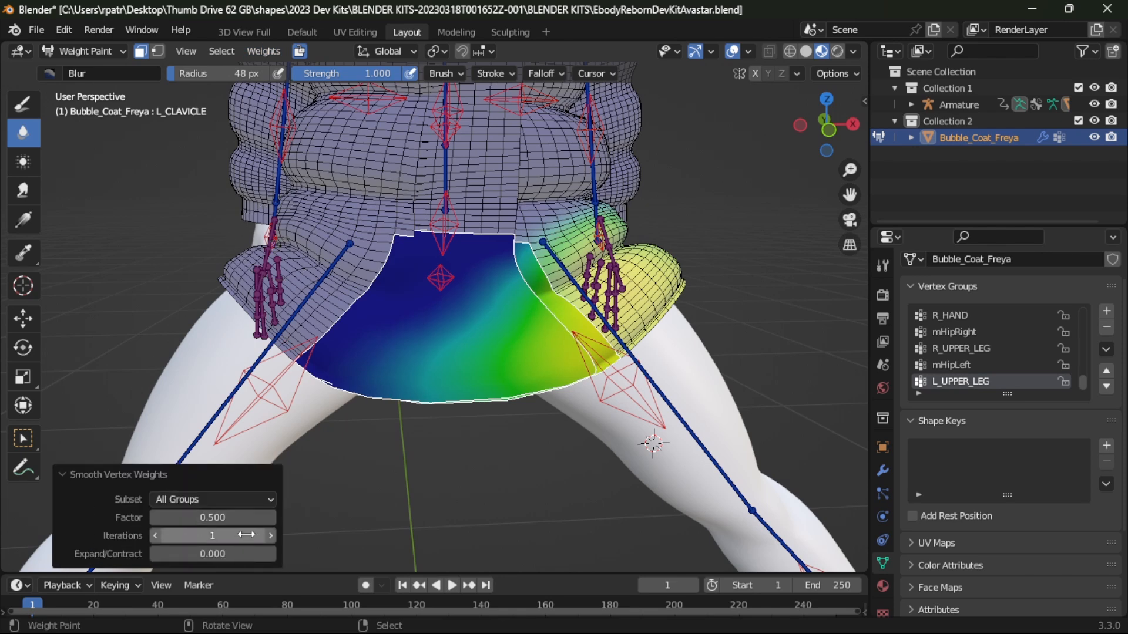
drag(208, 536, 247, 535)
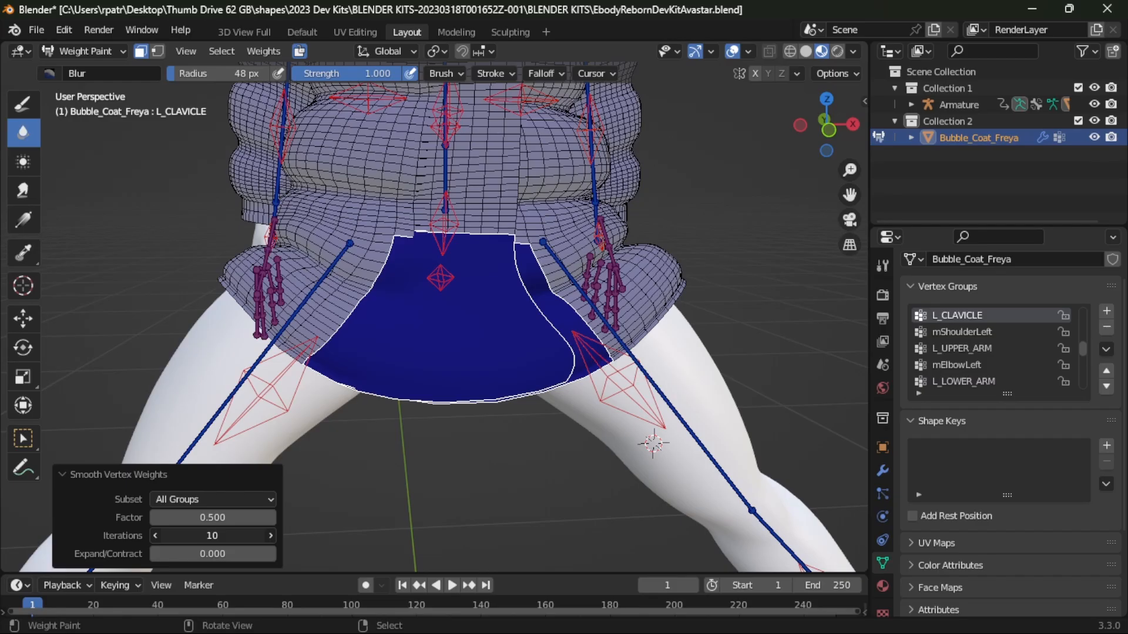
click(209, 536)
click(61, 475)
click(59, 470)
- Return the coat to Object Mode and inspect the grid texture on its front hem up close
scroll(527, 470, down, 5)
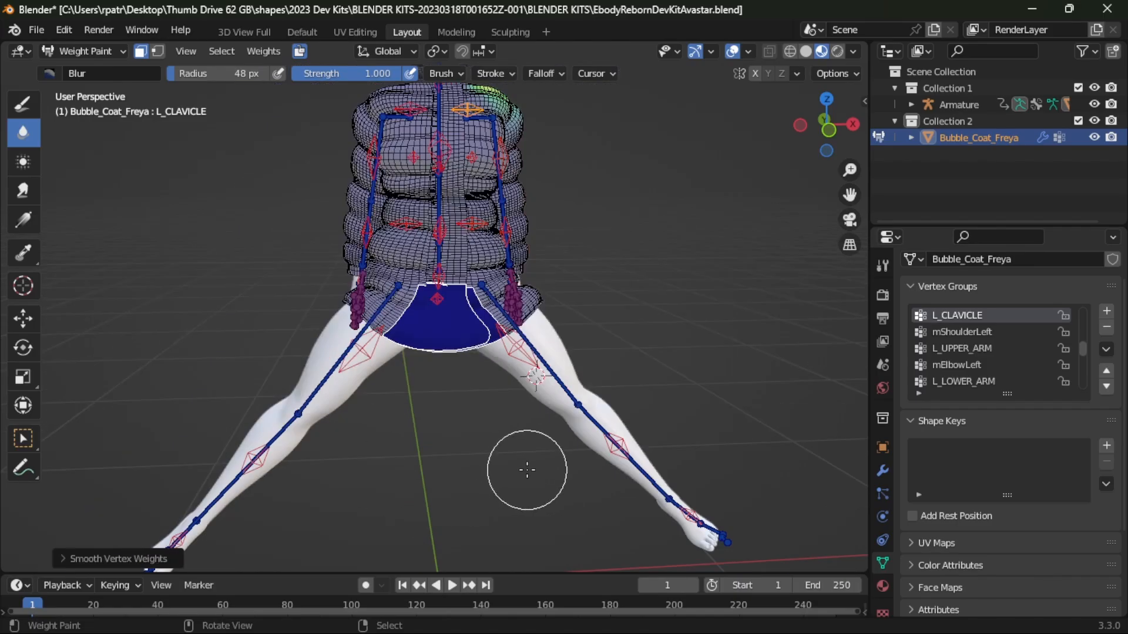
scroll(526, 470, up, 2)
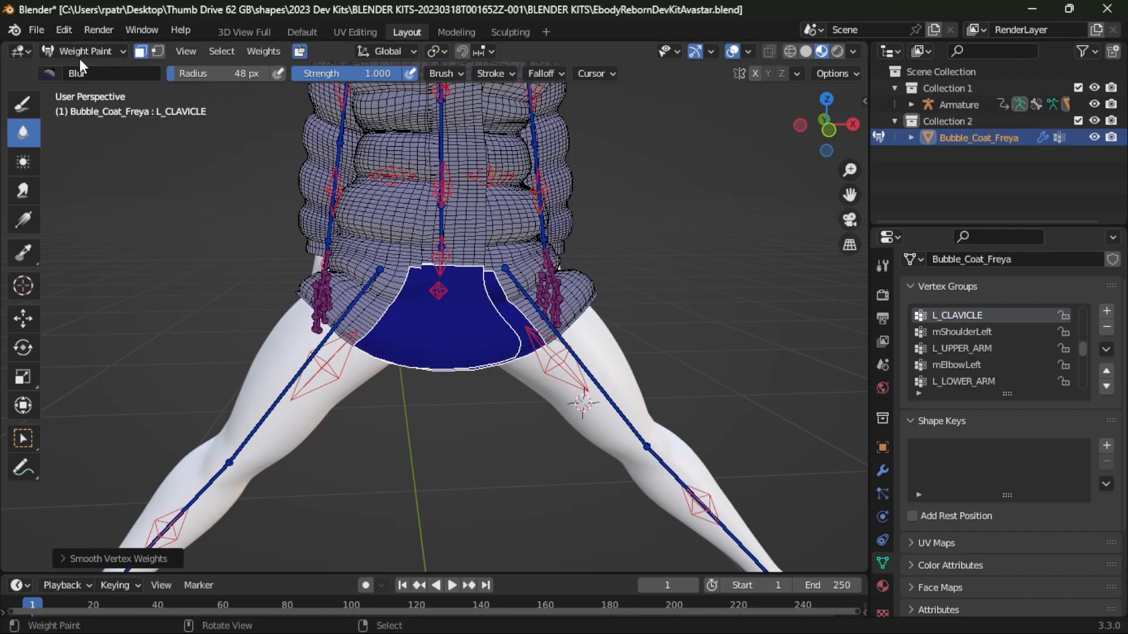
click(93, 49)
click(91, 69)
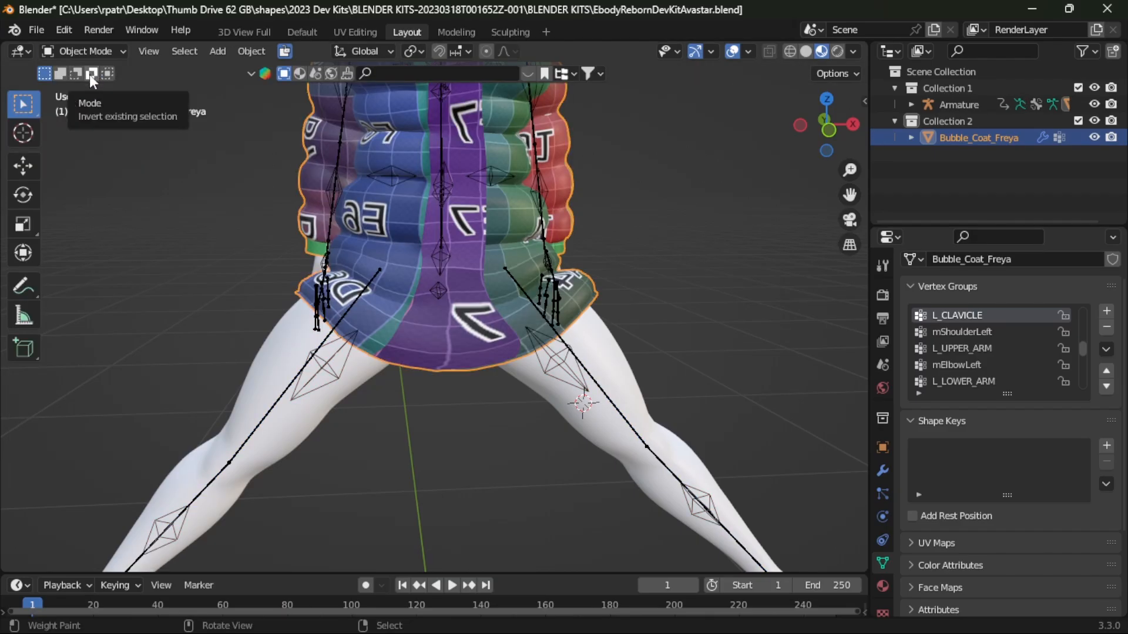
scroll(470, 465, up, 4)
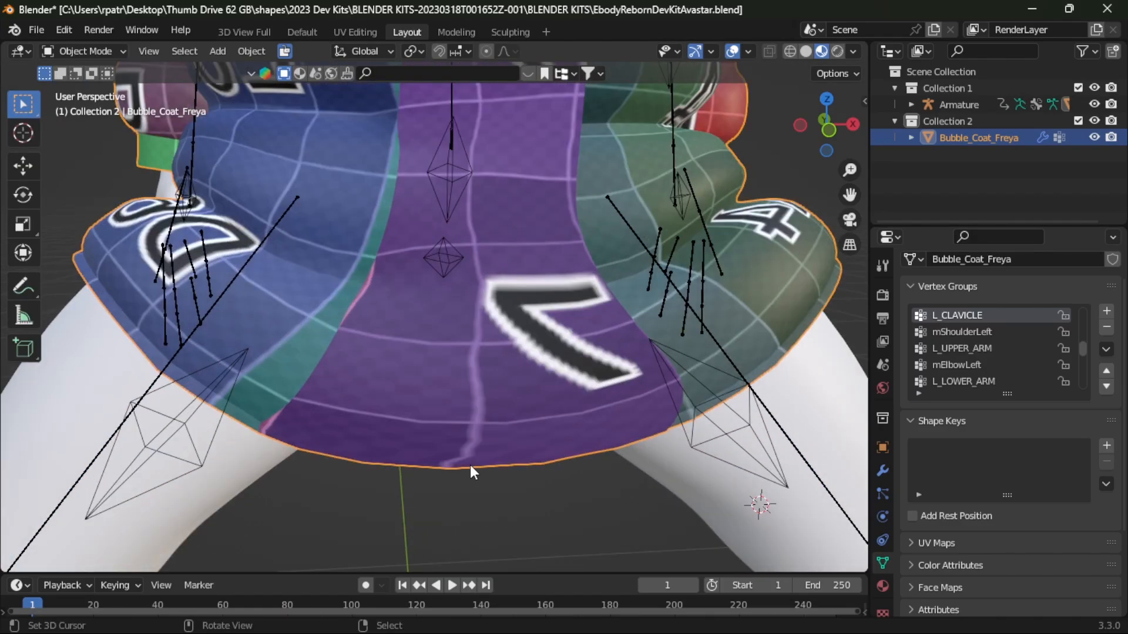
- Undo the All Groups weight smoothing on the coat's front hem, going back to Edit Mode with the hem faces selected
scroll(470, 464, down, 4)
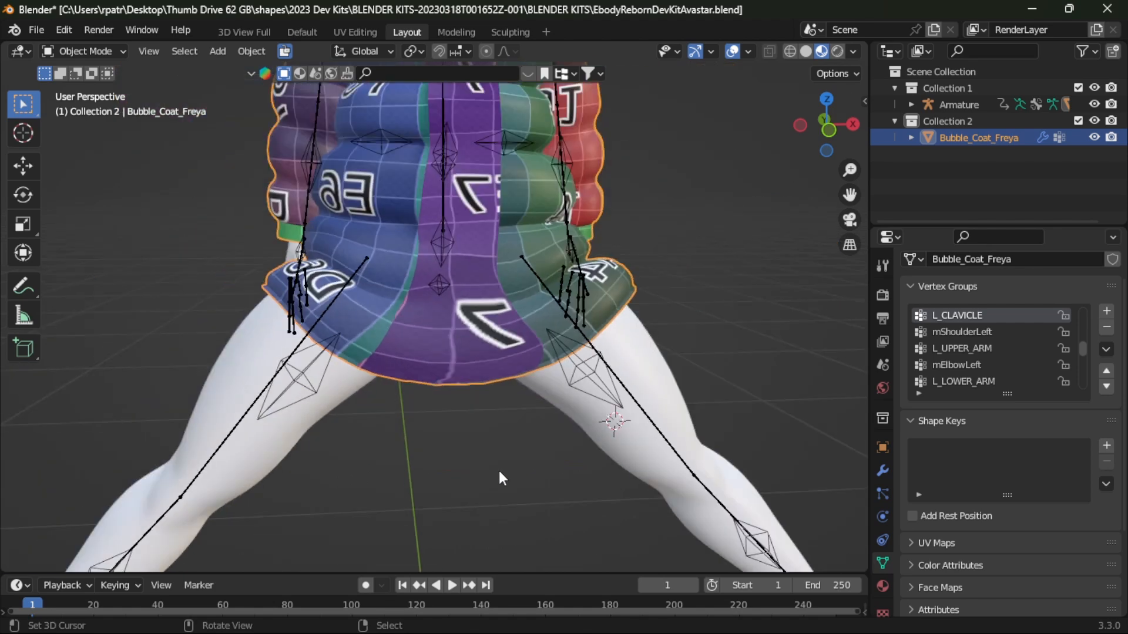
middle_drag(498, 470, 514, 429)
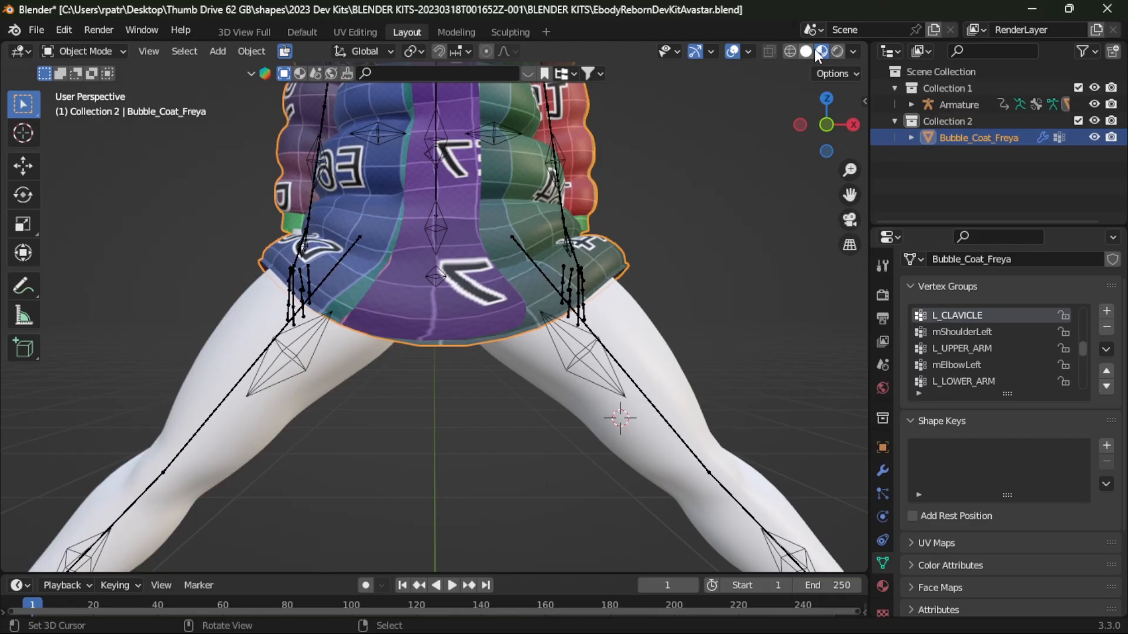
click(88, 51)
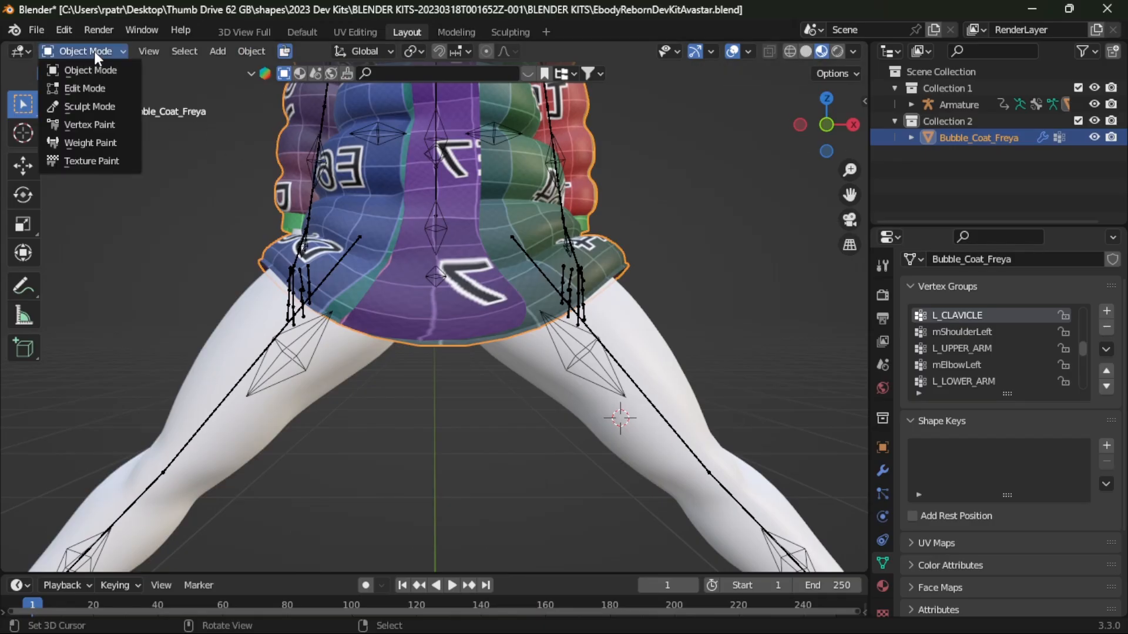
click(88, 141)
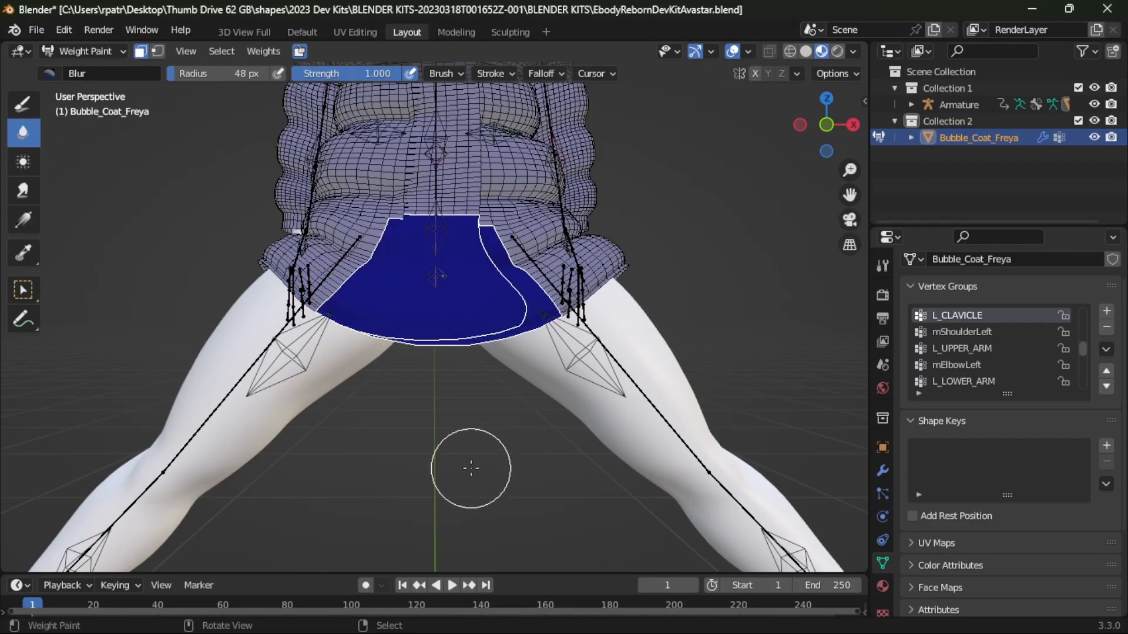
key(ctrl+z)
key(ctrl+z)
key(ctrl+z)
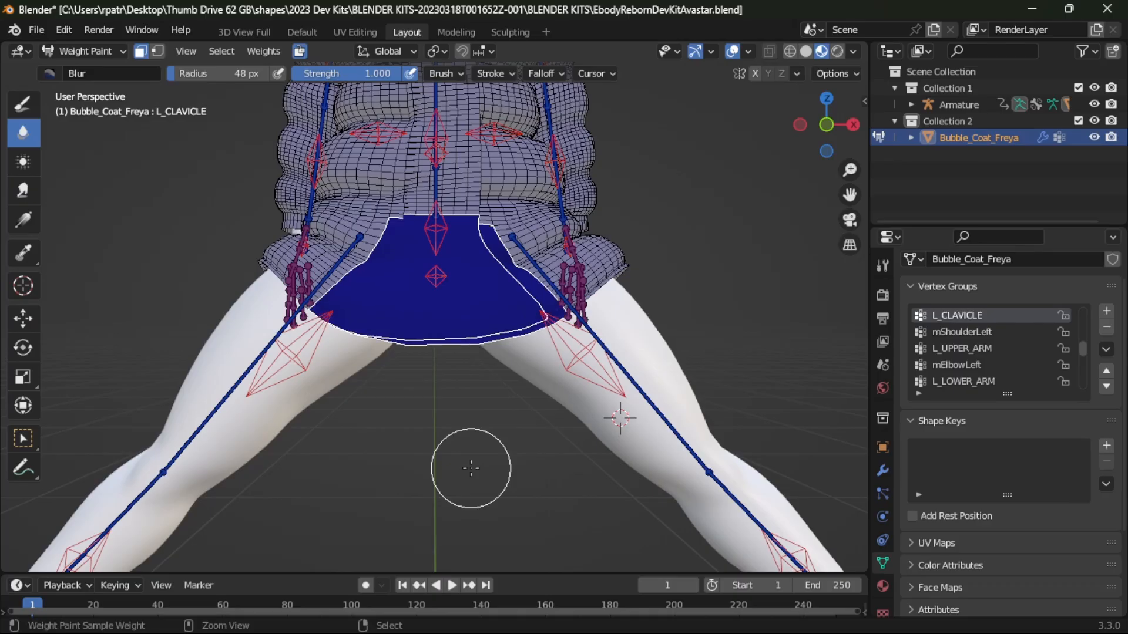
key(ctrl+z)
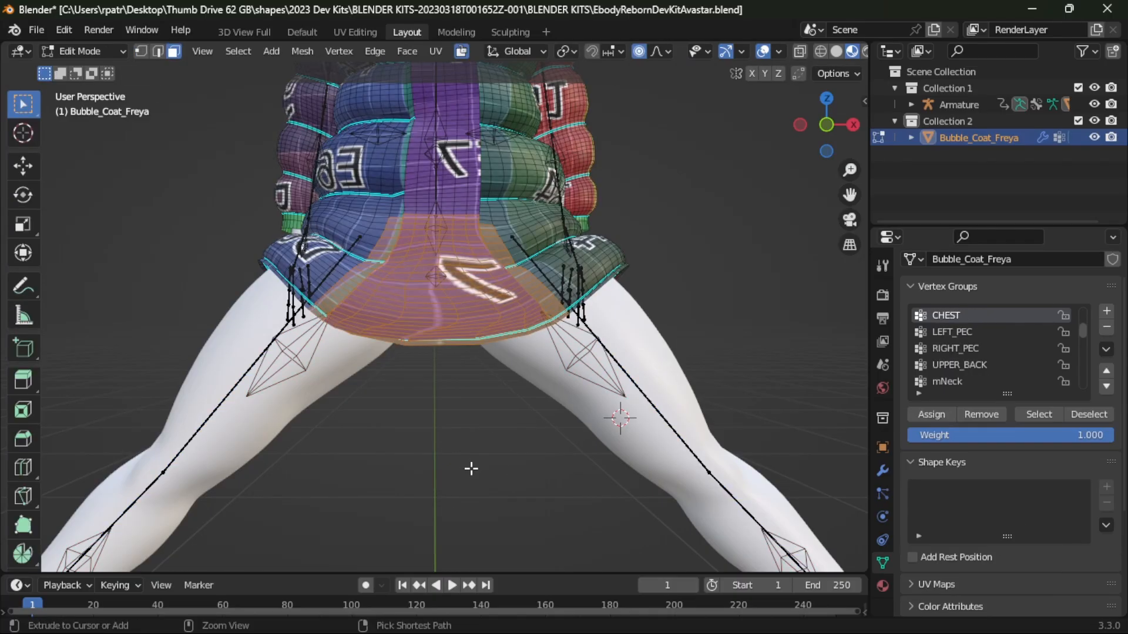
- Put the coat into Weight Paint mode with vertex selection masking and frame the front hem
click(116, 51)
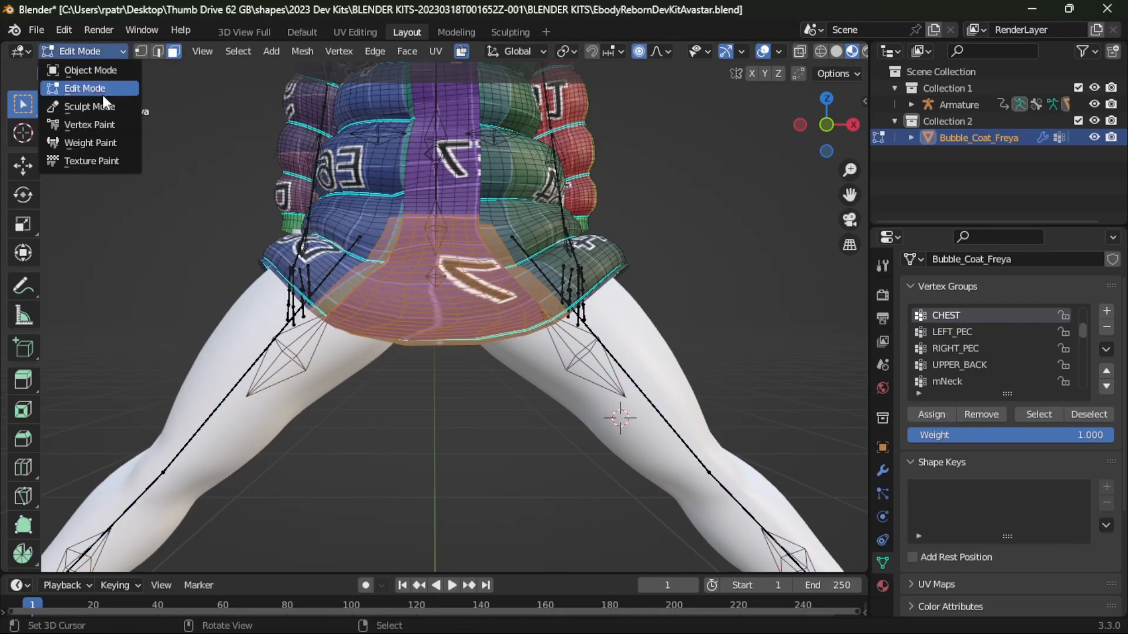
click(91, 142)
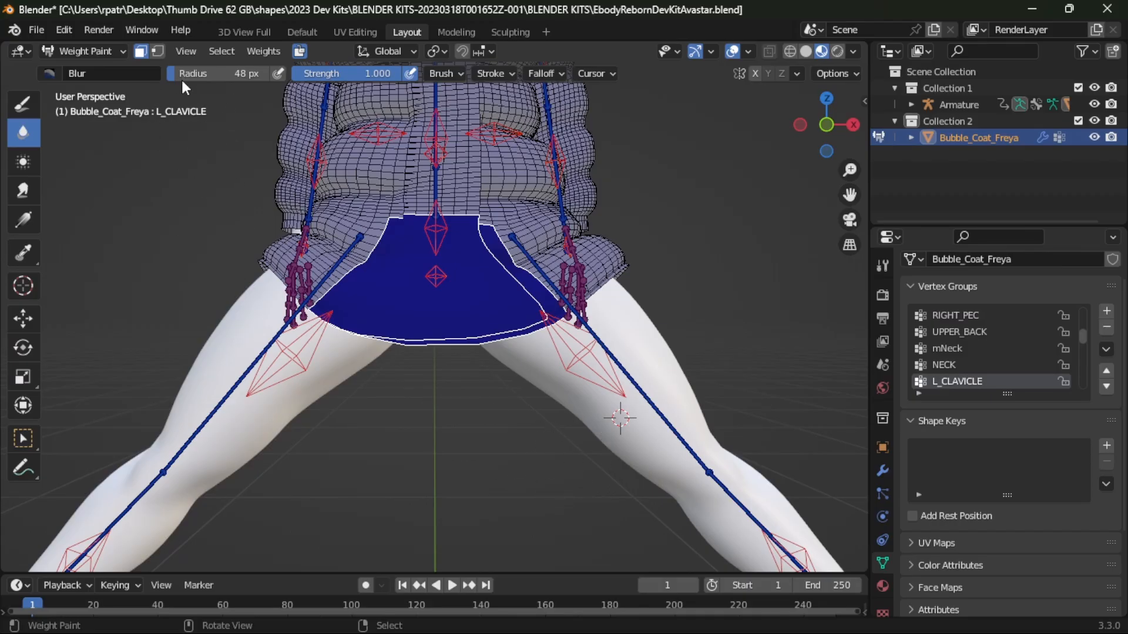
click(157, 51)
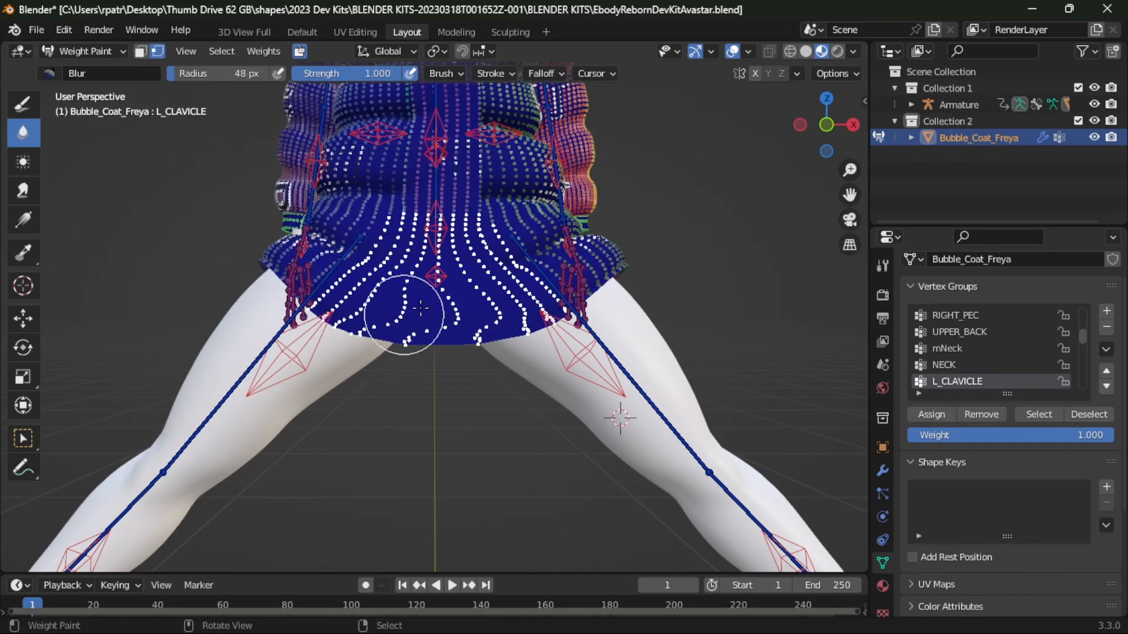
mouse_move(372, 453)
middle_down()
mouse_move(407, 298)
mouse_move(468, 385)
middle_up()
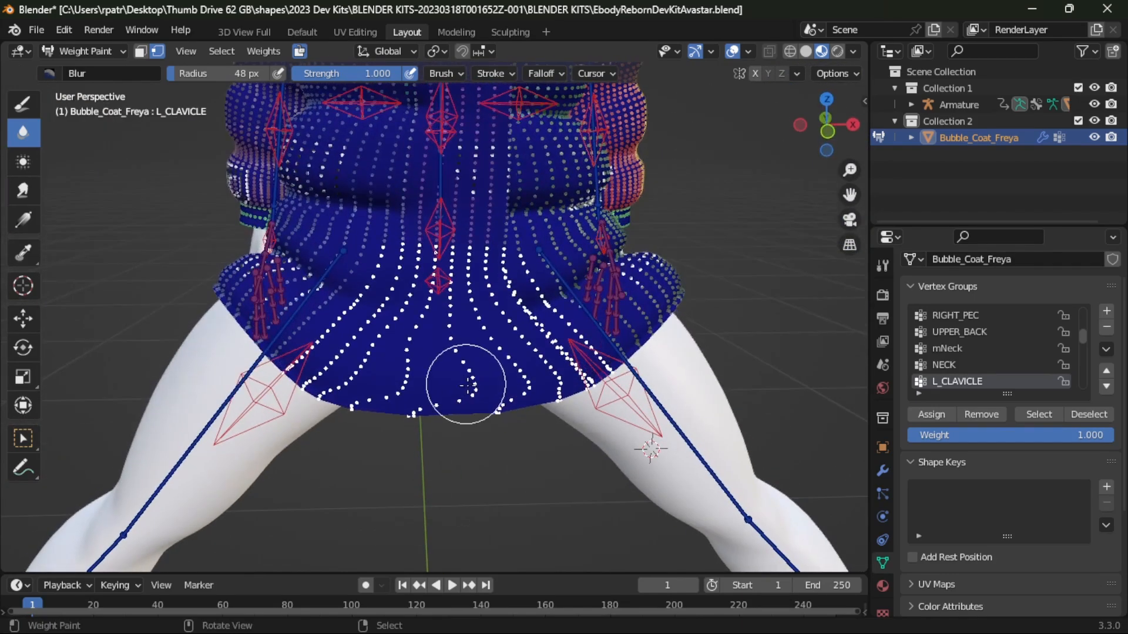
mouse_move(462, 426)
shift+middle_down()
mouse_move(420, 323)
mouse_move(434, 351)
mouse_move(398, 365)
mouse_move(386, 331)
mouse_move(393, 368)
shift+middle_up()
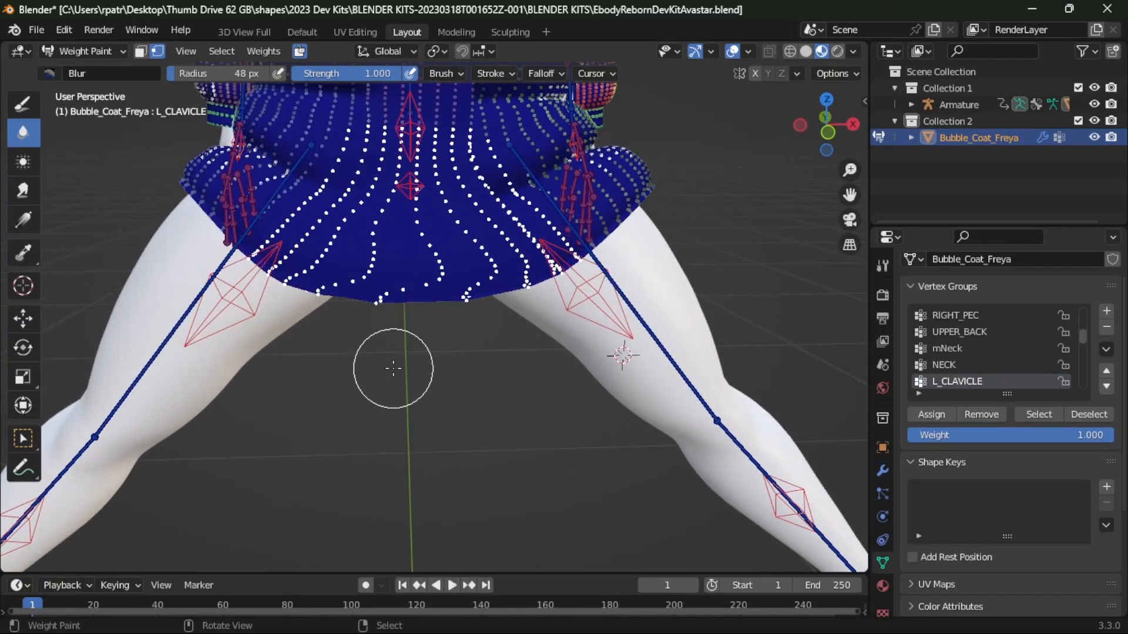
scroll(393, 368, up, 1)
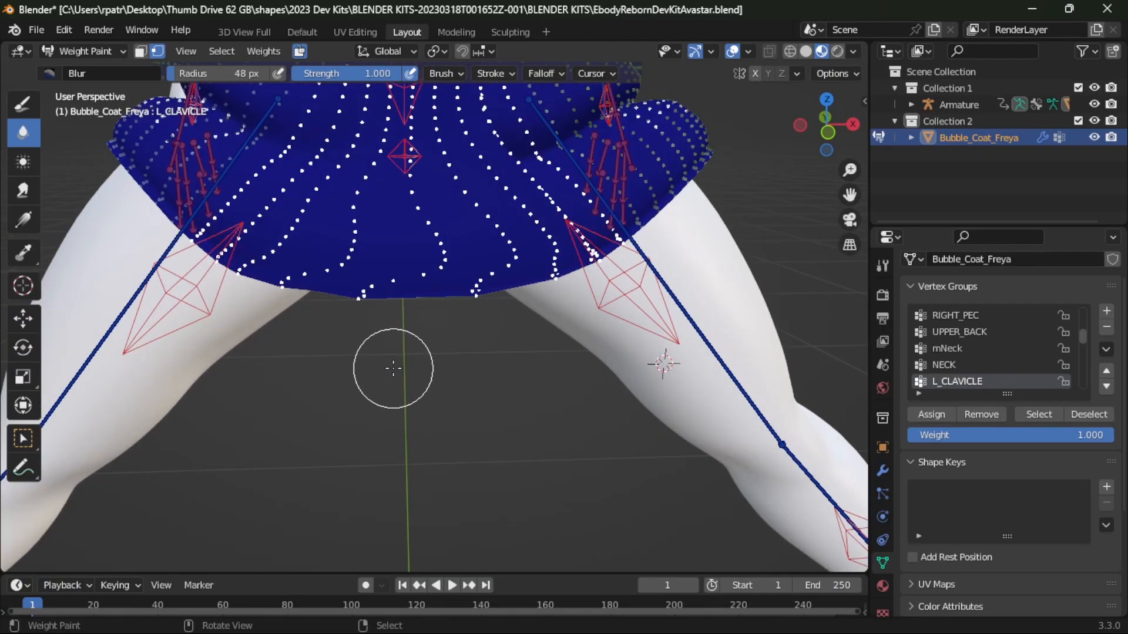
middle_drag(396, 377, 440, 410)
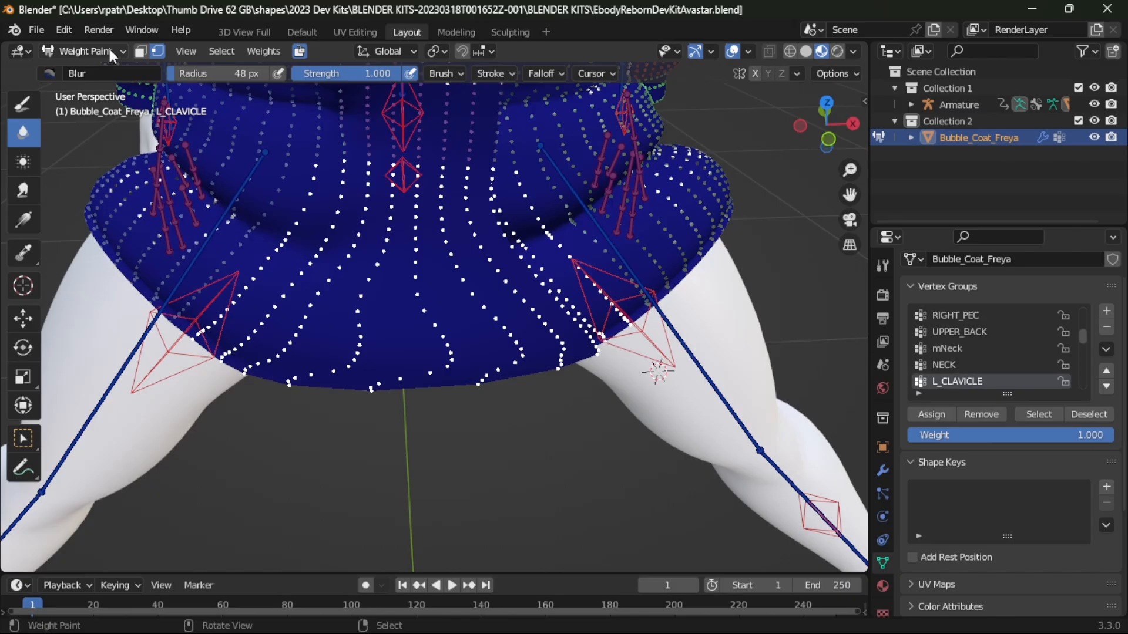
- Compare the front hem's weights in the L_UPPER_LEG, mHipLeft and R_UPPER_LEG vertex groups
ctrl+scroll(962, 376, down, 15)
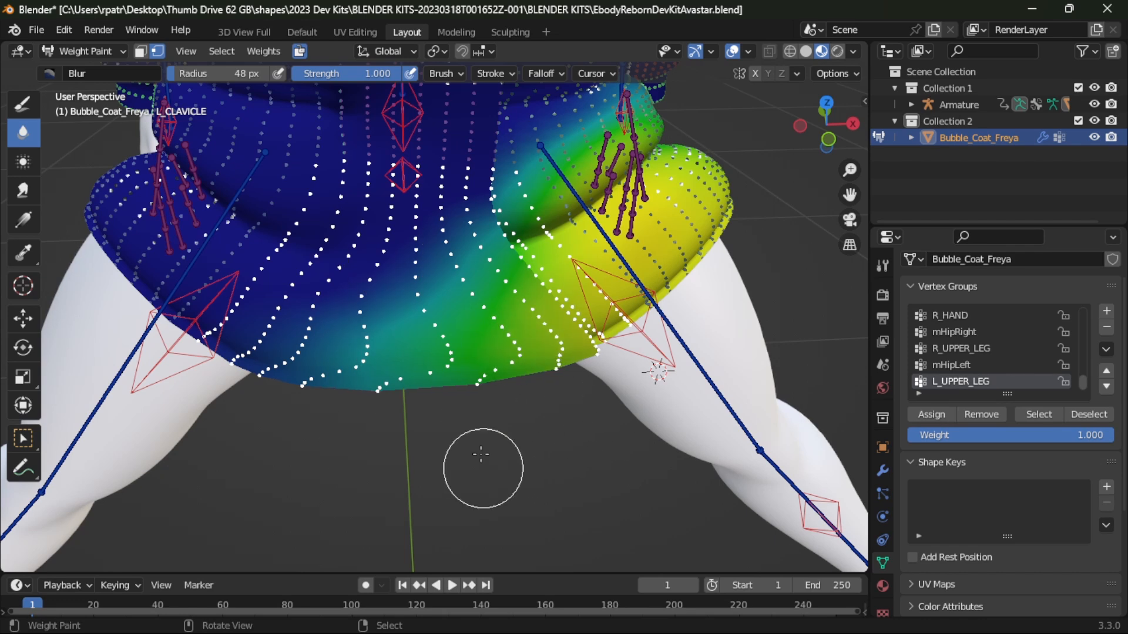
click(953, 365)
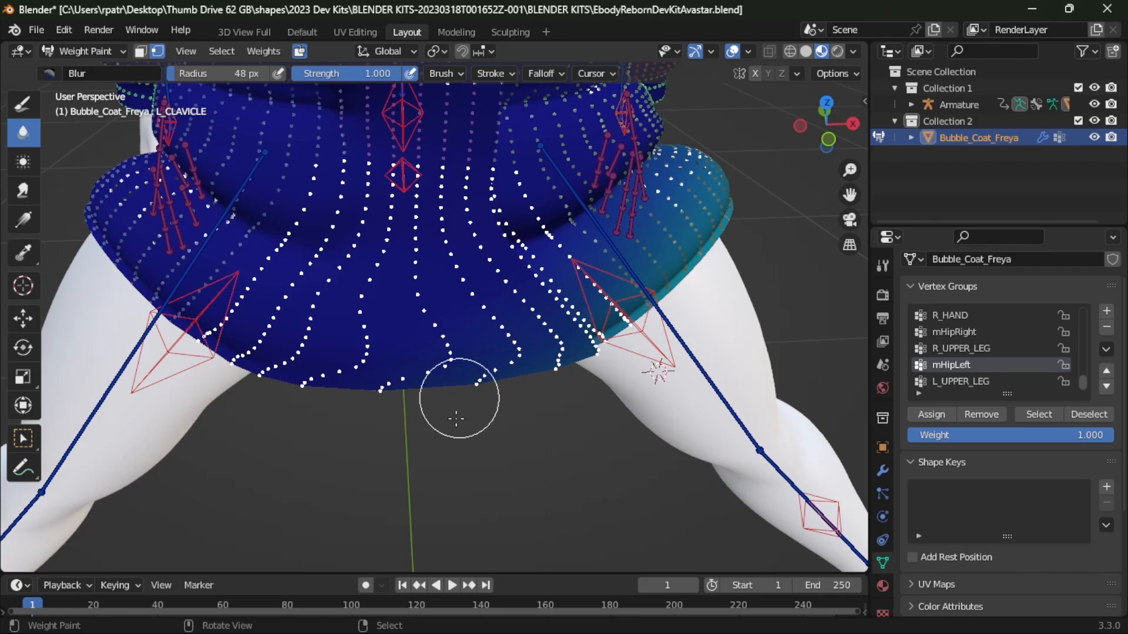
click(963, 349)
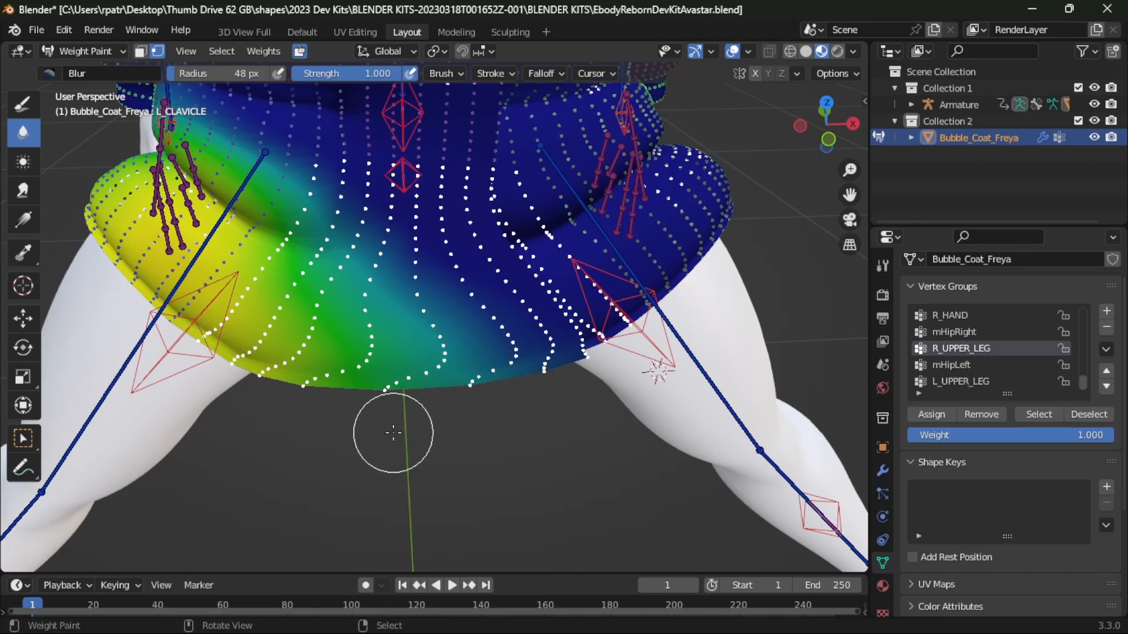
- Smear the R_UPPER_LEG weights along the lower edge and across the middle of the front hem
click(23, 192)
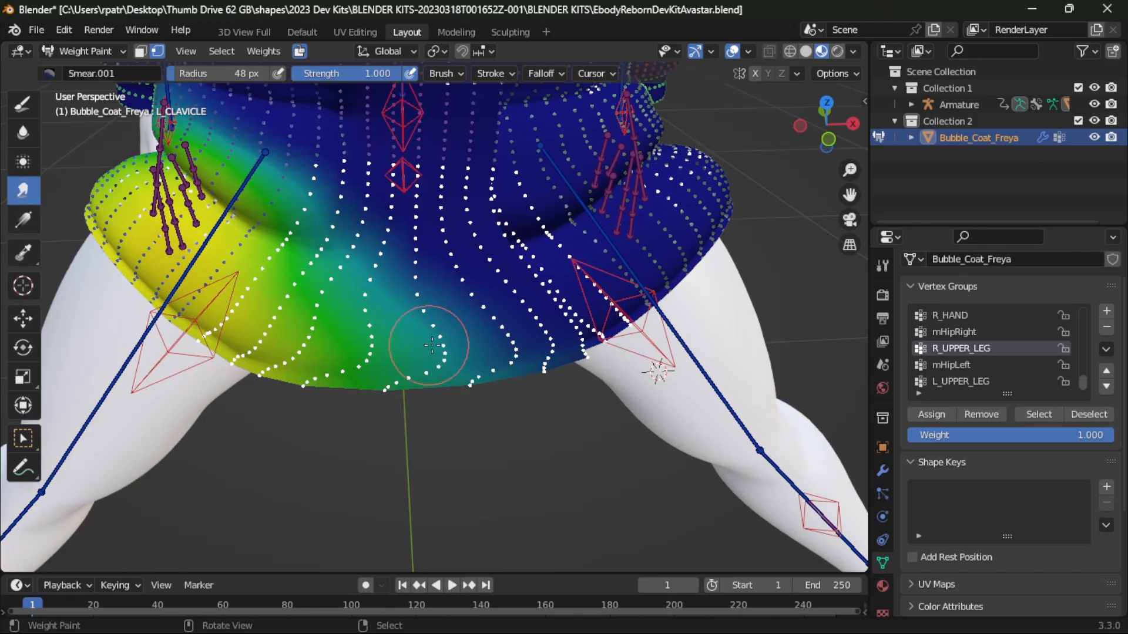
drag(433, 345, 478, 348)
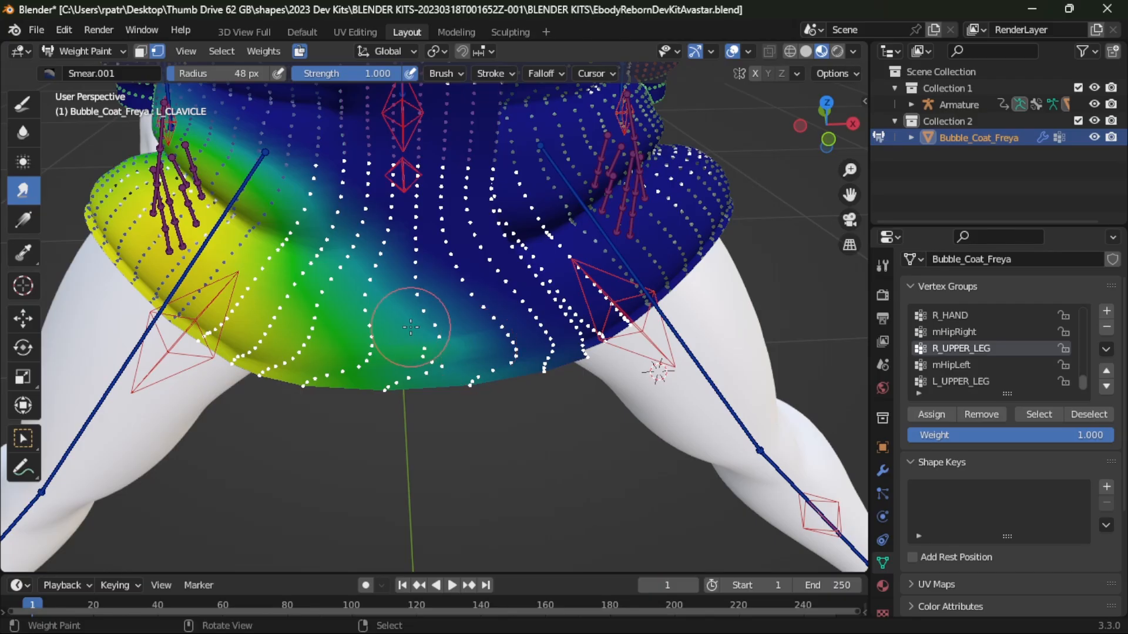
drag(411, 327, 429, 327)
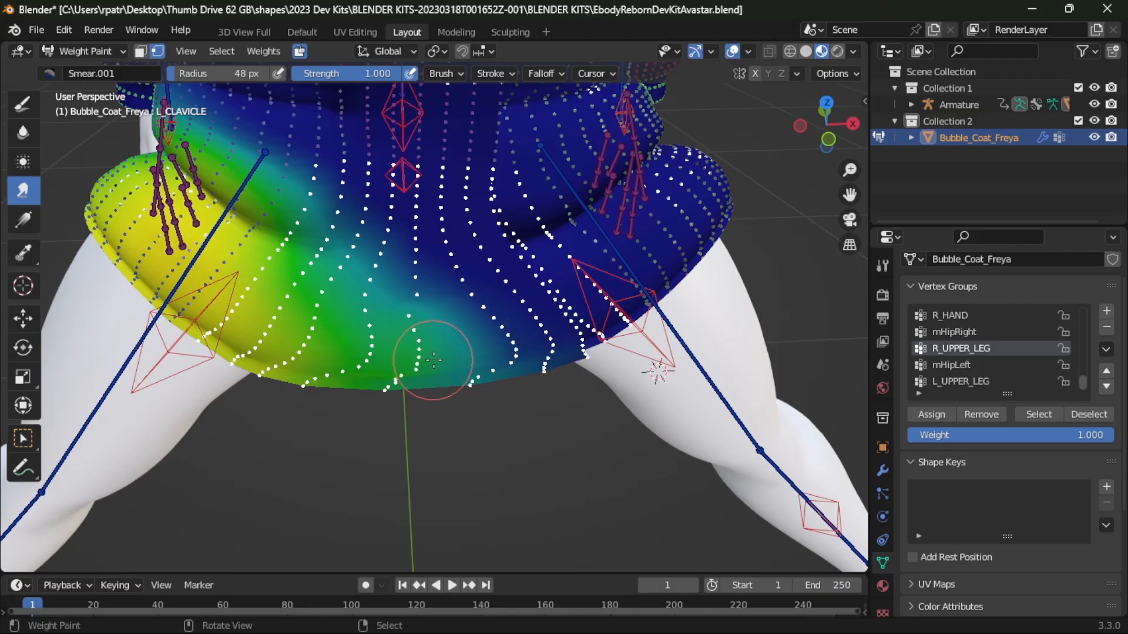
mouse_move(366, 348)
mouse_down()
mouse_move(374, 340)
mouse_move(356, 364)
mouse_up()
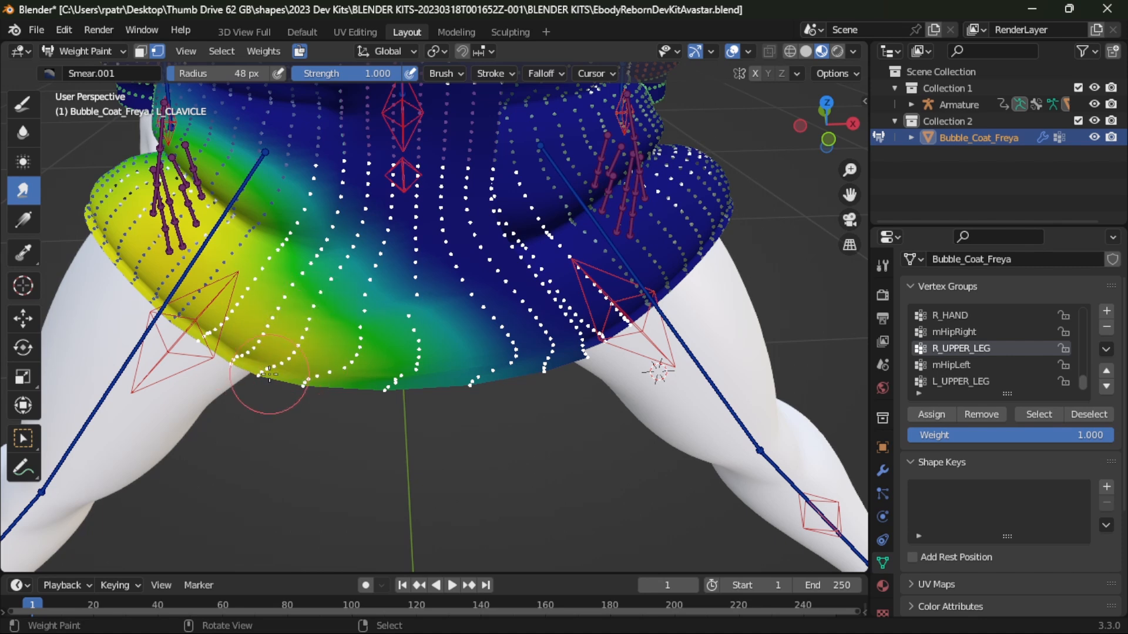
mouse_move(318, 339)
mouse_down()
mouse_move(368, 344)
mouse_move(393, 382)
mouse_up()
mouse_move(538, 324)
mouse_down()
mouse_move(496, 323)
mouse_move(564, 326)
mouse_move(476, 334)
mouse_up()
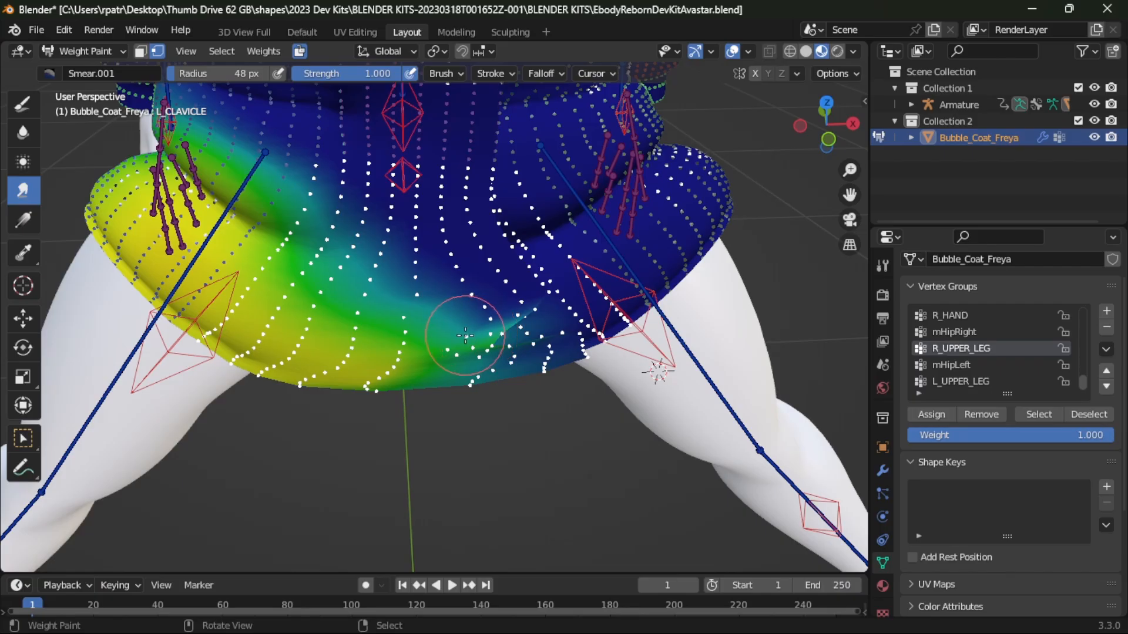
drag(455, 371, 476, 376)
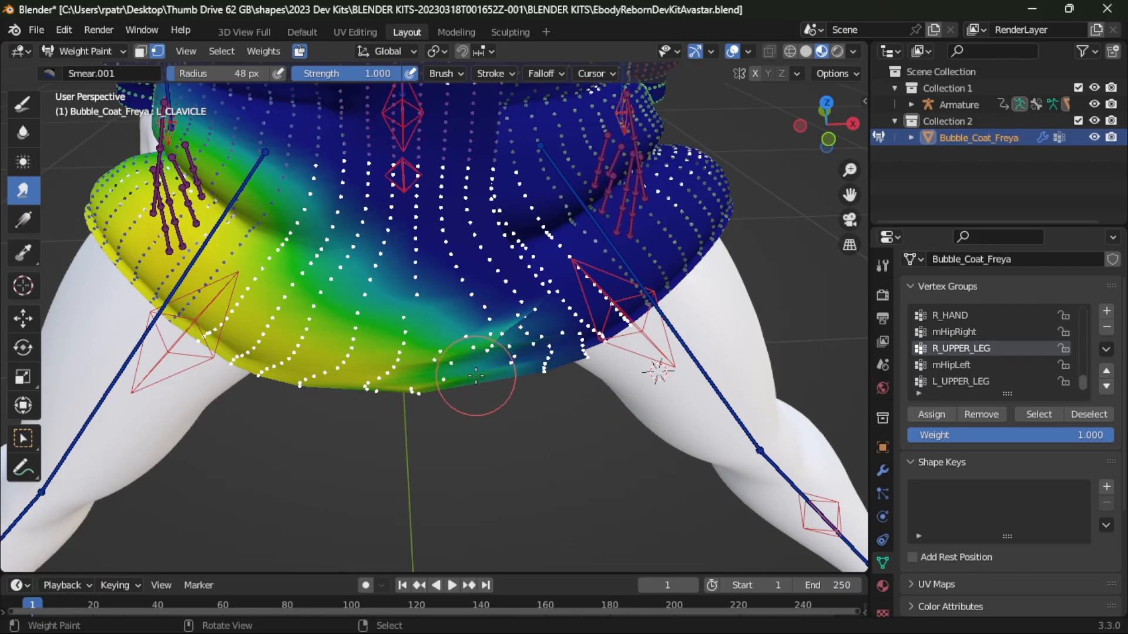
- Blur the smeared R_UPPER_LEG weights near the hem's L_UPPER_LEG side and check the hem from the front and behind
click(23, 135)
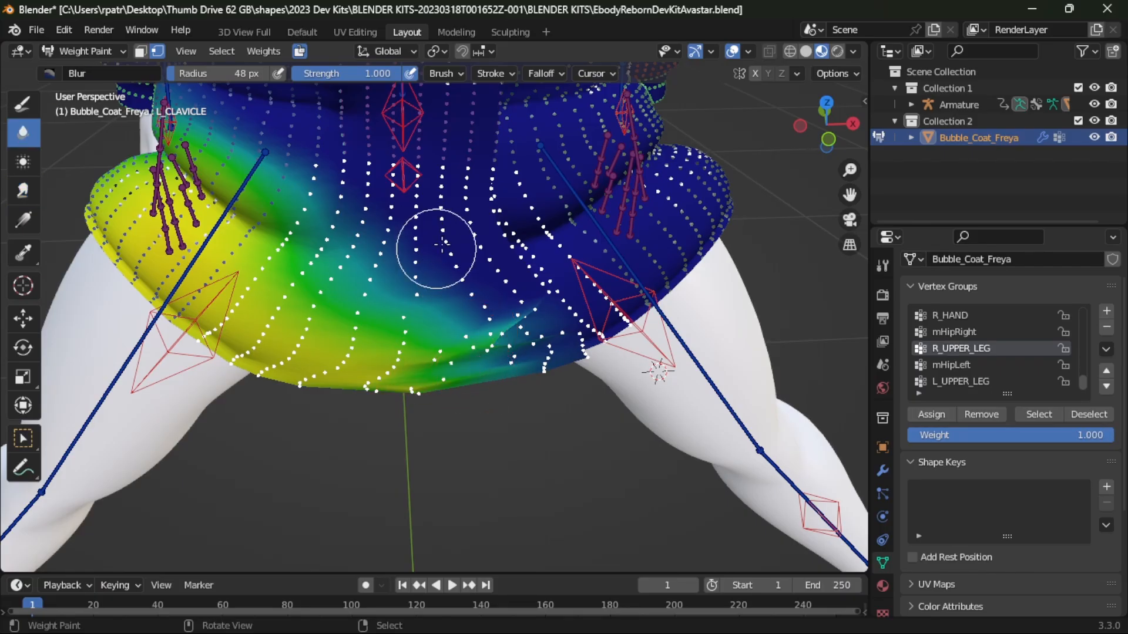
mouse_move(505, 318)
mouse_down()
mouse_move(558, 390)
mouse_move(537, 322)
mouse_move(524, 358)
mouse_move(402, 315)
mouse_move(307, 428)
mouse_move(393, 243)
mouse_move(474, 441)
mouse_move(483, 321)
mouse_move(543, 460)
mouse_move(476, 222)
mouse_move(541, 358)
mouse_up()
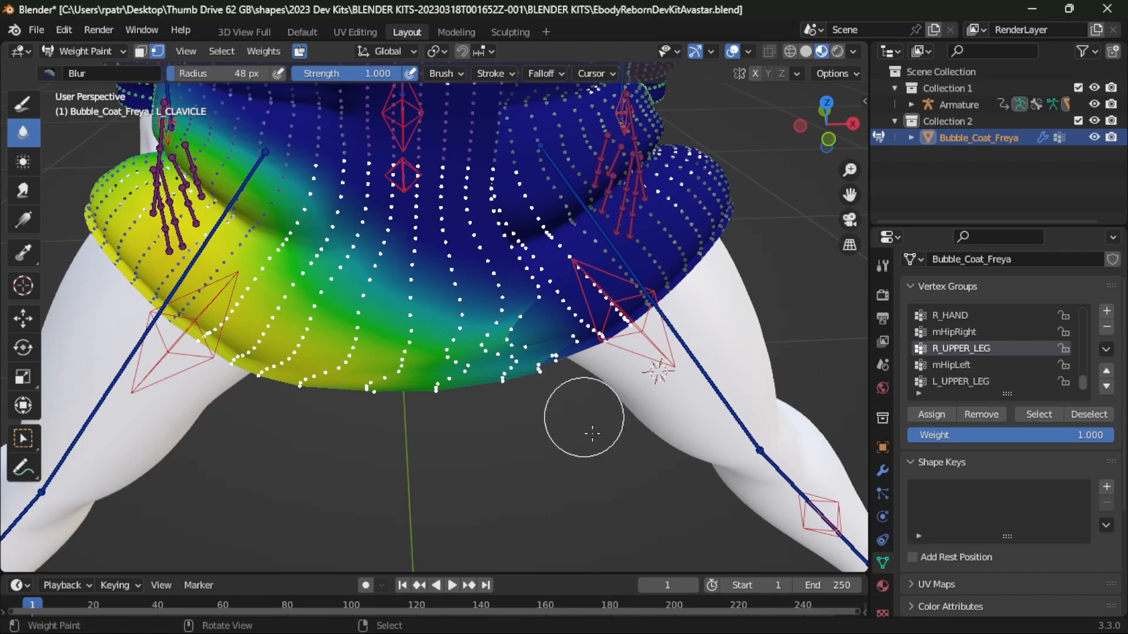
middle_drag(589, 433, 384, 398)
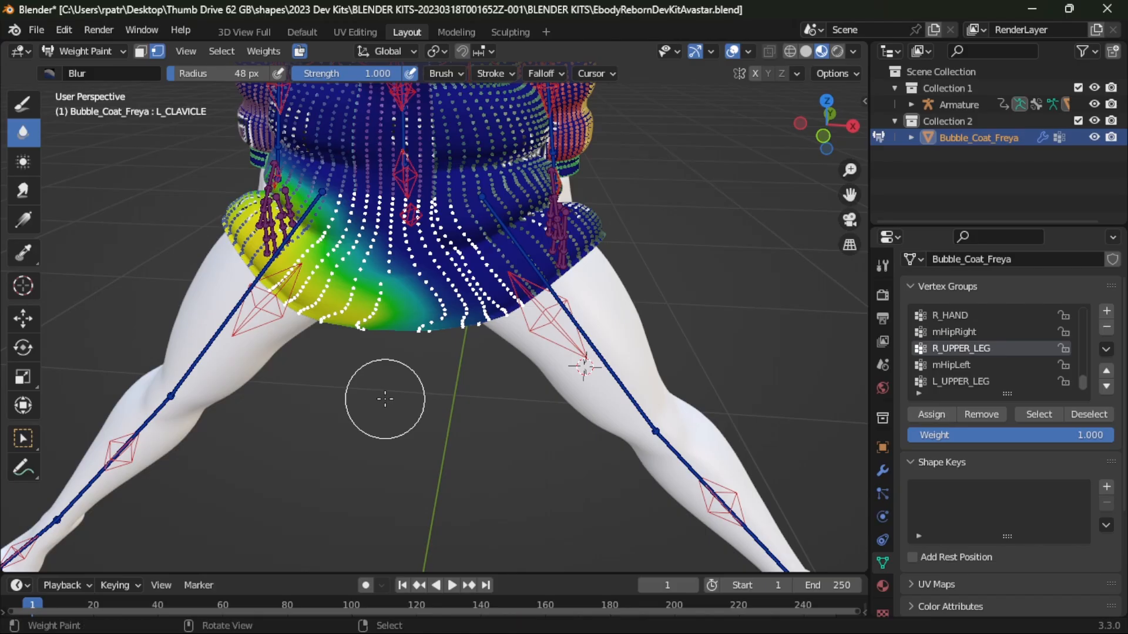
scroll(418, 418, up, 2)
mouse_move(399, 420)
middle_down()
mouse_move(390, 396)
mouse_move(413, 414)
middle_up()
middle_drag(519, 362, 162, 286)
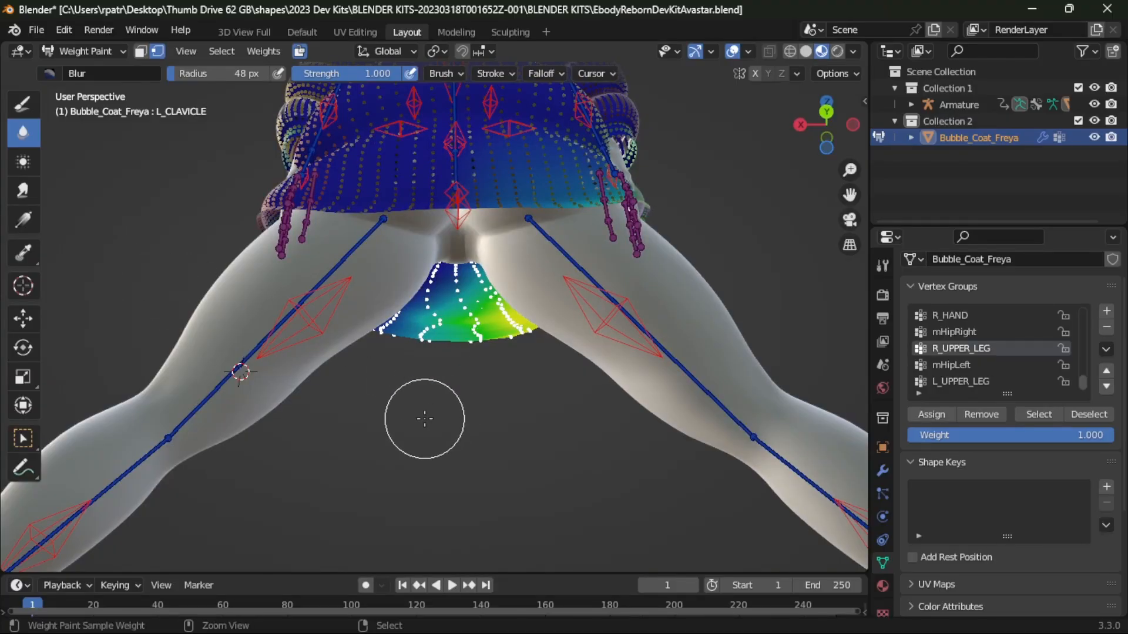
middle_drag(352, 395, 624, 458)
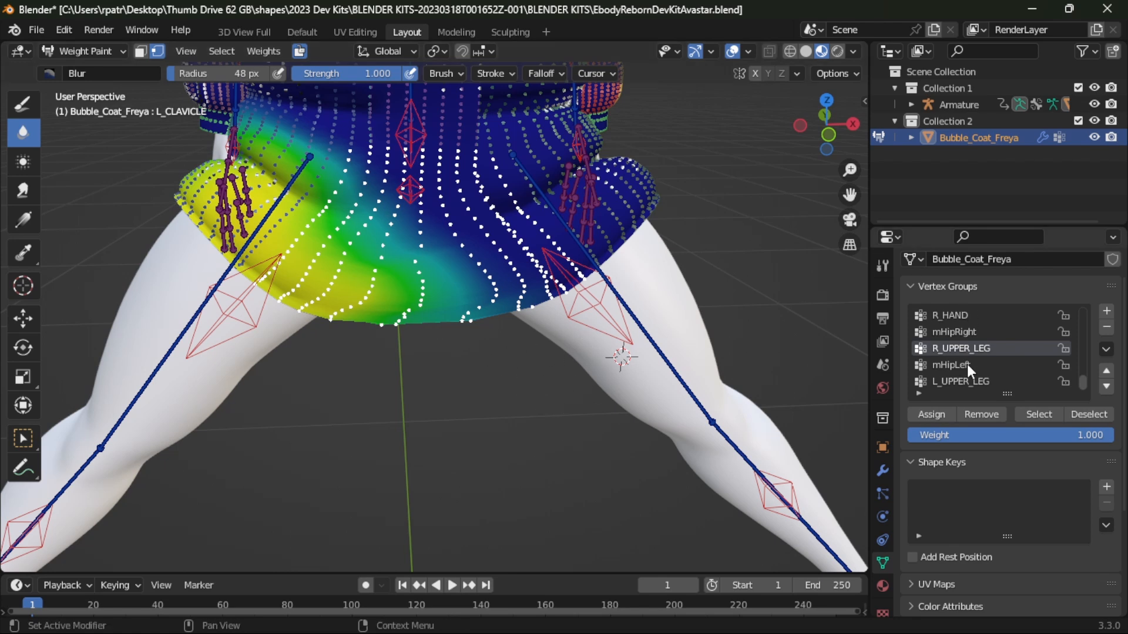
- Smooth the L_UPPER_LEG weights of the selected hem vertices as Active Group only, with factor 0.500 and 10 iterations
click(950, 380)
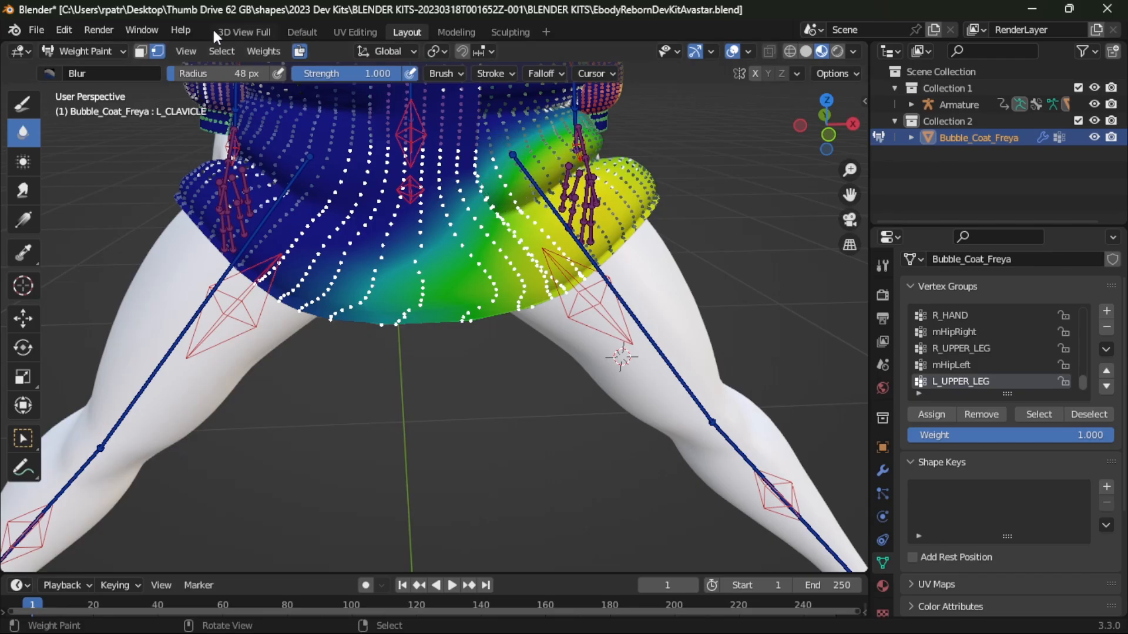
click(264, 53)
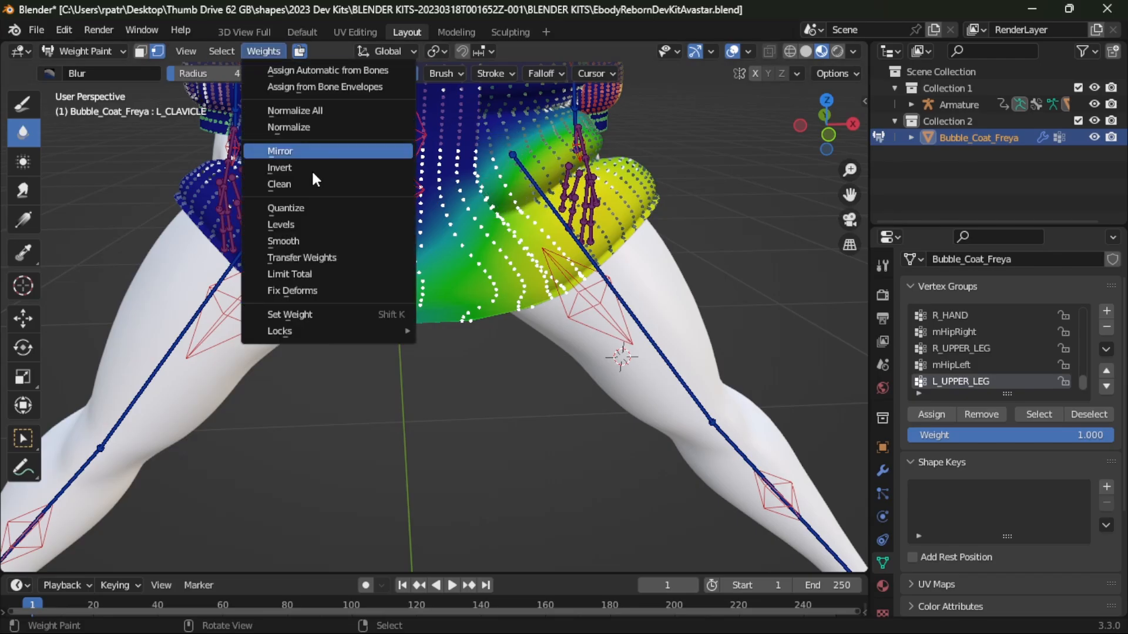
click(287, 242)
click(63, 558)
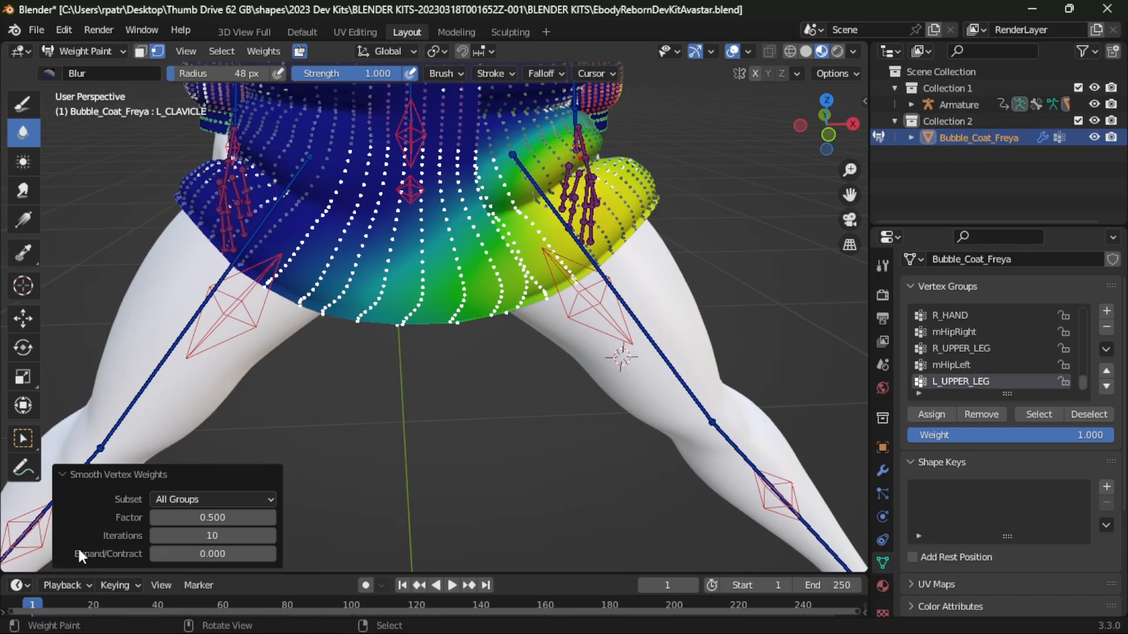
click(258, 498)
click(209, 518)
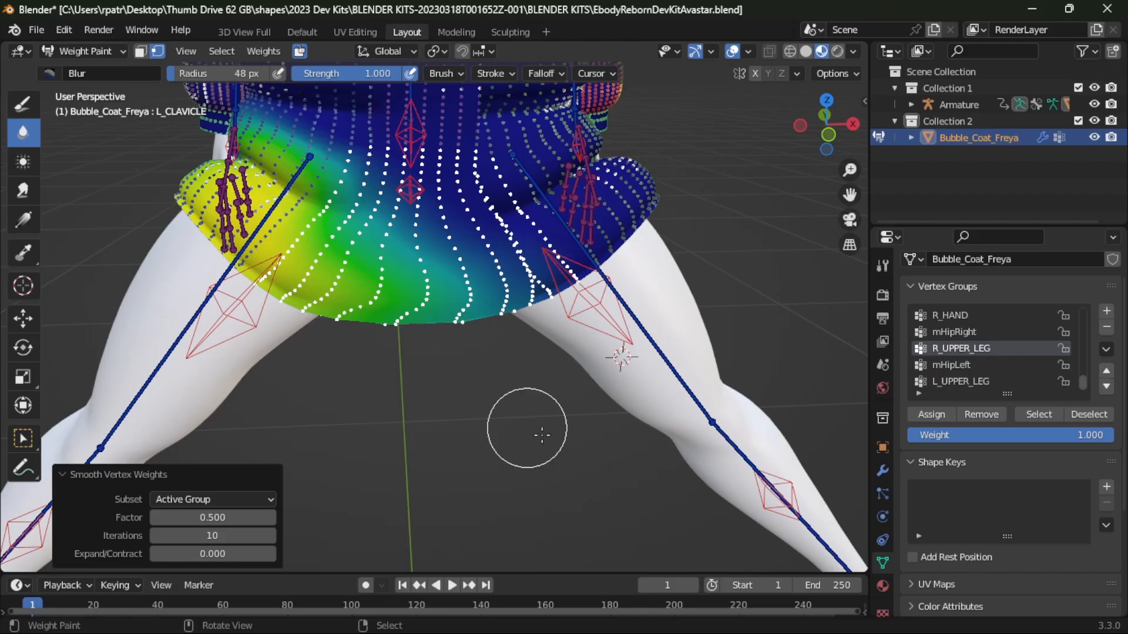
- Smooth the R_UPPER_LEG weights of the selected hem vertices as Active Group with factor 0.500 and 10 iterations, and check the hem
middle_drag(541, 434, 493, 107)
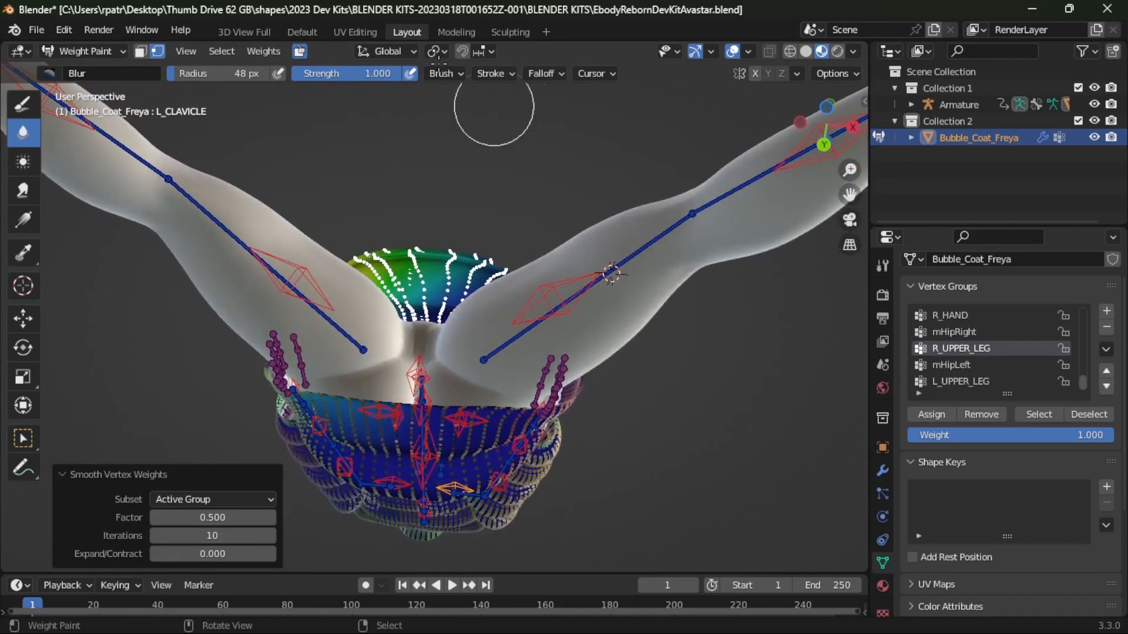
click(264, 50)
click(278, 238)
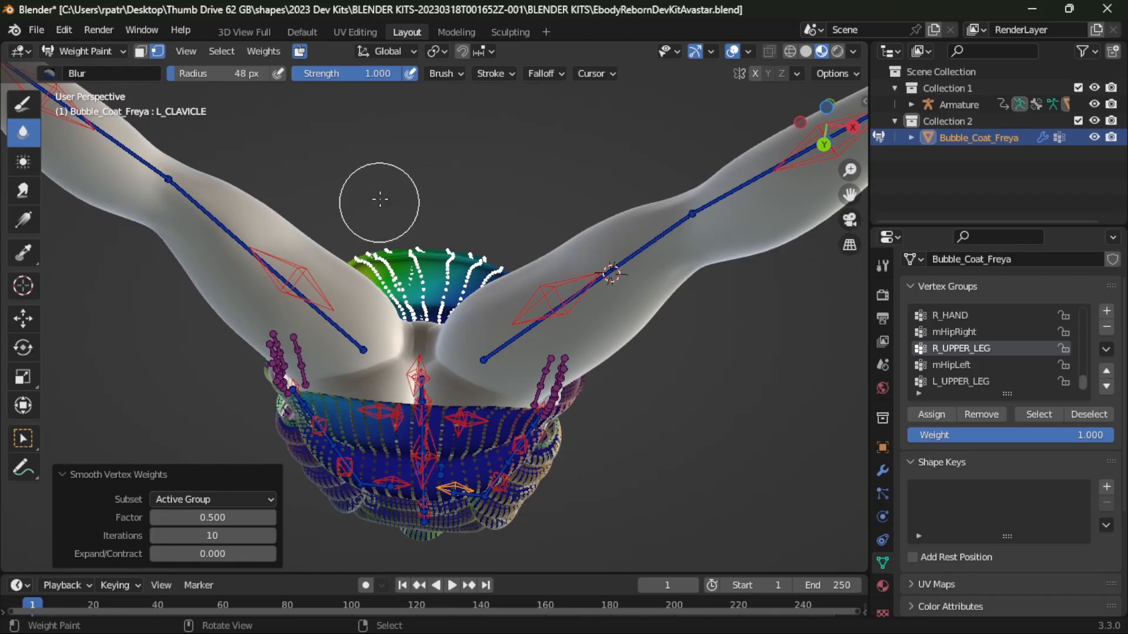
middle_drag(380, 200, 450, 427)
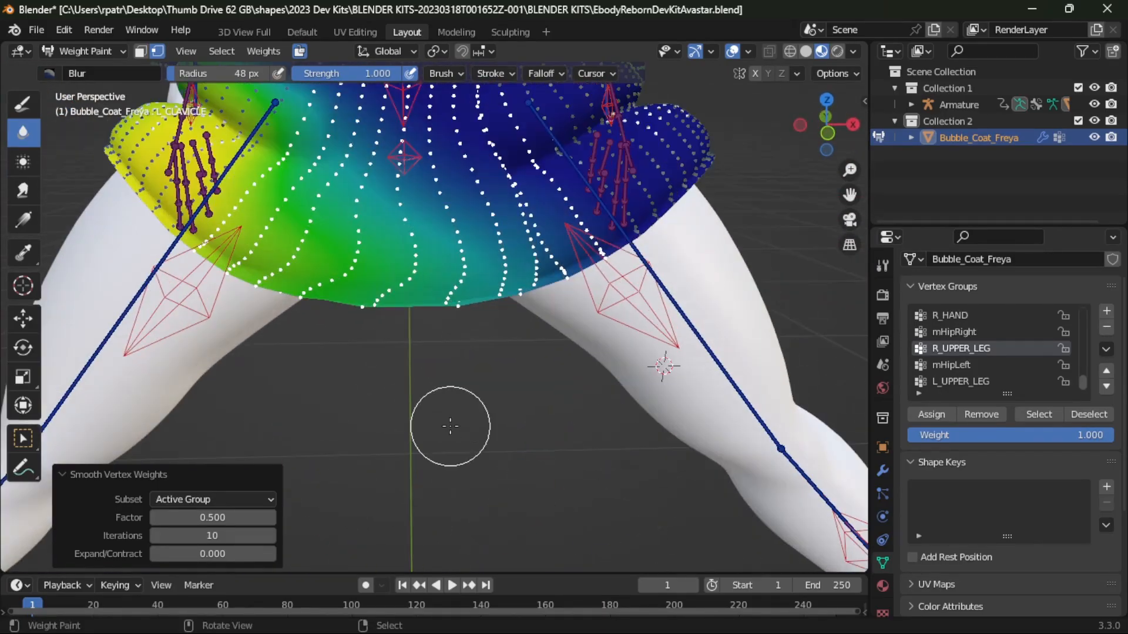
scroll(450, 427, down, 5)
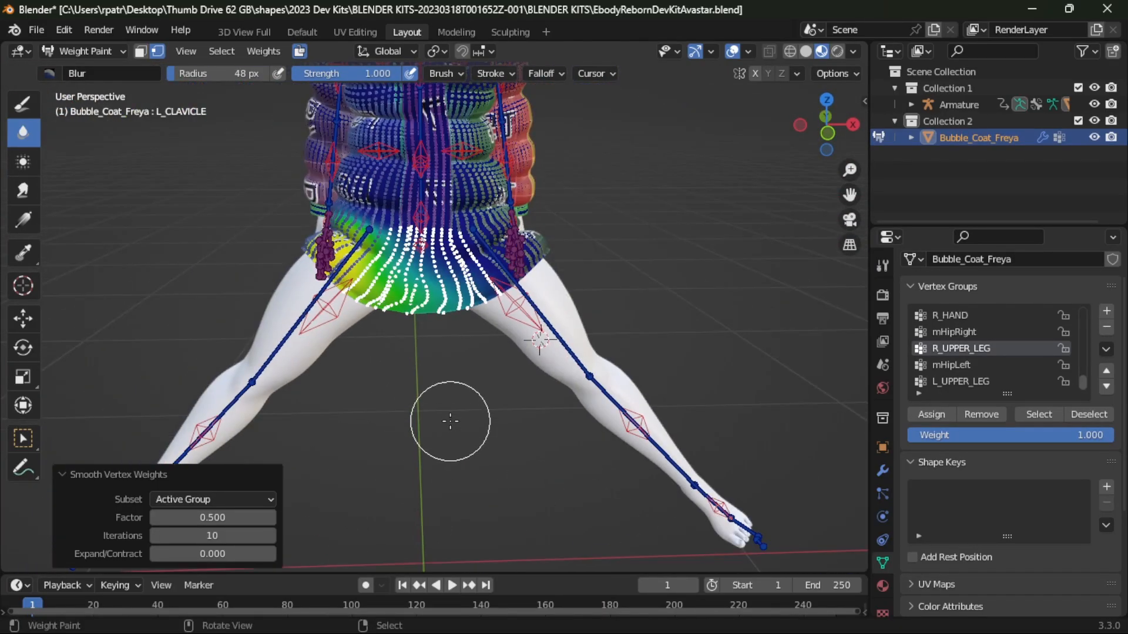
- Circle-select the vertices across the middle of the coat's front hem, adding the ones beside the centre strip's seam
scroll(450, 421, up, 6)
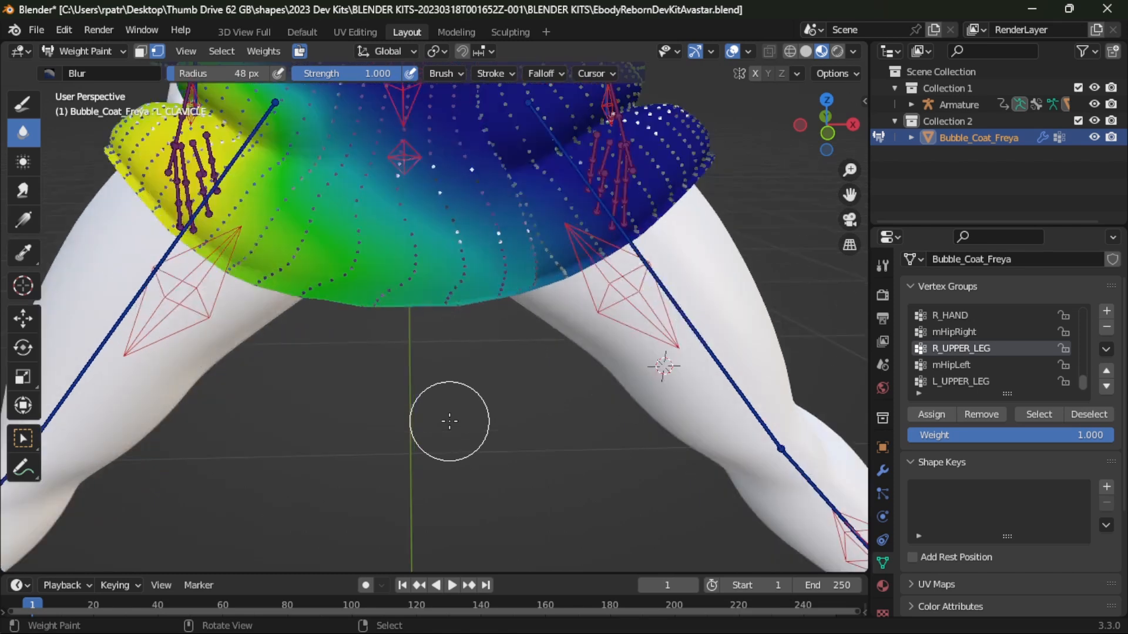
key(f)
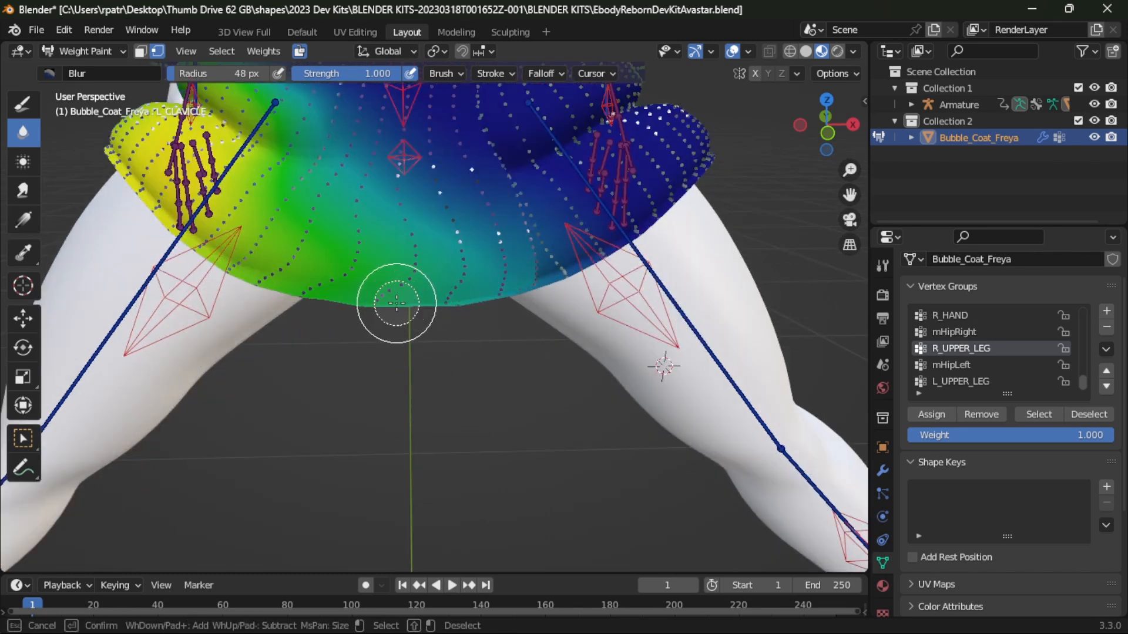
mouse_move(375, 302)
mouse_down()
mouse_move(403, 229)
mouse_move(398, 194)
mouse_move(445, 202)
mouse_move(454, 308)
mouse_move(495, 234)
mouse_move(491, 309)
mouse_move(357, 219)
mouse_move(357, 250)
mouse_move(308, 282)
mouse_move(315, 227)
mouse_move(272, 264)
mouse_up()
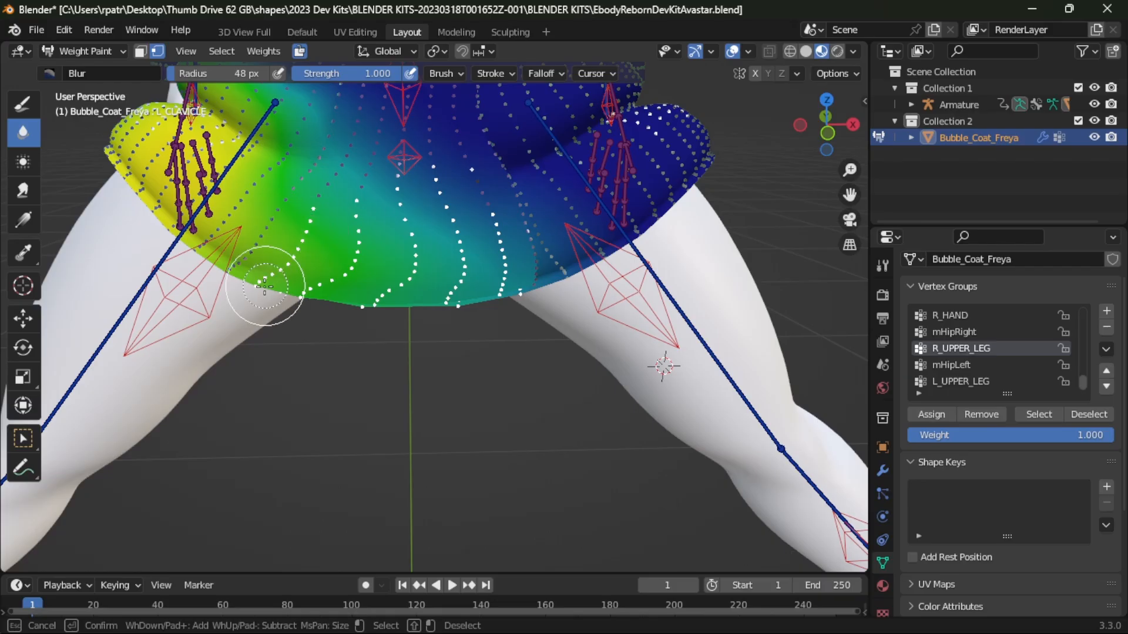
key(Escape)
middle_drag(425, 438, 423, 316)
key(c)
middle_drag(516, 432, 503, 423)
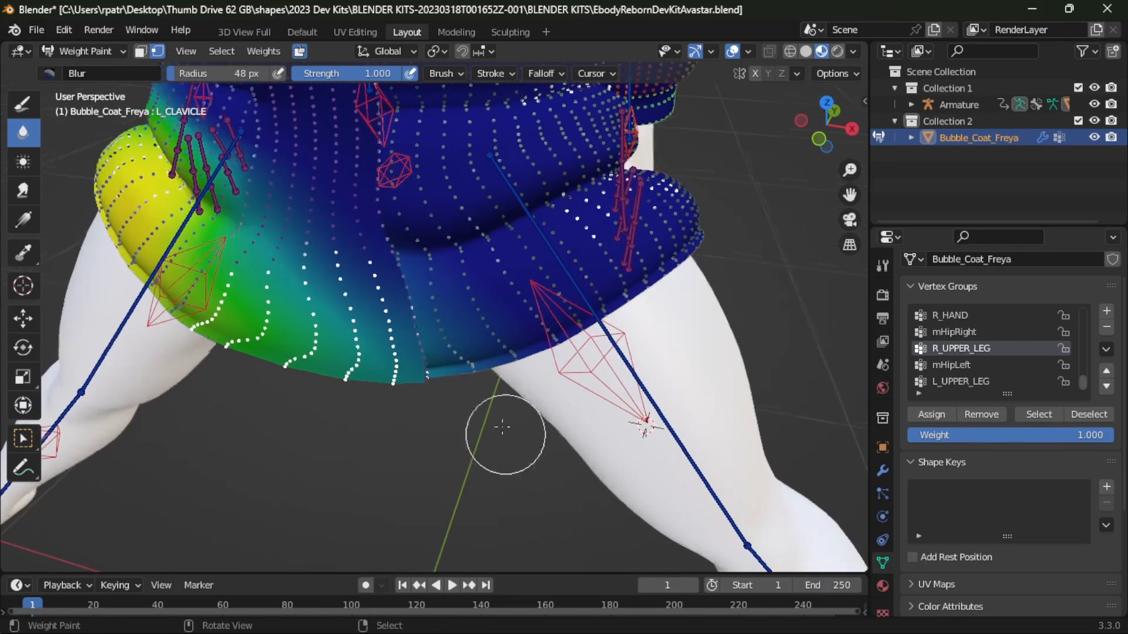
drag(411, 300, 428, 452)
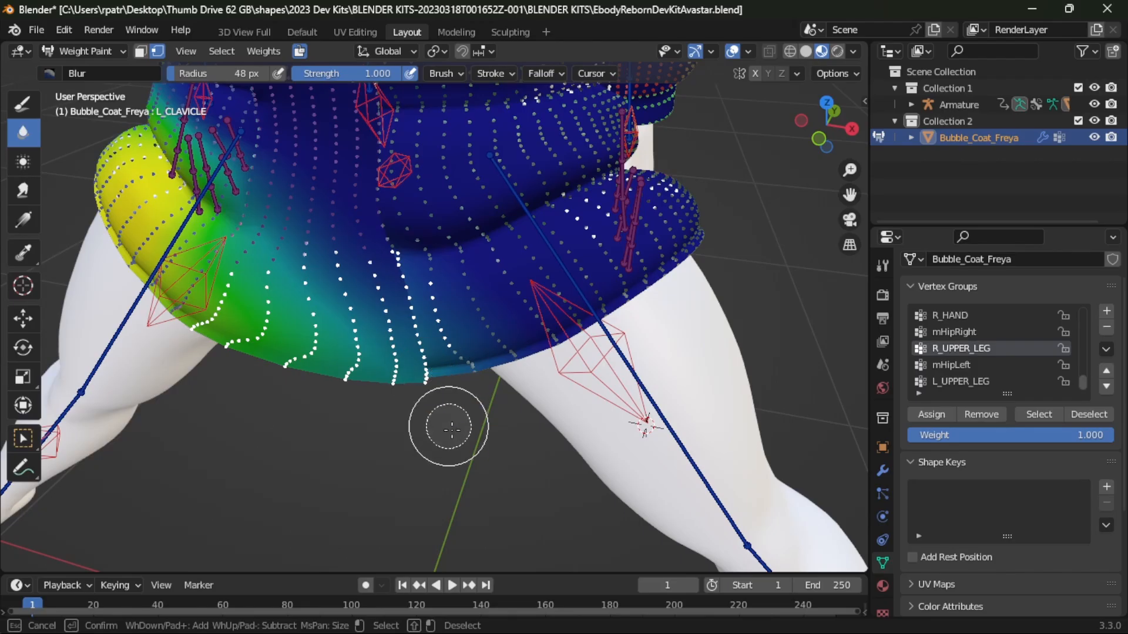
key(Escape)
- Show the coat's selected hem faces in UV Editing and deselect the stray faces at the bottom of the neighbouring UV island
click(352, 31)
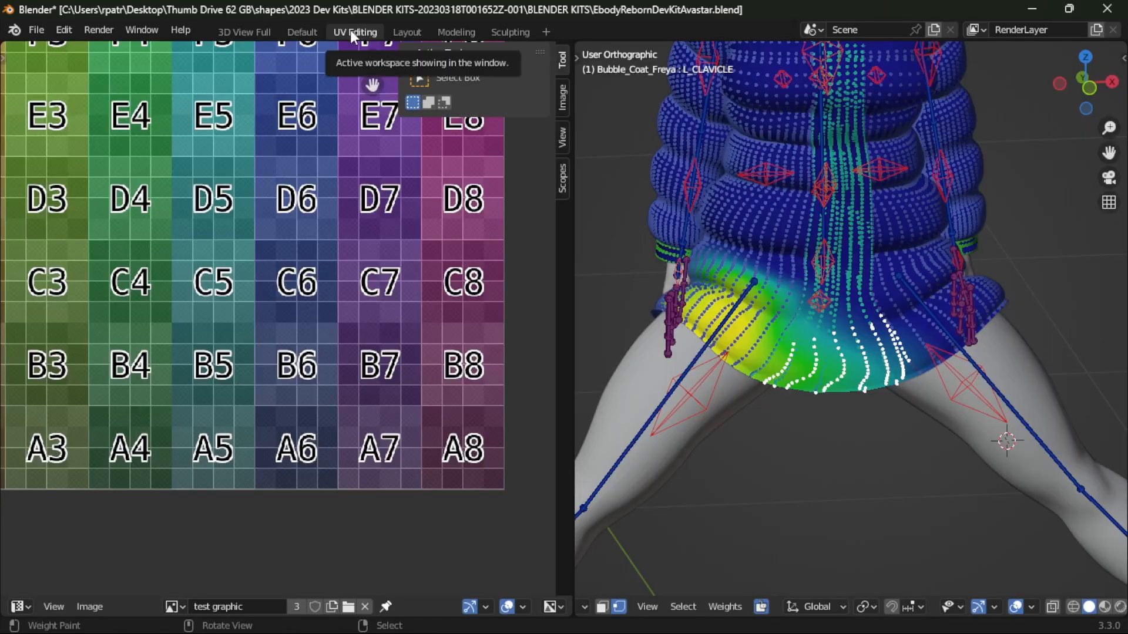
middle_drag(850, 487, 781, 464)
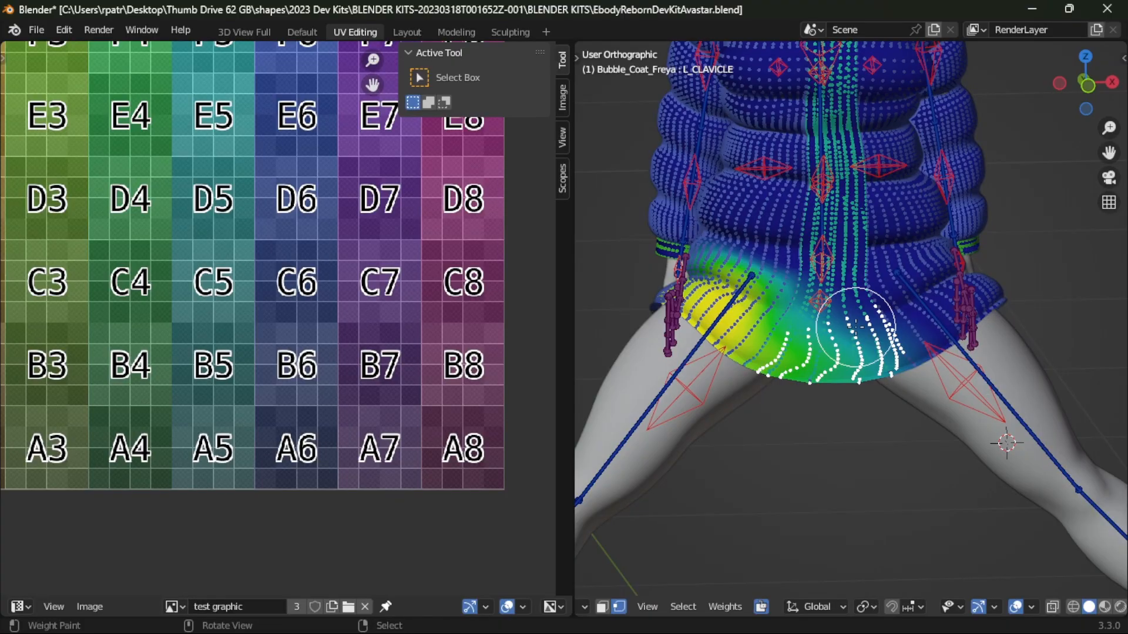
key(Tab)
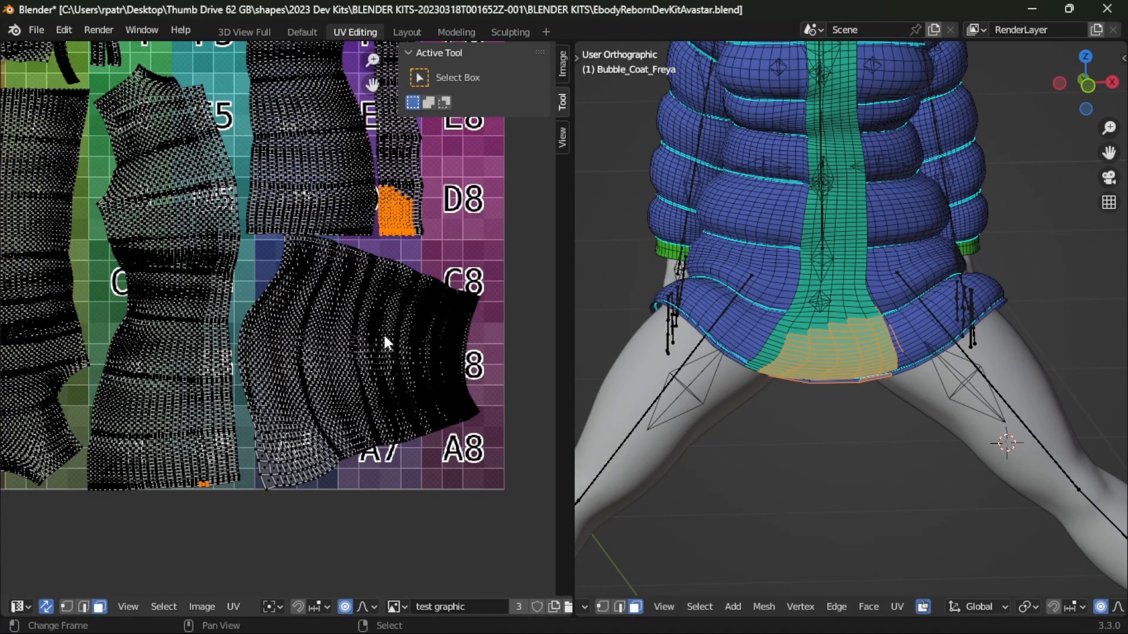
scroll(354, 322, down, 6)
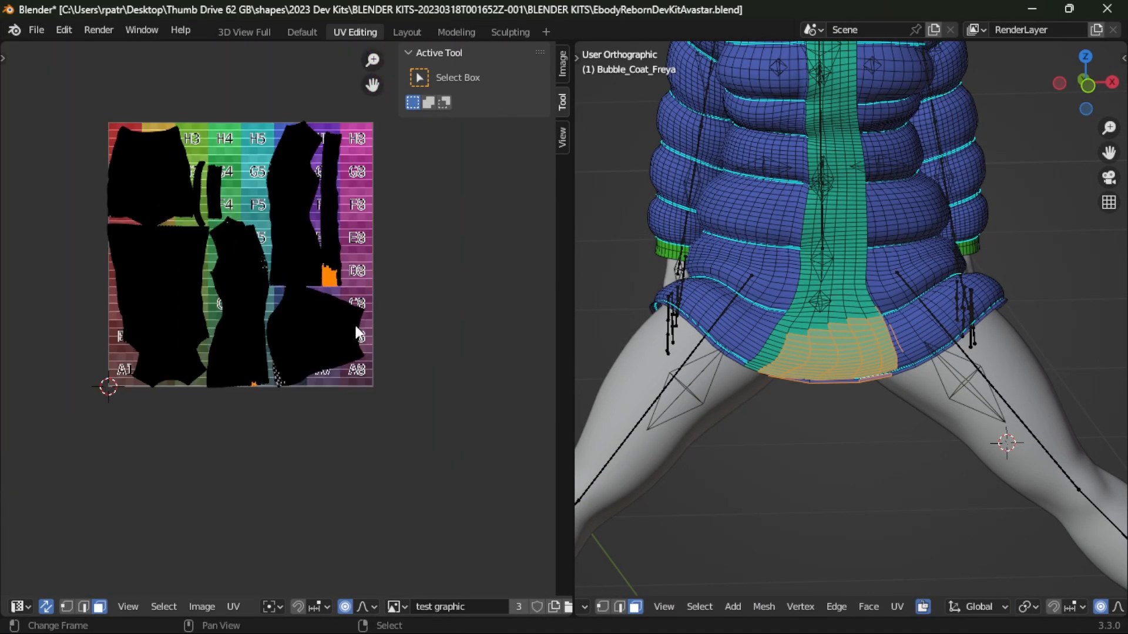
key(c)
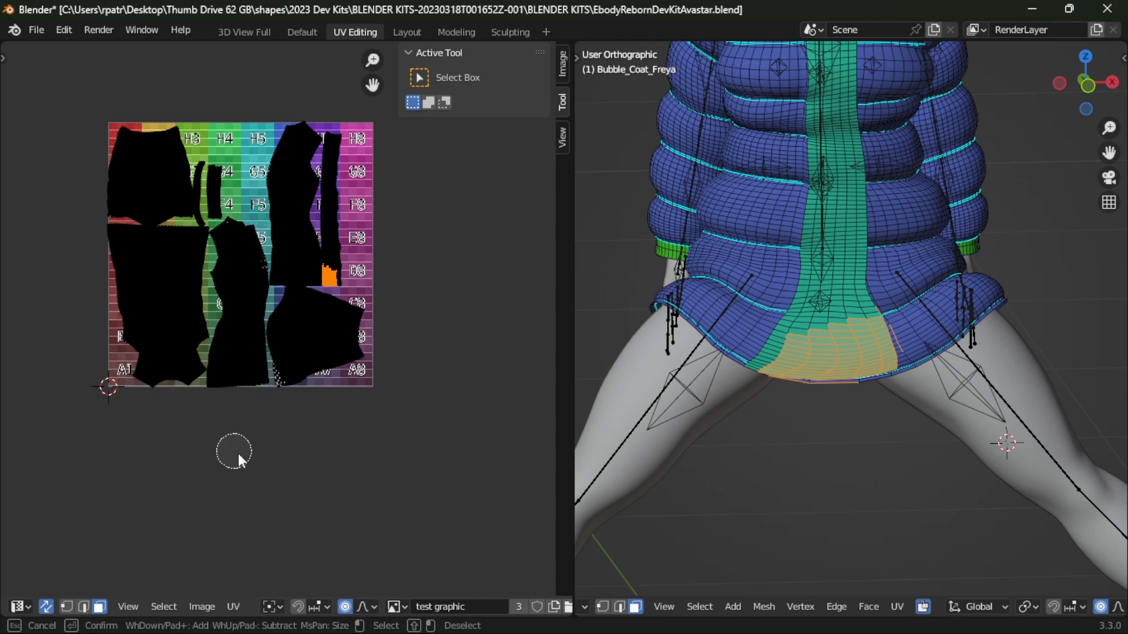
key(Escape)
key(a)
key(ctrl+z)
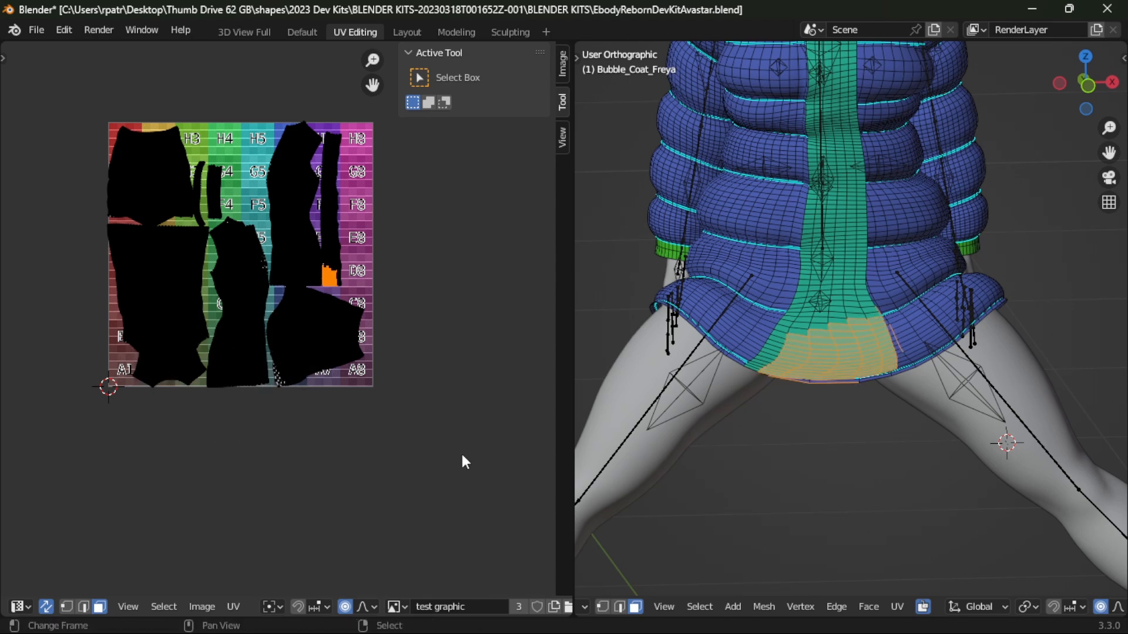
- Switch to vertex selection and clear the remaining stray selected vertices from the UV island beside the centre strip
middle_drag(765, 393, 719, 392)
scroll(872, 375, up, 6)
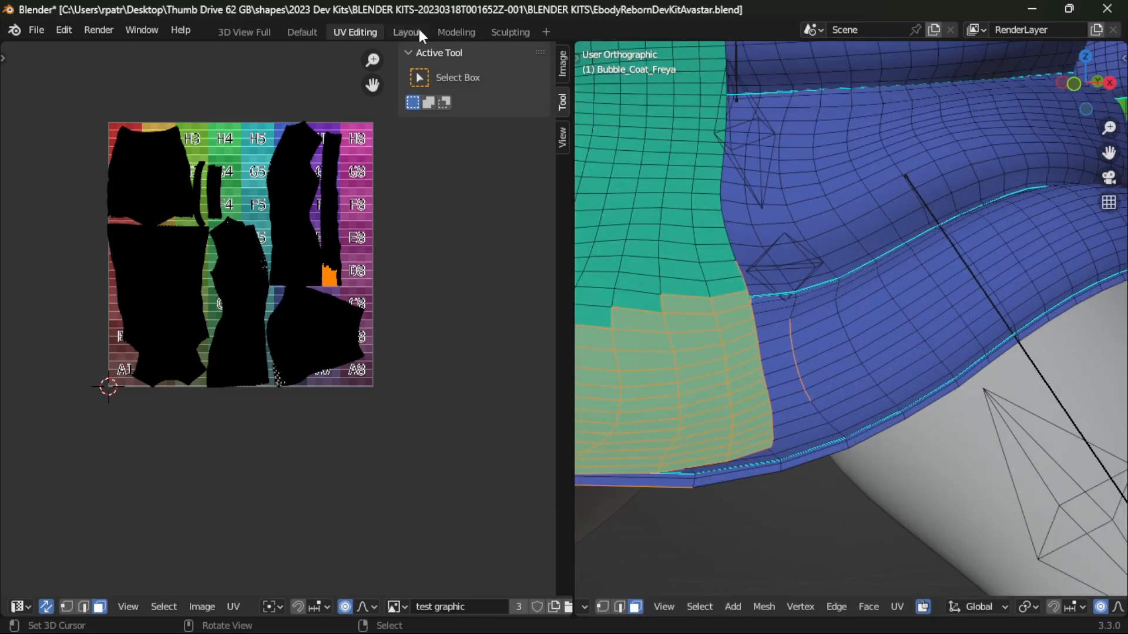
click(403, 33)
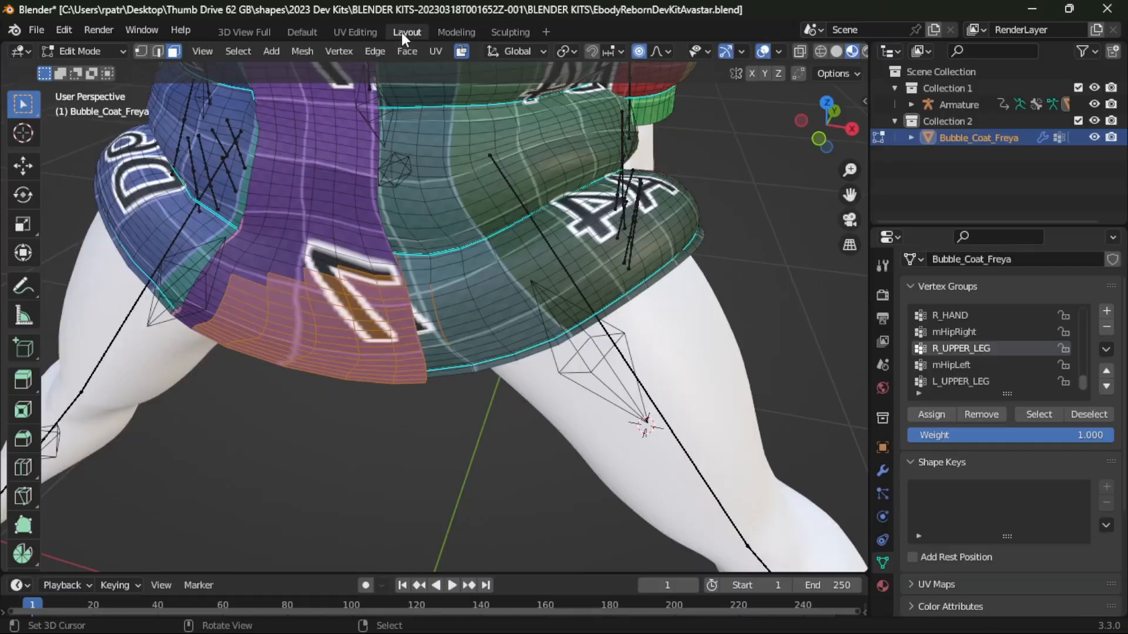
click(141, 52)
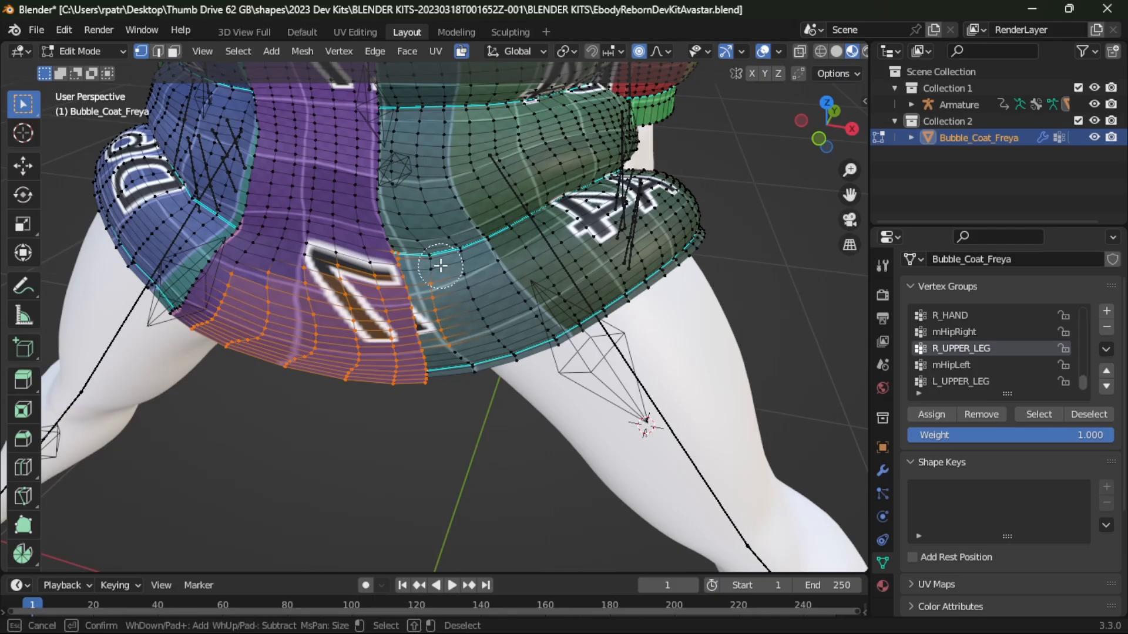
middle_drag(503, 456, 377, 280)
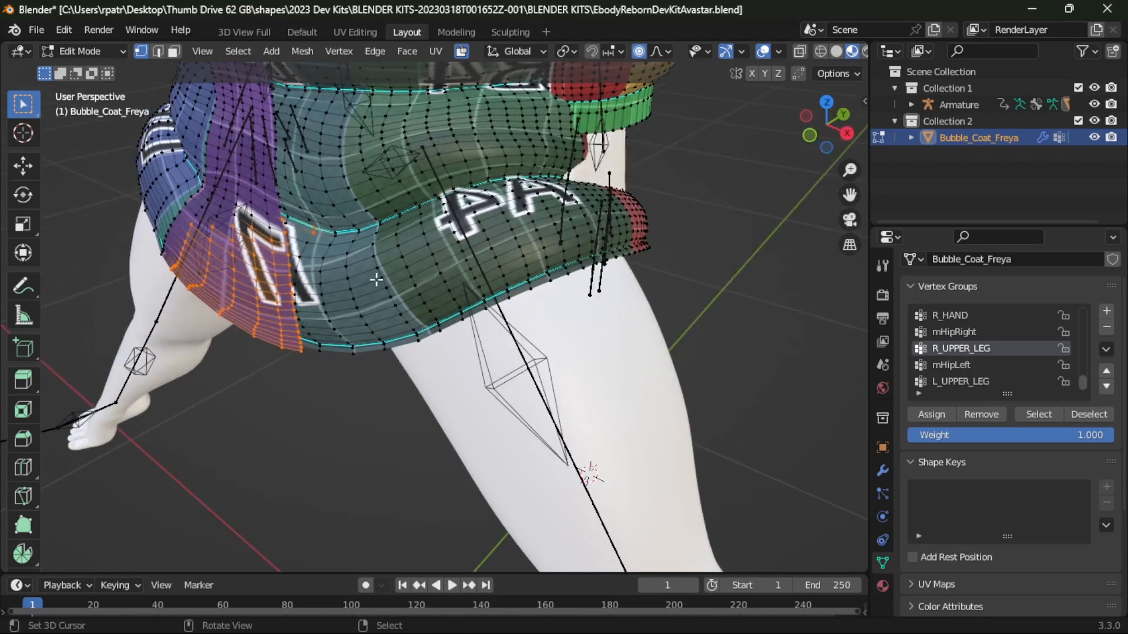
click(353, 32)
scroll(301, 436, up, 5)
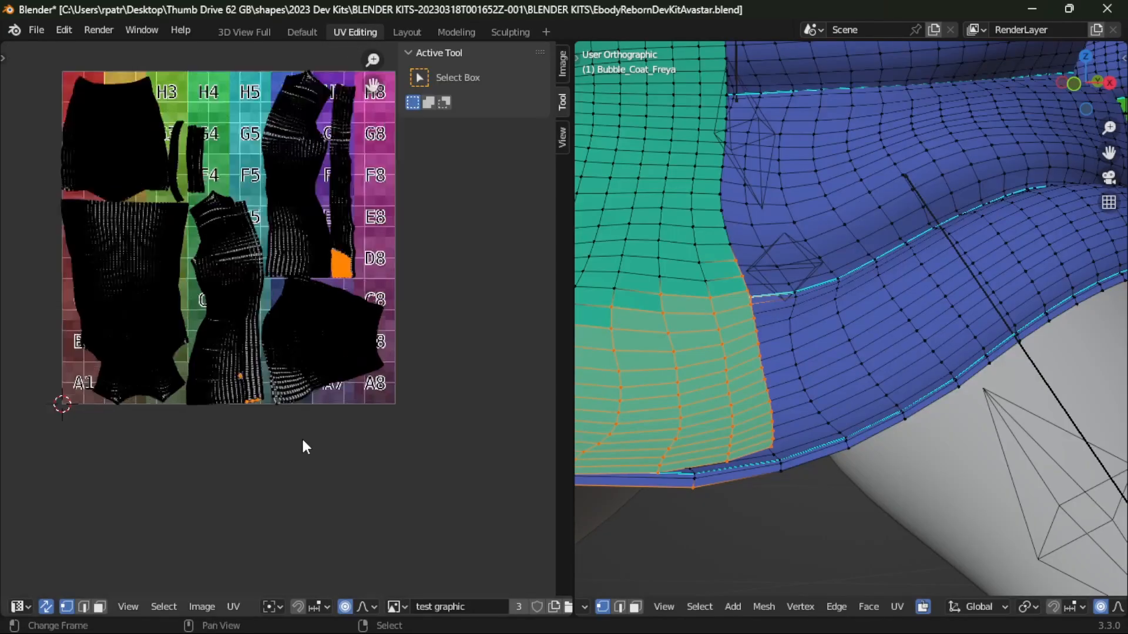
key(c)
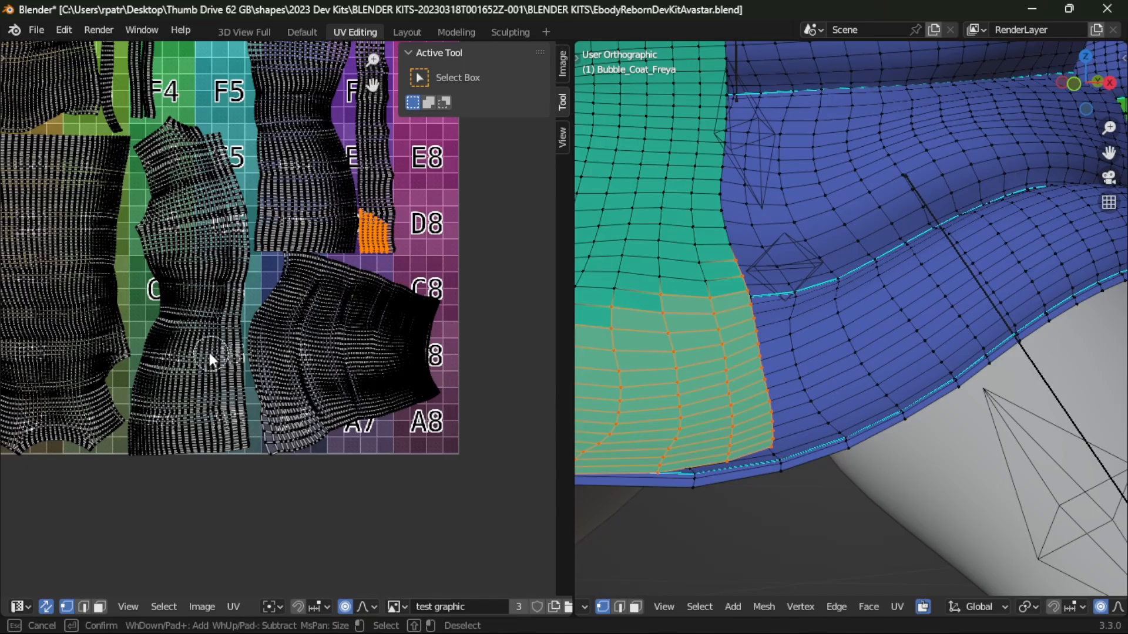
key(Escape)
- Add the missing vertices in the UV editor so the centre strip's selection over D7 has an even upper edge
scroll(237, 350, up, 5)
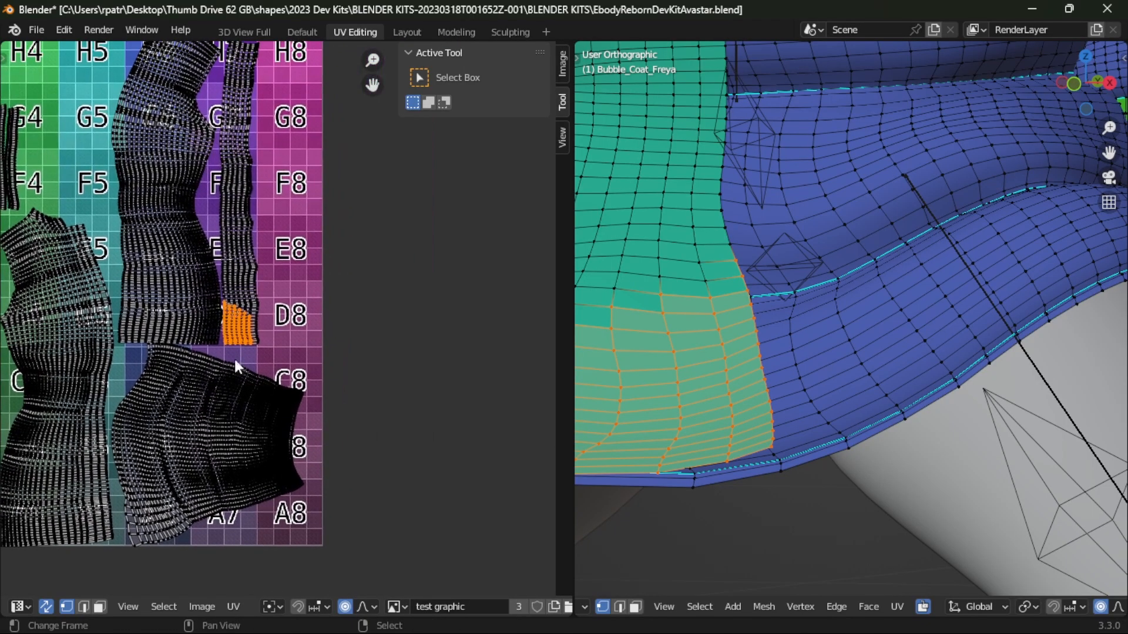
middle_drag(237, 353, 374, 333)
scroll(375, 332, up, 3)
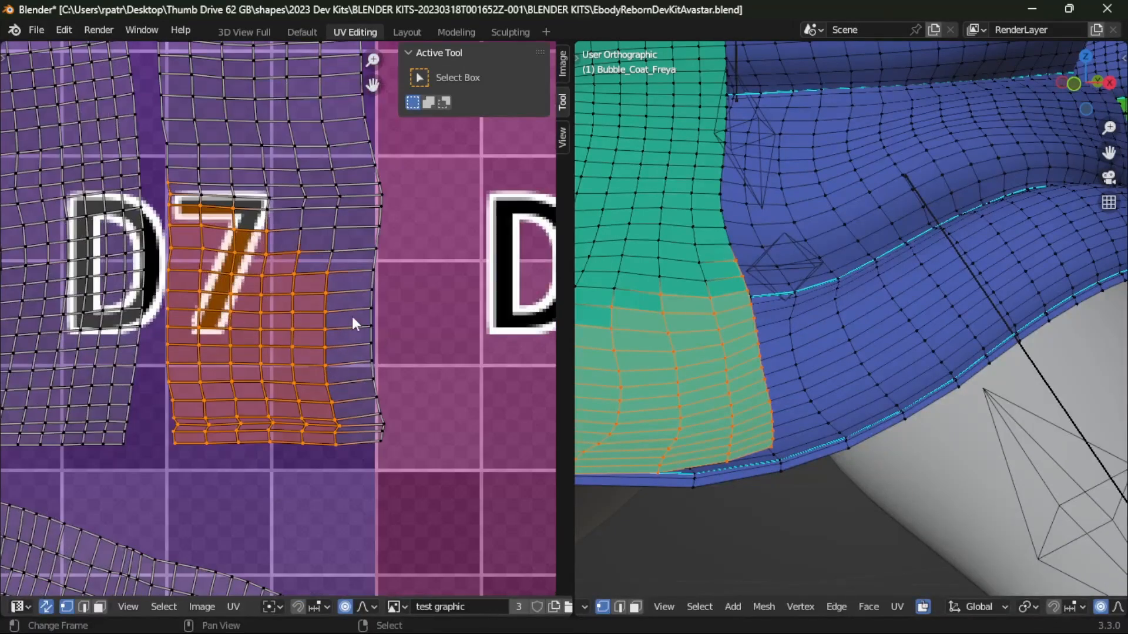
key(c)
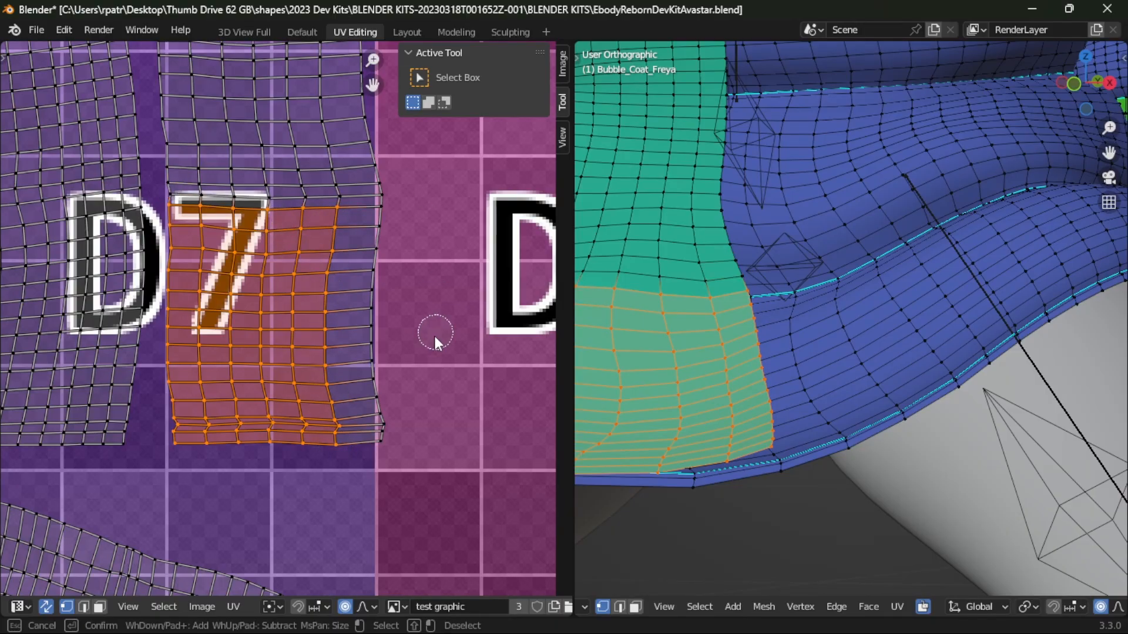
key(Escape)
scroll(427, 376, down, 3)
scroll(704, 379, down, 4)
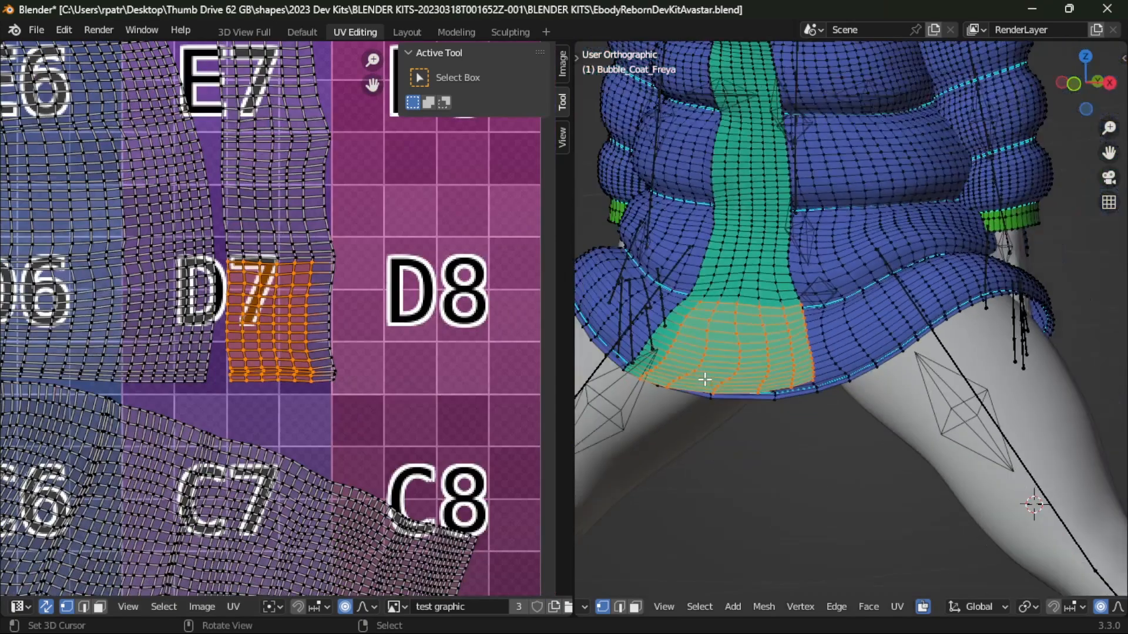
- Deselect the upper rows of the centre strip's selected UV vertices so the selection stays nearer the hem
middle_drag(715, 410, 772, 420)
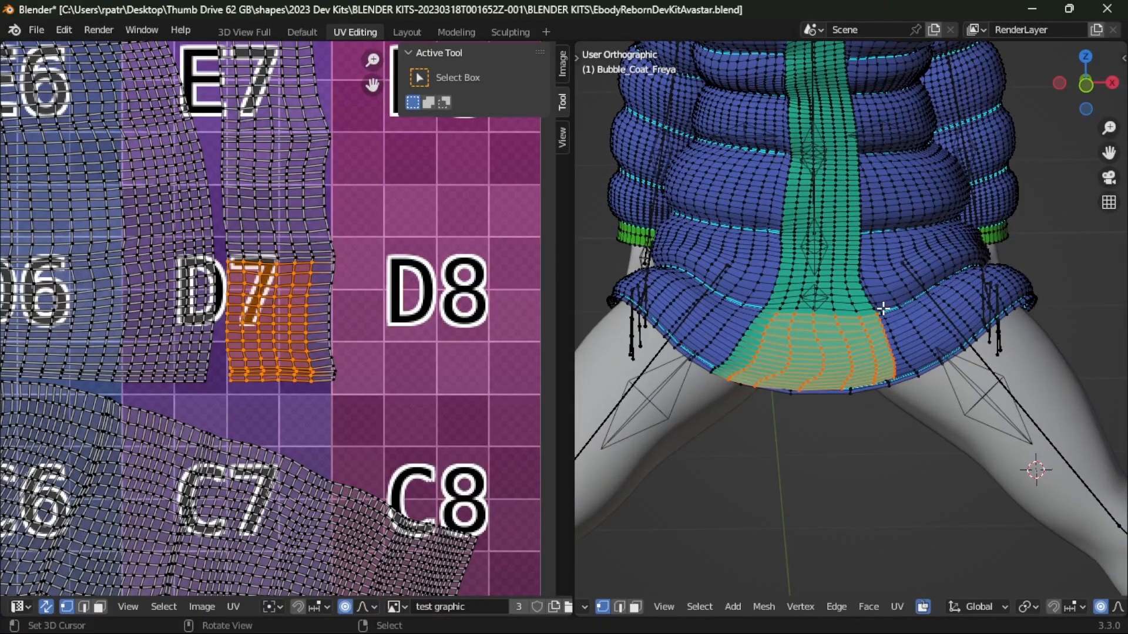
key(c)
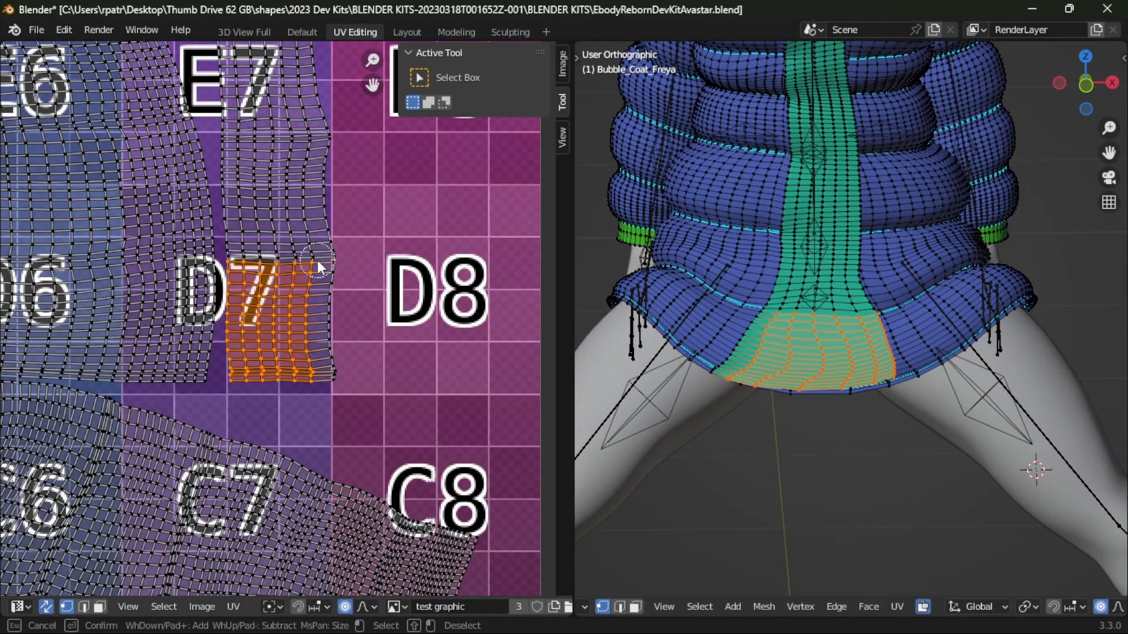
shift+drag(318, 268, 238, 267)
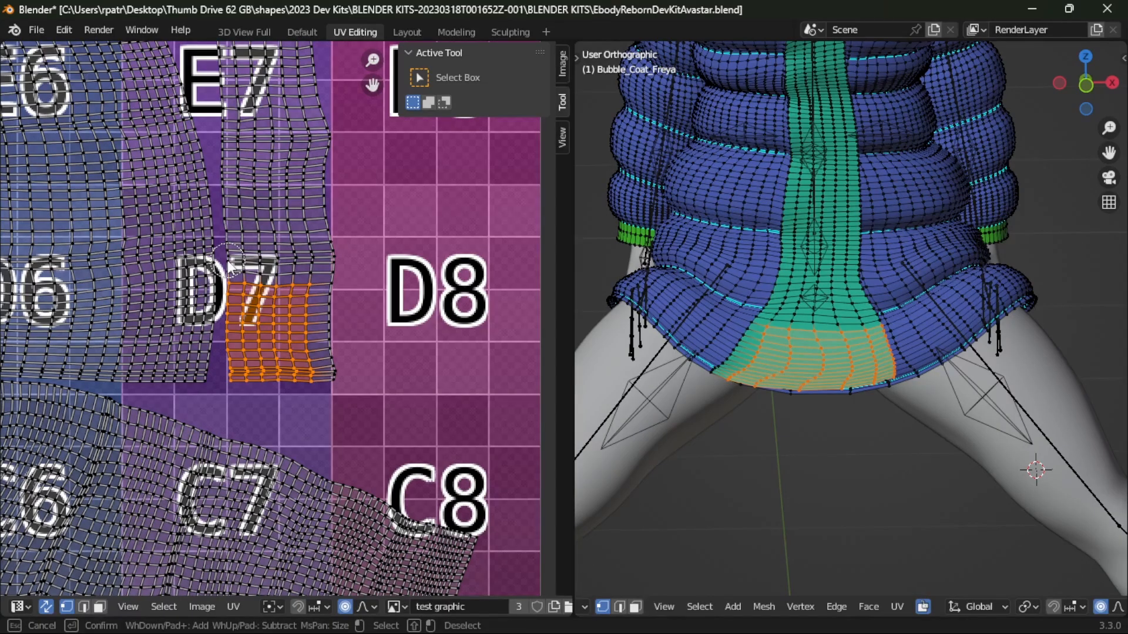
shift+drag(315, 290, 235, 291)
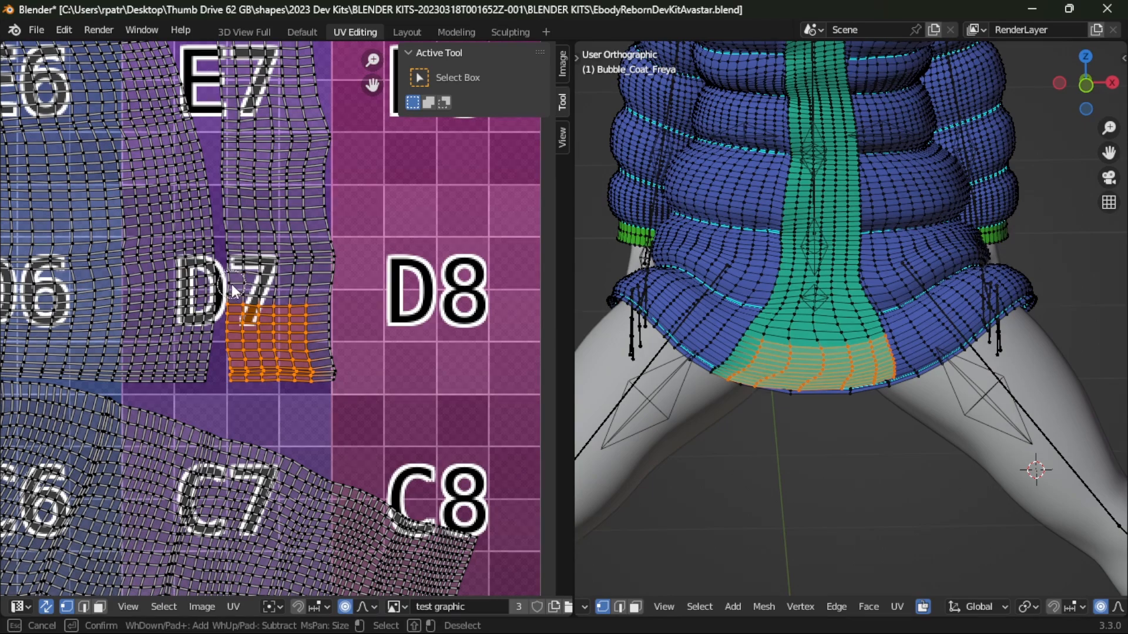
key(Escape)
- Deselect the lowest row of UV vertices along the bottom edge of the centre strip
scroll(934, 410, up, 4)
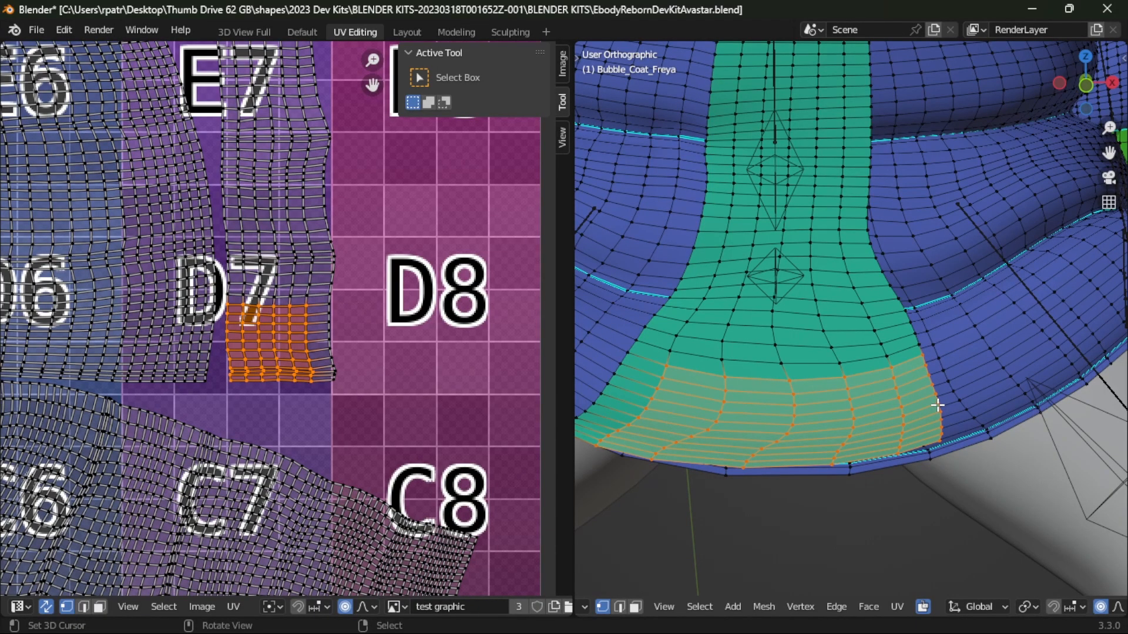
scroll(334, 425, up, 3)
key(c)
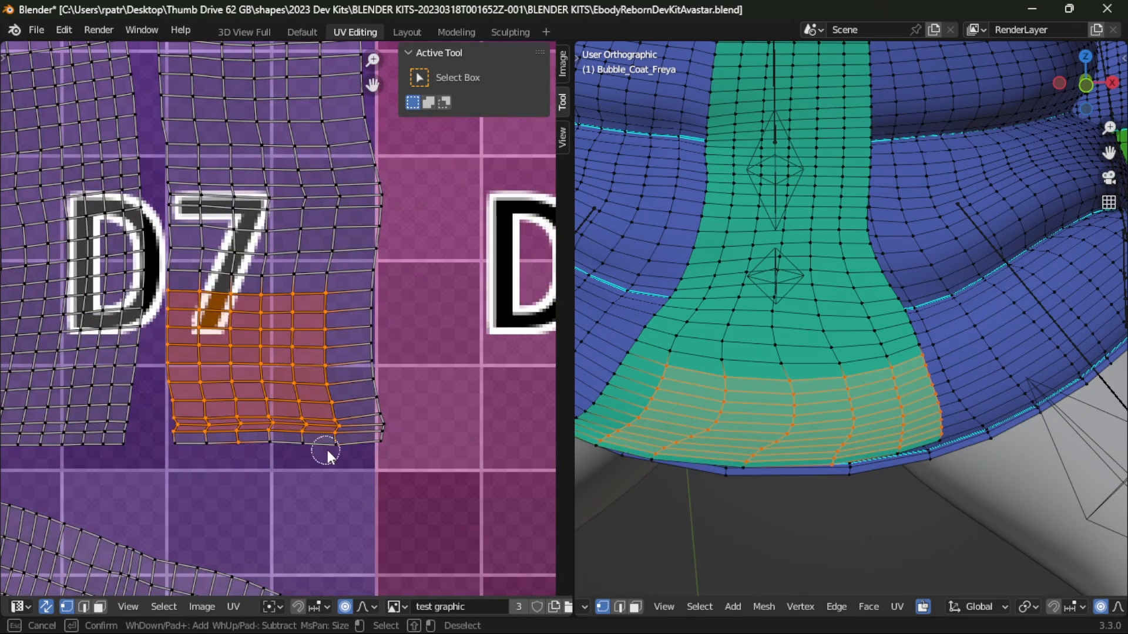
key(Escape)
scroll(756, 428, down, 4)
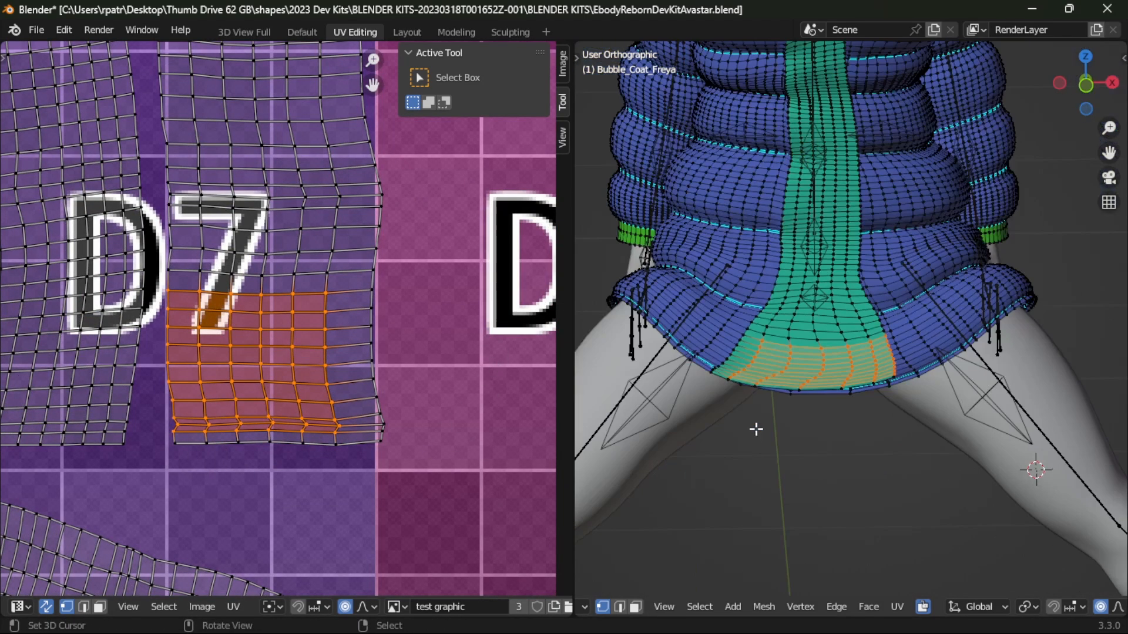
- Return to weight painting R_UPPER_LEG in the Layout workspace, inspect the front hem and choose the Smear tool
click(405, 31)
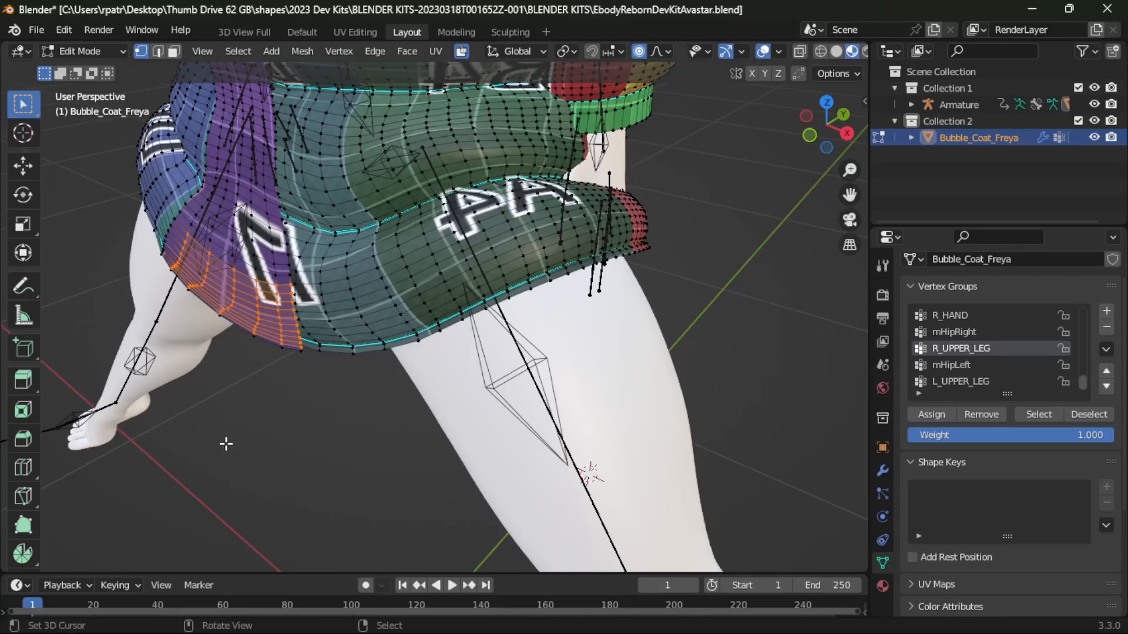
middle_drag(225, 444, 333, 421)
scroll(333, 420, down, 2)
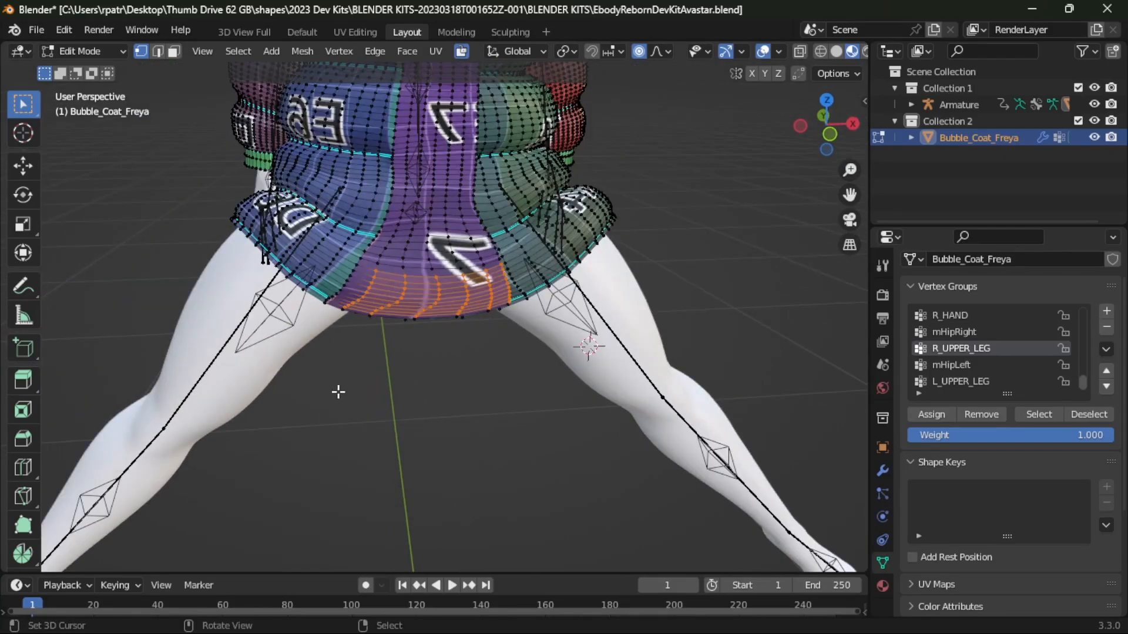
key(Tab)
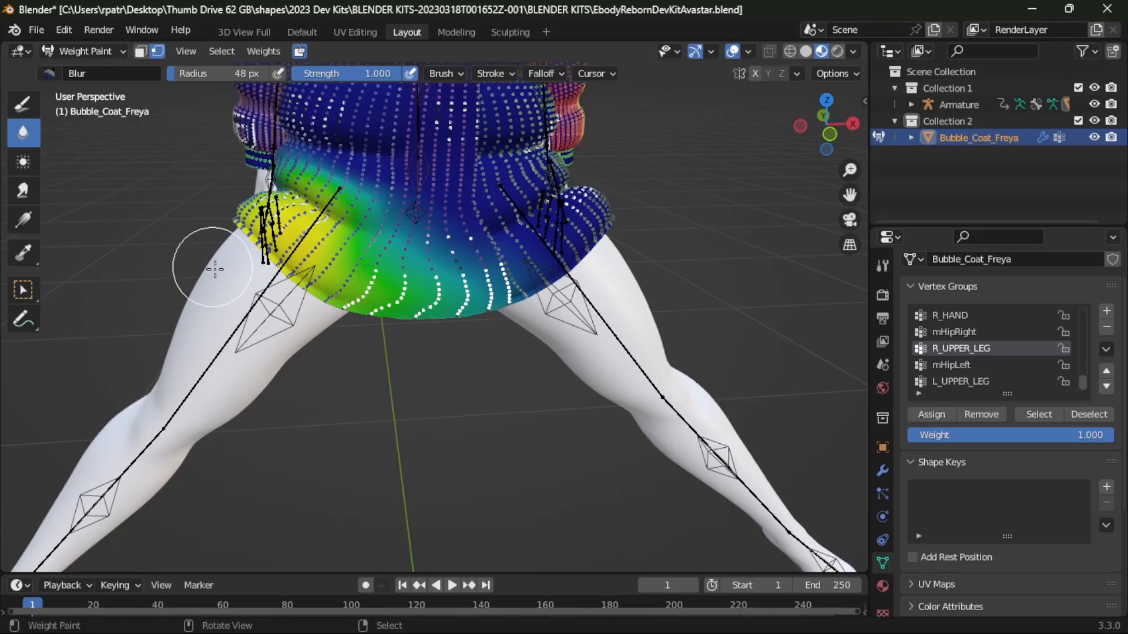
middle_drag(411, 372, 461, 410)
scroll(481, 396, up, 4)
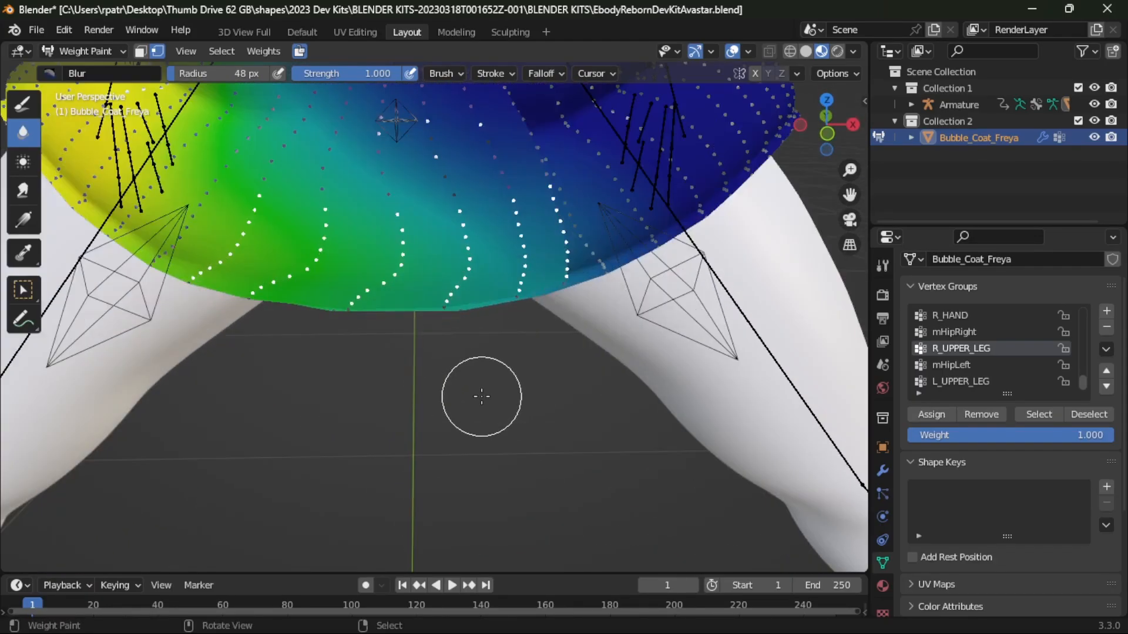
scroll(481, 396, down, 4)
mouse_move(559, 403)
middle_down()
mouse_move(390, 403)
mouse_move(407, 433)
mouse_move(524, 416)
mouse_move(584, 390)
mouse_move(564, 390)
mouse_move(558, 405)
middle_up()
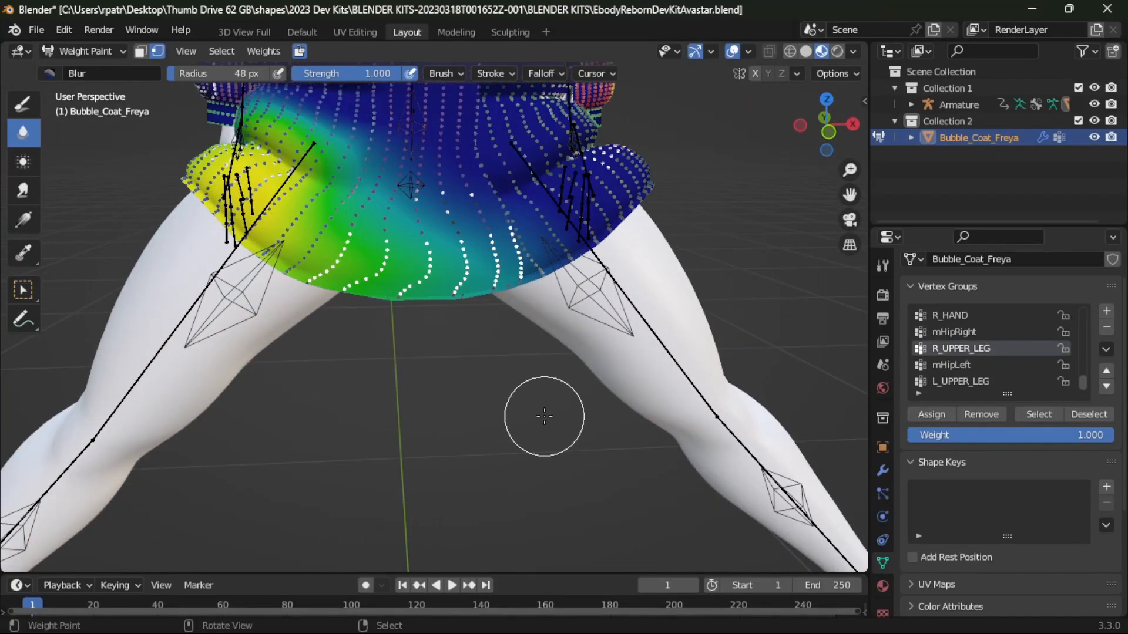
scroll(545, 416, up, 2)
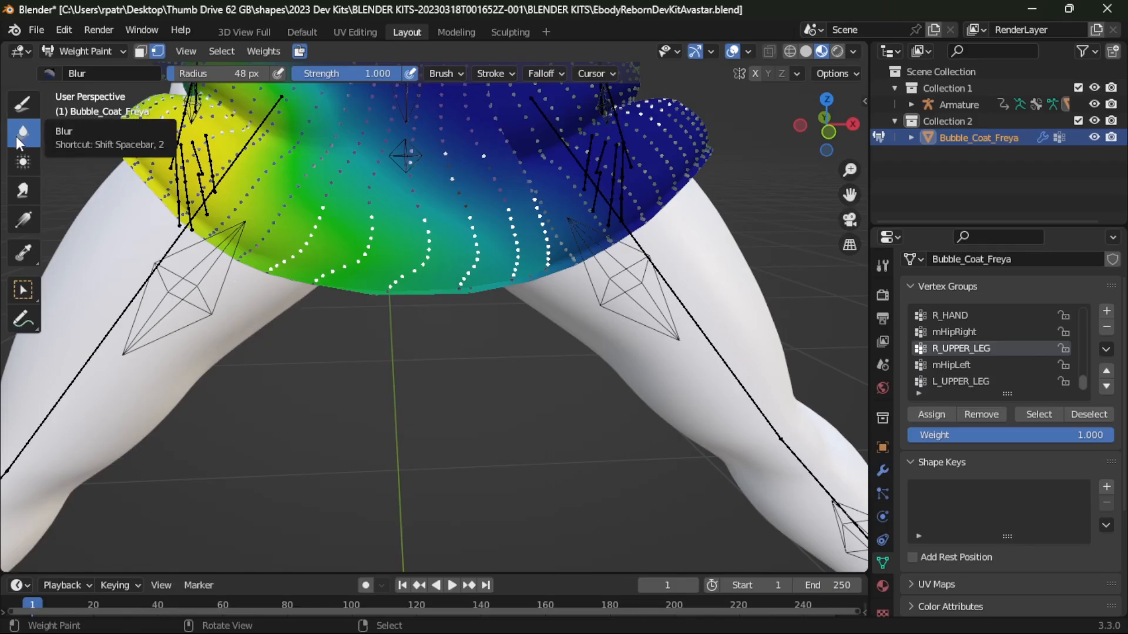
click(24, 193)
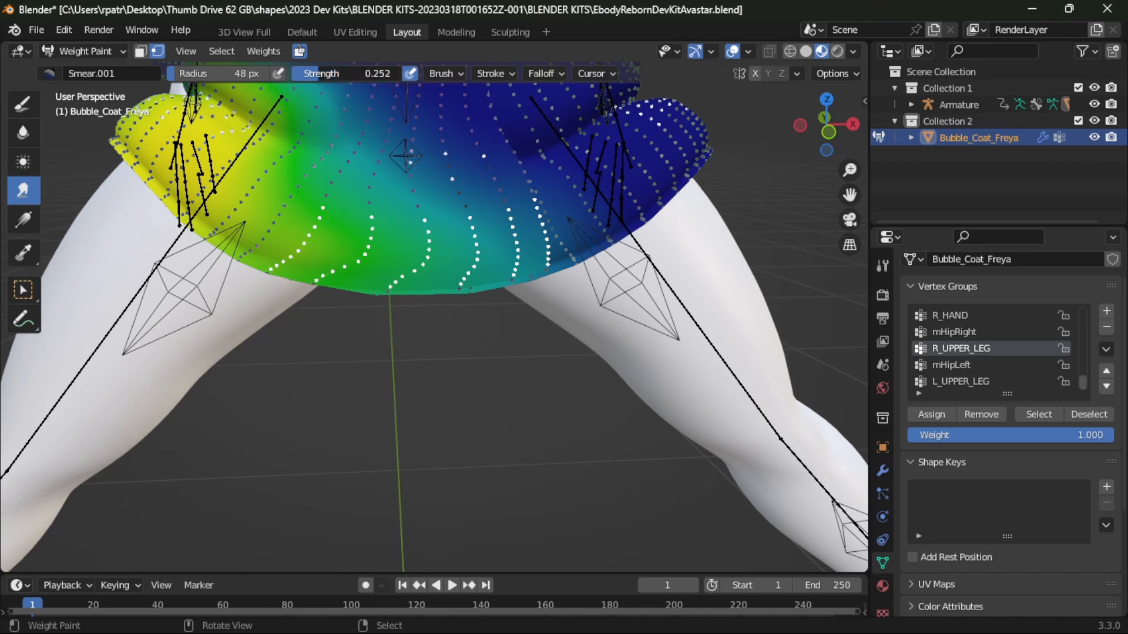
- Lower the Smear strength to 0.244, smear the R_UPPER_LEG weights upward near the front hem, and blur across the strip
drag(320, 73, 318, 73)
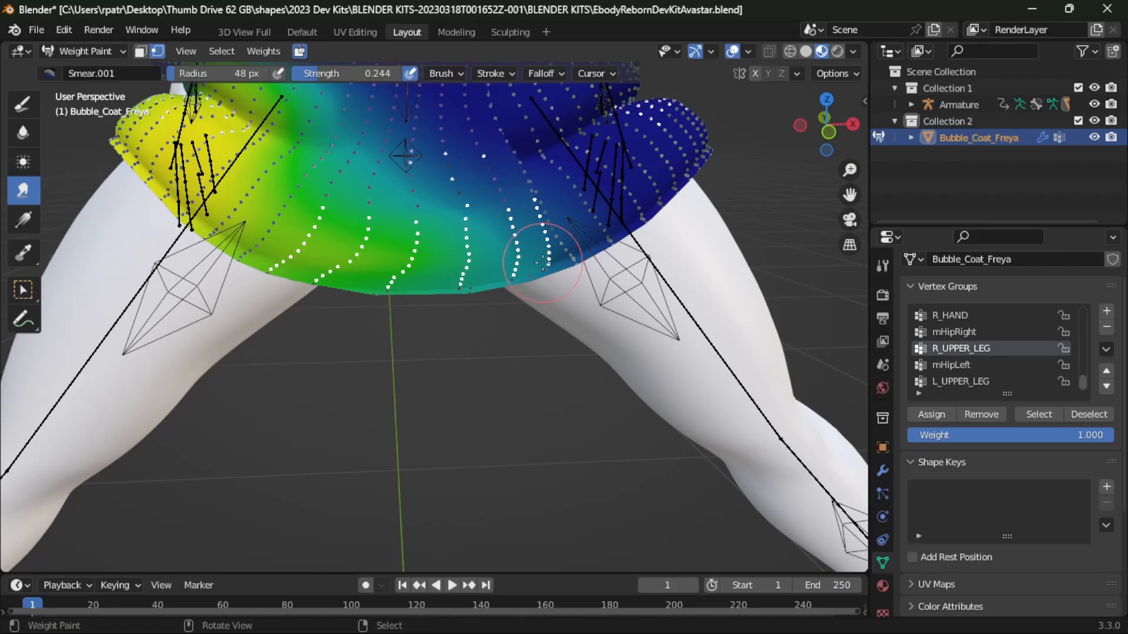
drag(542, 261, 522, 207)
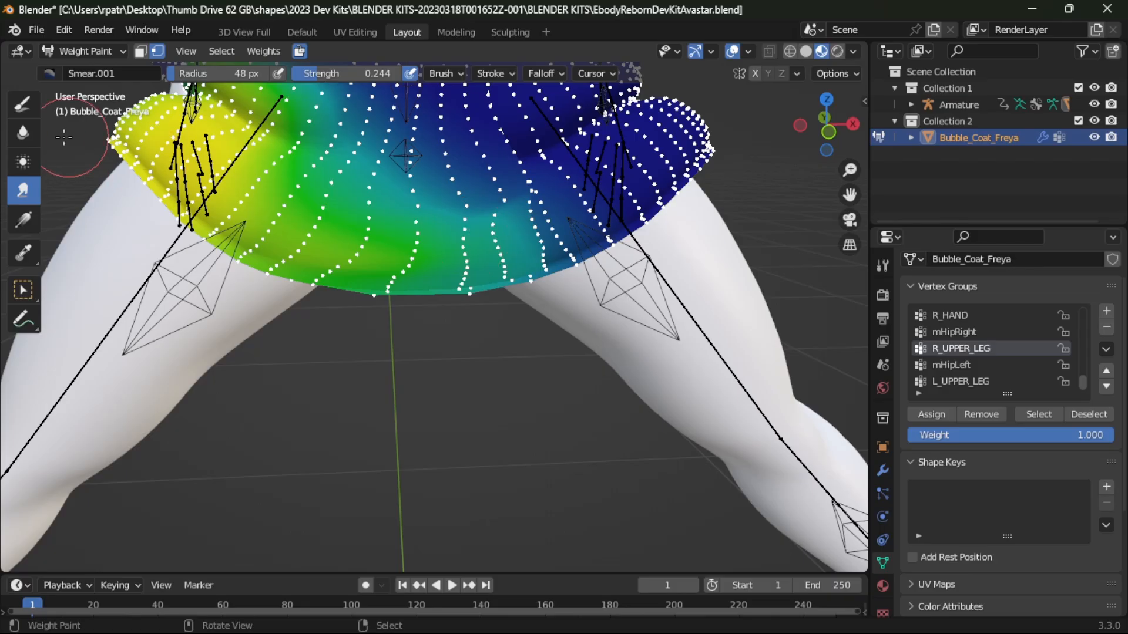
click(23, 133)
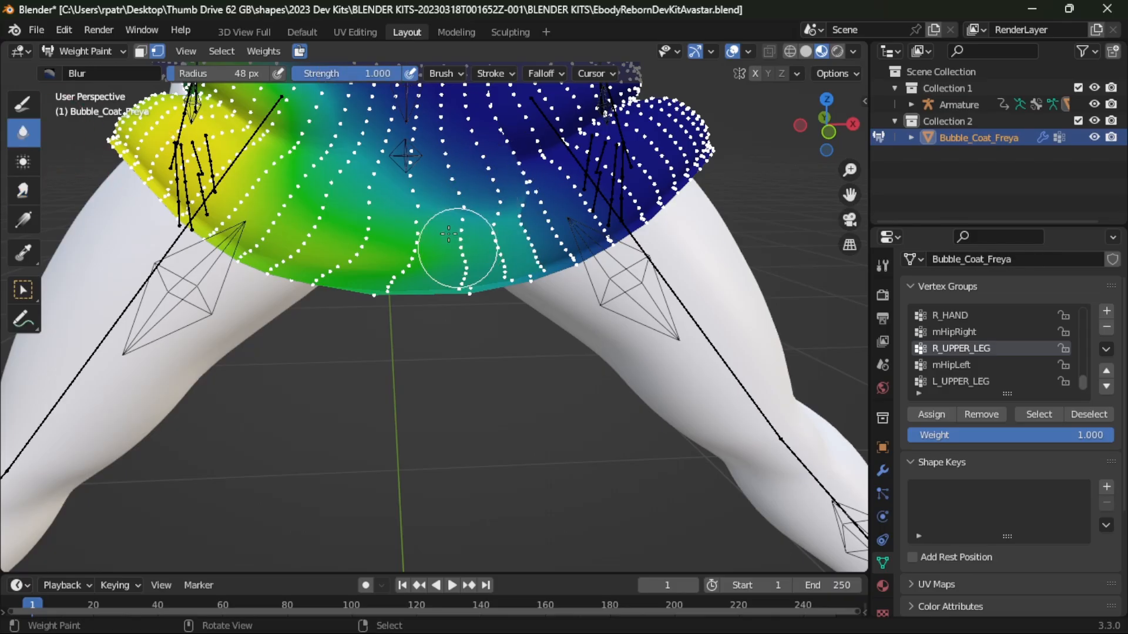
mouse_move(449, 234)
mouse_down()
mouse_move(373, 181)
mouse_move(237, 264)
mouse_move(434, 179)
mouse_move(507, 296)
mouse_move(503, 197)
mouse_move(536, 181)
mouse_move(462, 244)
mouse_move(416, 231)
mouse_move(494, 216)
mouse_move(385, 286)
mouse_move(327, 267)
mouse_move(370, 191)
mouse_move(292, 264)
mouse_move(503, 278)
mouse_move(538, 257)
mouse_up()
- Clear the vertex selection and circle-select the centre strip's vertices along the front hem
key(alt+a)
key(c)
key(Escape)
scroll(444, 475, down, 6)
scroll(452, 421, up, 2)
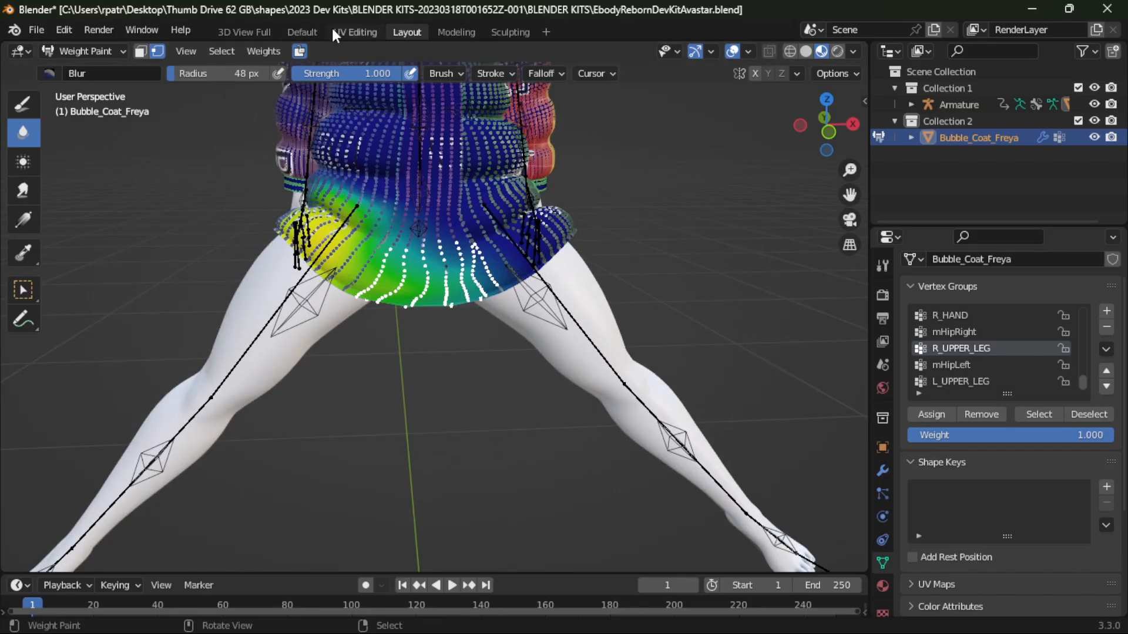
- In the UV editor, deselect the stray vertices outside the centre strip and the uneven upper row over D7
key(Tab)
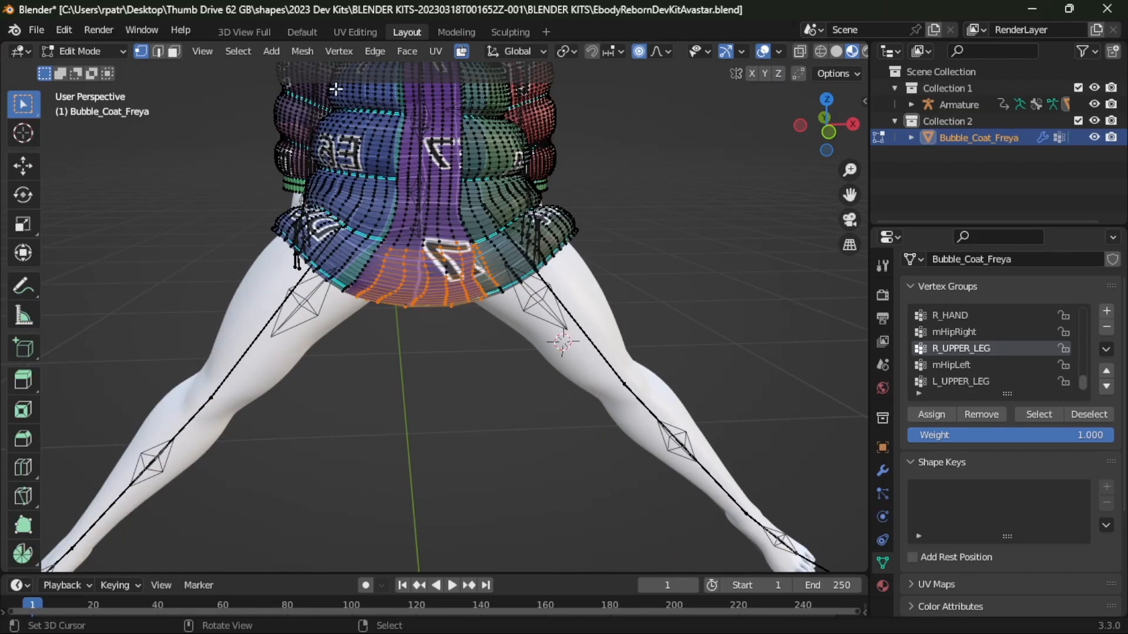
click(352, 32)
scroll(309, 376, down, 5)
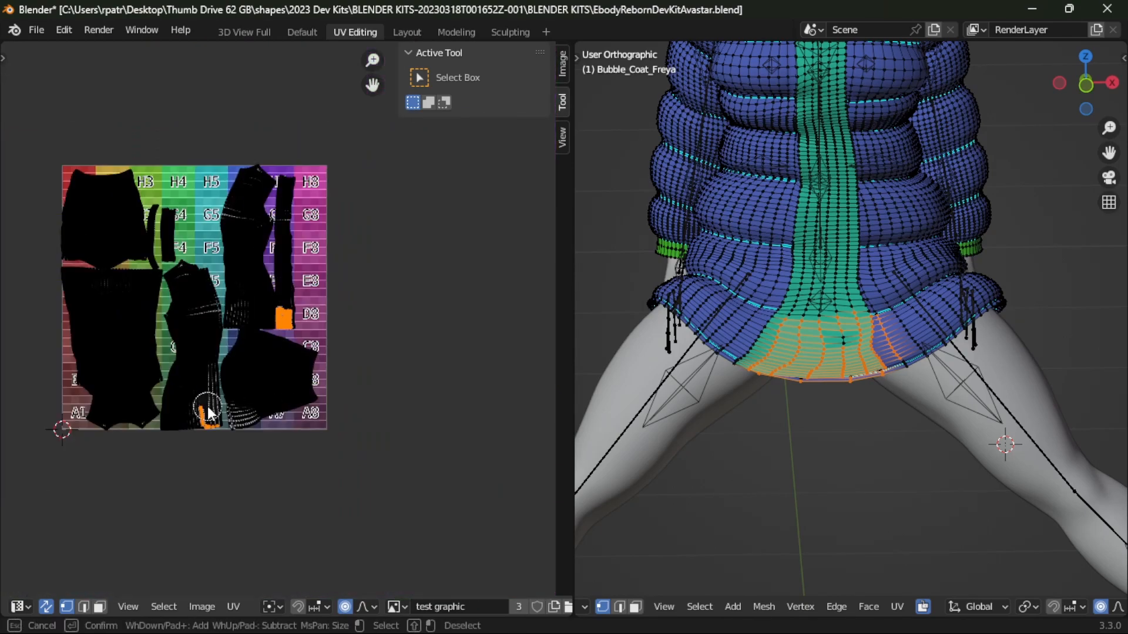
scroll(345, 401, up, 4)
scroll(344, 395, up, 5)
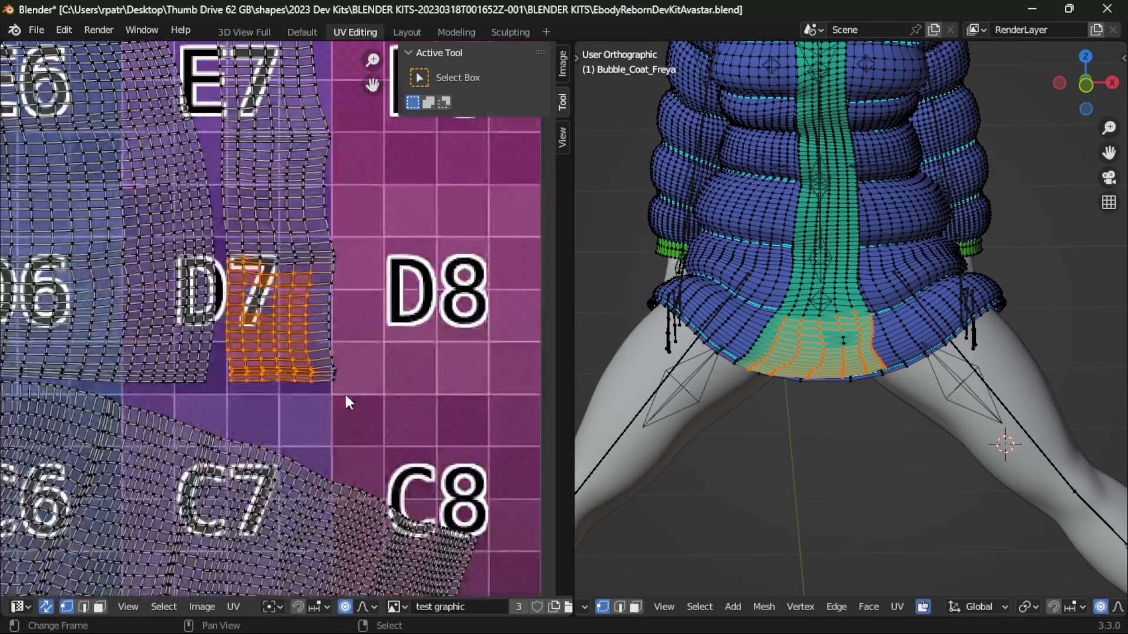
key(c)
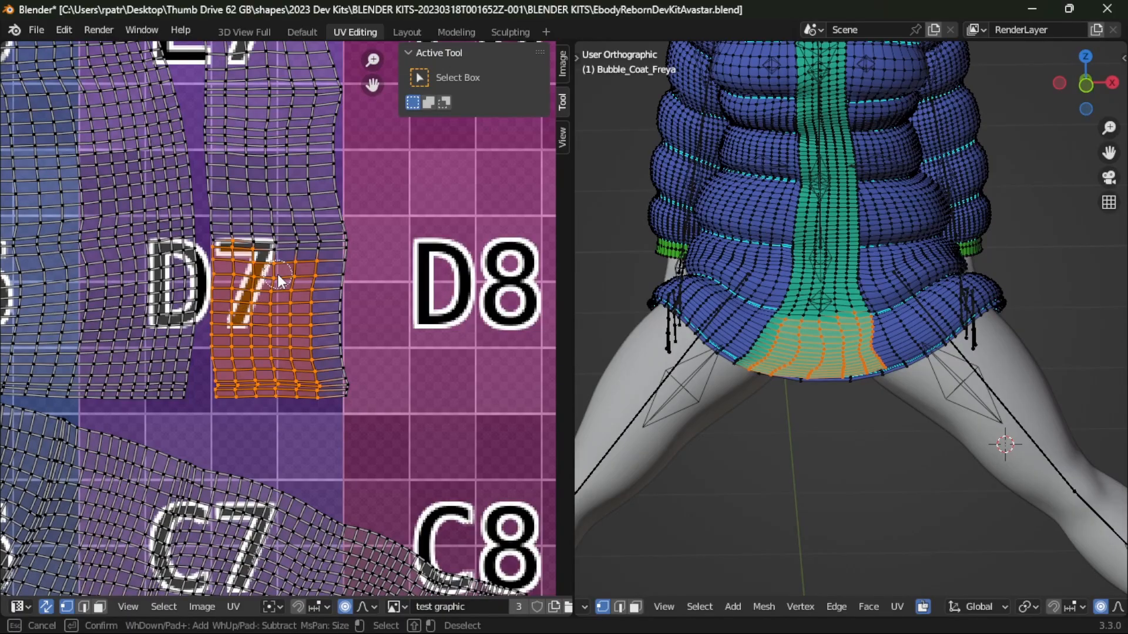
shift+drag(274, 236, 210, 247)
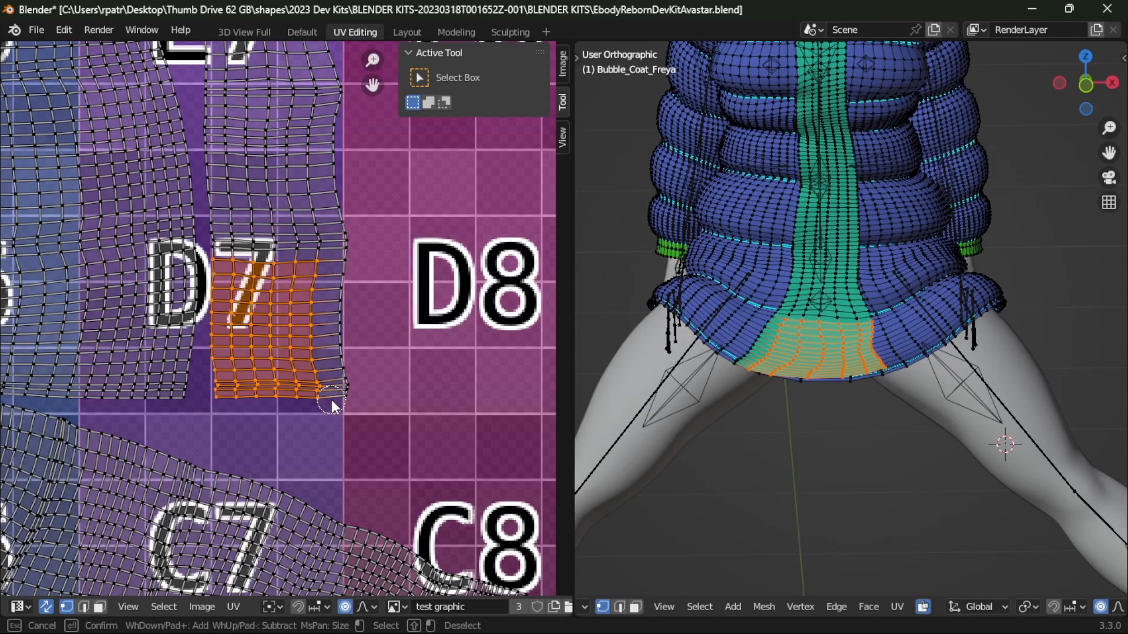
key(Escape)
- Deselect the lowest rows of the centre strip's UV vertices so the selection stays clear of the hem edge
scroll(331, 400, up, 3)
scroll(939, 438, up, 5)
key(c)
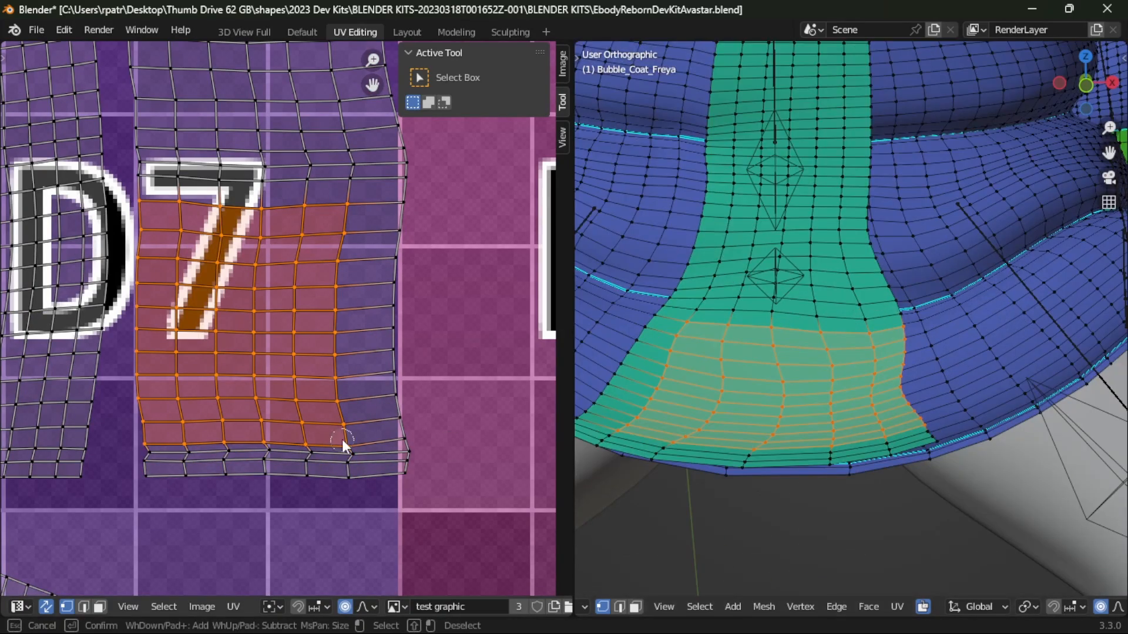
shift+drag(345, 445, 259, 441)
key(Escape)
- Deselect the upper-corner vertices of the strip's selection on the side facing the R_UPPER_LEG weights
key(c)
mouse_move(617, 424)
shift+mouse_down()
mouse_move(721, 379)
mouse_move(767, 328)
shift+mouse_up()
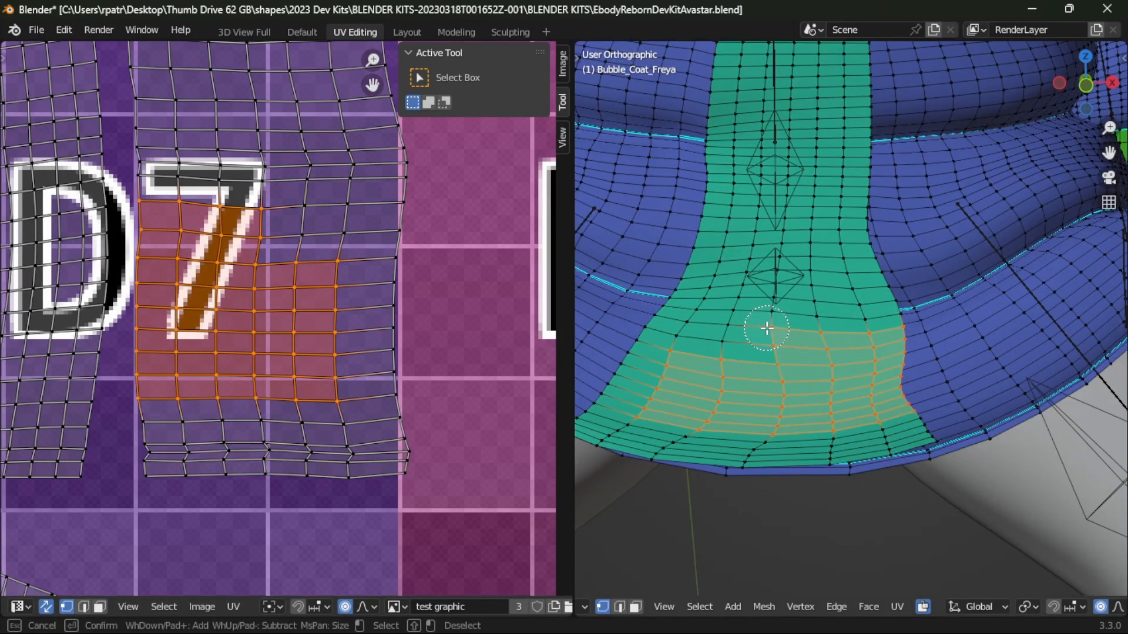
shift+drag(395, 264, 397, 254)
key(Escape)
- Deselect the lower end of the strip's outer UV column beside D7 and extend the two outer columns' selection upward
middle_drag(266, 335, 339, 340)
key(c)
shift+drag(212, 403, 211, 360)
drag(214, 176, 205, 74)
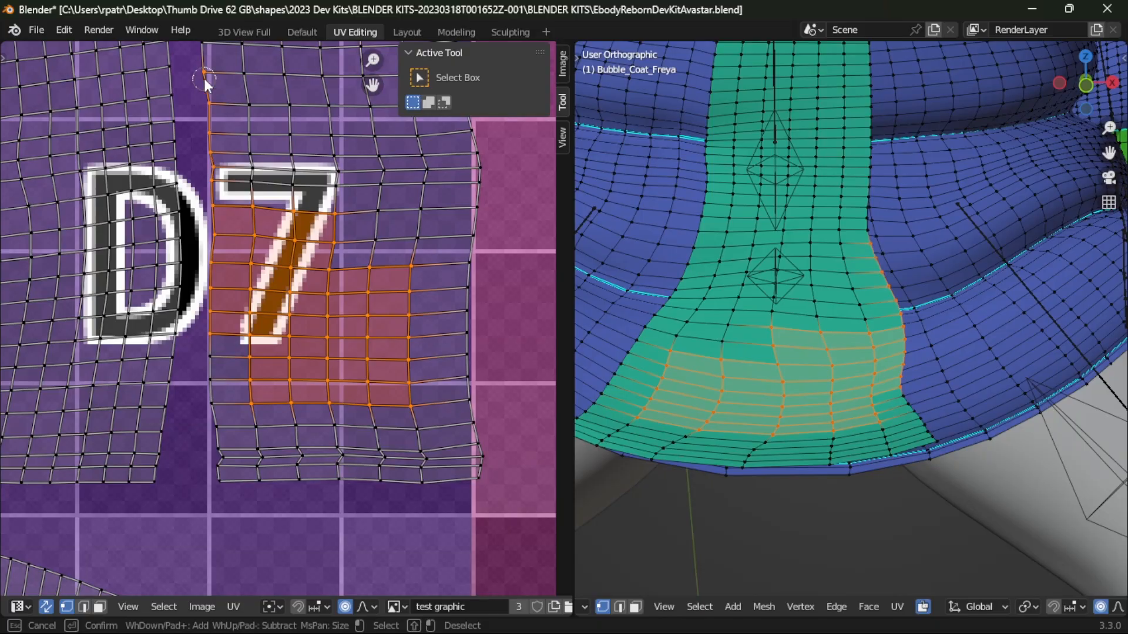
drag(252, 183, 244, 76)
key(Escape)
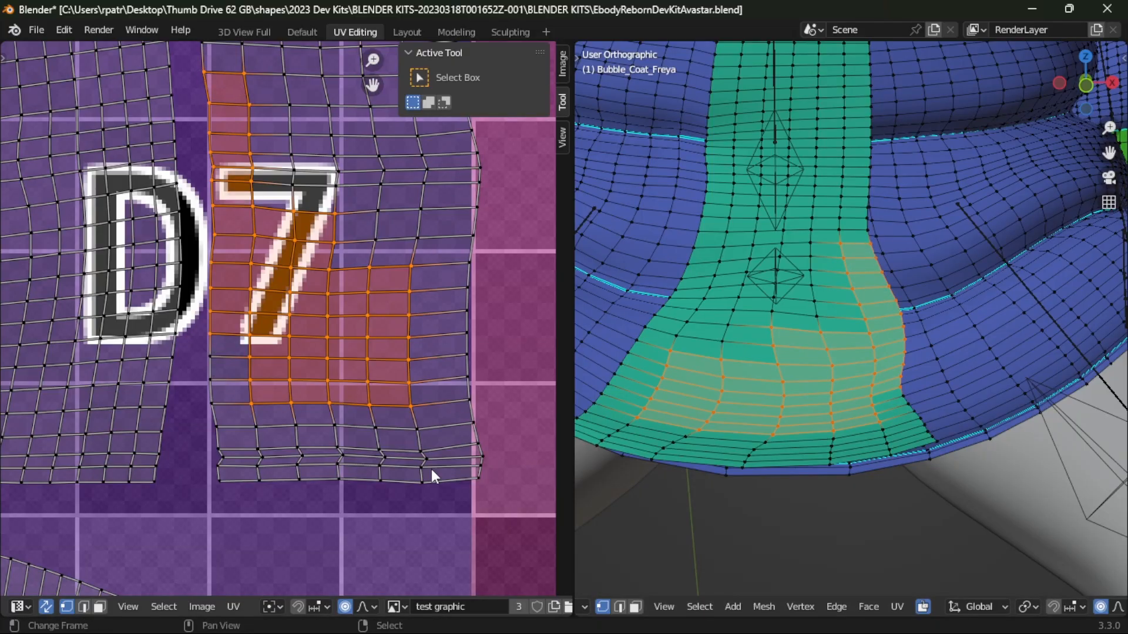
- Return to weight painting R_UPPER_LEG in the Layout workspace and blur the selected weights on the front centre strip
click(398, 30)
scroll(527, 383, up, 4)
mouse_move(506, 376)
middle_down()
mouse_move(523, 466)
mouse_move(526, 395)
mouse_move(517, 393)
middle_up()
scroll(517, 393, down, 2)
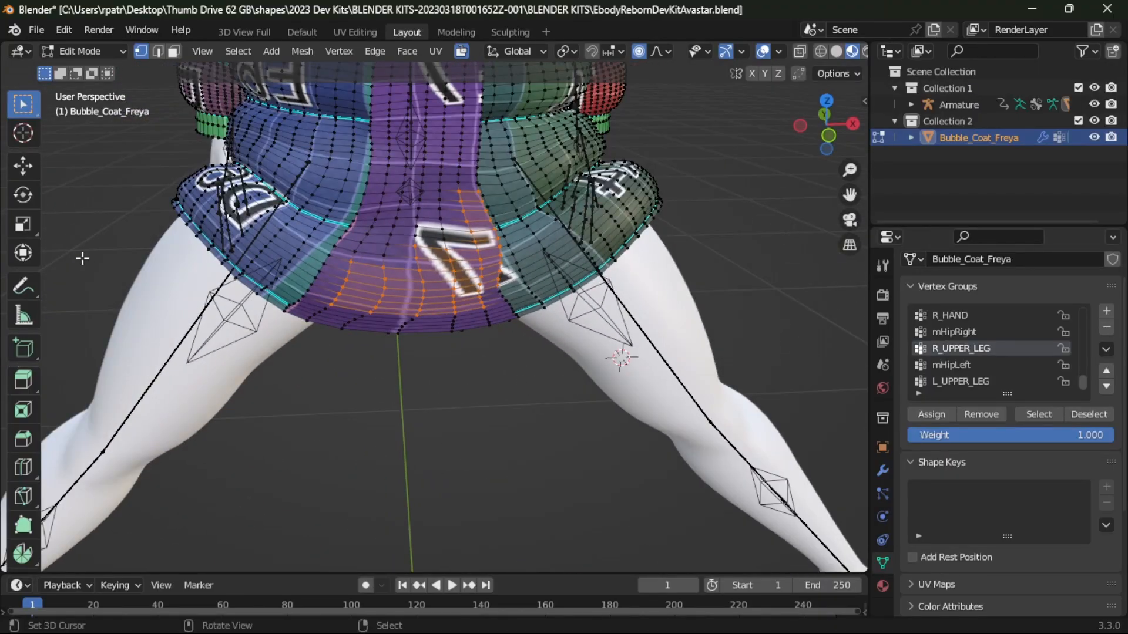
click(115, 52)
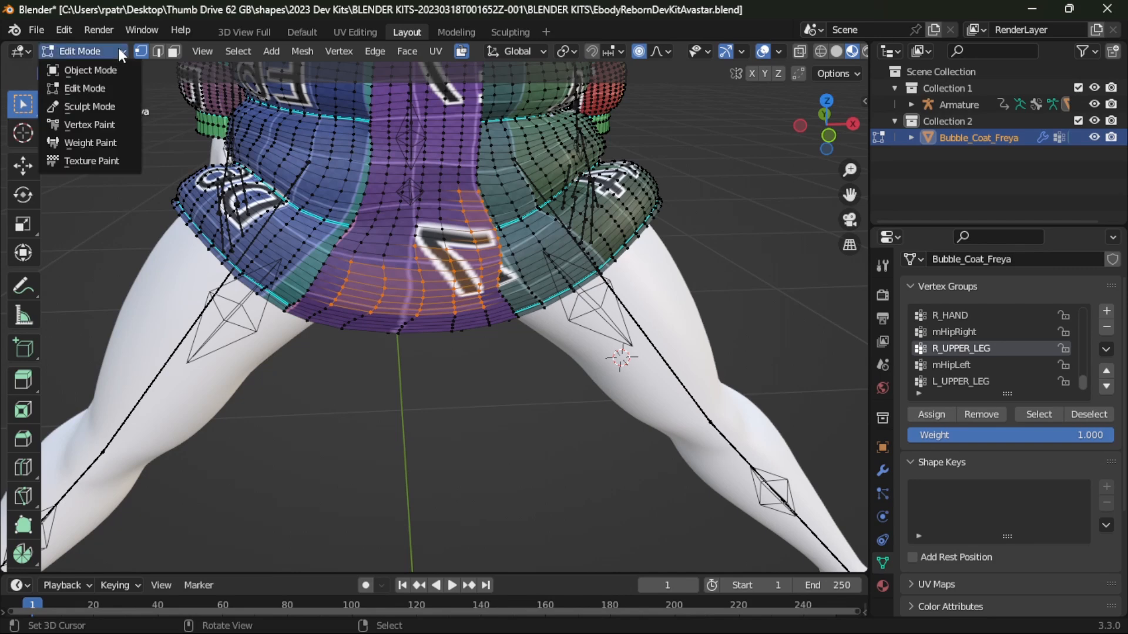
click(82, 134)
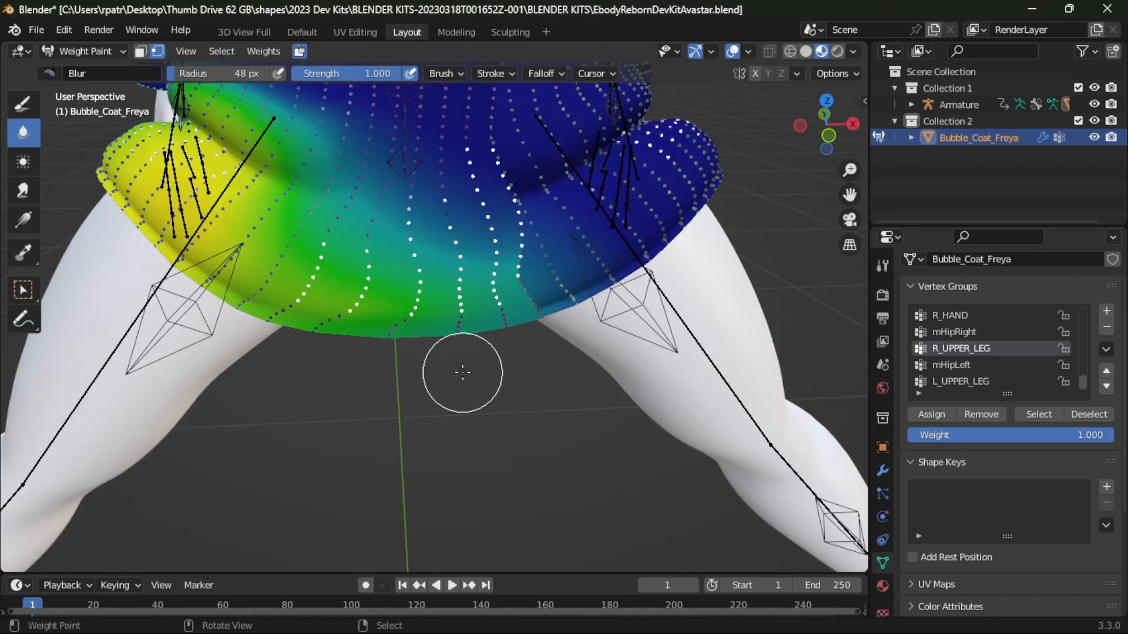
scroll(448, 371, up, 3)
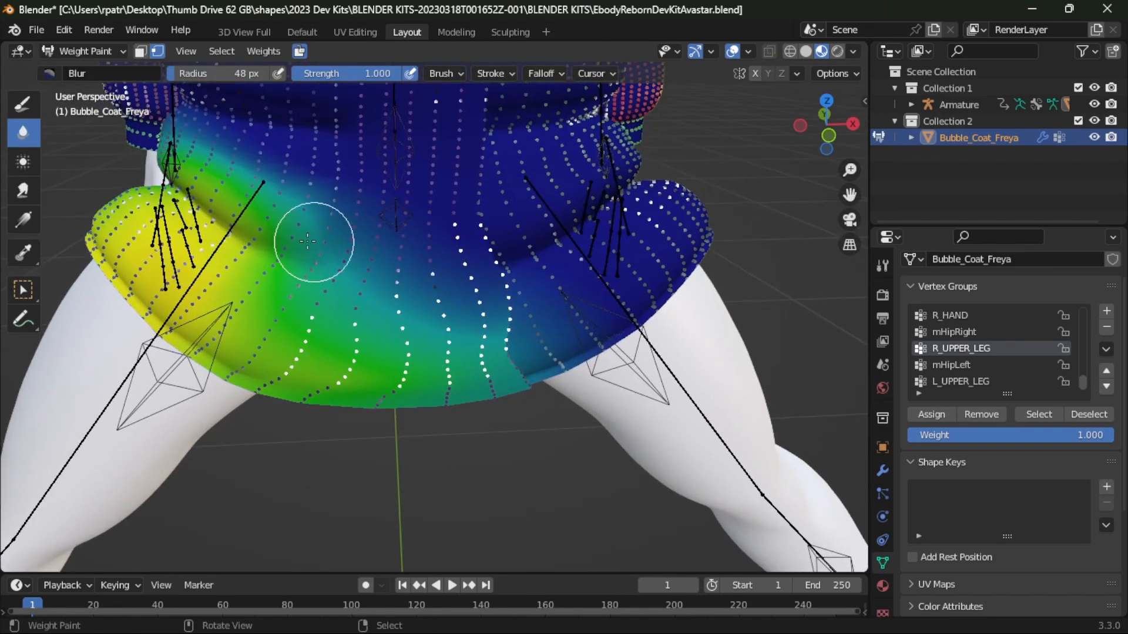
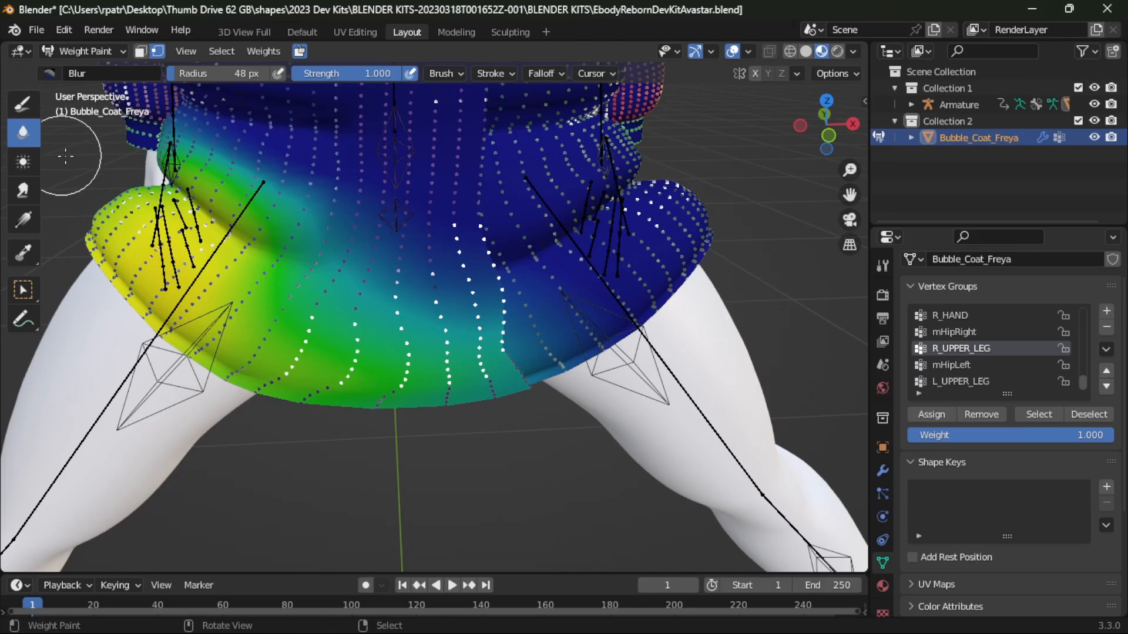
- Smear the selected R_UPPER_LEG weights upward along the centre strip near its seam with the darker side panel
click(24, 191)
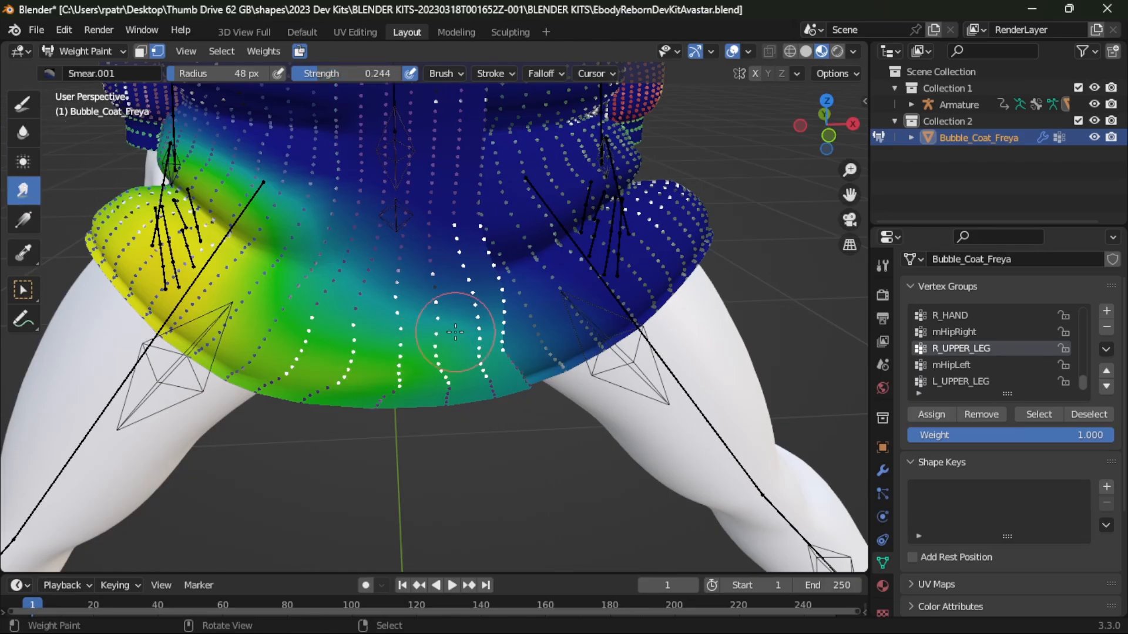
drag(455, 333, 451, 284)
click(23, 132)
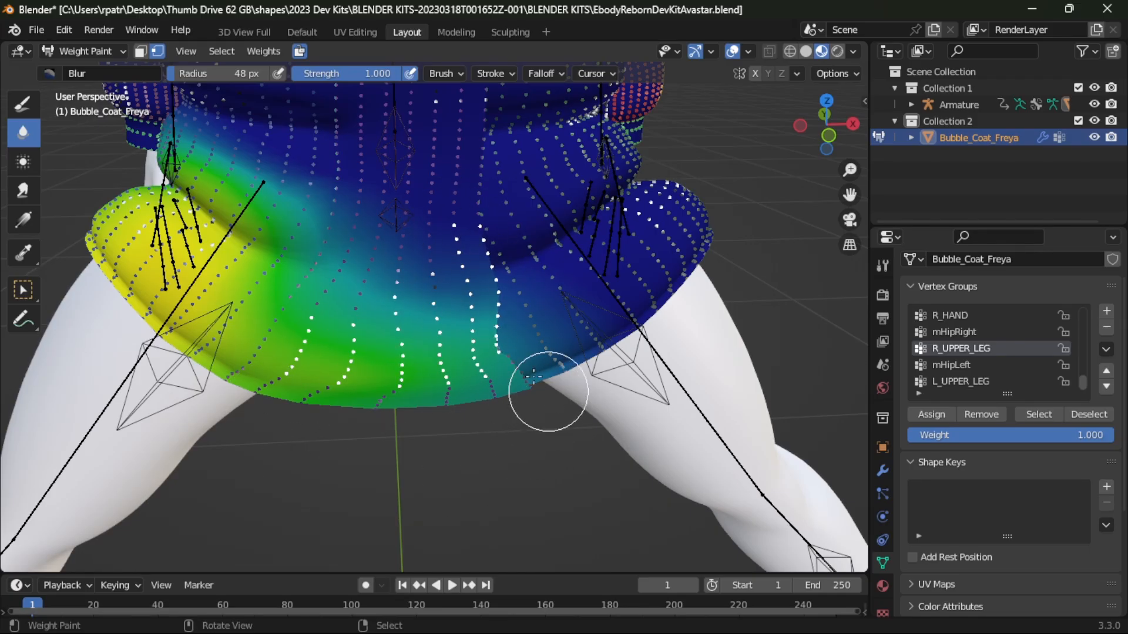
click(23, 104)
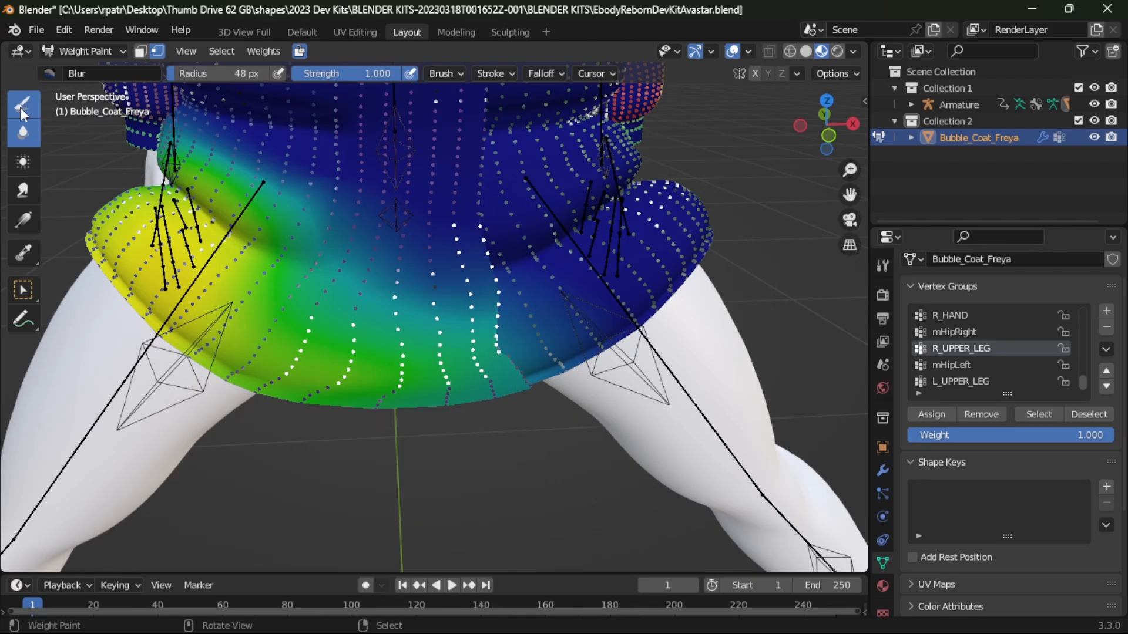
click(23, 190)
mouse_move(505, 349)
mouse_down()
mouse_move(517, 343)
mouse_move(499, 344)
mouse_move(470, 304)
mouse_up()
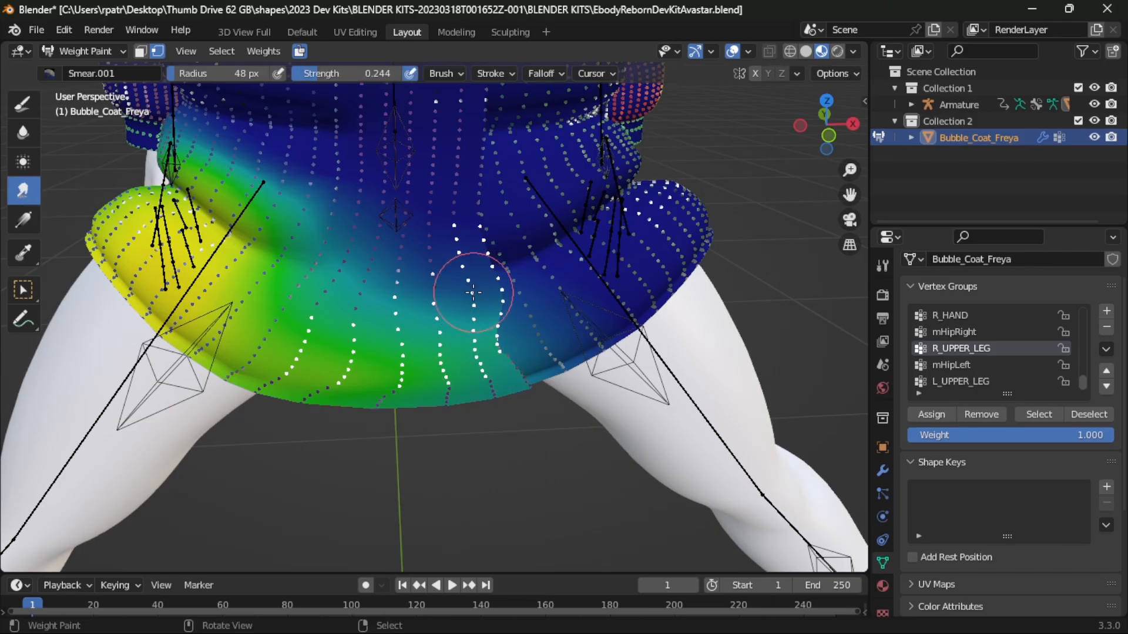
scroll(554, 352, up, 5)
mouse_move(656, 418)
mouse_down()
mouse_move(672, 383)
mouse_move(621, 375)
mouse_move(554, 320)
mouse_move(559, 433)
mouse_move(594, 522)
mouse_up()
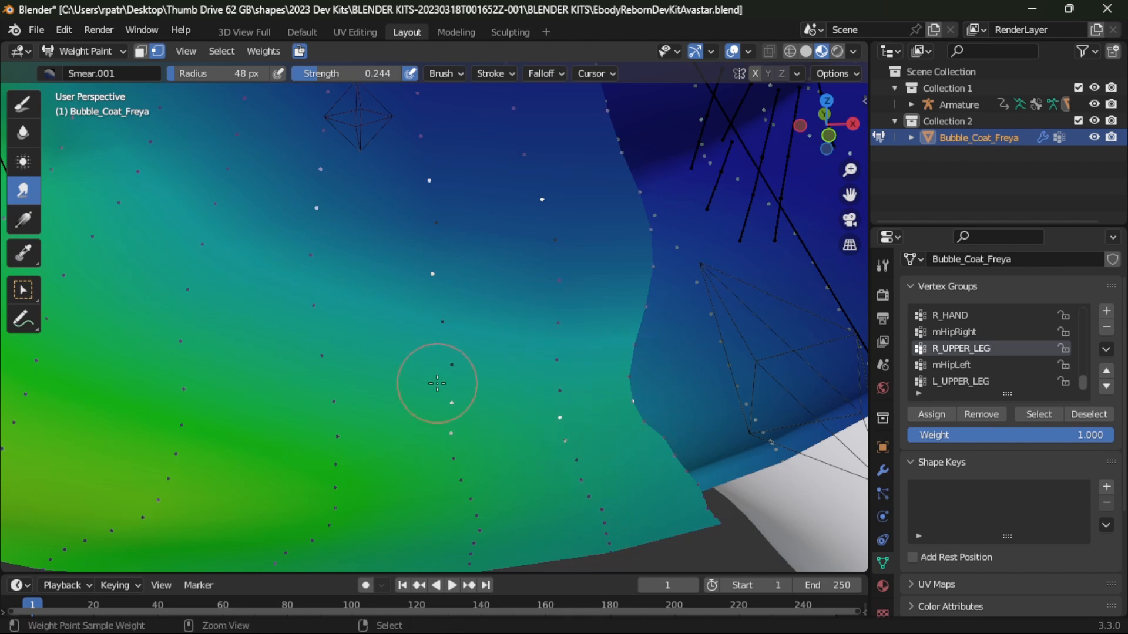
scroll(440, 381, down, 5)
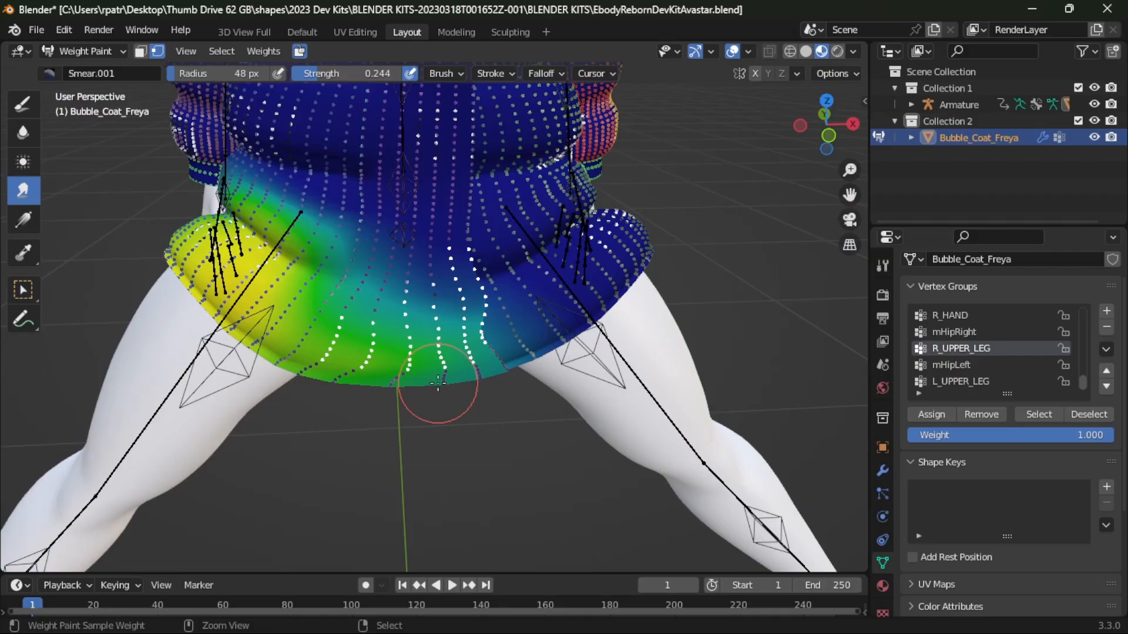
- Circle-deselect the inner vertex columns of the centre strip beside the seam, keeping the seam column selected
scroll(437, 383, up, 3)
key(c)
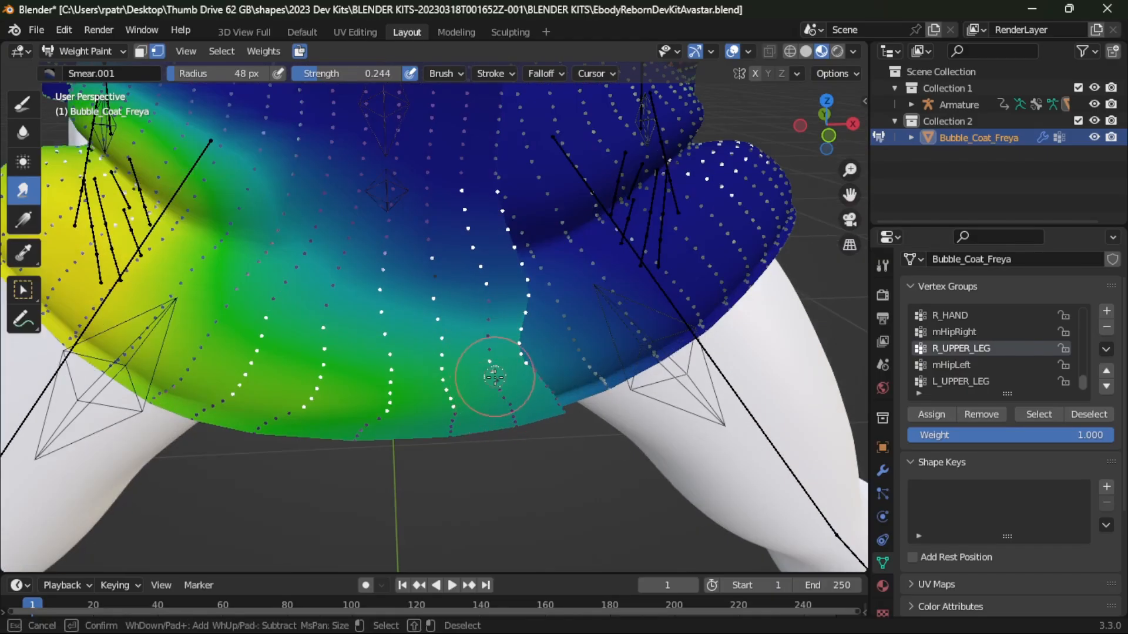
mouse_move(470, 270)
shift+mouse_down()
mouse_move(461, 239)
mouse_move(450, 259)
shift+mouse_up()
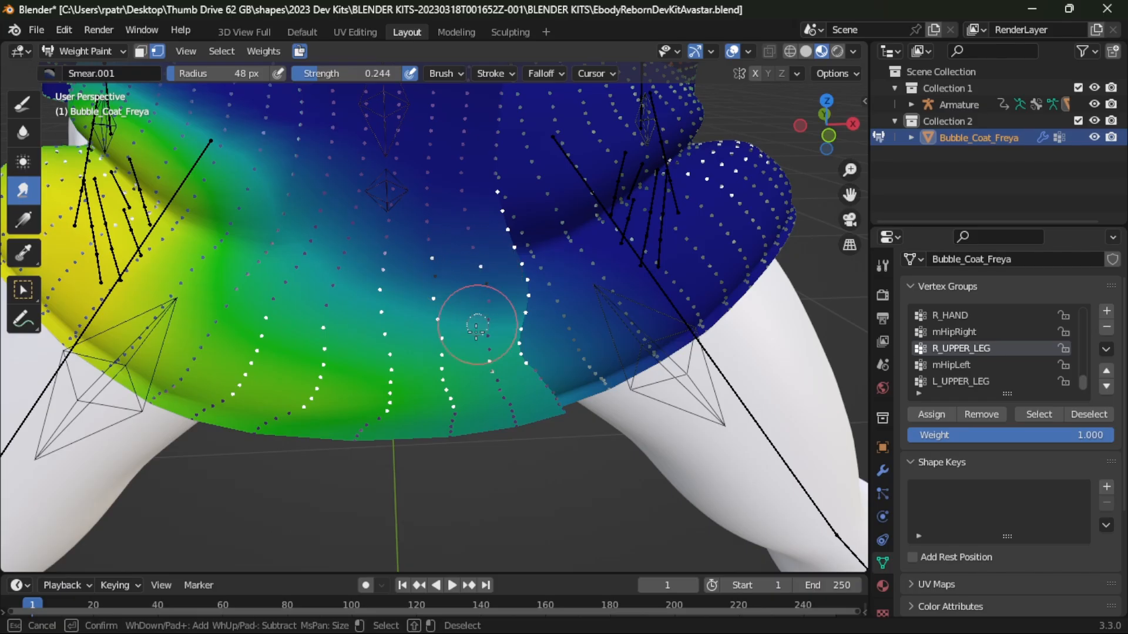
mouse_move(476, 327)
shift+mouse_down()
mouse_move(445, 421)
mouse_move(441, 253)
mouse_move(423, 288)
mouse_move(448, 413)
mouse_move(487, 267)
mouse_move(549, 251)
mouse_move(519, 267)
shift+mouse_up()
- Choose the Blur tool and examine the weight transition along the centre strip's seam
ctrl+middle_drag(519, 267, 486, 421)
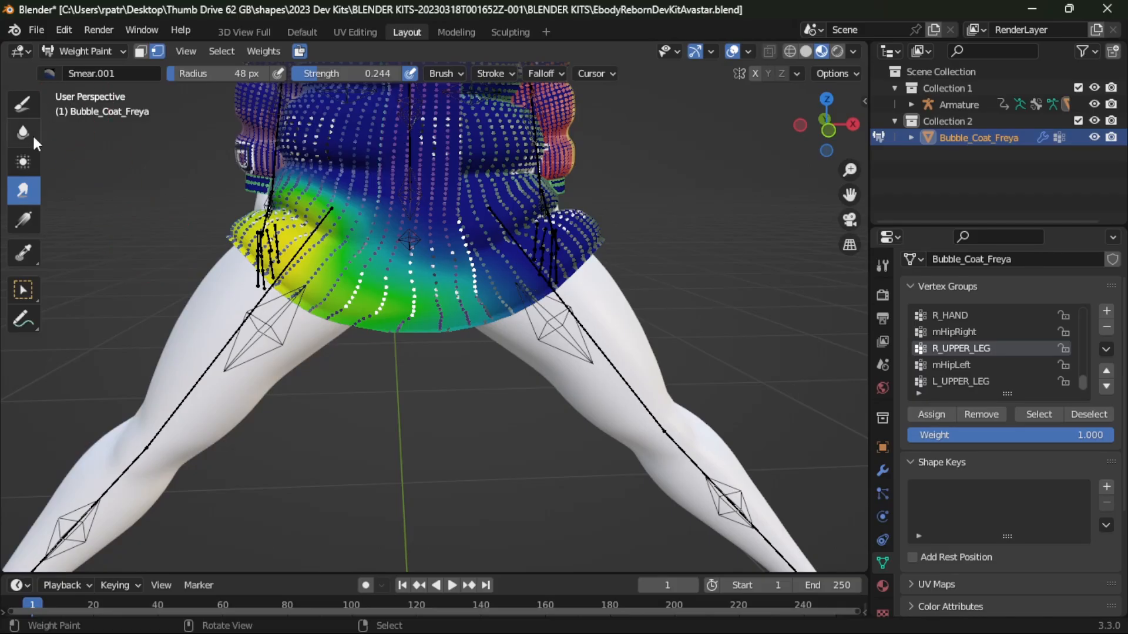
click(33, 134)
scroll(529, 406, up, 2)
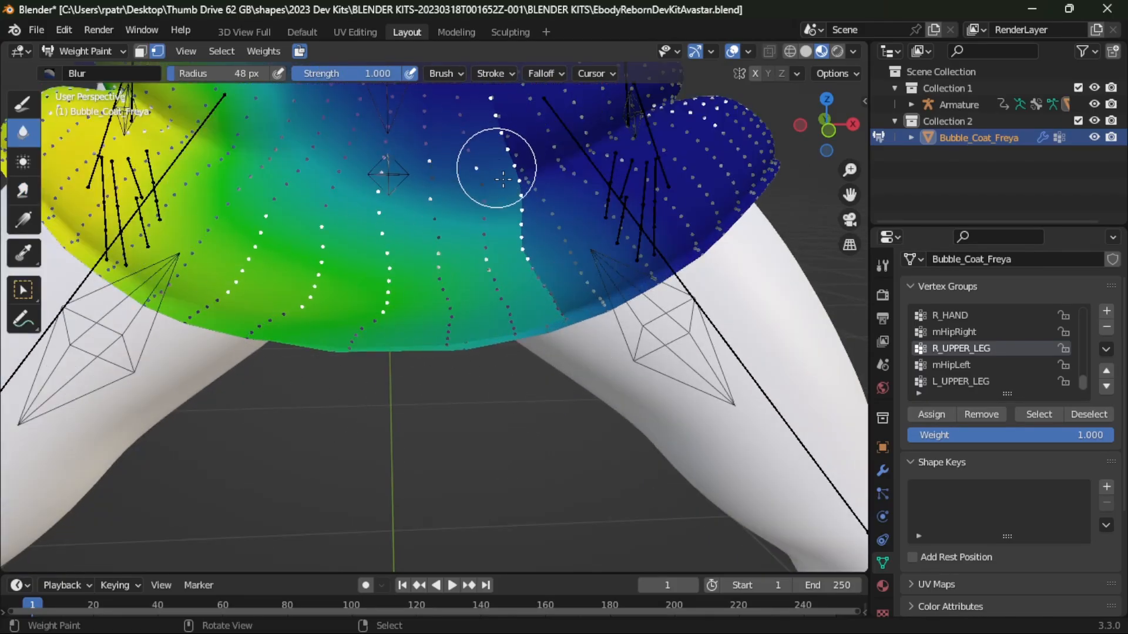
scroll(414, 479, down, 3)
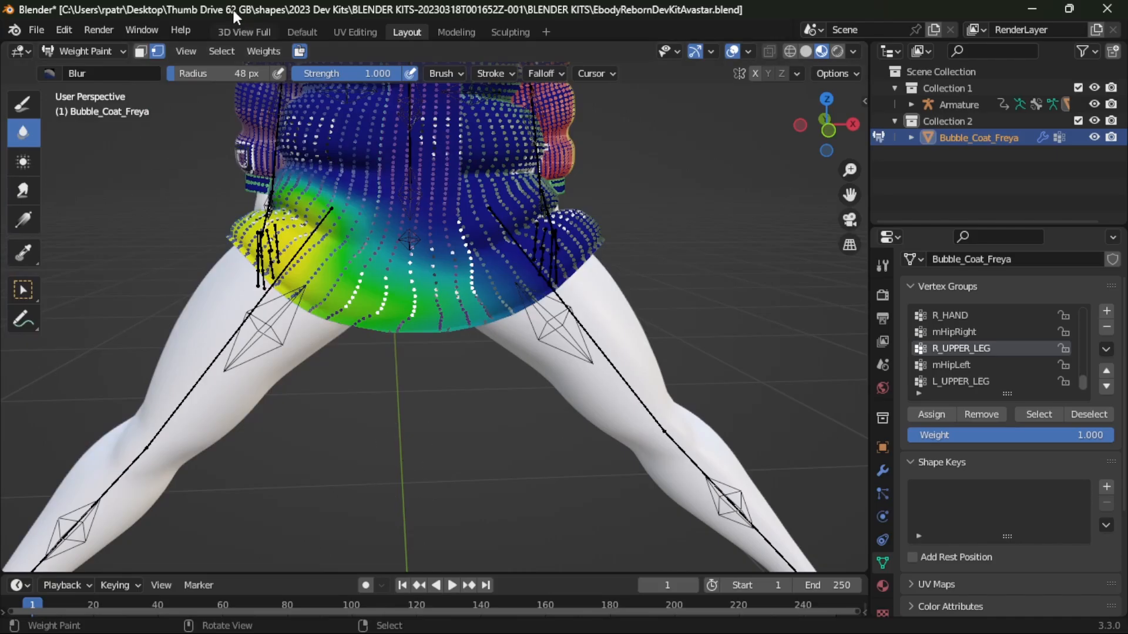
- Switch to Object Mode and examine the front hem's deformation and texture distortion from several distances and angles
click(105, 50)
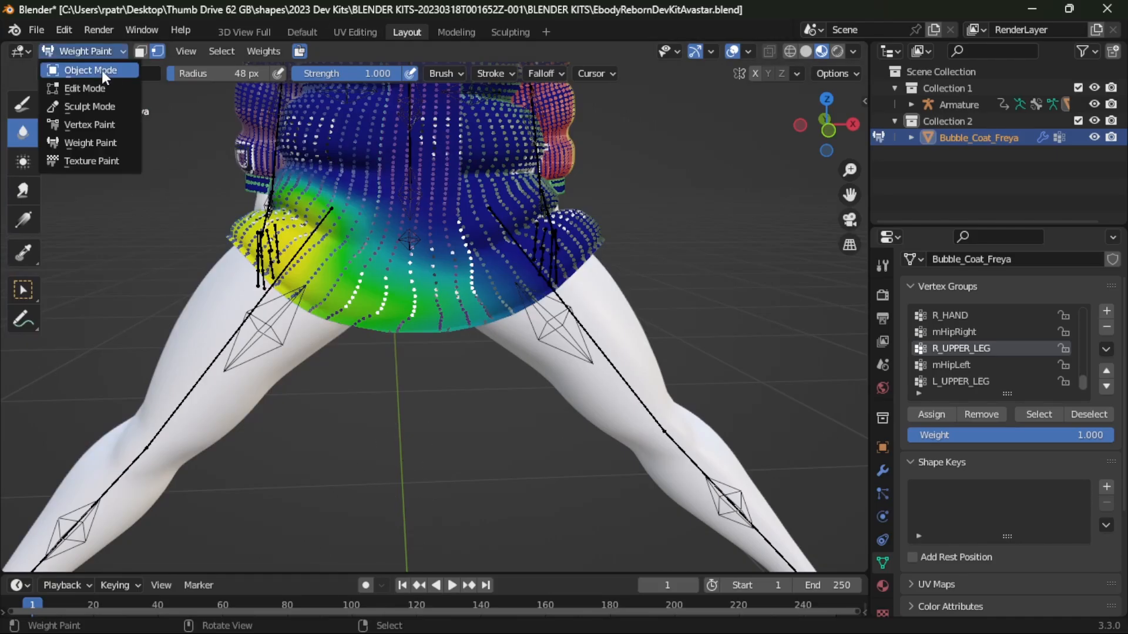
click(101, 69)
scroll(381, 374, down, 3)
scroll(505, 379, up, 4)
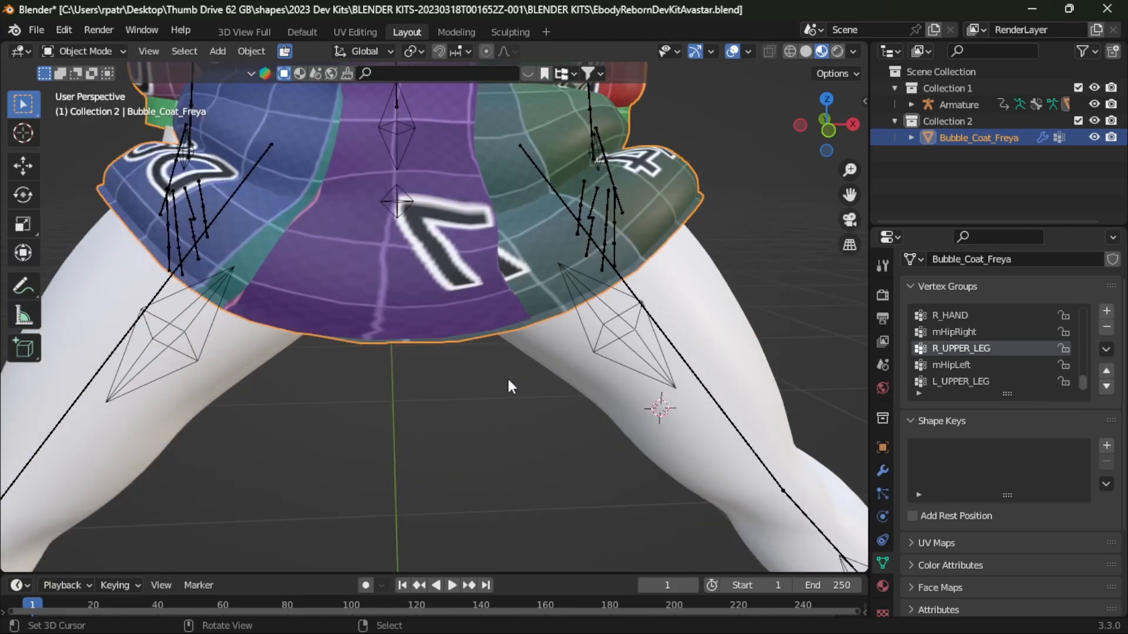
middle_drag(506, 376, 382, 373)
scroll(384, 358, down, 5)
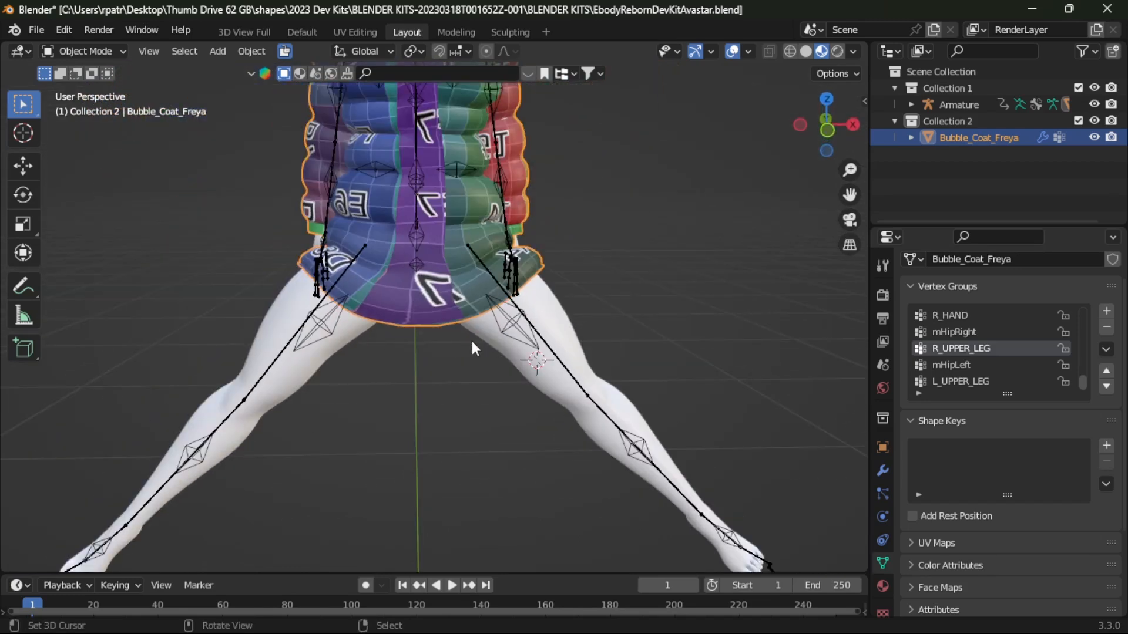
scroll(471, 345, down, 2)
scroll(473, 346, up, 3)
scroll(473, 347, up, 2)
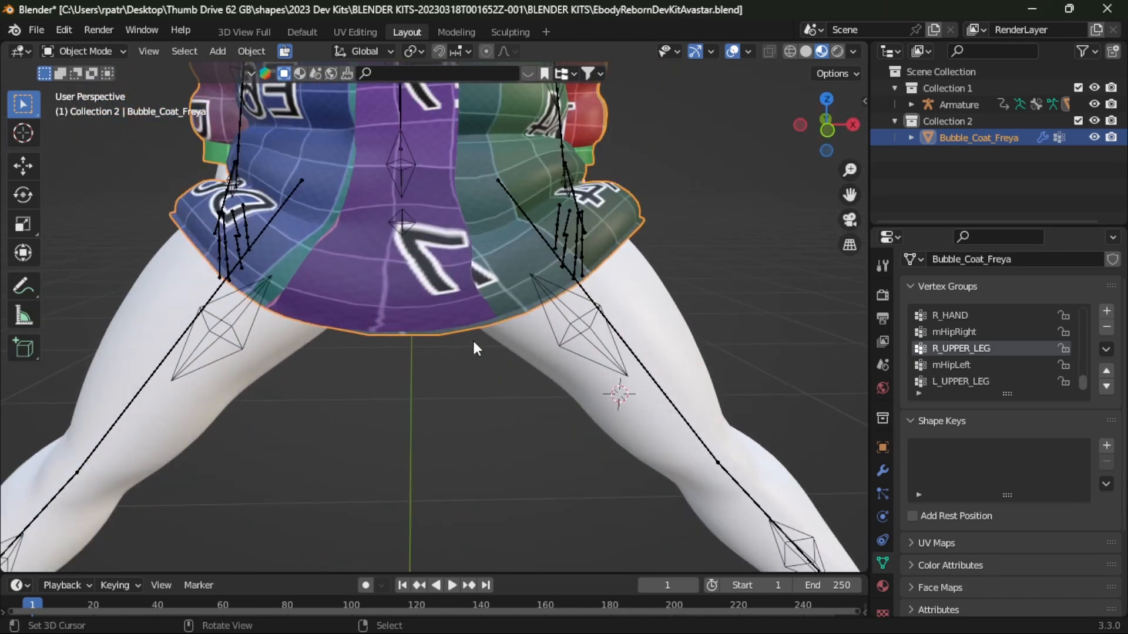
scroll(474, 346, down, 2)
middle_drag(474, 345, 494, 336)
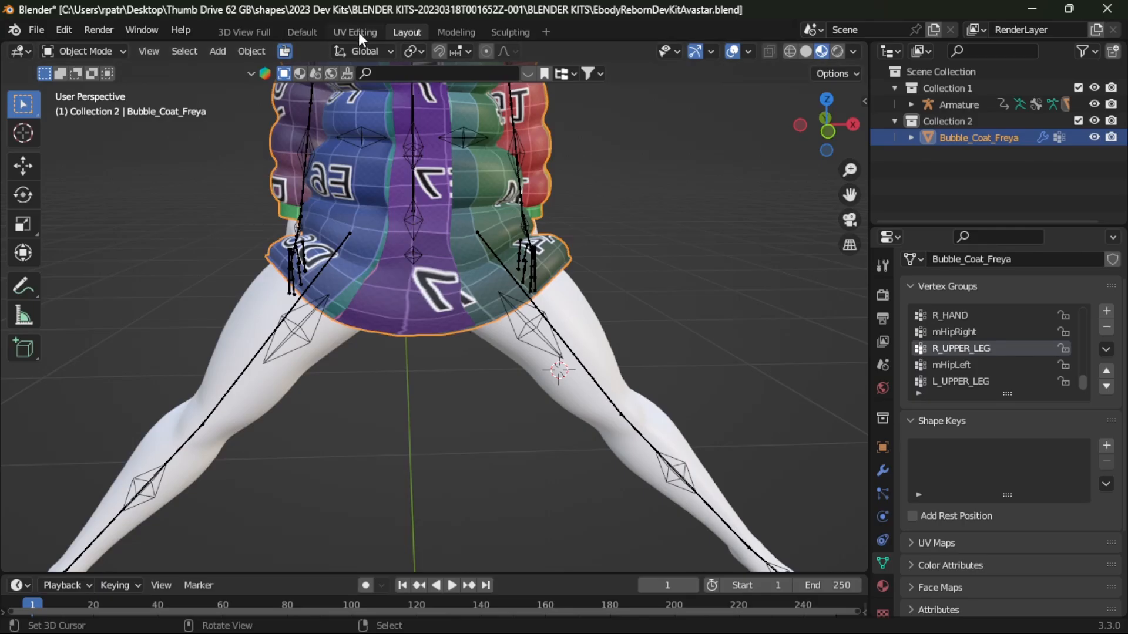
- In the UV Editing workspace, replace the selection with the lower block of the centre strip's UV vertices near the D7 tile
key(Tab)
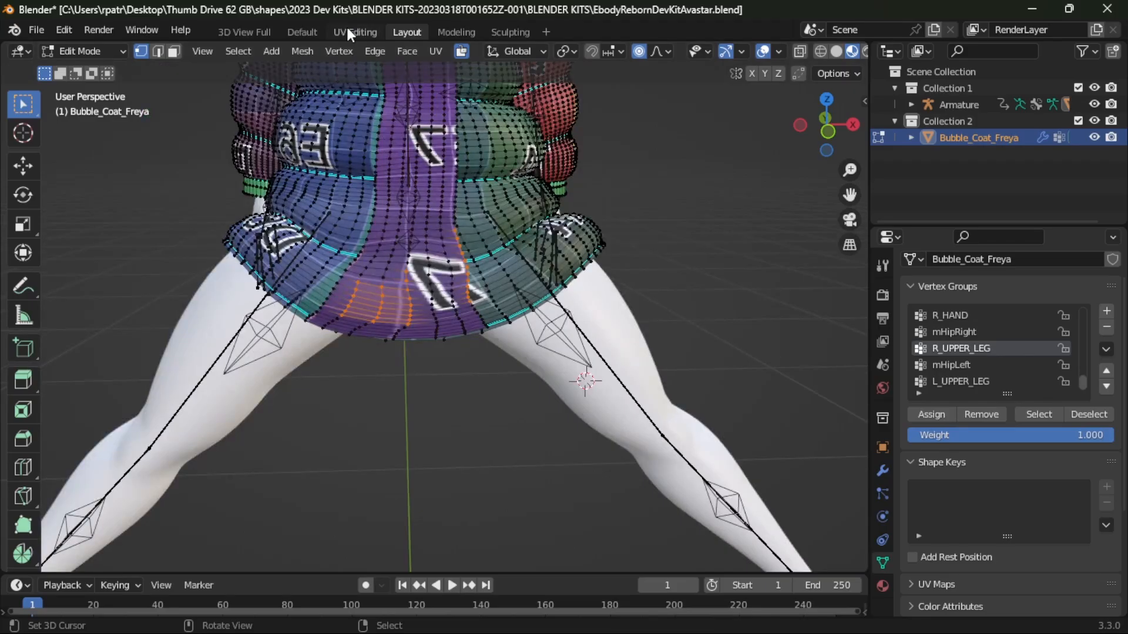
click(354, 32)
scroll(339, 429, down, 4)
key(a)
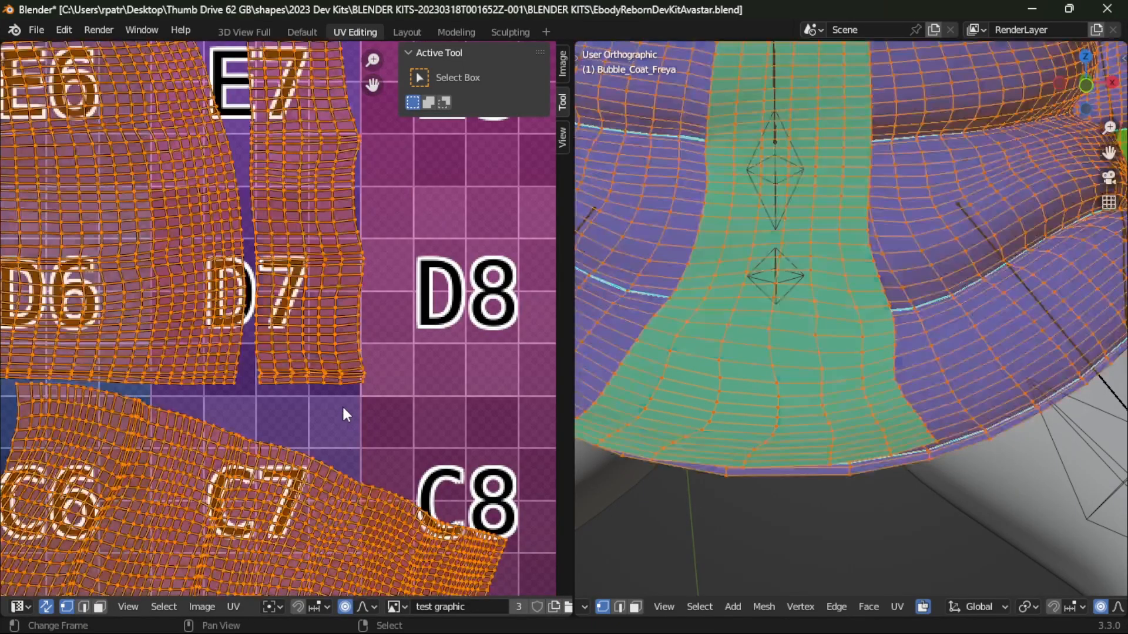
key(alt+a)
key(c)
mouse_move(264, 291)
mouse_down()
mouse_move(357, 291)
mouse_move(364, 379)
mouse_move(270, 380)
mouse_move(256, 323)
mouse_move(294, 303)
mouse_move(287, 372)
mouse_move(297, 309)
mouse_move(322, 308)
mouse_move(327, 370)
mouse_move(336, 306)
mouse_up()
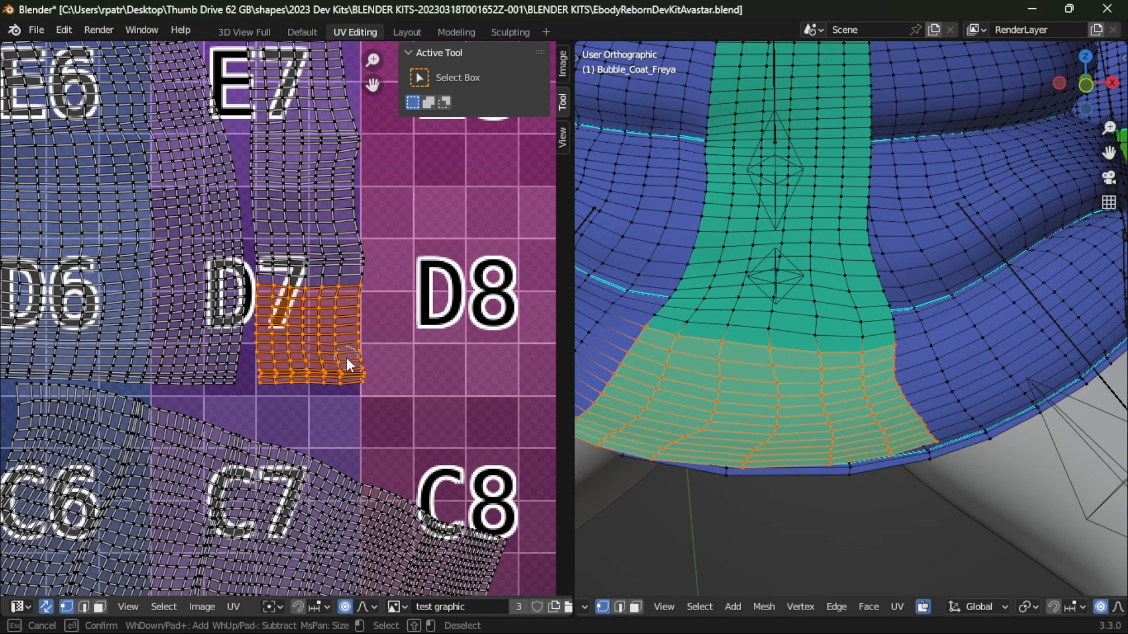
key(Escape)
- Circle-deselect the bottom hem row and both outer vertex columns of the selected centre-strip block
scroll(370, 404, up, 3)
key(c)
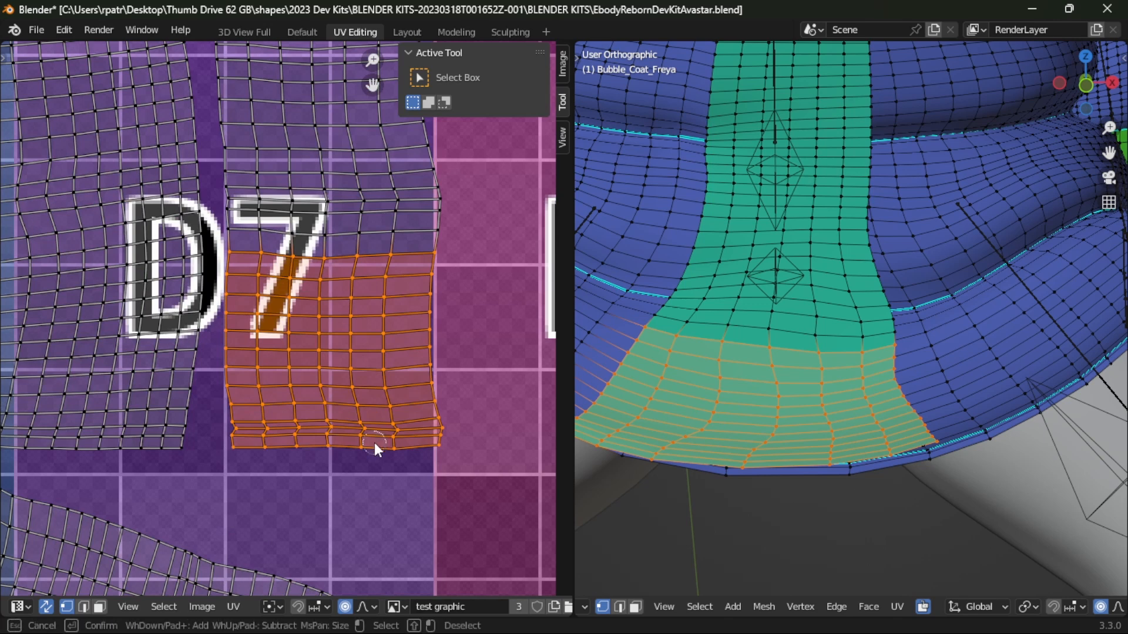
shift+drag(436, 453, 312, 454)
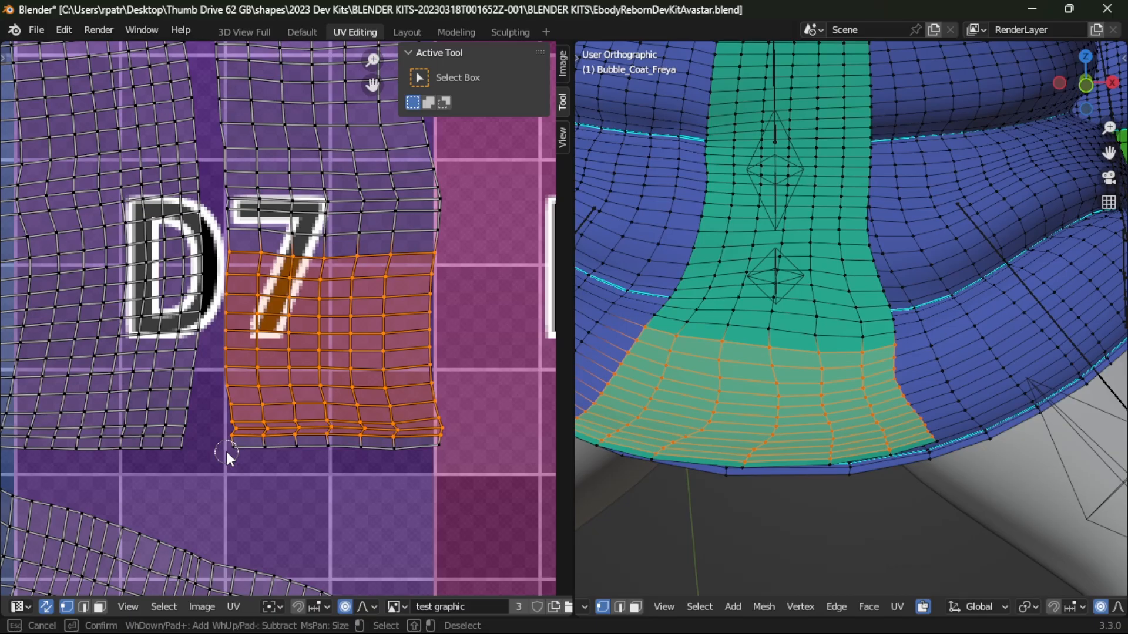
shift+drag(227, 449, 222, 246)
shift+drag(432, 245, 447, 459)
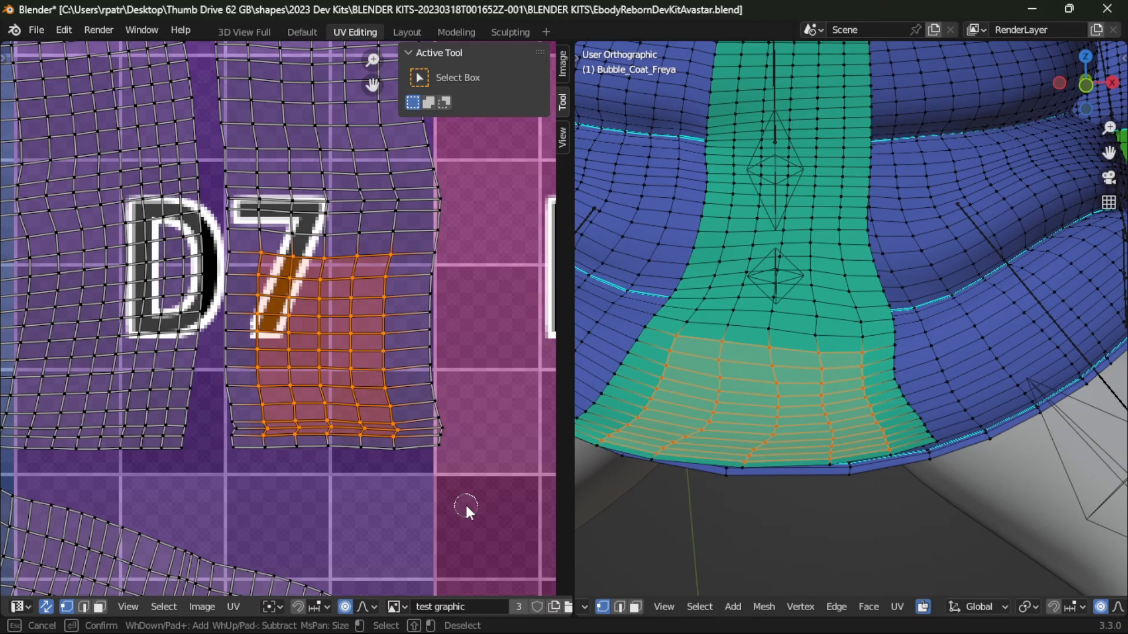
key(Escape)
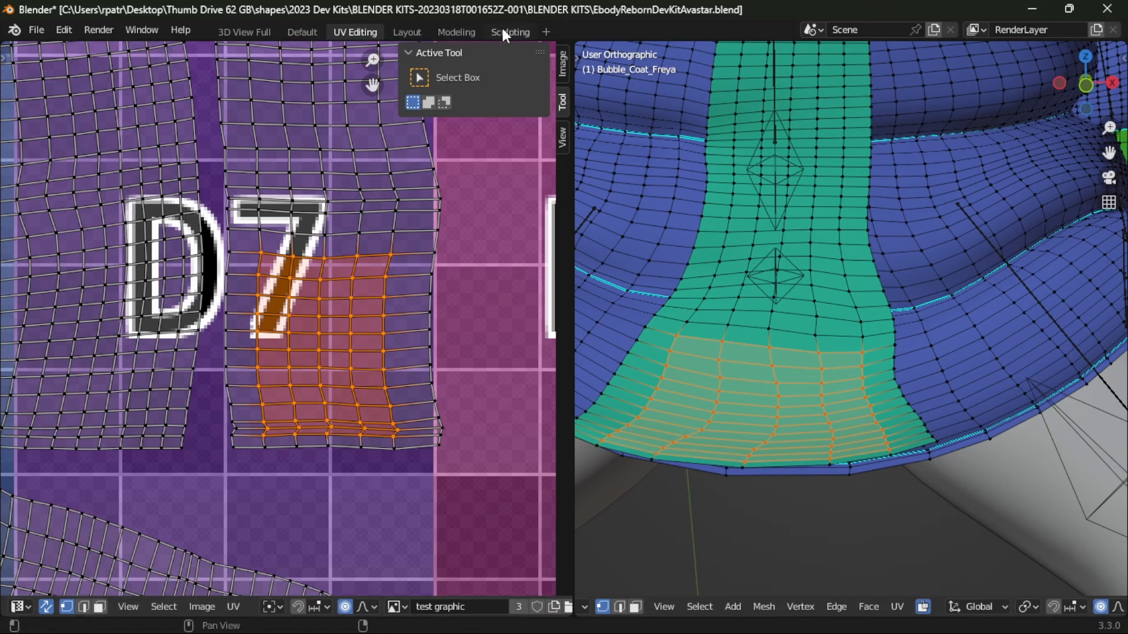
- In Weight Paint mode, smooth the selected vertices' R_UPPER_LEG weights with factor 0.500 and 200 iterations
click(408, 32)
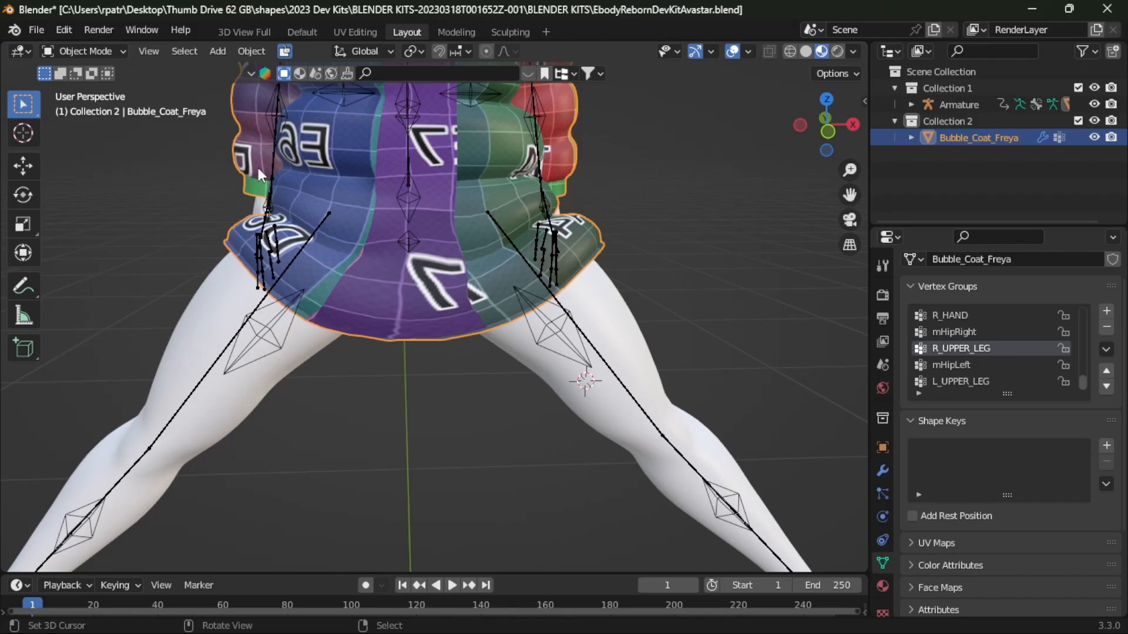
click(83, 51)
click(94, 144)
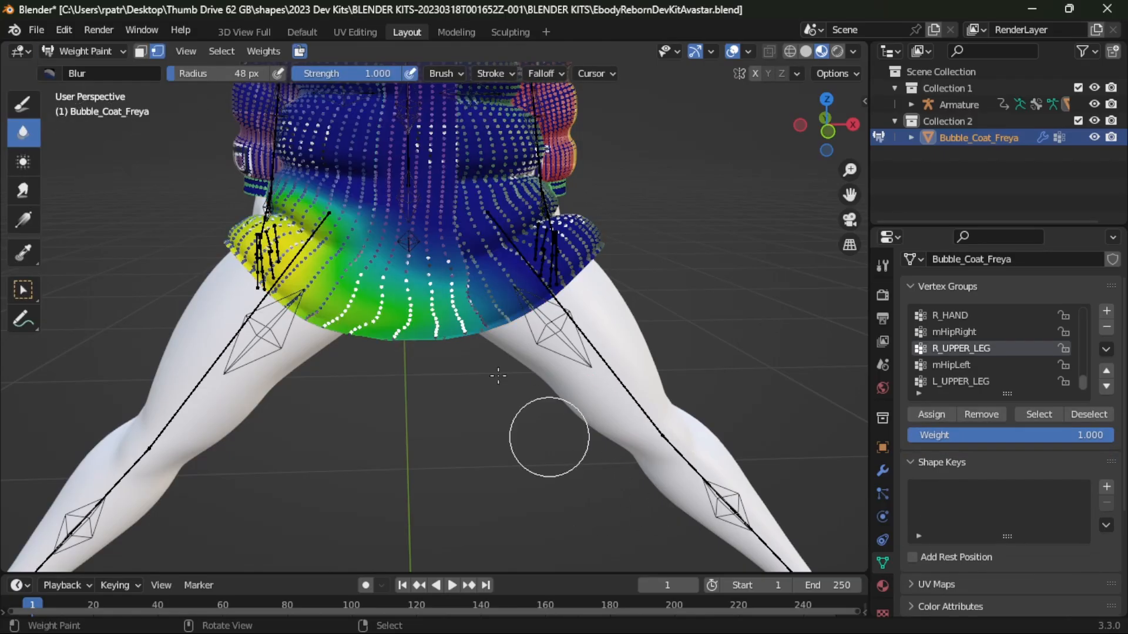
click(259, 51)
click(293, 240)
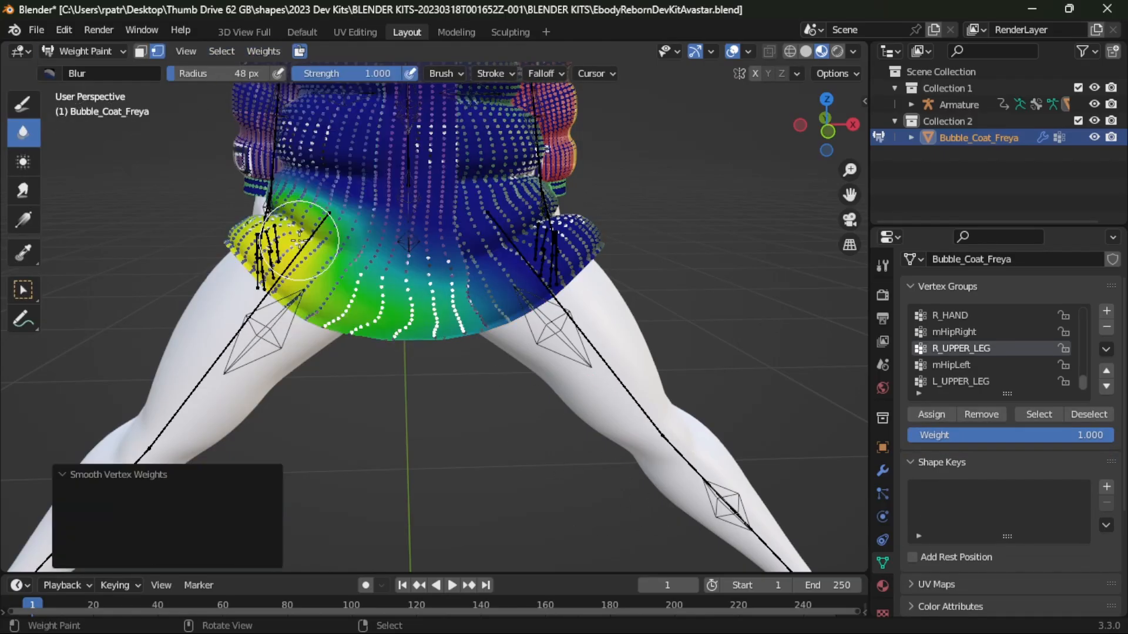
click(117, 542)
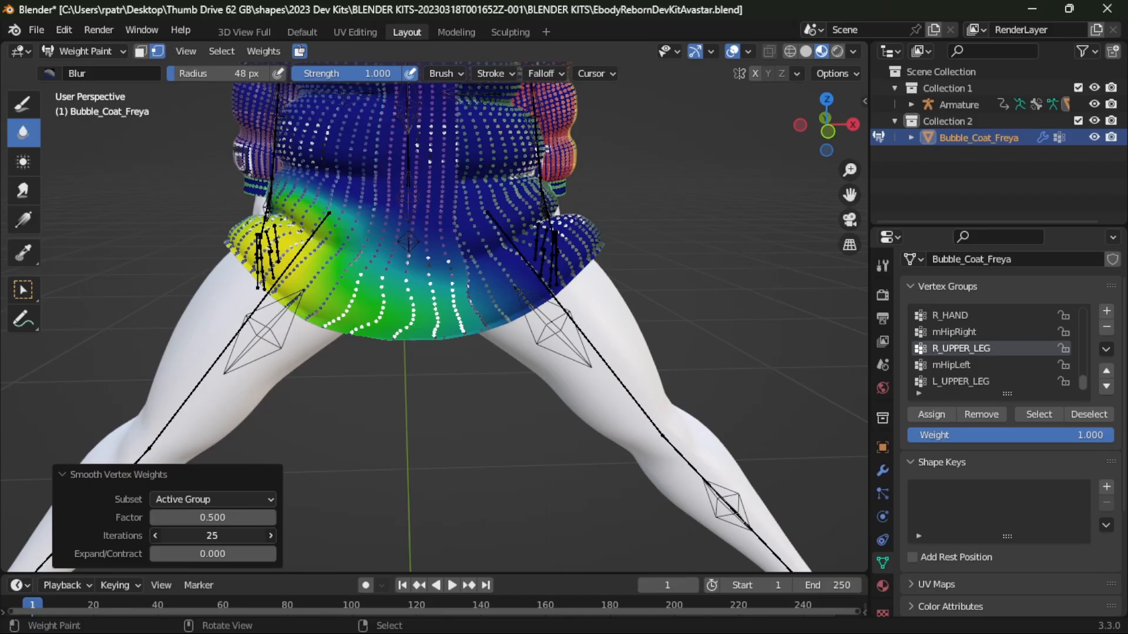
drag(212, 535, 259, 535)
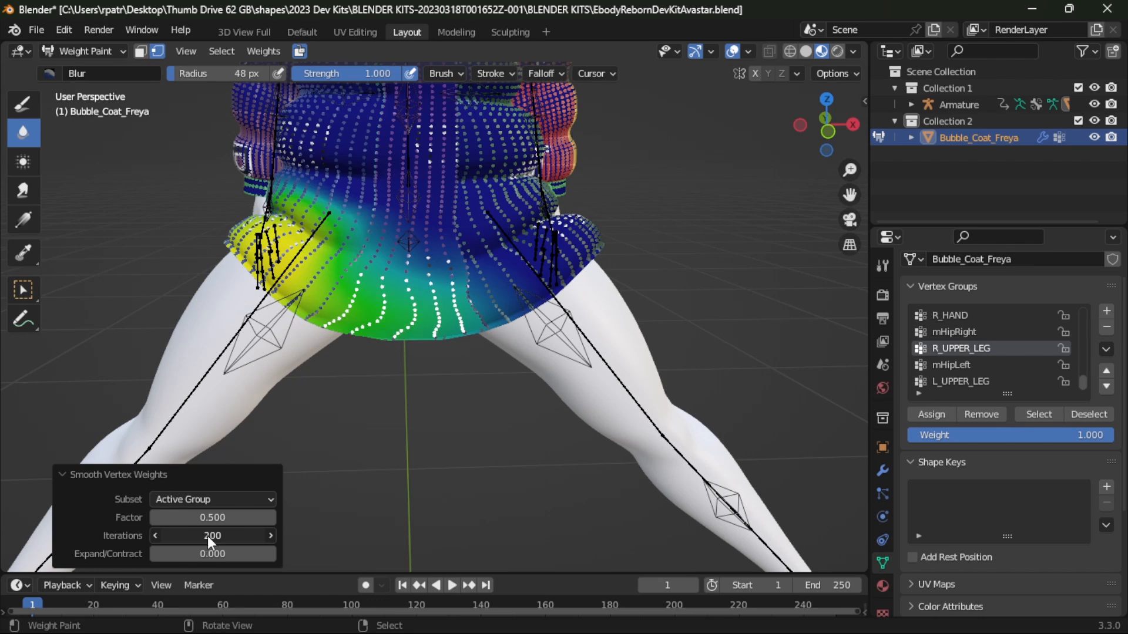
- Smooth the selected vertices' L_UPPER_LEG weights with factor 0.500 and 200 iterations
click(963, 381)
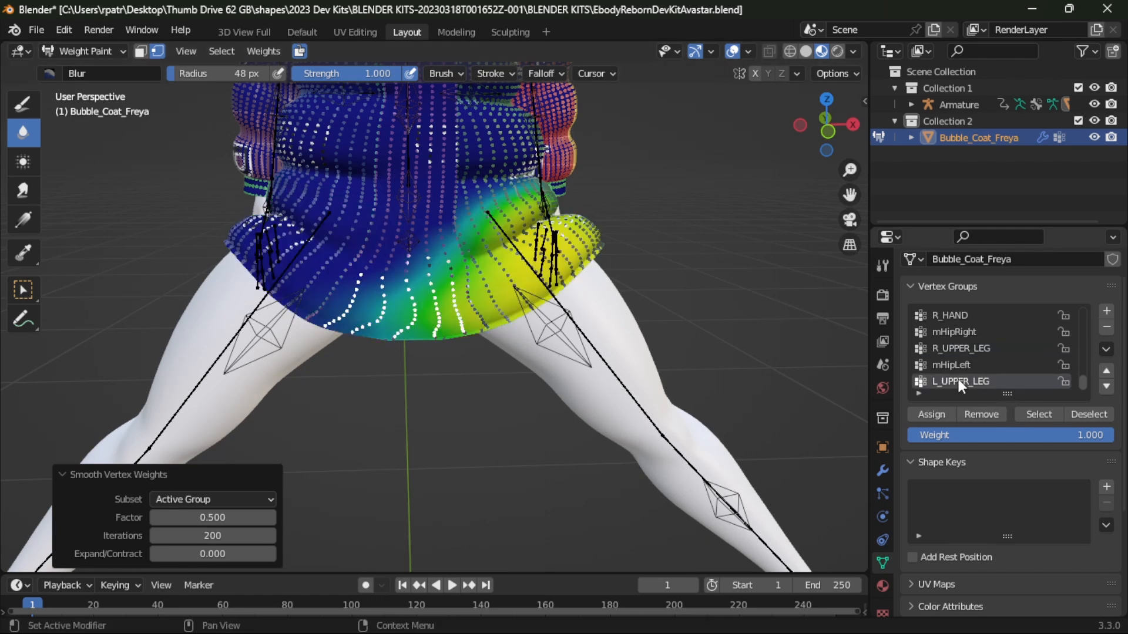
click(262, 51)
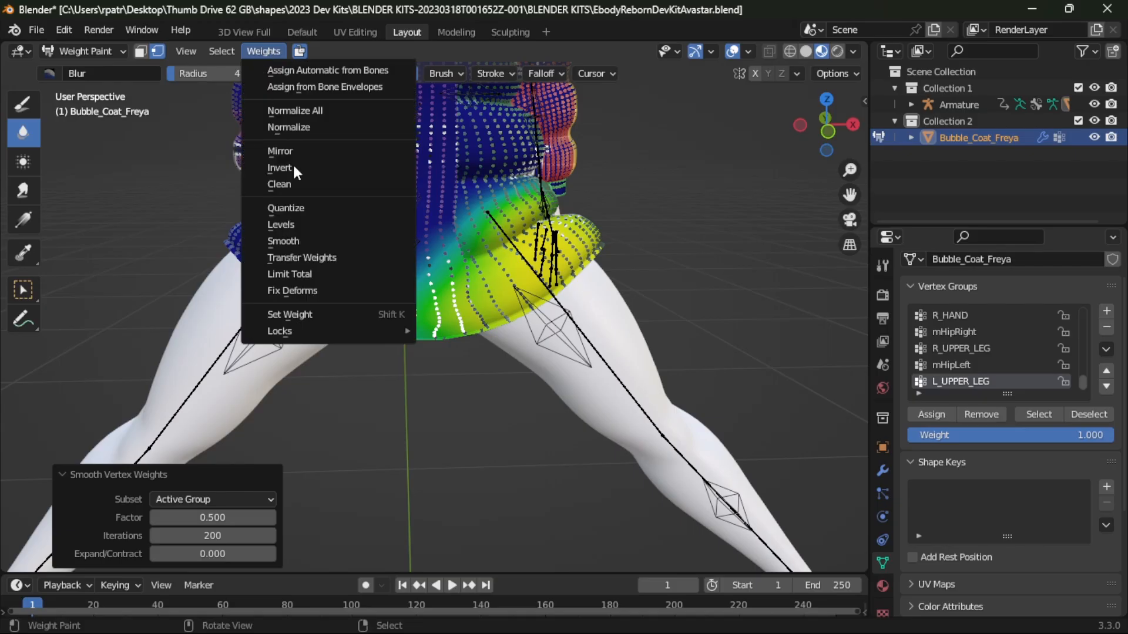
click(295, 241)
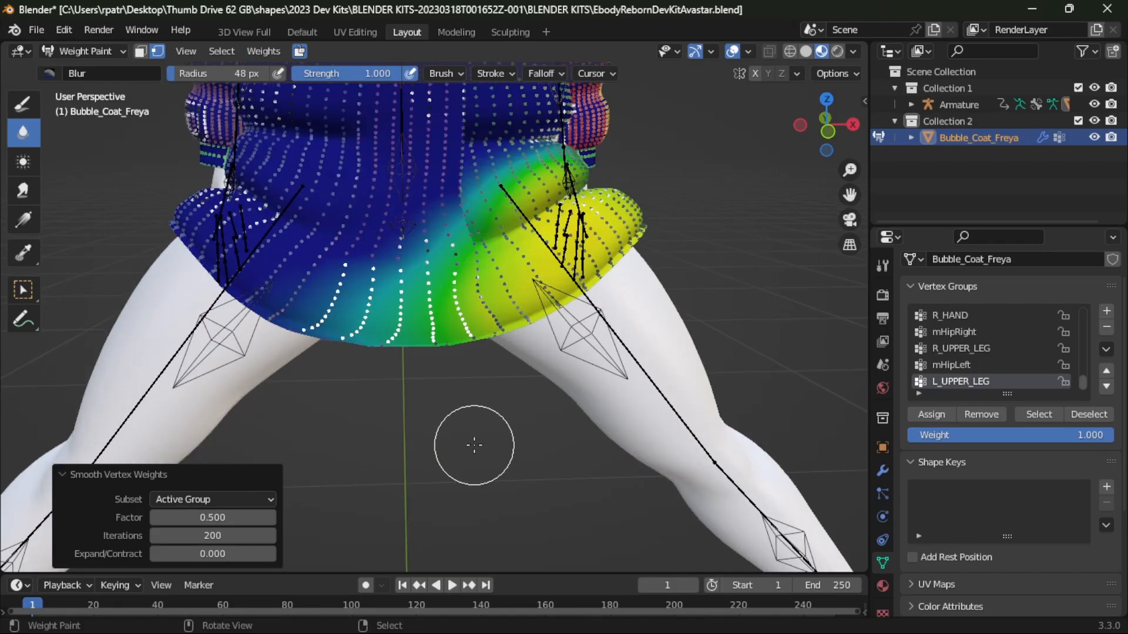
scroll(475, 445, up, 3)
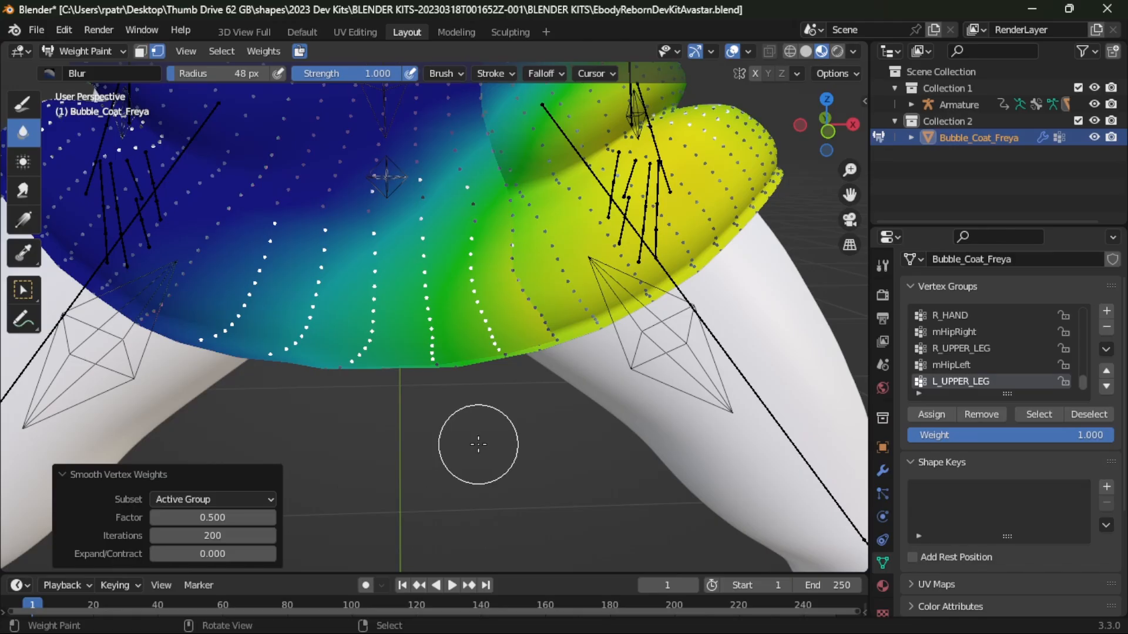
scroll(481, 440, down, 4)
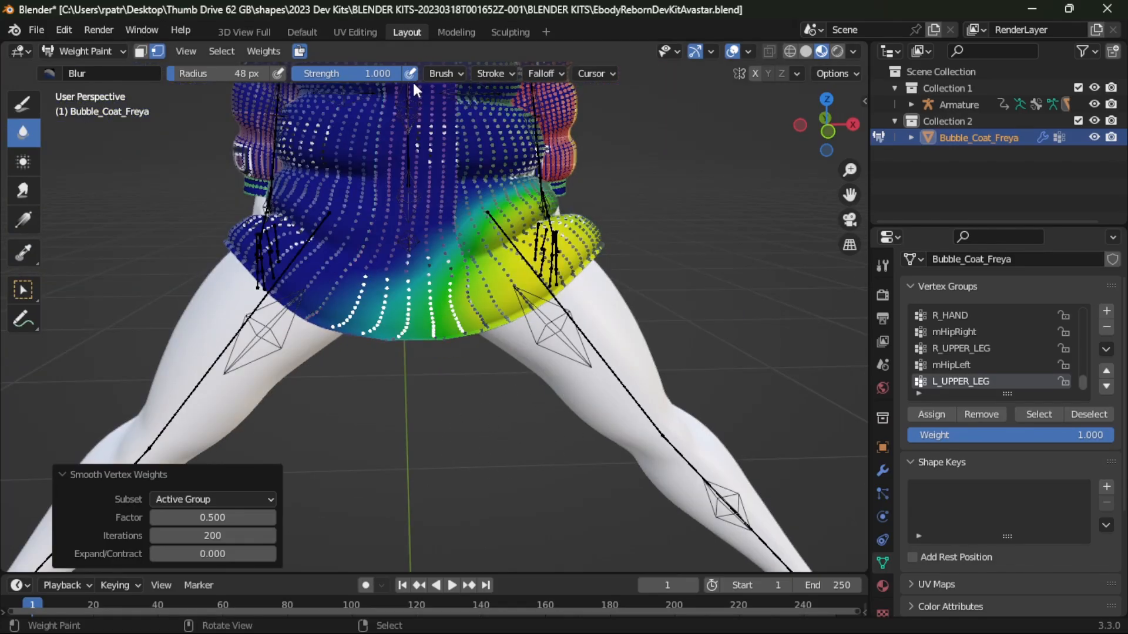
- Switch to Object Mode and examine the texture distortion at the middle of the front hem
click(82, 50)
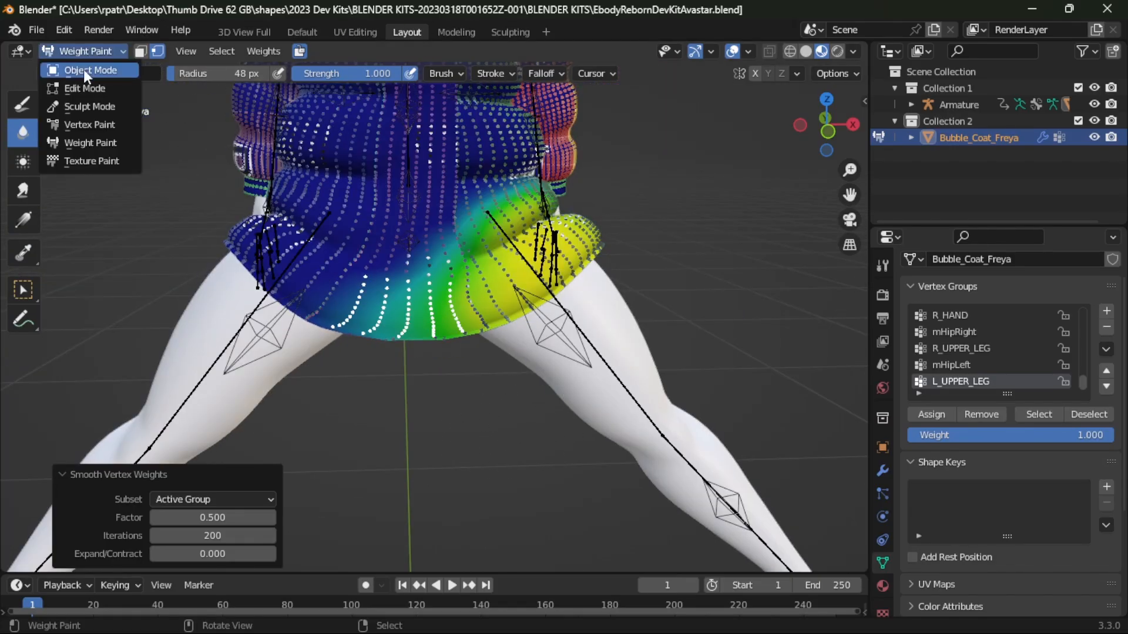
click(83, 69)
mouse_move(304, 421)
middle_down()
mouse_move(282, 415)
mouse_move(340, 417)
mouse_move(311, 427)
mouse_move(334, 415)
mouse_move(315, 407)
middle_up()
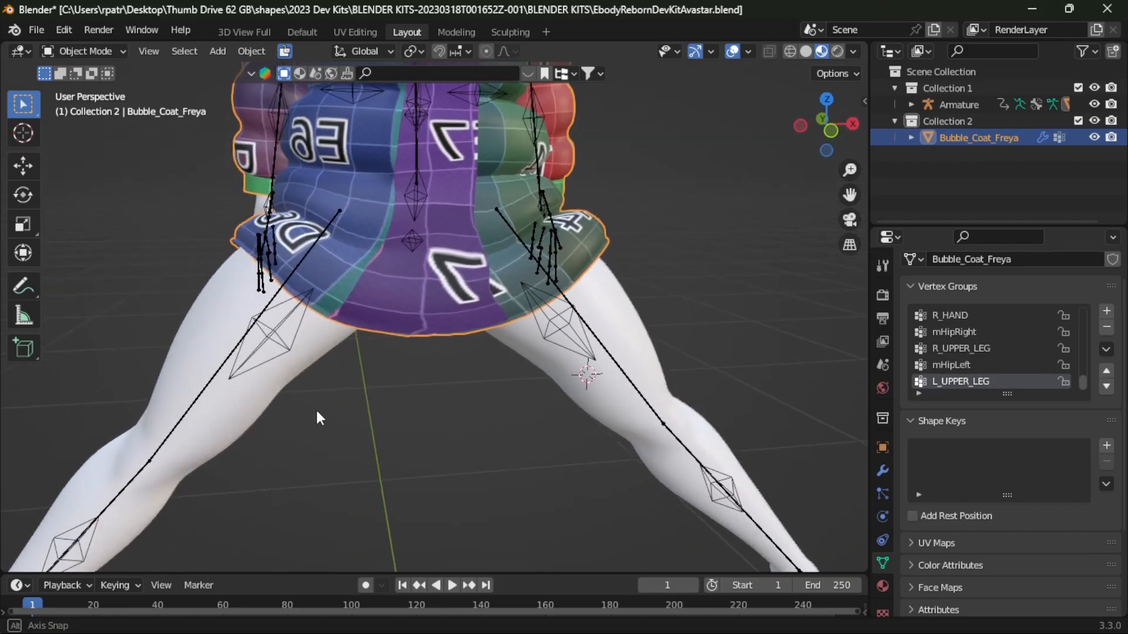
scroll(420, 407, up, 4)
scroll(419, 407, up, 3)
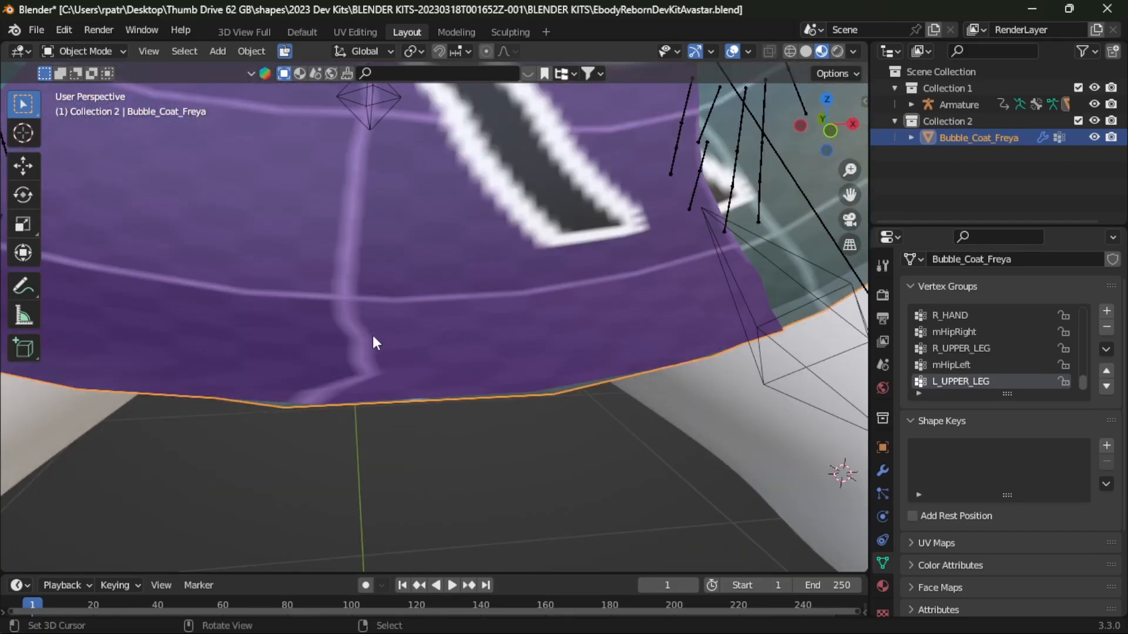
scroll(340, 369, down, 6)
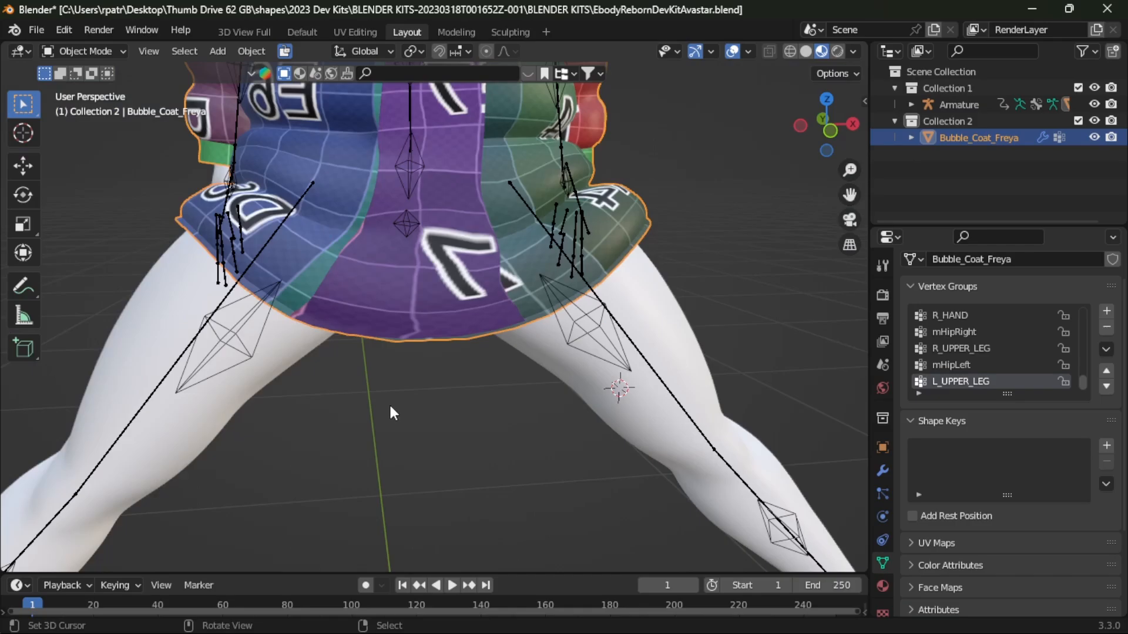
- In Edit Mode, clear the selection and circle-select the centre strip's distorted middle vertex column from the hem upward
key(Tab)
scroll(435, 403, up, 4)
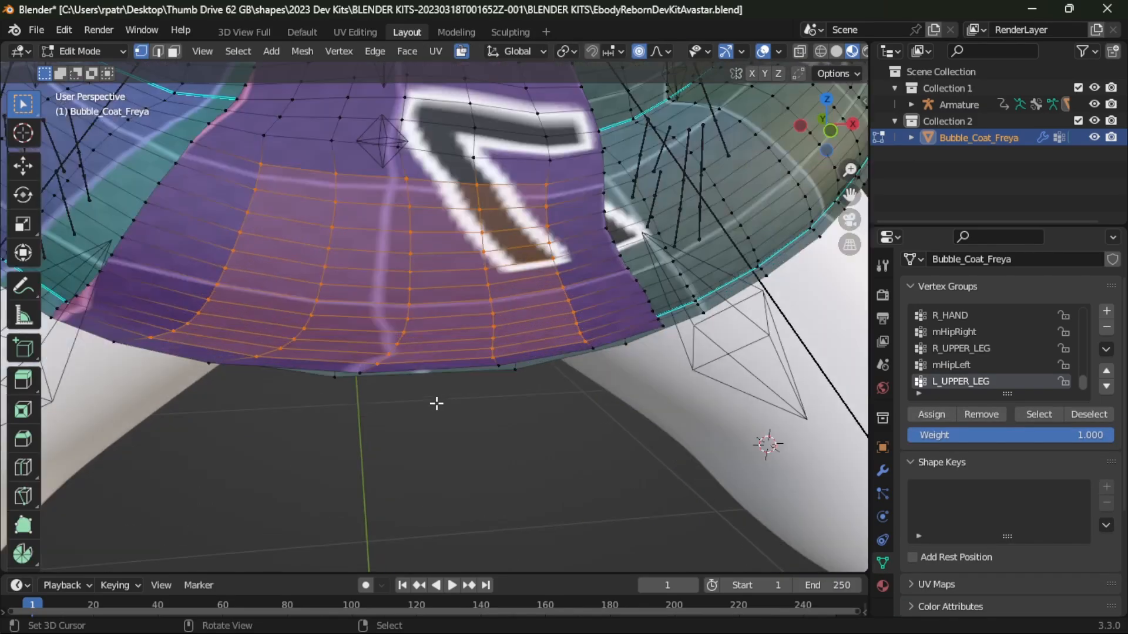
scroll(381, 396, up, 3)
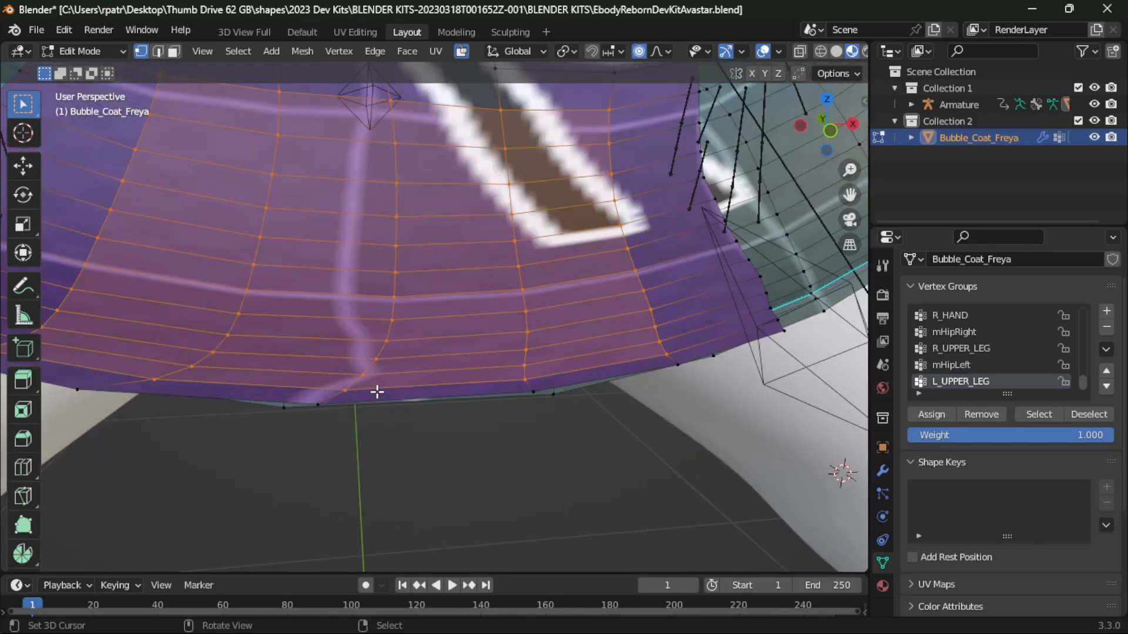
scroll(377, 394, down, 5)
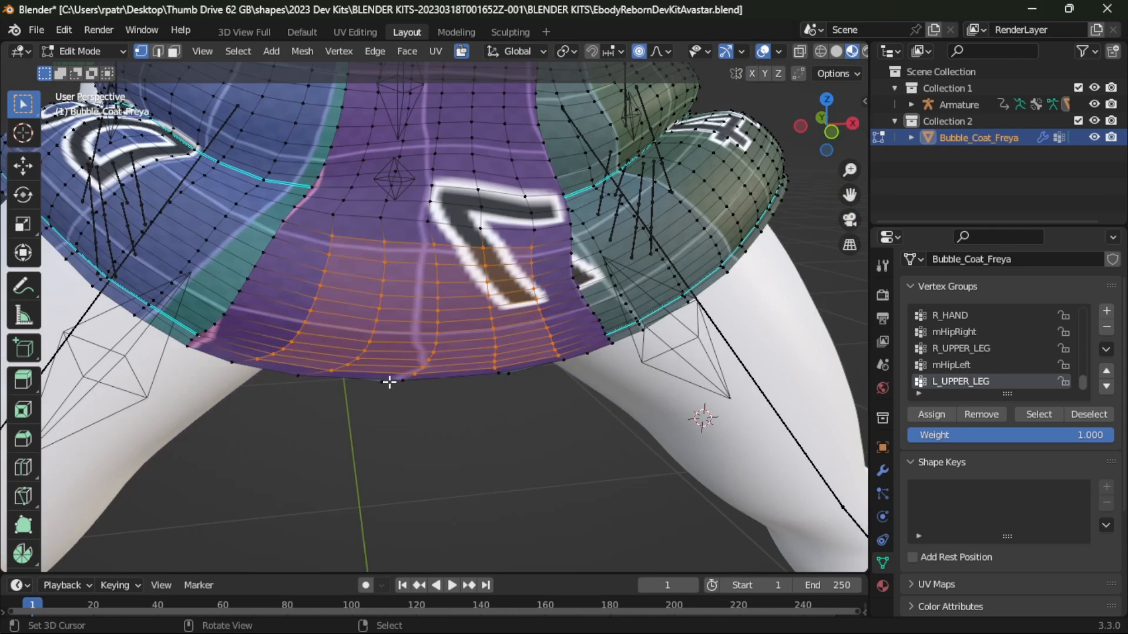
key(a)
key(alt+a)
key(c)
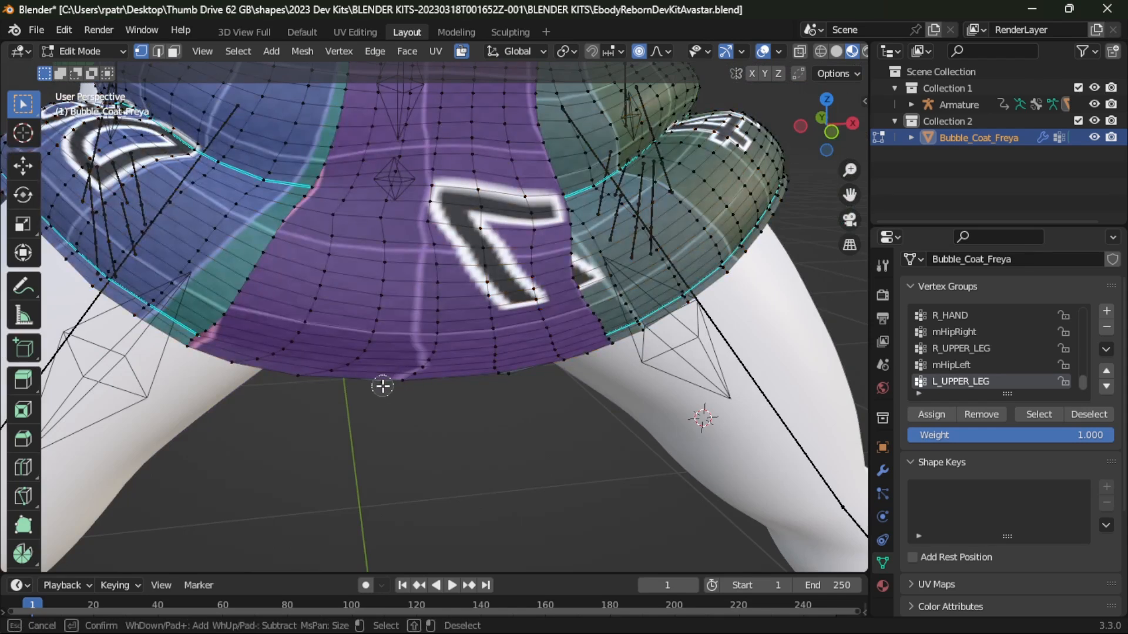
mouse_move(382, 385)
mouse_down()
mouse_move(415, 367)
mouse_move(439, 287)
mouse_move(430, 163)
mouse_up()
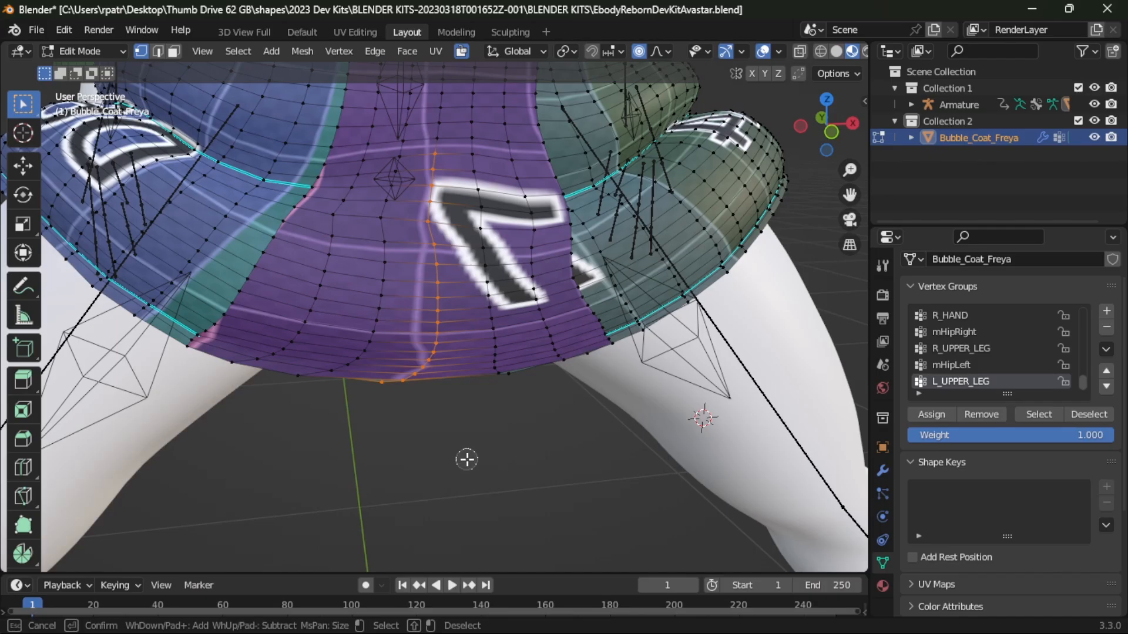
key(Escape)
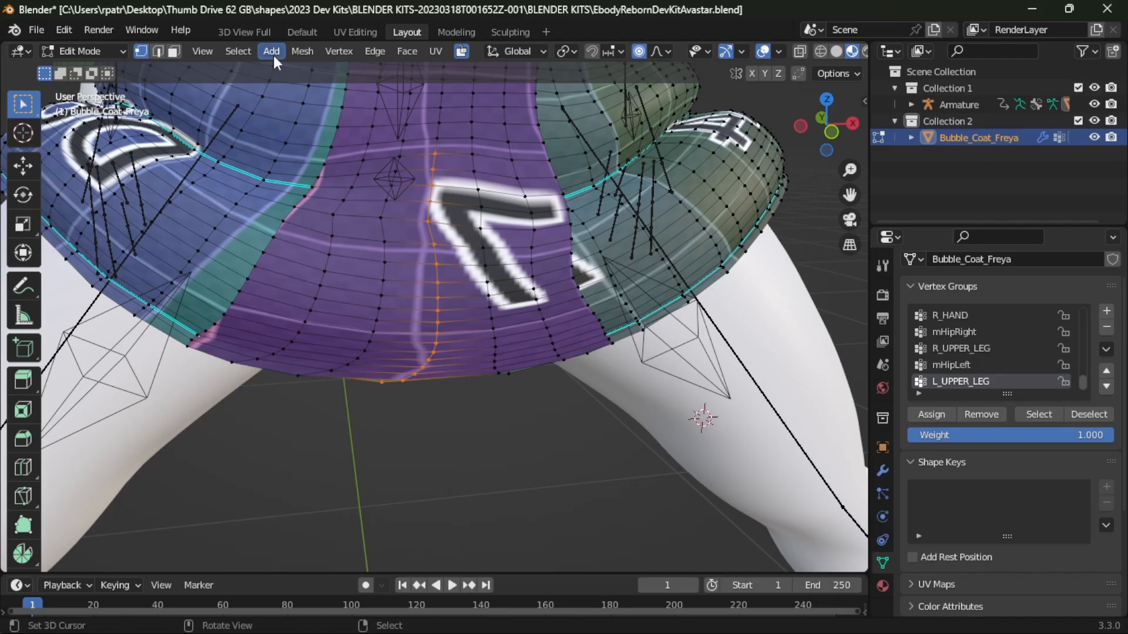
- In the UV layout, deselect the stray hem vertex on the adjoining island, keeping the centre-strip column selected
click(113, 51)
click(90, 143)
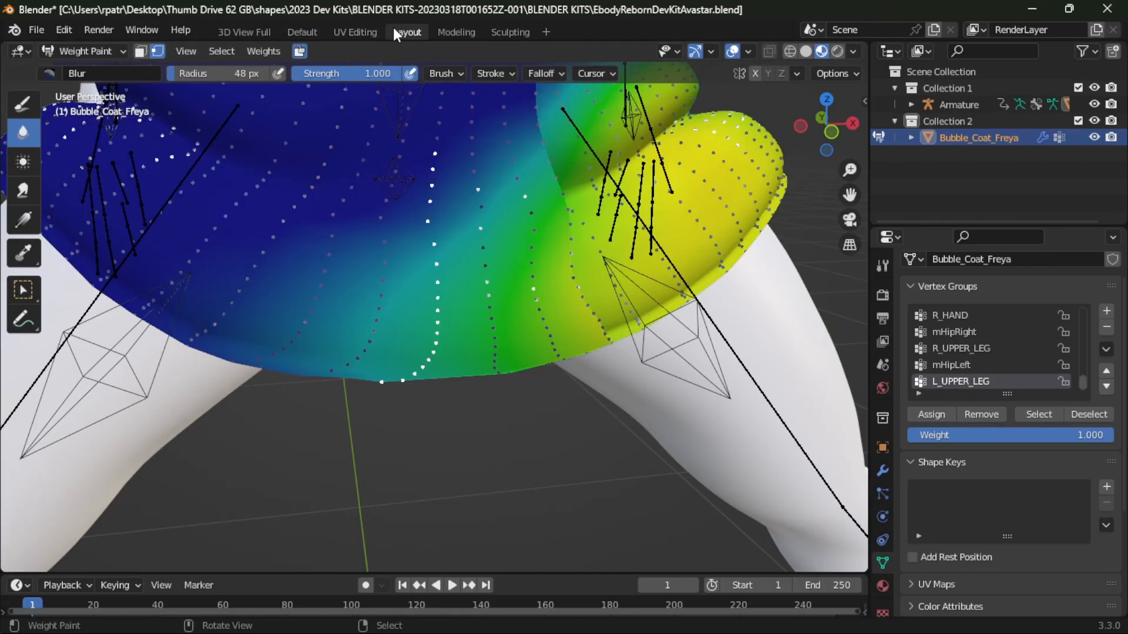
key(Tab)
click(351, 32)
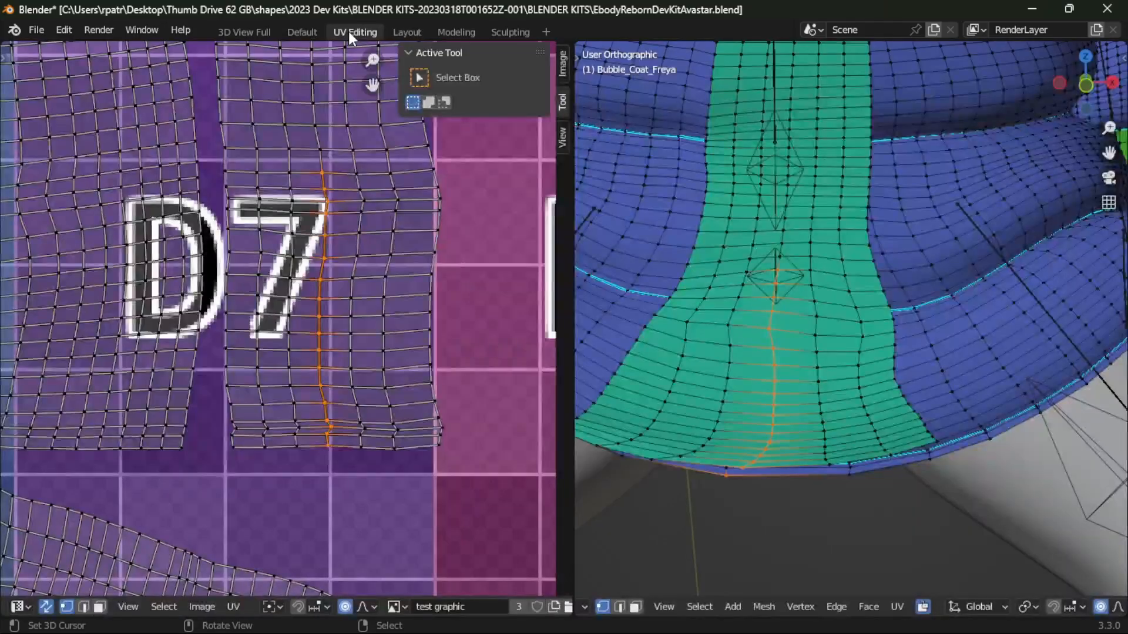
scroll(312, 495, down, 6)
scroll(309, 493, up, 2)
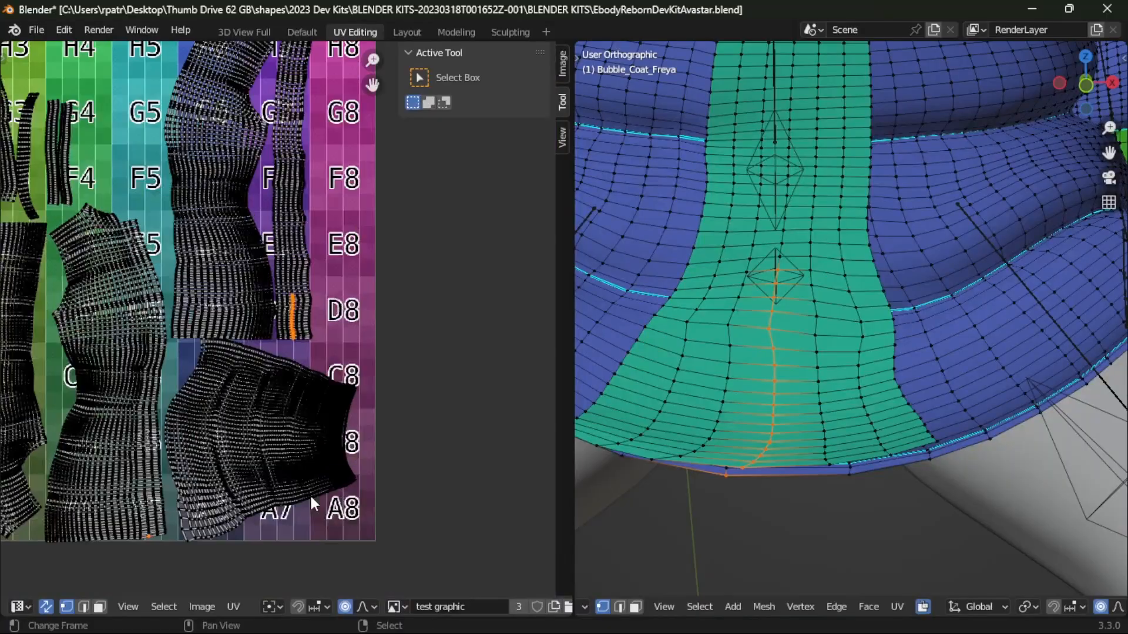
key(c)
key(Escape)
key(a)
key(ctrl+z)
- Back in Weight Paint mode, smooth the L_UPPER_LEG weights along the selected middle column with 200 iterations
click(405, 32)
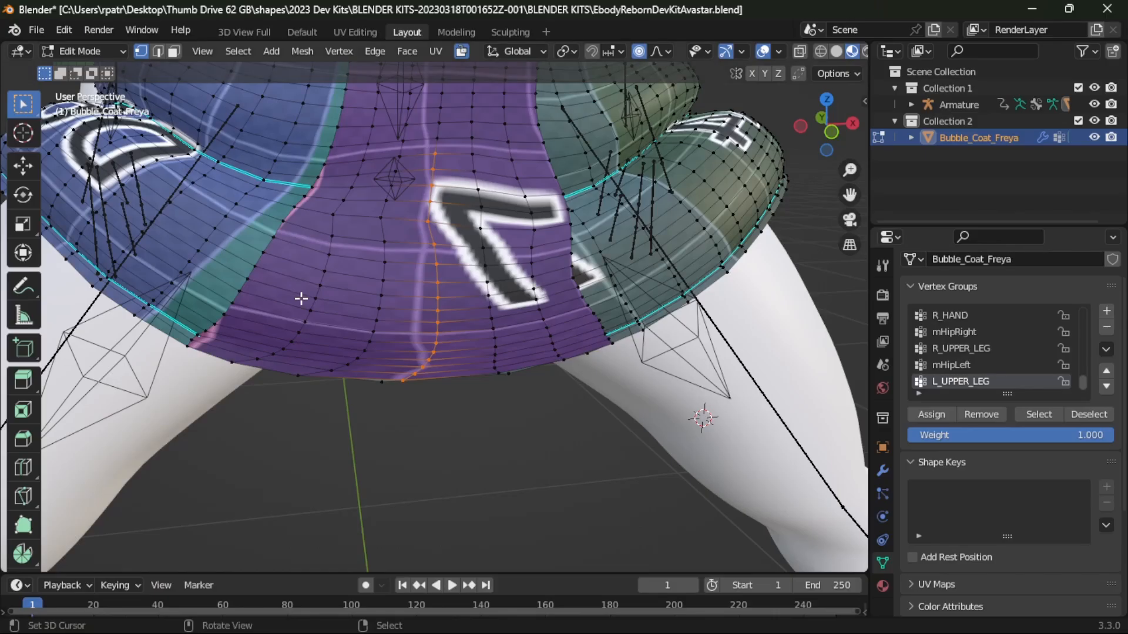
key(ctrl+Tab)
click(262, 51)
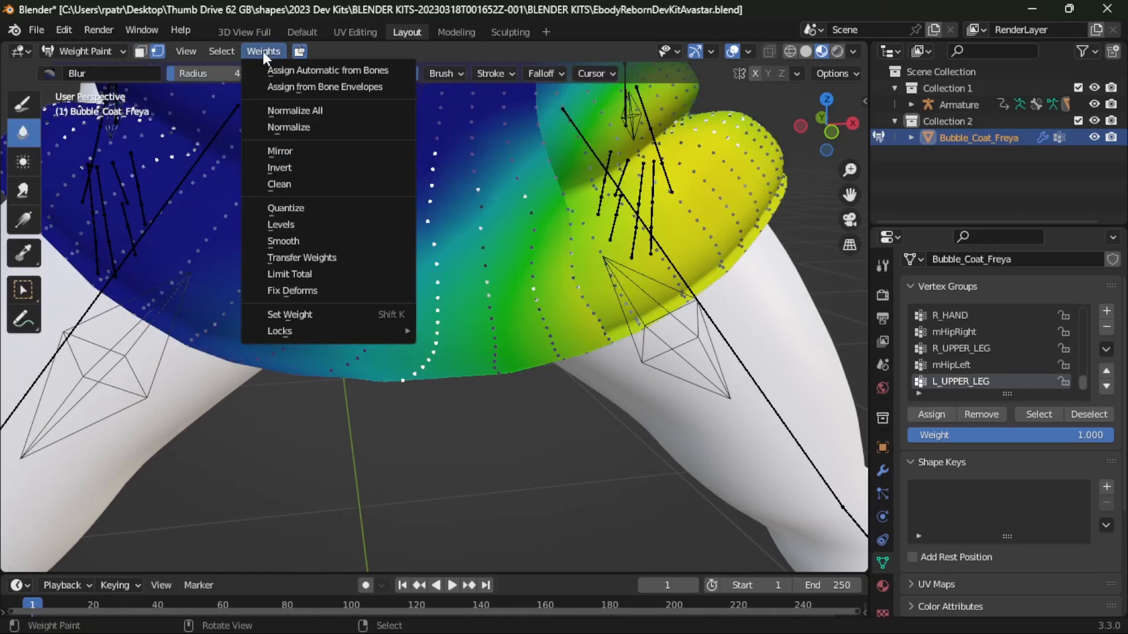
click(295, 238)
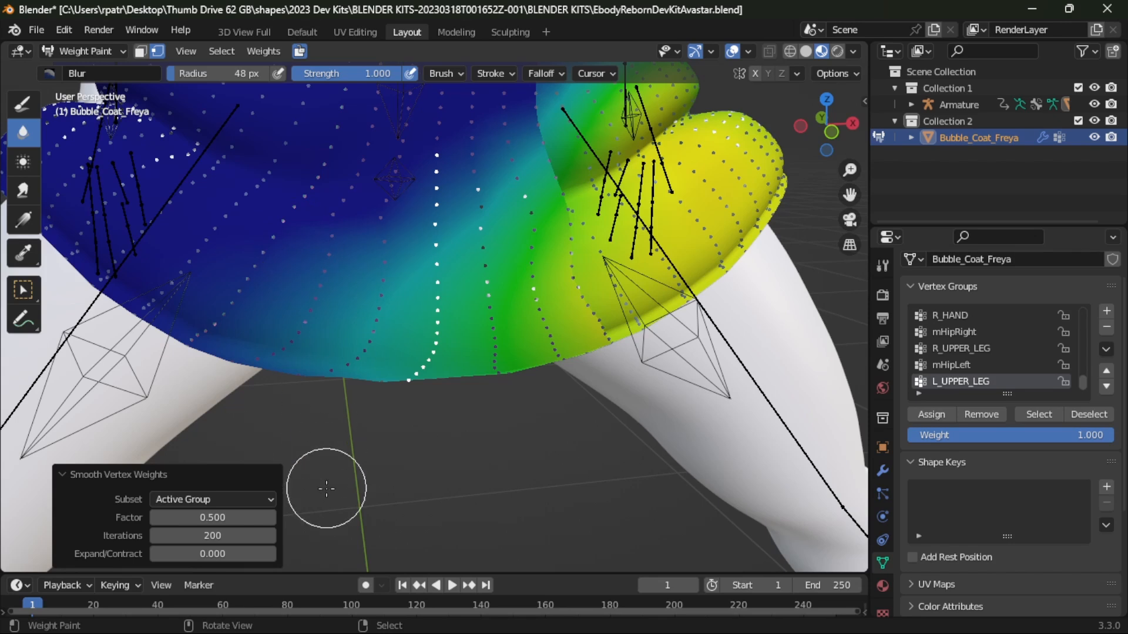
- Smooth the R_UPPER_LEG weights along the same middle vertex column with factor 0.500 and 200 iterations
click(959, 349)
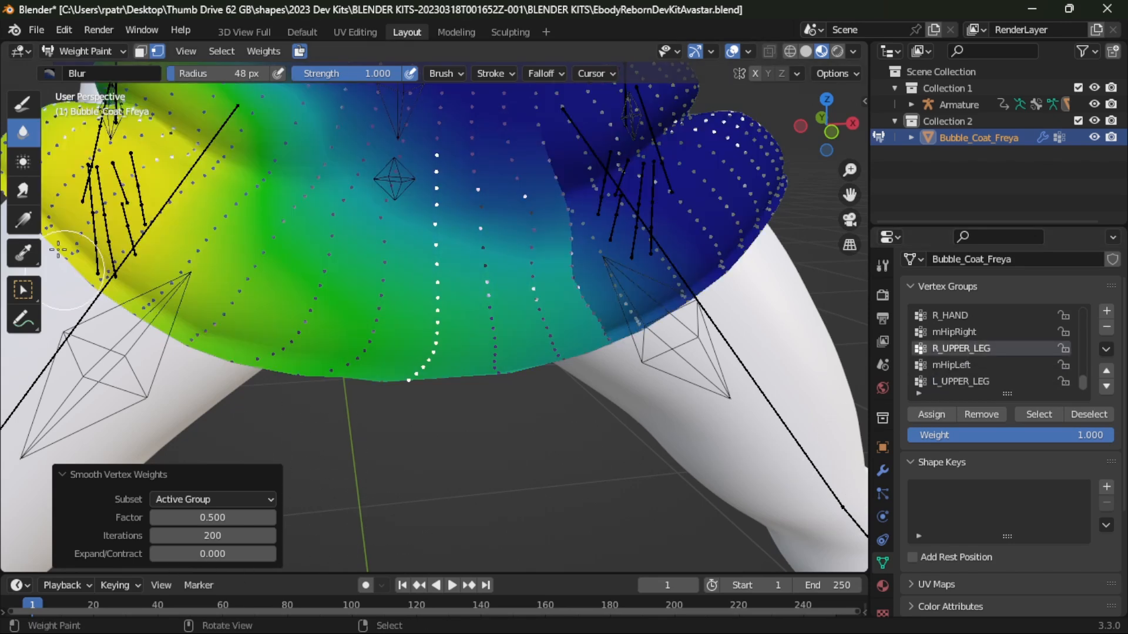
click(262, 50)
click(319, 237)
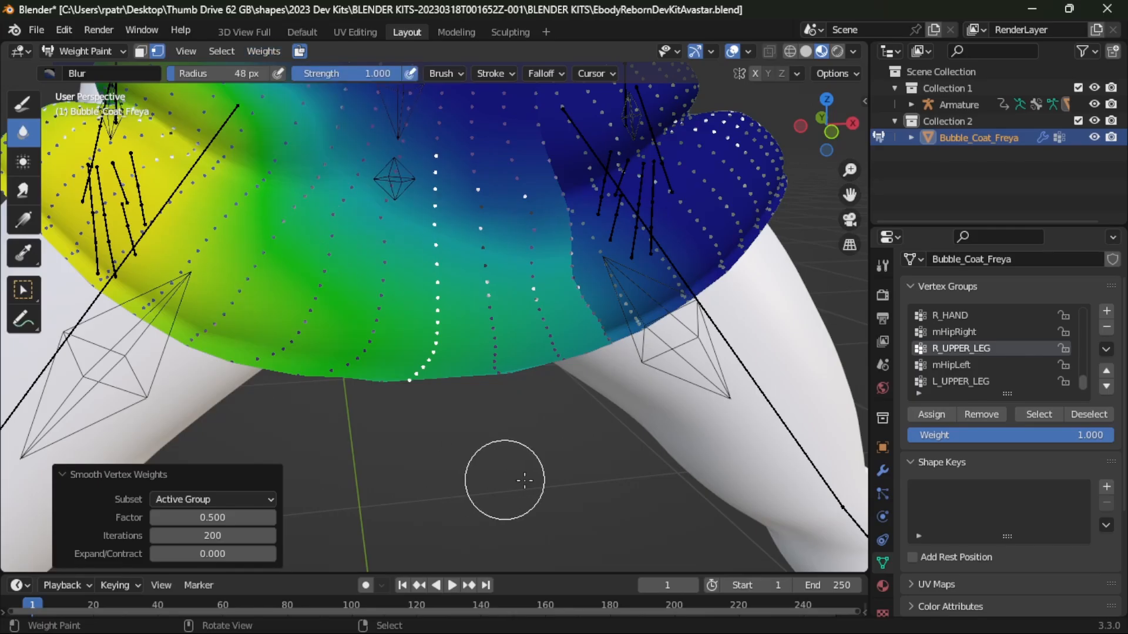
- Smooth the mPelvis and PELVIS weights along the selected middle vertex column with factor 0.500 and 200 iterations
scroll(997, 352, up, 10)
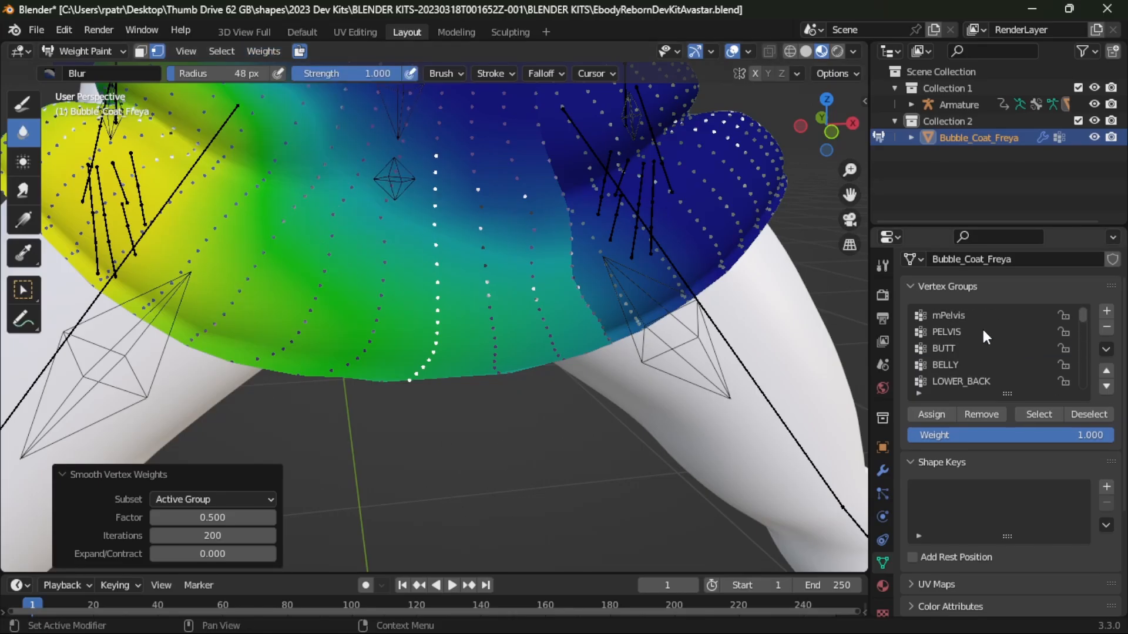
click(951, 316)
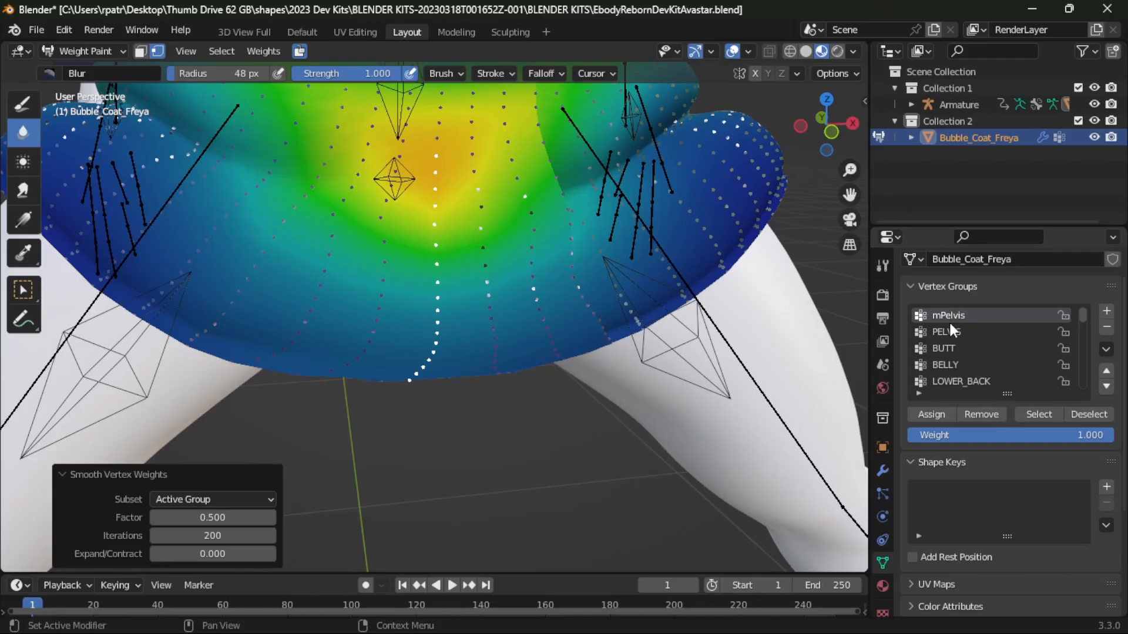
click(945, 331)
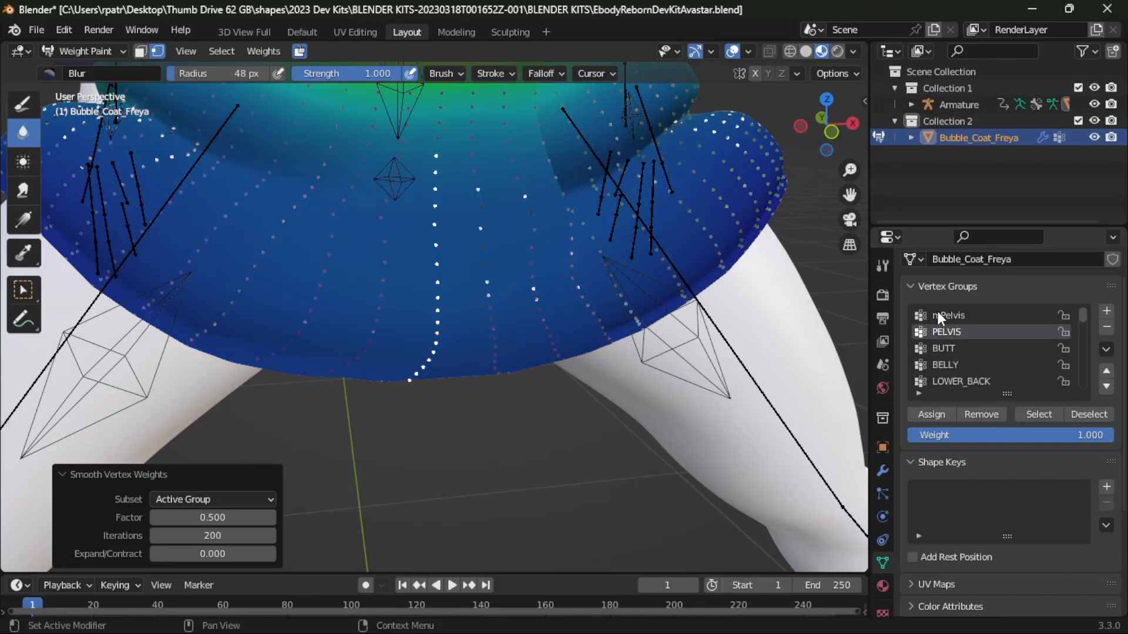
click(938, 316)
click(262, 51)
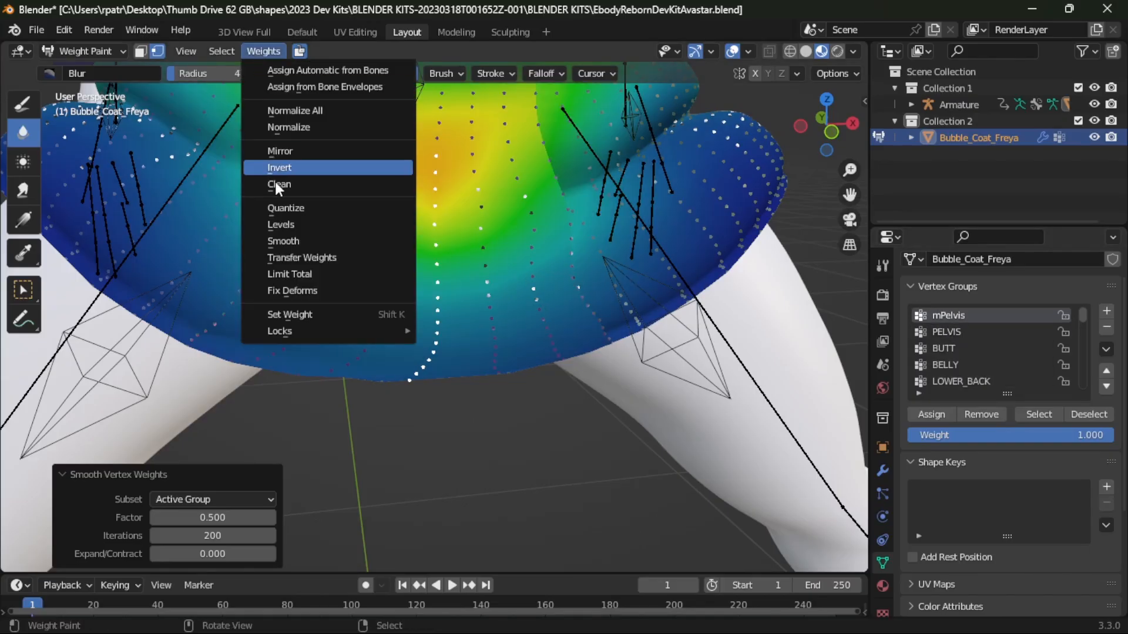
click(939, 331)
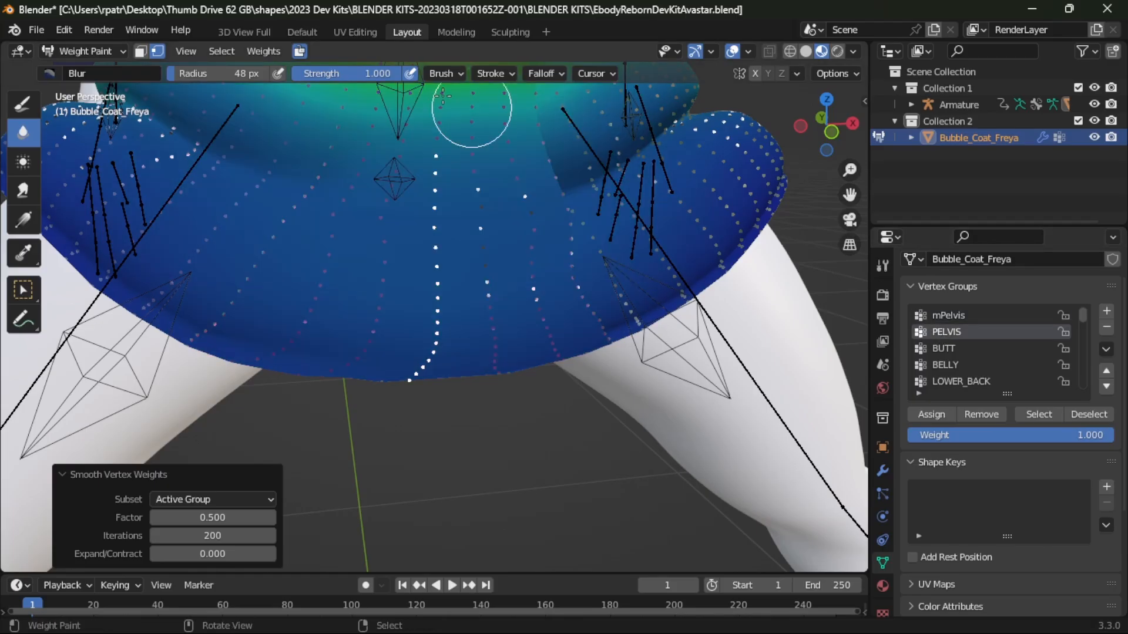
click(263, 51)
click(280, 239)
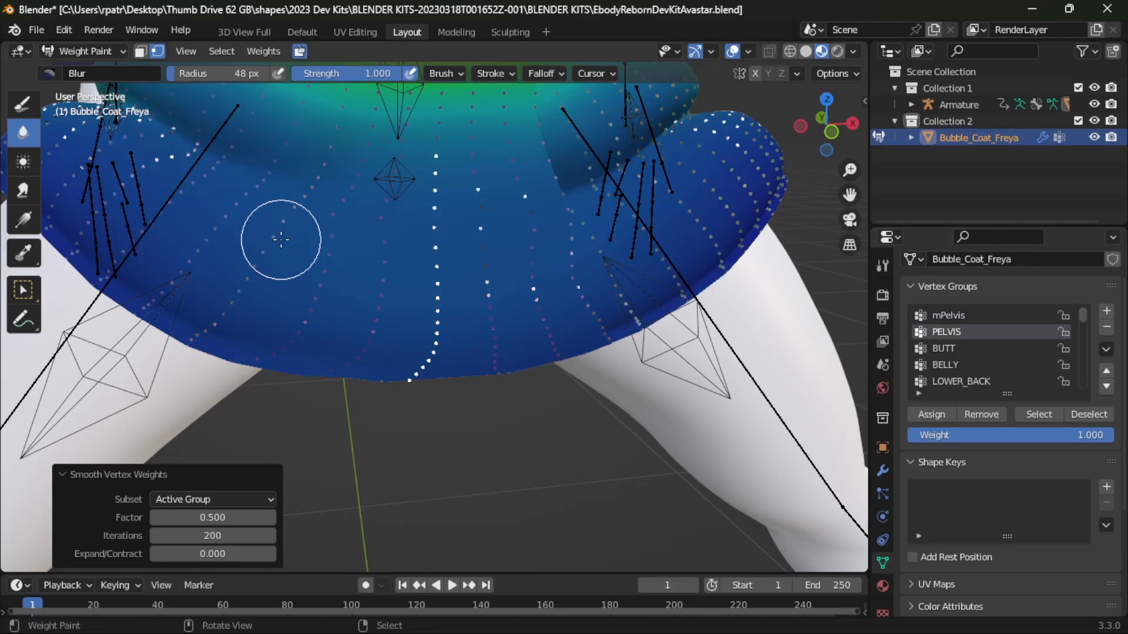
scroll(516, 434, down, 5)
middle_drag(515, 435, 425, 56)
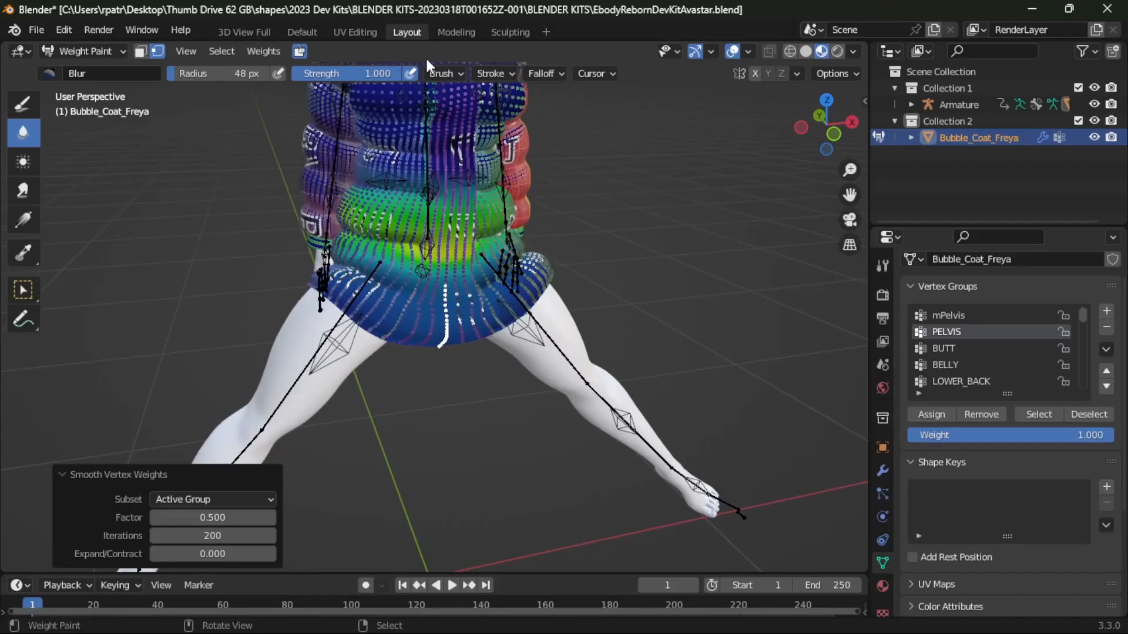
- In the UV Editing workspace's Edit Mode, circle-select the centre strip's whole lower block of vertices in the UV layout, down to the hem
click(357, 30)
key(Tab)
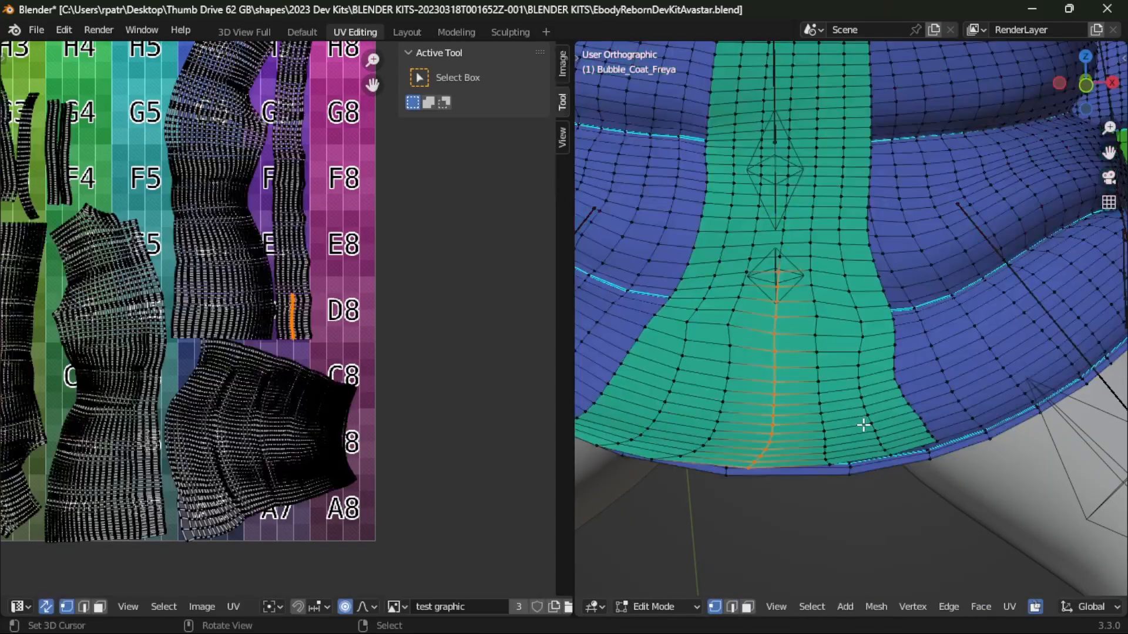
scroll(863, 424, down, 1)
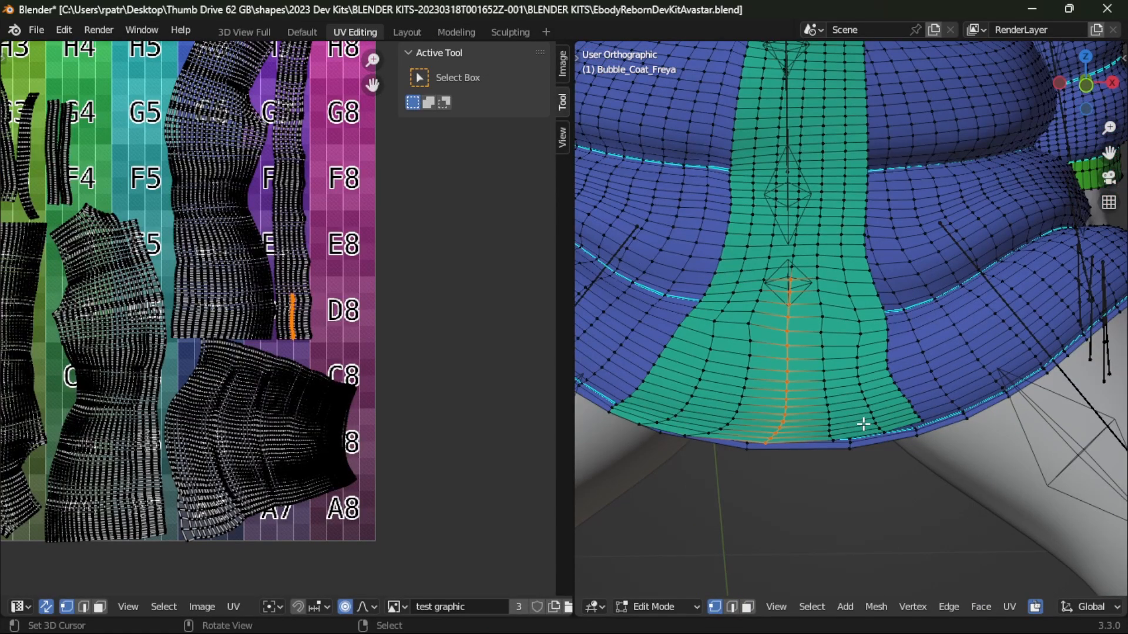
scroll(864, 424, up, 2)
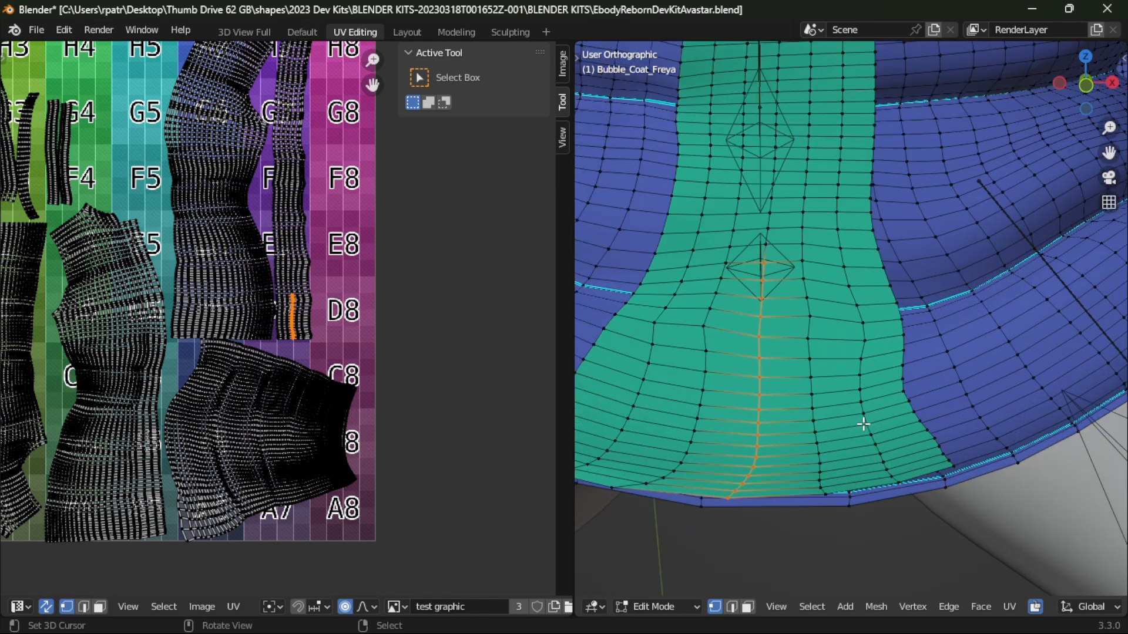
click(654, 323)
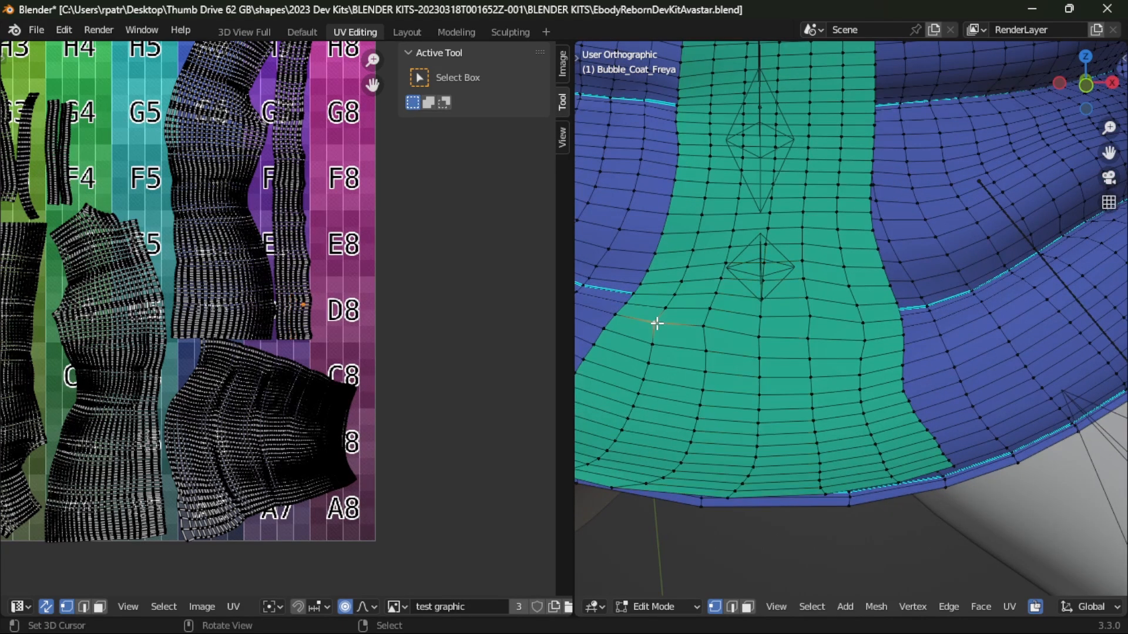
scroll(289, 333, up, 4)
key(c)
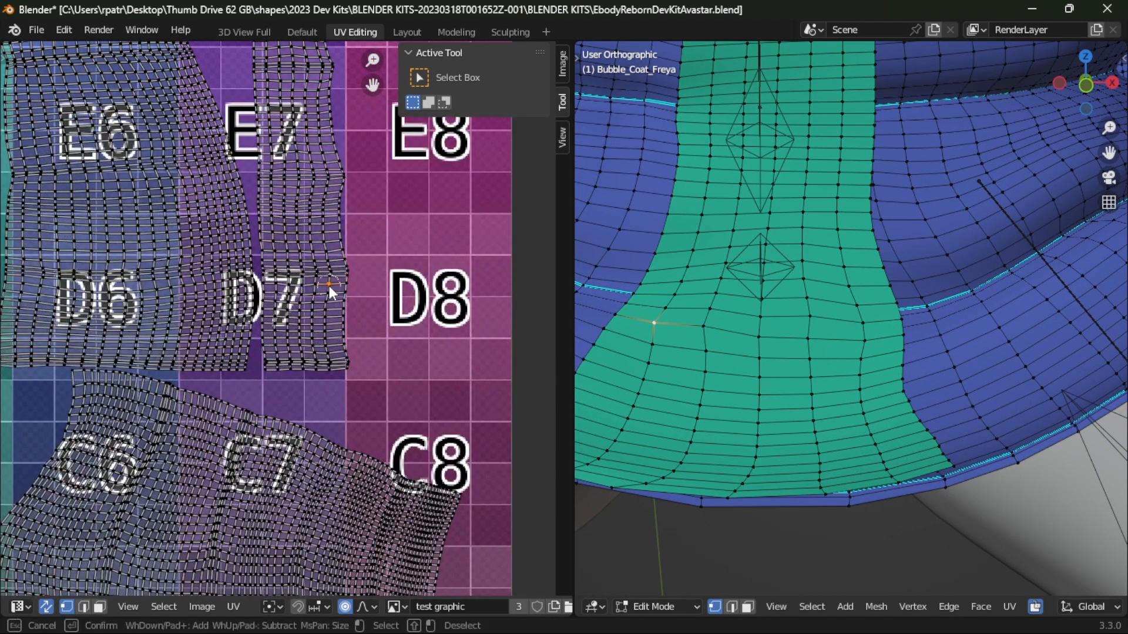
scroll(322, 288, down, 3)
mouse_move(311, 278)
mouse_down()
mouse_move(273, 276)
mouse_move(342, 270)
mouse_move(344, 368)
mouse_move(272, 350)
mouse_move(302, 290)
mouse_move(300, 358)
mouse_move(338, 372)
mouse_up()
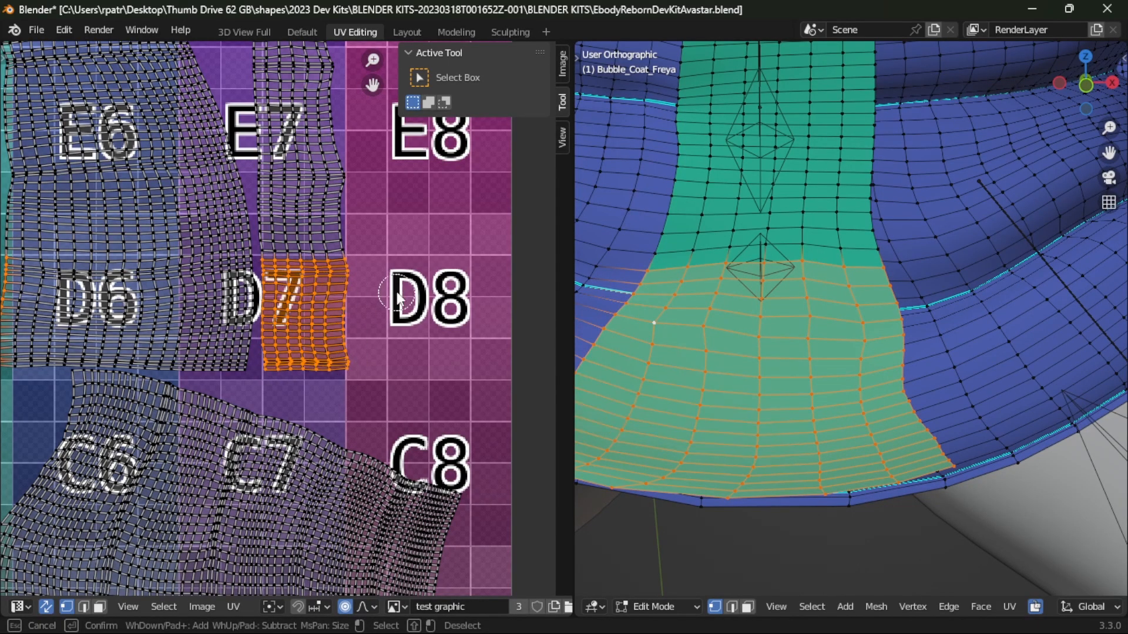
scroll(669, 343, down, 2)
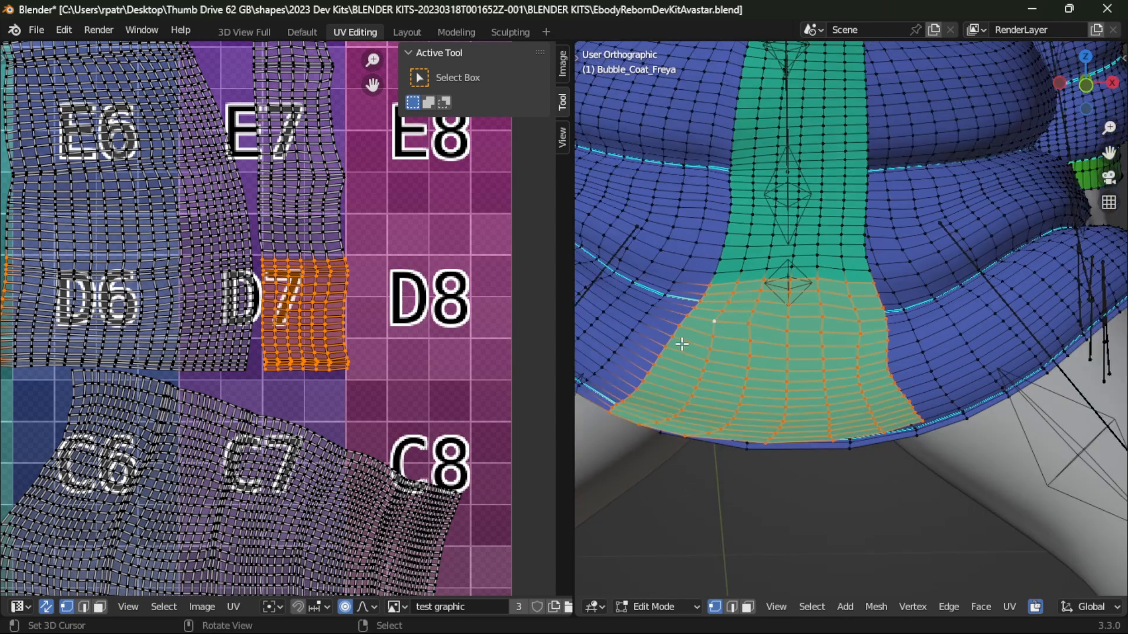
- Deselect the vertex column along the centre strip's left edge in the 3D view, and return to the Layout workspace in Weight Paint mode
key(c)
middle_drag(712, 285, 606, 407)
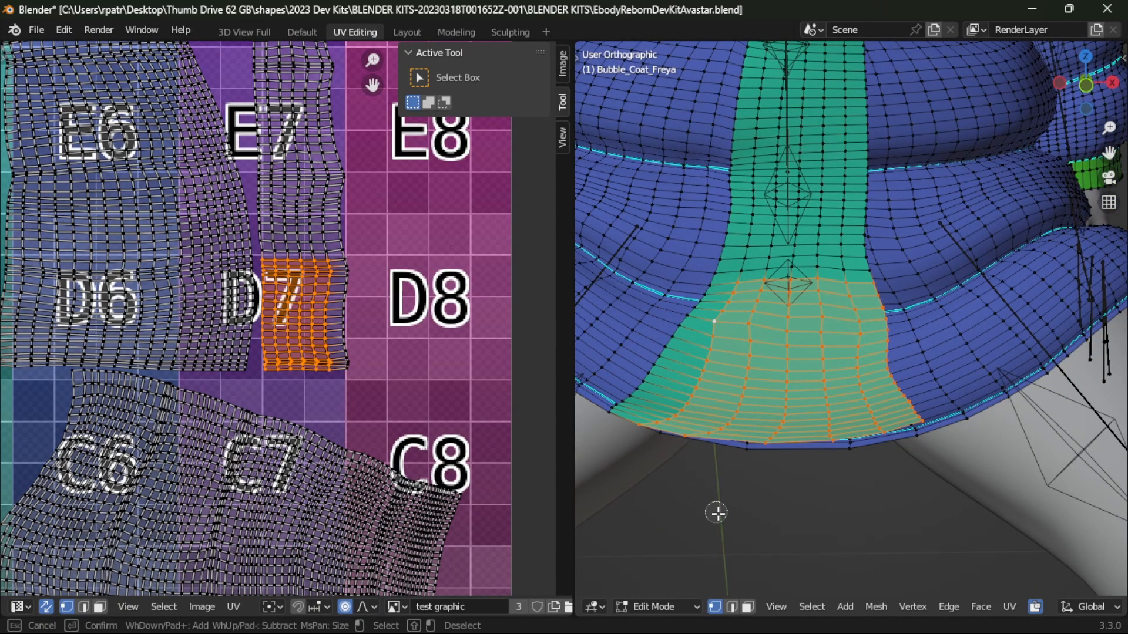
key(Escape)
scroll(382, 417, down, 7)
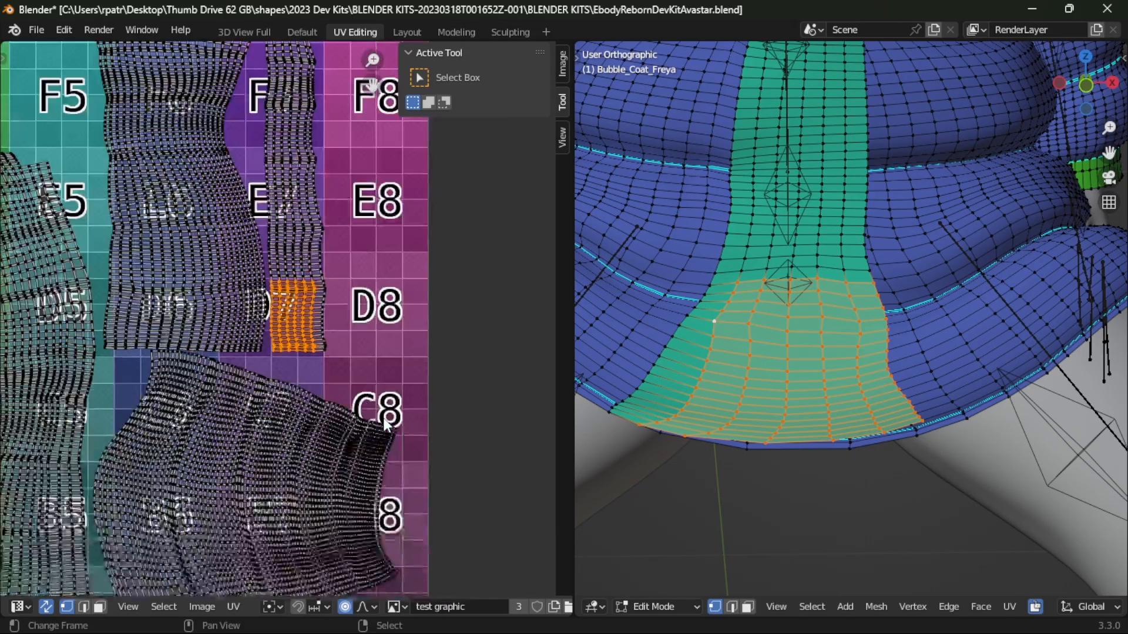
scroll(382, 416, up, 3)
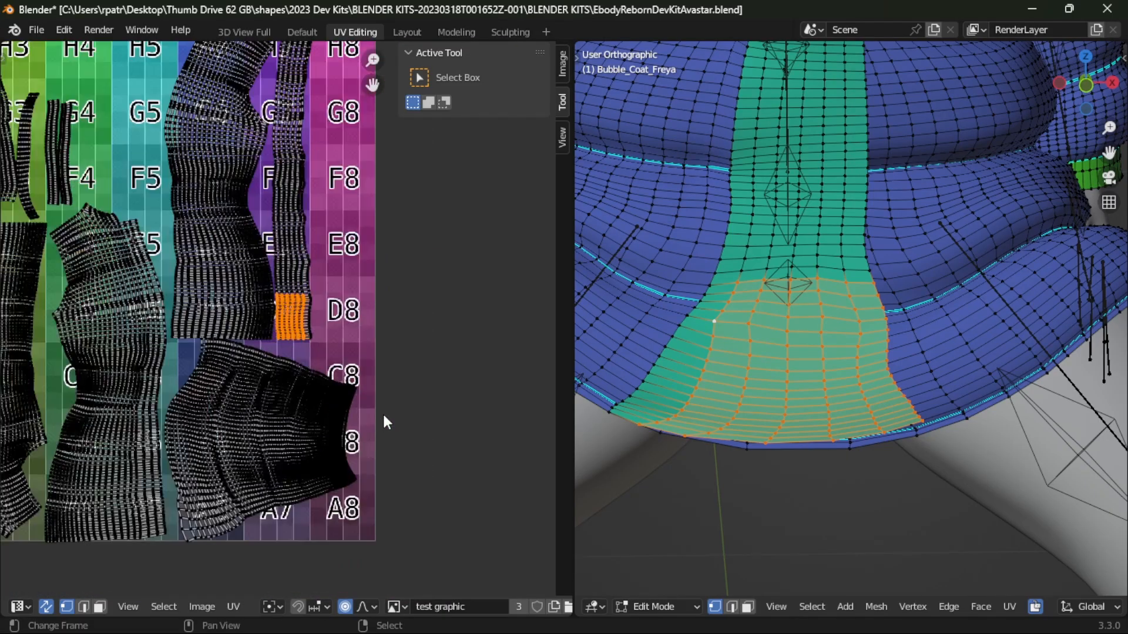
click(405, 33)
key(ctrl+Tab)
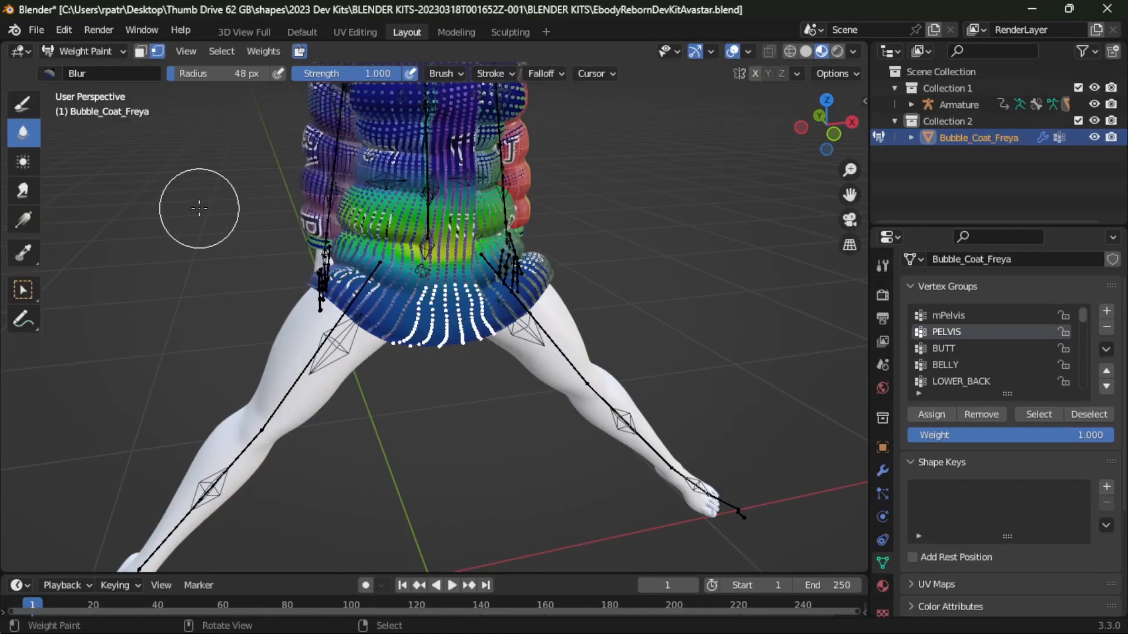
- Try to smooth the L_UPPER_LEG weights across the selected hem block with factor 0.500 and 200 iterations
scroll(955, 387, down, 5)
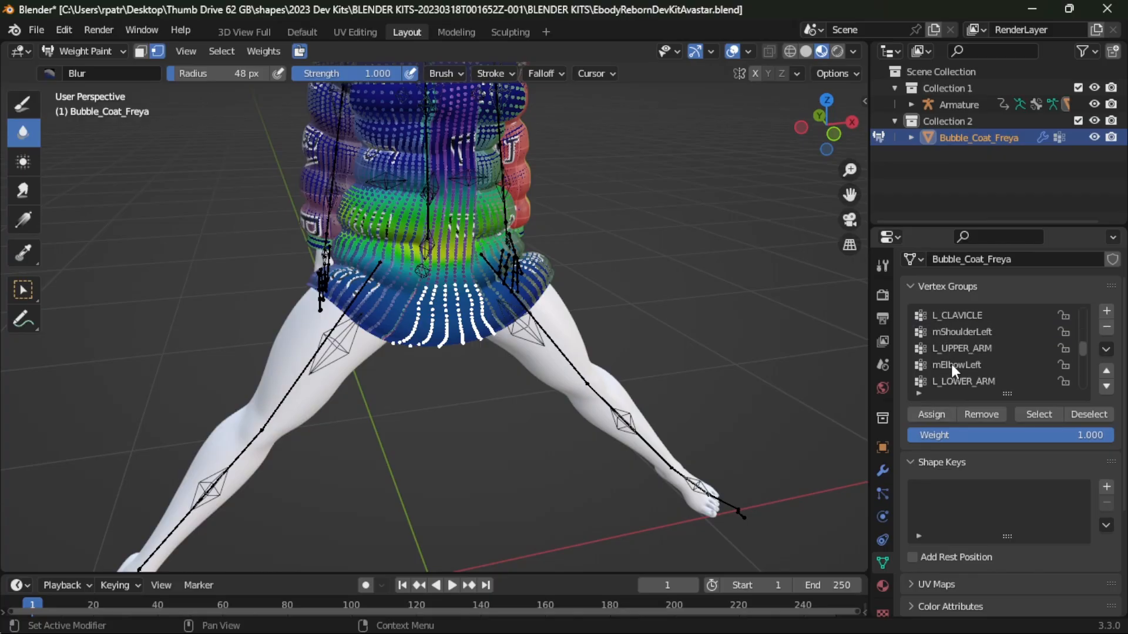
scroll(950, 364, down, 5)
click(940, 377)
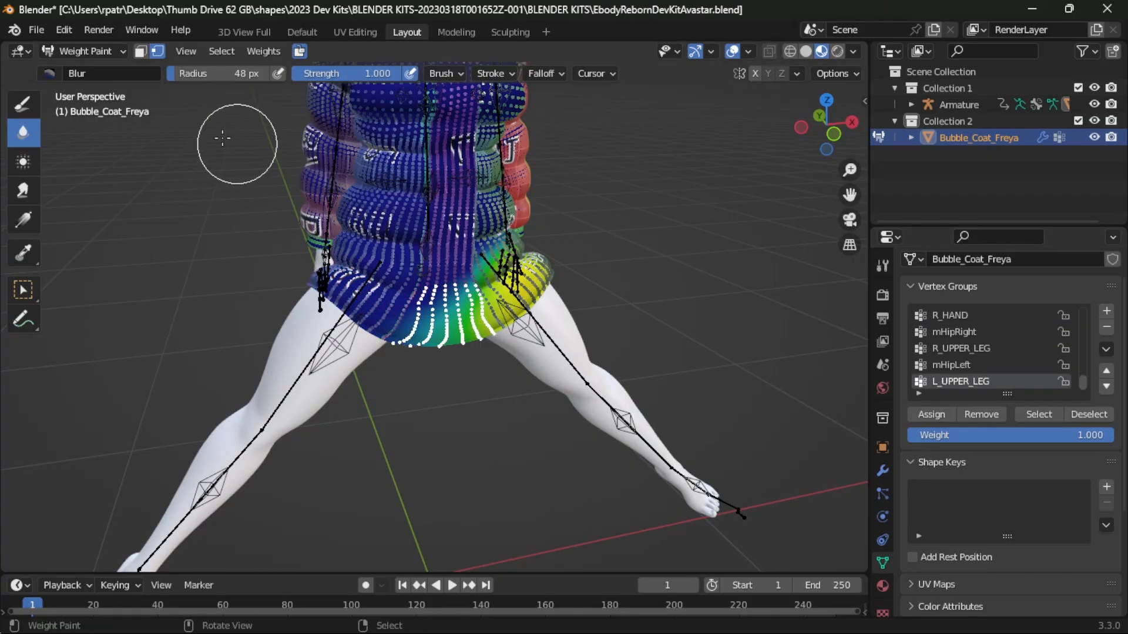
click(262, 51)
click(286, 241)
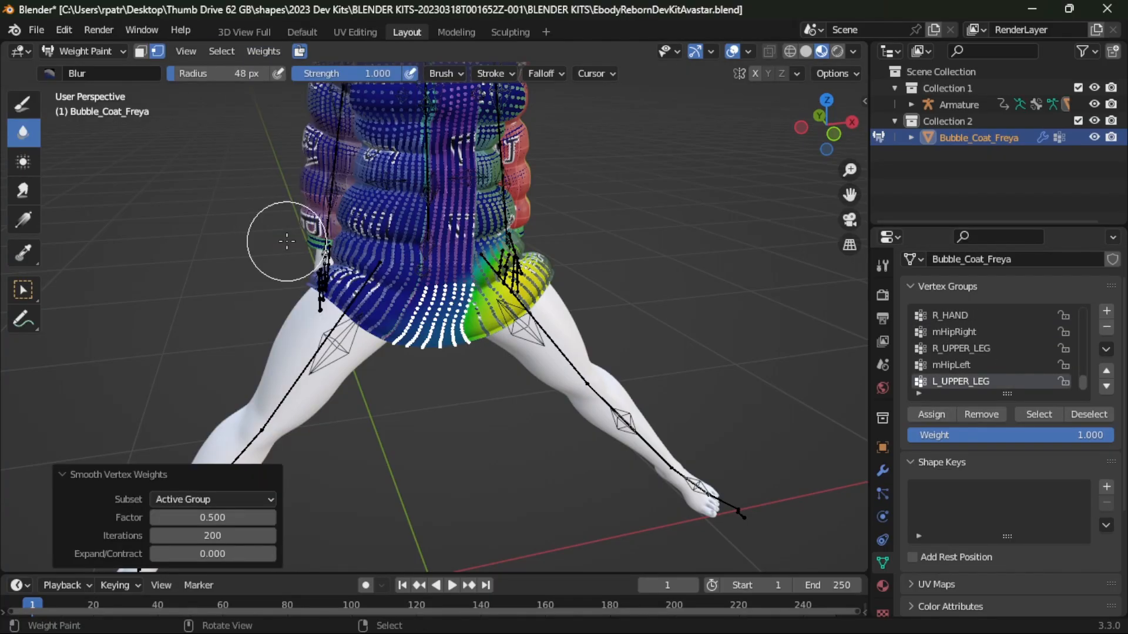
scroll(521, 429, up, 4)
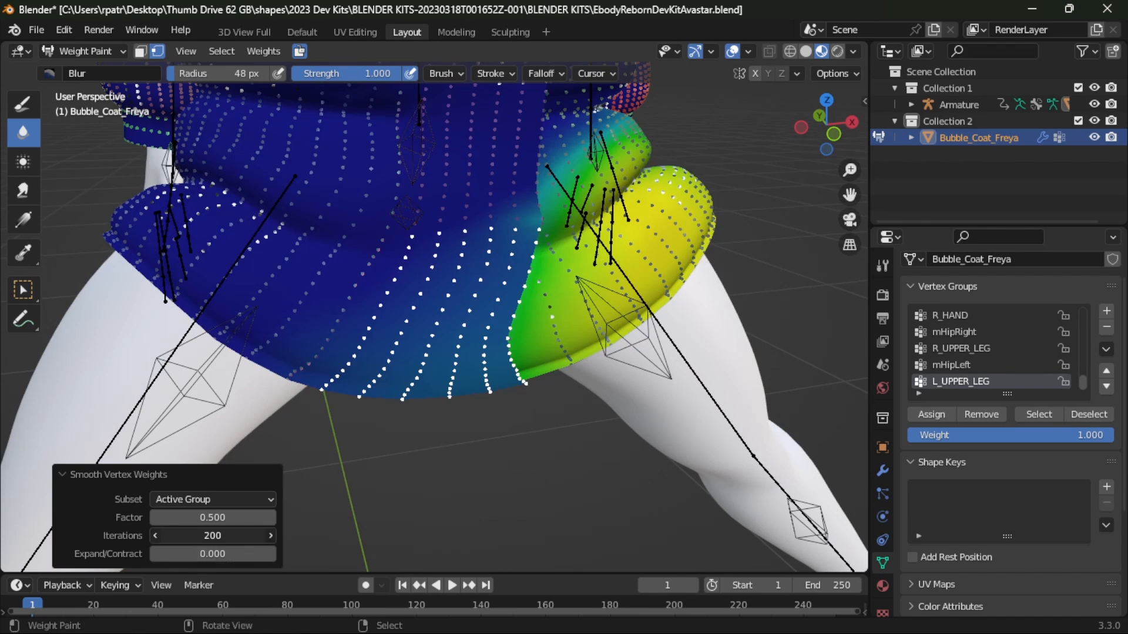
- Set the weight smoothing to 10 iterations for the selected hem block, with PELVIS as the active vertex group
mouse_move(214, 535)
mouse_down()
mouse_move(204, 535)
mouse_move(235, 535)
mouse_move(194, 535)
mouse_up()
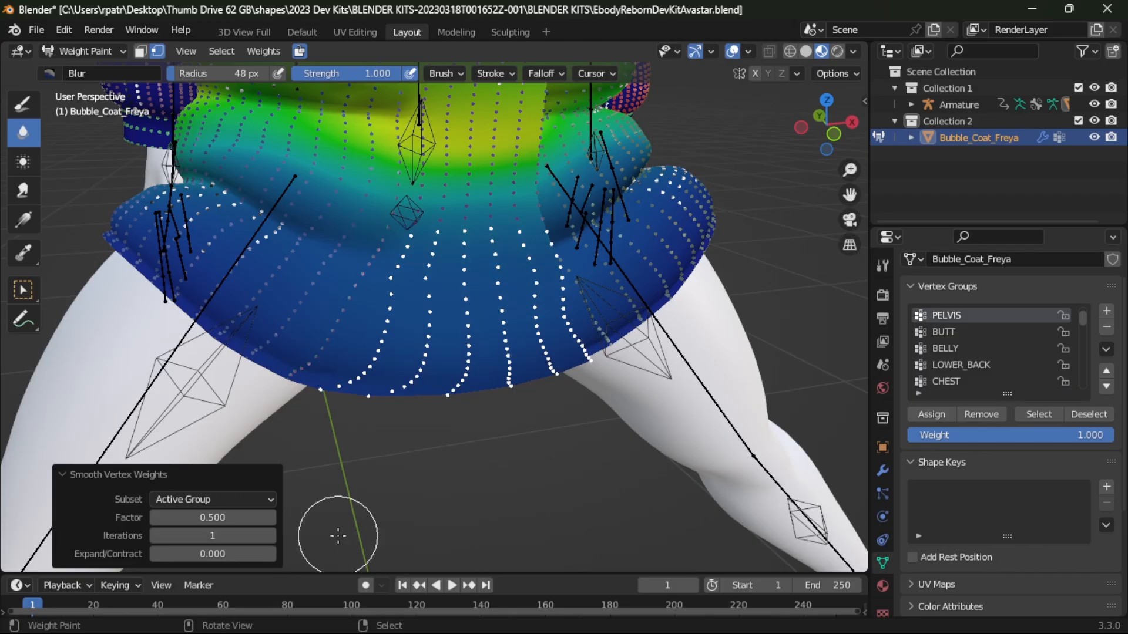
click(270, 536)
click(270, 536)
click(271, 535)
click(270, 536)
click(270, 536)
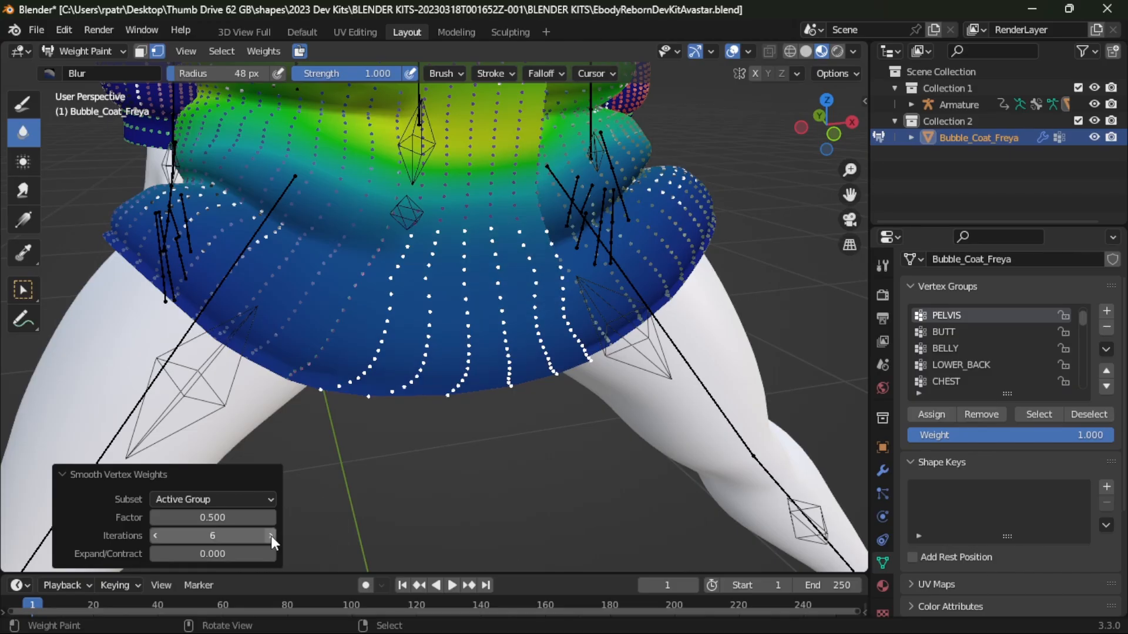
click(271, 536)
click(270, 536)
click(271, 536)
click(270, 536)
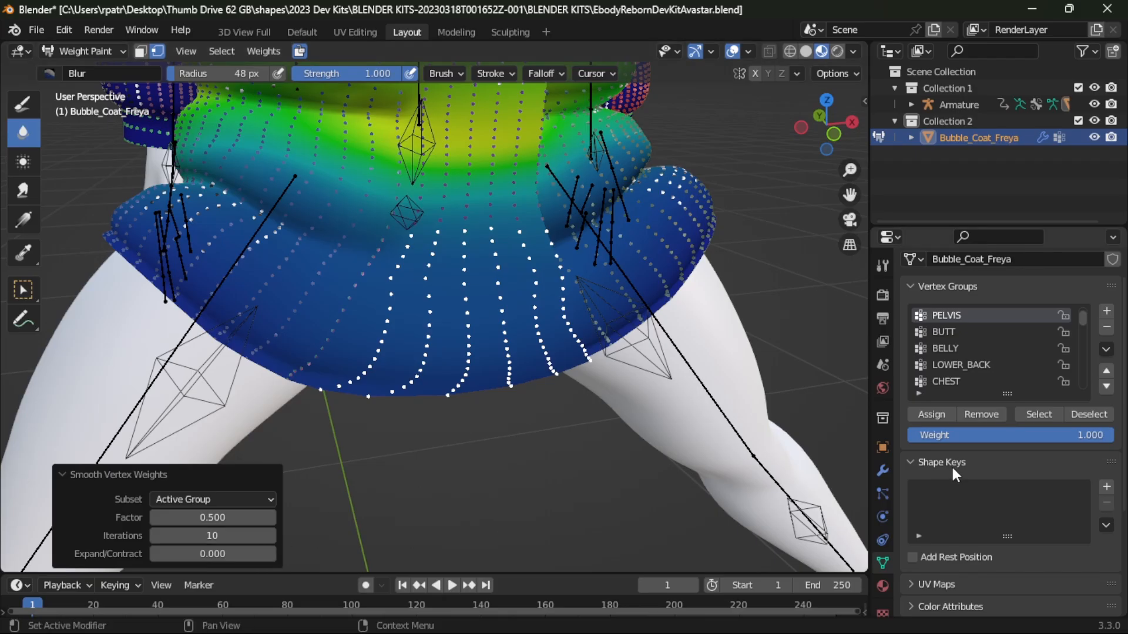
- Smooth the L_UPPER_LEG and R_UPPER_LEG weights across the selected hem block with factor 0.500 and 10 iterations
scroll(974, 363, down, 10)
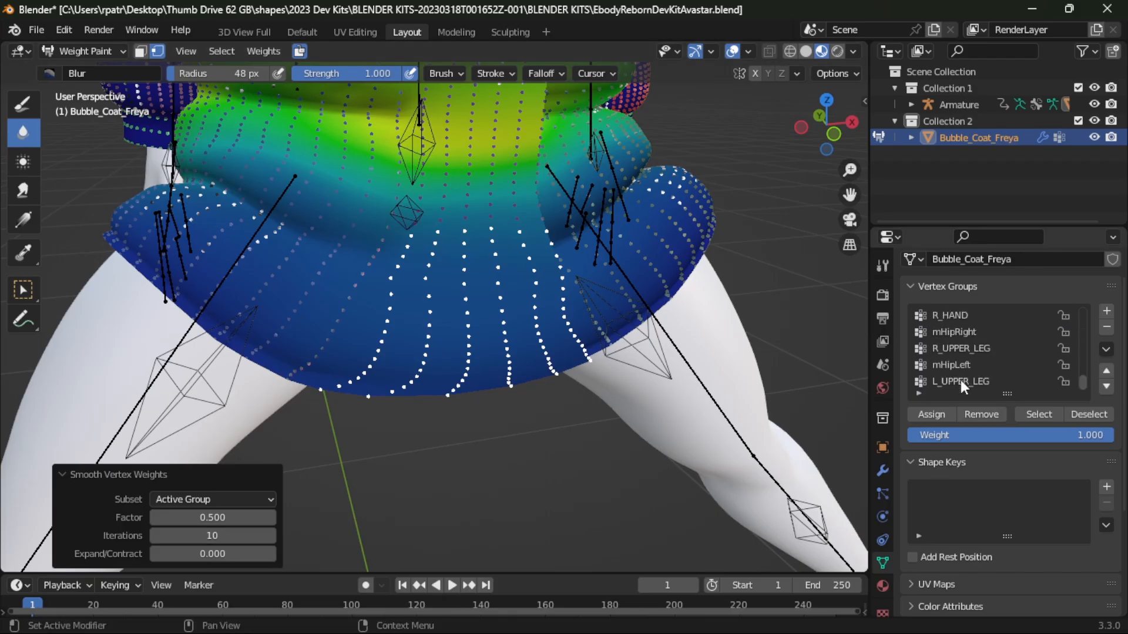
click(961, 380)
click(262, 53)
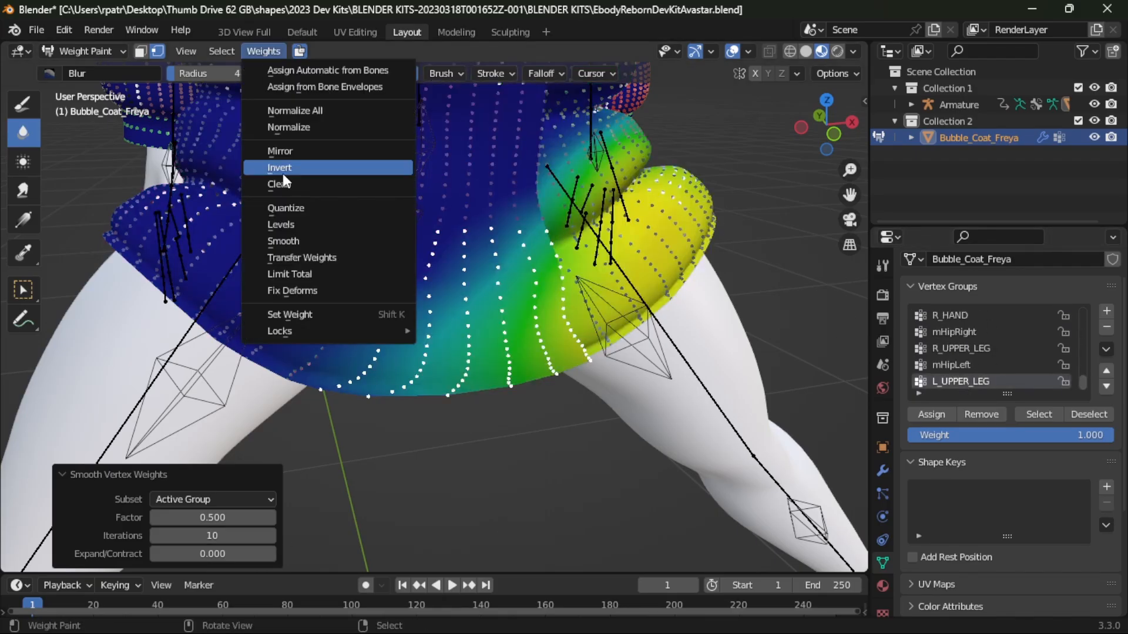
click(278, 242)
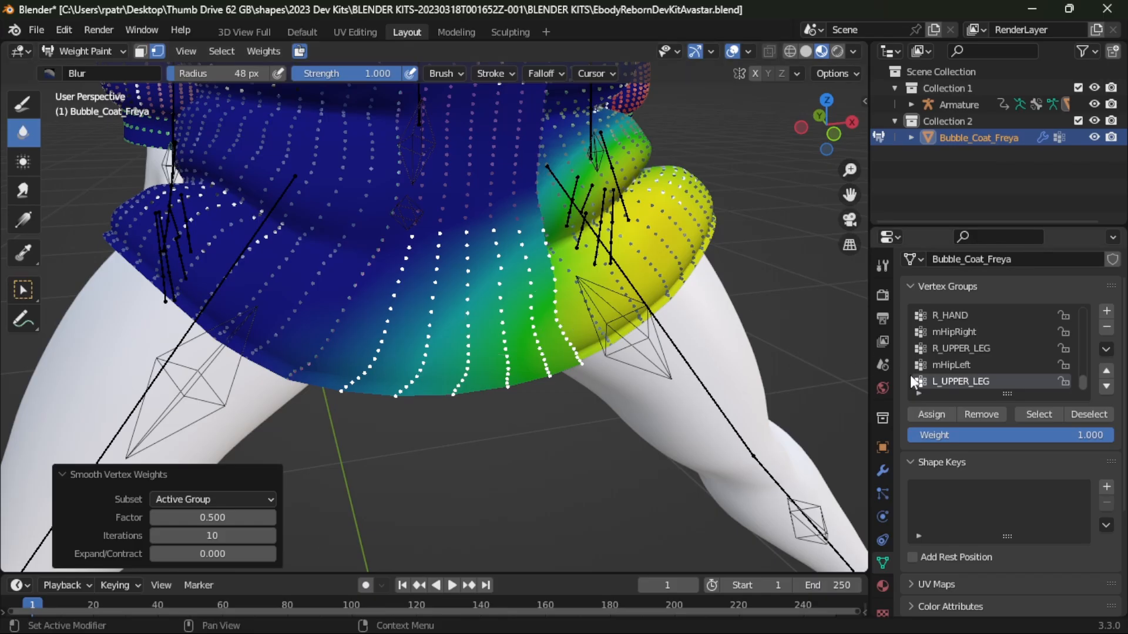
click(951, 348)
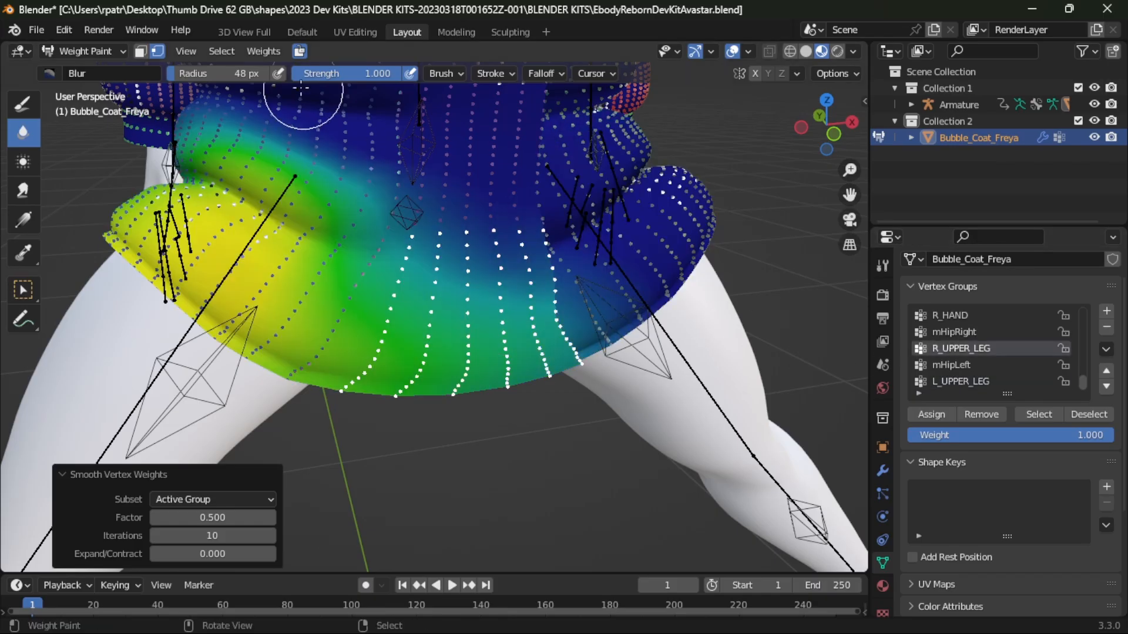
click(265, 52)
click(288, 240)
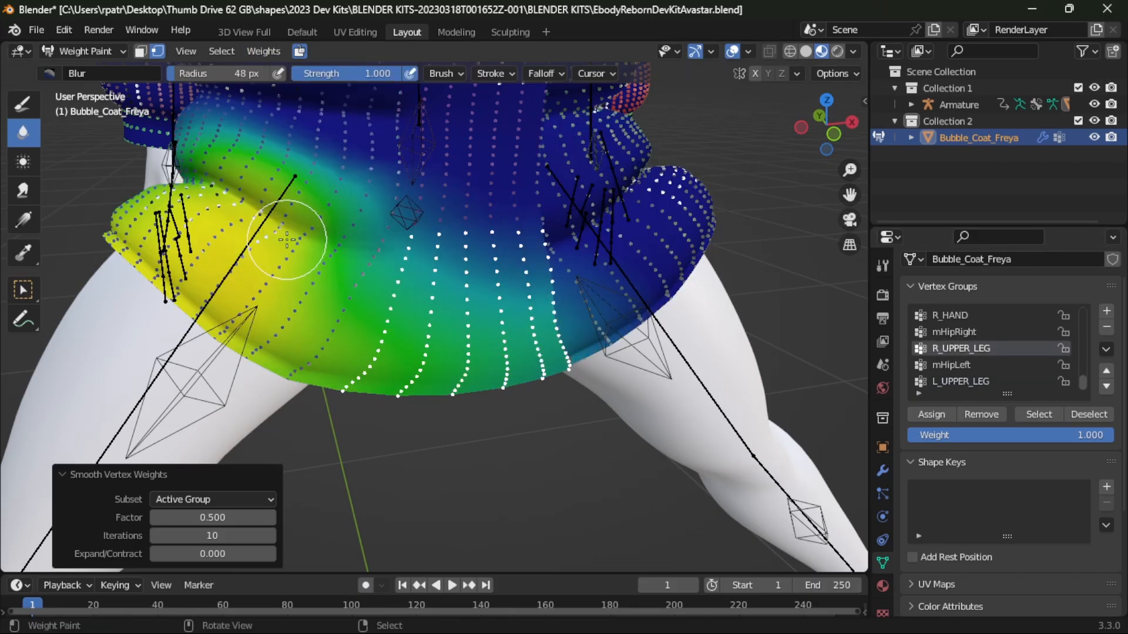
- Smooth the mHipLeft and mHipRight weights across the same hem block with 10 iterations each
click(946, 364)
click(260, 49)
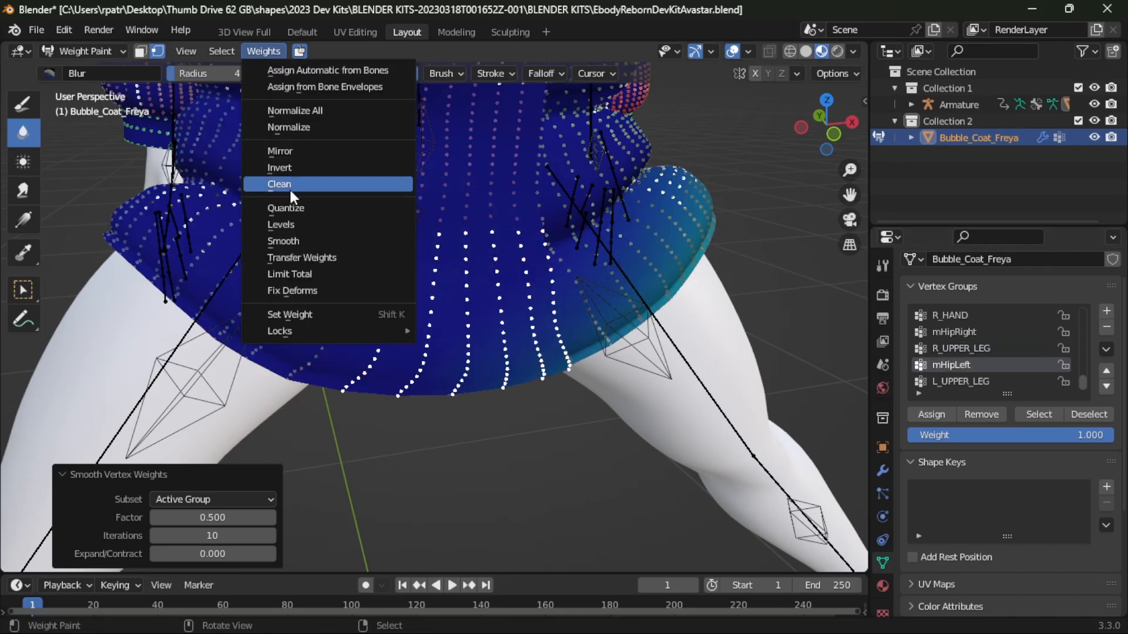
click(280, 237)
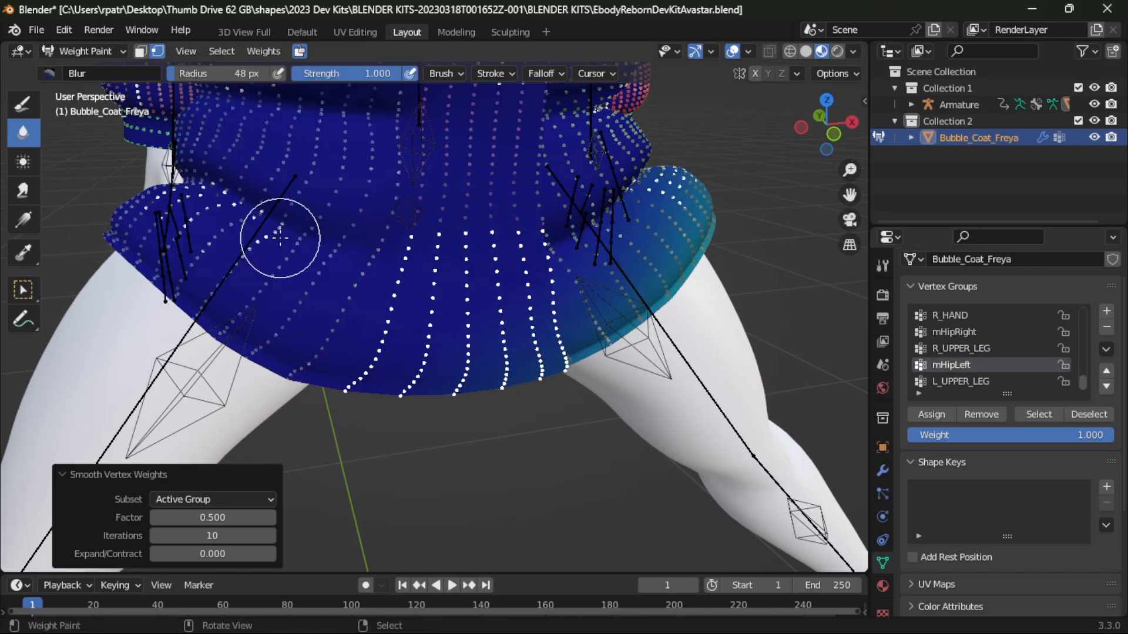
click(954, 333)
click(262, 50)
click(291, 241)
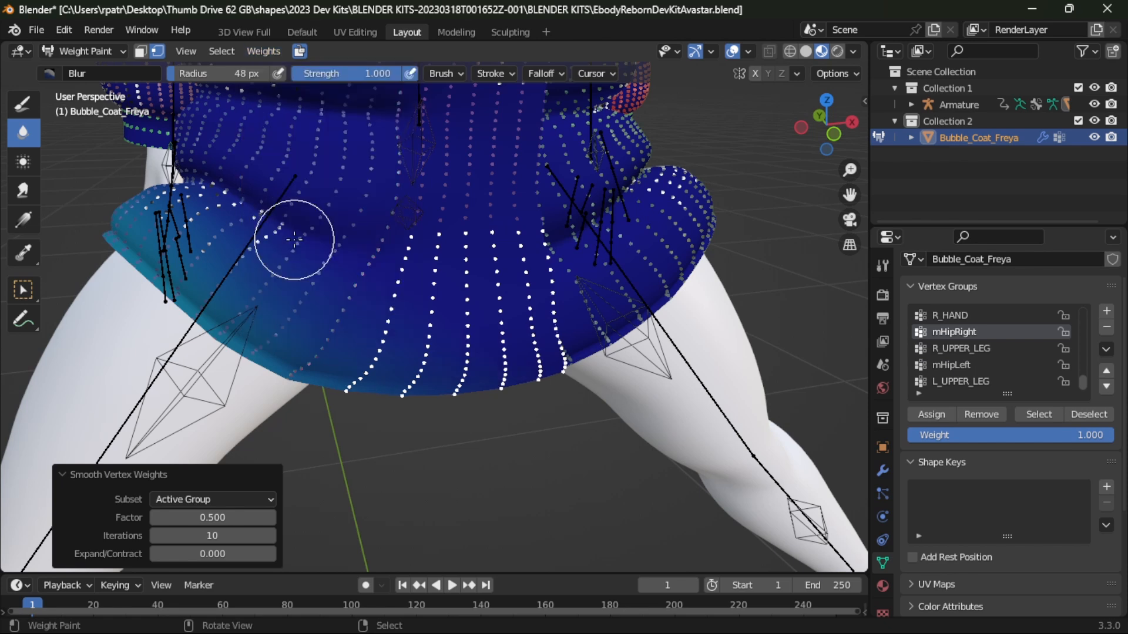
- Smooth the mPelvis and PELVIS weights across the selected hem block with factor 0.500 and 10 iterations each
scroll(963, 343, up, 6)
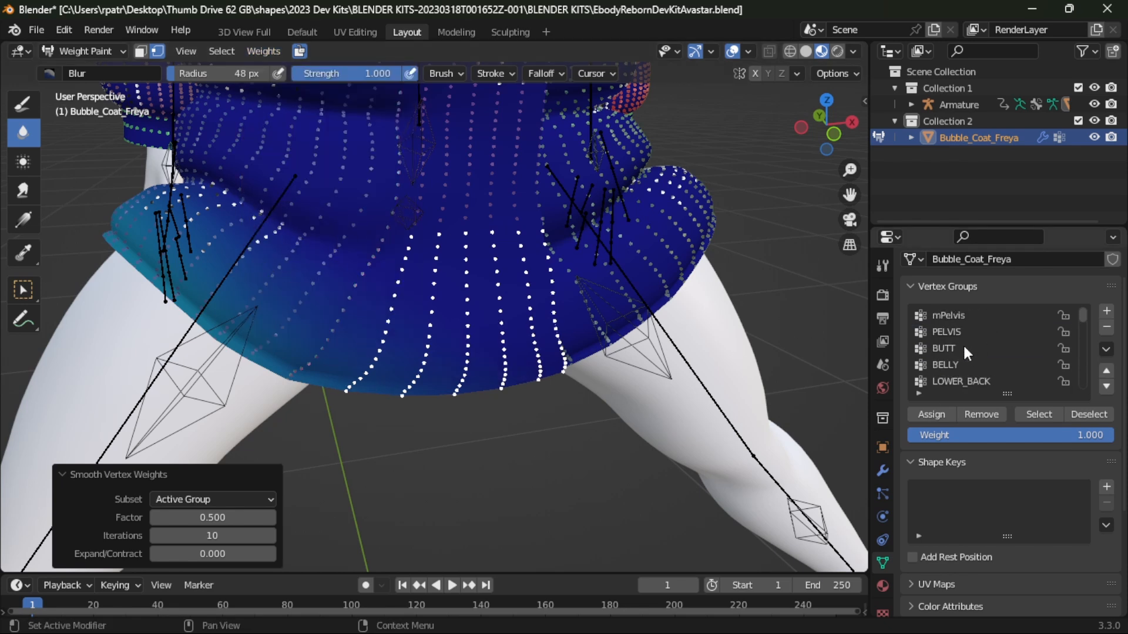
click(950, 316)
click(262, 51)
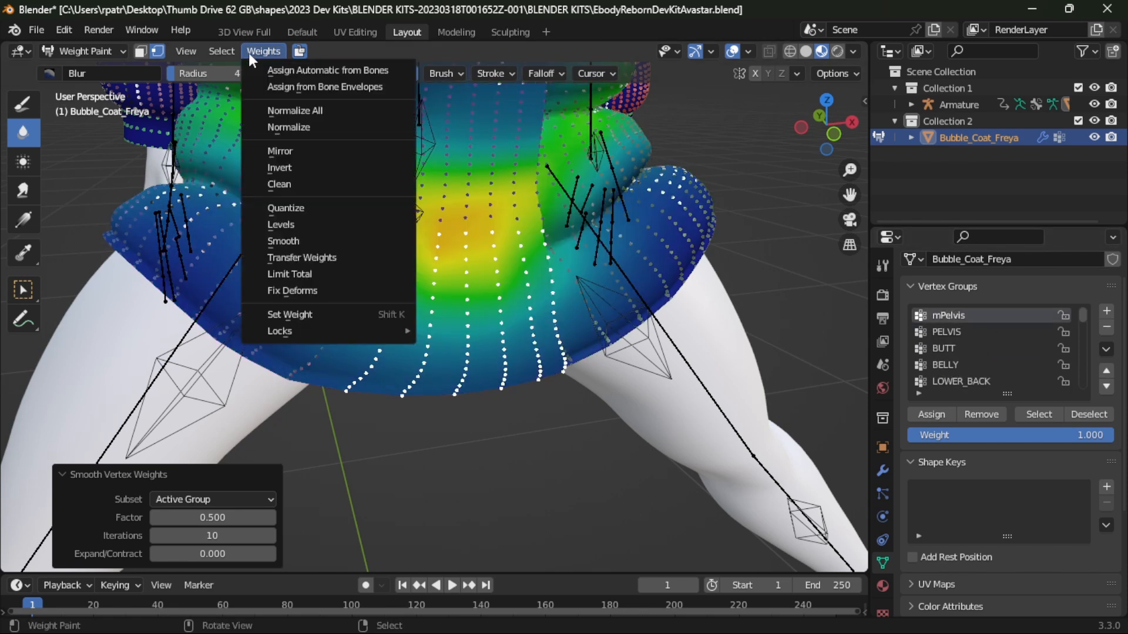
click(291, 241)
click(946, 332)
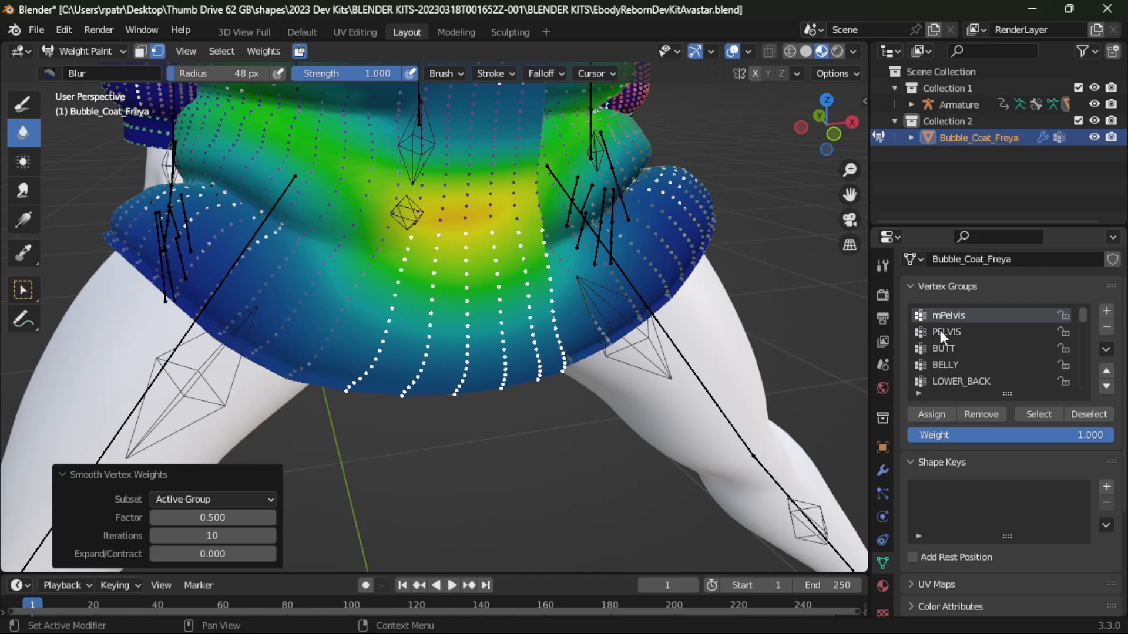
click(257, 51)
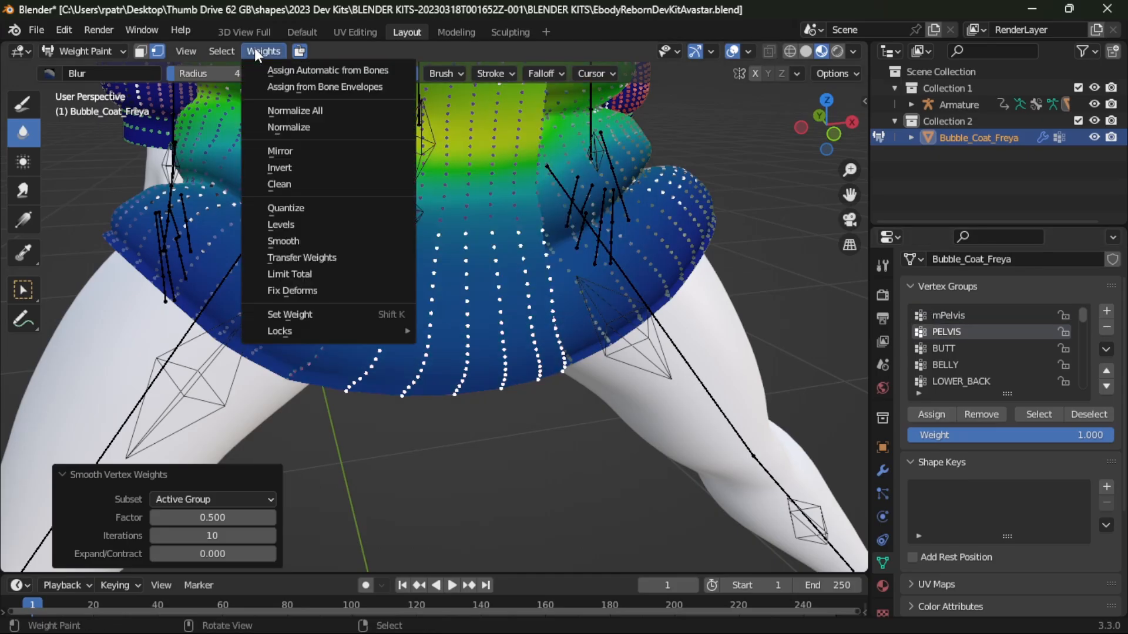
click(282, 240)
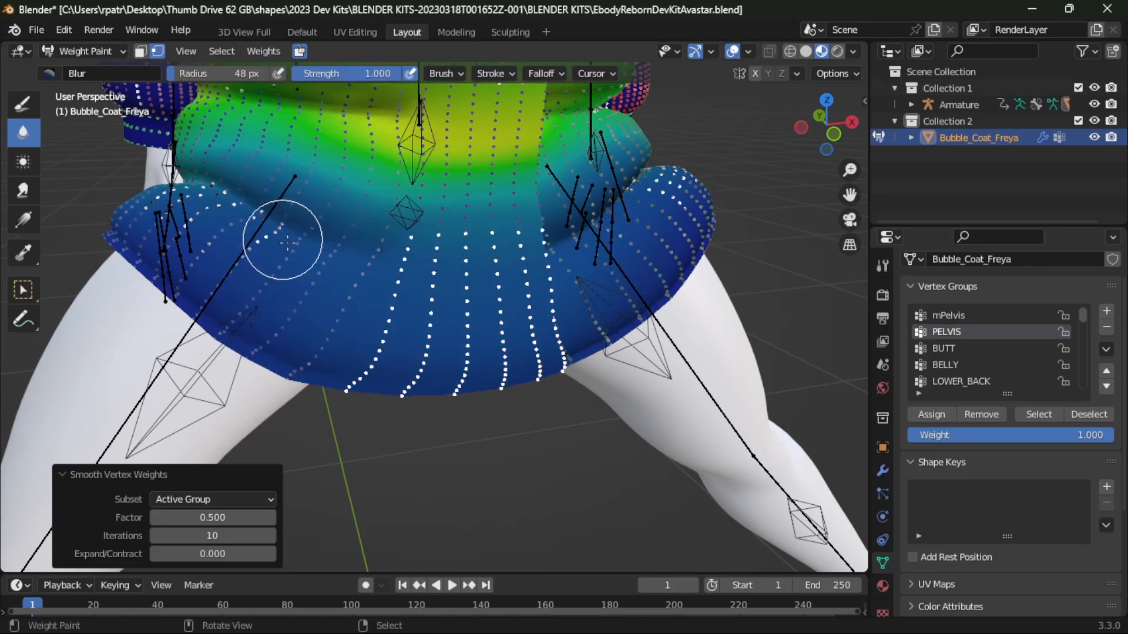
- Check the BUTT group's weights on the coat and look through the remaining vertex groups down to L_UPPER_LEG
click(946, 363)
click(940, 347)
scroll(957, 346, down, 1)
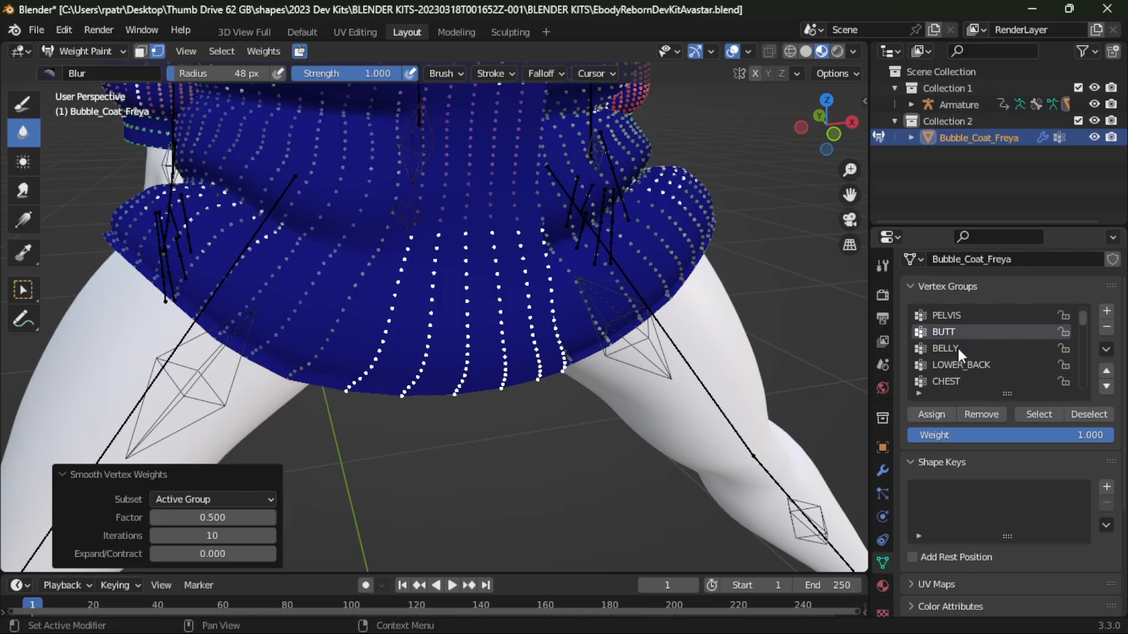
scroll(957, 348, down, 8)
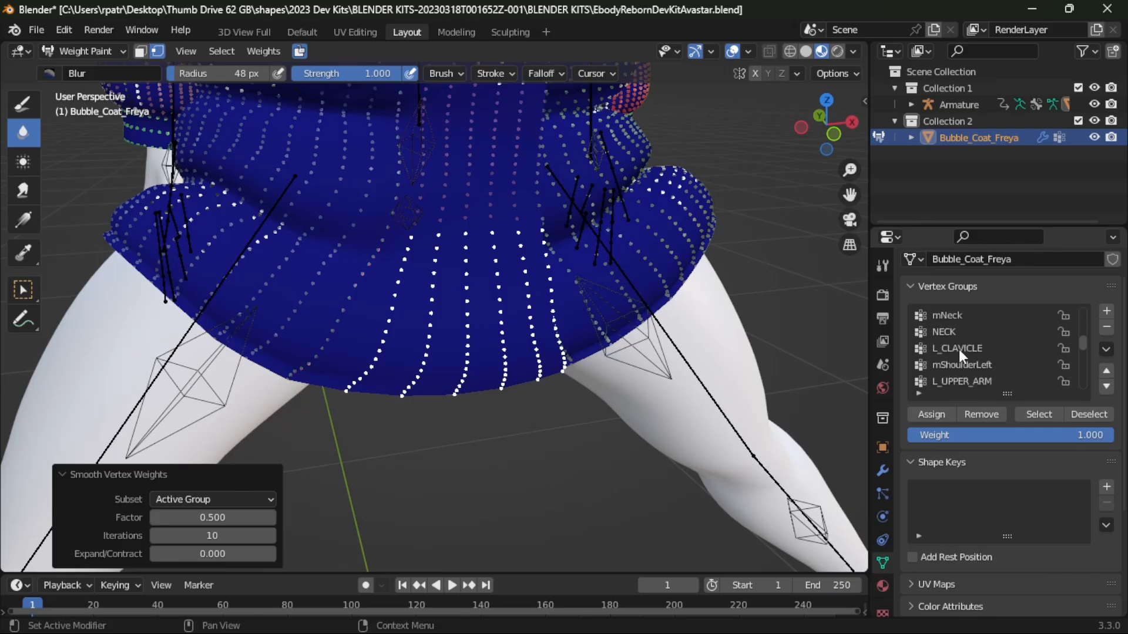
scroll(959, 350, down, 12)
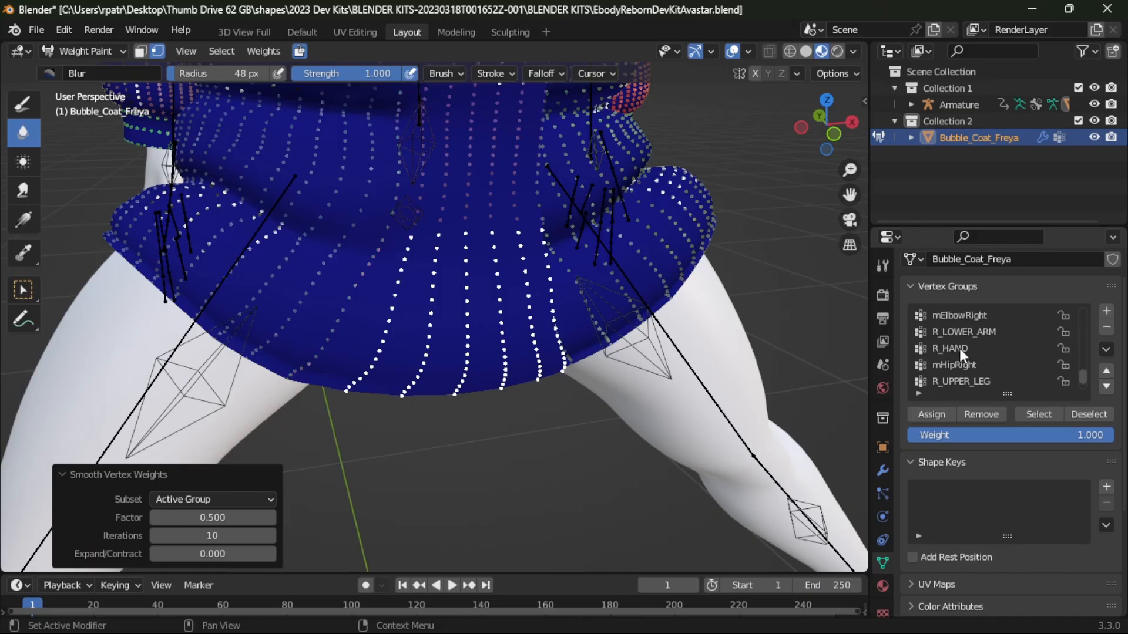
scroll(960, 349, down, 2)
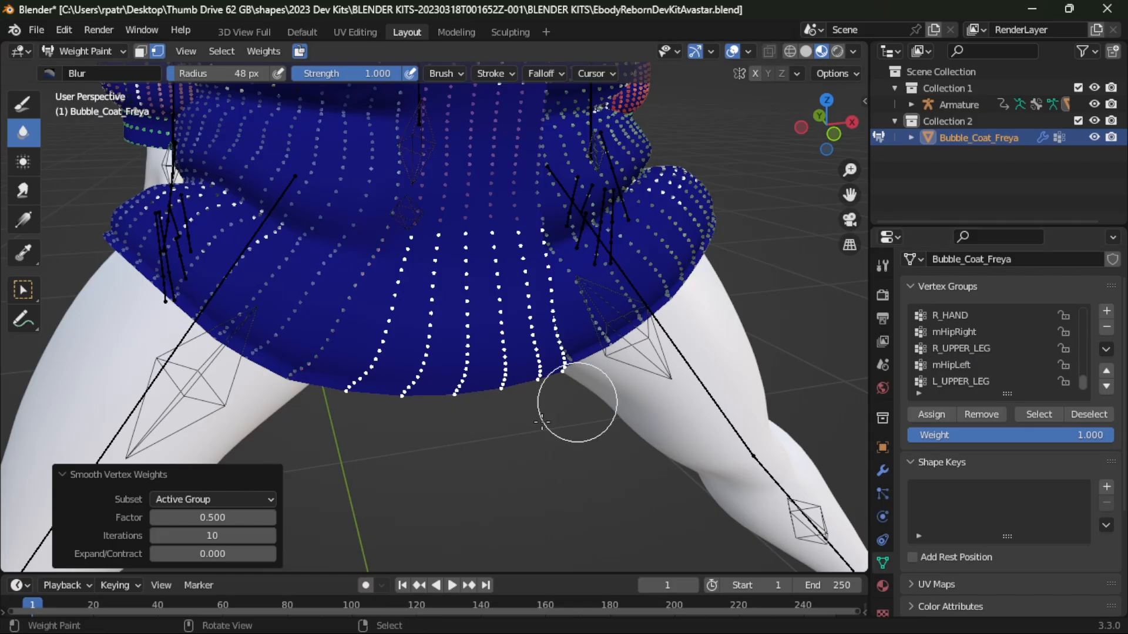
- Return the coat to Object Mode and inspect the test texture along the front hem for distortion
middle_drag(574, 393, 551, 434)
scroll(551, 434, up, 3)
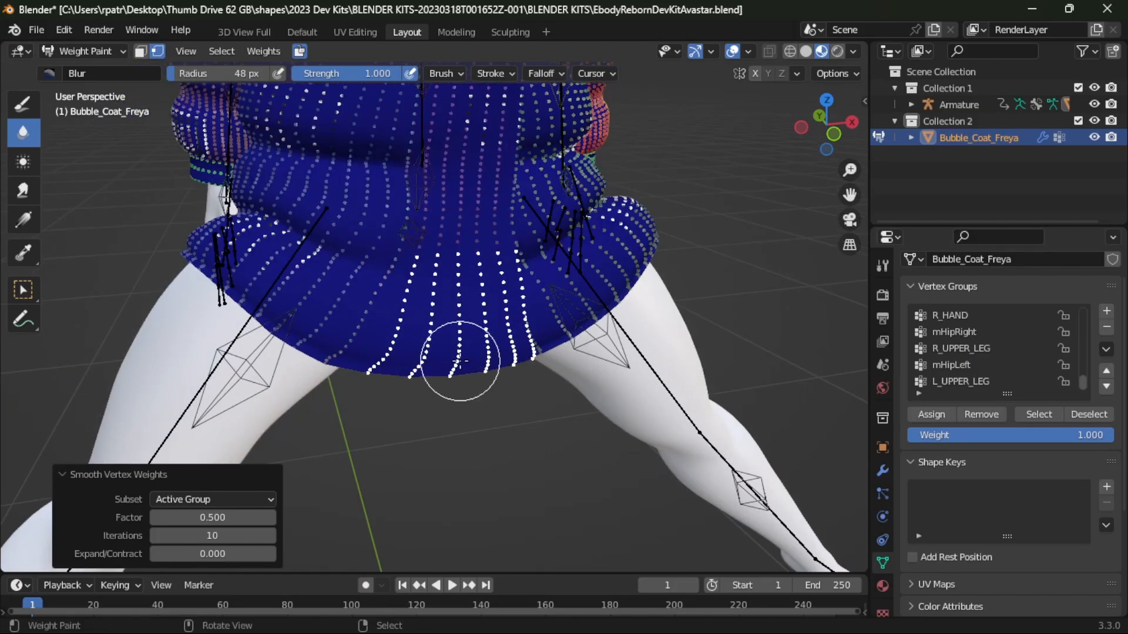
click(104, 50)
click(102, 69)
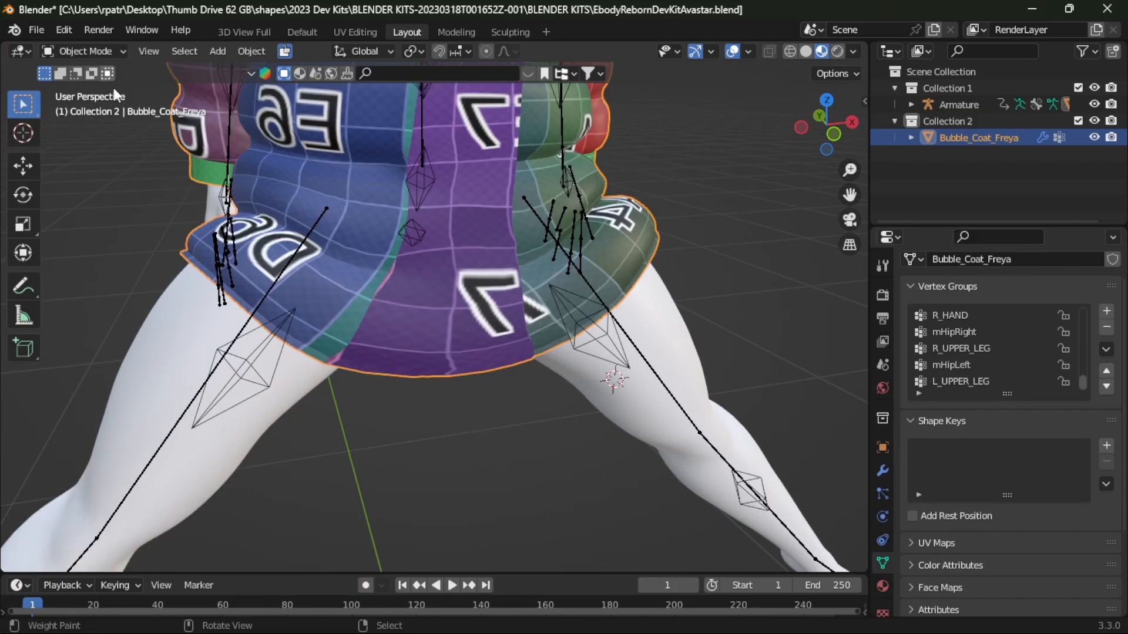
mouse_move(528, 442)
middle_down()
mouse_move(503, 358)
mouse_move(482, 347)
mouse_move(214, 393)
mouse_move(459, 434)
mouse_move(515, 429)
middle_up()
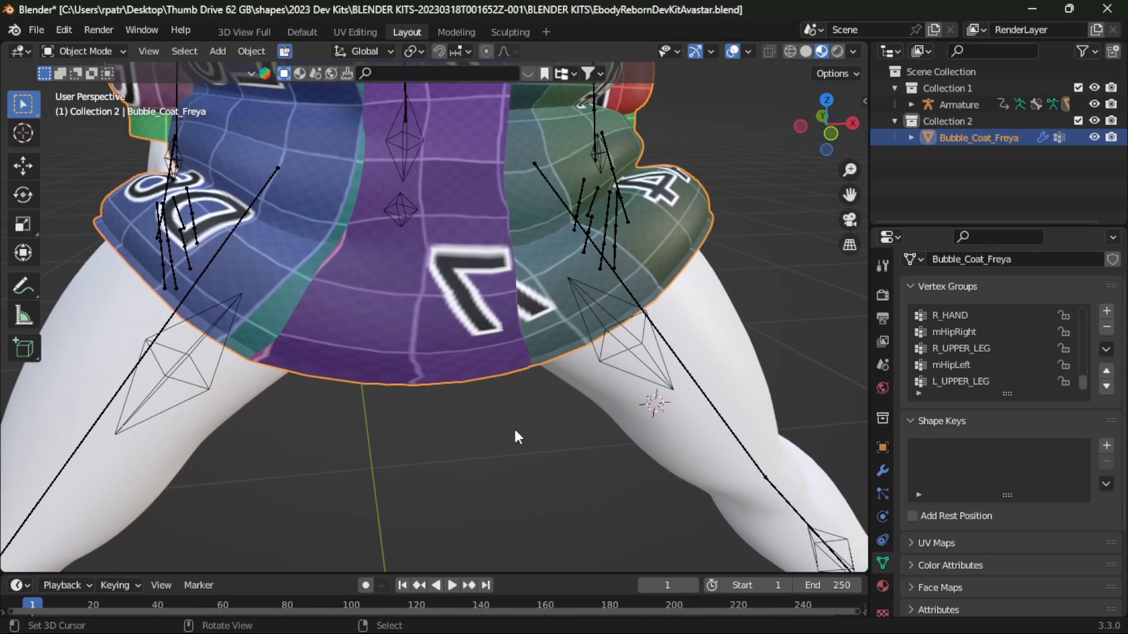
- Edit the coat in the UV Editing workspace and select the kinked middle UV vertex near the lower edge of the centre-strip island
click(354, 32)
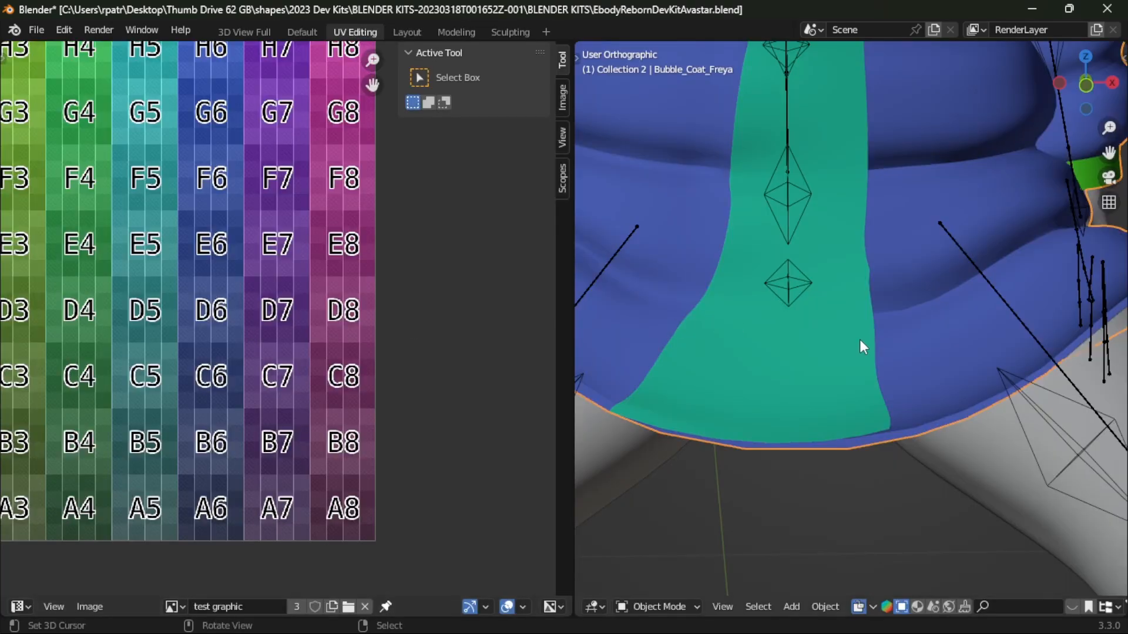
key(Tab)
scroll(423, 388, up, 2)
scroll(413, 377, up, 6)
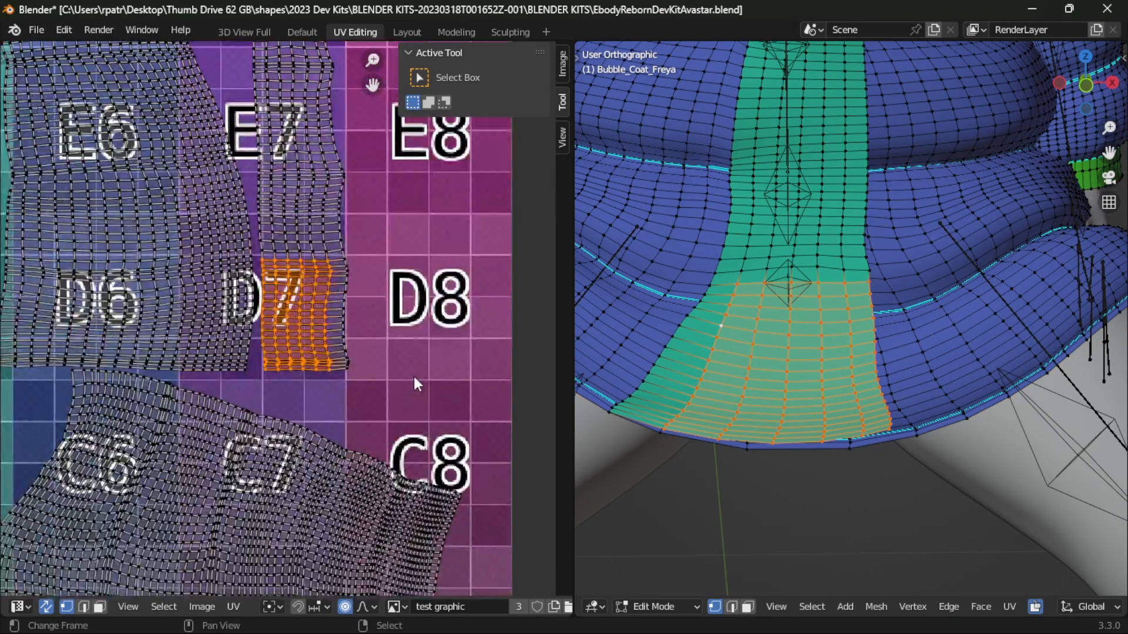
shift+middle_drag(415, 376, 313, 231)
scroll(310, 280, up, 2)
shift+middle_drag(283, 282, 330, 325)
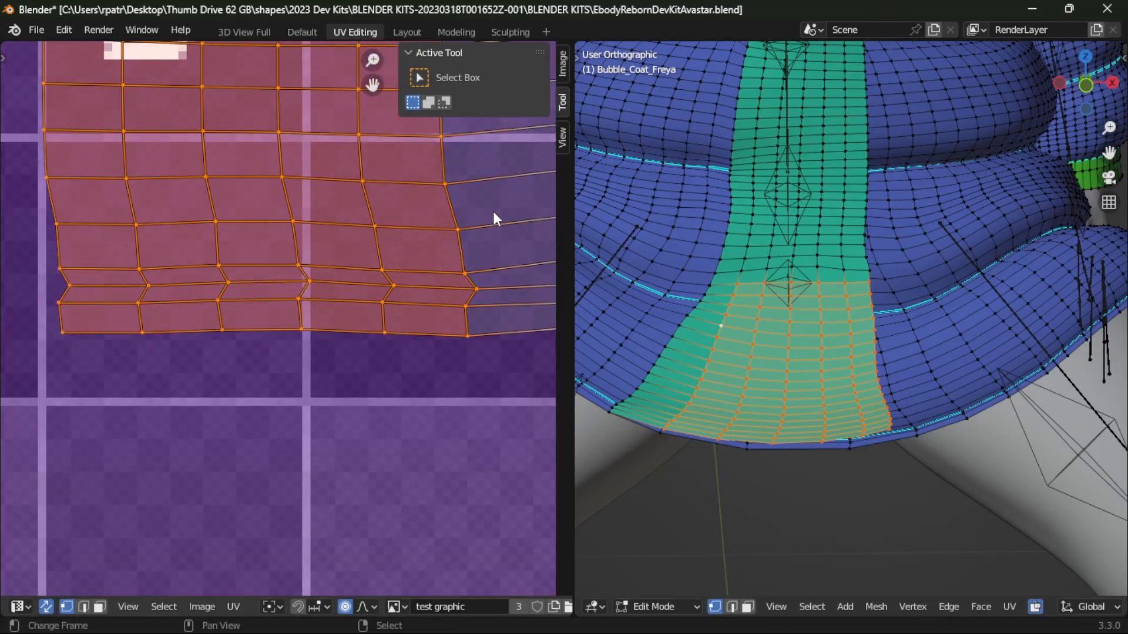
click(310, 284)
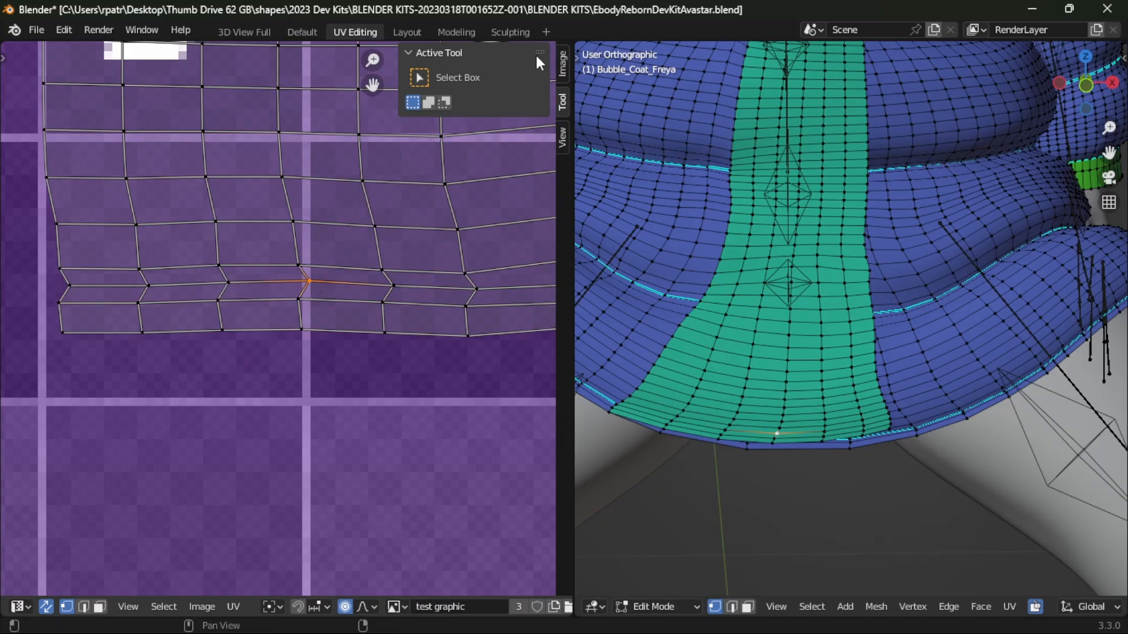
- Locate the selected vertex on the textured hem in the Layout workspace and turn off proportional editing
click(398, 33)
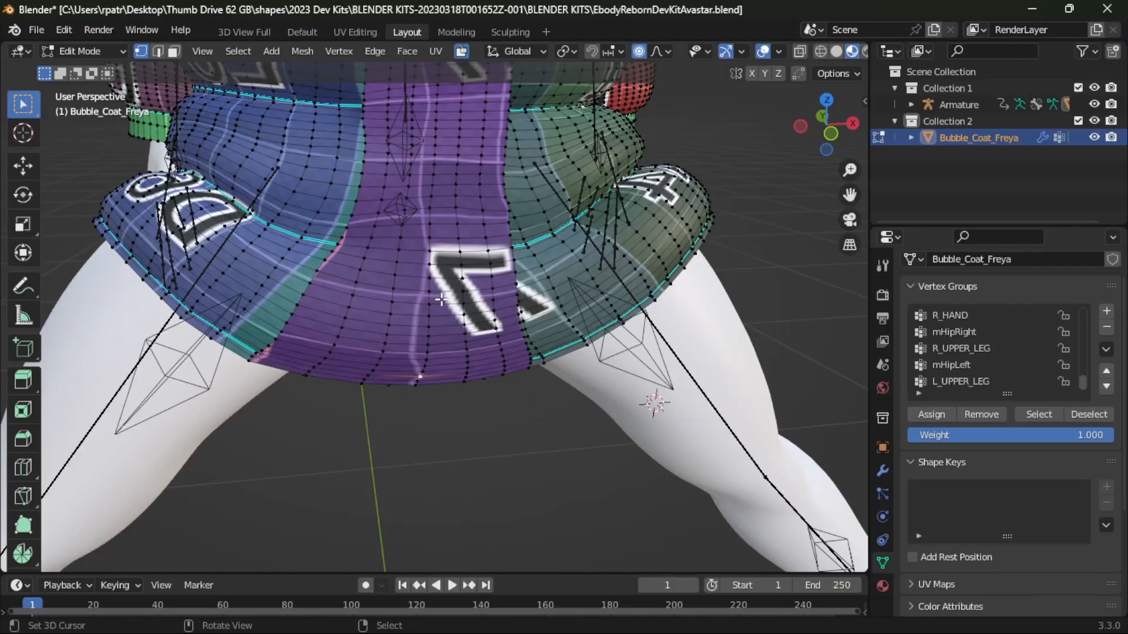
scroll(448, 328, up, 5)
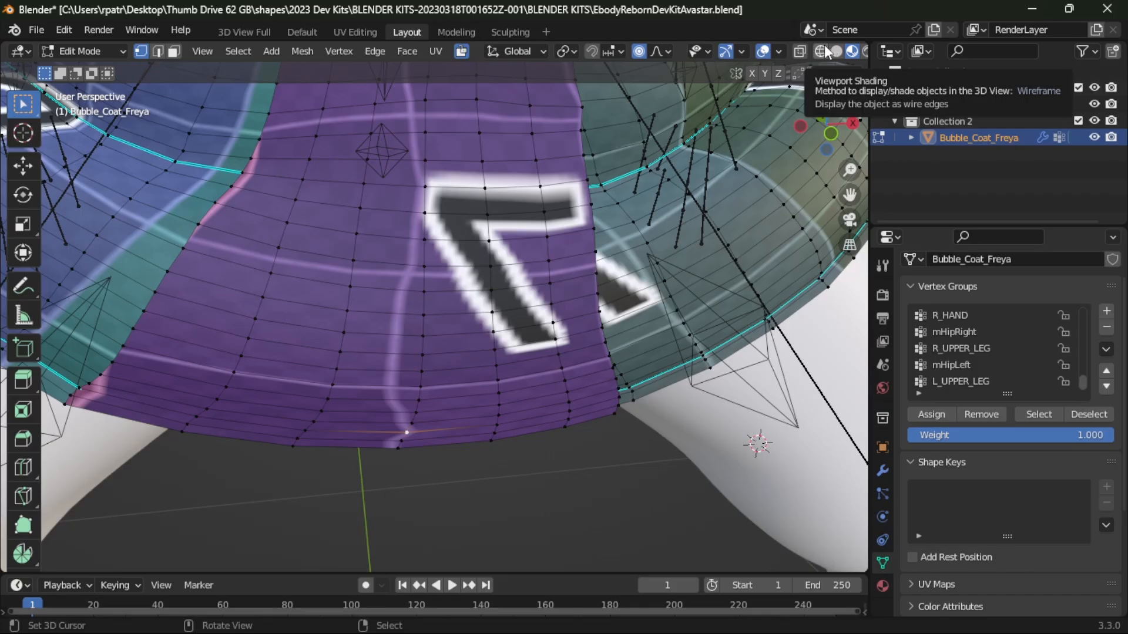
click(639, 51)
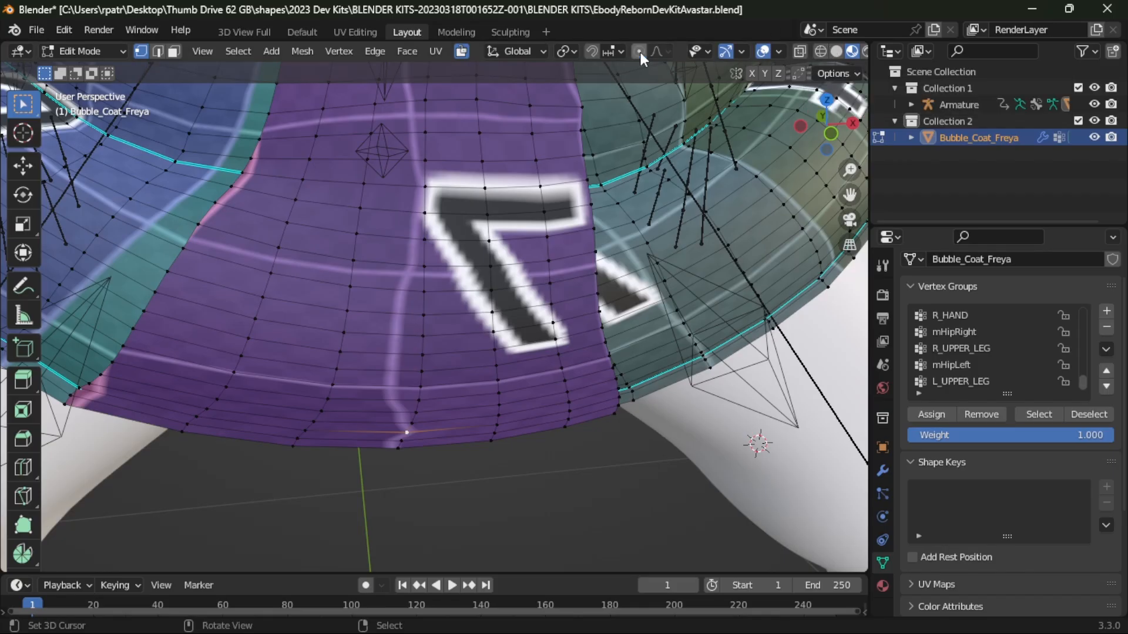
- Select the kinked third UV row from the centre-strip island's lower edge and move it about -1.11 along X
click(348, 33)
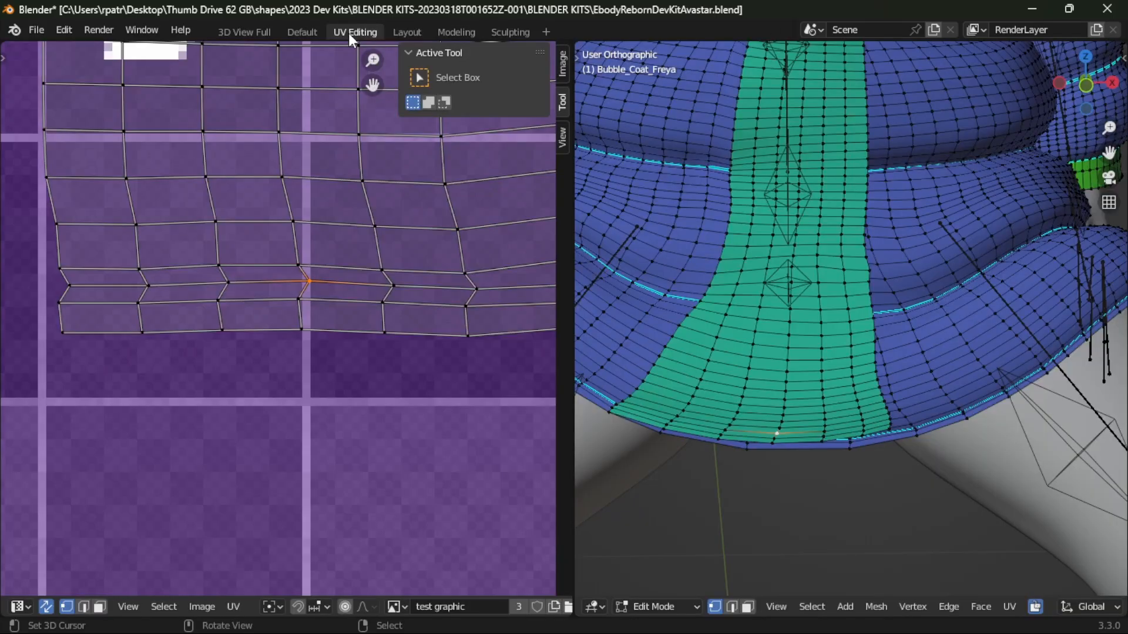
click(477, 288)
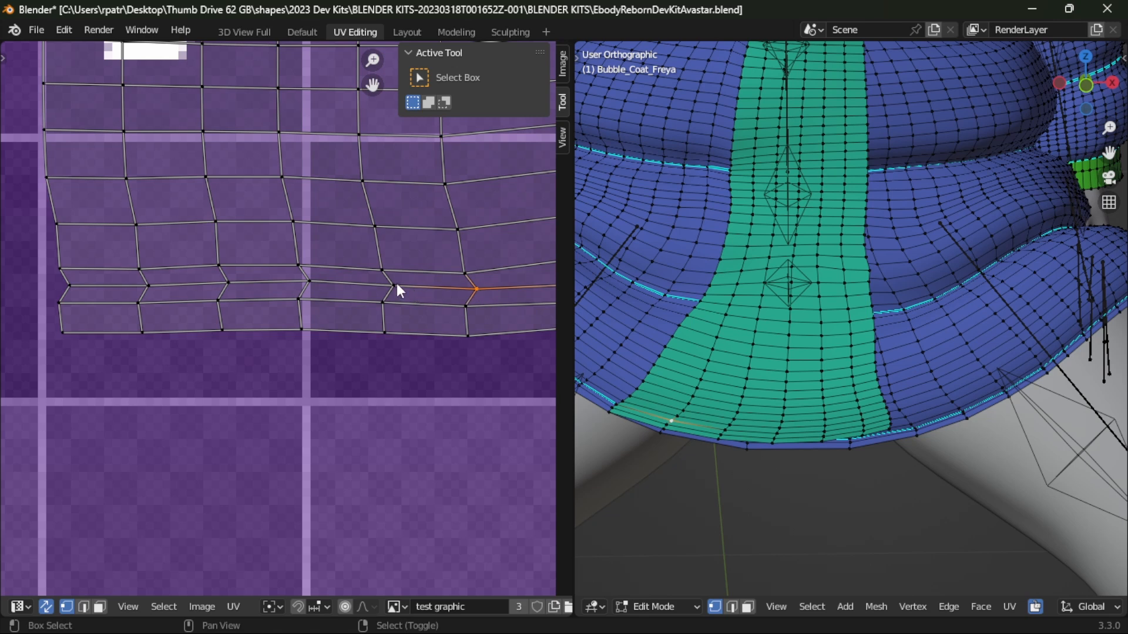
shift+click(353, 283)
shift+click(253, 284)
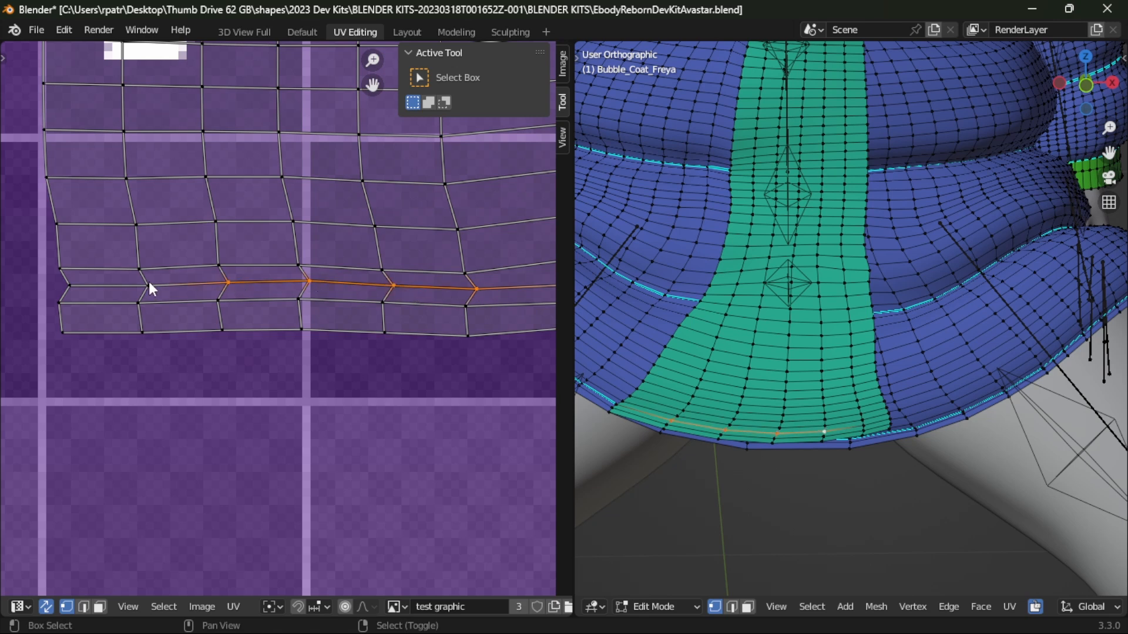
scroll(292, 326, down, 2)
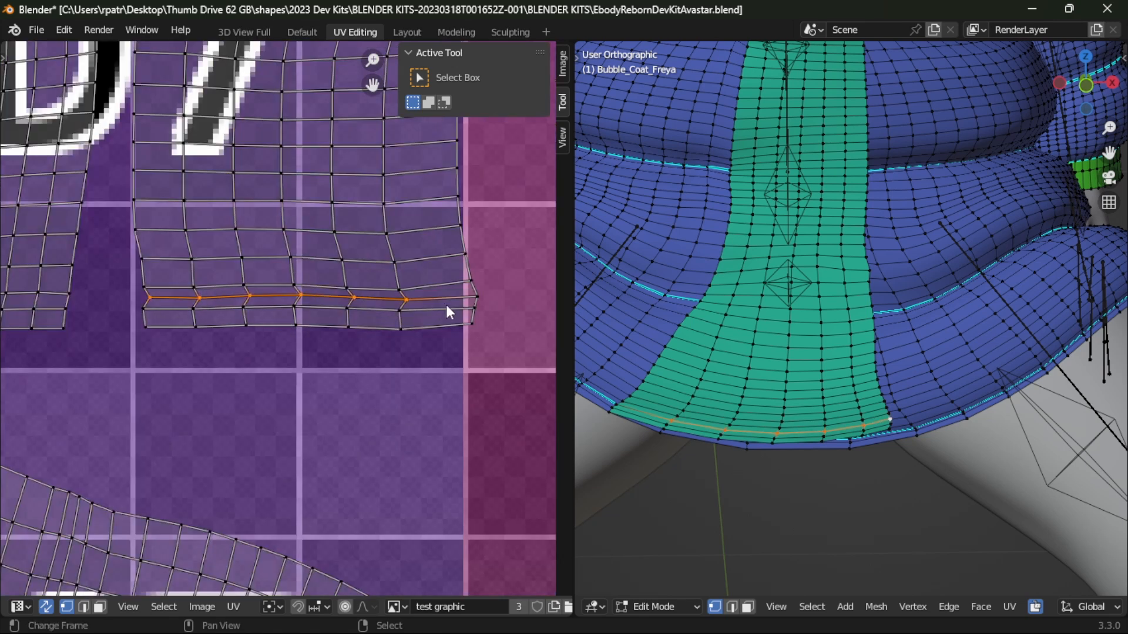
shift+click(477, 297)
key(g)
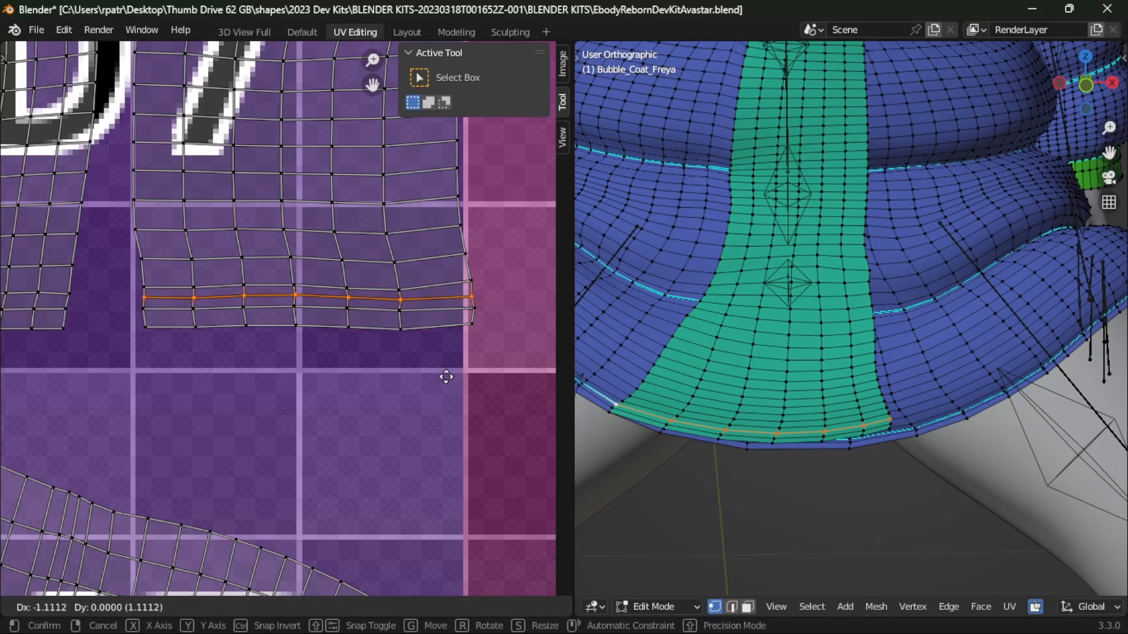
click(446, 377)
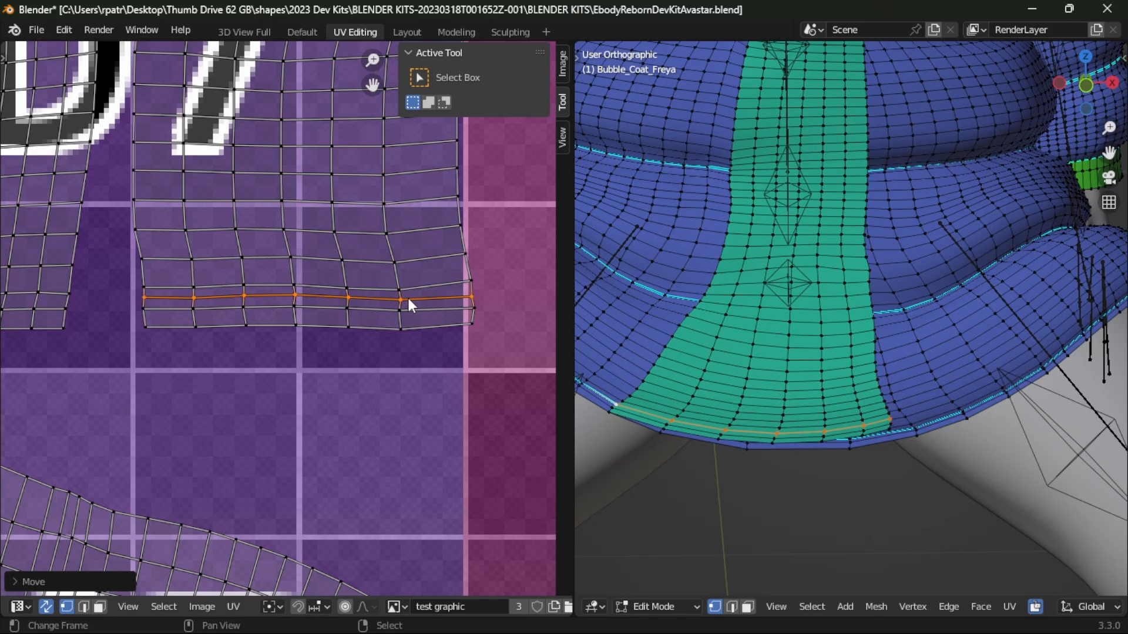
- Nudge the middle vertex and the outer-edge vertex of the same UV row near the lower end of the narrow strip
click(296, 296)
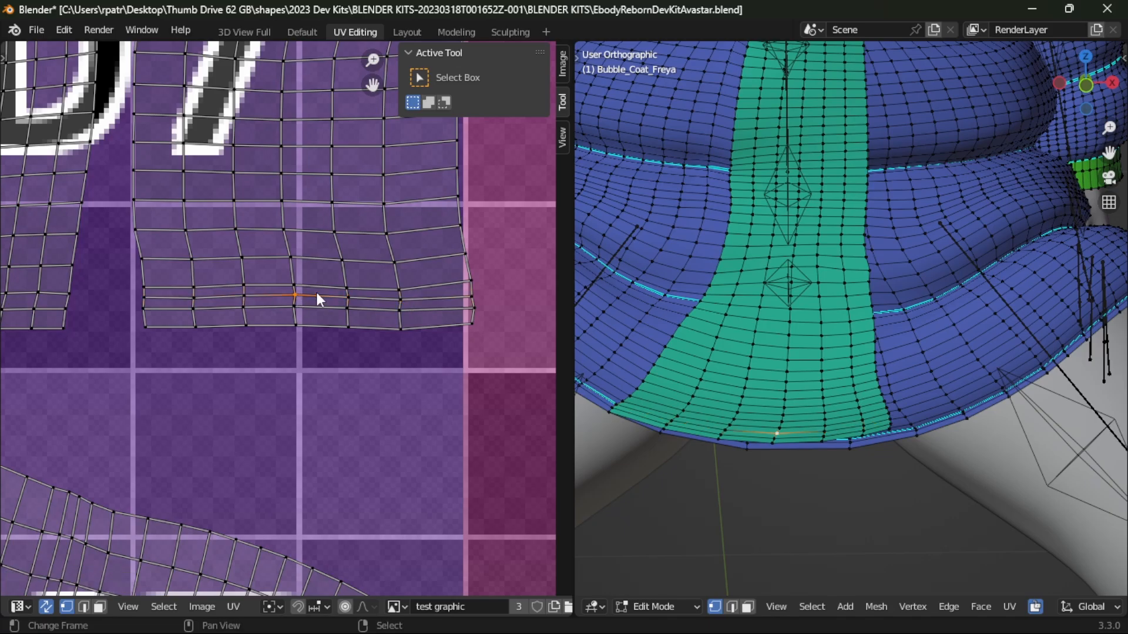
key(g)
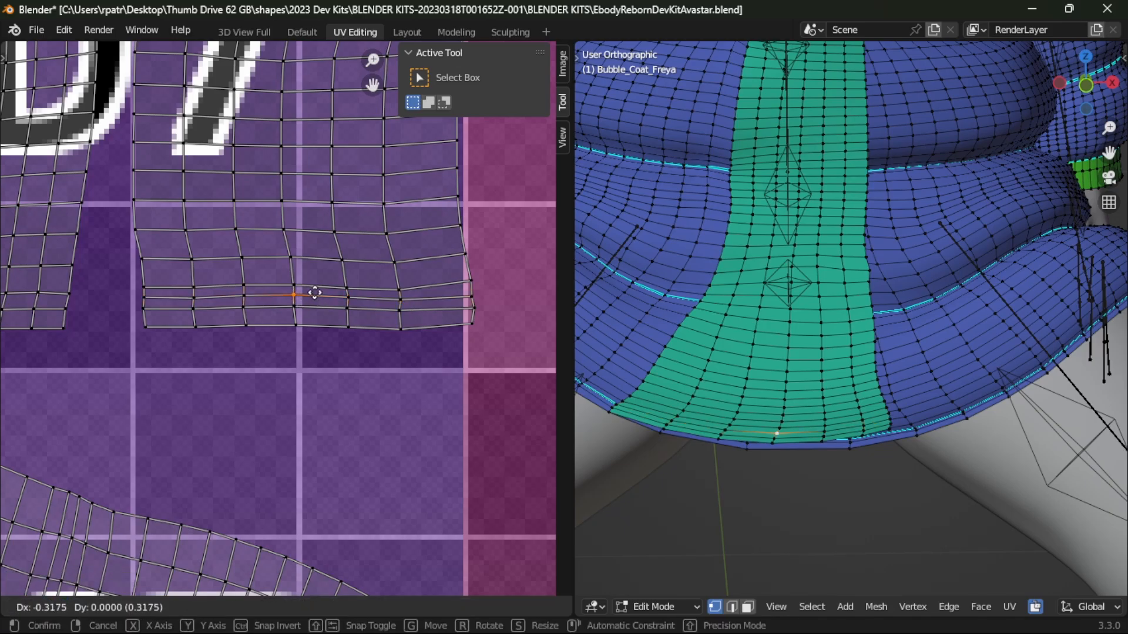
click(315, 299)
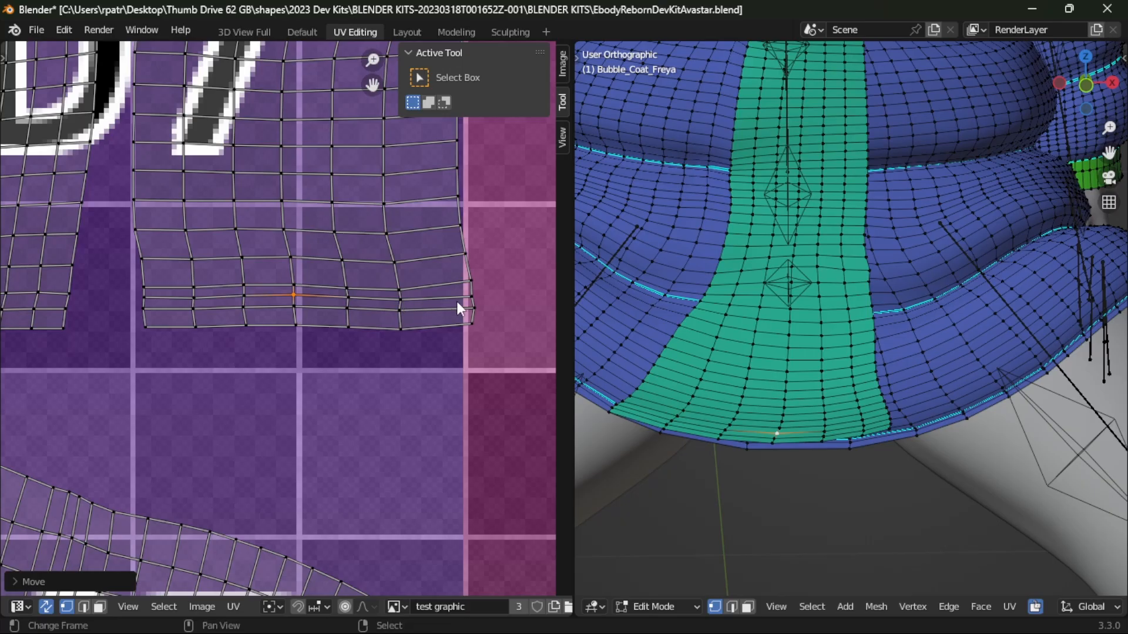
click(470, 294)
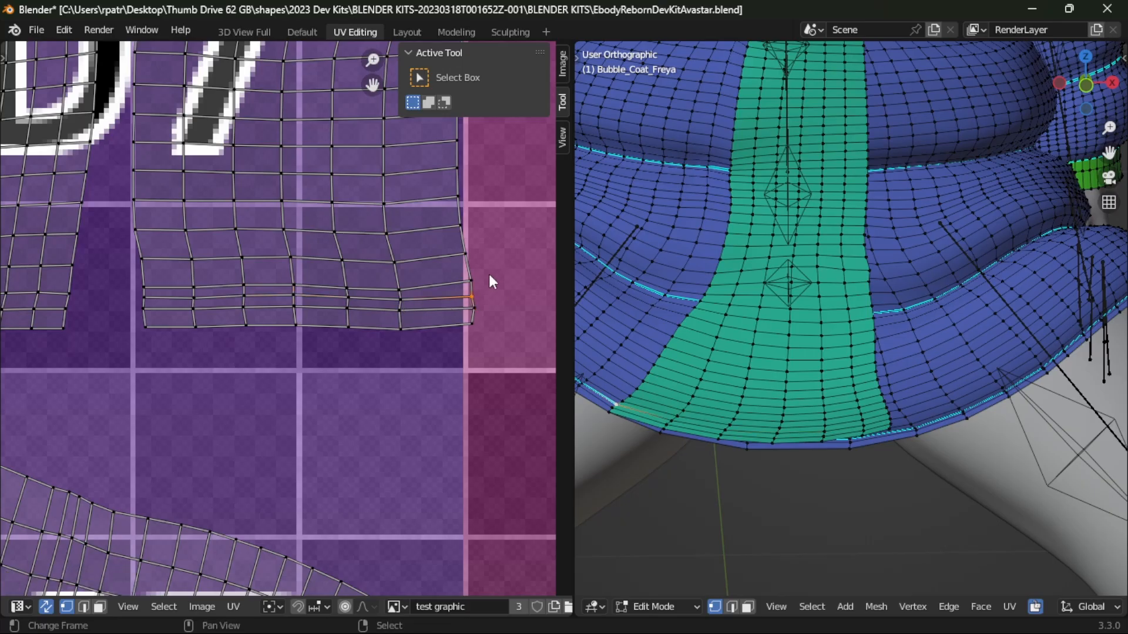
key(g)
click(489, 274)
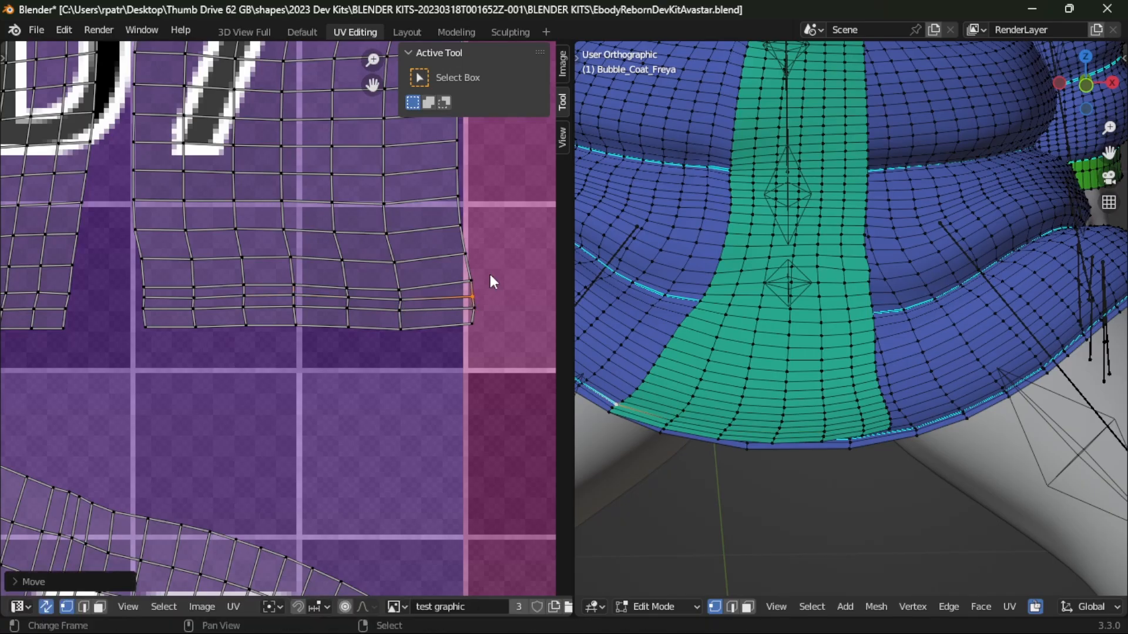
click(406, 32)
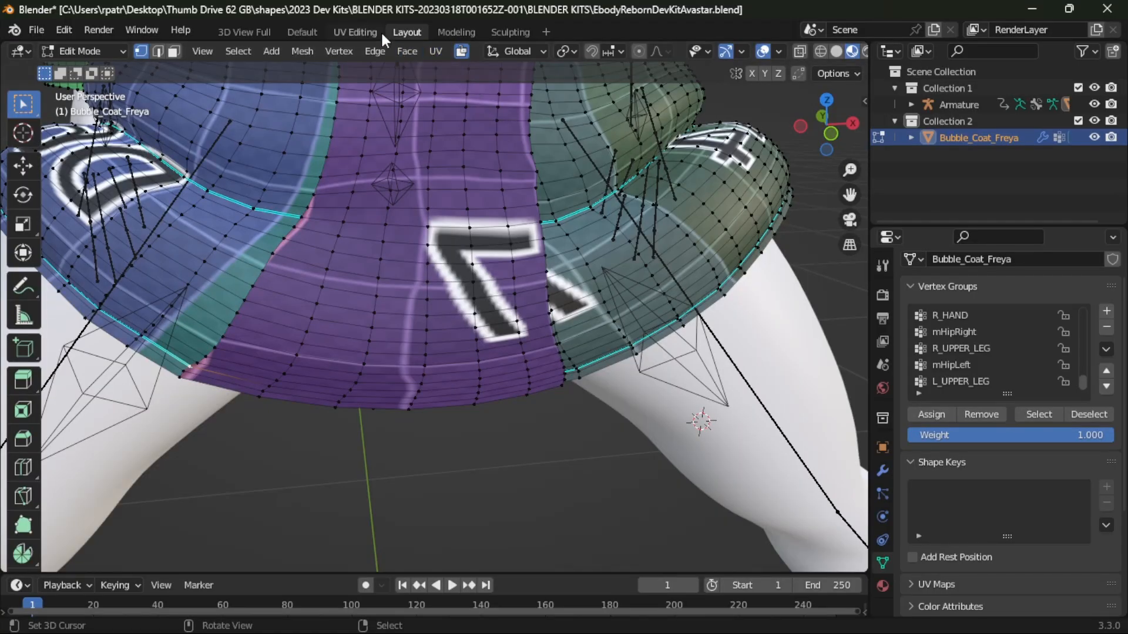
click(365, 33)
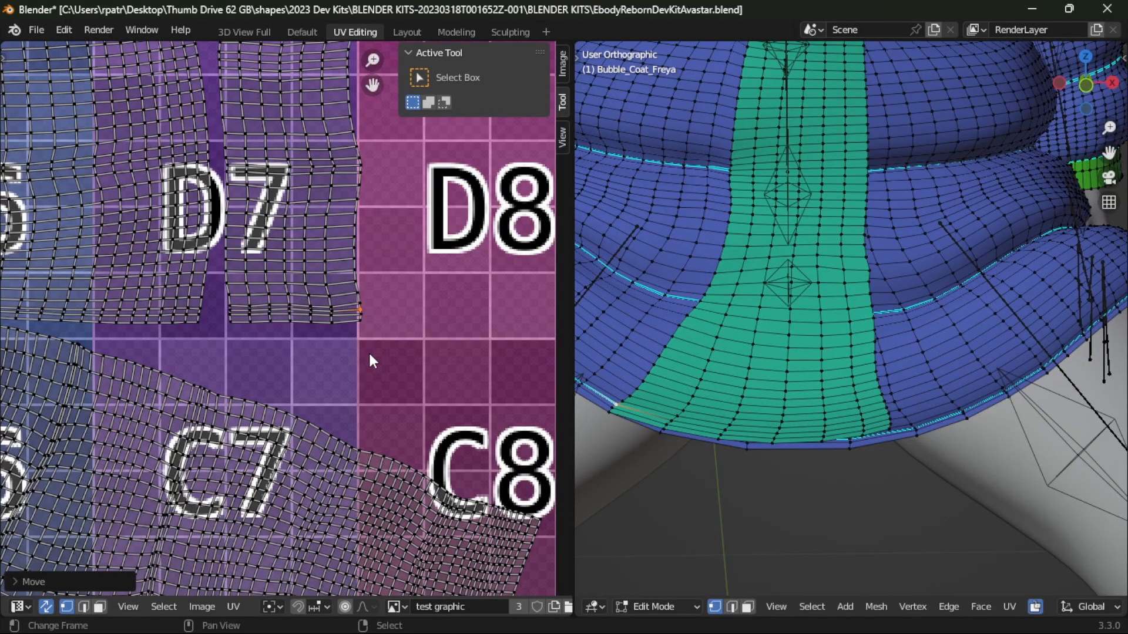
- Move the five lowest UV vertices of the strip's middle column slightly left to straighten the column
scroll(370, 357, up, 3)
scroll(369, 356, up, 2)
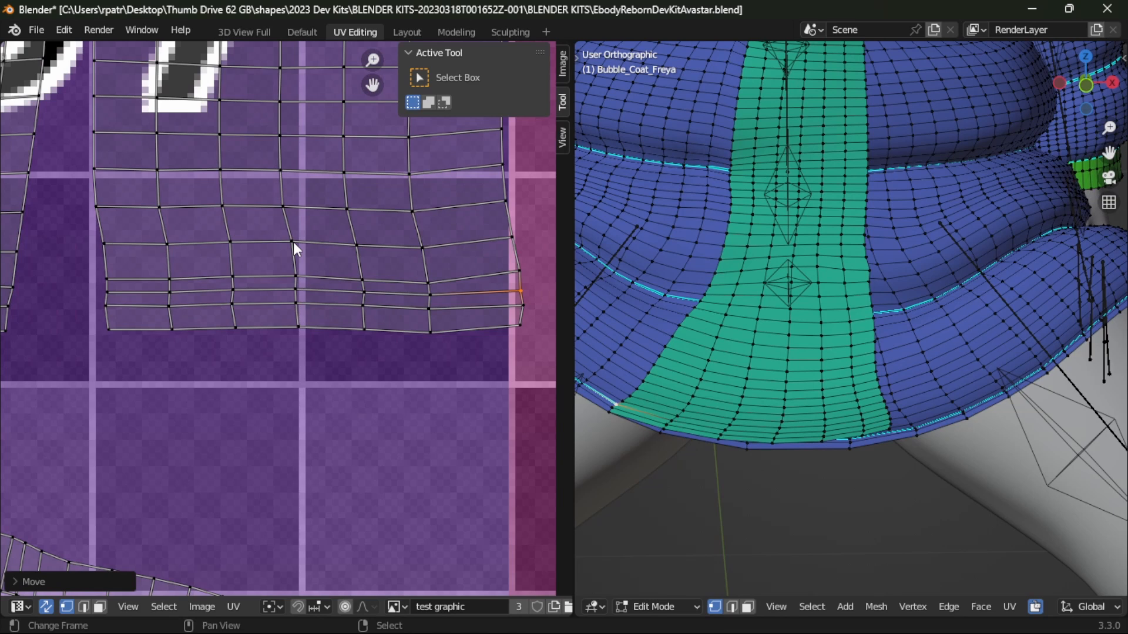
click(783, 408)
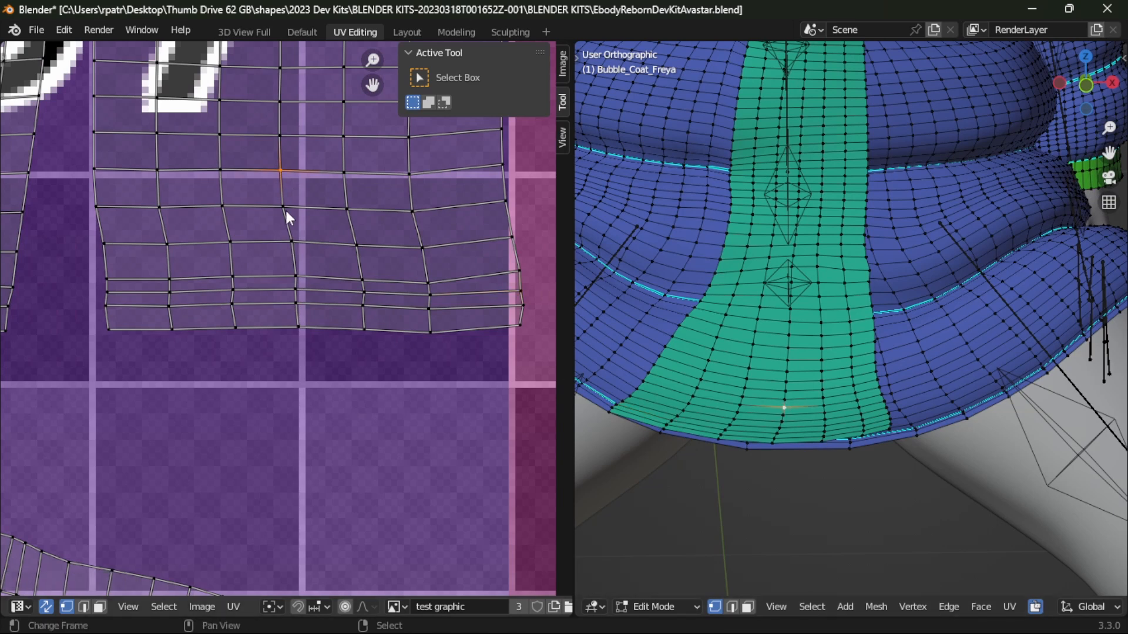
right_click(294, 239)
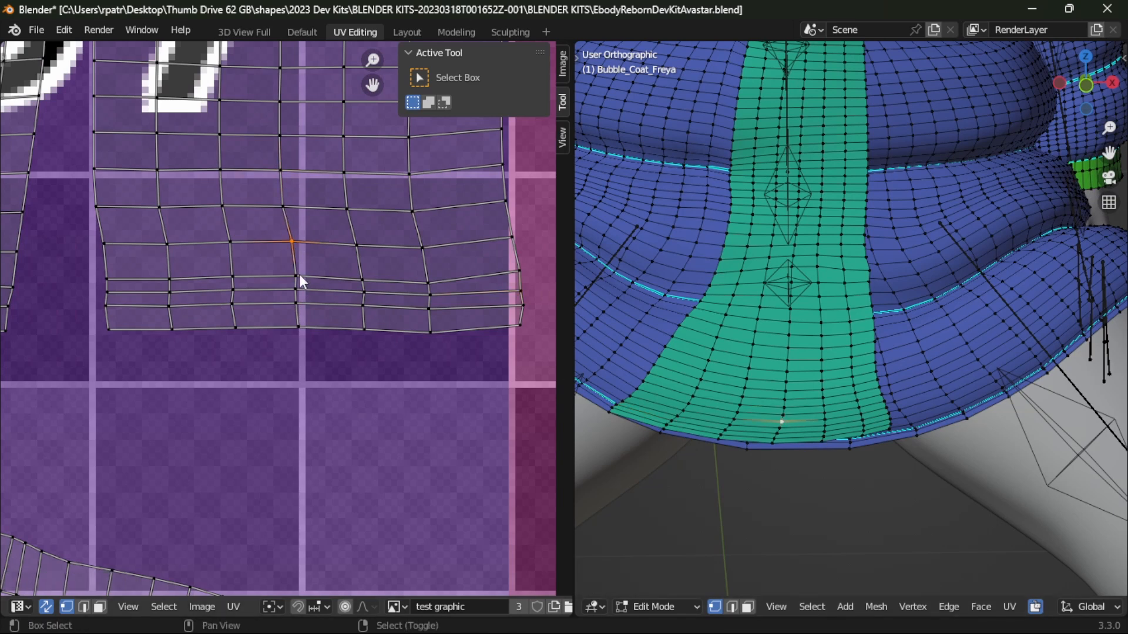
shift+right_click(298, 274)
shift+right_click(298, 286)
shift+right_click(295, 302)
shift+right_click(297, 326)
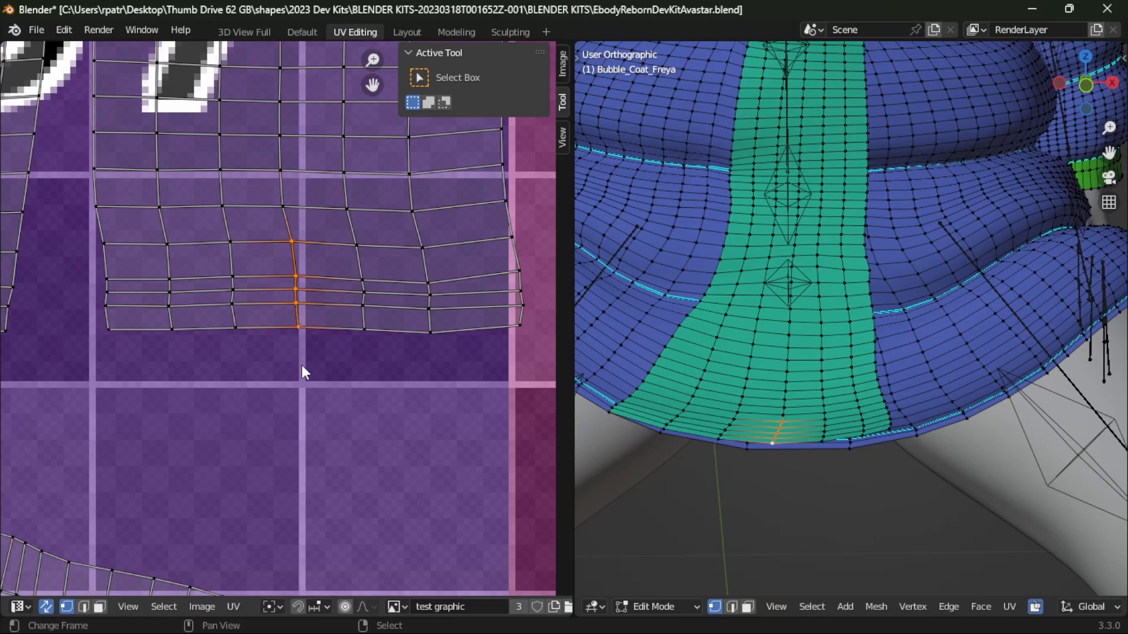
key(g)
click(294, 366)
- Shift lower UV vertices of the column right of the middle slightly left, and reposition one vertex in the column beyond it
right_click(361, 292)
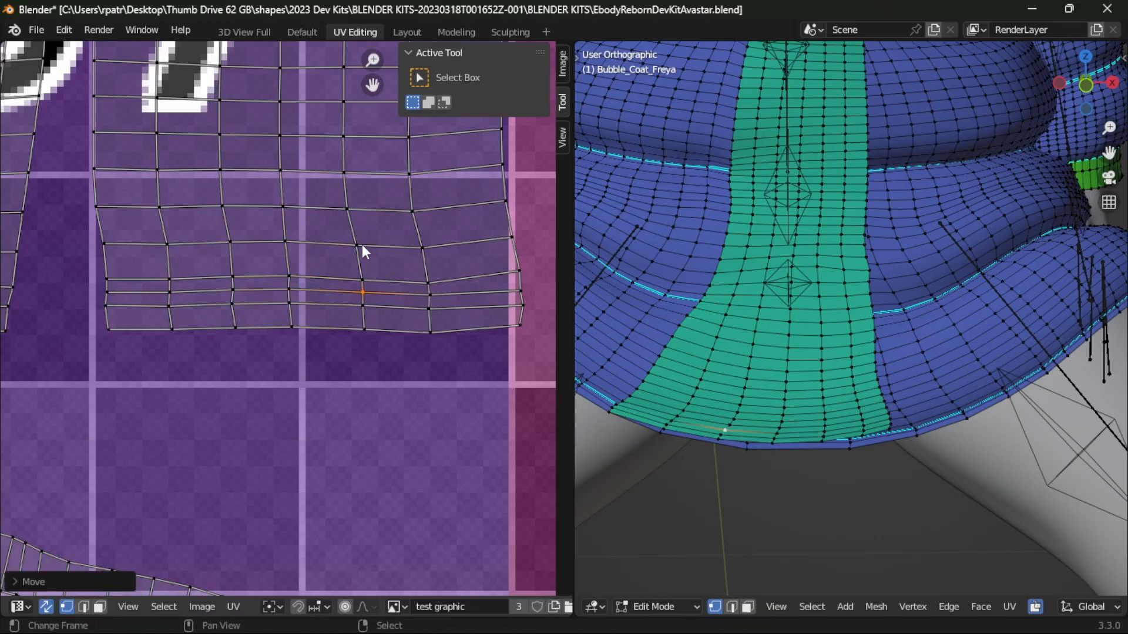
right_click(359, 246)
shift+right_click(361, 291)
shift+right_click(364, 328)
key(g)
click(358, 330)
key(c)
key(Escape)
right_click(413, 211)
key(g)
click(433, 215)
- Inspect how the test graphic runs along the coat's purple centre strip and hem on the 3D model
click(406, 32)
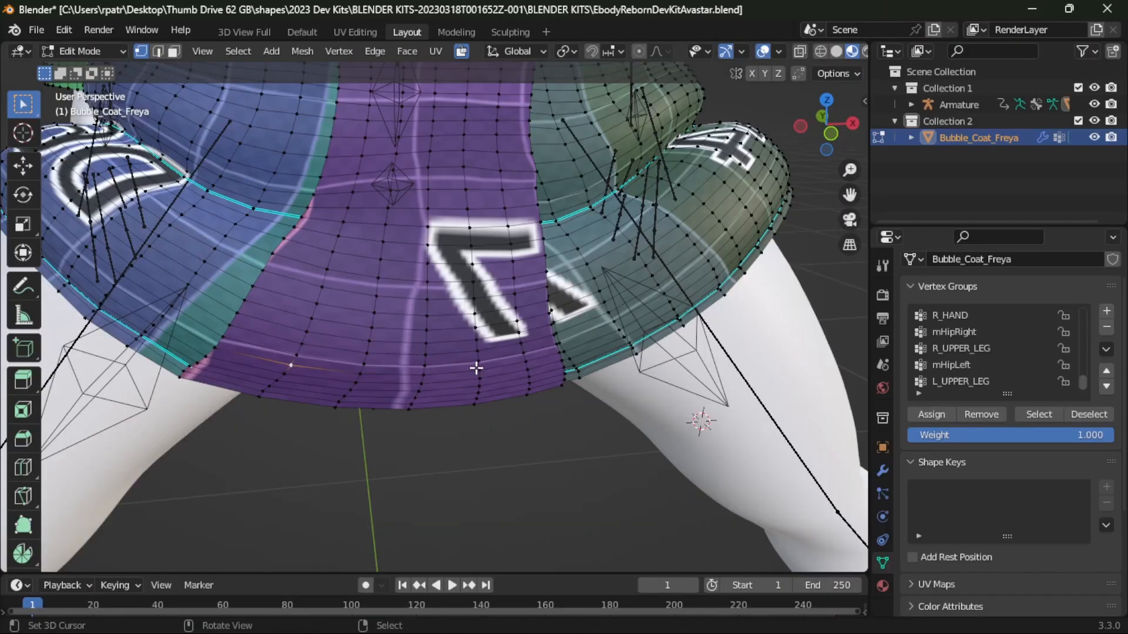
scroll(476, 366, down, 3)
scroll(475, 366, down, 2)
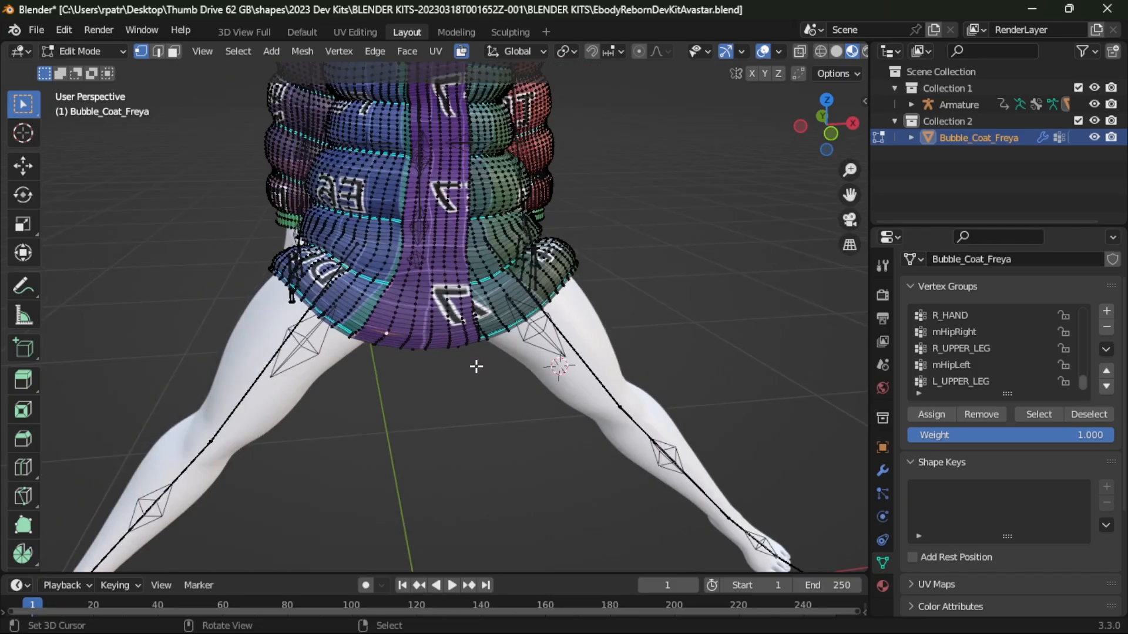
scroll(476, 366, up, 5)
scroll(415, 318, down, 1)
shift+middle_drag(416, 317, 425, 366)
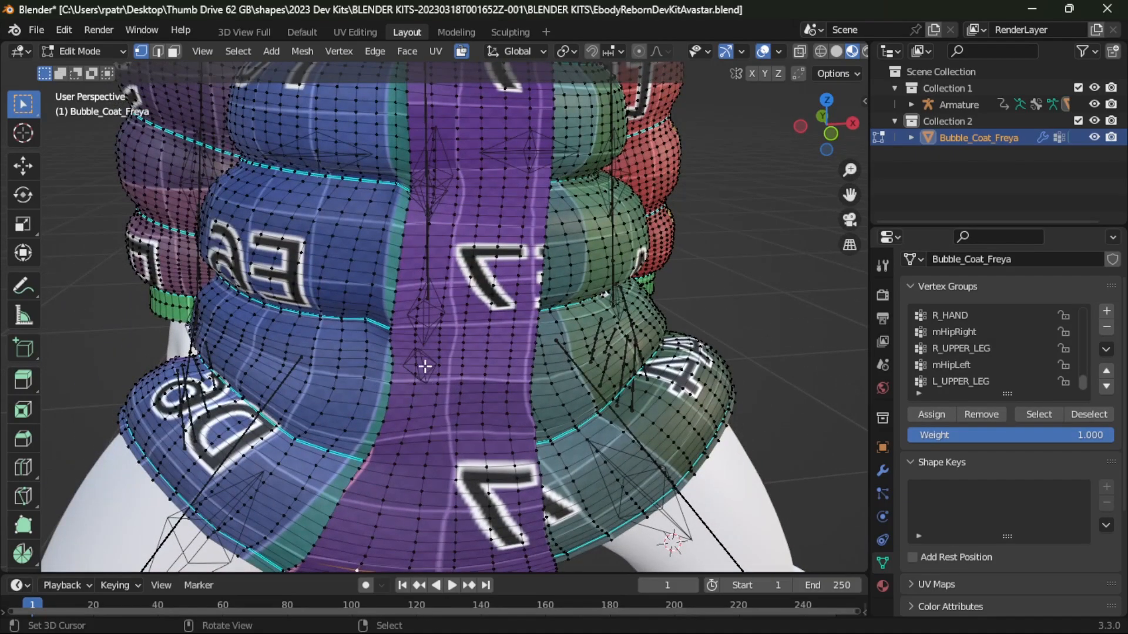
scroll(460, 323, down, 4)
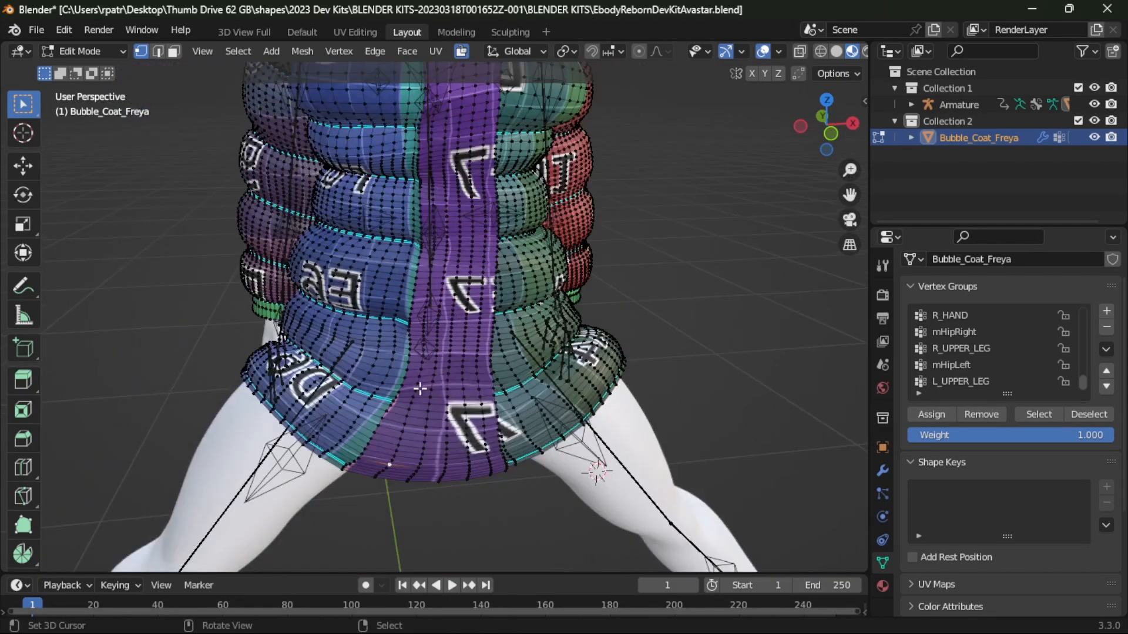
scroll(456, 405, up, 2)
scroll(455, 405, up, 3)
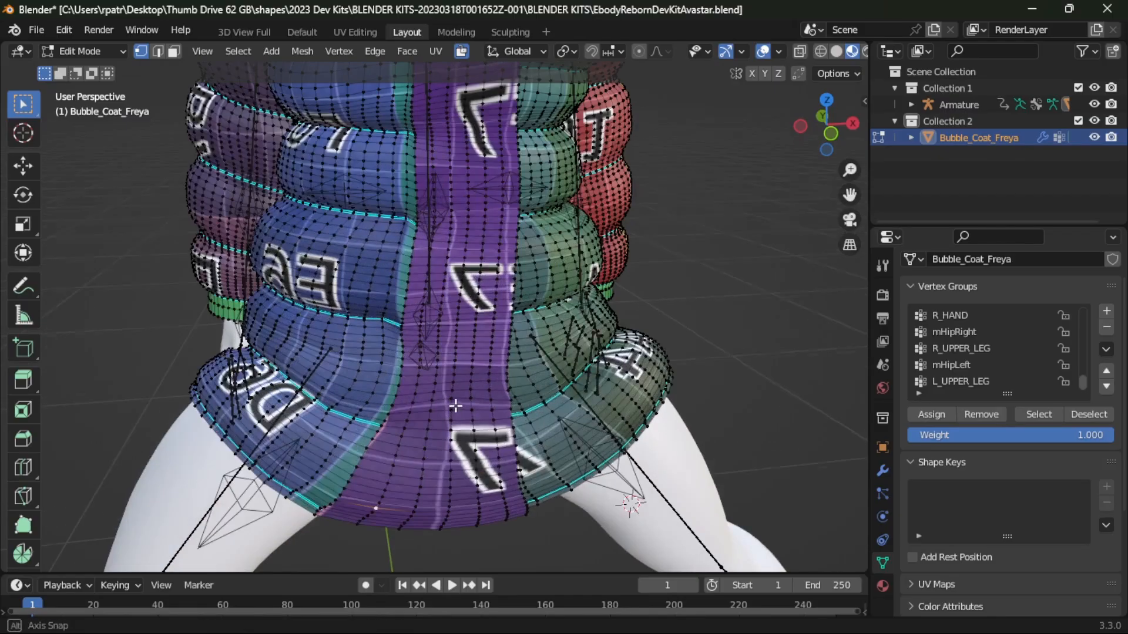
scroll(385, 188, down, 1)
- Select all of the coat's UV islands and apply Average Islands Scale
click(355, 33)
scroll(331, 356, down, 5)
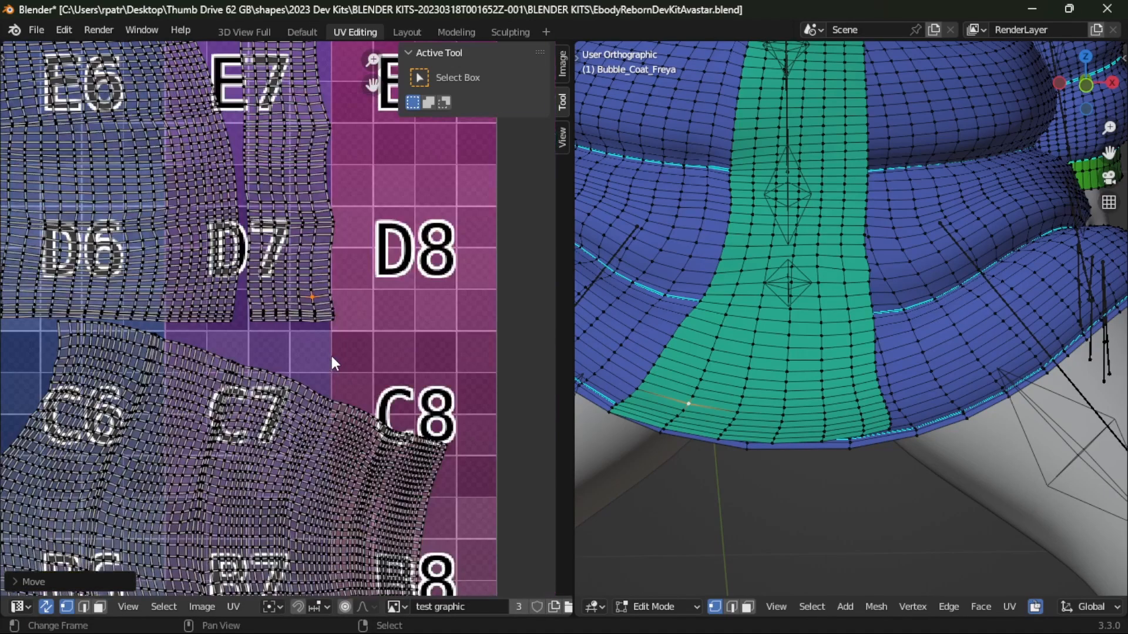
scroll(330, 353, down, 1)
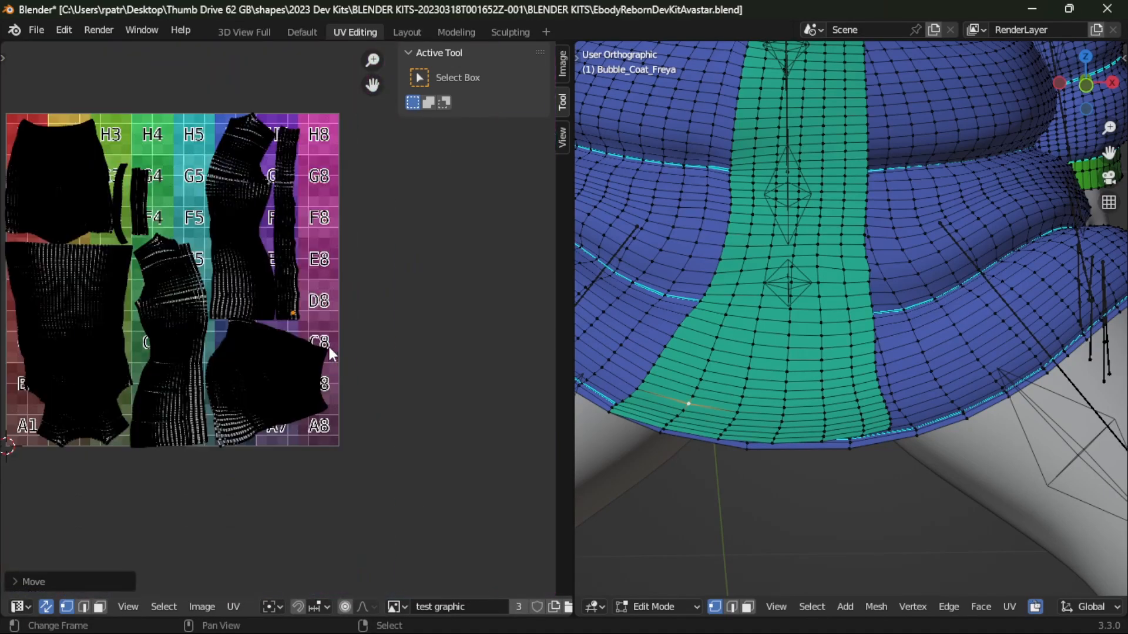
key(a)
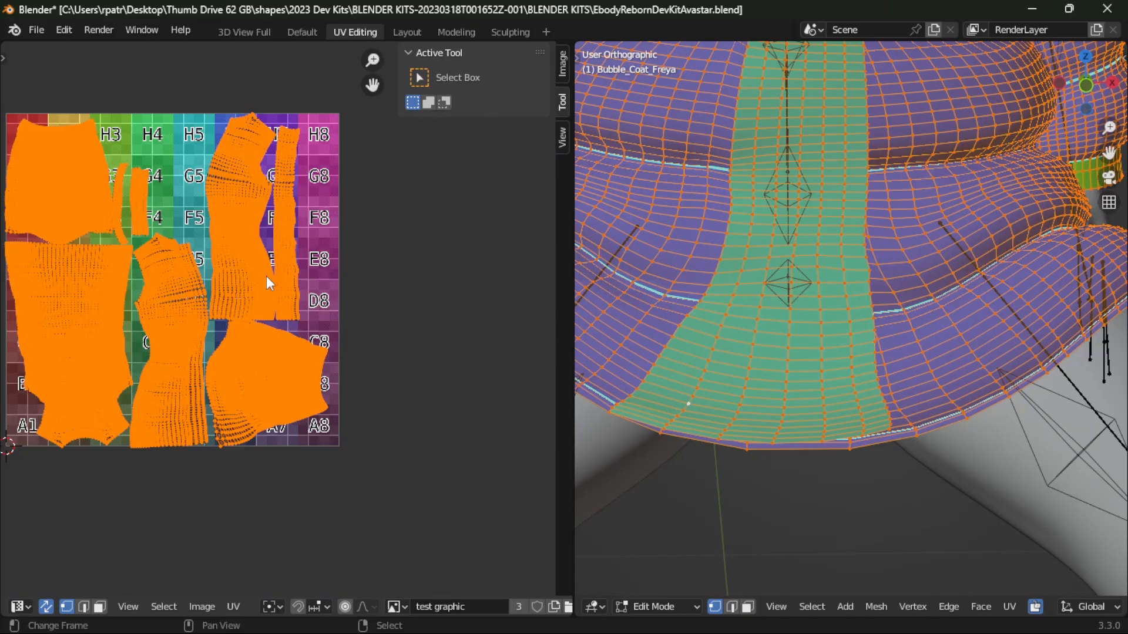
click(234, 607)
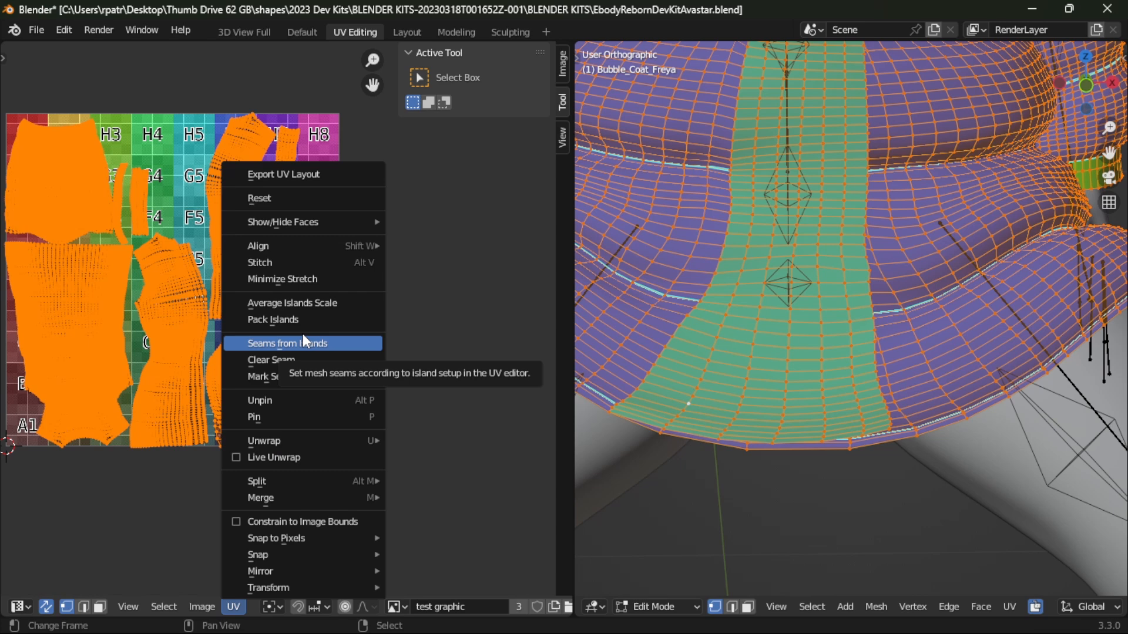
click(274, 303)
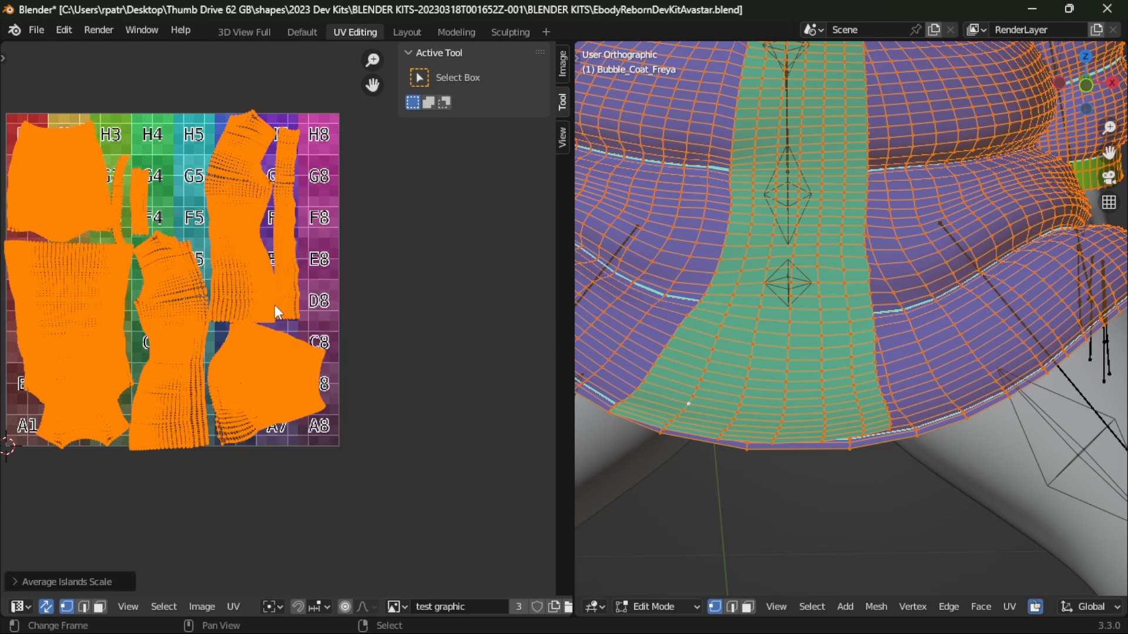
- Examine the test graphic's scale and alignment across the coat's centre strip and surrounding puffed panels
click(411, 29)
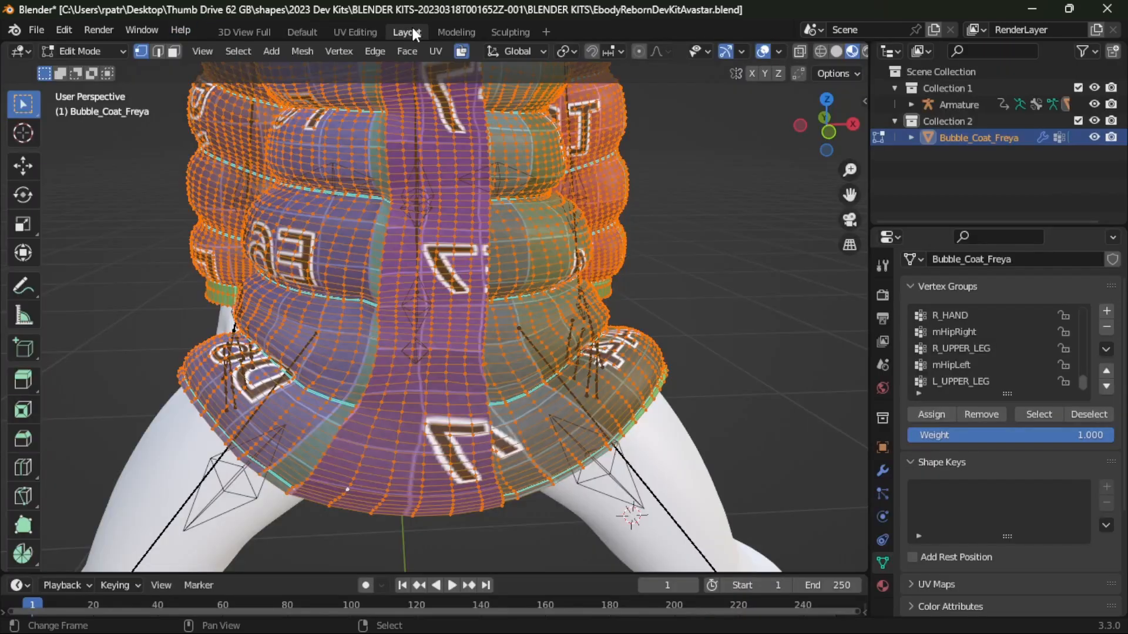
scroll(502, 450, up, 5)
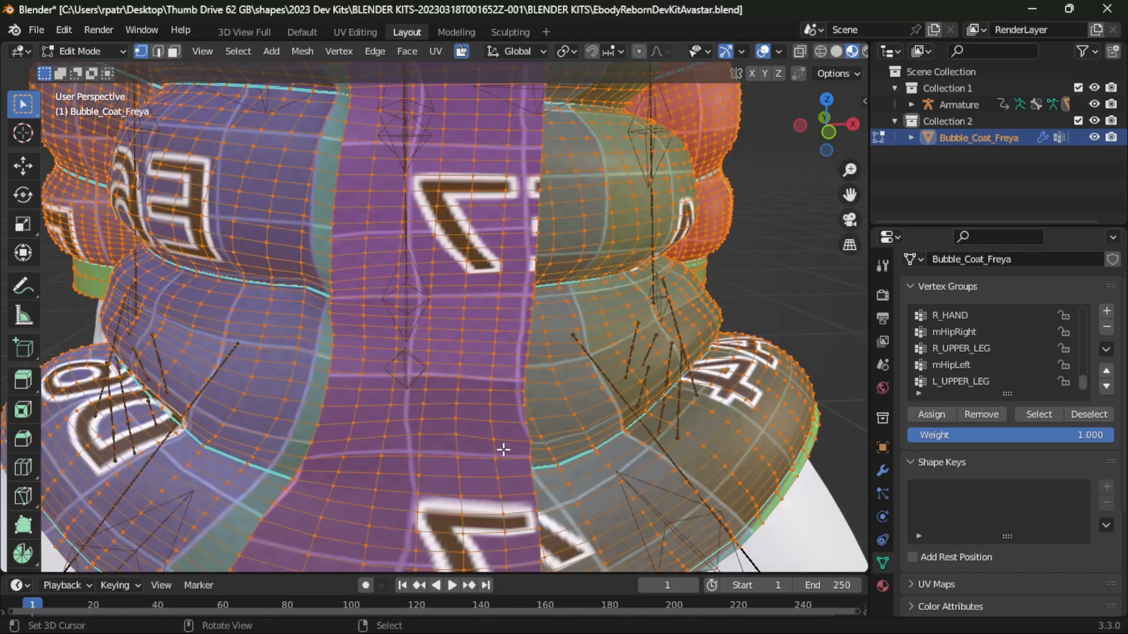
scroll(502, 450, down, 8)
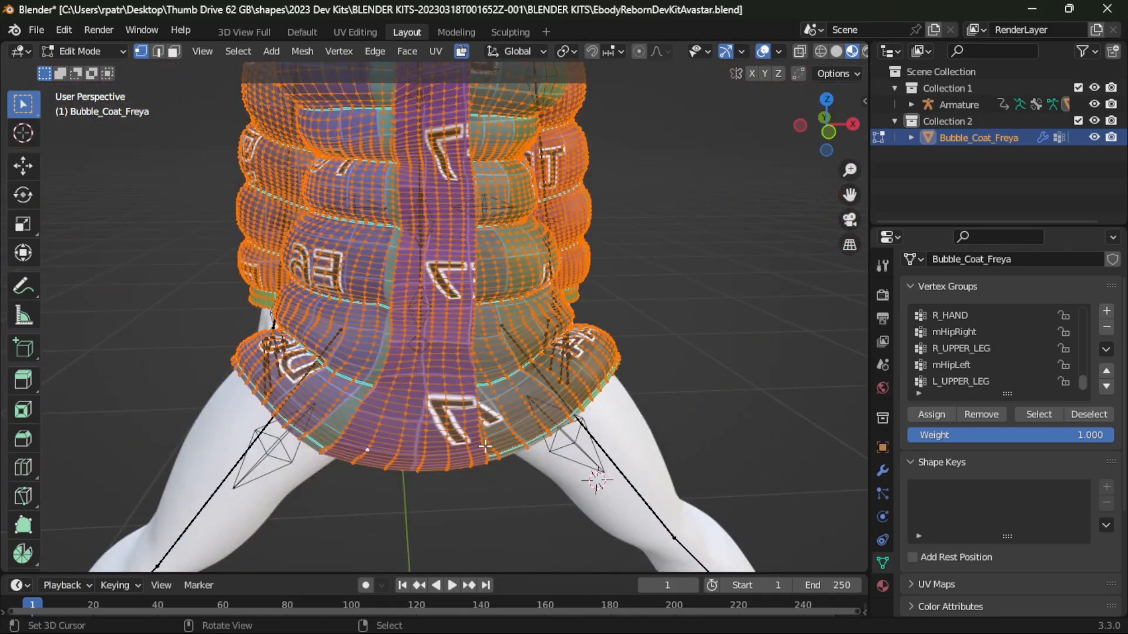
middle_drag(485, 447, 418, 460)
scroll(421, 452, down, 2)
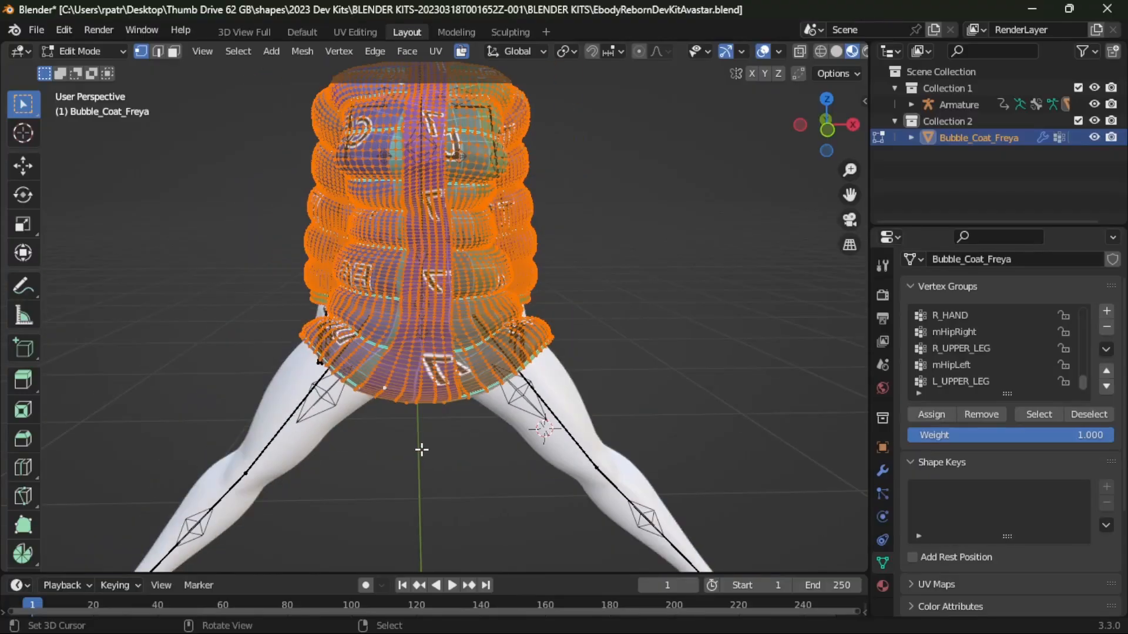
scroll(421, 450, down, 2)
scroll(422, 450, up, 2)
- Switch the coat to Object Mode and check the test graphic on its centre strip and hem
click(86, 51)
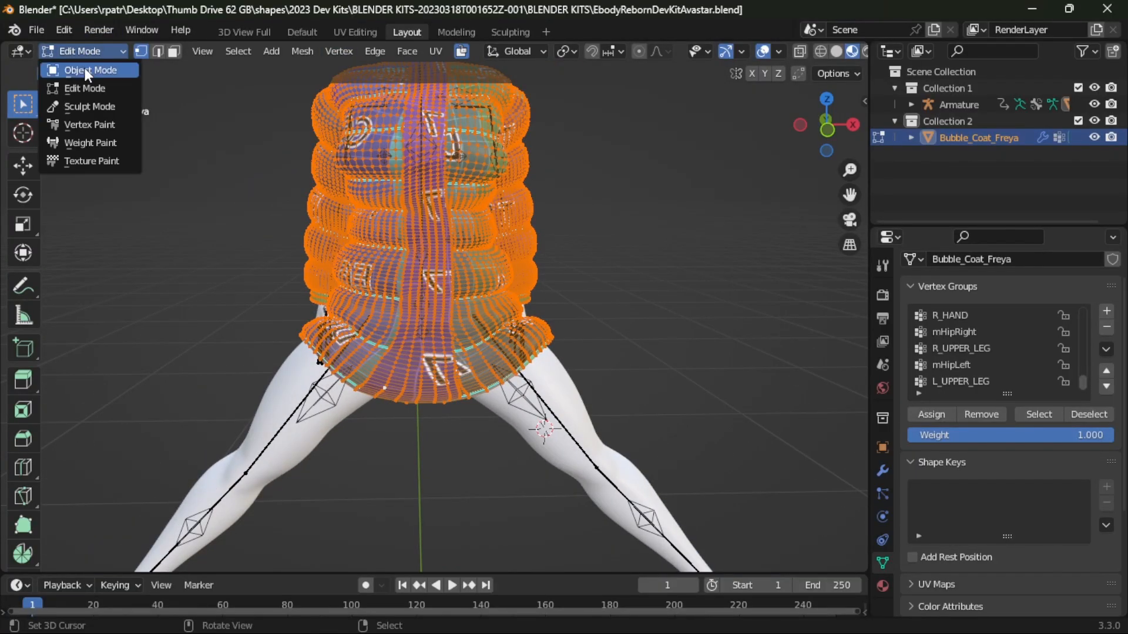
click(86, 71)
scroll(459, 420, up, 5)
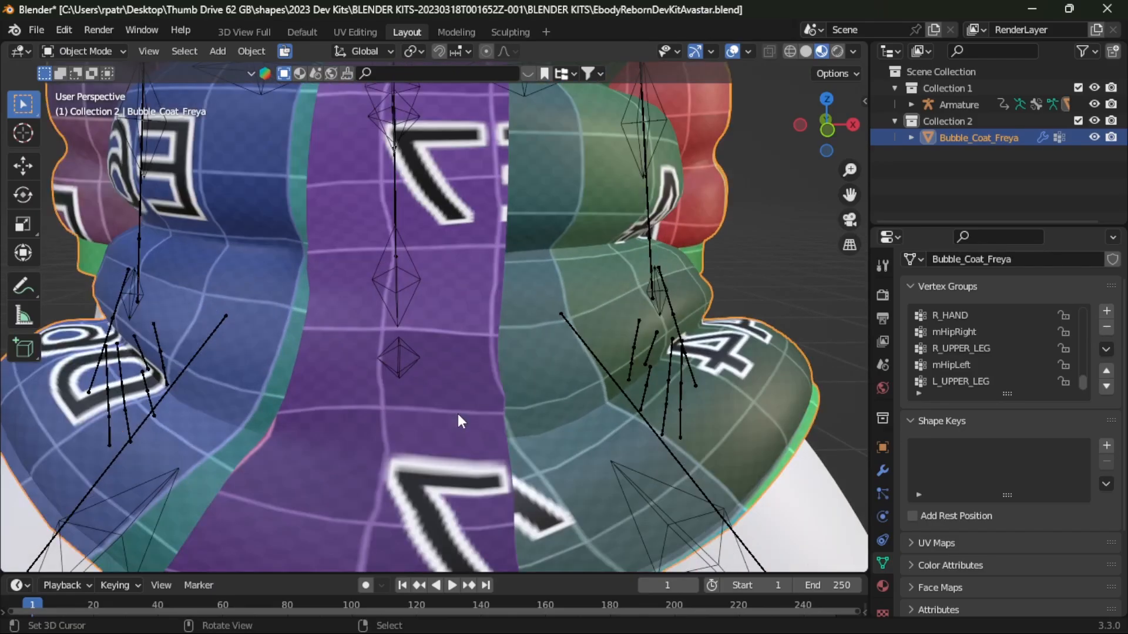
scroll(458, 416, down, 1)
mouse_move(457, 414)
middle_down()
mouse_move(434, 390)
mouse_move(379, 387)
mouse_move(509, 392)
mouse_move(456, 397)
middle_up()
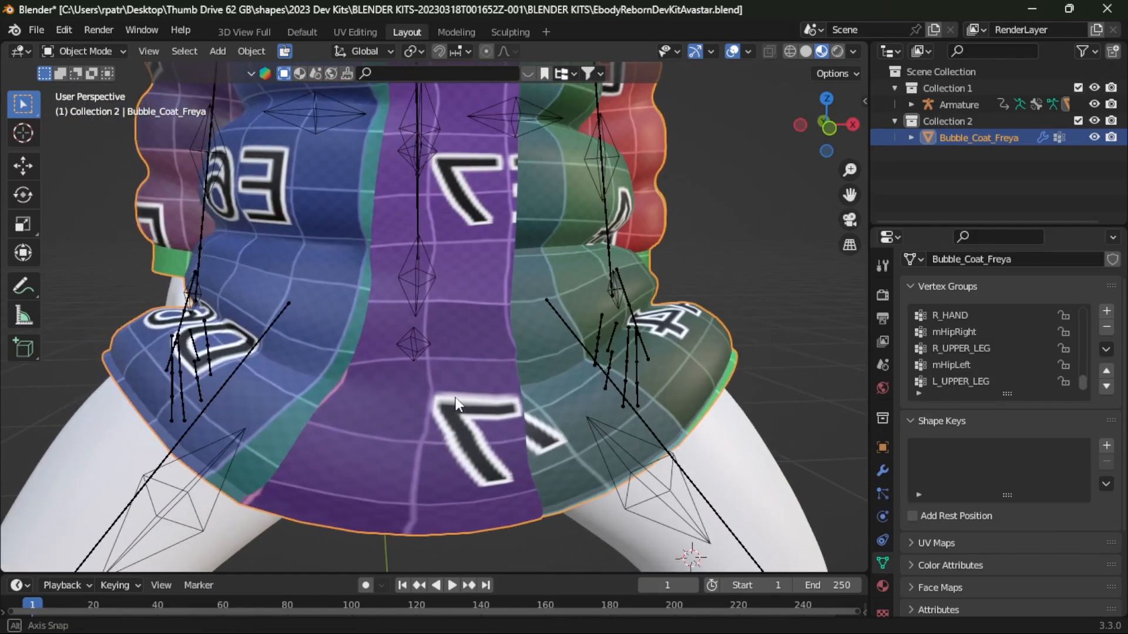
scroll(457, 397, down, 3)
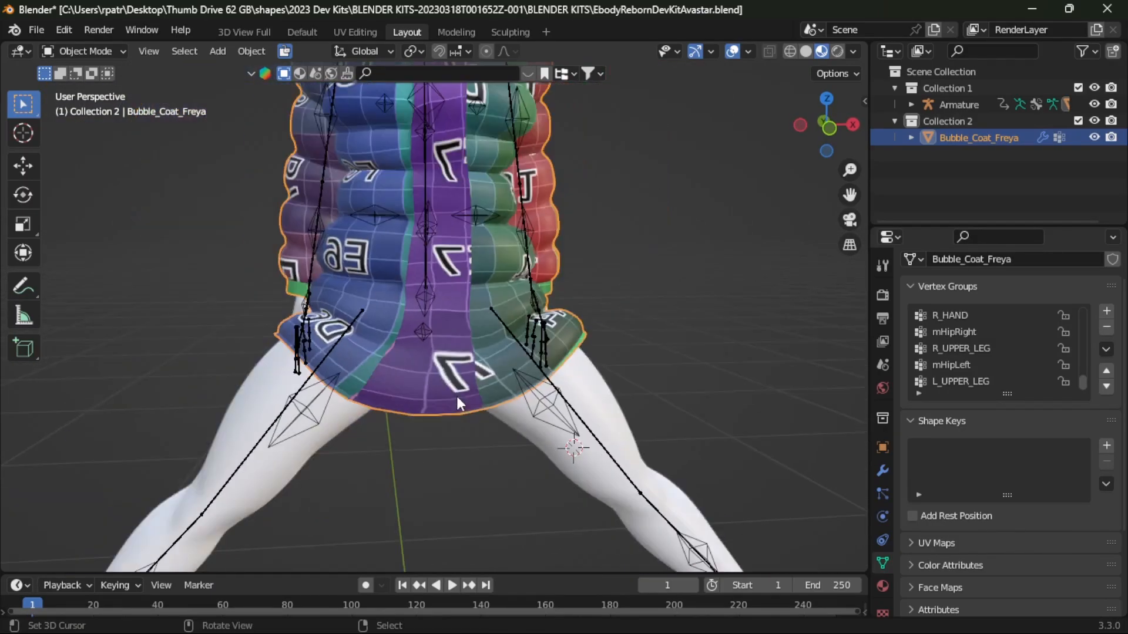
- Switch the armature to Pose Mode, select all its bones and clear all their transforms
click(575, 412)
click(97, 53)
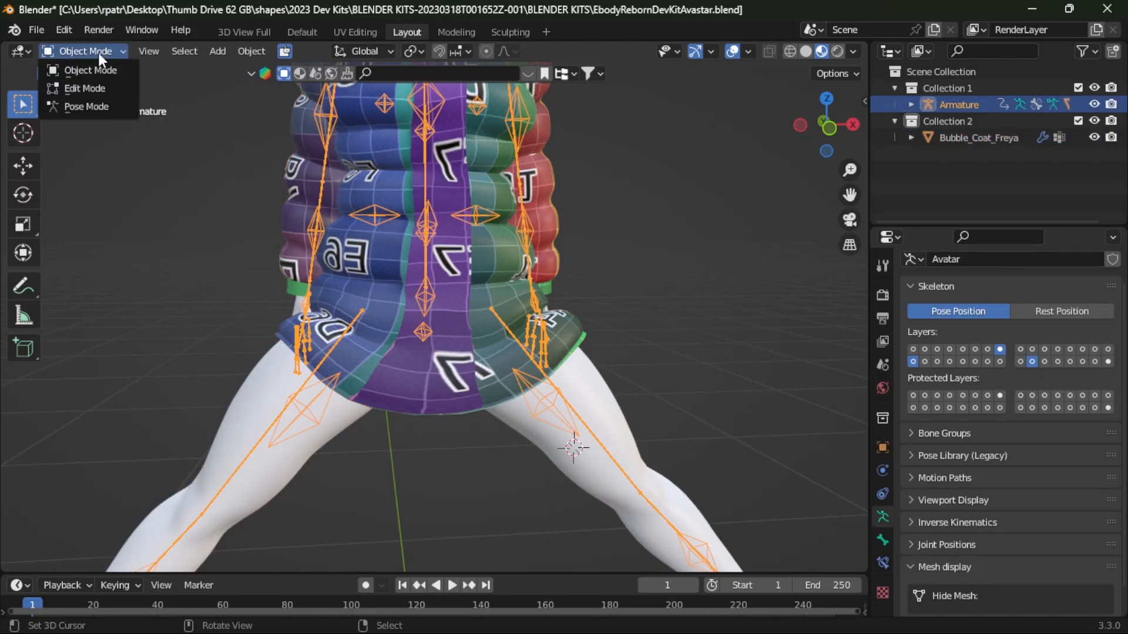
click(93, 108)
scroll(495, 406, down, 2)
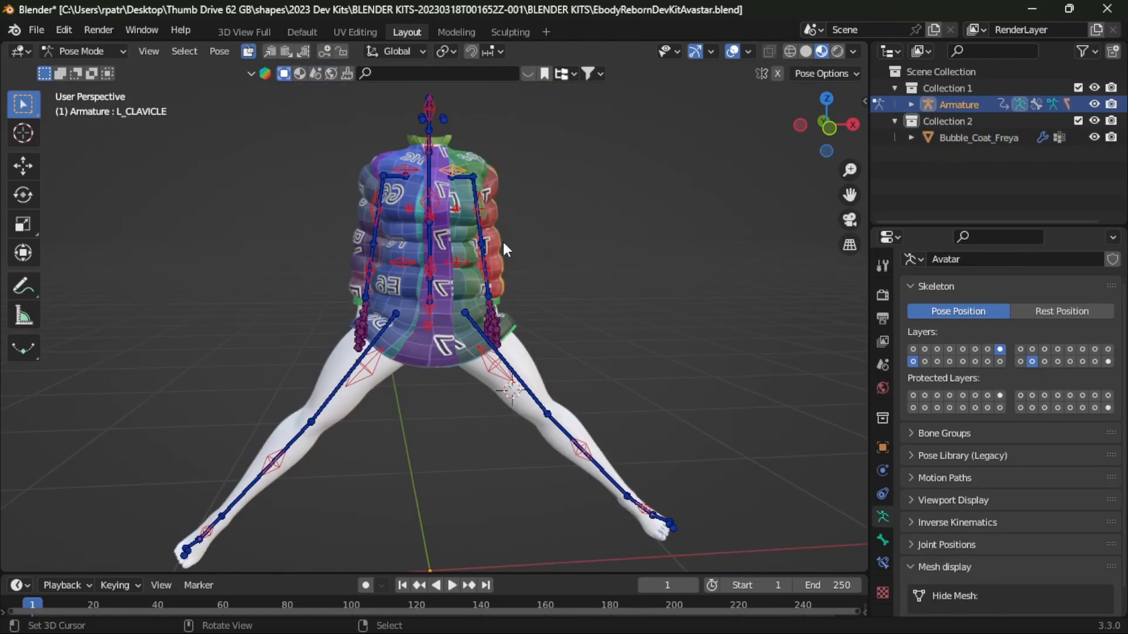
click(478, 191)
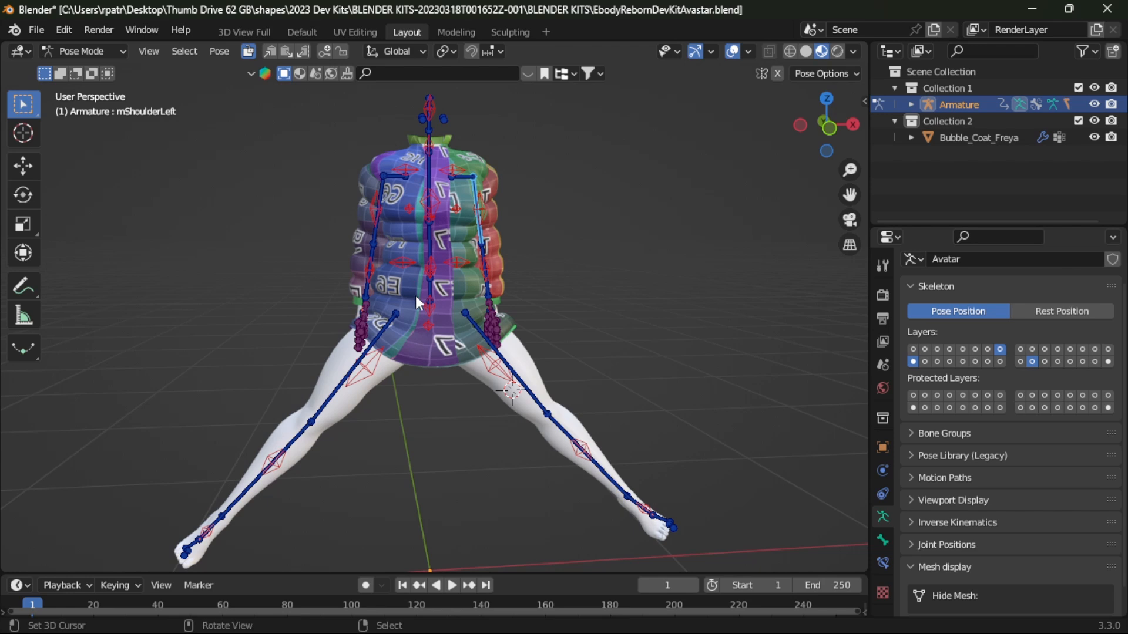
key(a)
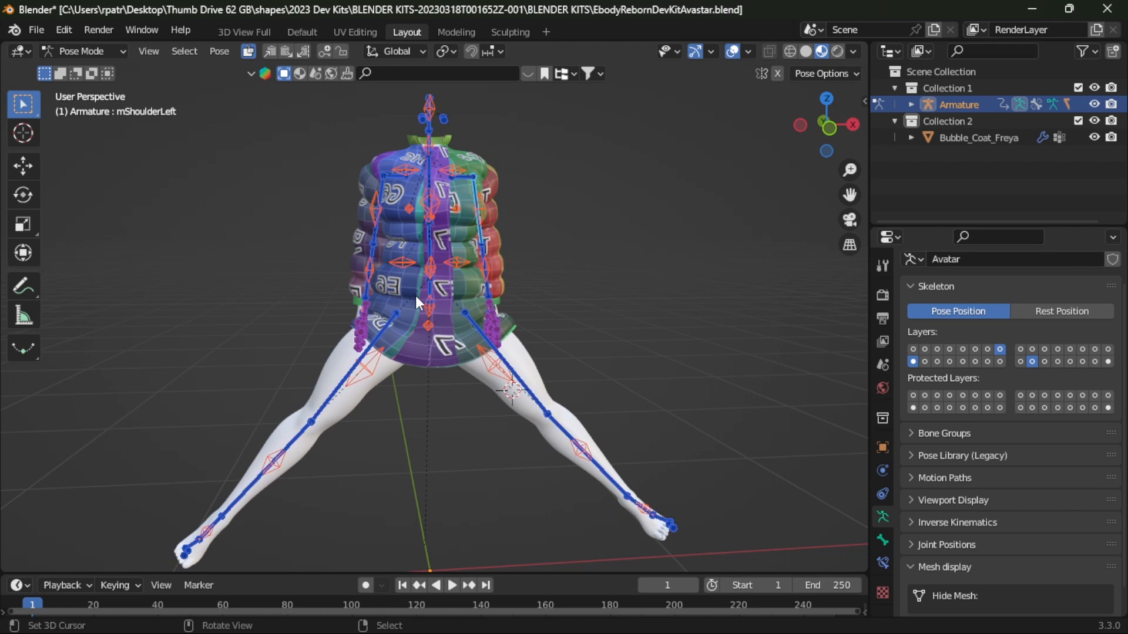
click(216, 52)
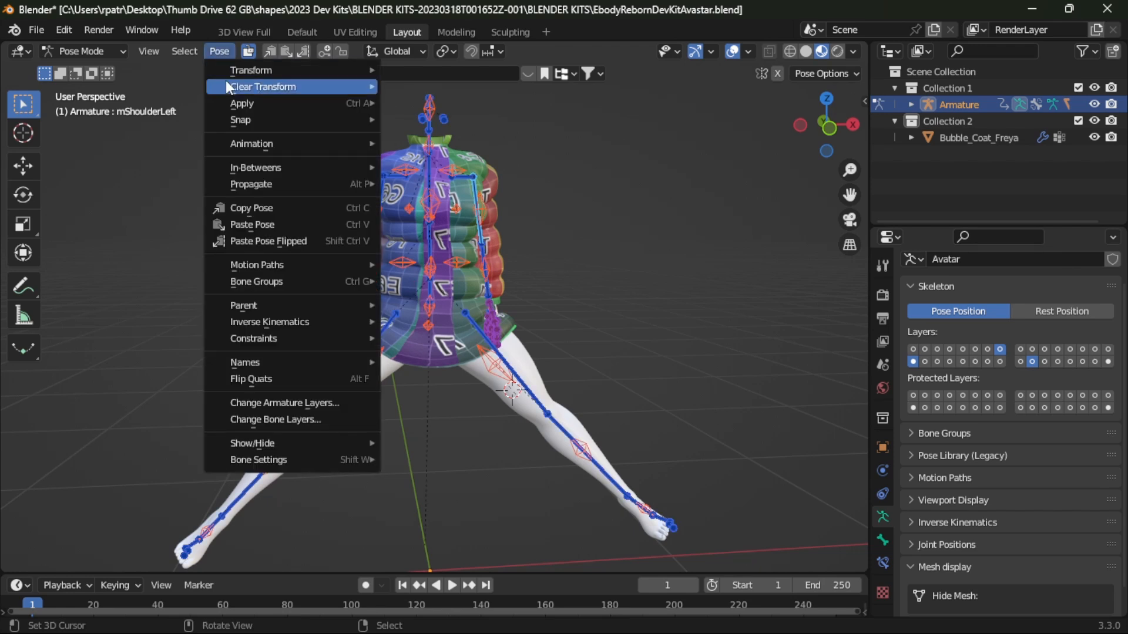
mouse_move(232, 87)
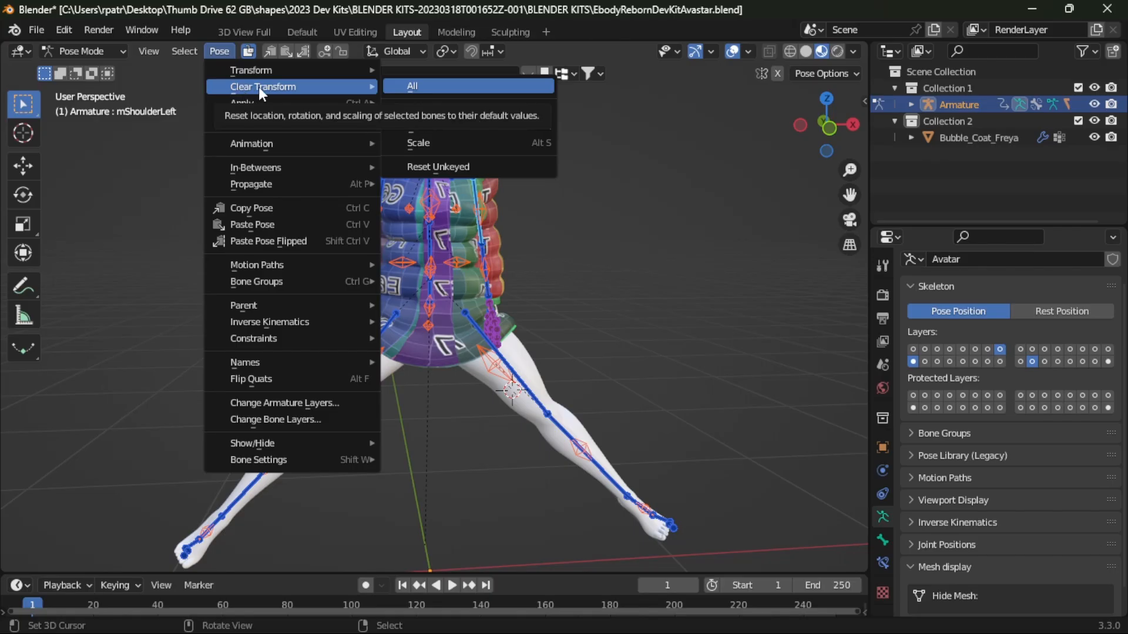
click(433, 85)
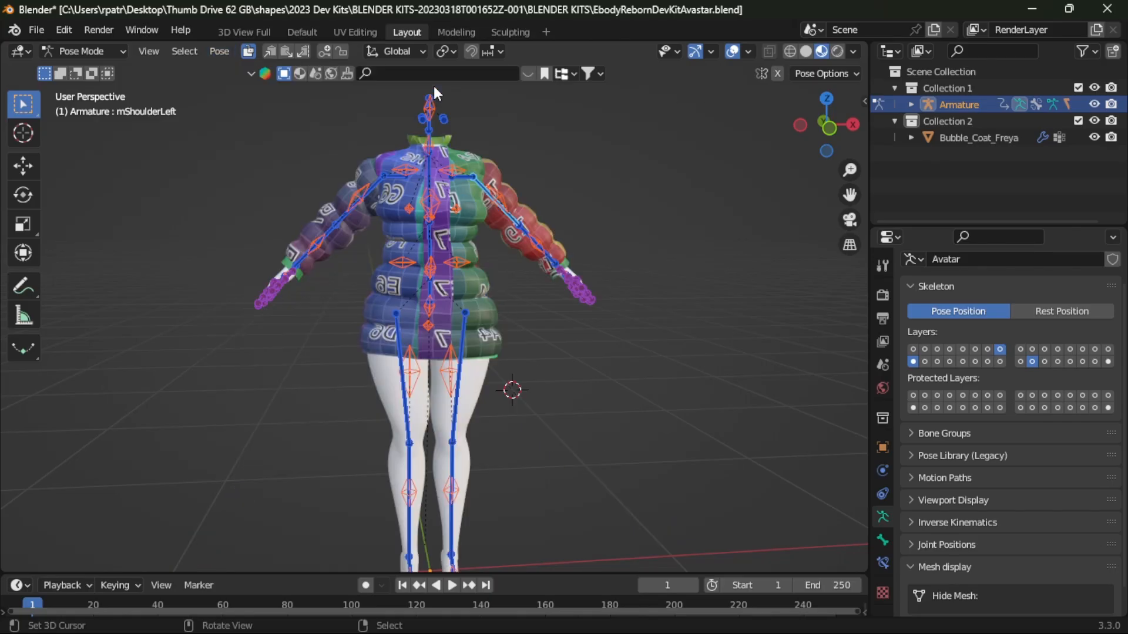
- Try rotating the left hip bone from the front and the side to test the coat's hem deformation
middle_drag(525, 410, 622, 404)
scroll(612, 405, up, 4)
scroll(599, 399, up, 6)
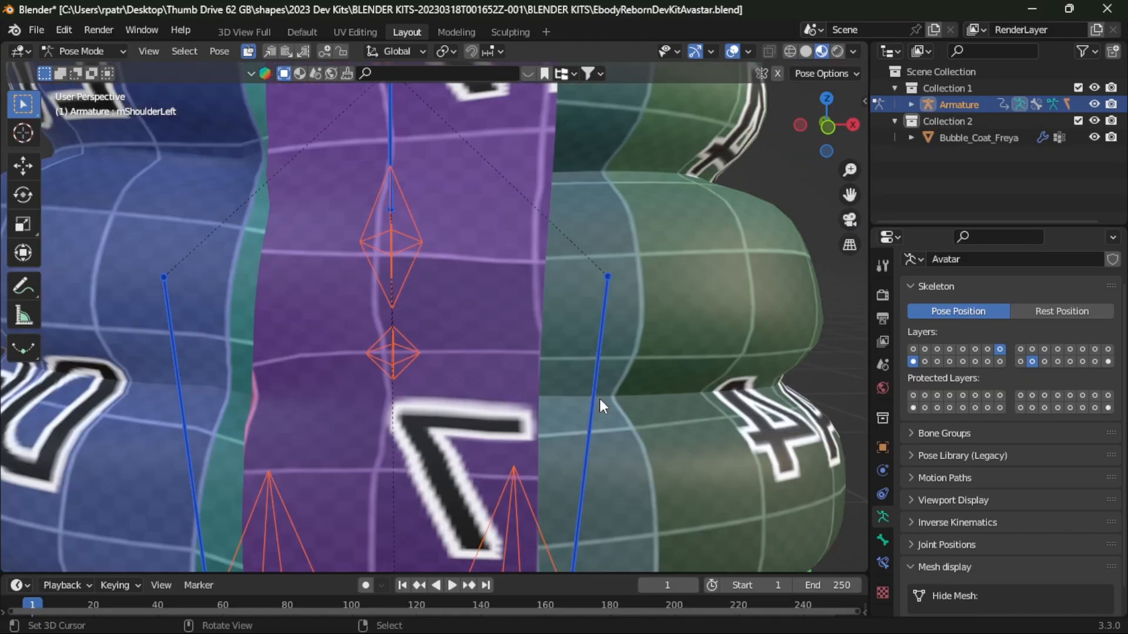
scroll(462, 375, down, 5)
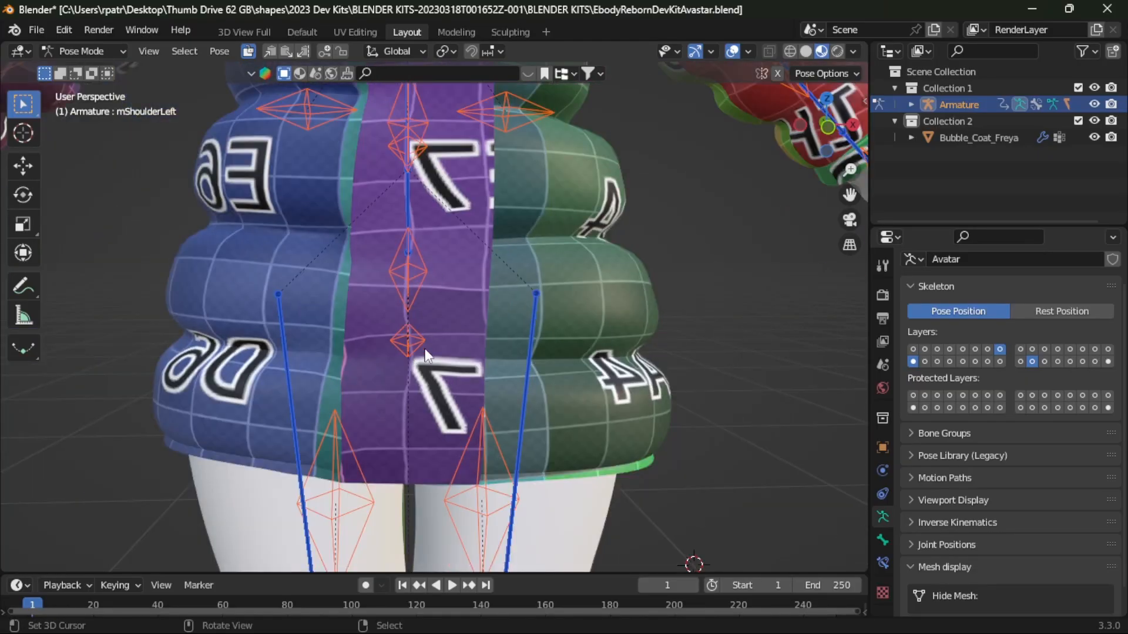
scroll(423, 296, down, 4)
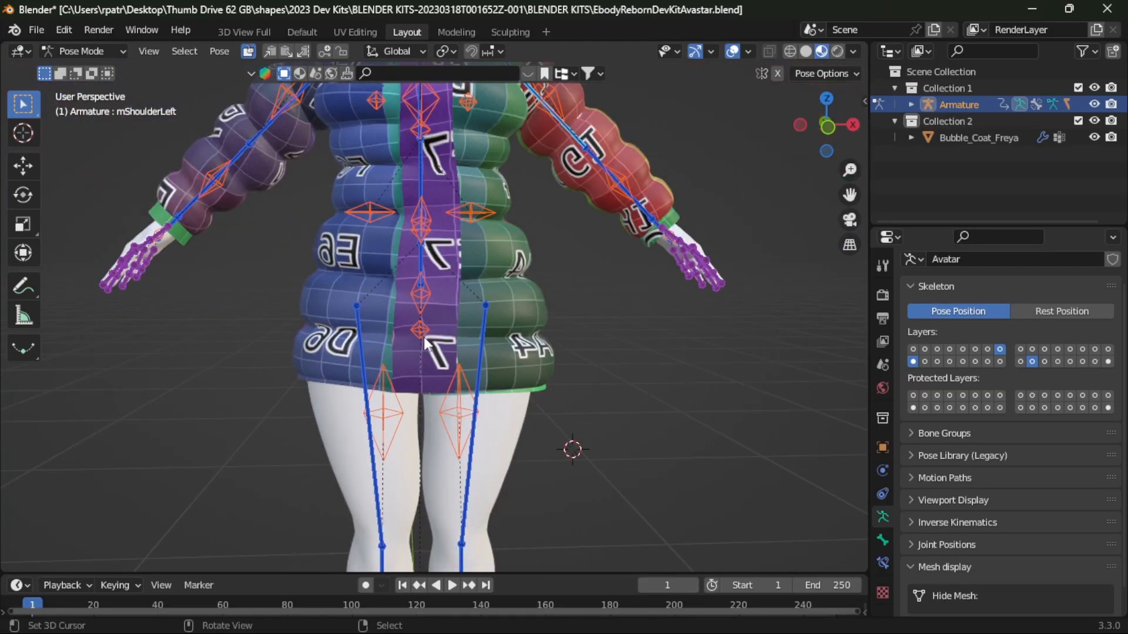
click(478, 392)
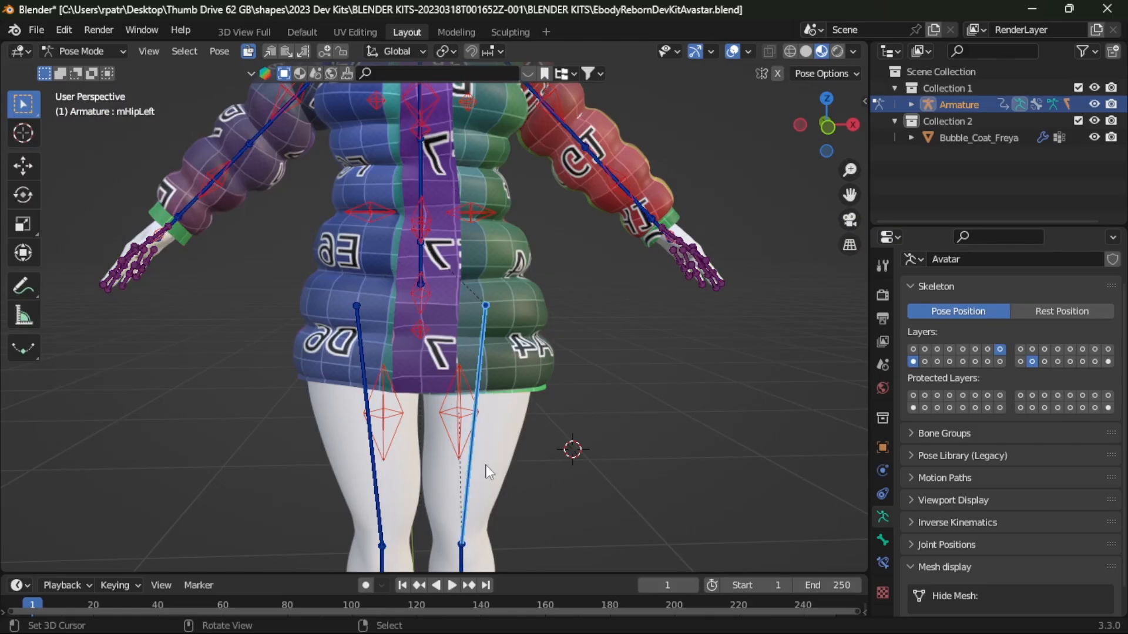
key(r)
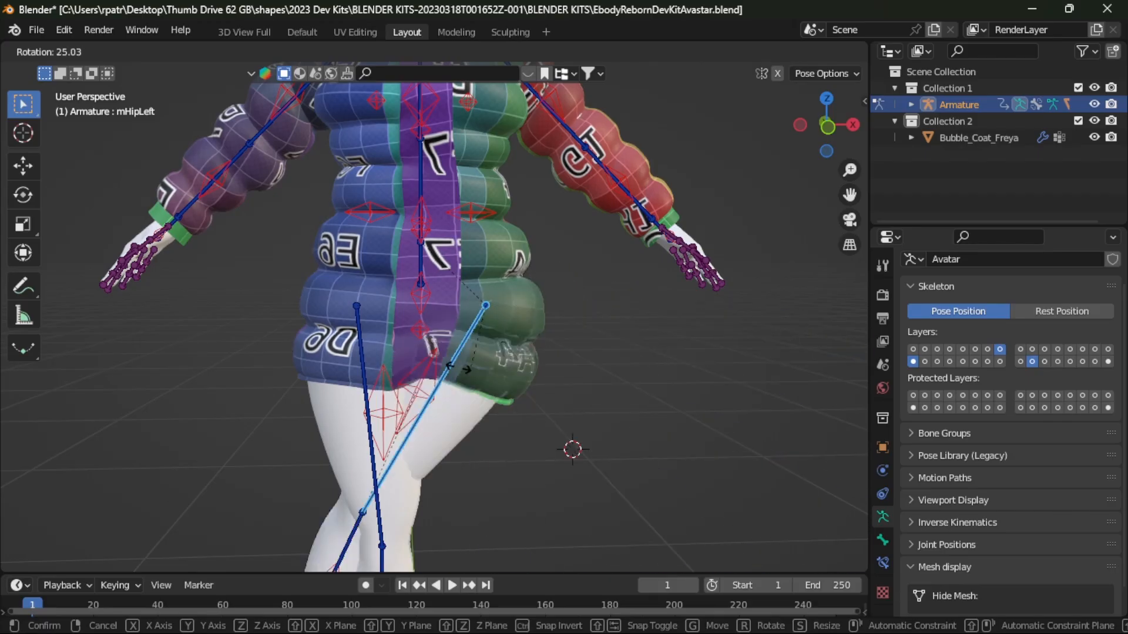
right_click(498, 364)
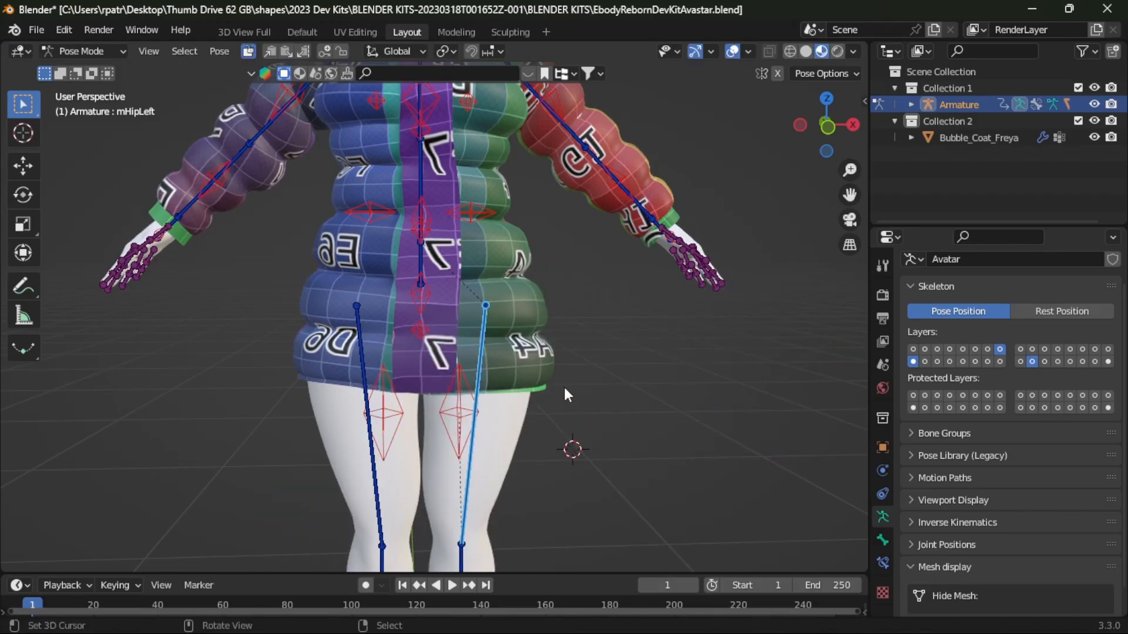
middle_drag(564, 387, 417, 390)
key(r)
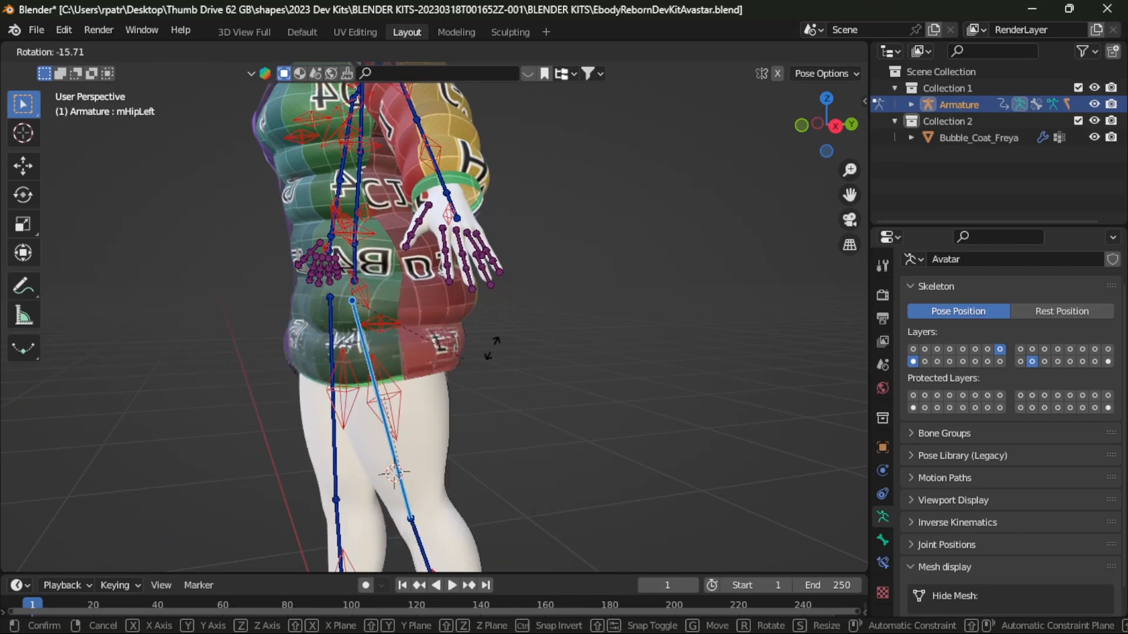
right_click(520, 297)
- Try rotating the chest bone from the front and the left upper arm bone from the side
middle_drag(520, 297, 532, 265)
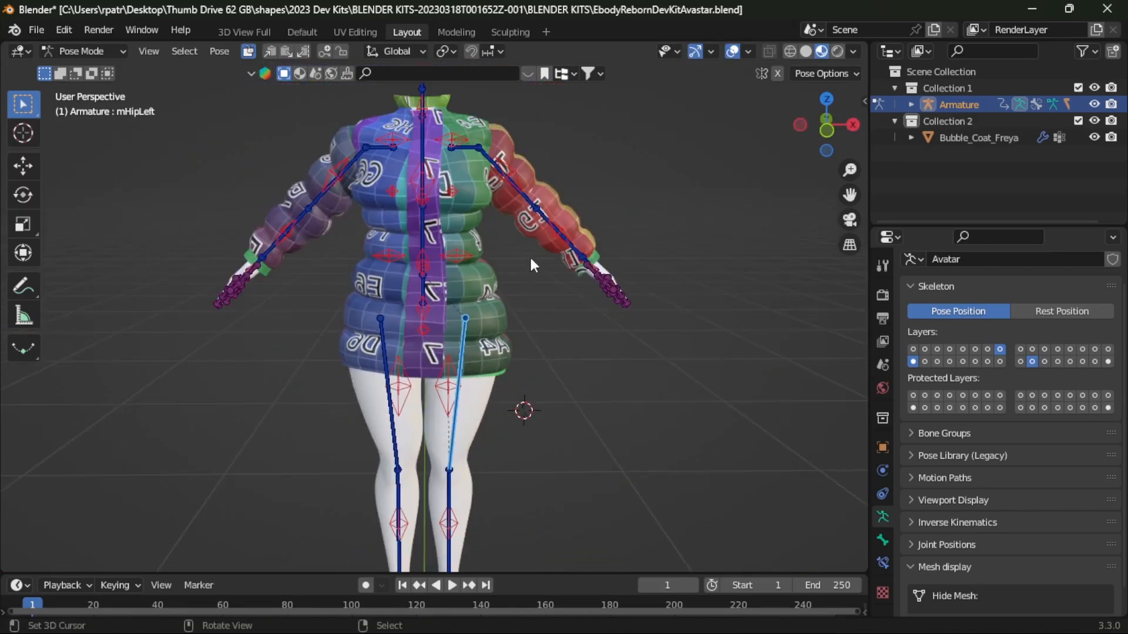
click(426, 156)
key(r)
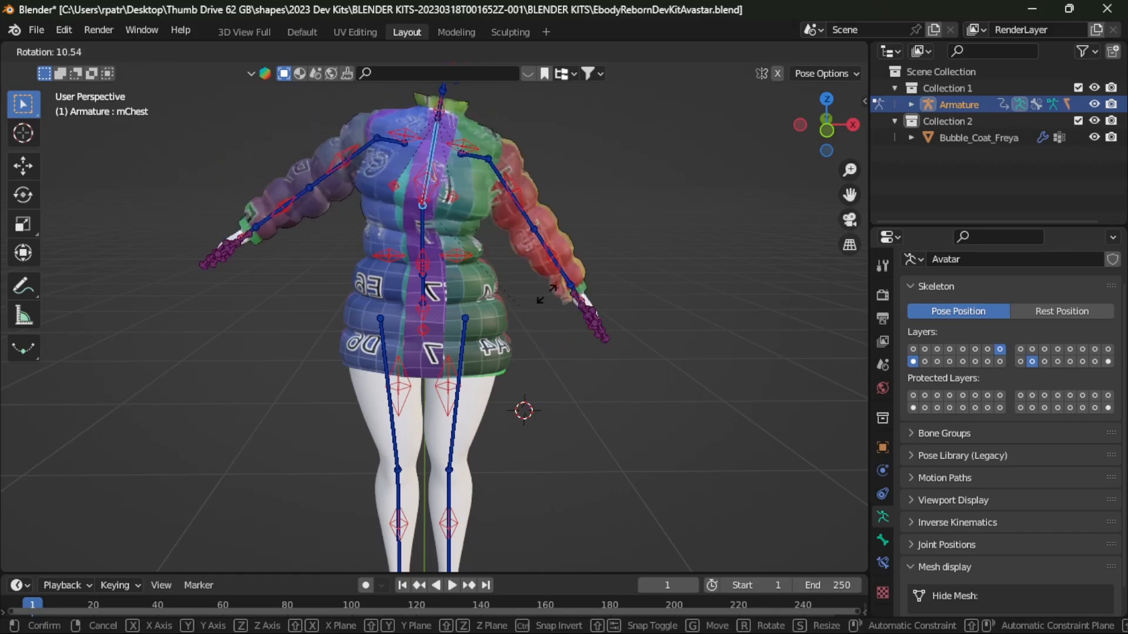
right_click(503, 188)
right_click(506, 187)
middle_drag(623, 295, 442, 297)
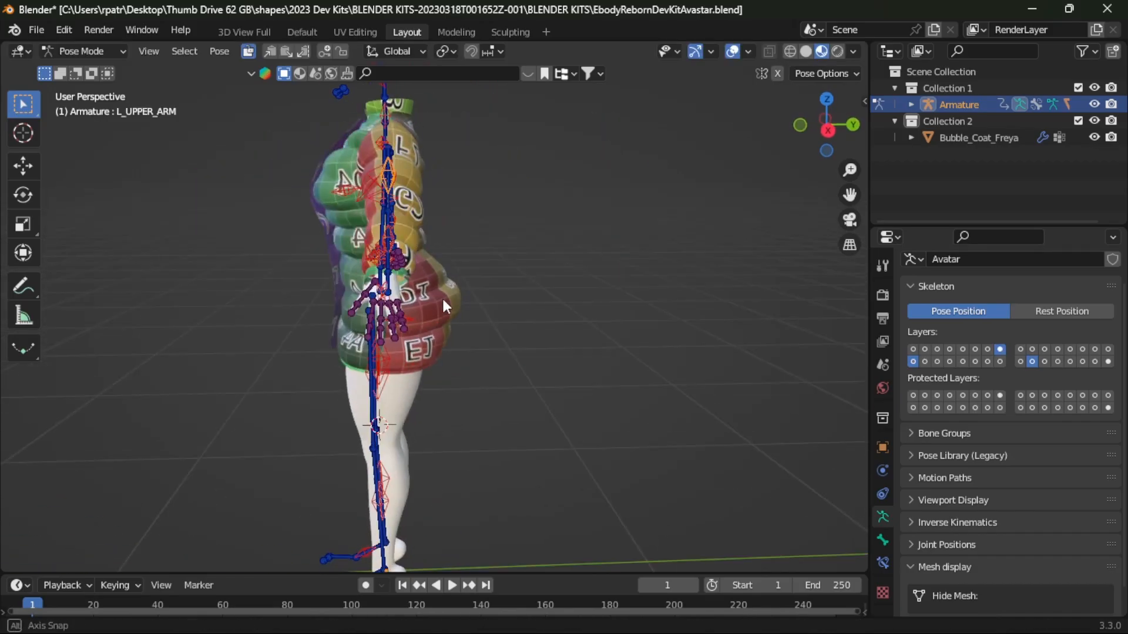
key(r)
right_click(407, 160)
- Rotate the chest bone about -89.7° in side view and inspect the bent coat from the front
middle_drag(364, 249, 438, 264)
click(393, 157)
middle_drag(395, 163, 464, 194)
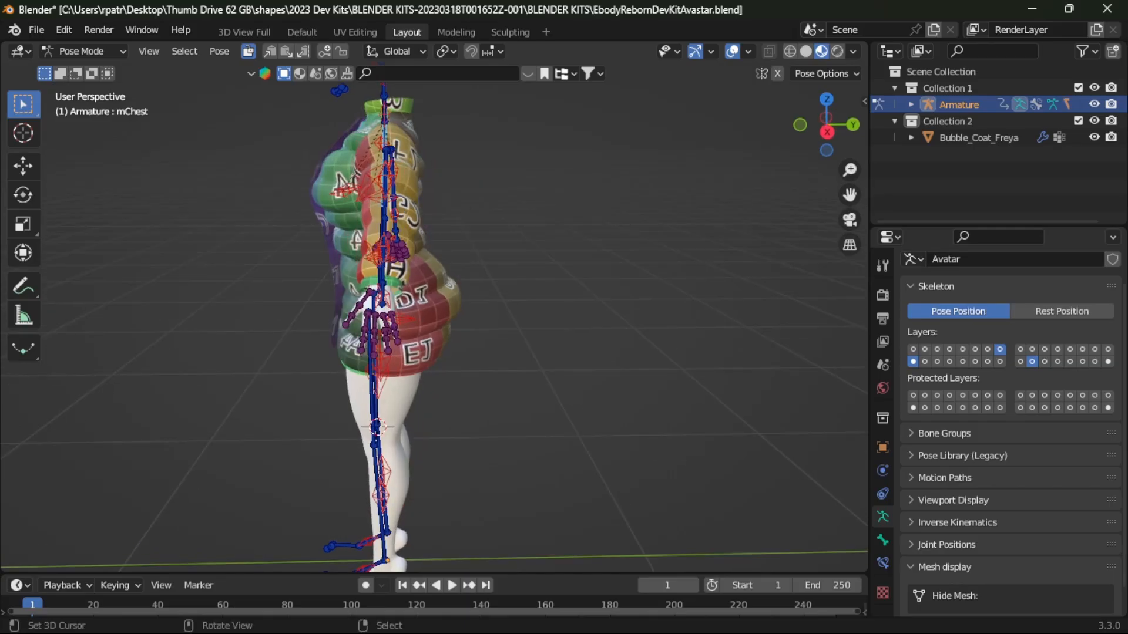
key(r)
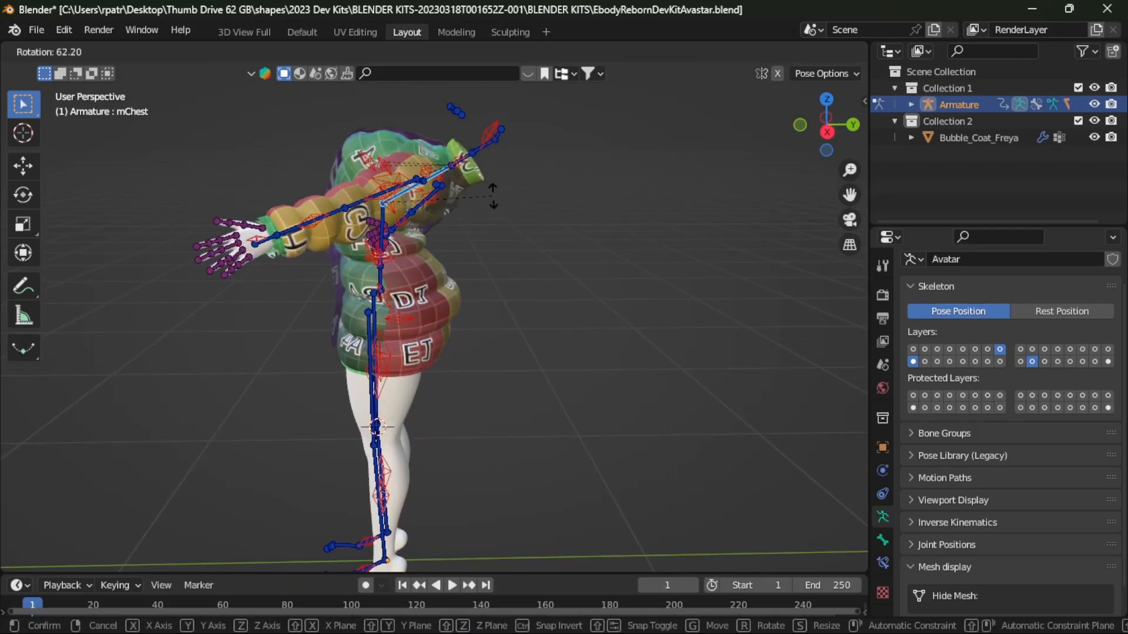
click(310, 141)
middle_drag(310, 141, 432, 343)
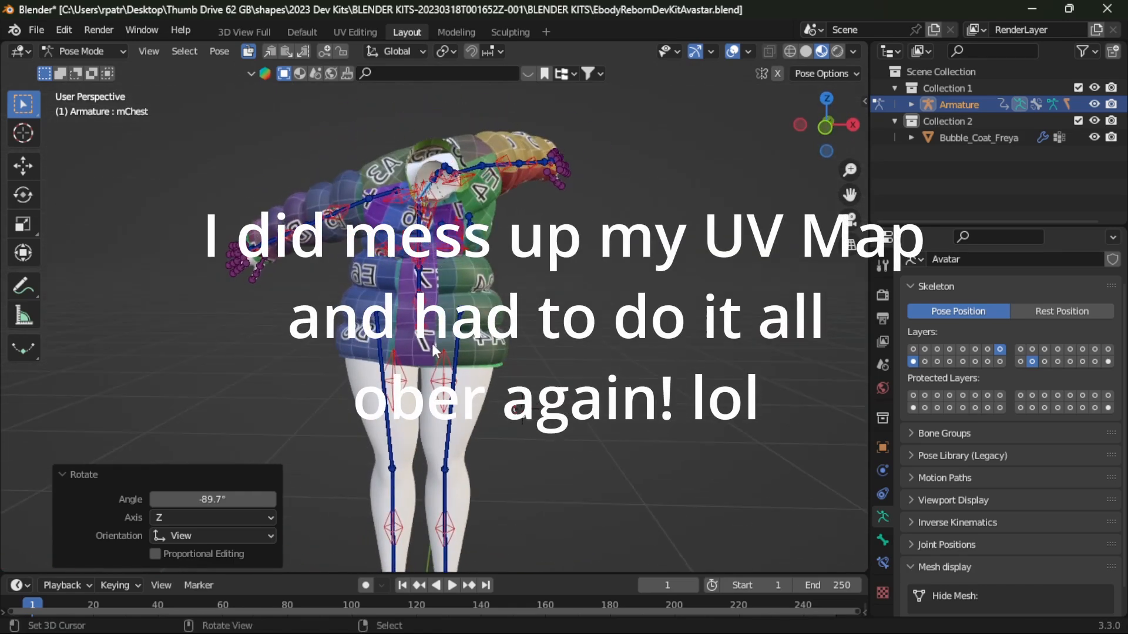
- Select every bone in the armature and clear all transforms to reset the bent upper body
key(a)
click(227, 53)
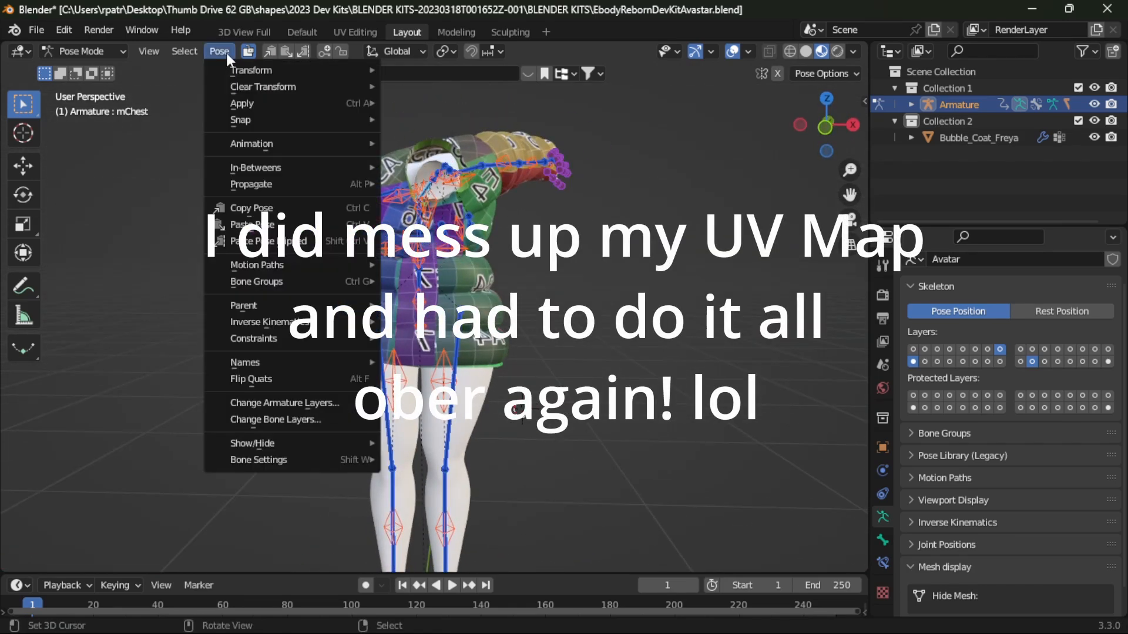
mouse_move(322, 86)
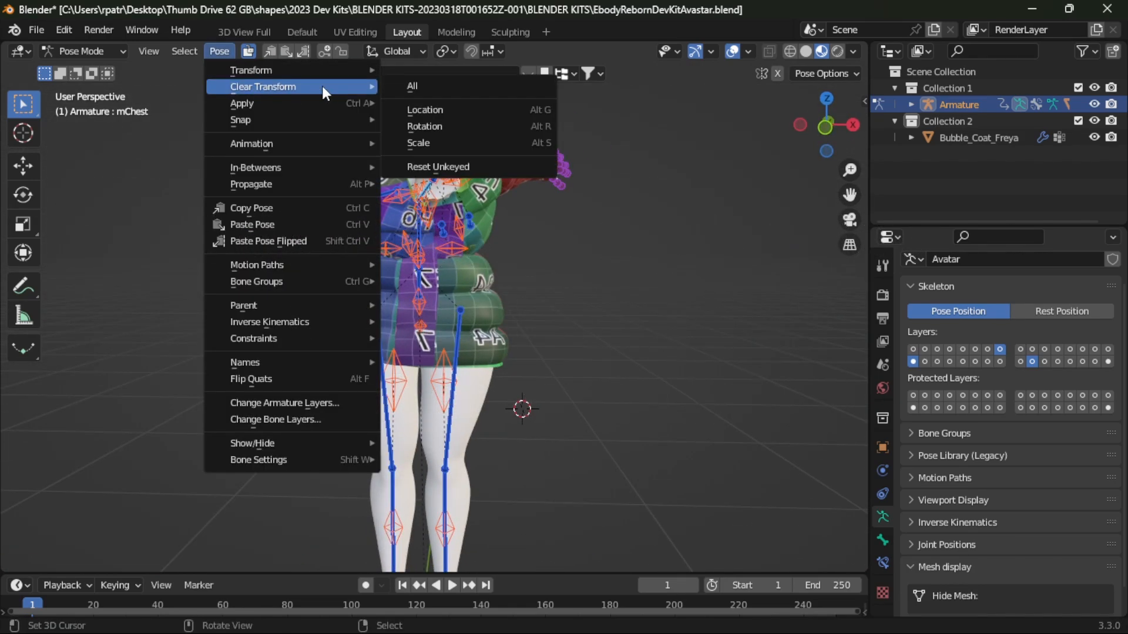
click(435, 84)
scroll(394, 361, down, 2)
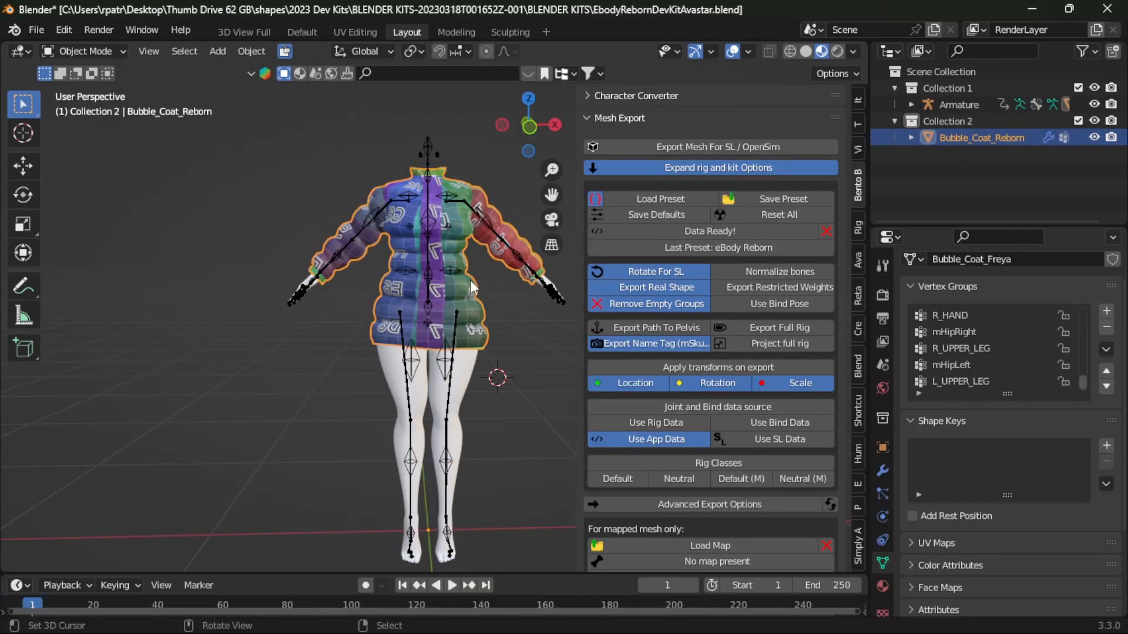
- Duplicate the Bubble_Coat_Reborn mesh in place, without any offset from the original
mouse_move(470, 279)
middle_down()
mouse_move(267, 276)
mouse_move(460, 287)
middle_up()
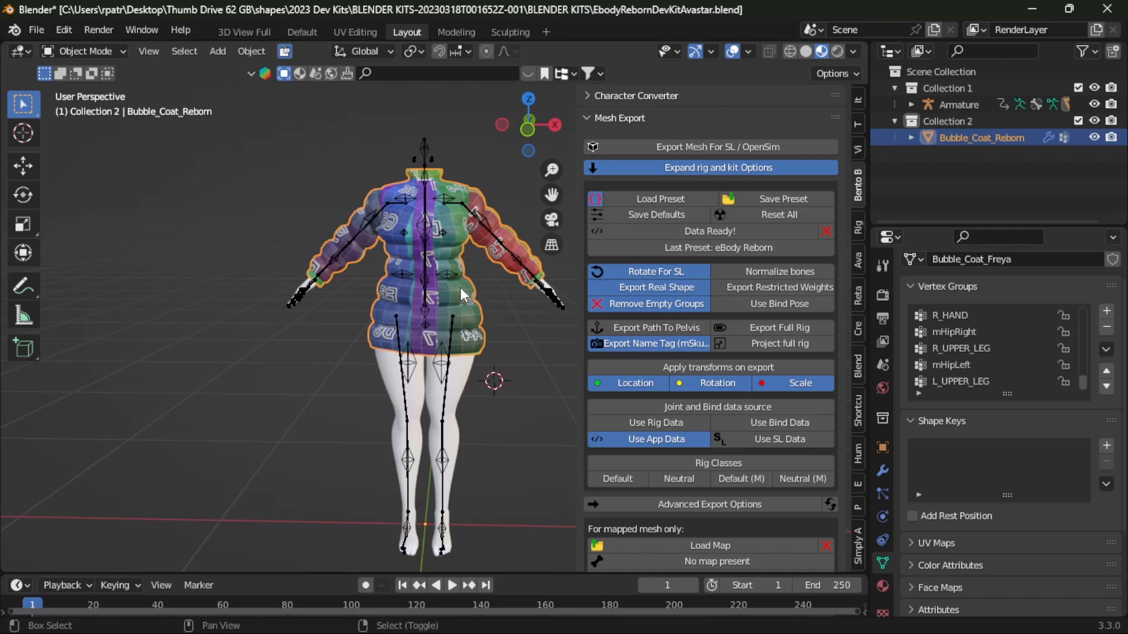
key(shift+d)
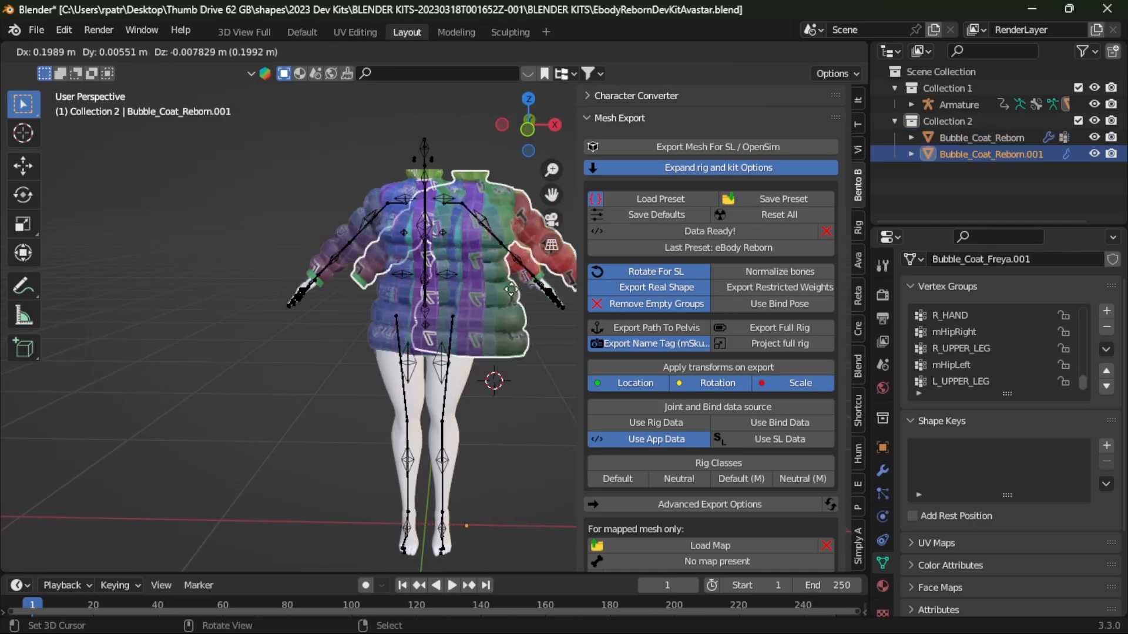
right_click(516, 292)
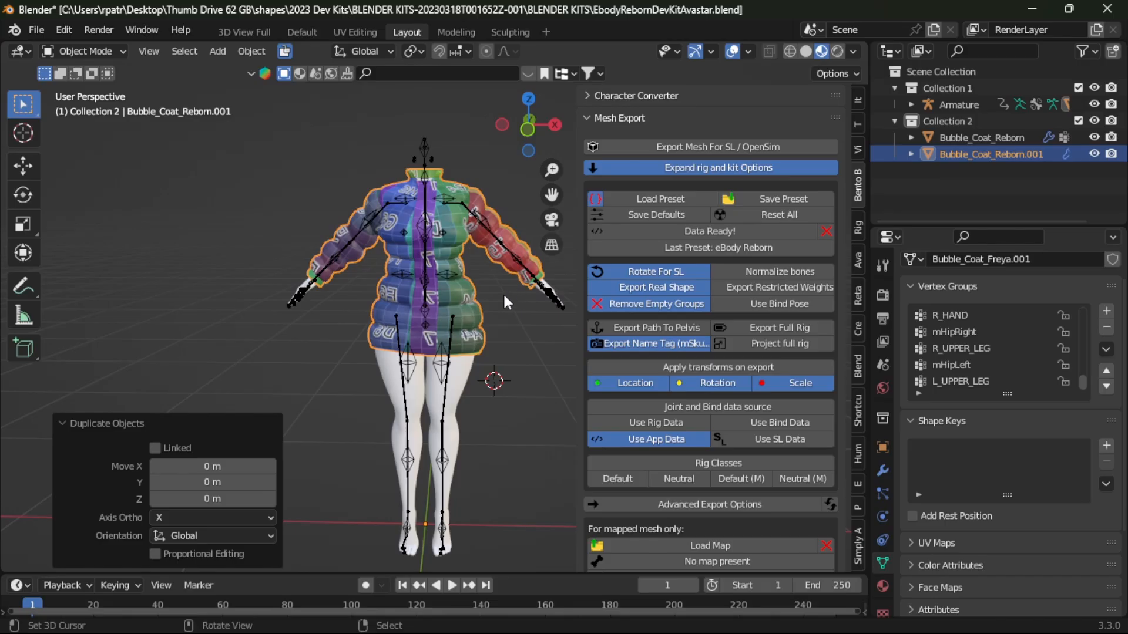
- Flip the normals of the duplicate coat's entire mesh in Edit Mode
key(Tab)
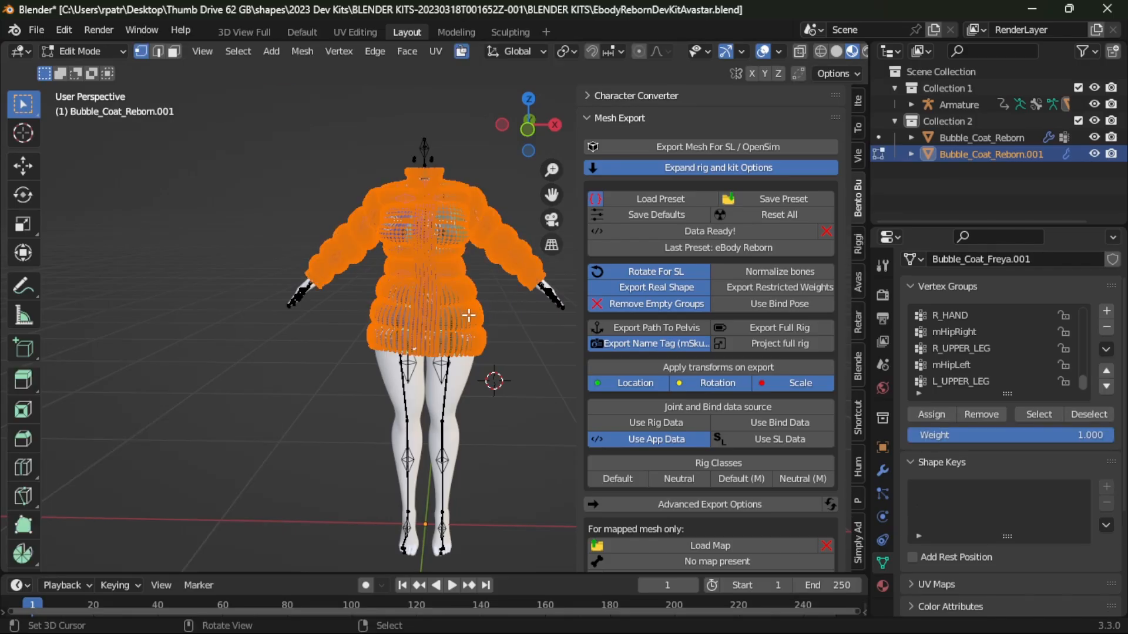
click(301, 54)
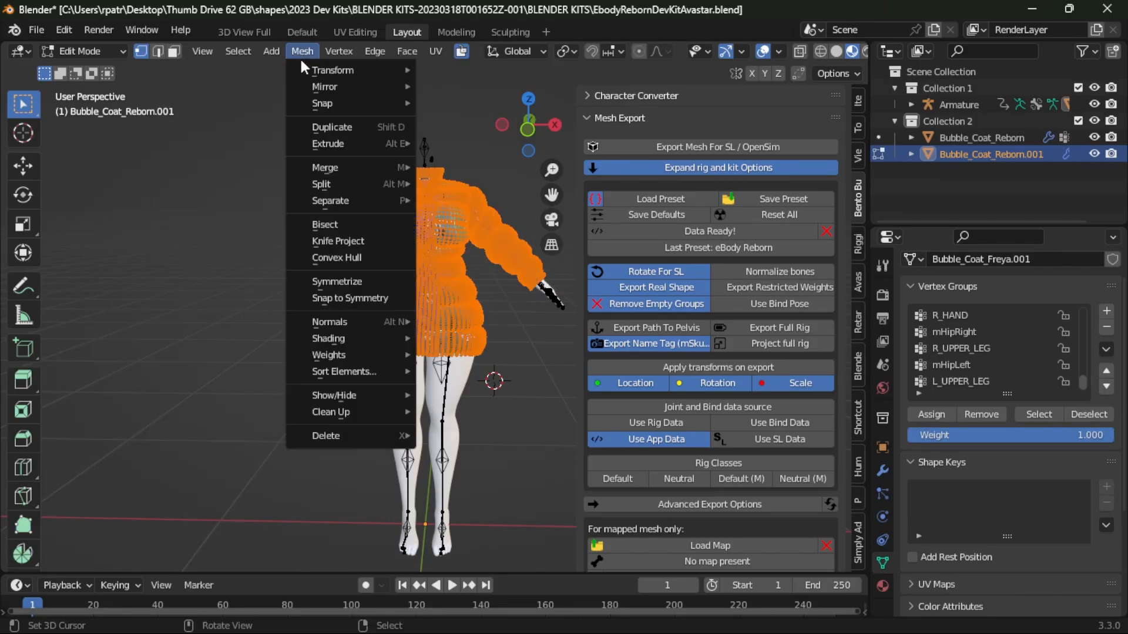
mouse_move(322, 199)
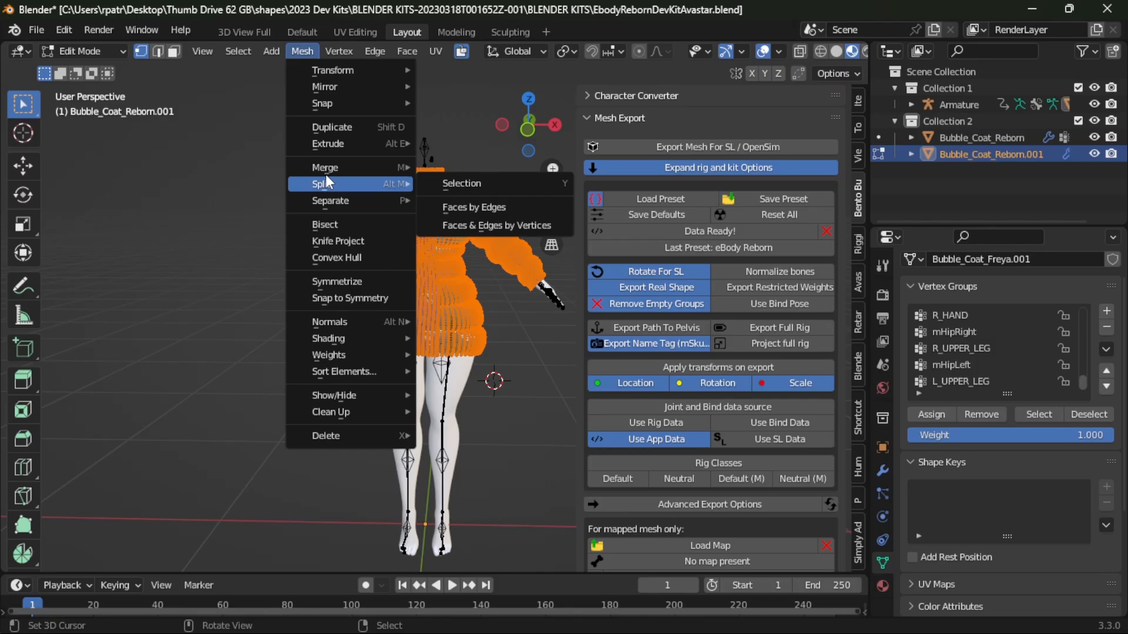
mouse_move(332, 323)
click(474, 323)
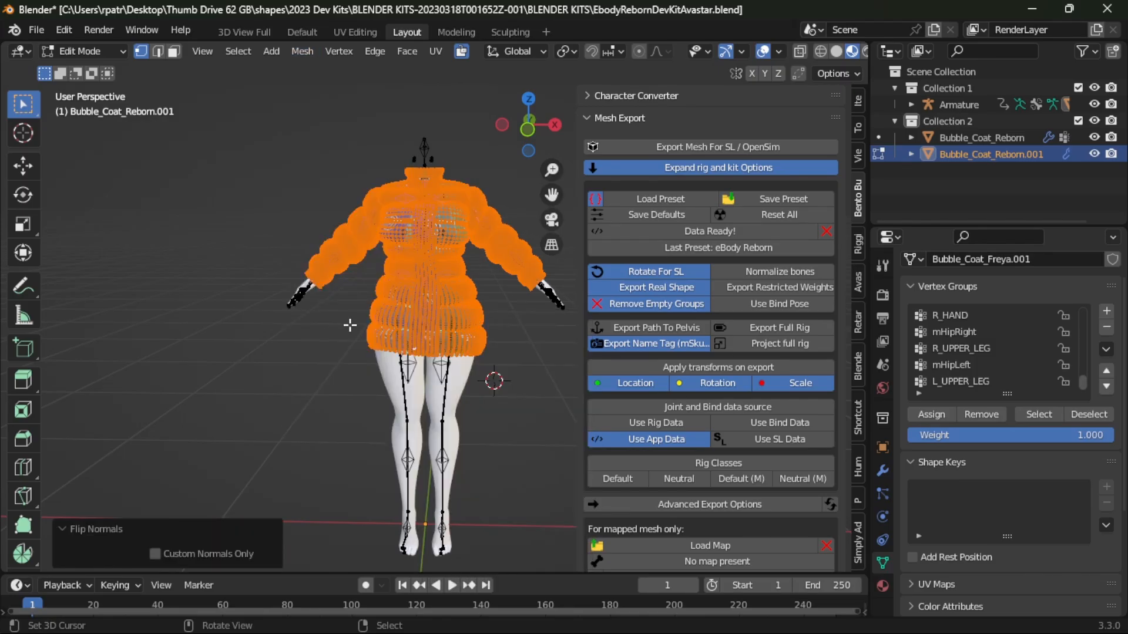
- Examine the flipped duplicate coat's mesh around the hem, collar and sleeves from several angles
middle_drag(349, 325, 286, 344)
scroll(353, 334, up, 5)
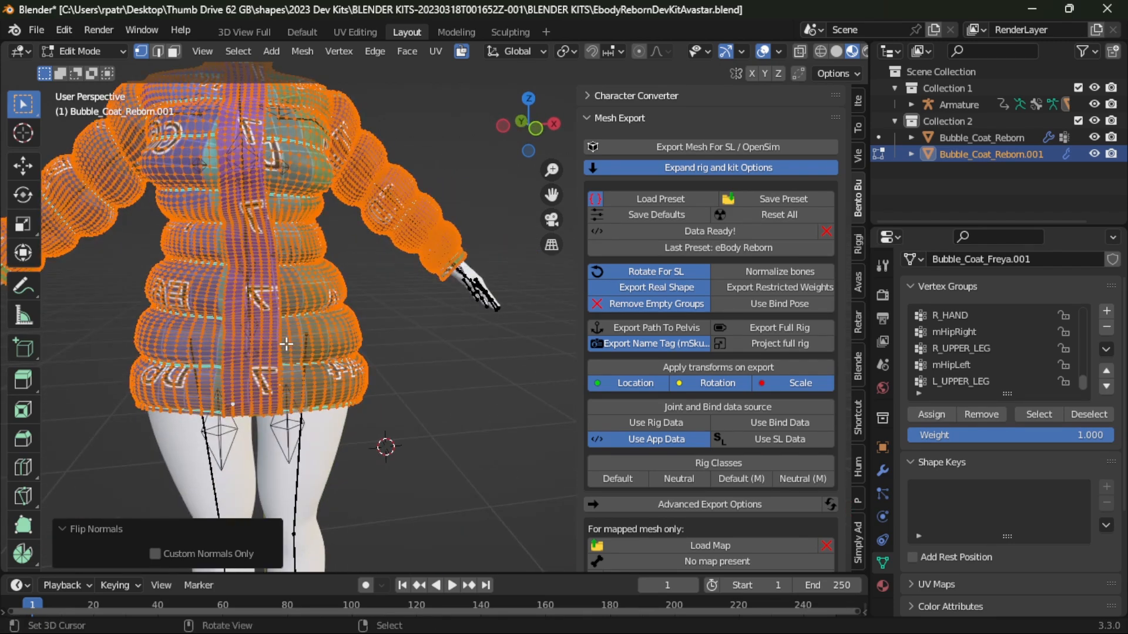
scroll(286, 343, down, 1)
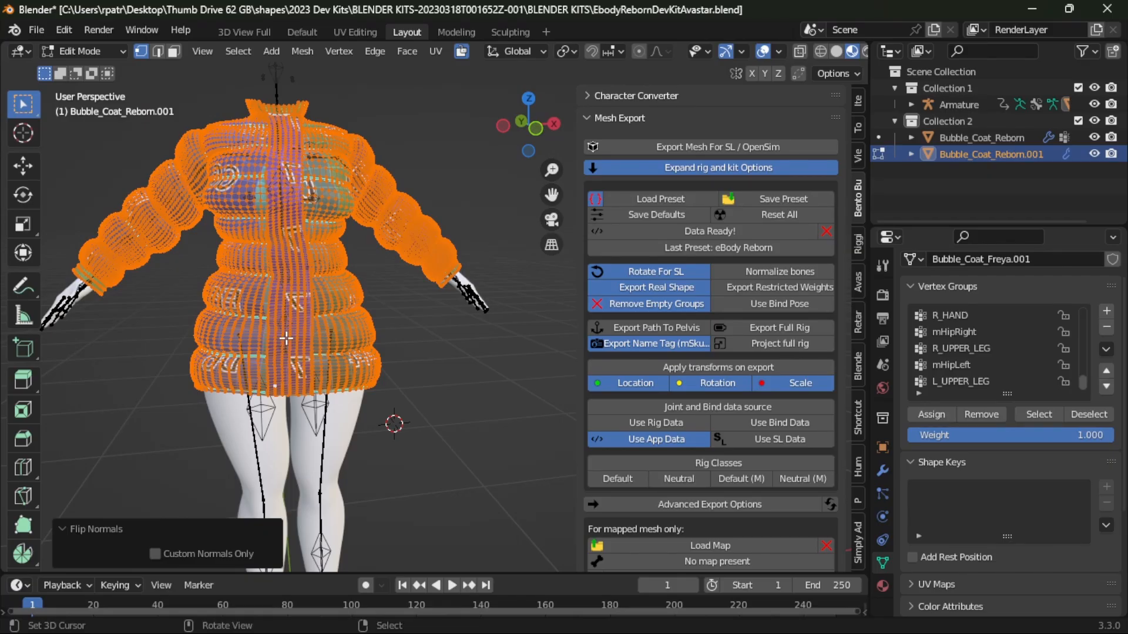
mouse_move(289, 391)
middle_down()
mouse_move(287, 446)
mouse_move(292, 378)
middle_up()
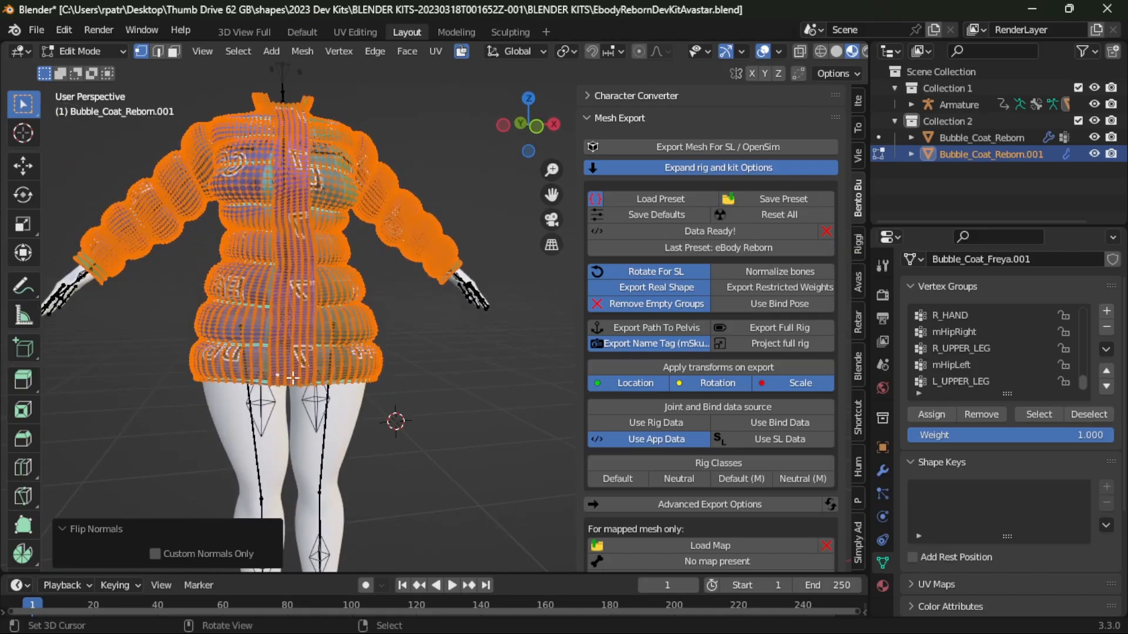
middle_drag(286, 99, 223, 150)
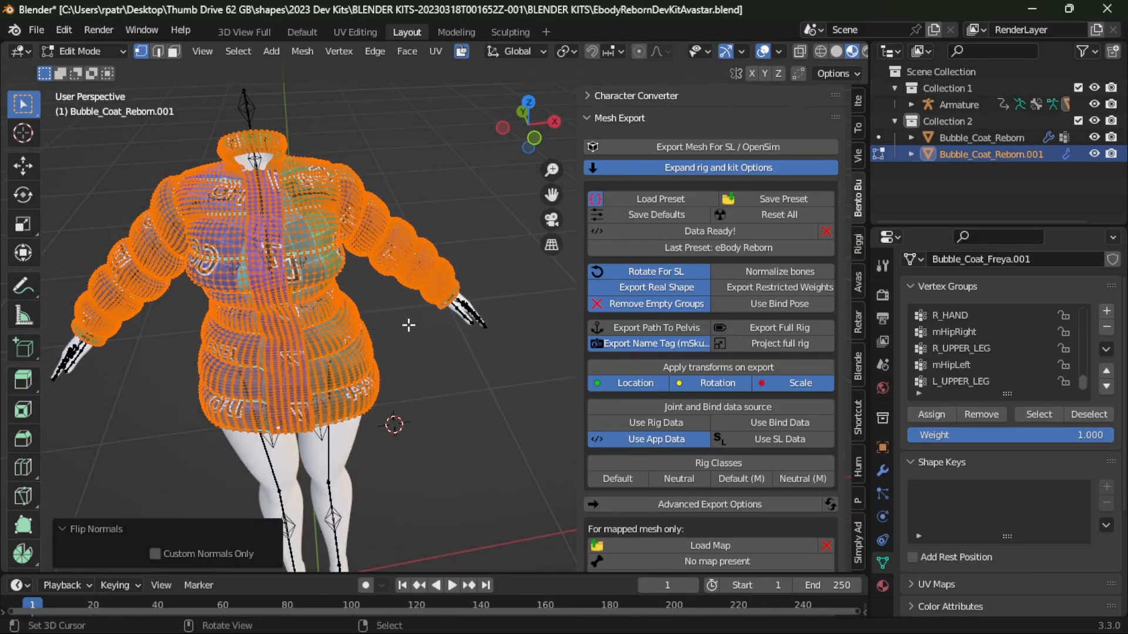
middle_drag(408, 324, 280, 221)
middle_drag(321, 350, 370, 355)
middle_drag(200, 391, 418, 466)
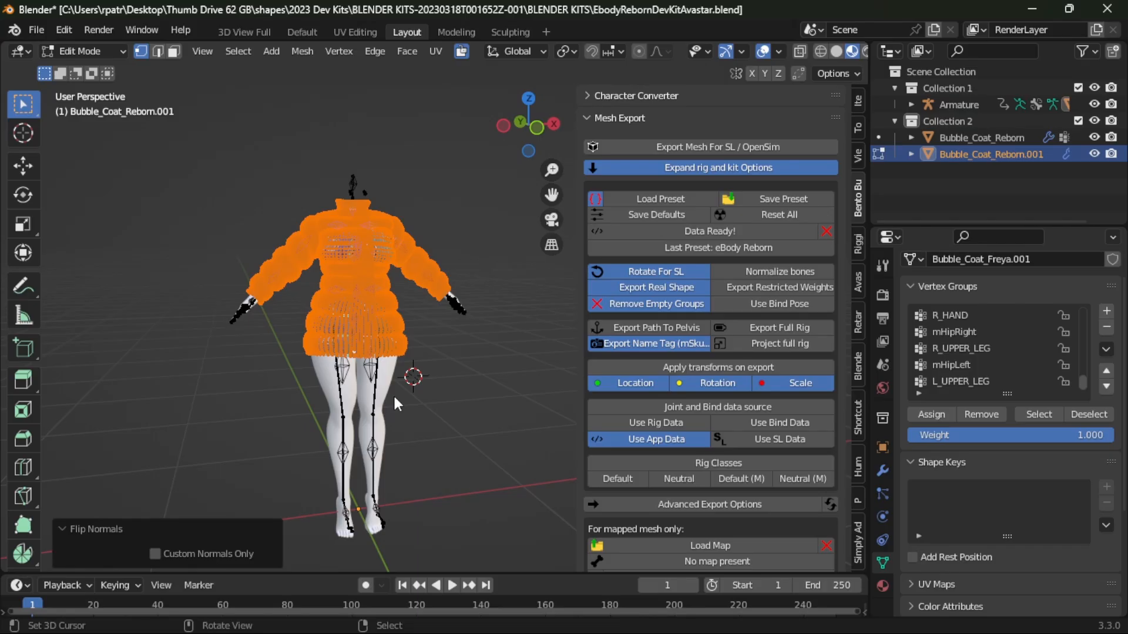
- Leave Edit Mode and select both Bubble_Coat_Reborn and its flipped duplicate, Bubble_Coat_Reborn.001
key(Tab)
click(957, 136)
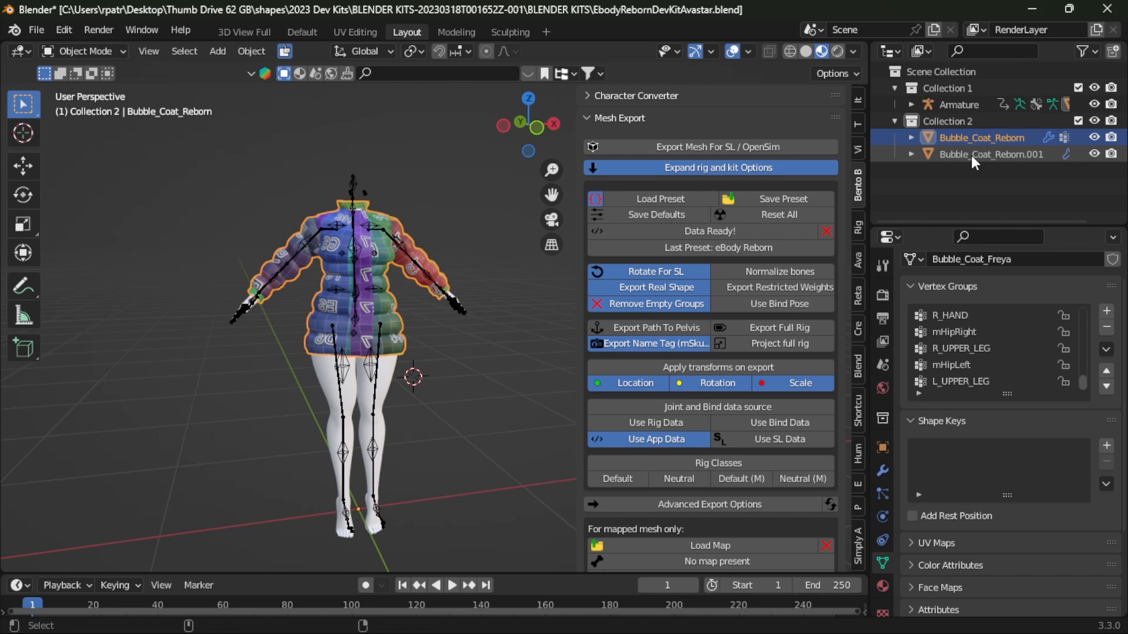
click(971, 155)
click(957, 136)
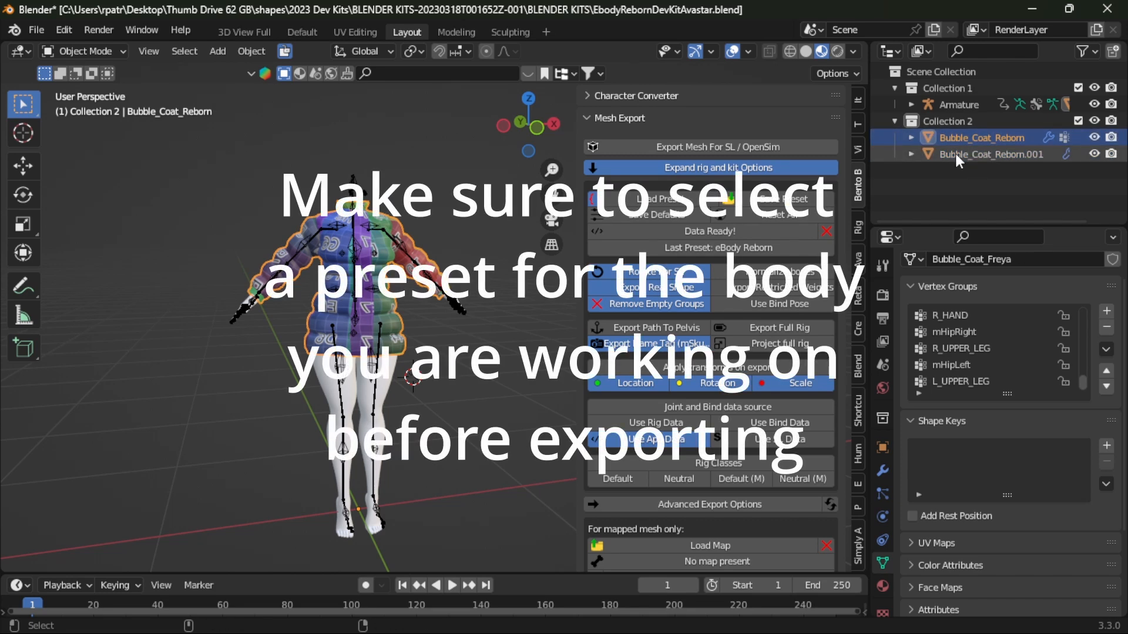
ctrl+click(955, 153)
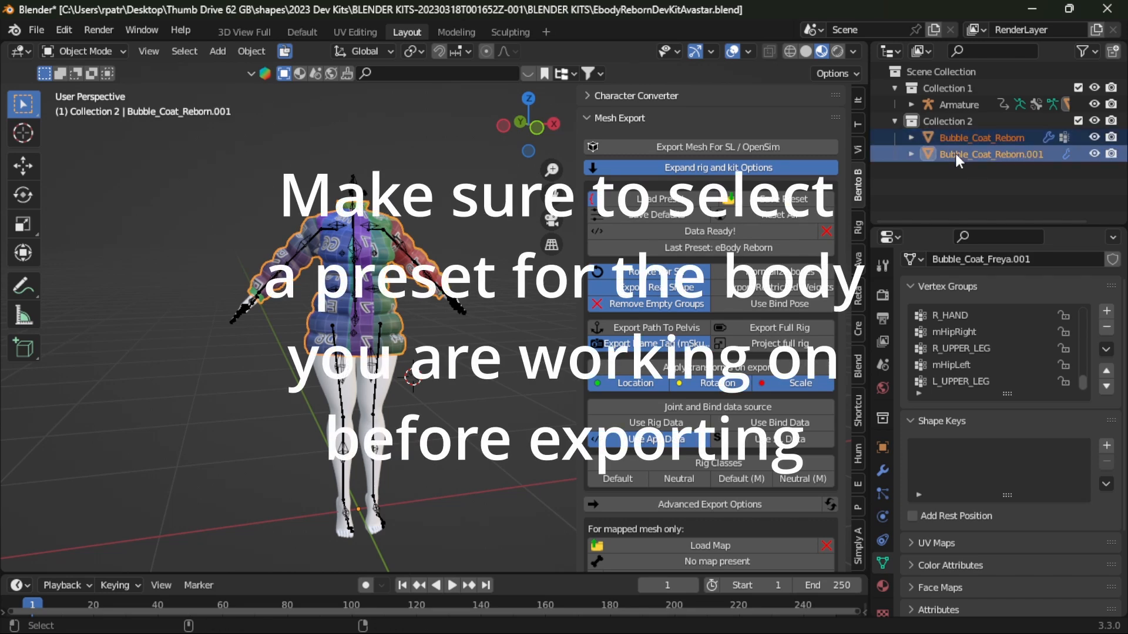
- Export the two selected coats for SL / OpenSim, overwriting BubbleCoat_Reborn.dae in the Winter Gear 2025 folder
click(658, 146)
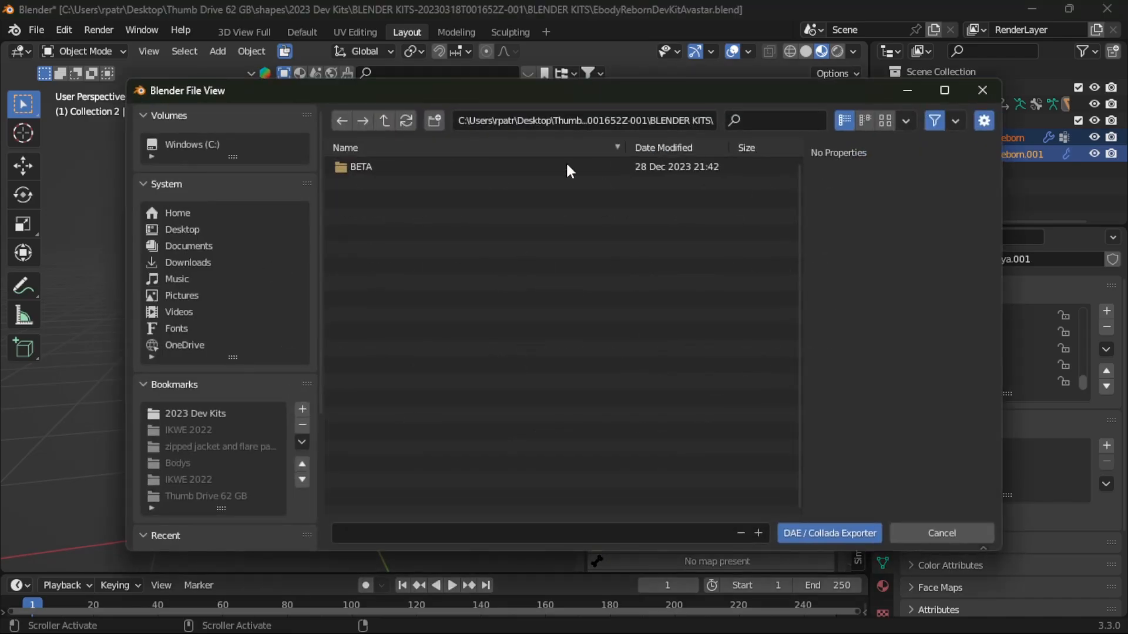
scroll(225, 464, down, 4)
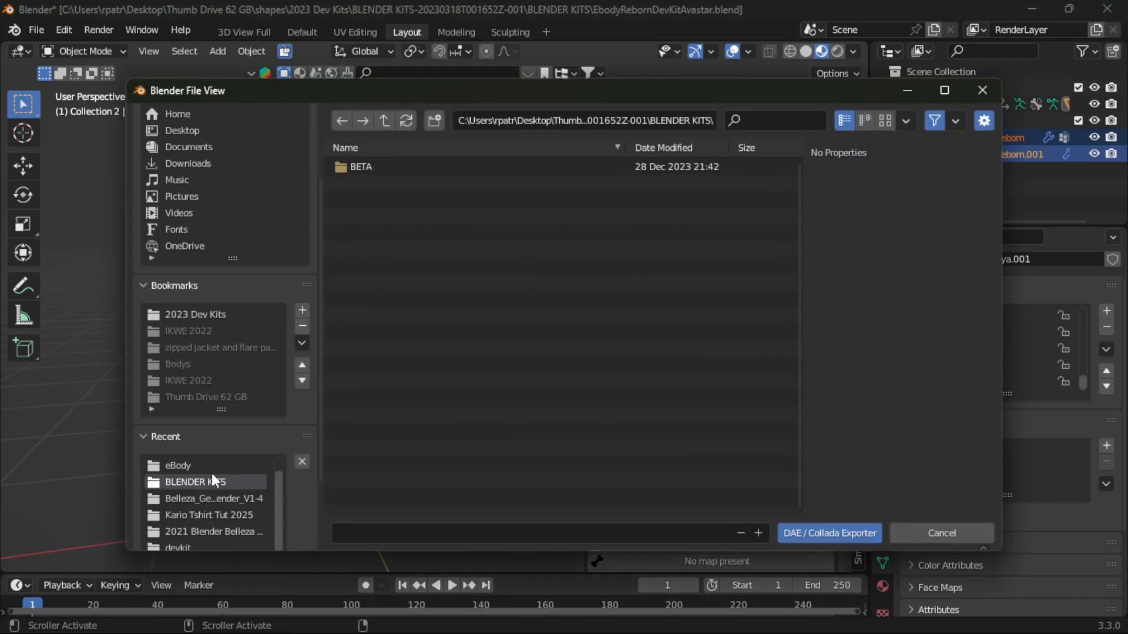
scroll(211, 473, down, 2)
scroll(212, 469, up, 3)
click(213, 464)
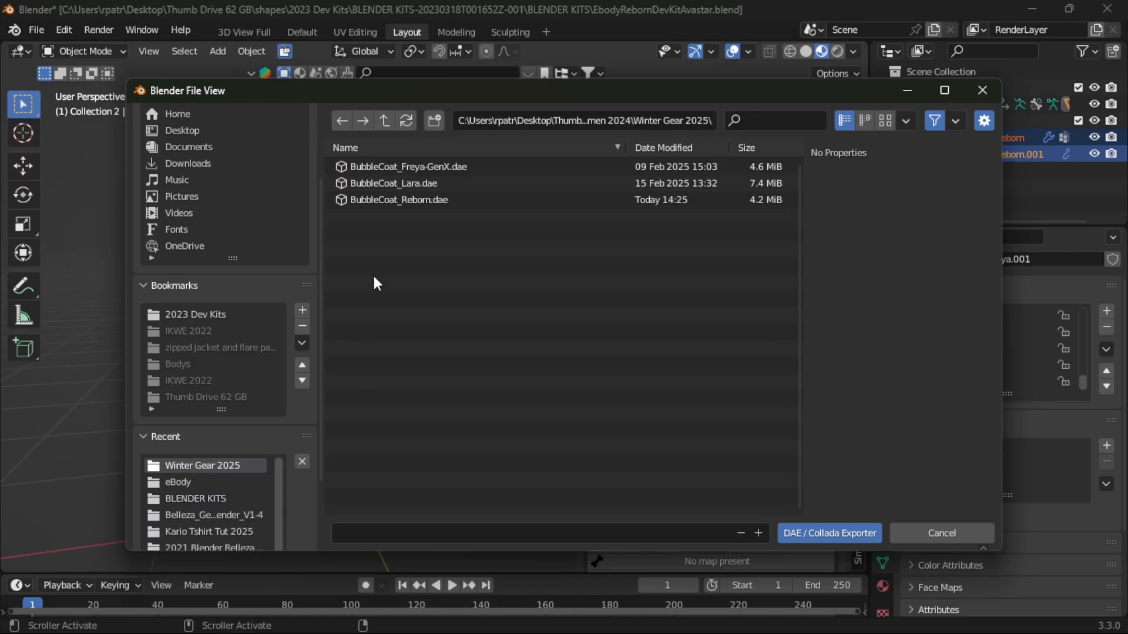
click(392, 202)
click(816, 533)
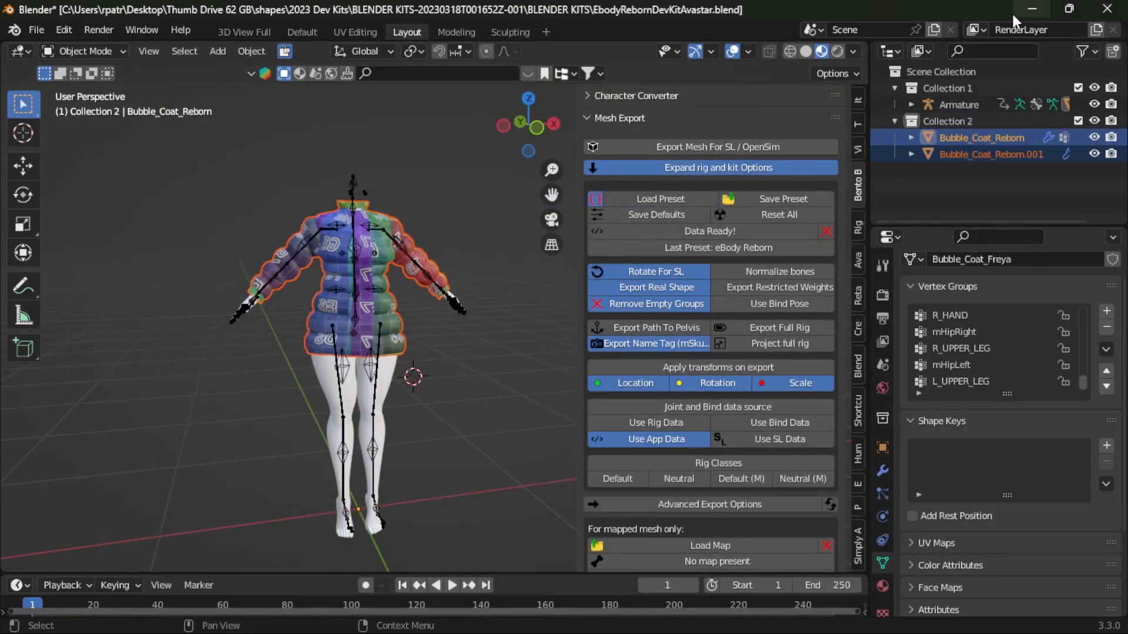
- Switch to Firestorm and load BubbleCoat_Reborn from the Winter Gear 2025 folder as a mesh model for upload
click(1034, 10)
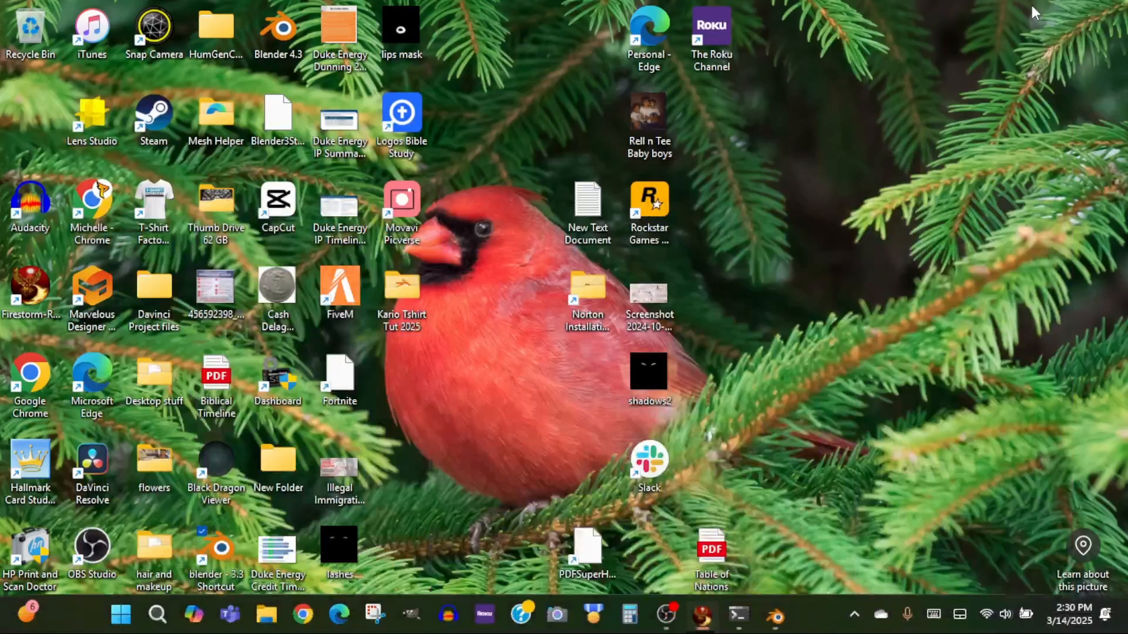
click(777, 615)
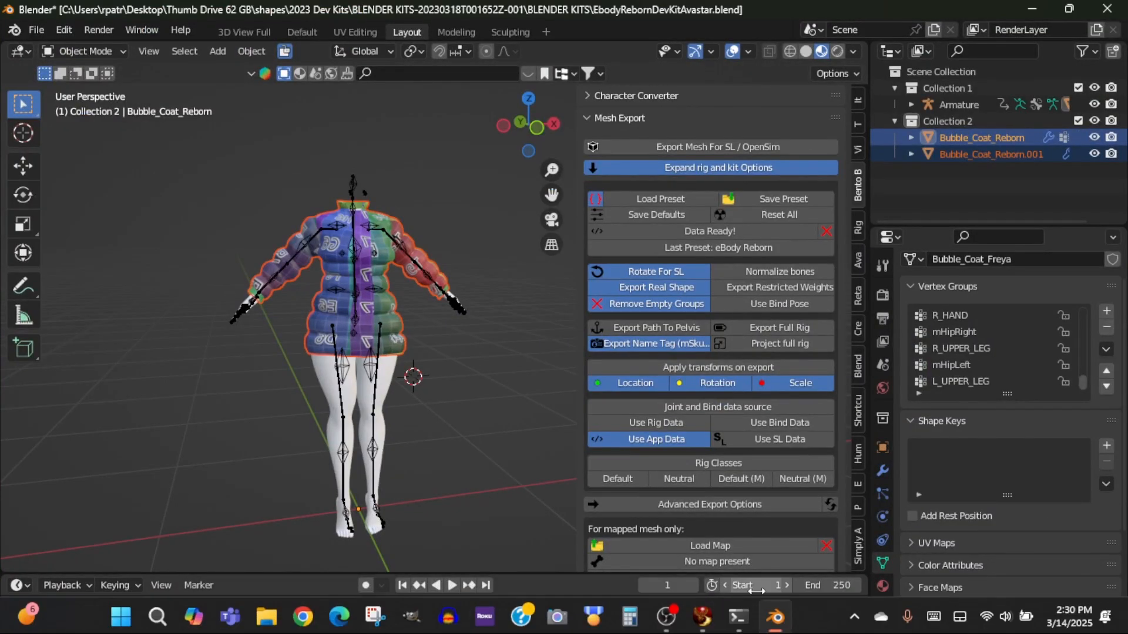
click(702, 621)
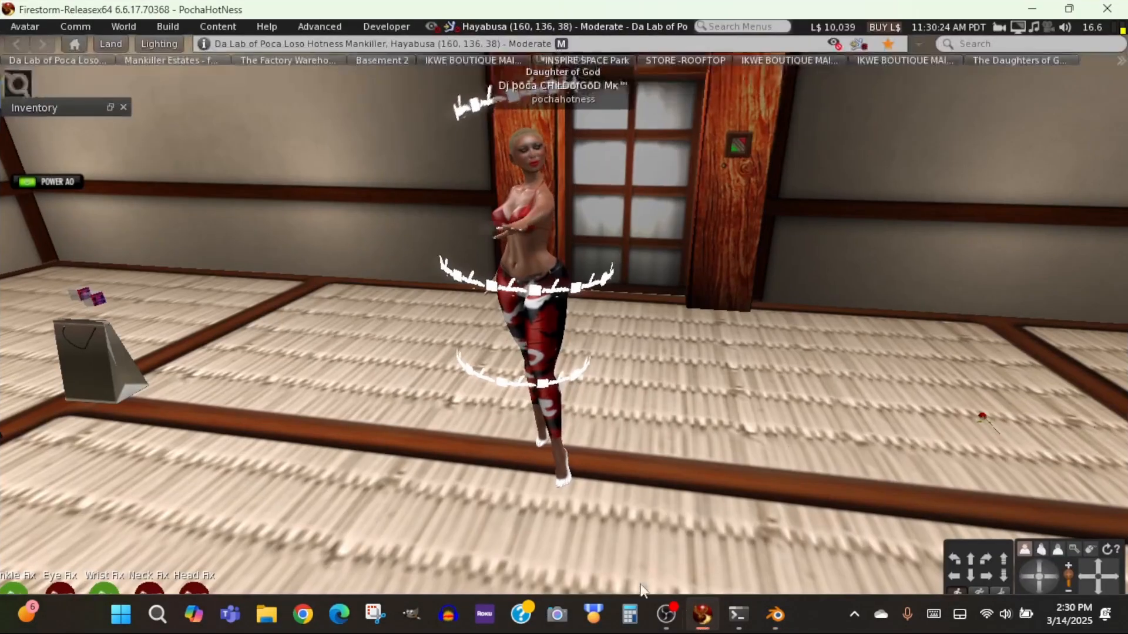
click(165, 26)
mouse_move(229, 236)
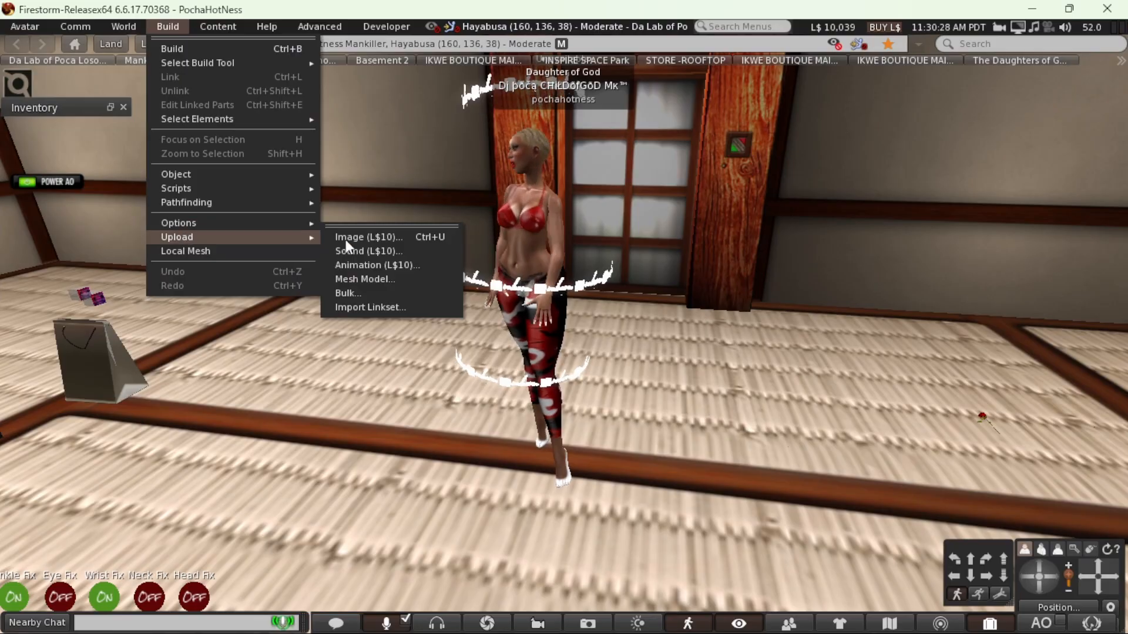
click(364, 279)
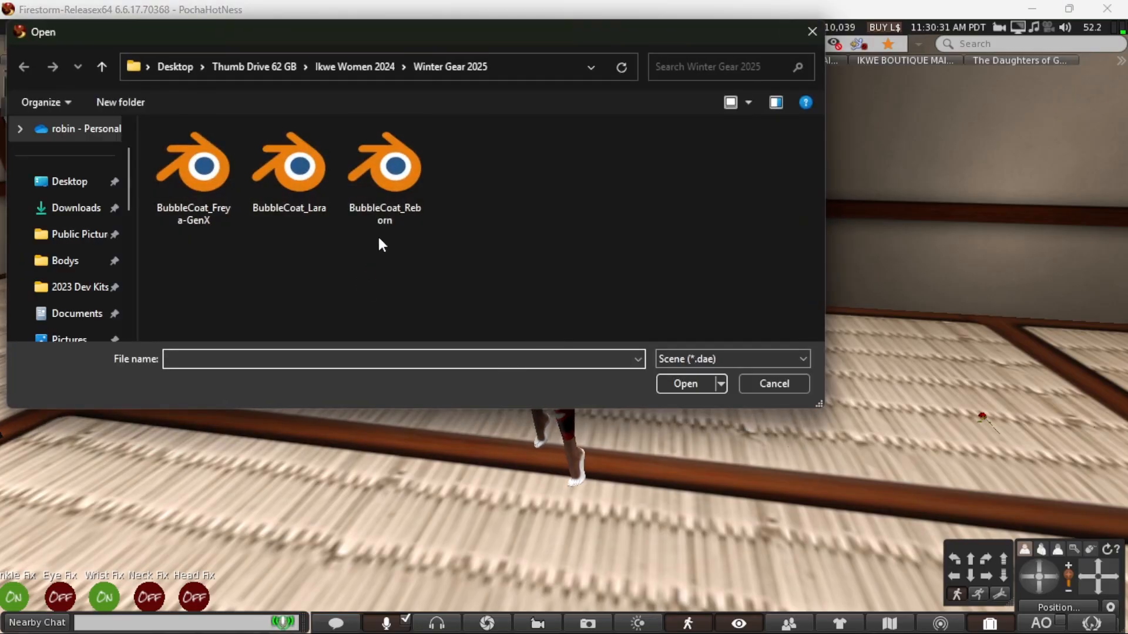
click(379, 179)
click(675, 385)
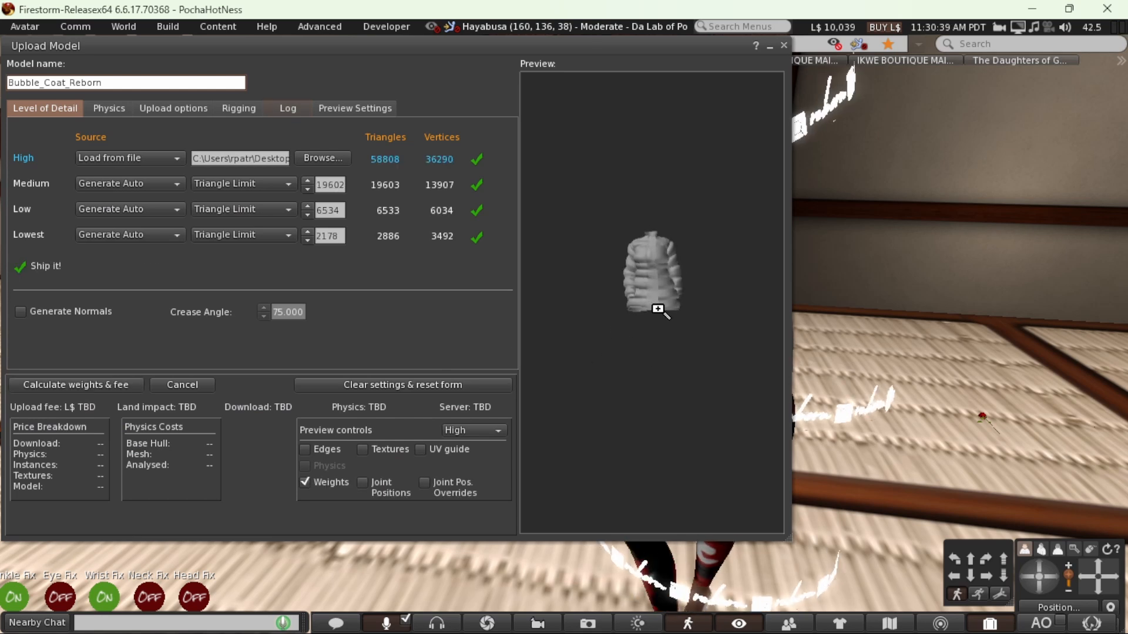
- Set the triangle limits of the Lowest and Low detail levels to 0 and calculate the weights and fee
scroll(657, 306, up, 5)
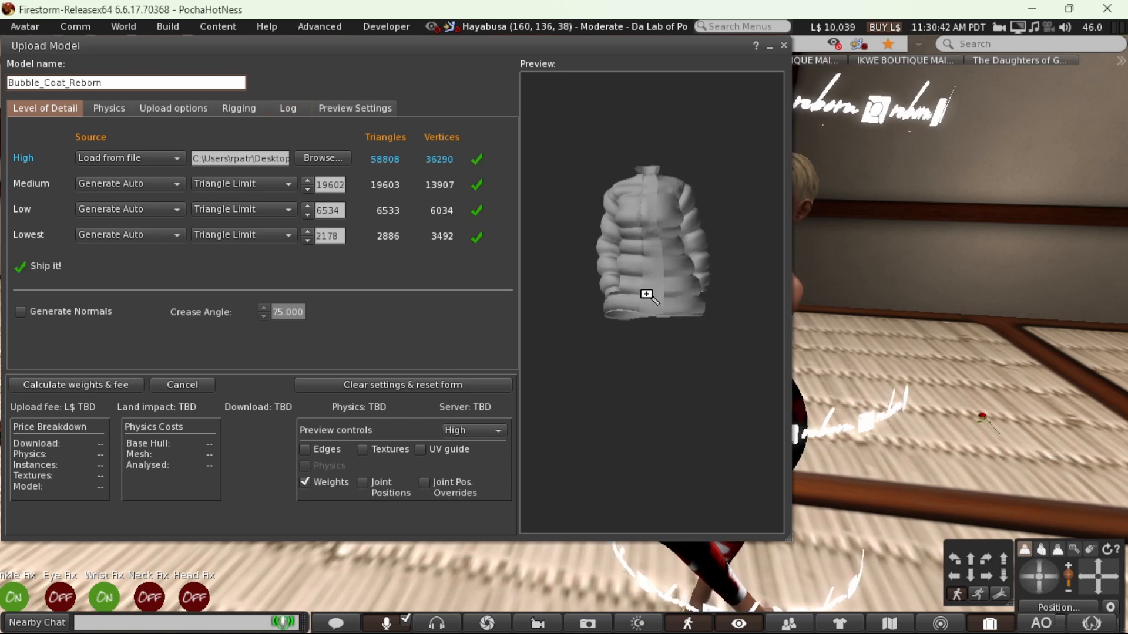
drag(646, 294, 446, 284)
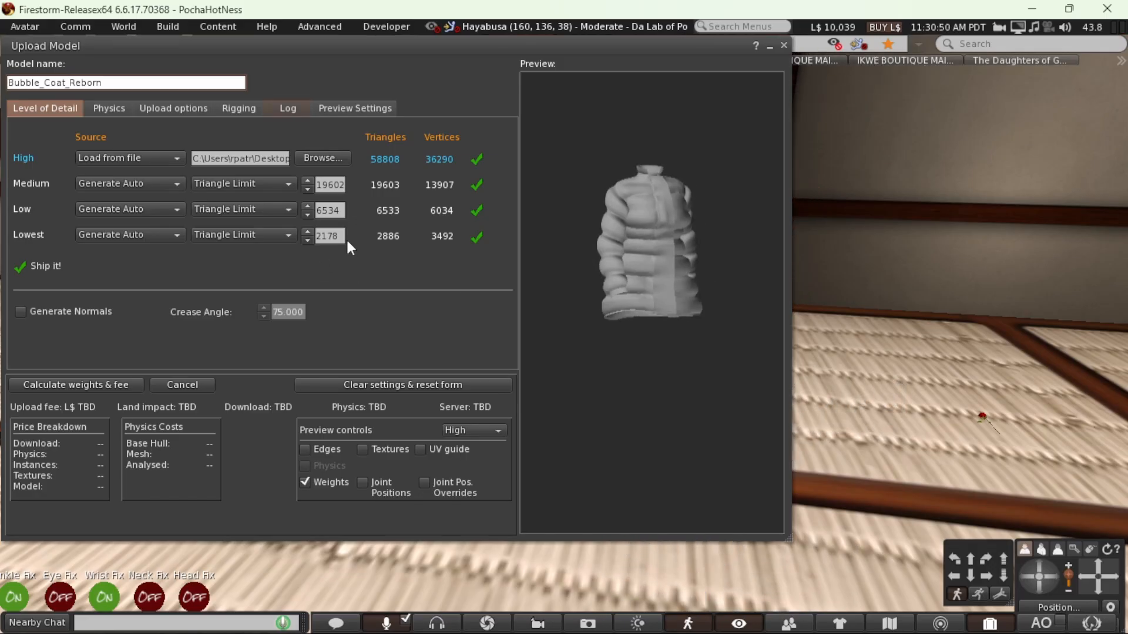
click(314, 236)
key(BackSpace)
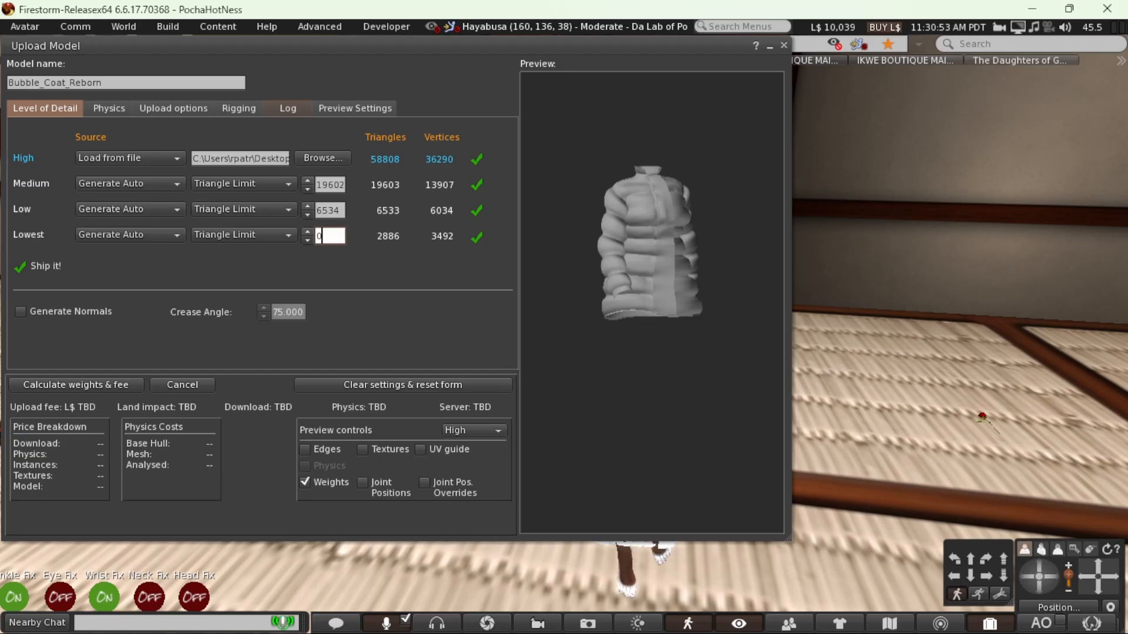
click(326, 210)
double_click(326, 209)
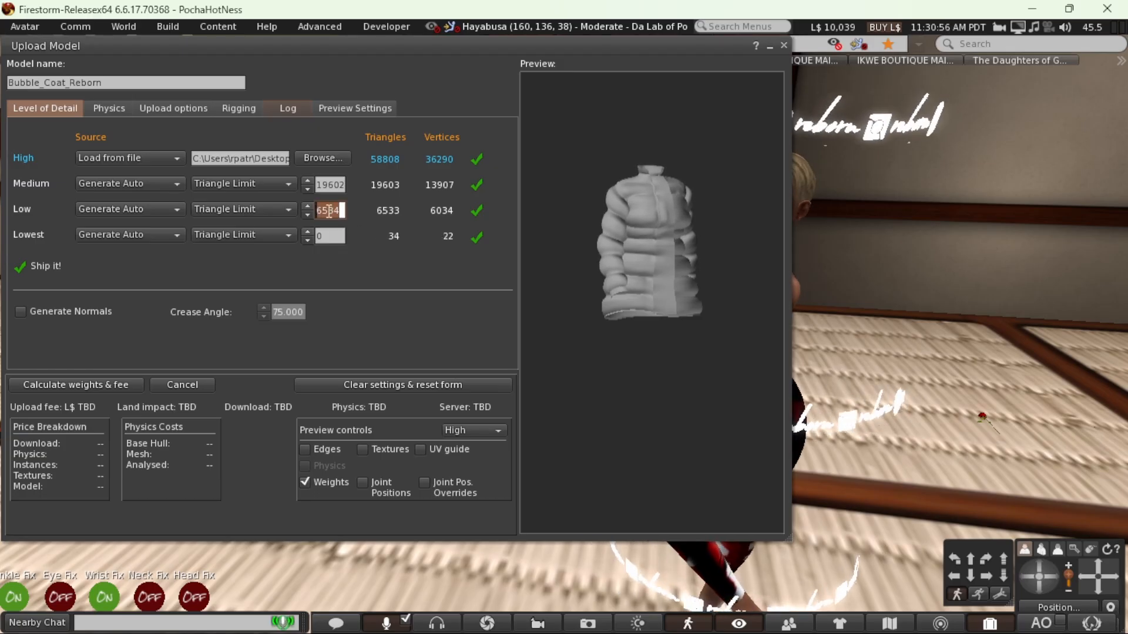
text(0)
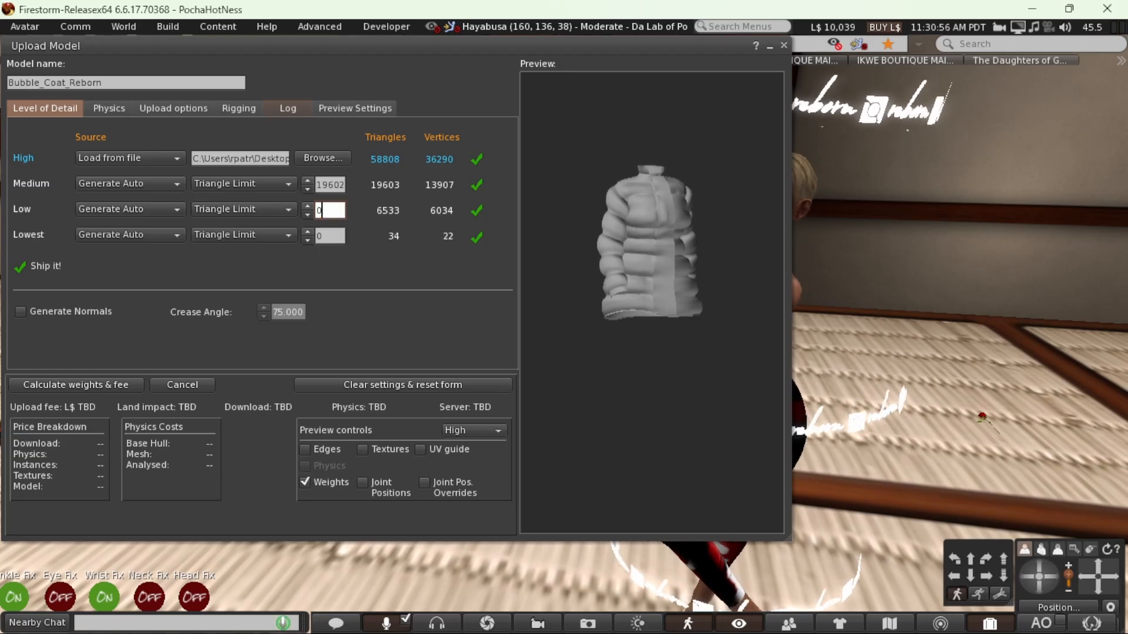
click(41, 385)
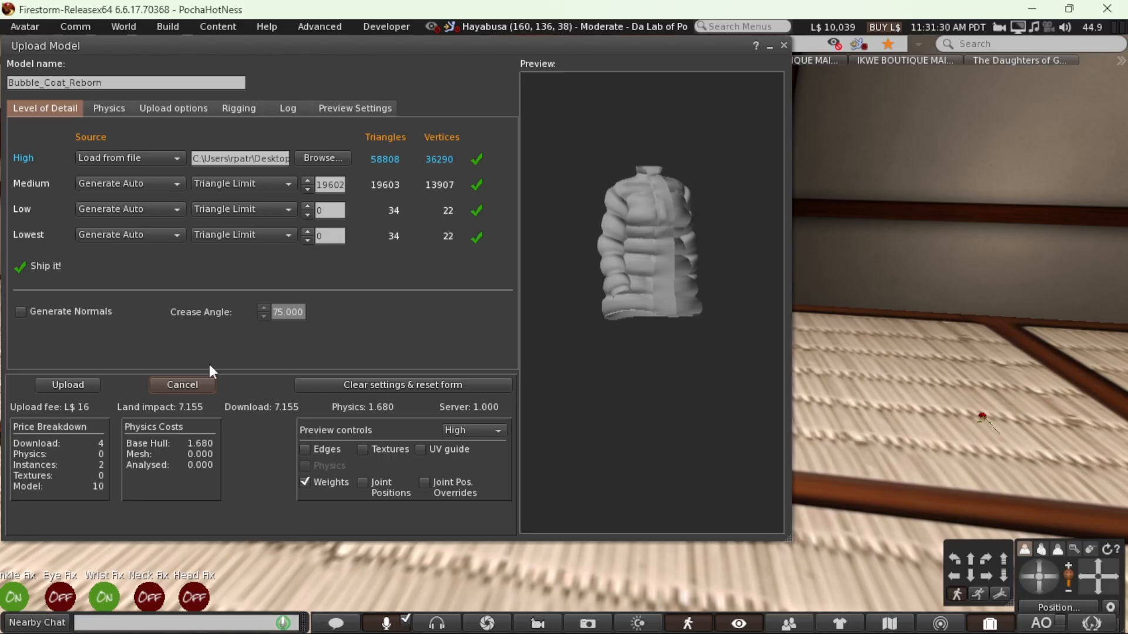
- Examine the coat preview from several angles with joint positions shown and with skin weights on and off
click(364, 484)
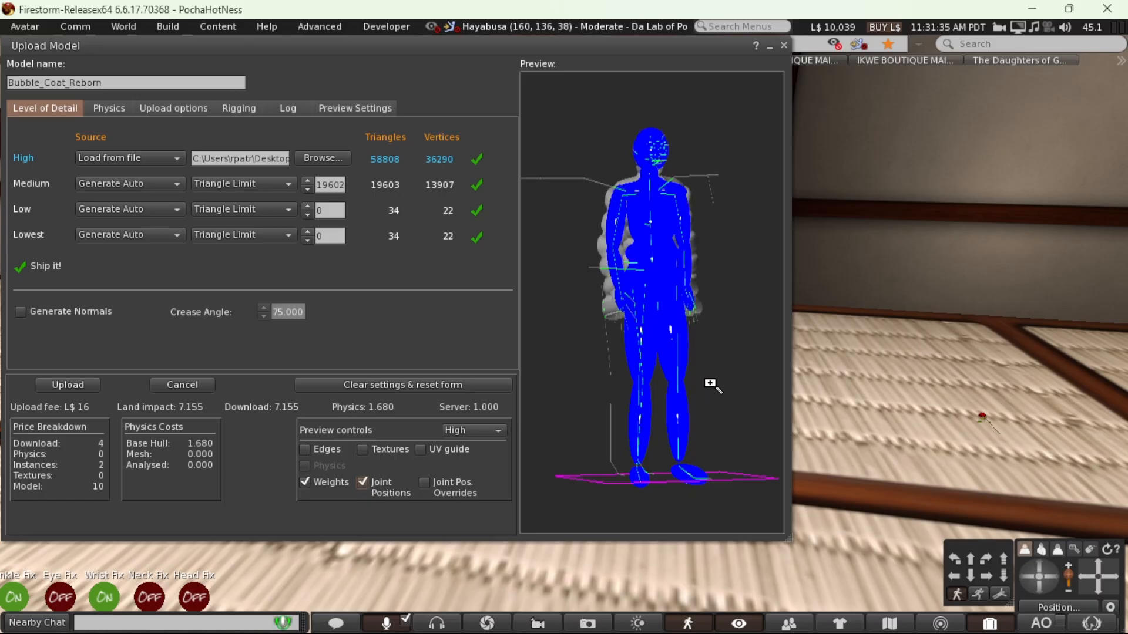
mouse_move(712, 385)
mouse_down()
mouse_move(623, 386)
mouse_move(717, 386)
mouse_move(692, 385)
mouse_up()
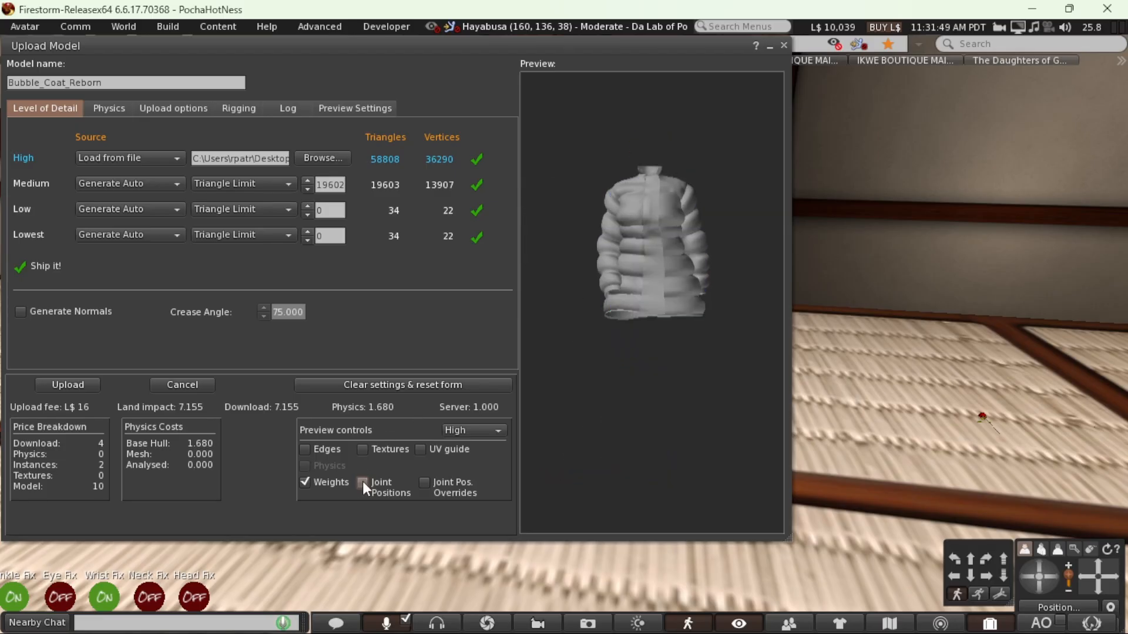
click(307, 482)
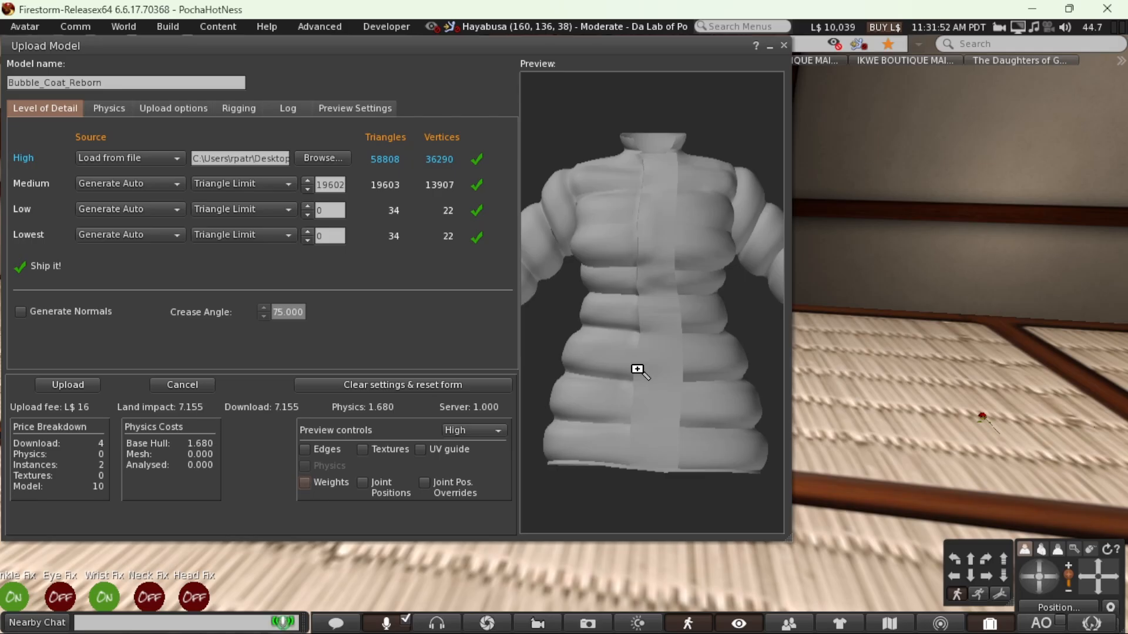
scroll(646, 372, down, 5)
mouse_move(672, 368)
mouse_down()
mouse_move(649, 360)
mouse_move(663, 355)
mouse_move(643, 359)
mouse_move(711, 370)
mouse_move(658, 364)
mouse_up()
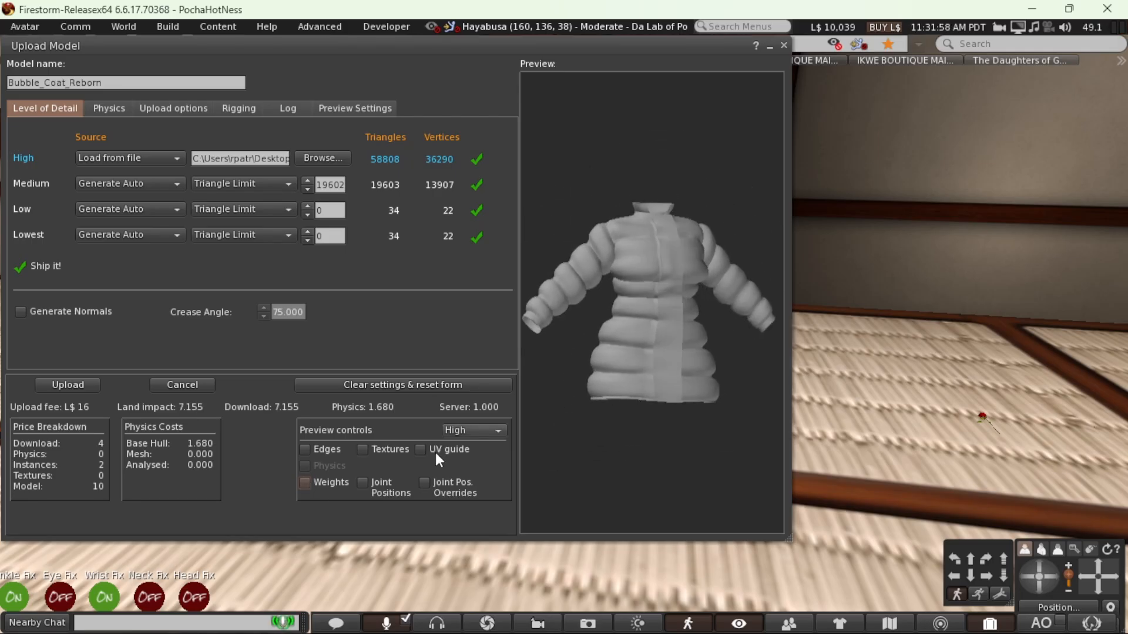
click(306, 483)
click(306, 483)
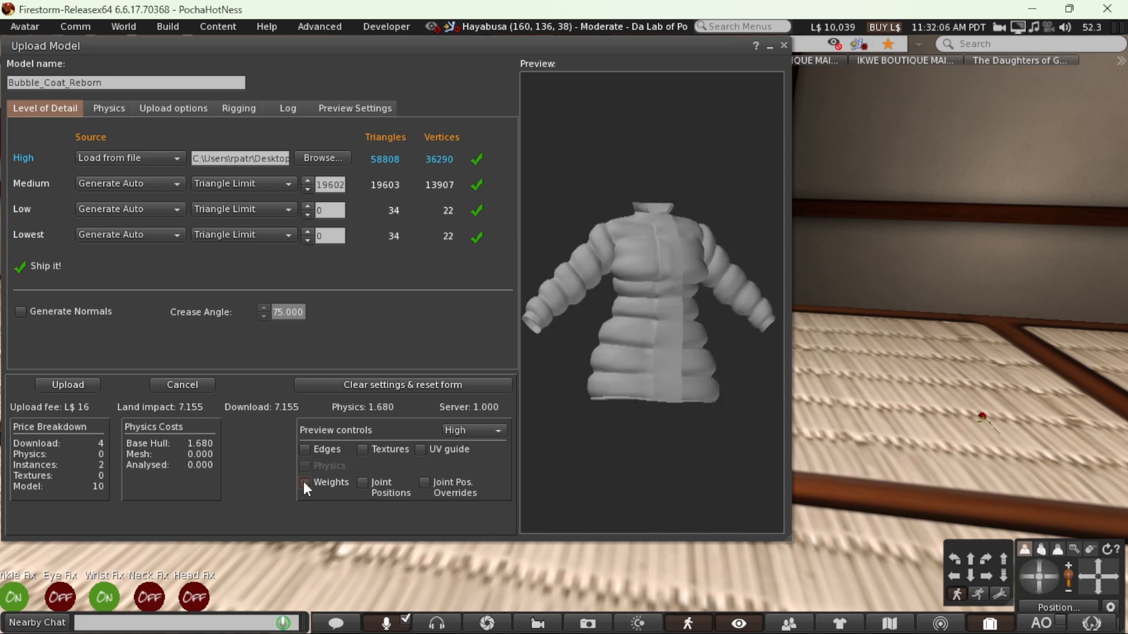
click(306, 482)
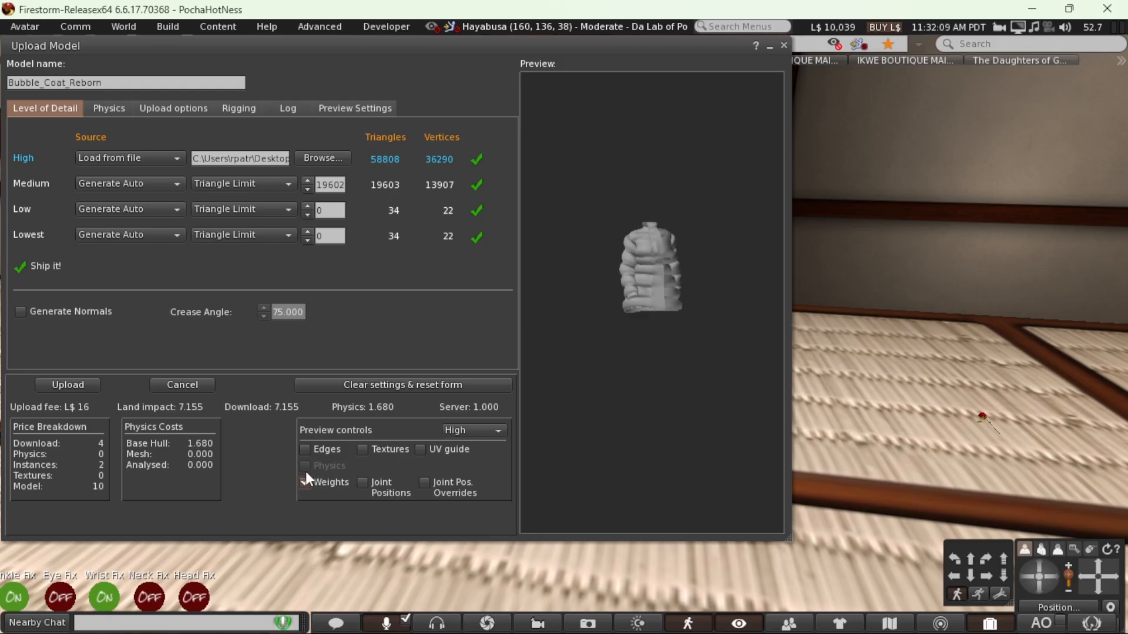
mouse_move(721, 382)
mouse_down()
mouse_move(762, 382)
mouse_move(726, 382)
mouse_move(699, 341)
mouse_move(699, 470)
mouse_move(699, 346)
mouse_move(699, 387)
mouse_move(740, 397)
mouse_move(681, 396)
mouse_move(740, 398)
mouse_move(716, 399)
mouse_up()
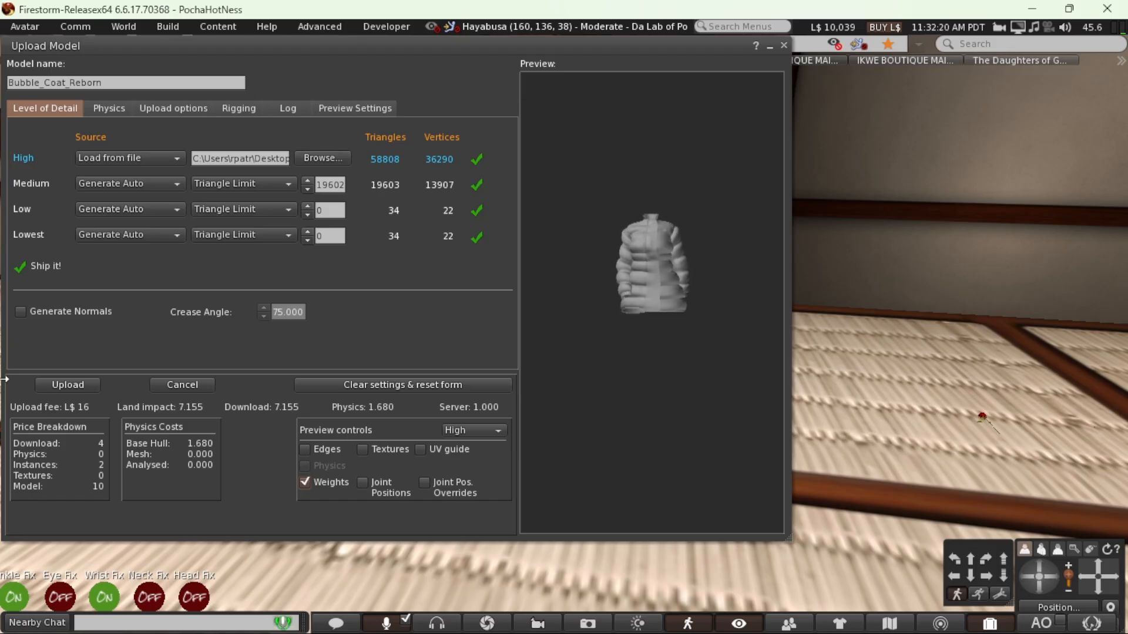
- Upload the coat model and add the new Bubble_Coat_Reborn inventory item to the avatar
click(59, 385)
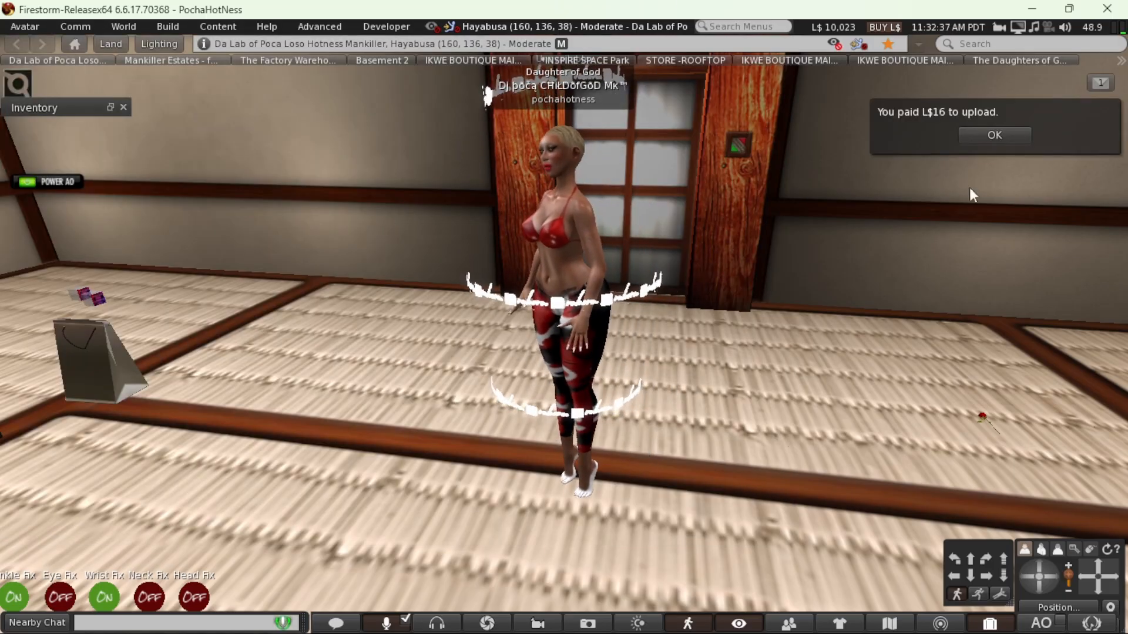
click(992, 136)
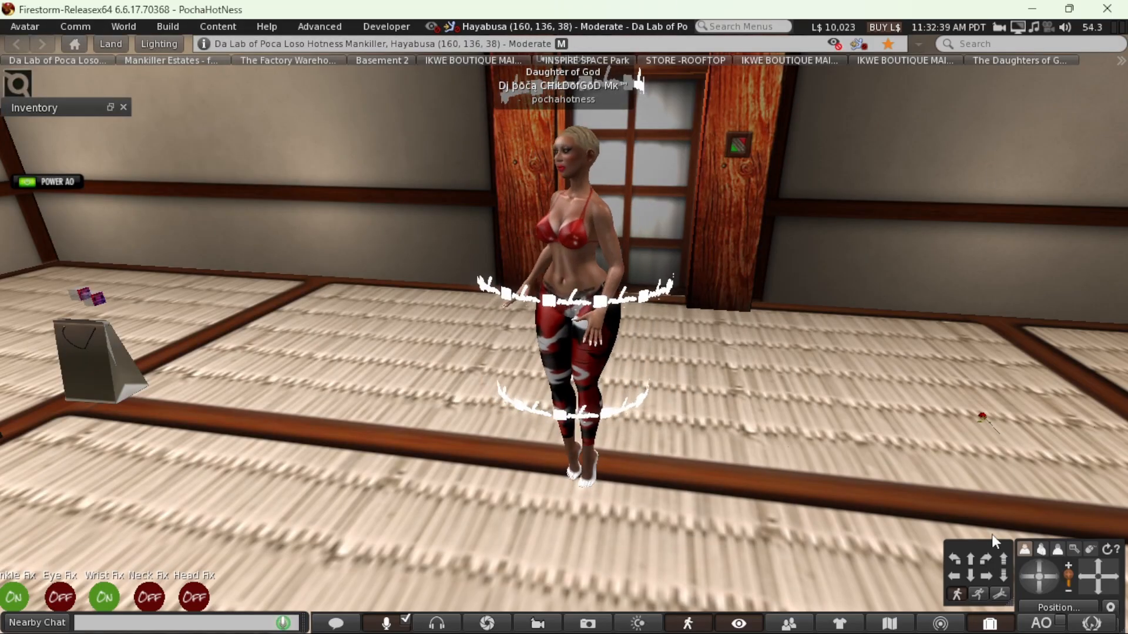
click(989, 623)
scroll(834, 452, down, 3)
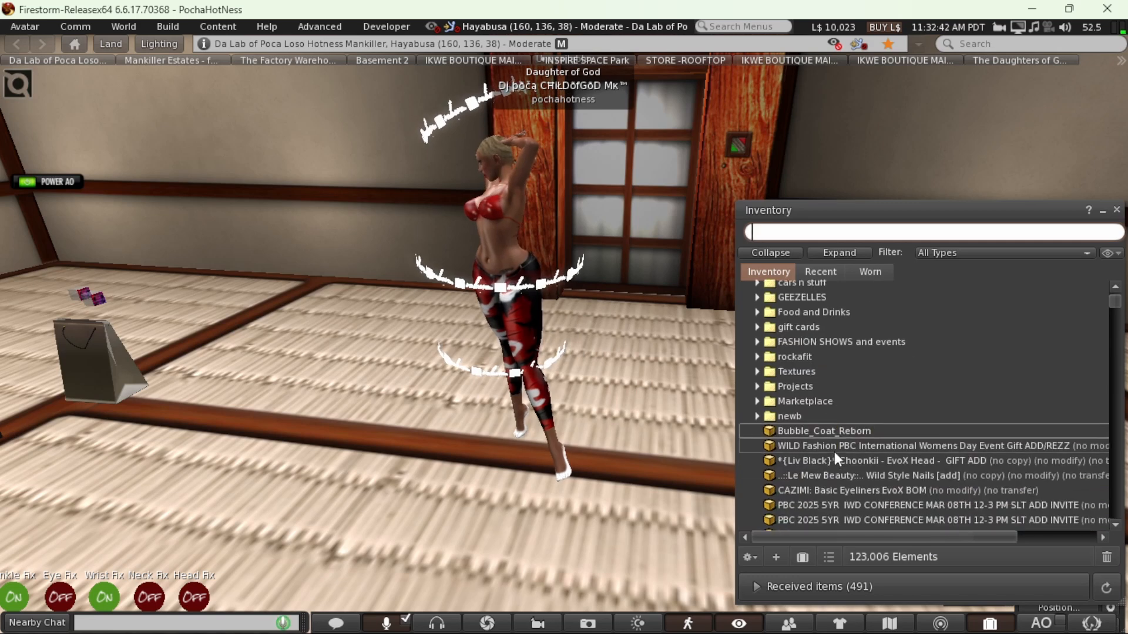
right_click(799, 406)
click(809, 404)
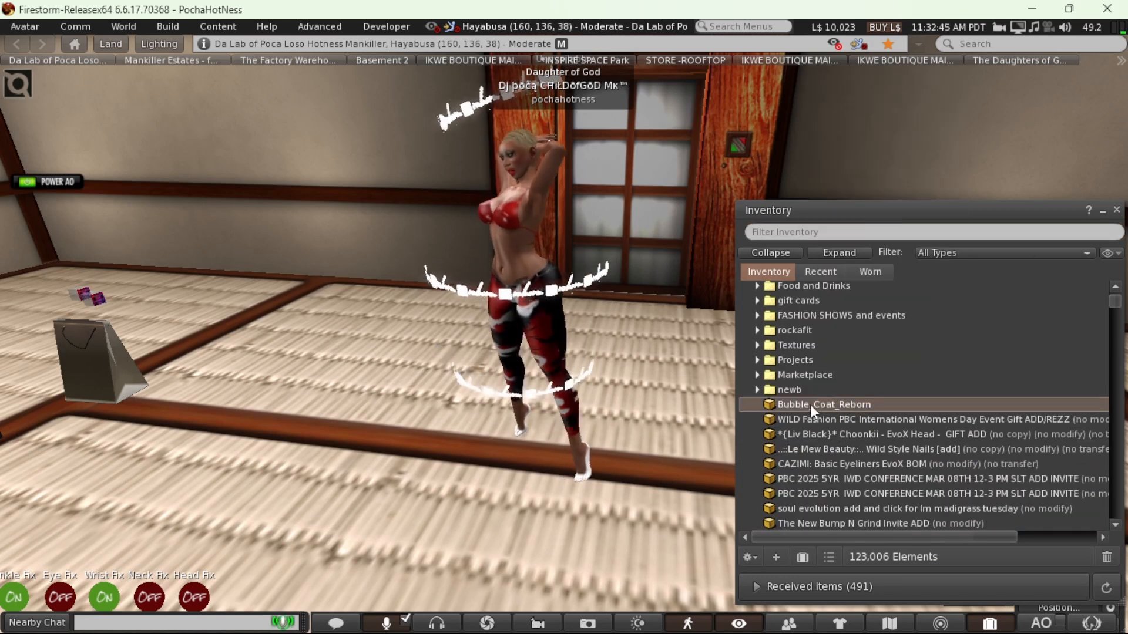
right_click(794, 403)
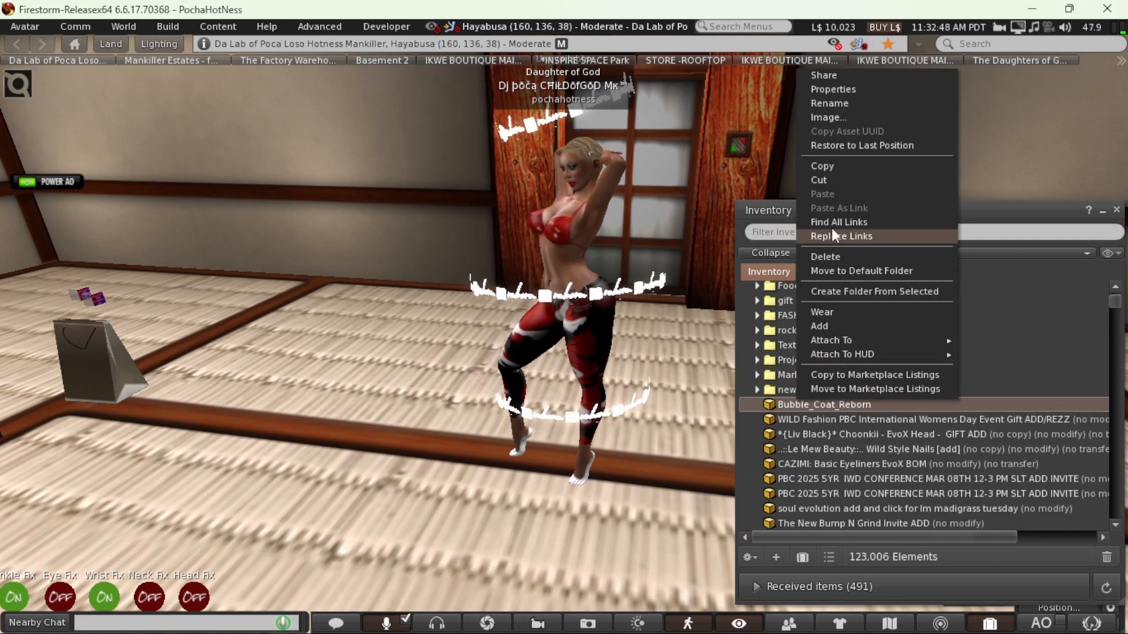
double_click(825, 327)
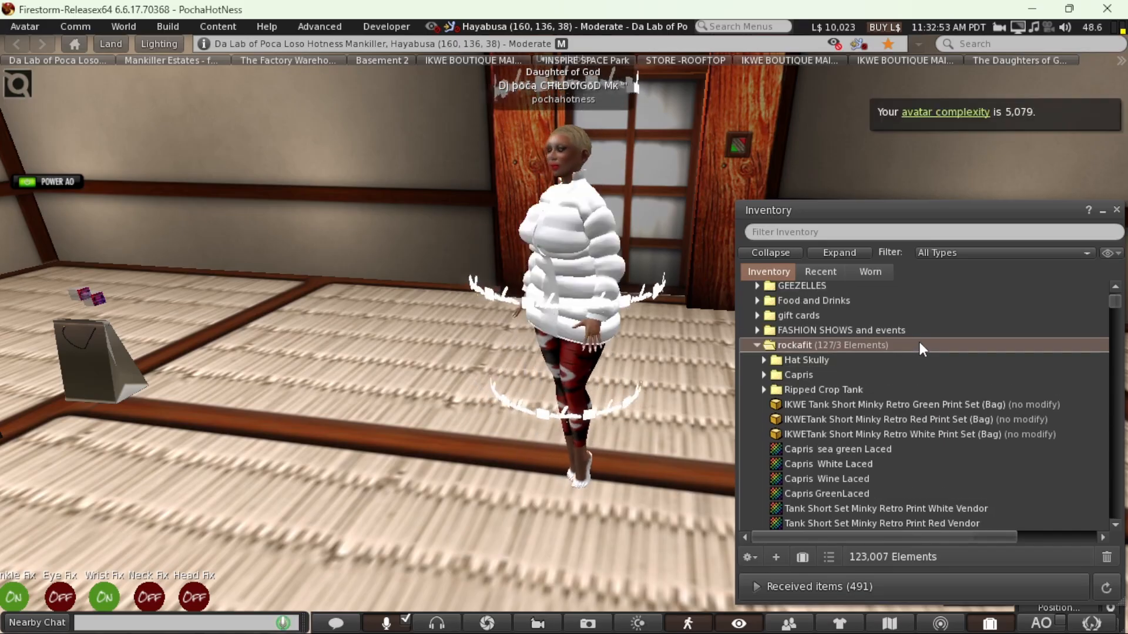
- Open the worn bubble coat on the avatar for editing
scroll(586, 339, up, 3)
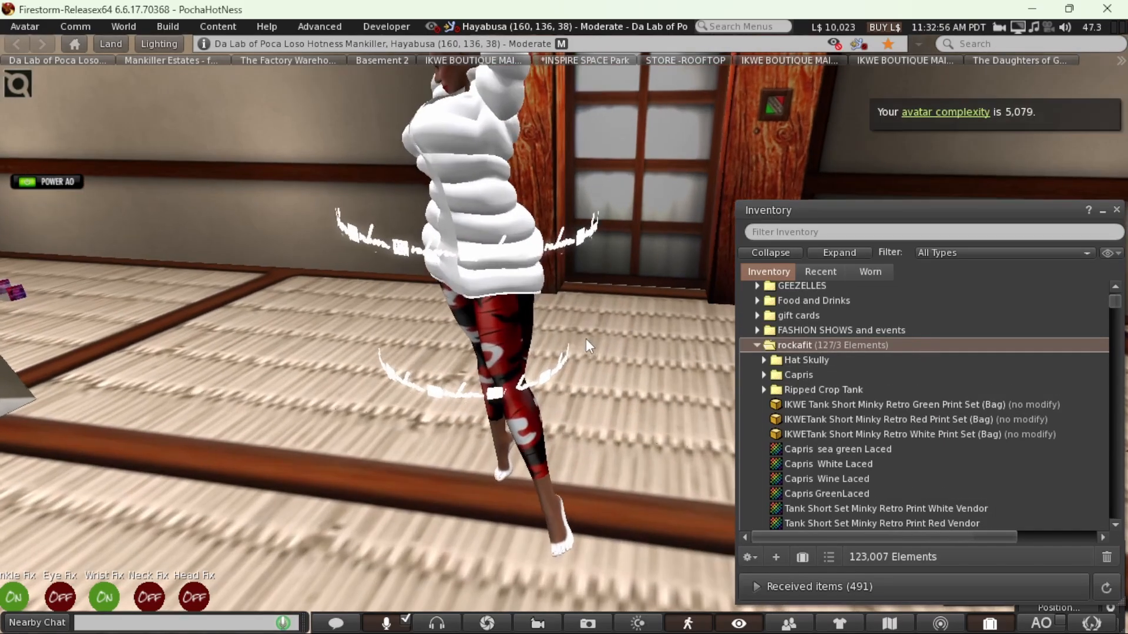
right_click(504, 218)
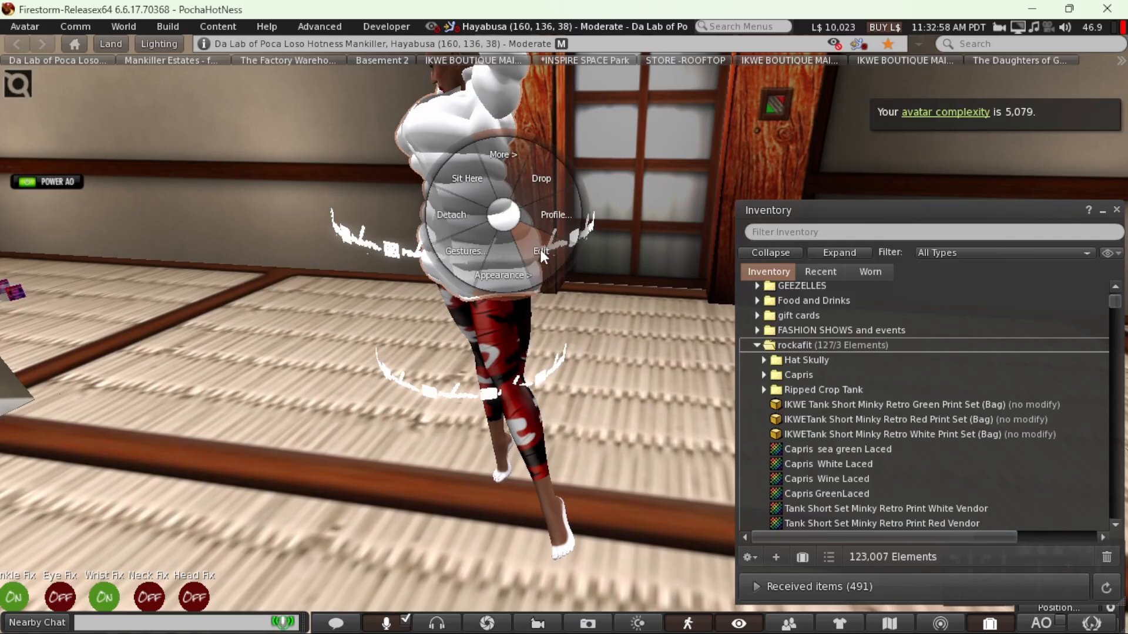
click(541, 253)
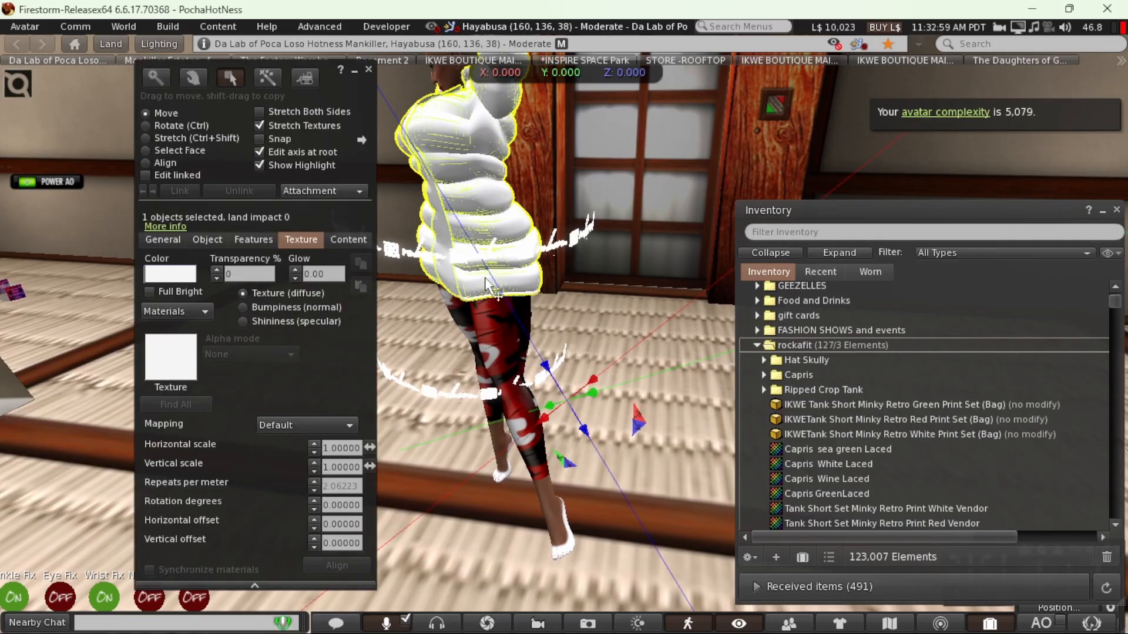
- Colour the whole bubble coat turquoise (RGB 68, 197, 197)
click(168, 275)
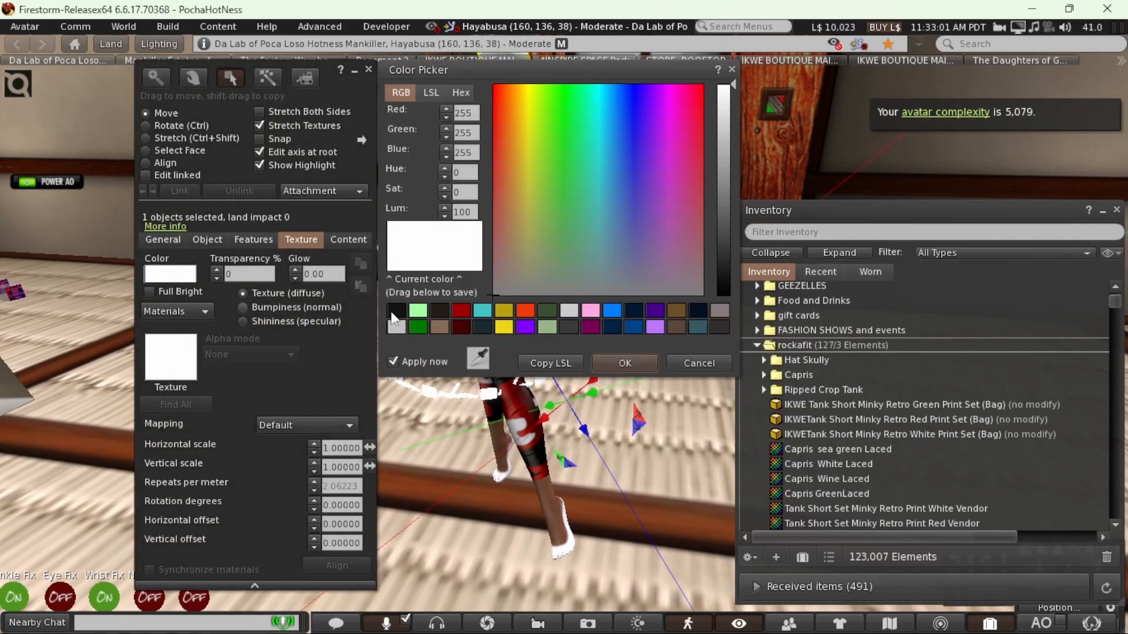
click(480, 310)
click(625, 363)
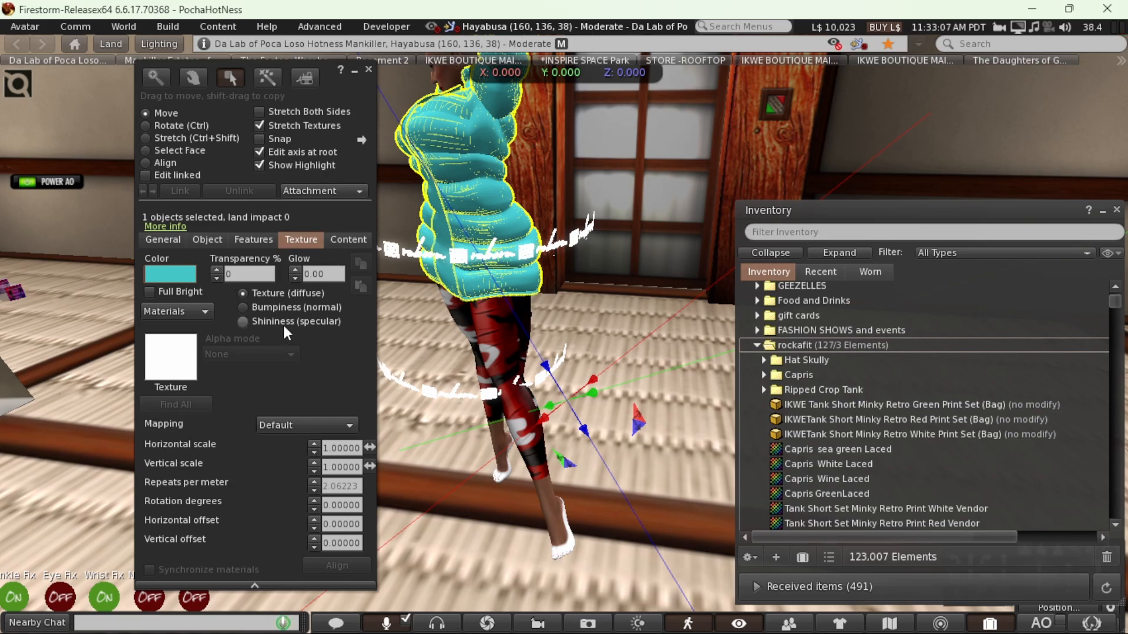
- Switch to face selection and colour the coat's vertical front strip dark brown
click(145, 151)
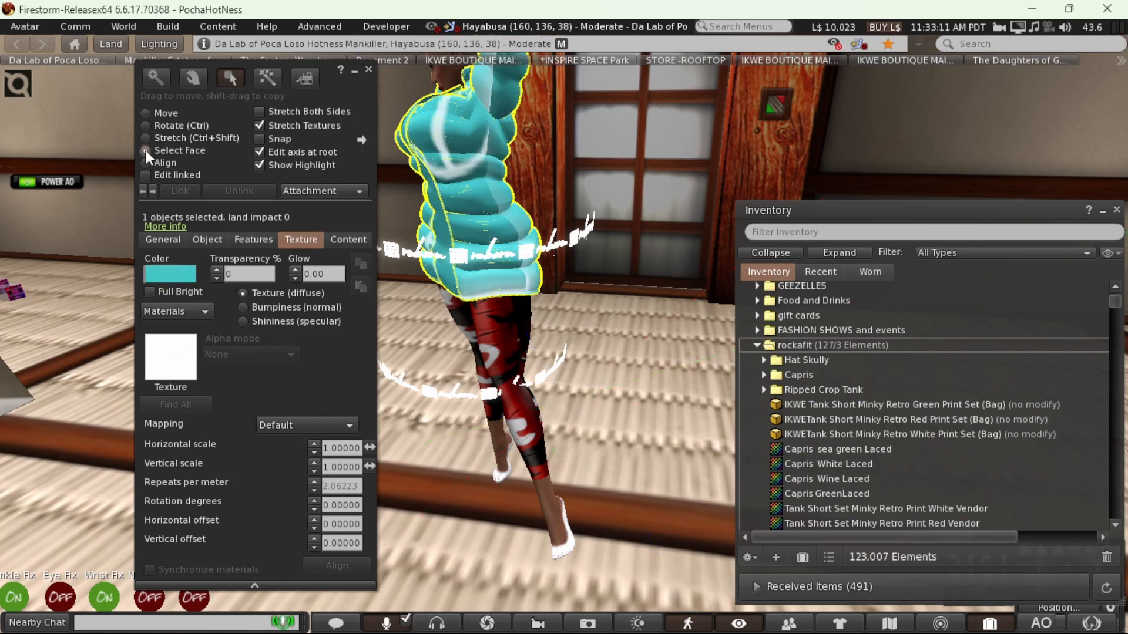
click(444, 228)
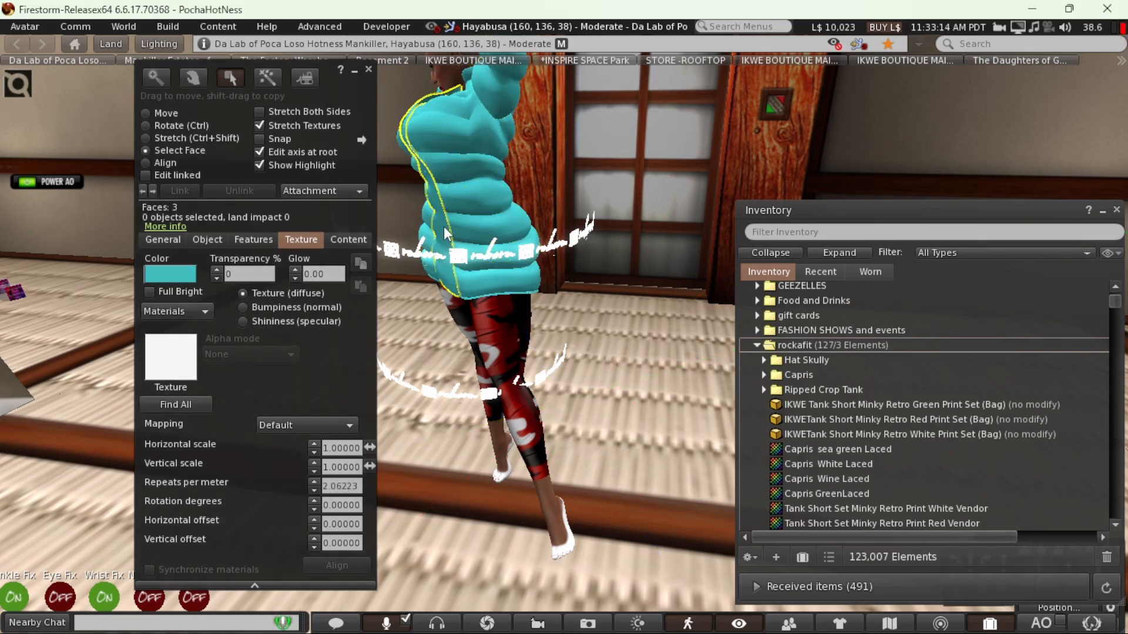
click(170, 273)
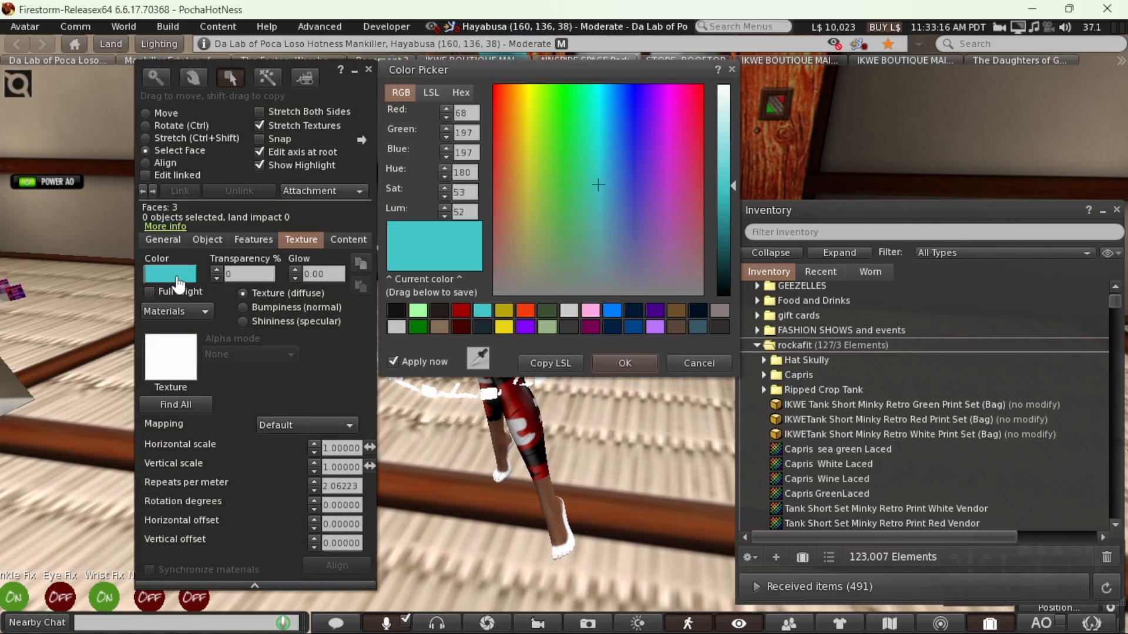
click(439, 308)
click(640, 361)
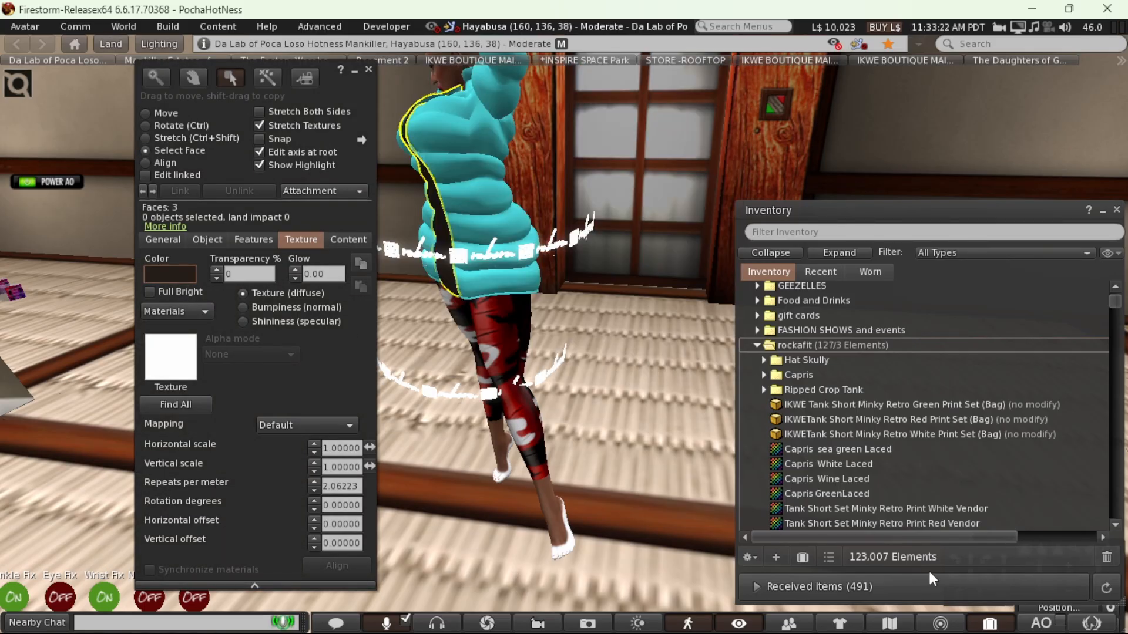
- Select the face covering the coat's collar and cuffs and colour it dark brown (RGB 37, 30, 24)
drag(921, 202, 896, 112)
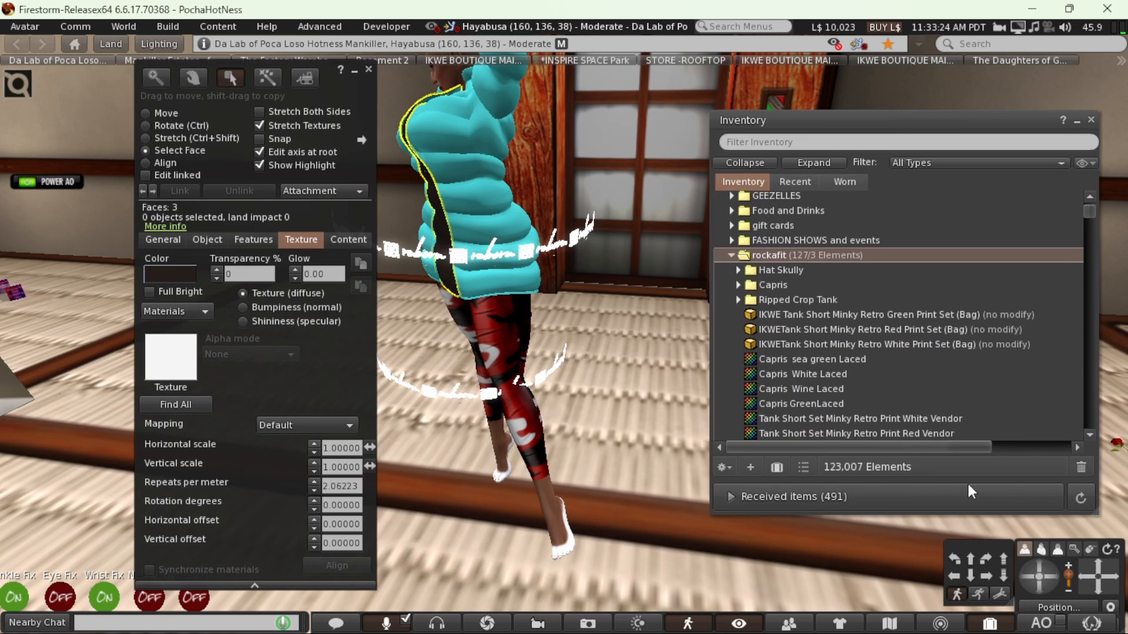
click(1022, 576)
click(1083, 576)
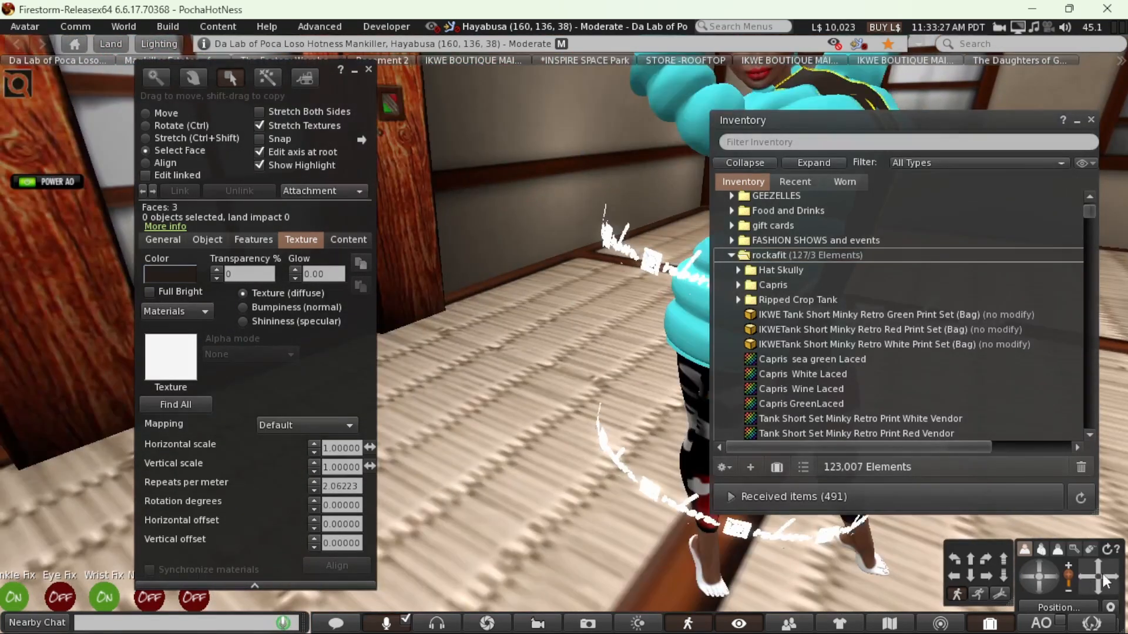
click(1099, 567)
click(1114, 576)
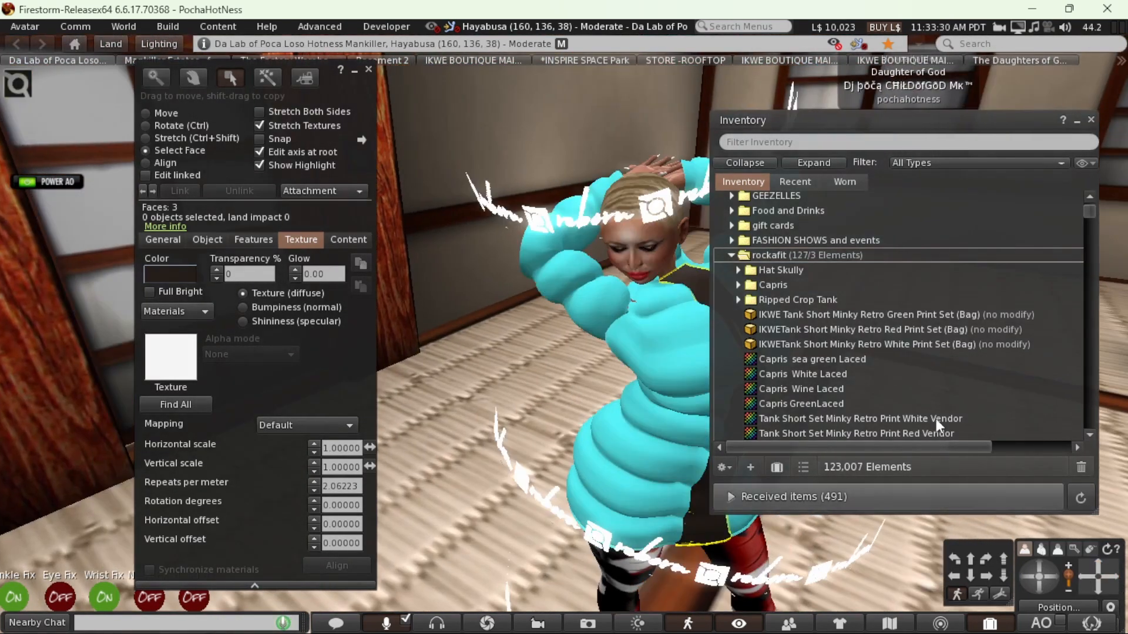
click(690, 178)
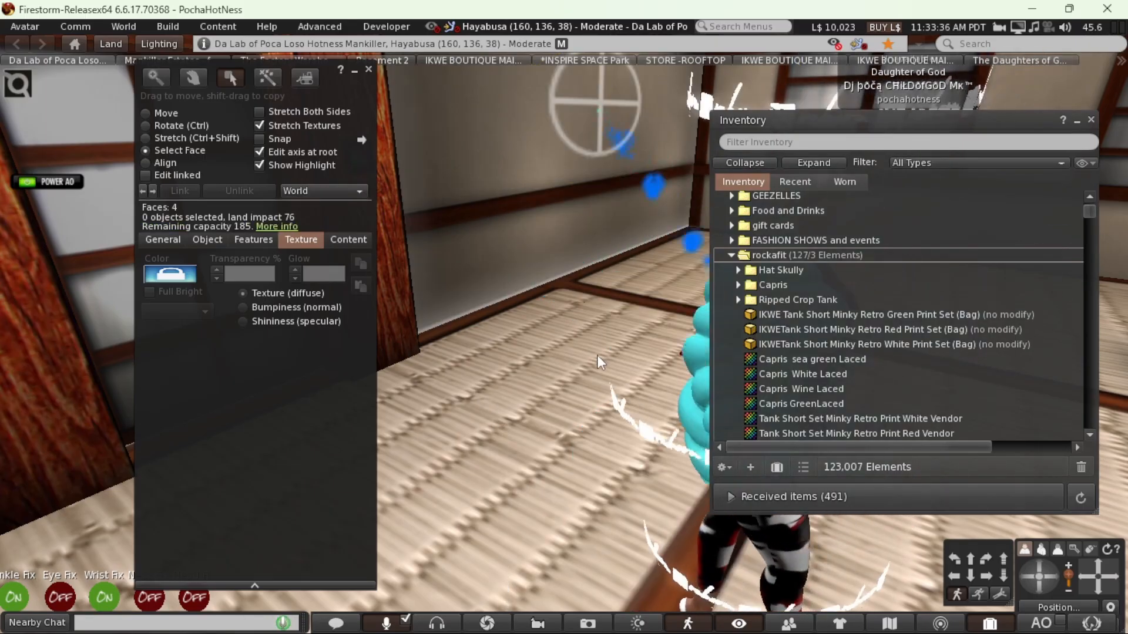
click(610, 361)
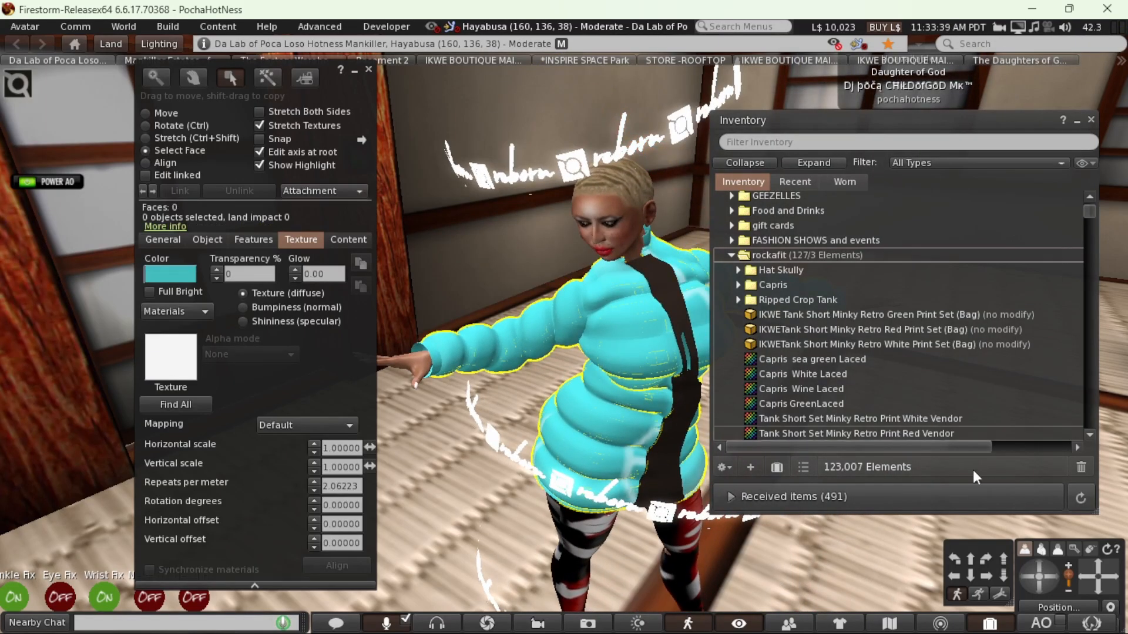
click(1049, 575)
drag(1049, 573, 1049, 568)
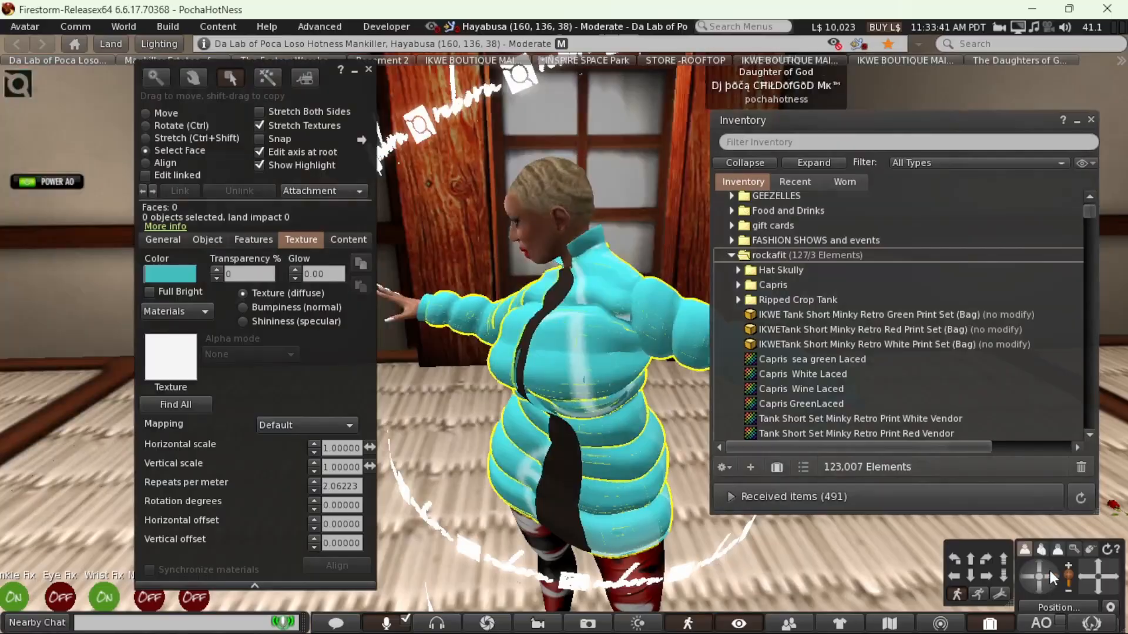
click(574, 249)
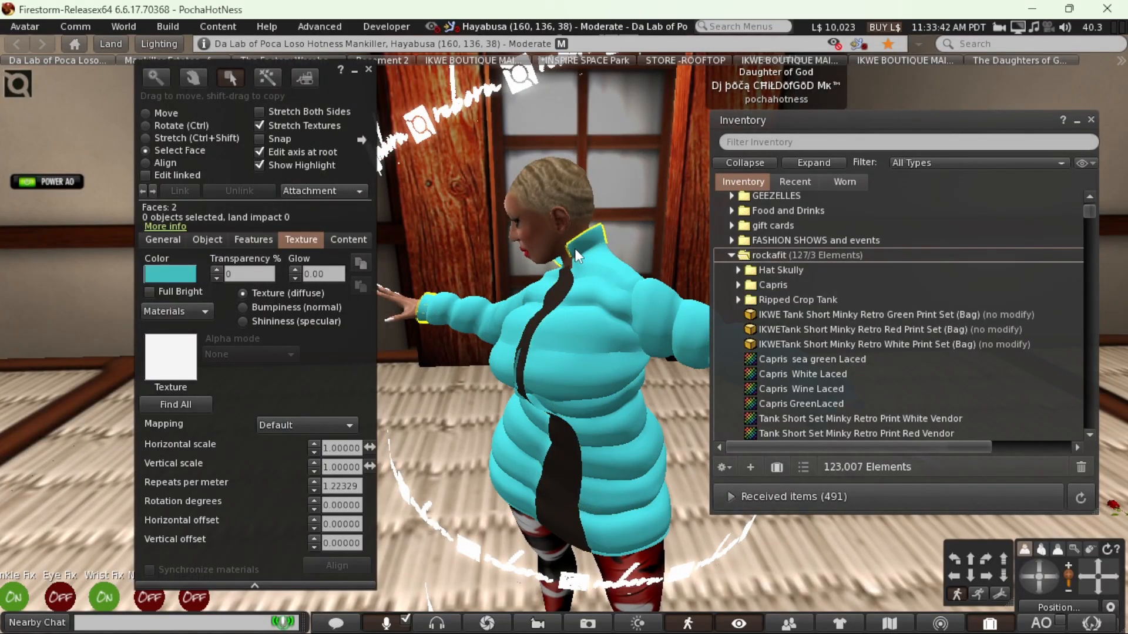
click(178, 273)
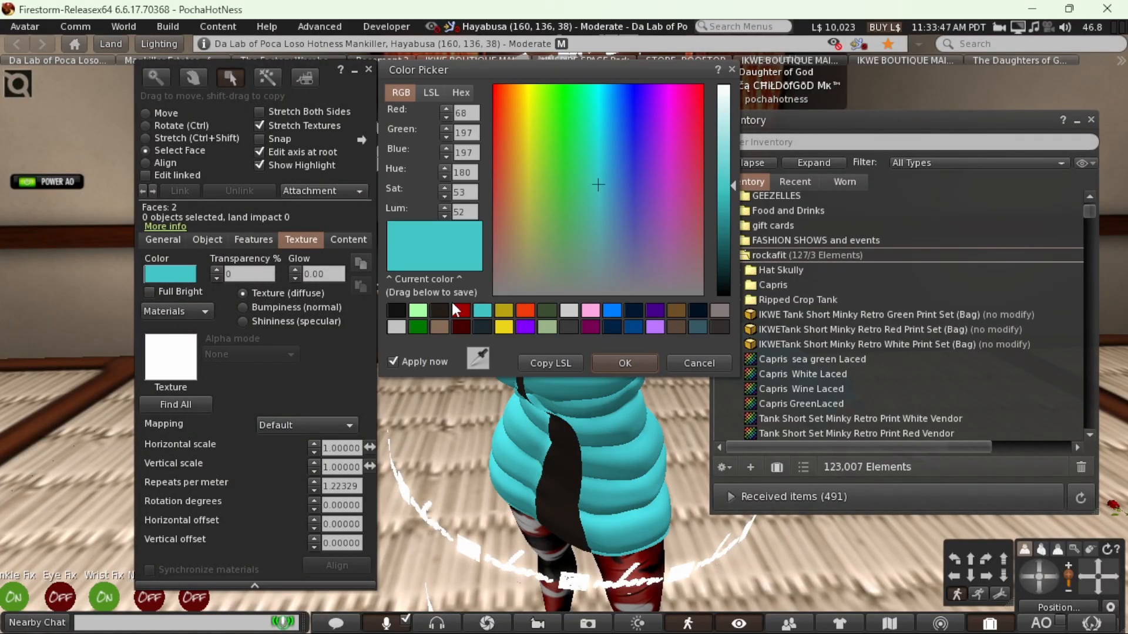
click(458, 311)
click(627, 362)
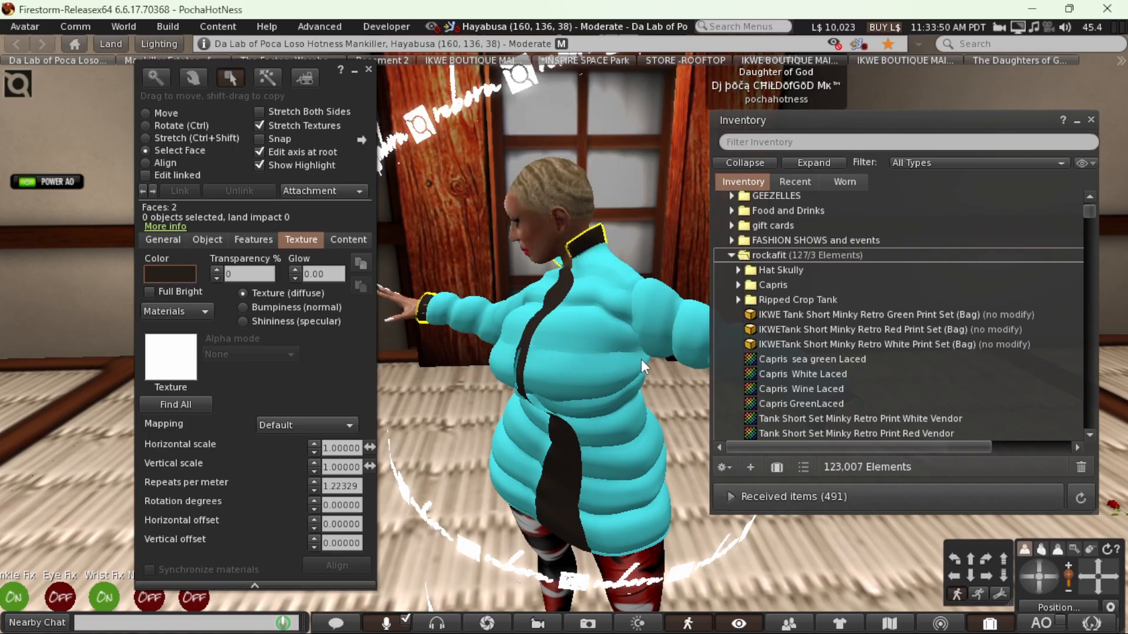
- Recolour the collar, cuffs and front strip dark purple and finish editing the coat
click(182, 276)
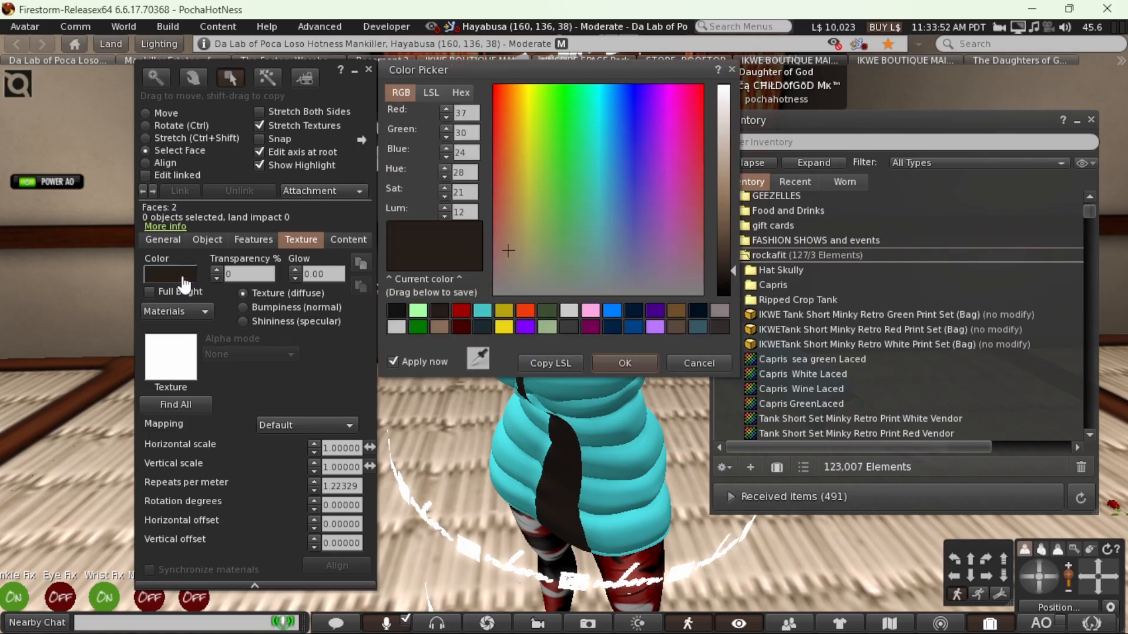
click(656, 309)
click(625, 361)
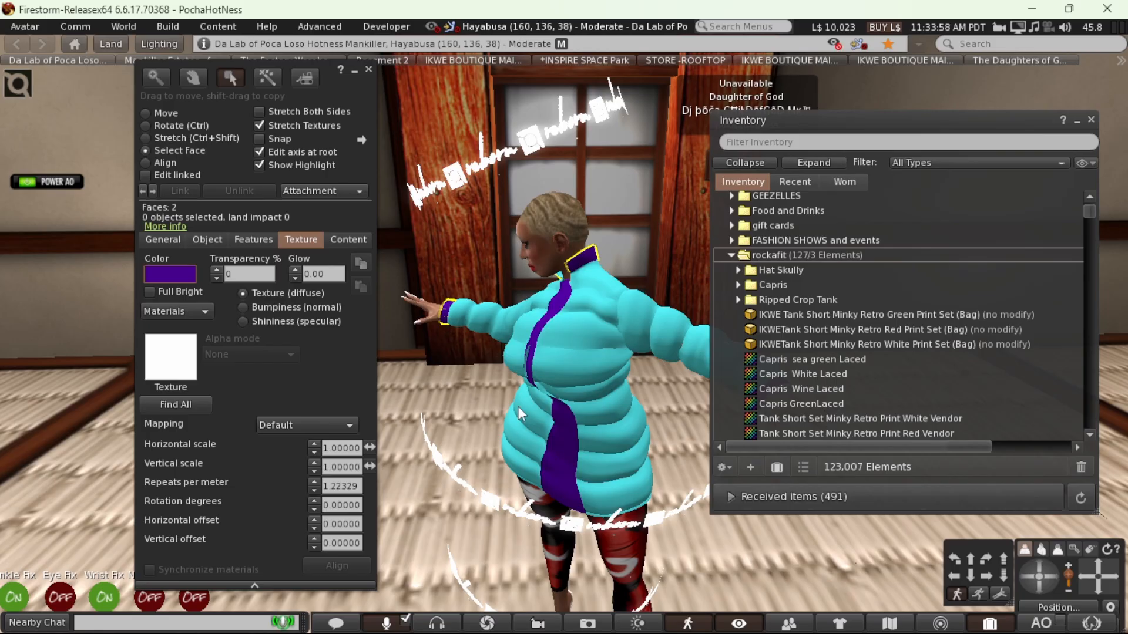
click(368, 70)
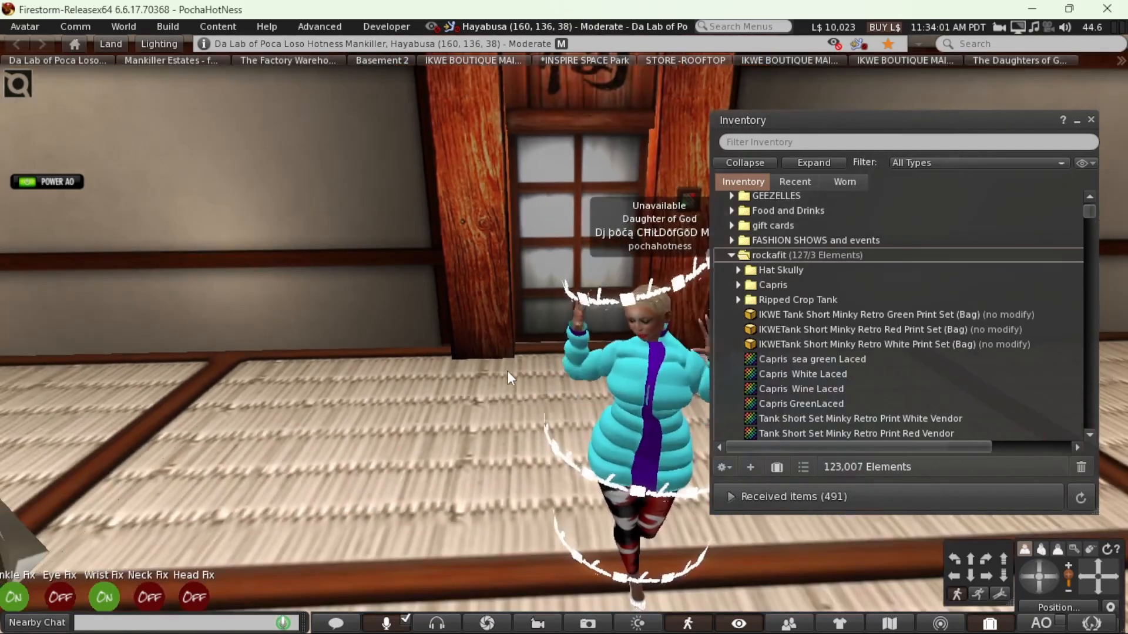
- Minimize the inventory and examine the worn coat from the front, sides and back as the avatar moves
click(1076, 121)
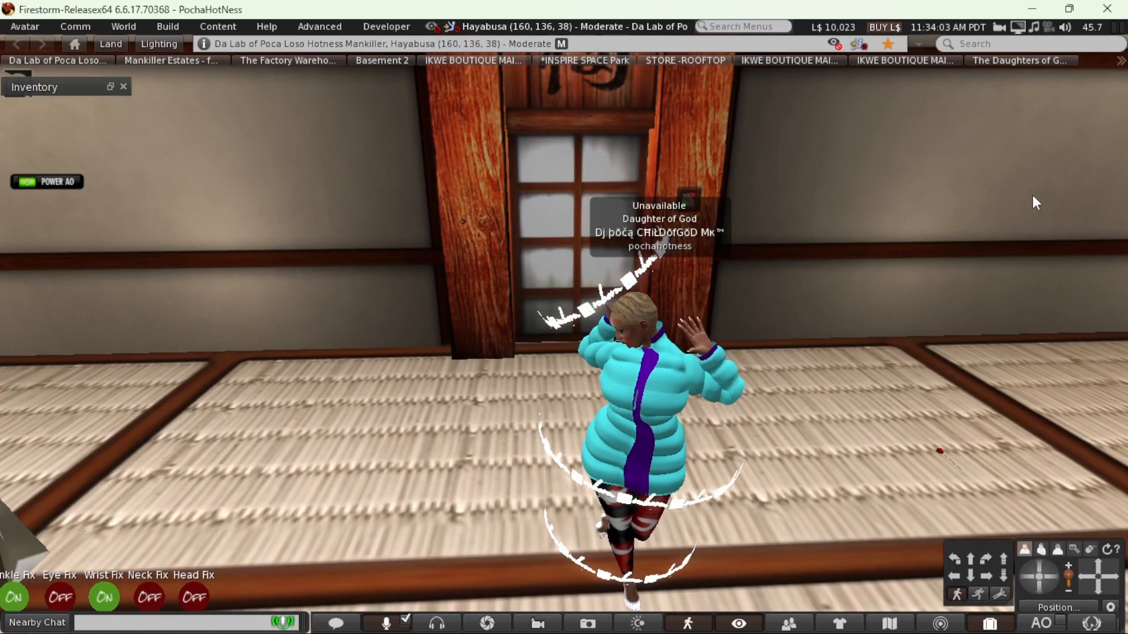
click(1042, 592)
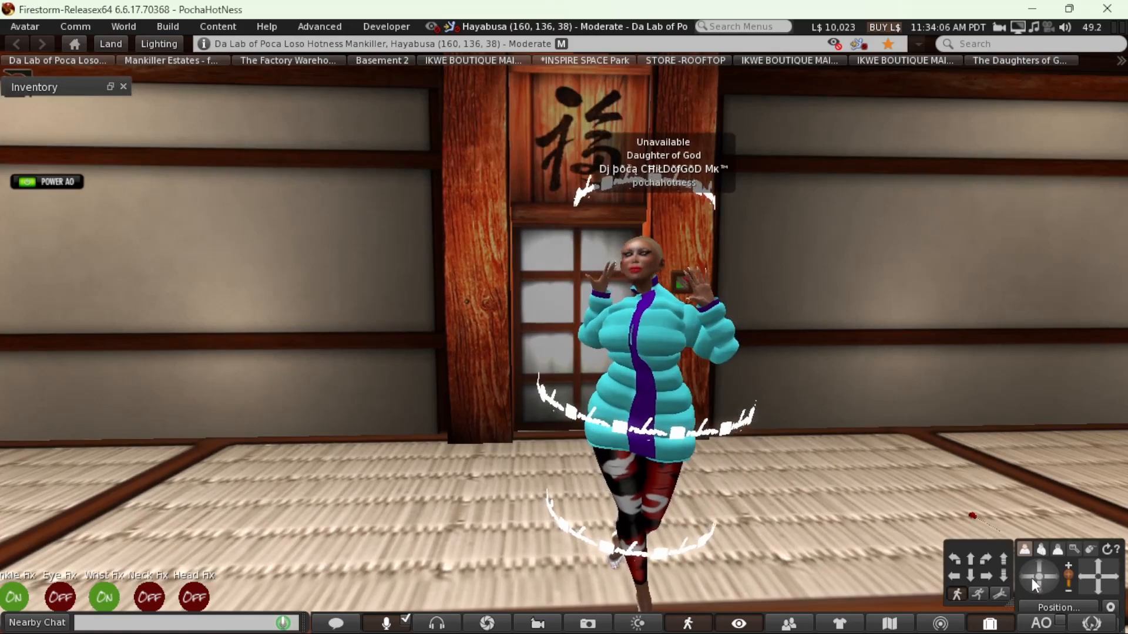
click(1031, 578)
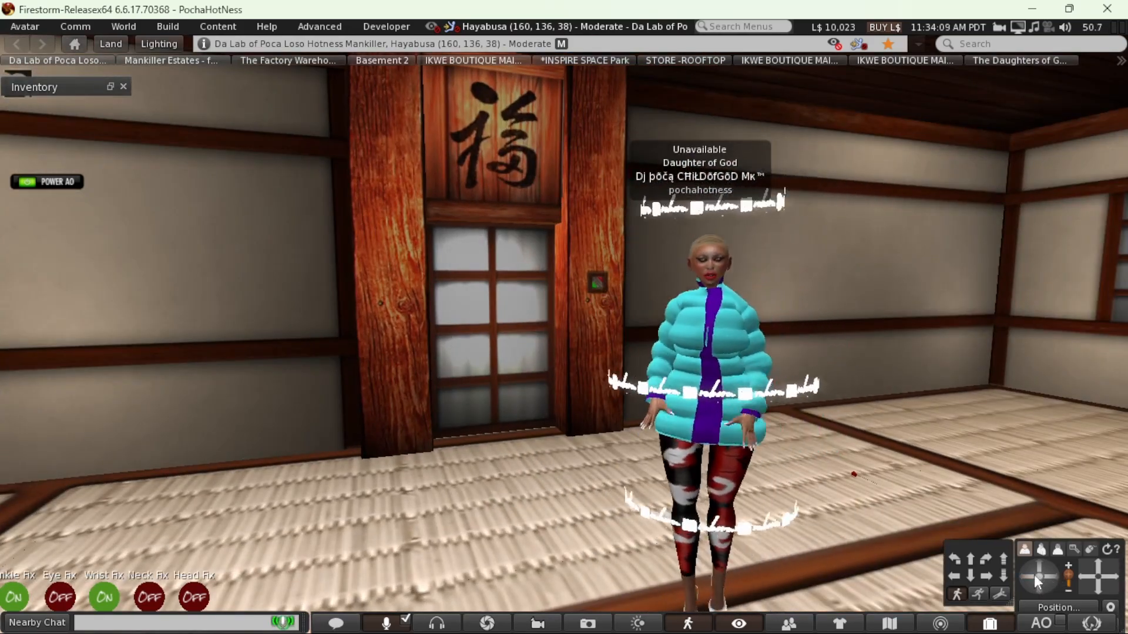
click(1032, 575)
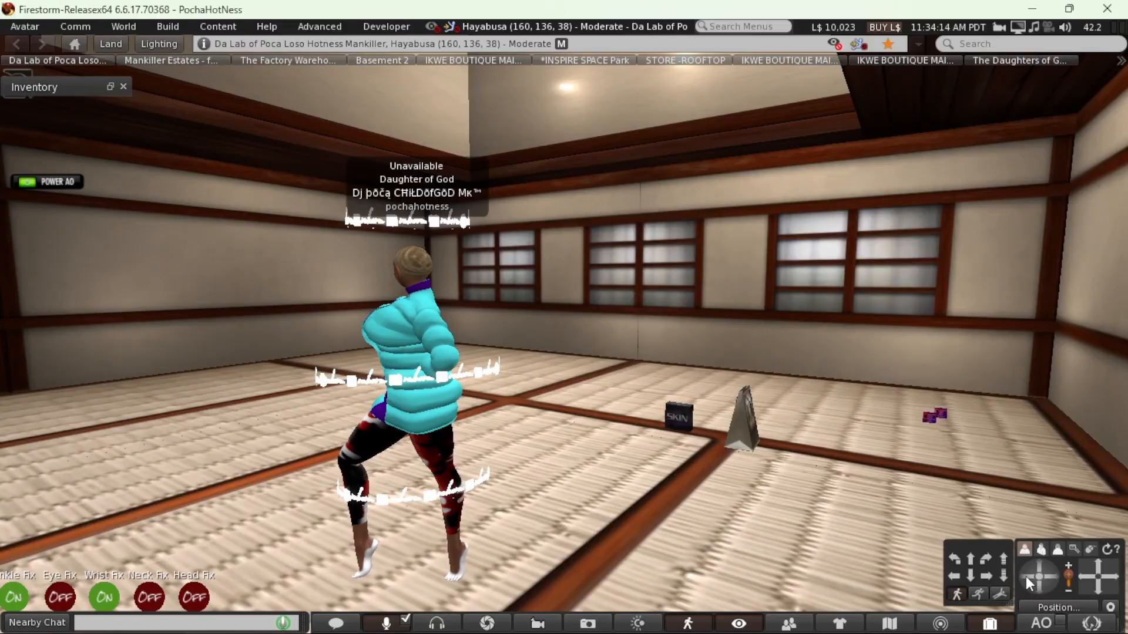
click(1026, 576)
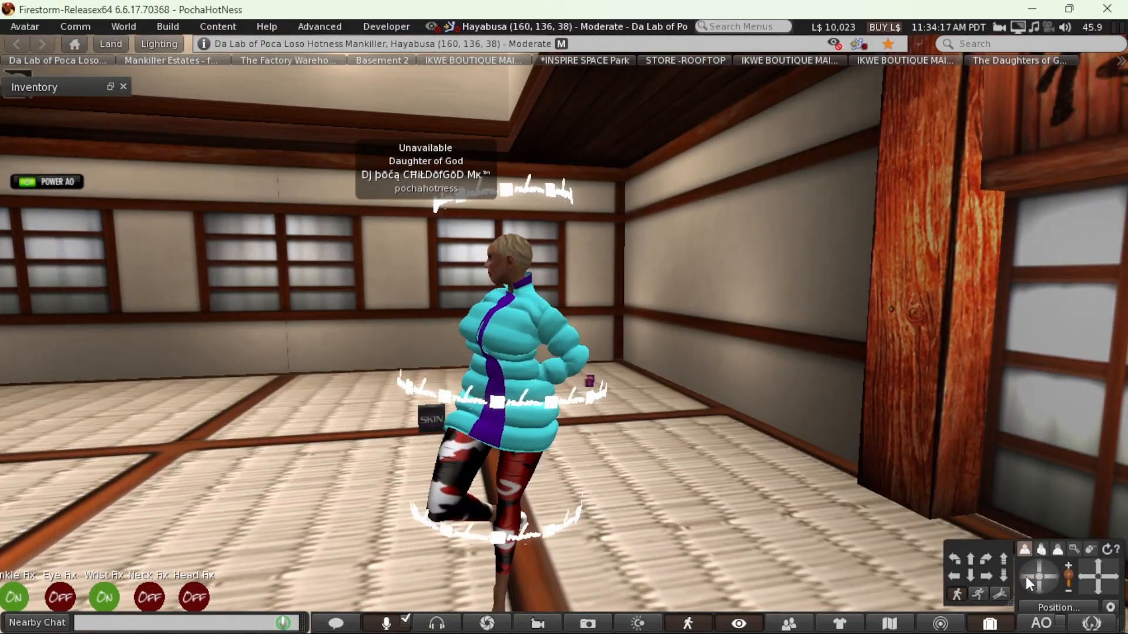
click(1025, 576)
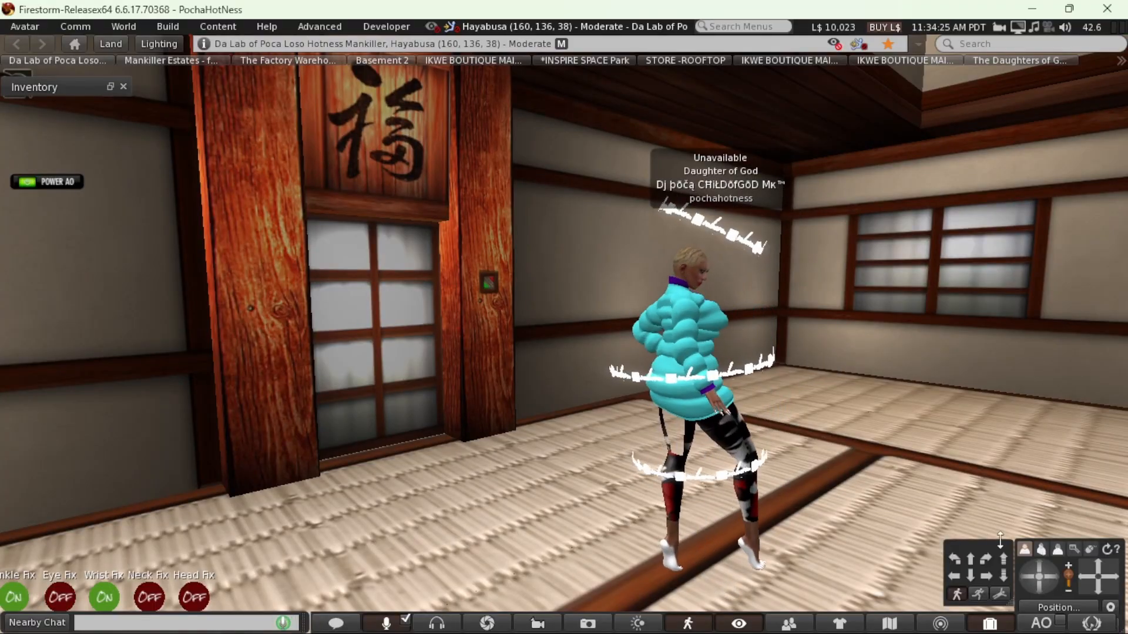
click(1050, 577)
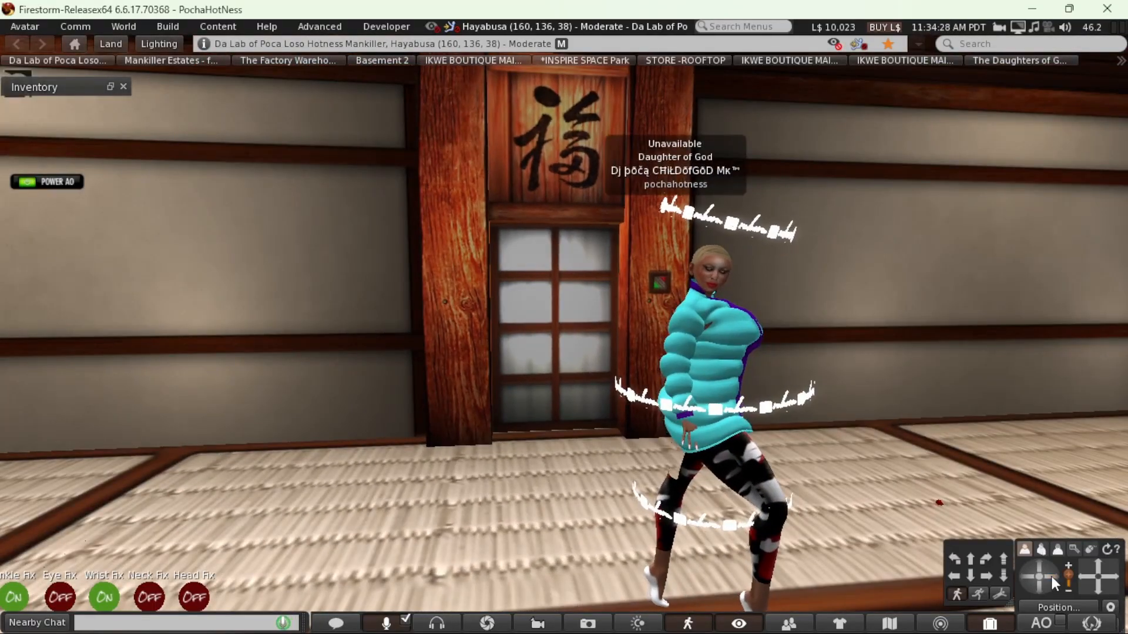
click(1051, 576)
click(1051, 576)
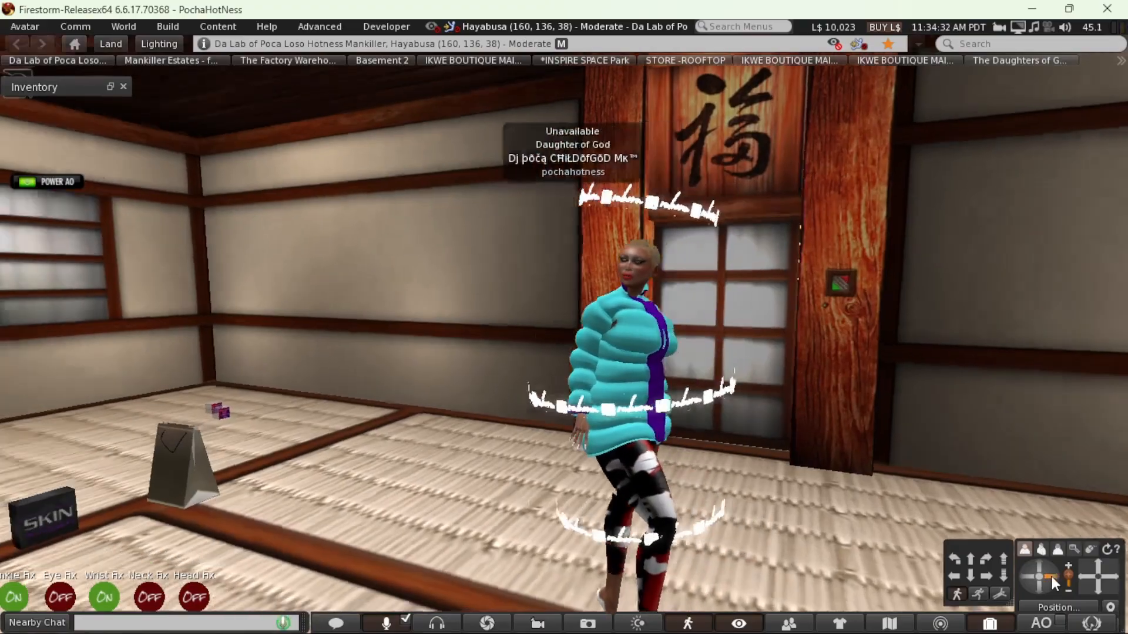
click(1051, 578)
click(1028, 577)
mouse_move(816, 621)
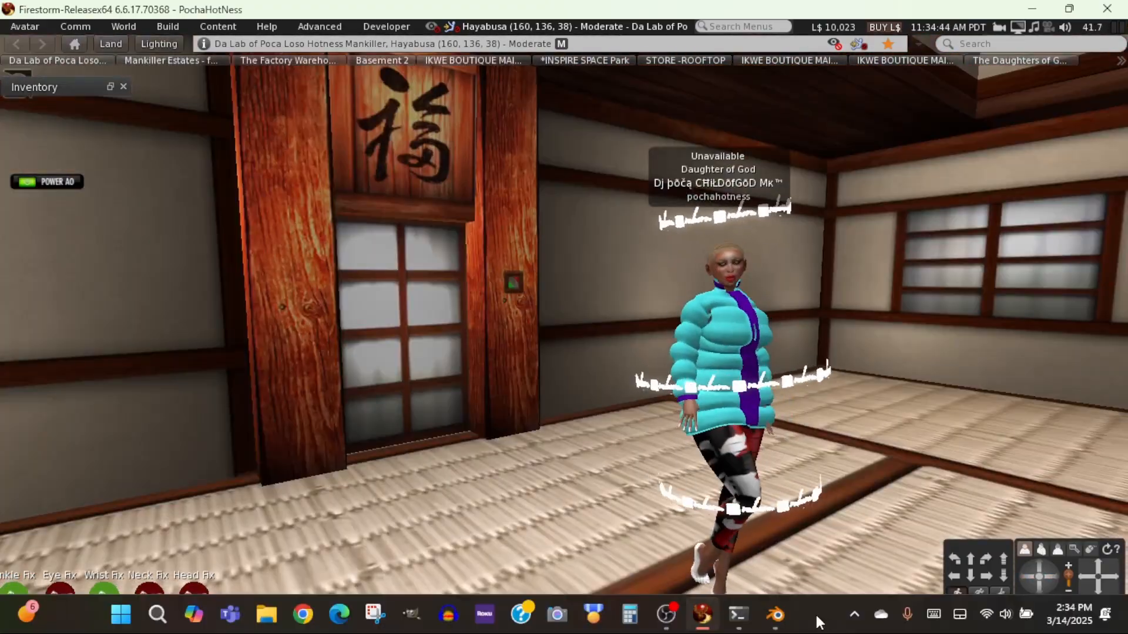
click(668, 619)
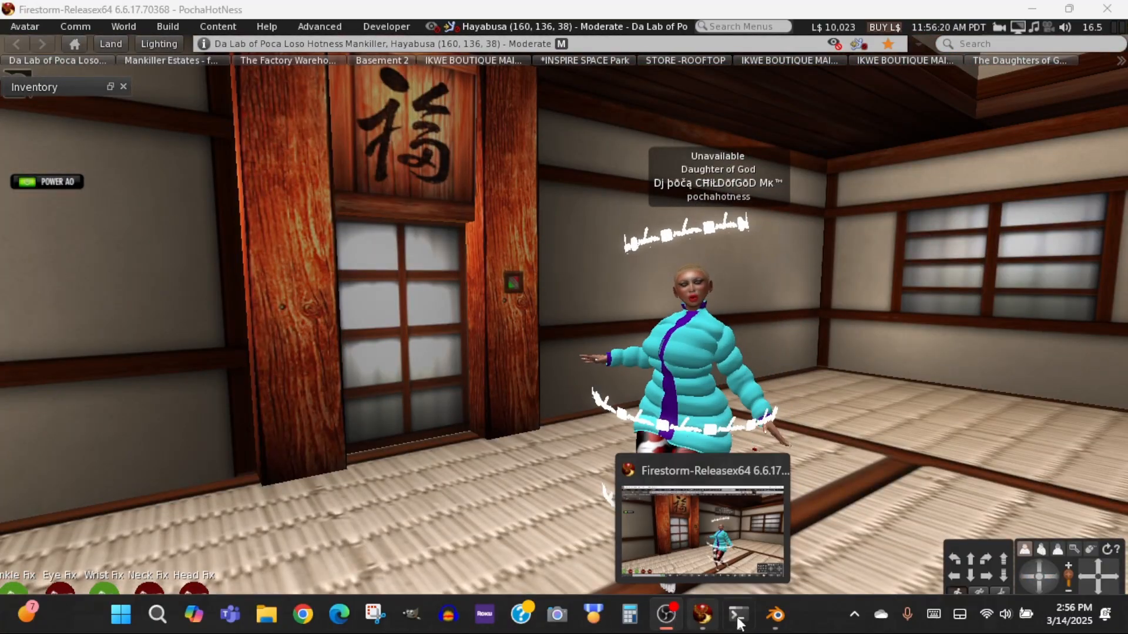
click(703, 620)
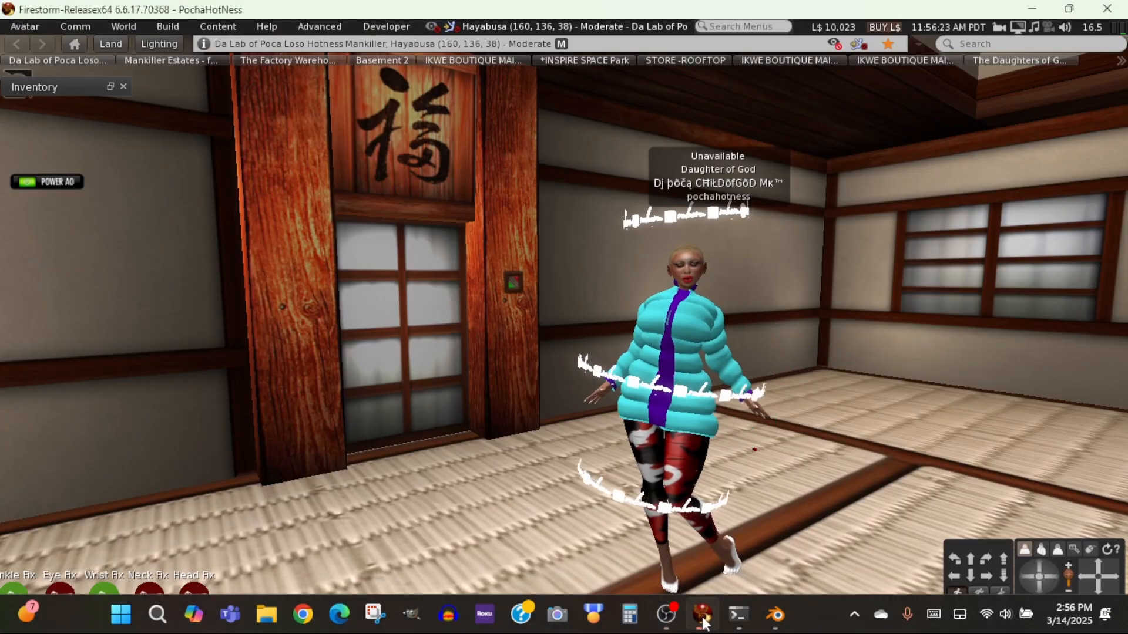
- Put the avatar in the Pose Stand with arms upward and legs apart, and inspect the coat's front up close
click(23, 26)
click(72, 369)
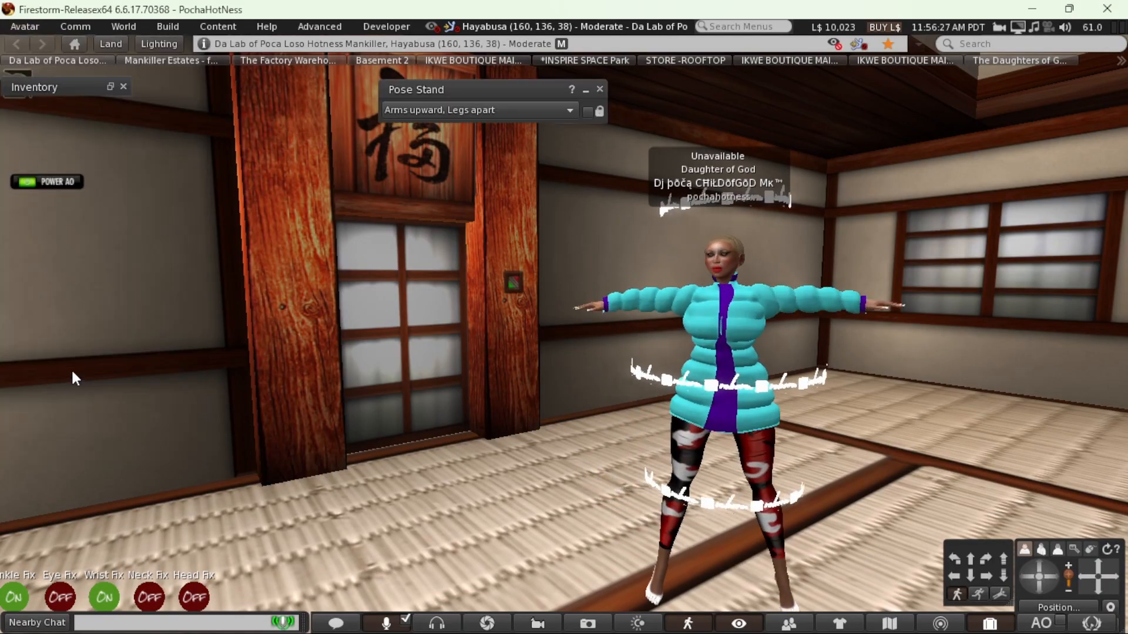
scroll(768, 407, up, 5)
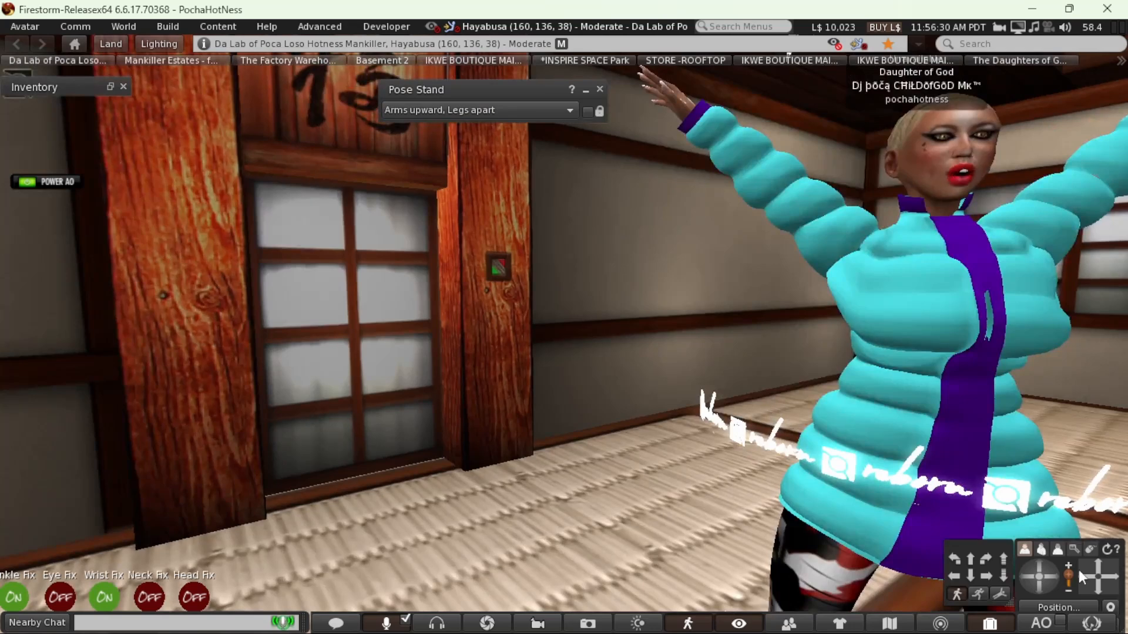
click(1112, 577)
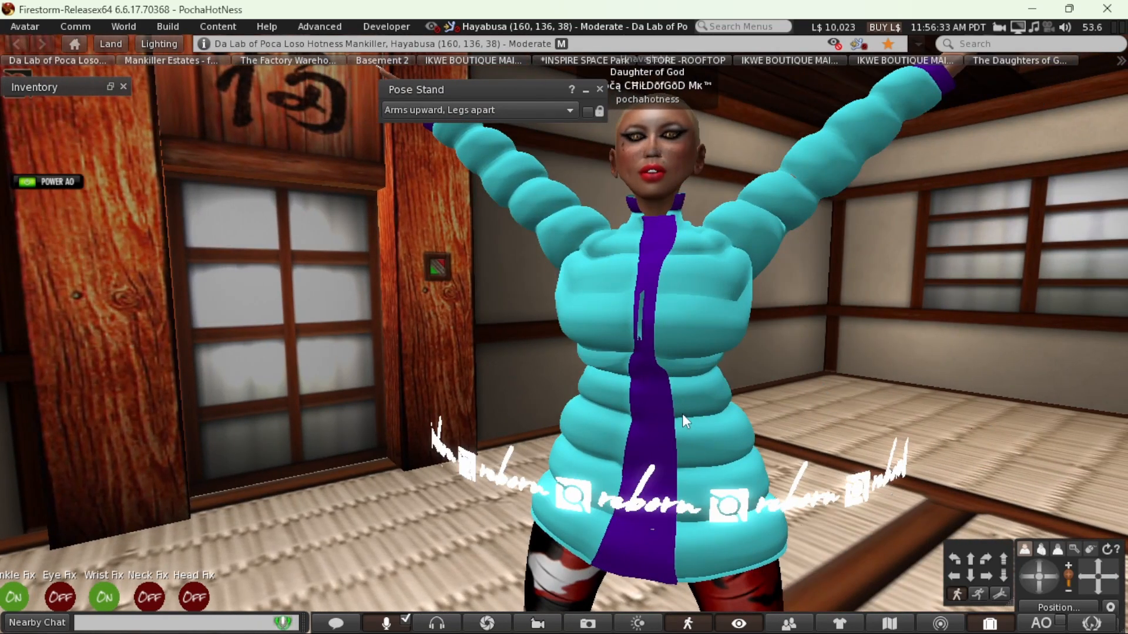
scroll(682, 414, up, 2)
scroll(682, 412, down, 2)
- Switch to Blender, delete the duplicate Bubble_Coat_Reborn.001 and select the original Bubble_Coat_Reborn
click(775, 616)
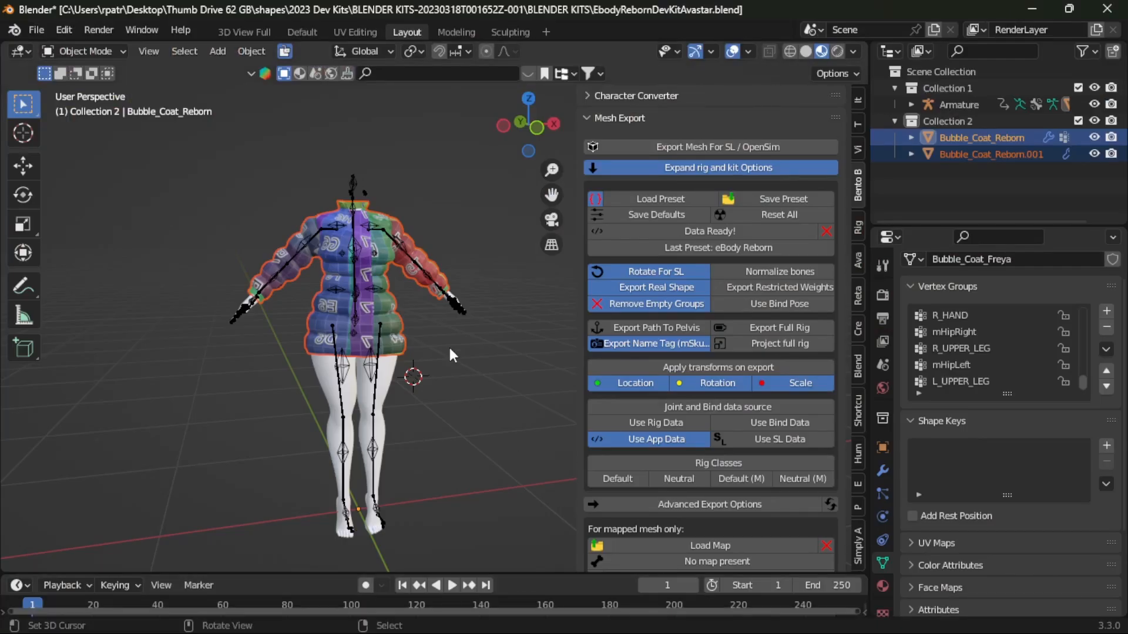
scroll(454, 340, up, 3)
scroll(452, 336, down, 1)
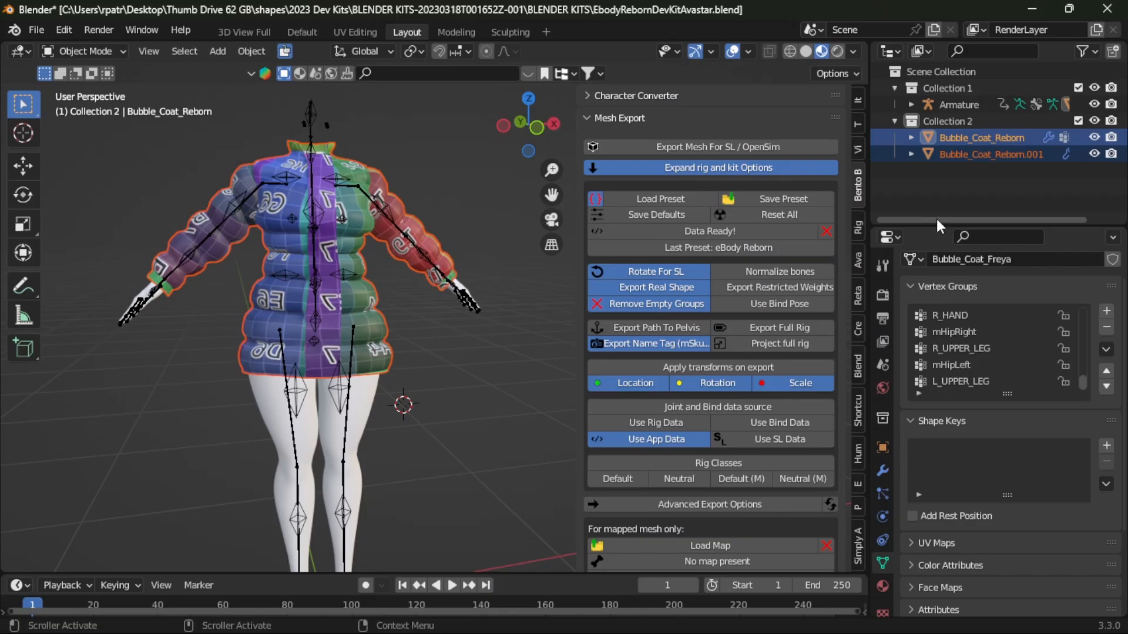
click(950, 154)
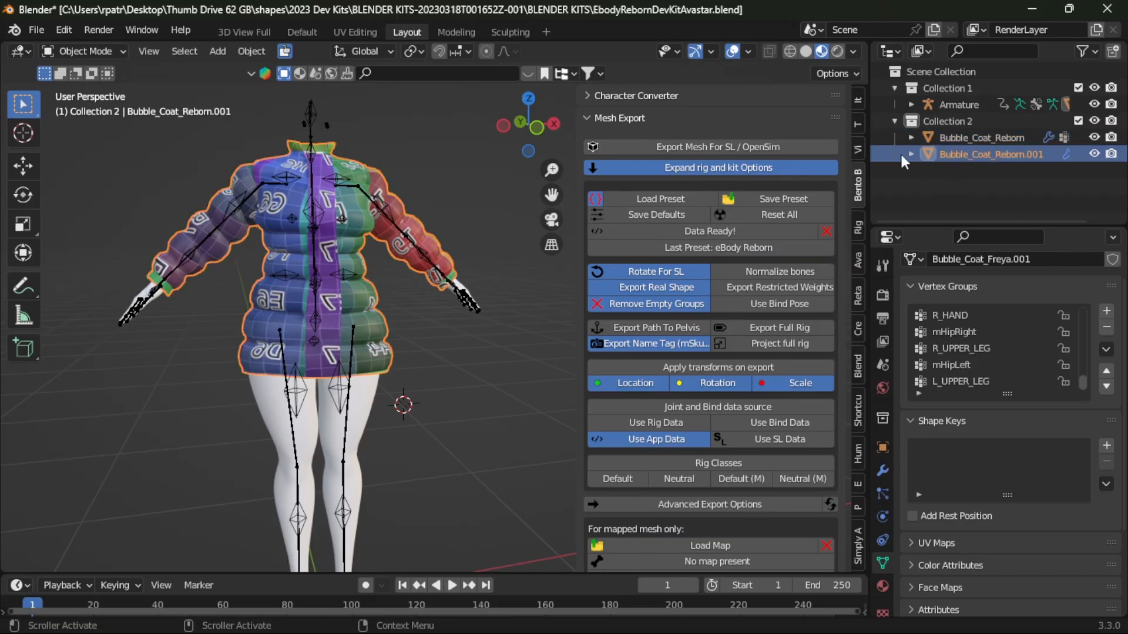
click(952, 137)
click(955, 154)
key(Delete)
click(953, 139)
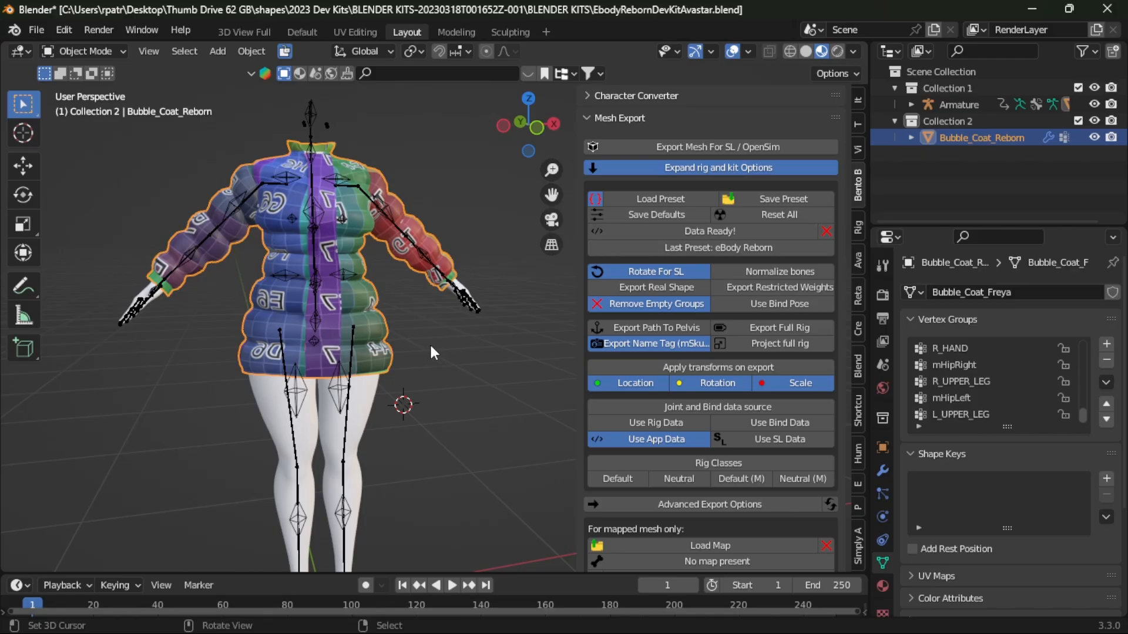
- In Edit Mode with X-ray on, circle-select the vertices along the coat's centre from the upper chest to the waist
middle_drag(431, 351, 393, 323)
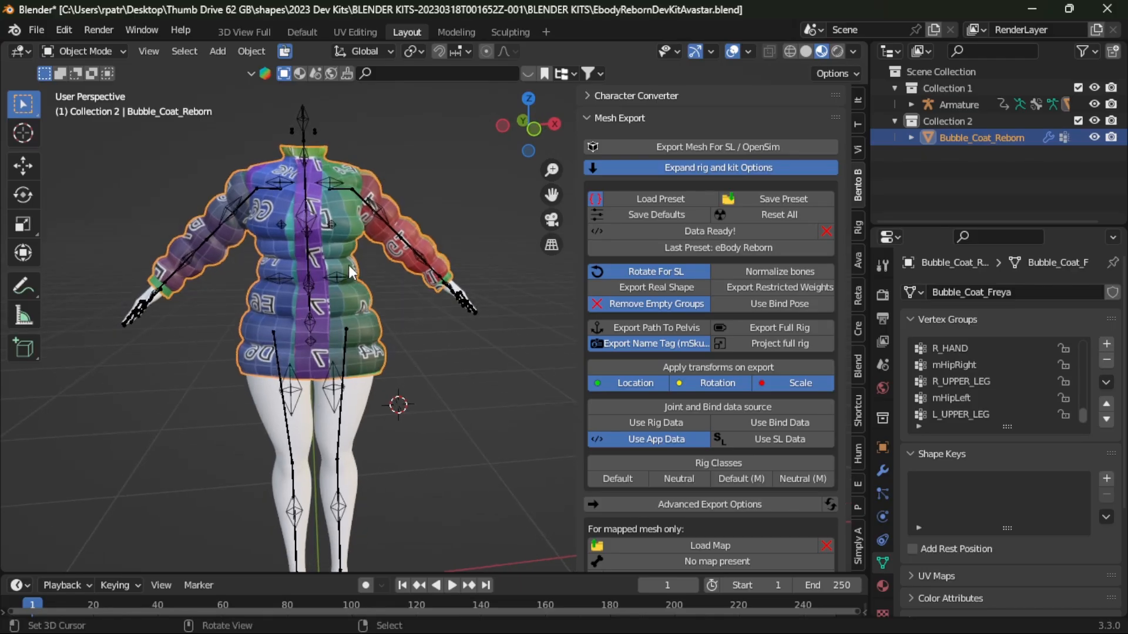
key(Tab)
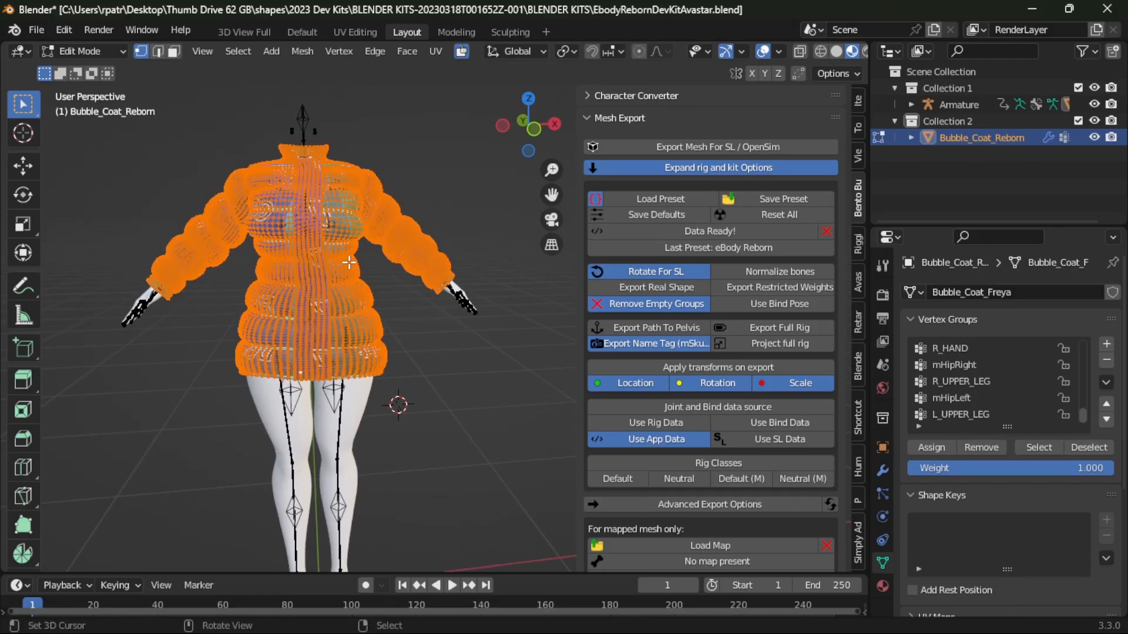
key(alt+a)
scroll(349, 262, up, 2)
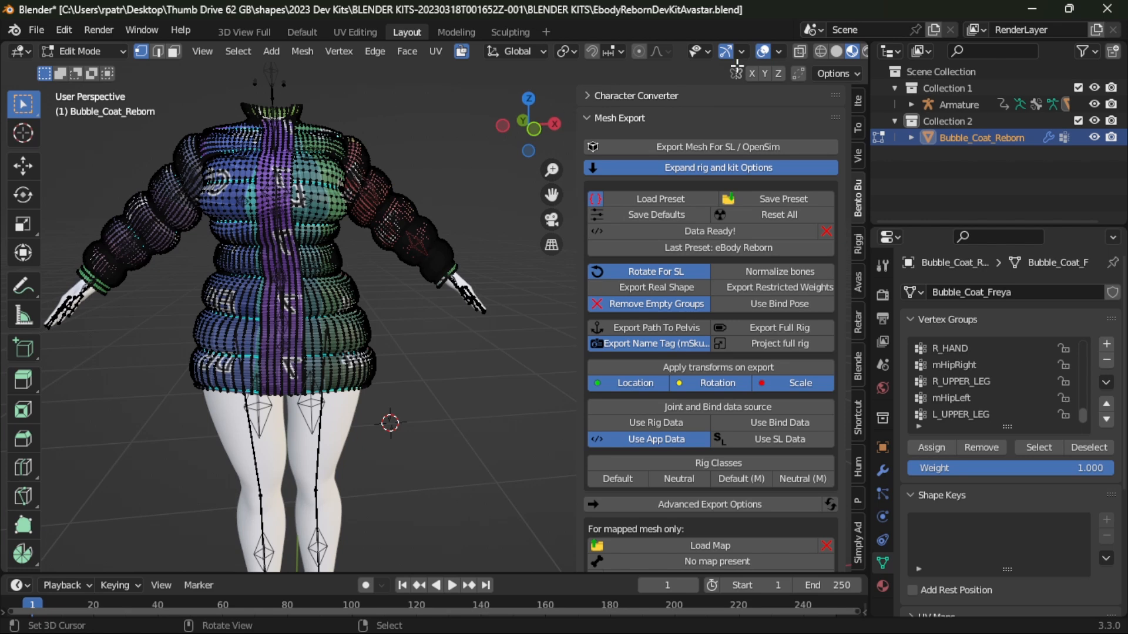
click(799, 52)
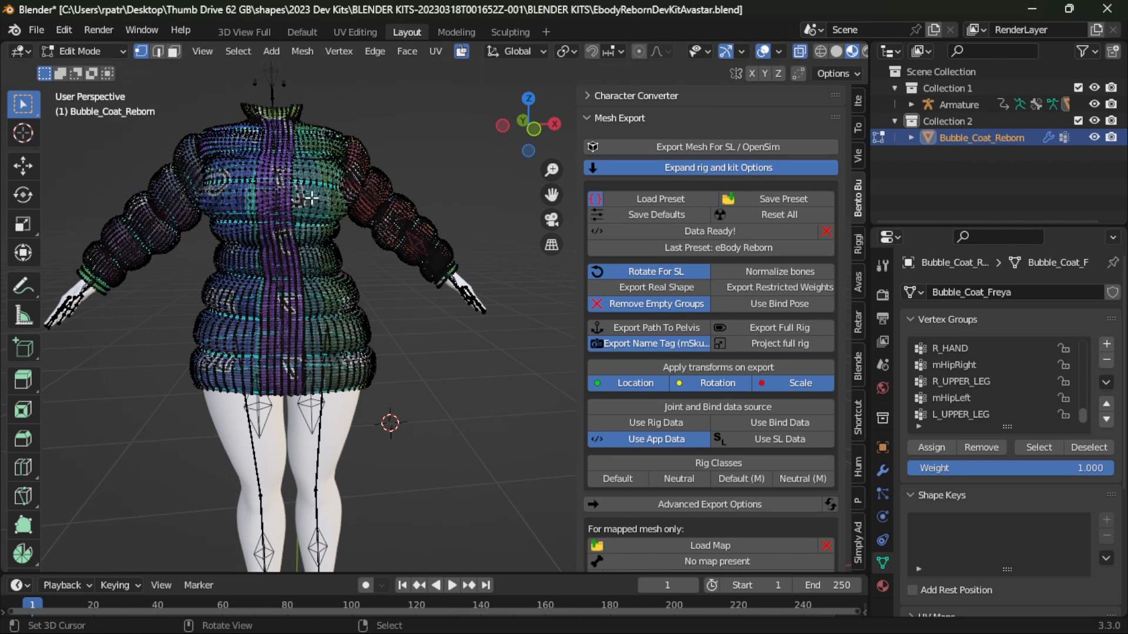
key(c)
drag(275, 154, 275, 239)
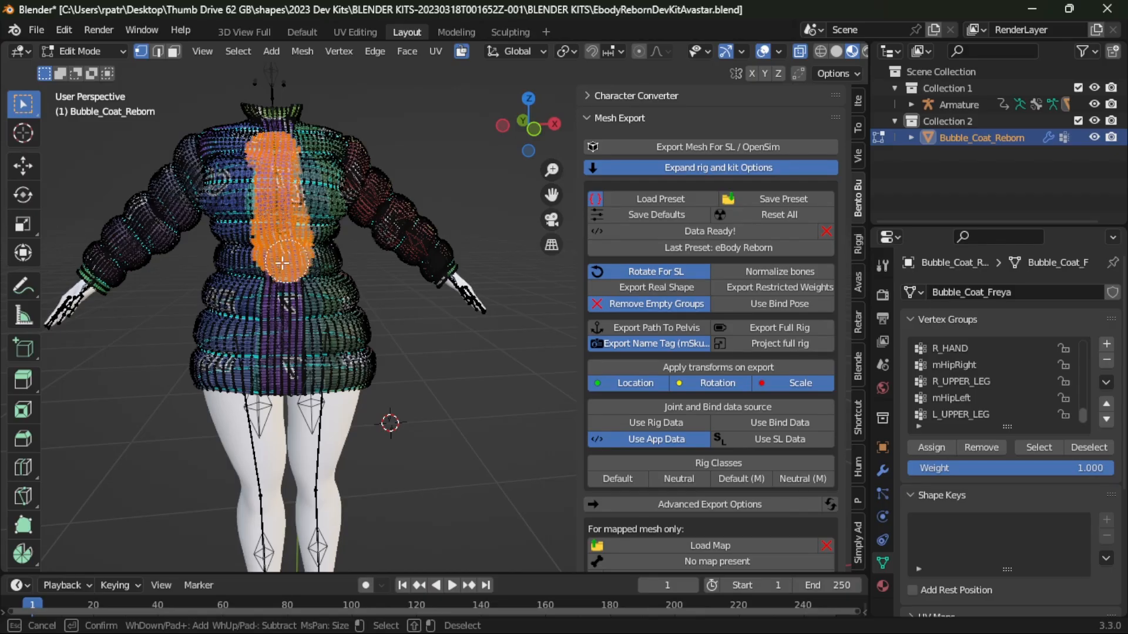
right_click(442, 115)
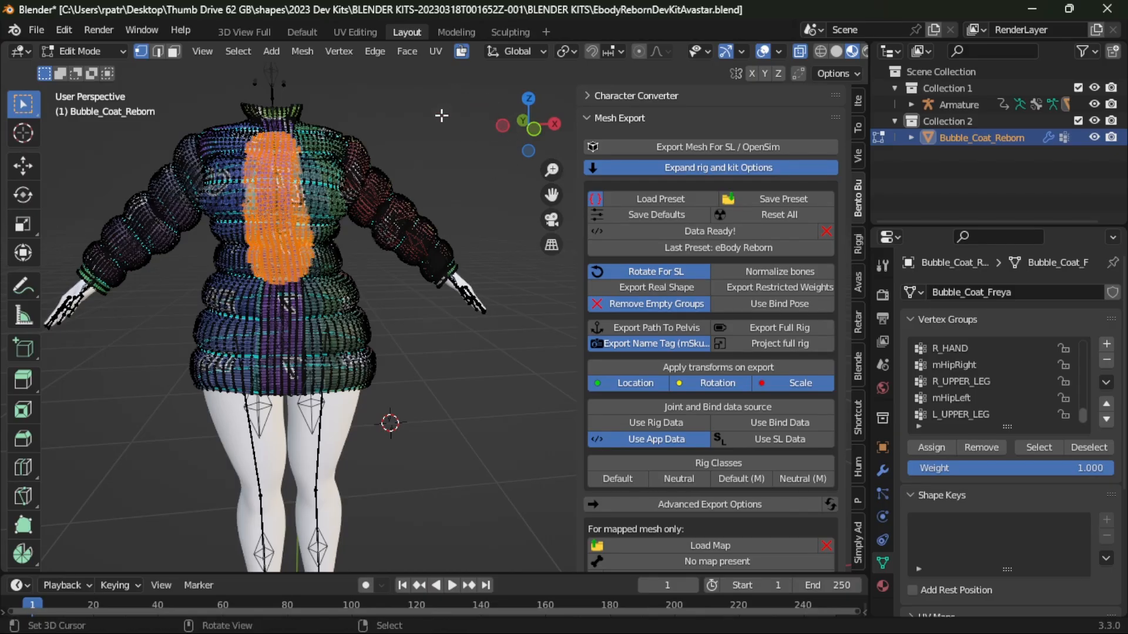
right_click(442, 116)
key(ctrl+z)
- From the right orthographic view, deselect the vertices on the coat's back so only the front ones stay selected
key(KP_3)
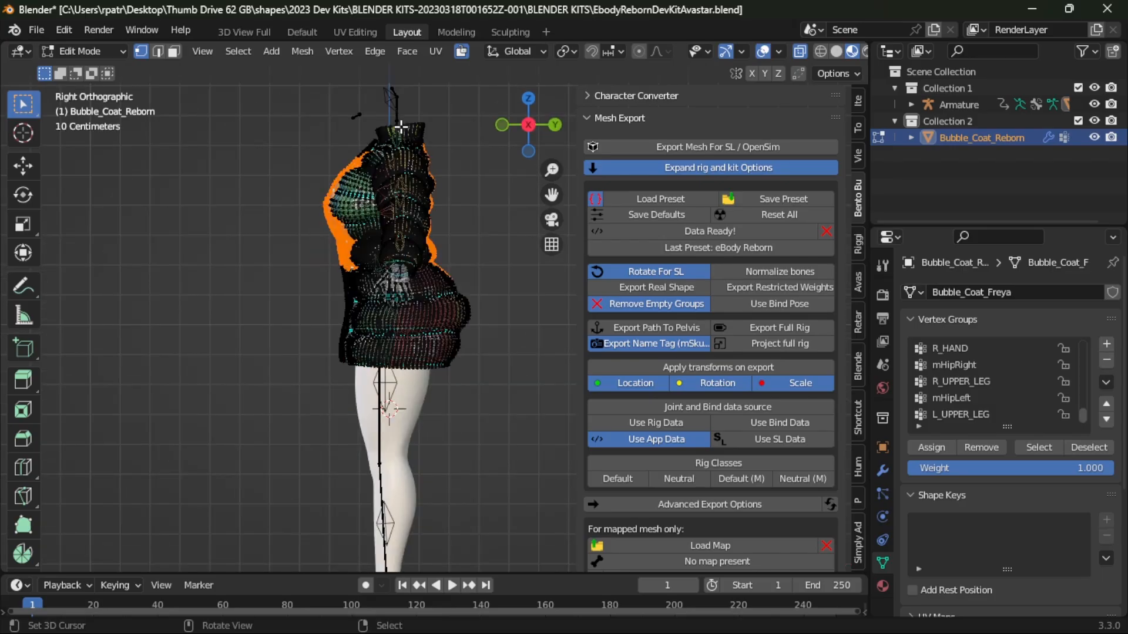
key(c)
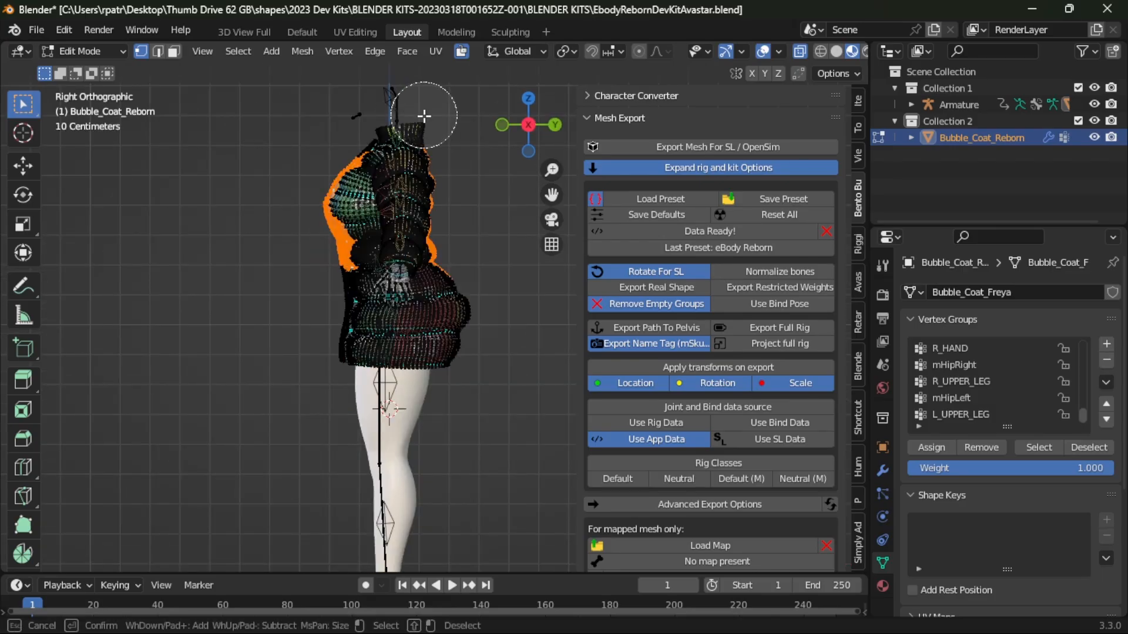
shift+drag(432, 200, 440, 297)
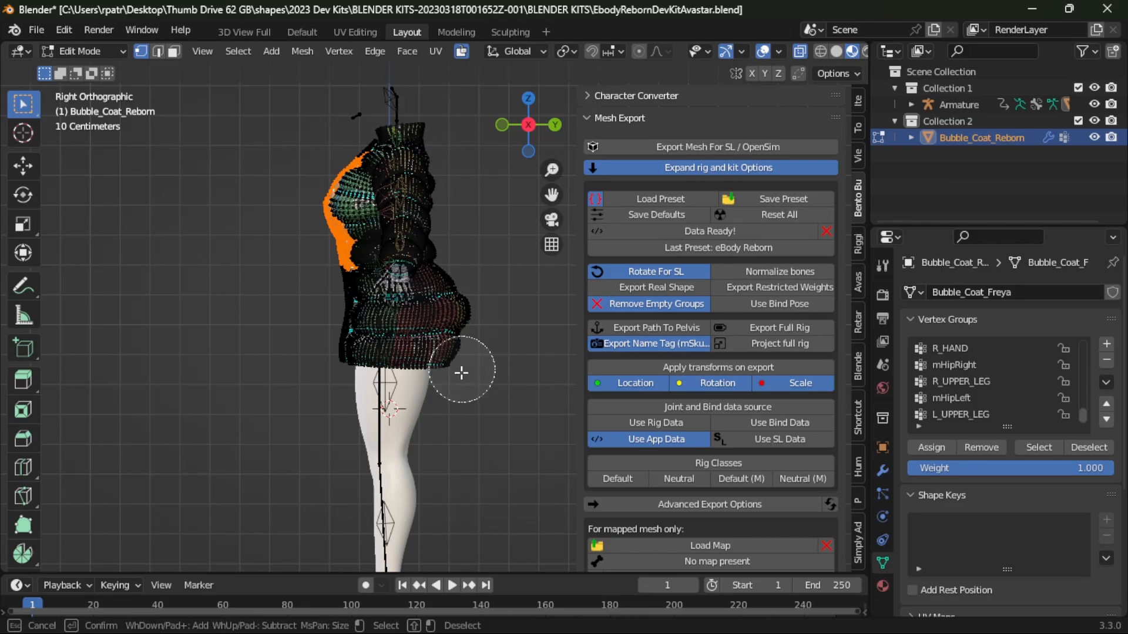
key(Escape)
mouse_move(471, 423)
middle_down()
mouse_move(448, 418)
mouse_move(569, 397)
mouse_move(554, 395)
middle_up()
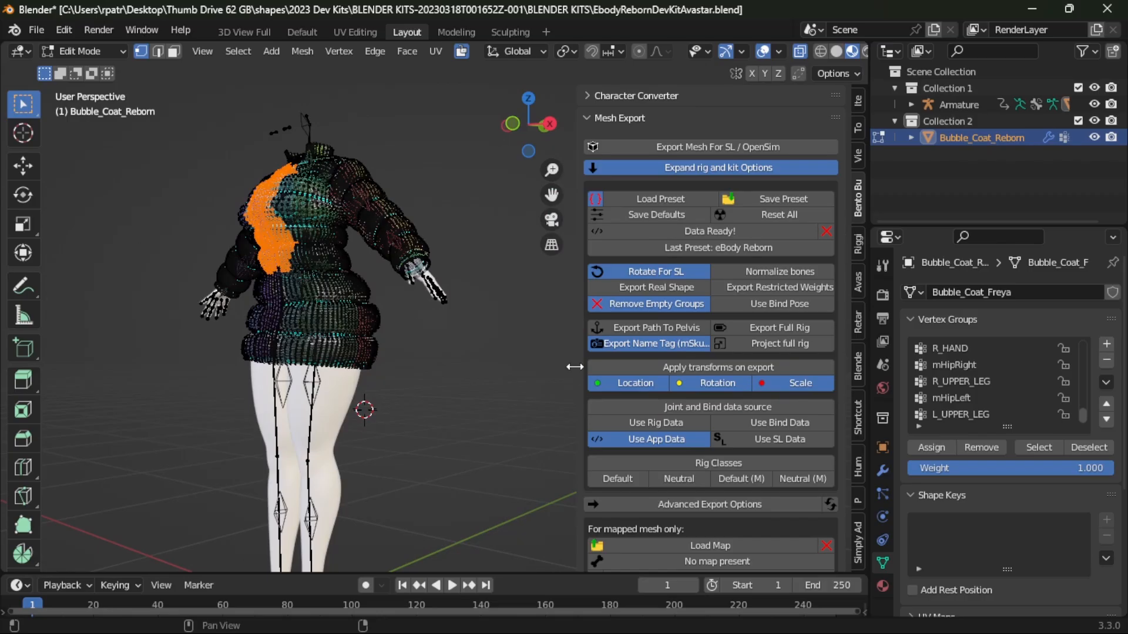
middle_drag(550, 333, 422, 418)
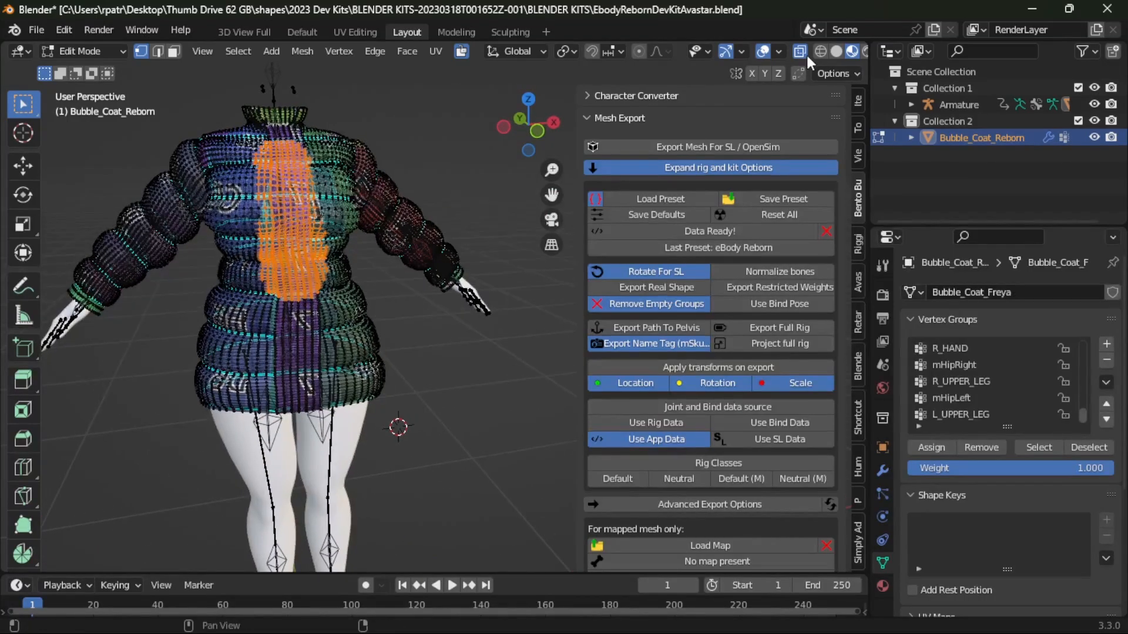
- Turn off X-ray, put the coat in Weight Paint mode and display the BELLY and CHEST vertex group weights
scroll(461, 320, up, 4)
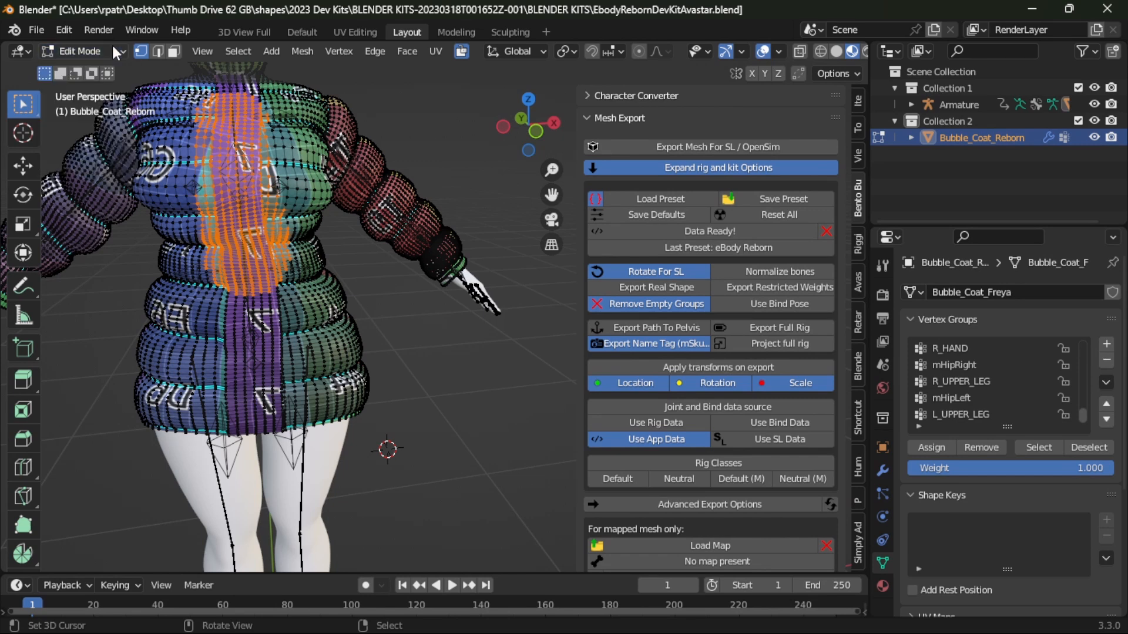
click(110, 50)
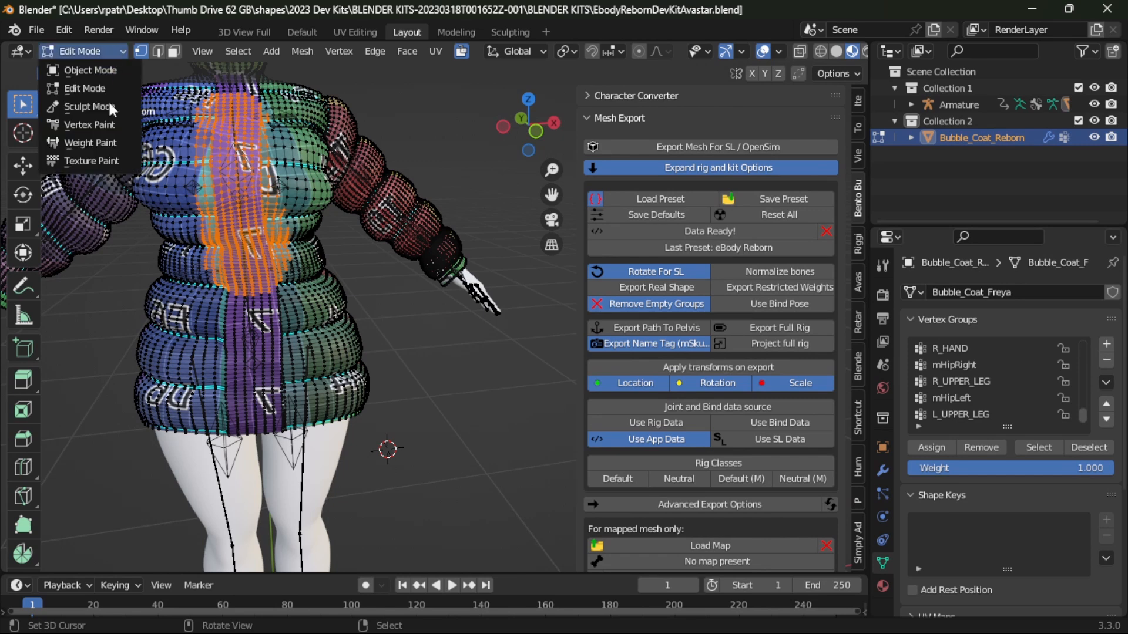
click(84, 143)
scroll(310, 257, down, 1)
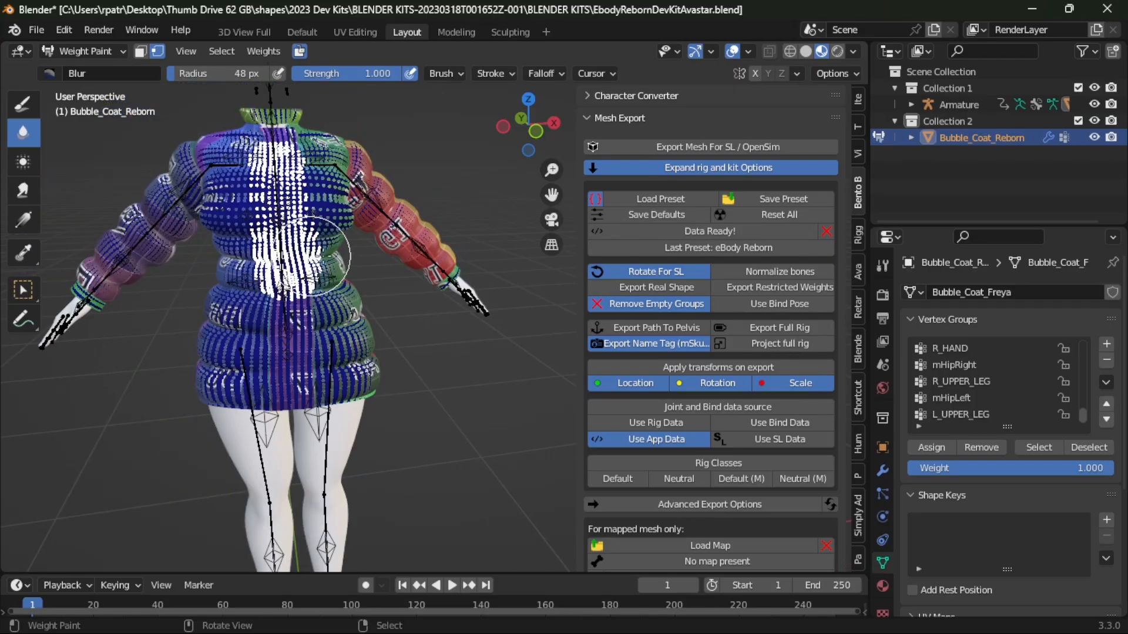
scroll(963, 365, up, 10)
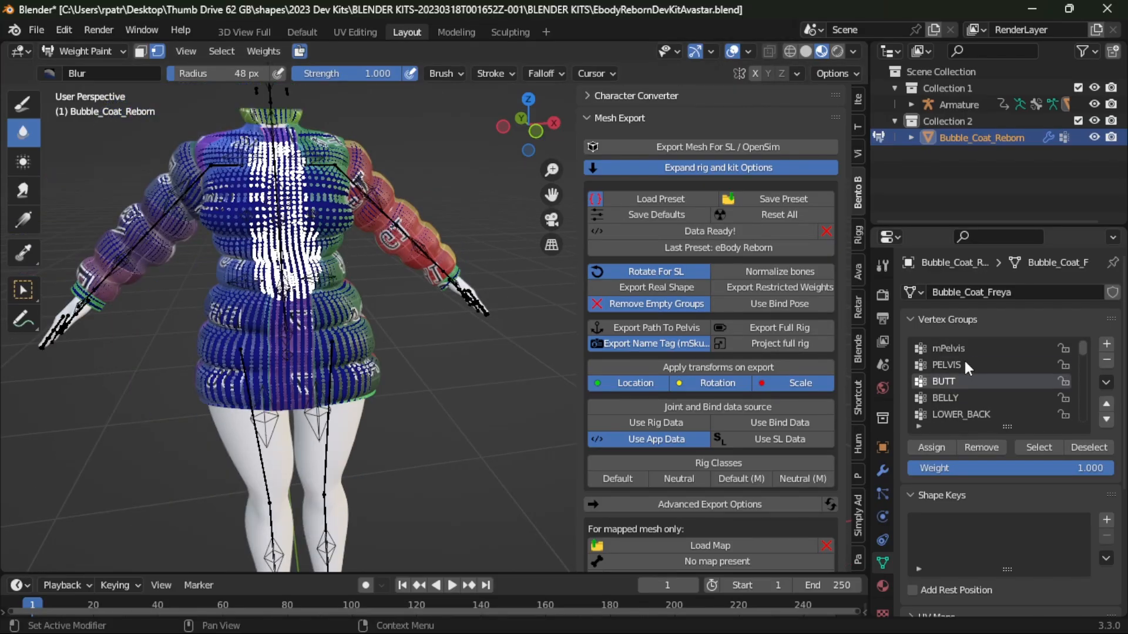
scroll(958, 376, down, 1)
click(949, 380)
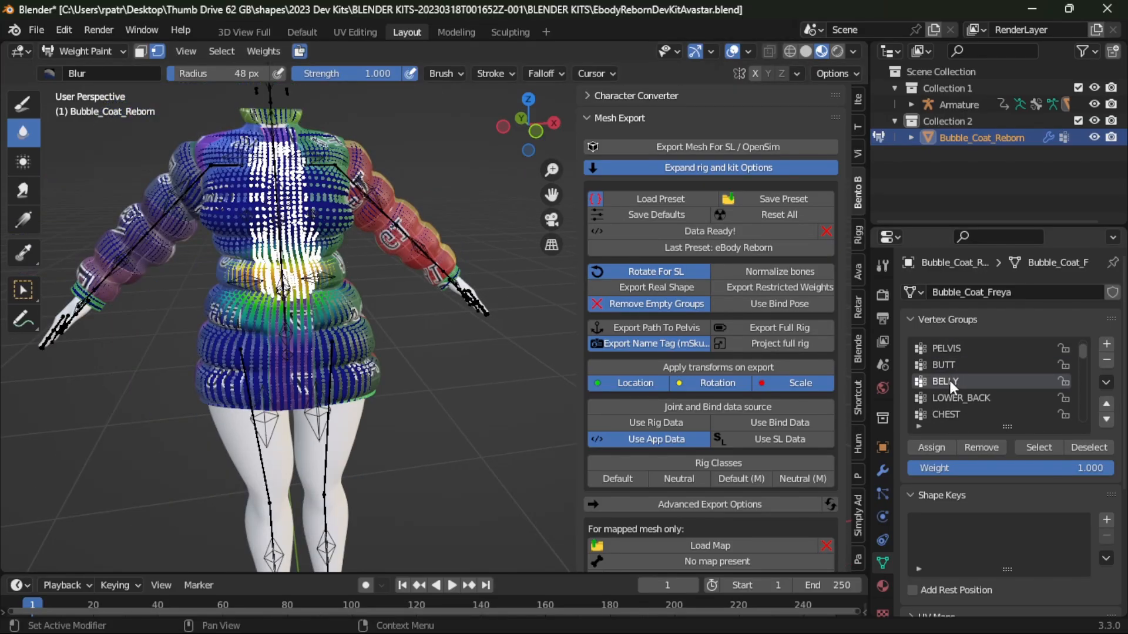
click(947, 414)
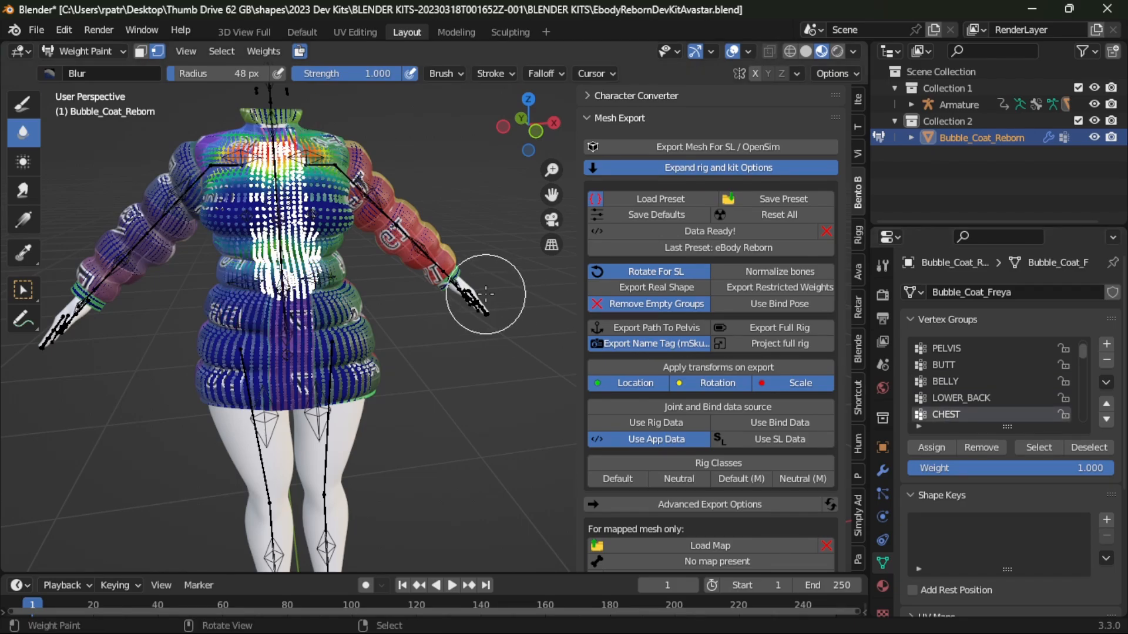
- Restrict weight painting to the selected faces and display the LEFT_PEC and RIGHT_PEC weights on the chest
middle_drag(483, 294, 411, 246)
click(140, 52)
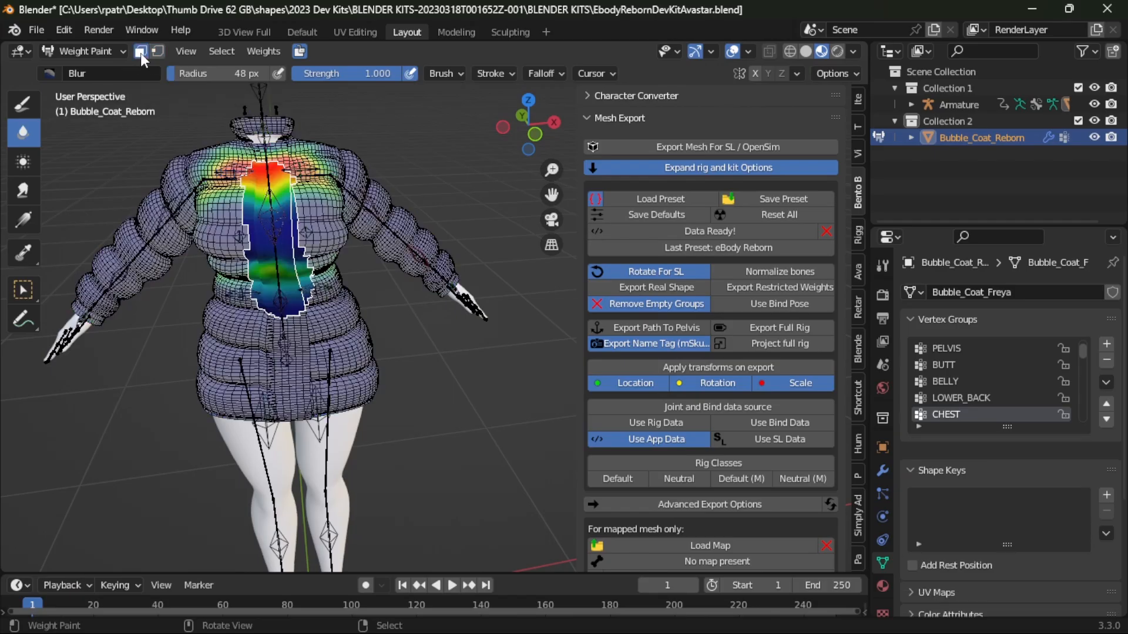
scroll(326, 295, up, 3)
shift+middle_drag(302, 260, 392, 342)
scroll(393, 340, up, 2)
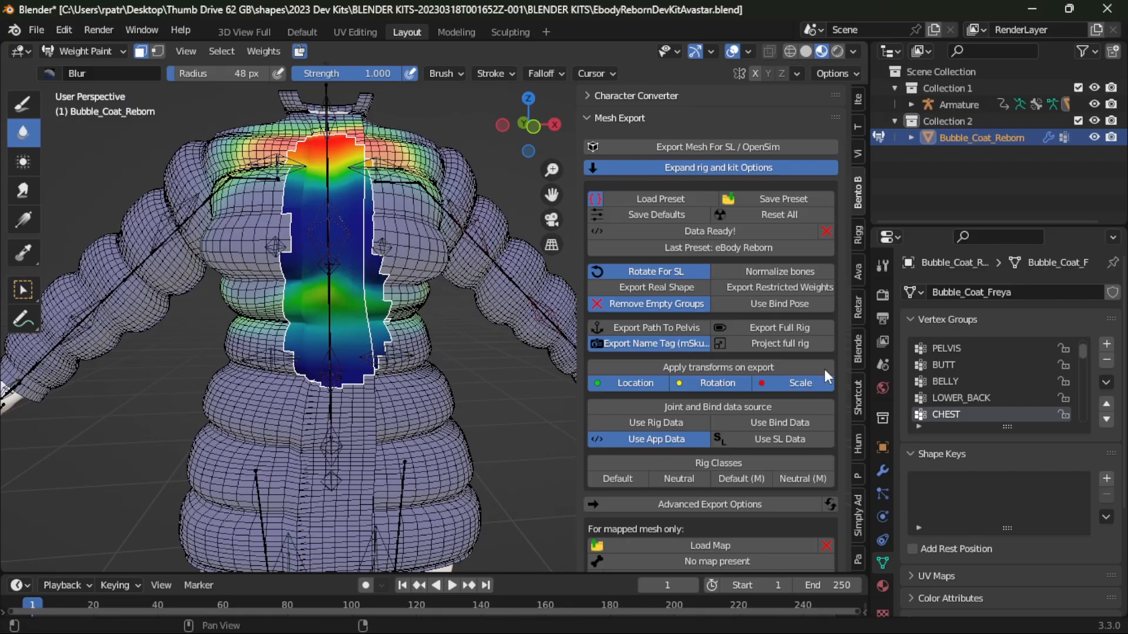
scroll(984, 387, down, 3)
click(947, 382)
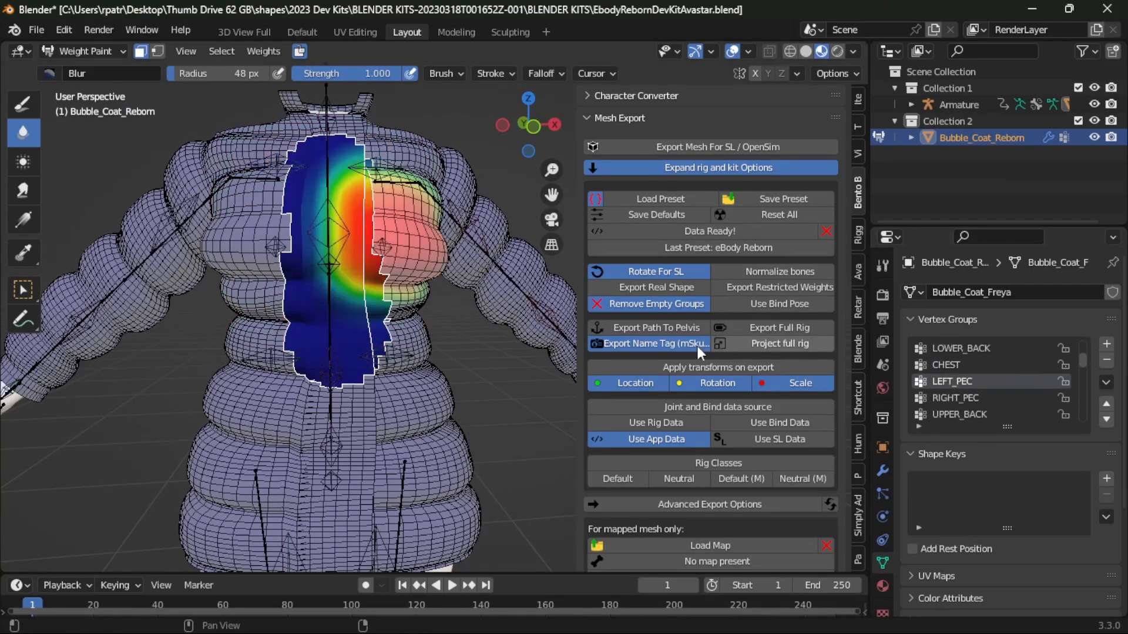
click(940, 398)
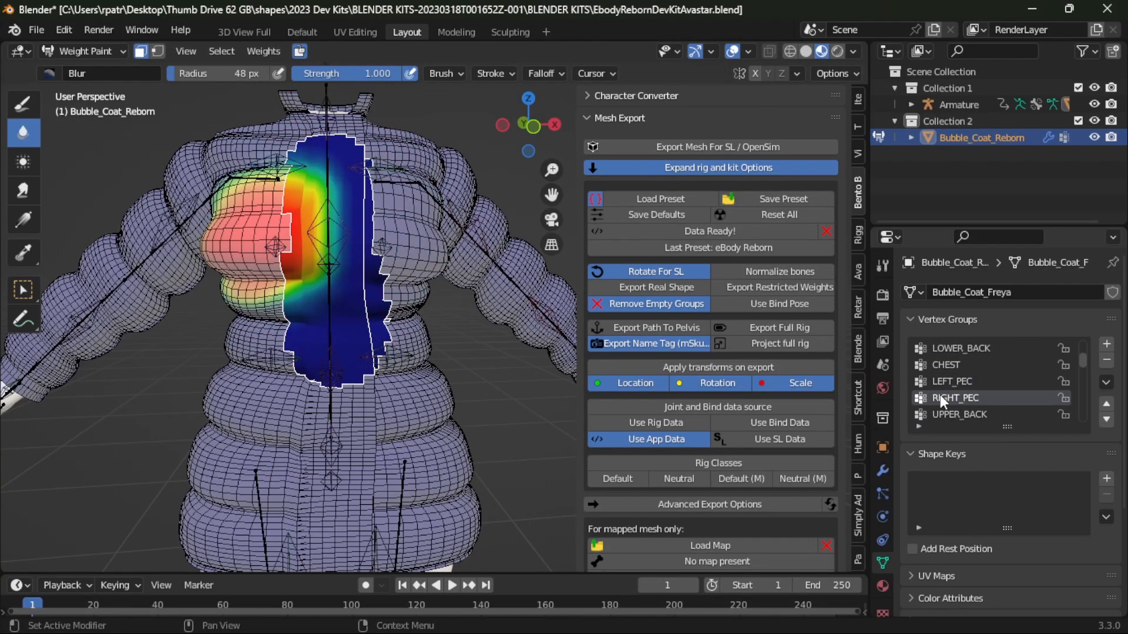
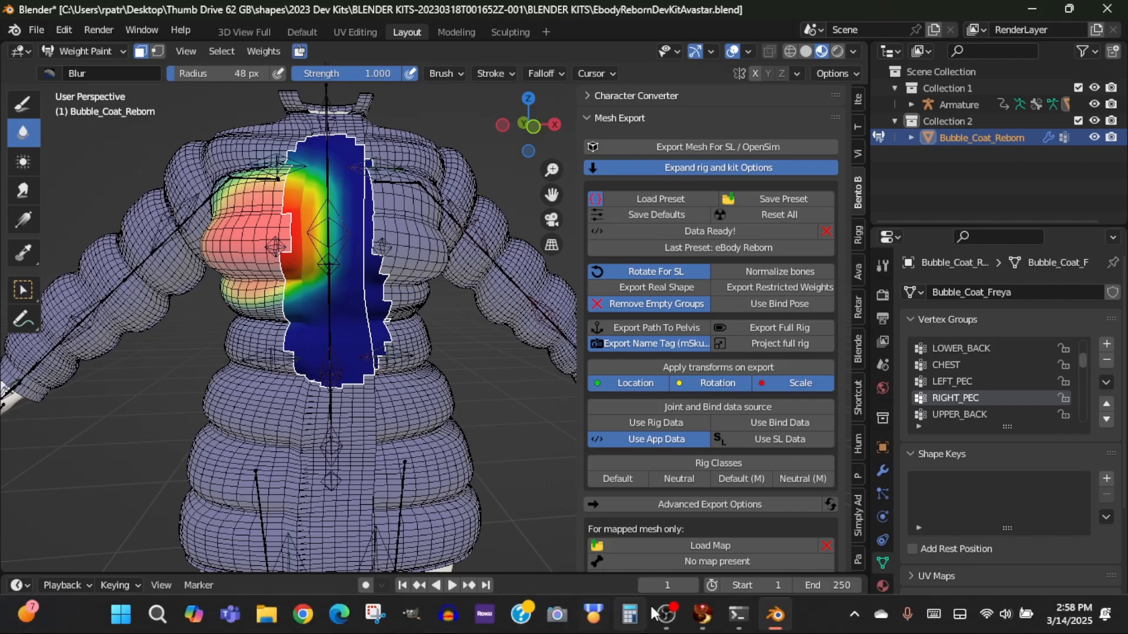
- Switch to Firestorm and examine the purple front strip across the posed avatar's chest up close and from afar
click(775, 616)
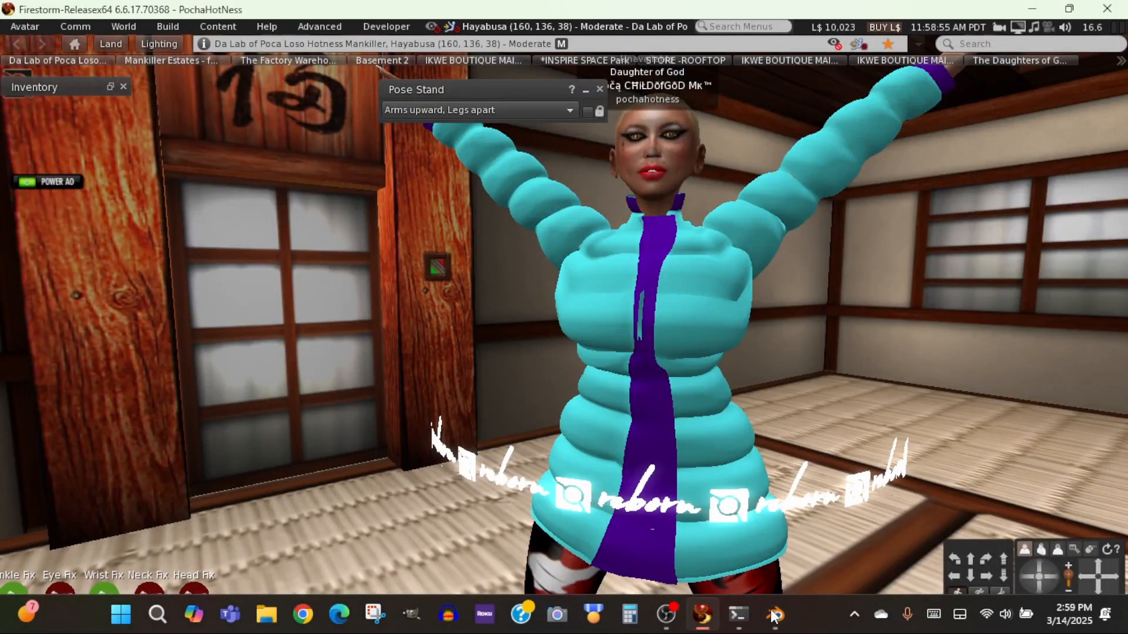
scroll(628, 427, up, 5)
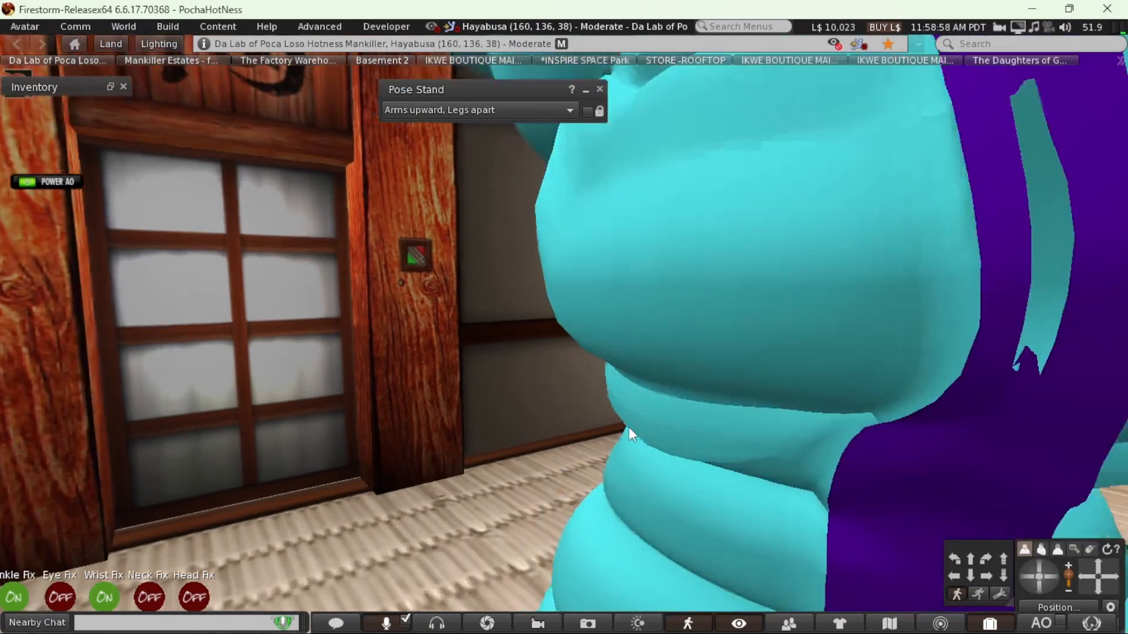
scroll(628, 427, down, 3)
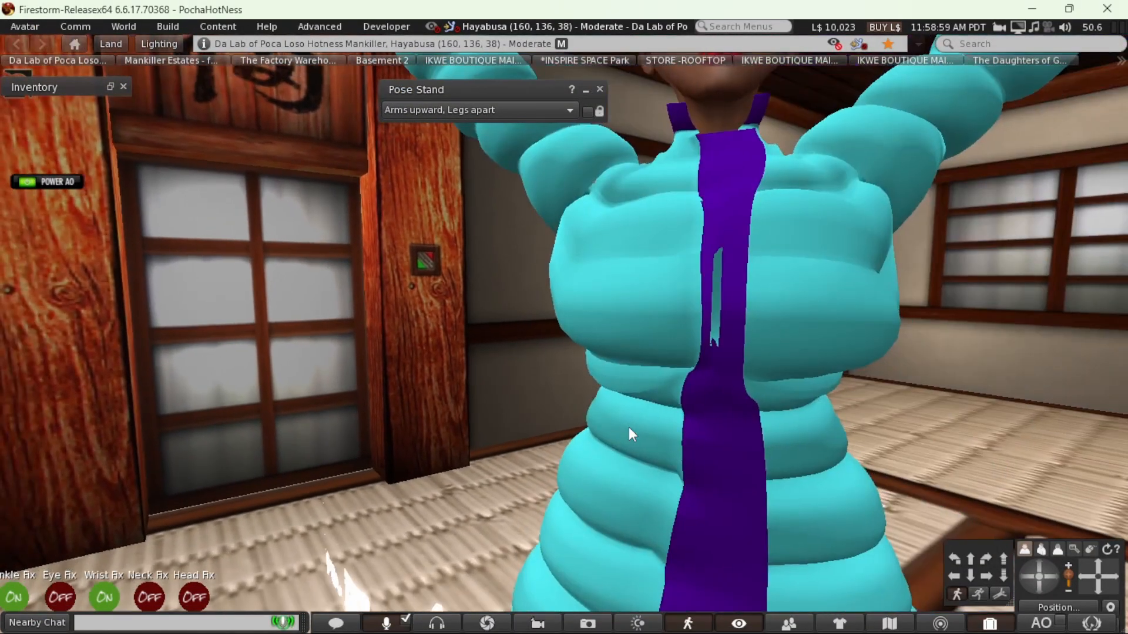
scroll(630, 433, down, 4)
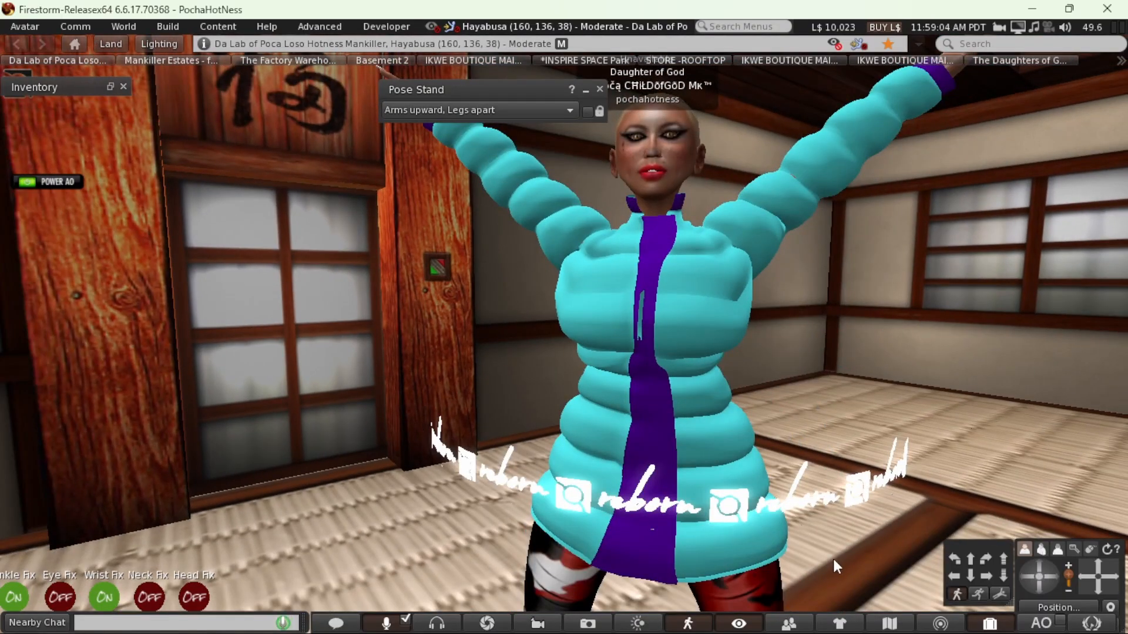
- Switch to Blender and use the Smear brush to push the RIGHT_PEC weights back from the coat's centre
mouse_move(877, 621)
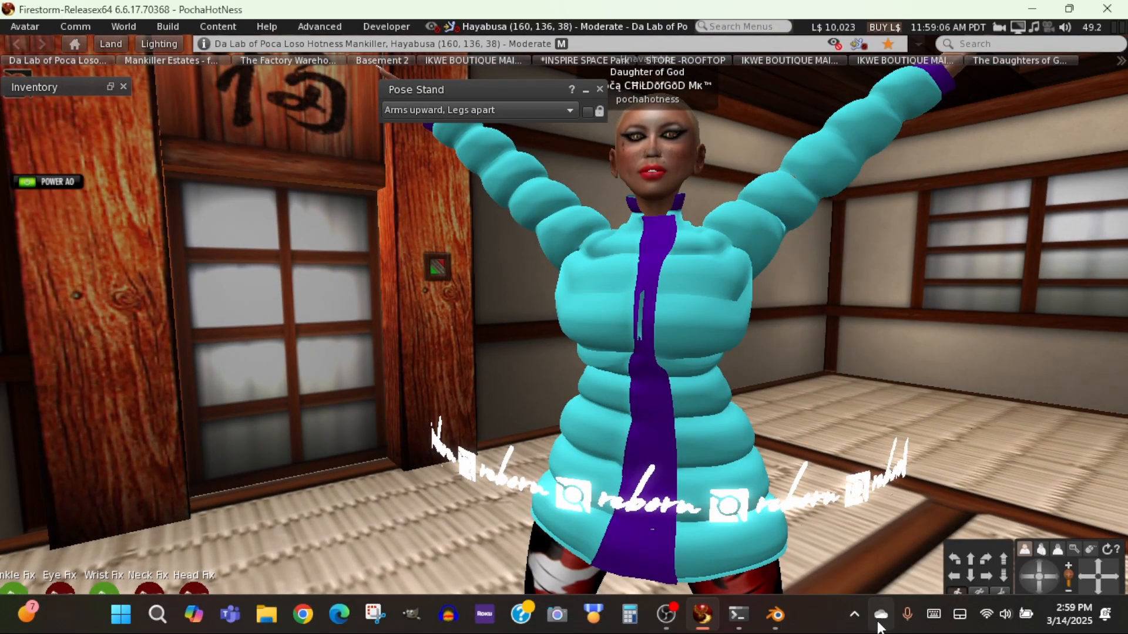
click(775, 615)
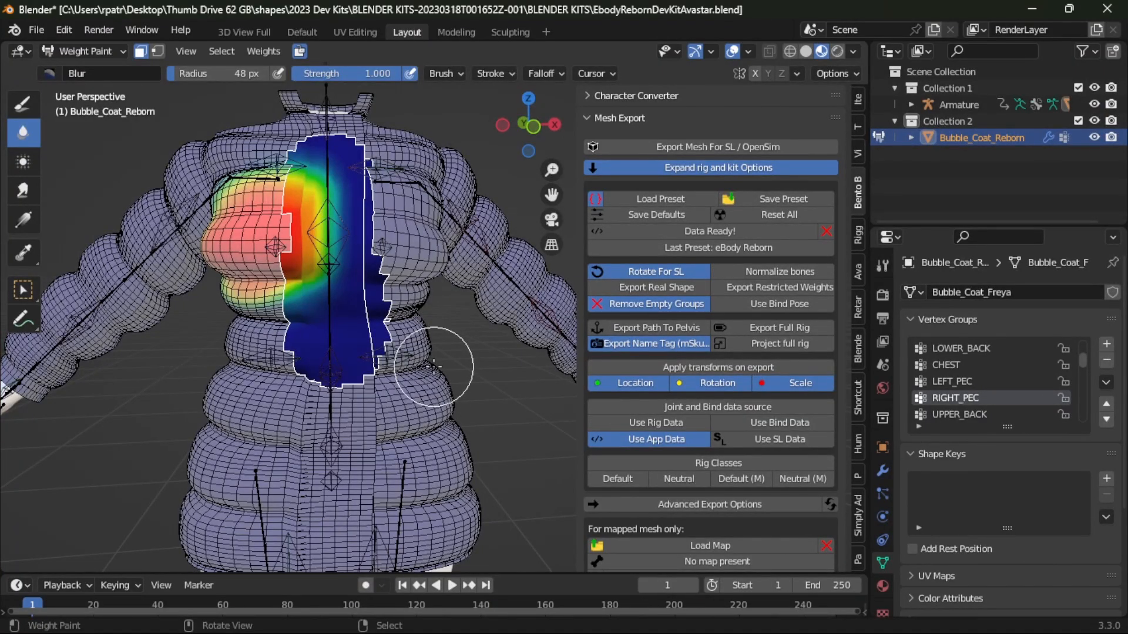
click(23, 191)
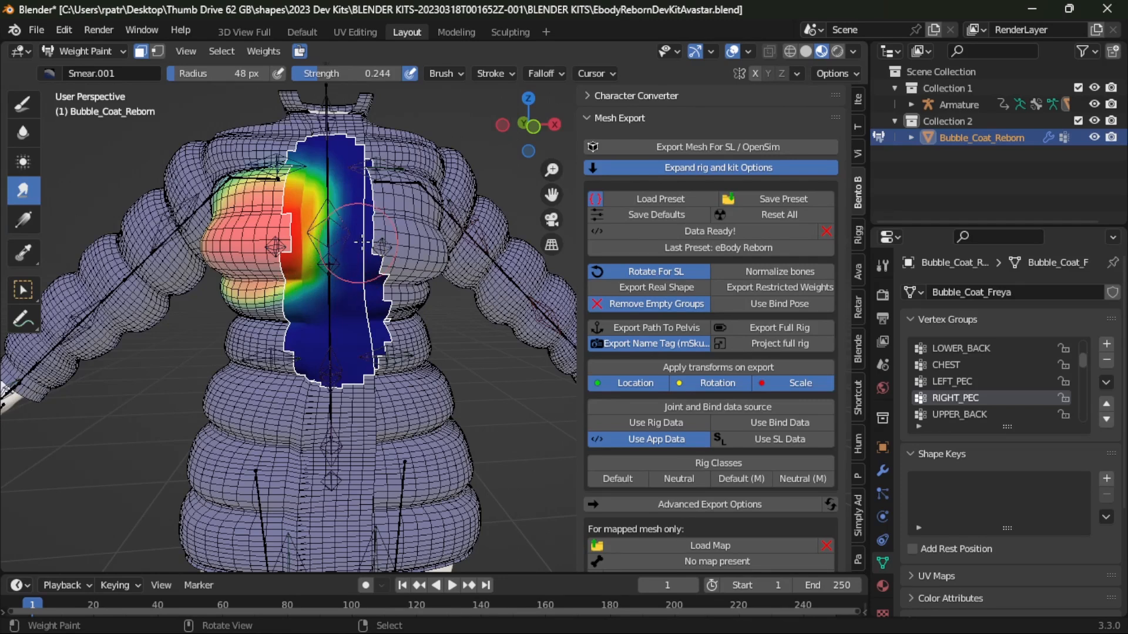
mouse_move(352, 240)
mouse_down()
mouse_move(312, 171)
mouse_move(317, 262)
mouse_up()
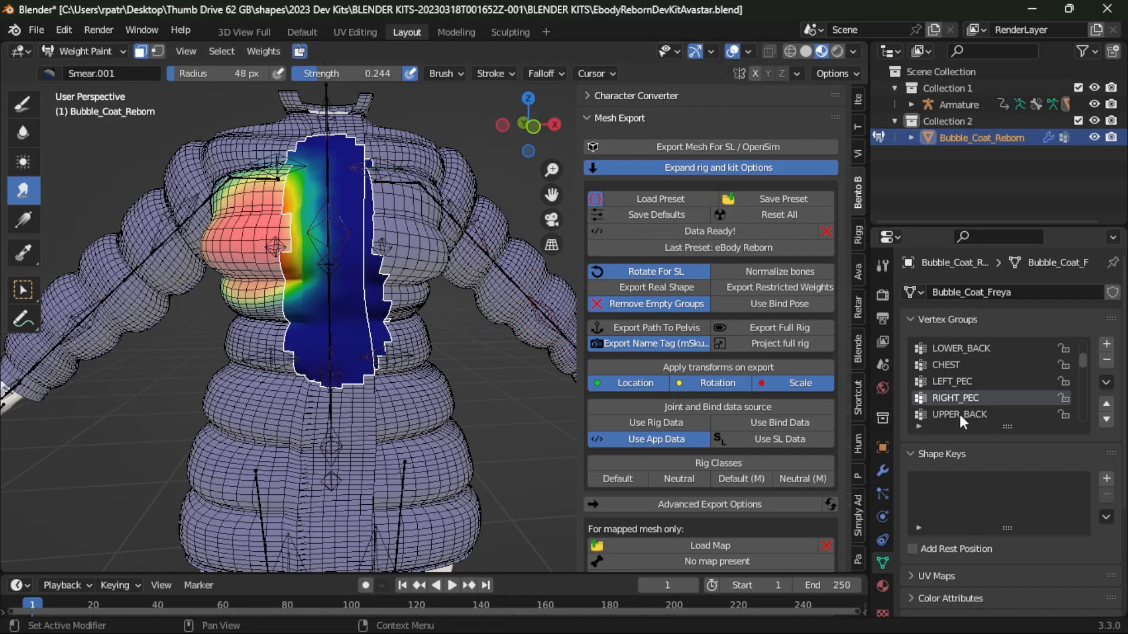
- Soften the LEFT_PEC weights across the coat's centre with the Blur brush at strength 1.000, and display the RIGHT_PEC weights
click(952, 381)
mouse_move(294, 162)
mouse_down()
mouse_move(322, 169)
mouse_move(294, 289)
mouse_move(298, 259)
mouse_move(321, 264)
mouse_up()
click(22, 133)
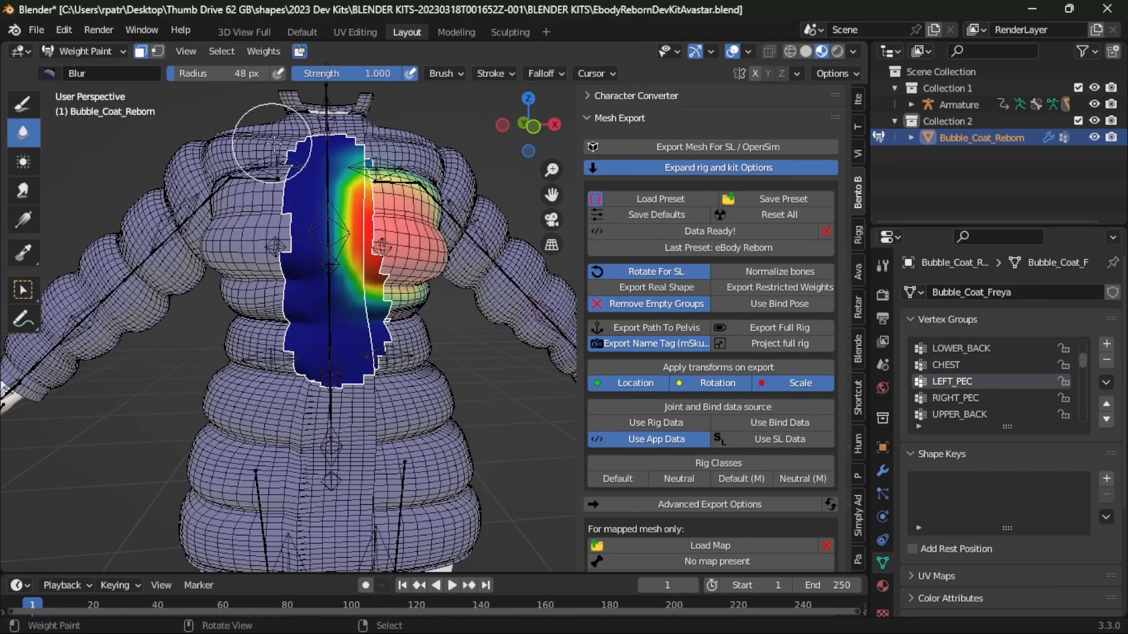
drag(346, 161, 362, 249)
mouse_move(509, 355)
middle_down()
mouse_move(350, 349)
mouse_move(482, 350)
middle_up()
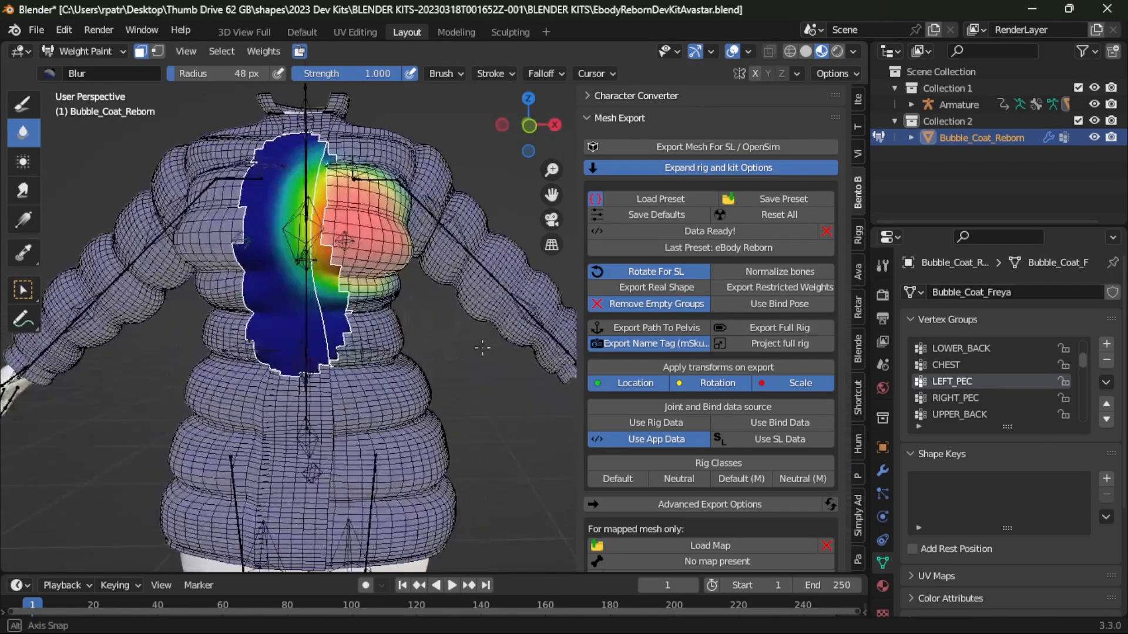
click(956, 399)
middle_drag(441, 264, 356, 216)
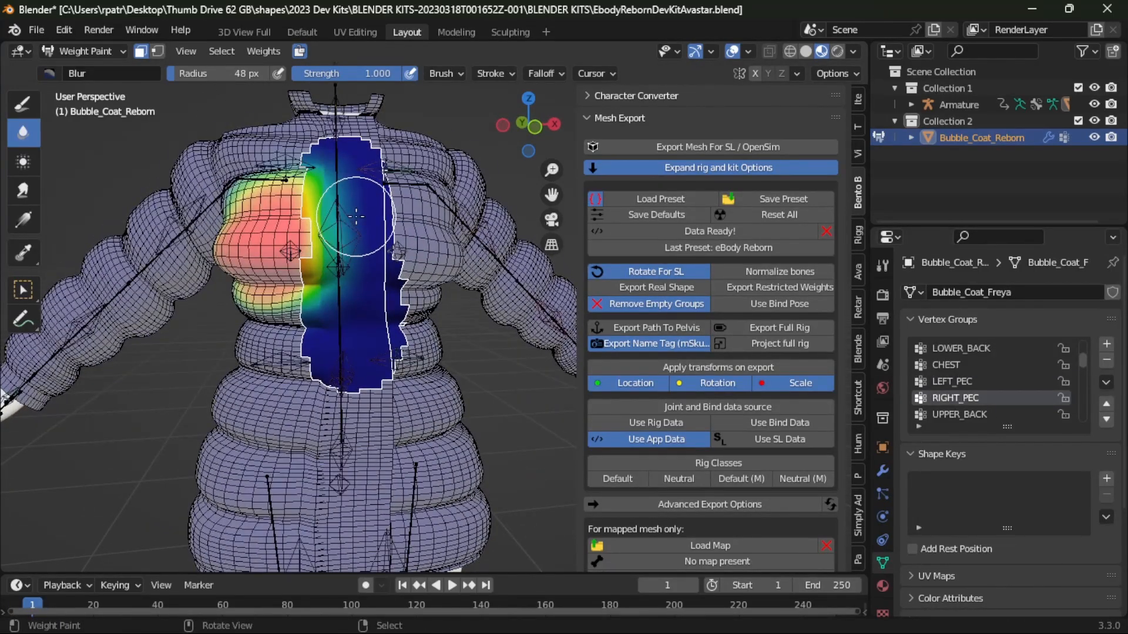
- Leave weight painting and put the coat in Object Mode
key(Tab)
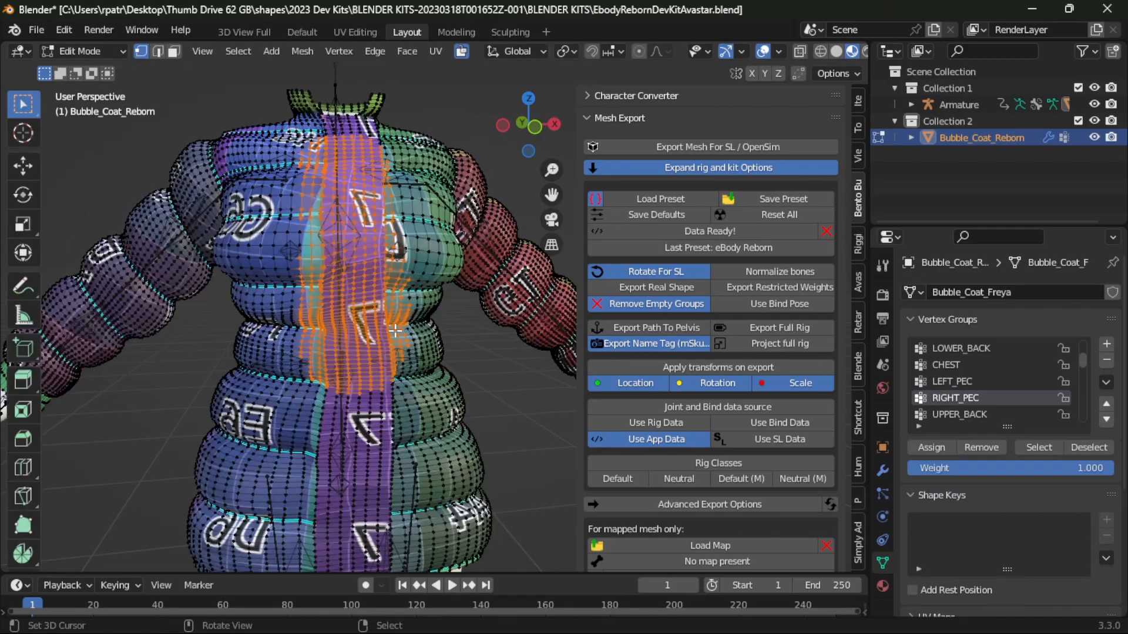
scroll(395, 331, down, 3)
click(88, 51)
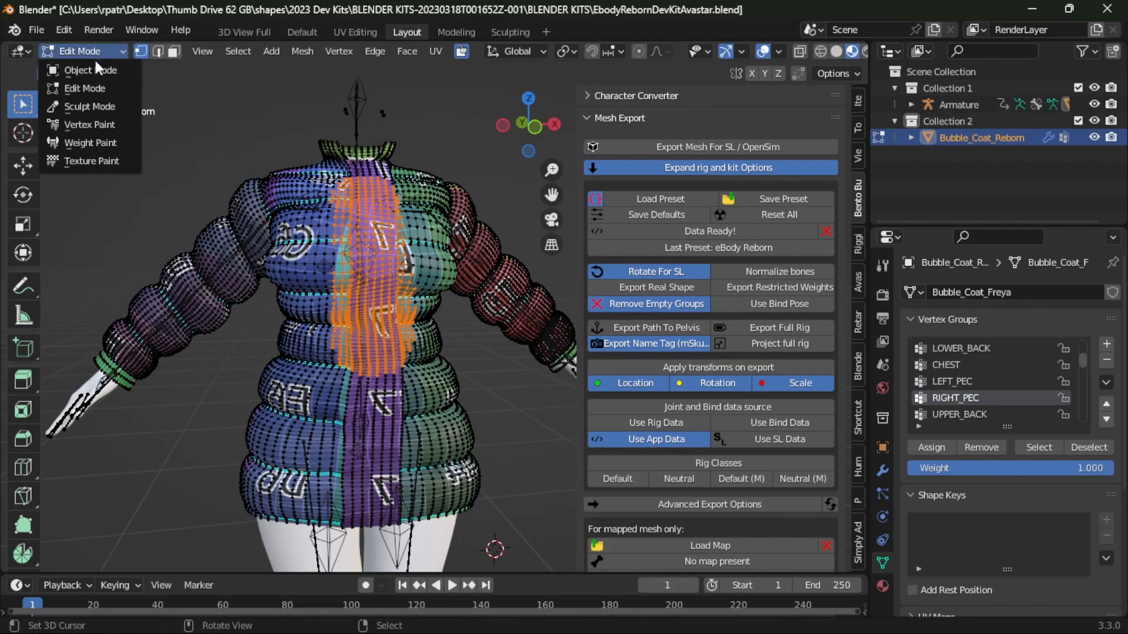
click(83, 68)
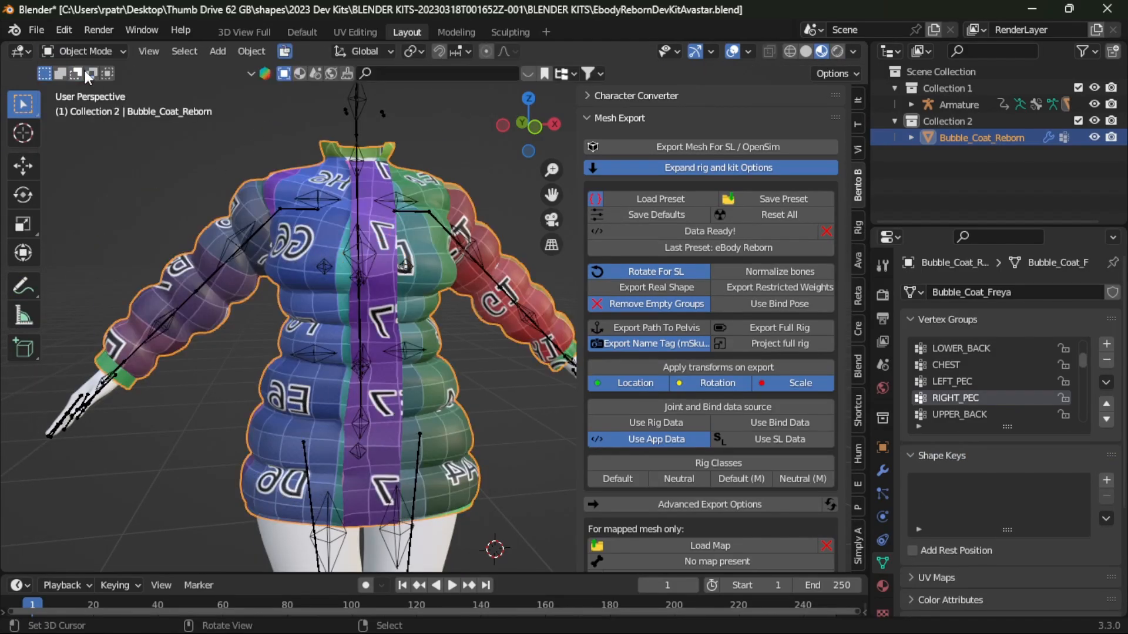
- Export the coat for Second Life into the Winter Gear 2025 folder, overwriting BubbleCoat_Reborn.dae
click(664, 147)
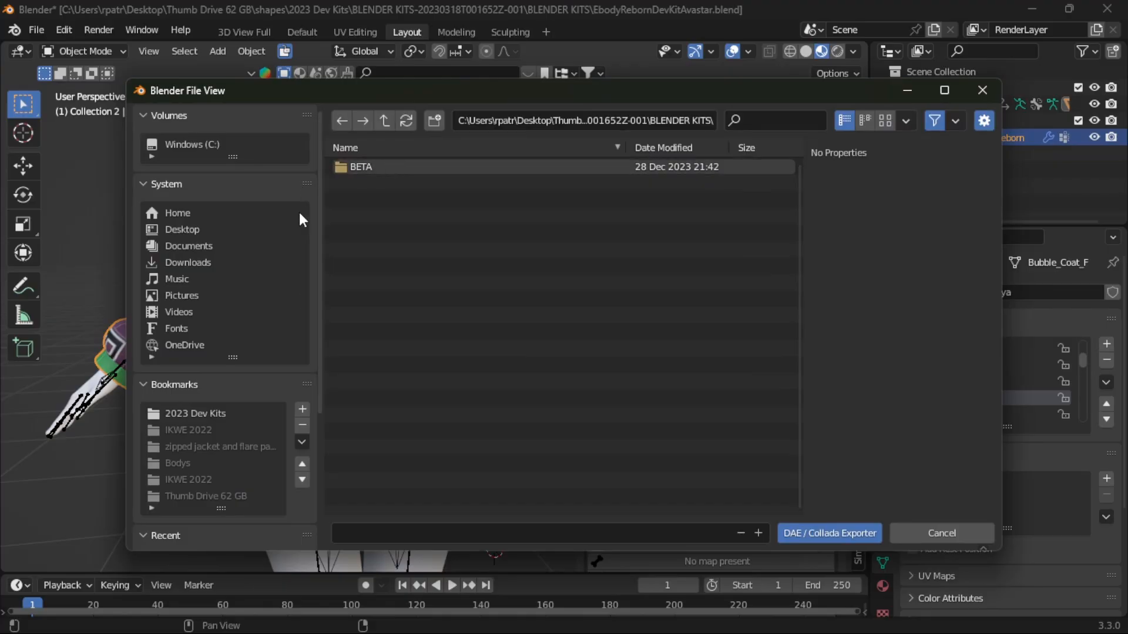
scroll(206, 435, down, 5)
click(204, 433)
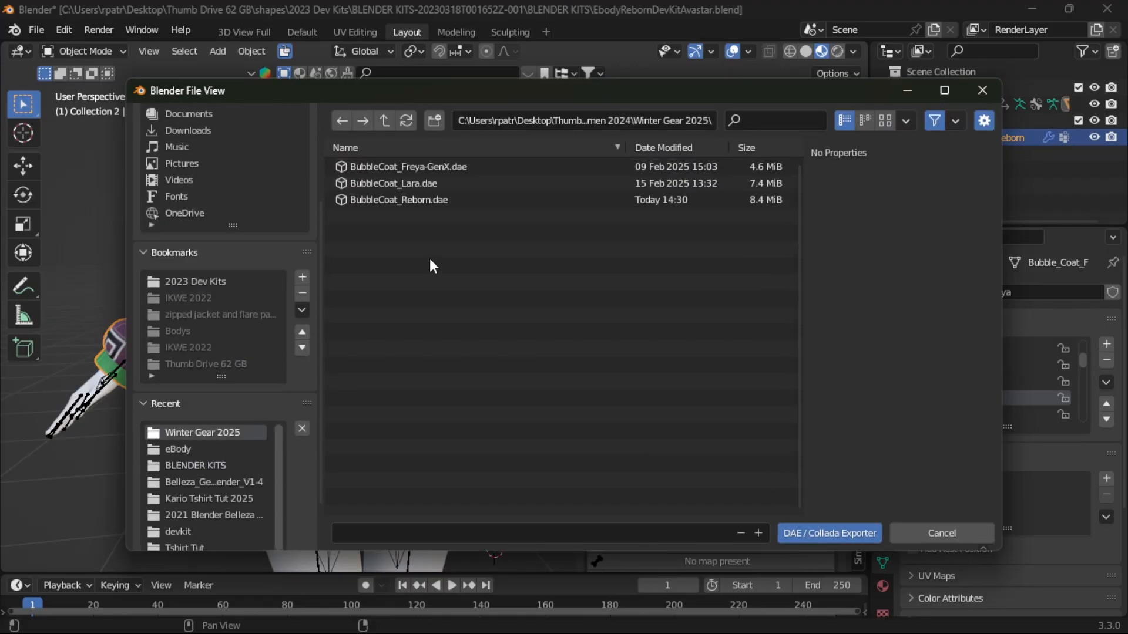
click(409, 200)
click(806, 534)
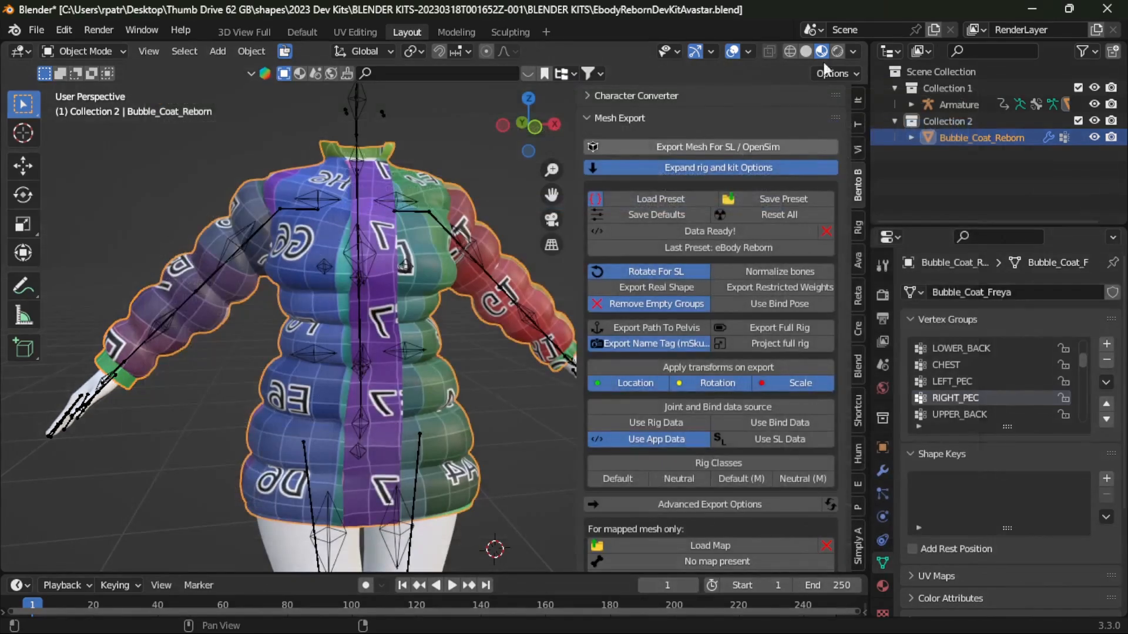
- Switch to Firestorm and load BubbleCoat_Reborn from the Winter Gear 2025 folder for a mesh model upload
click(1031, 8)
scroll(519, 379, down, 3)
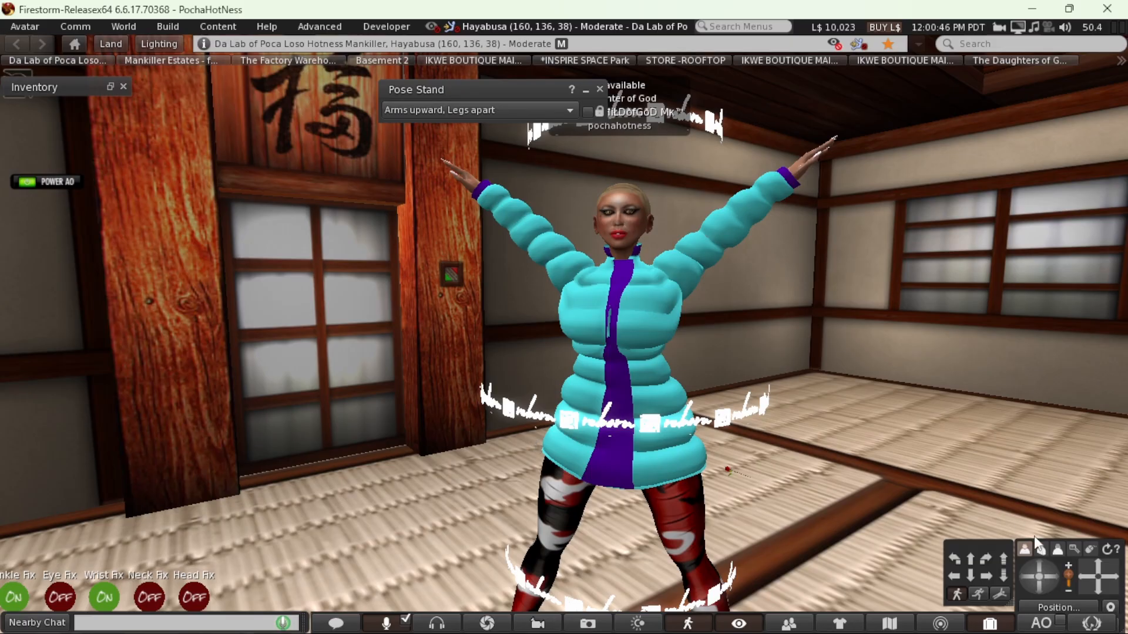
click(1031, 573)
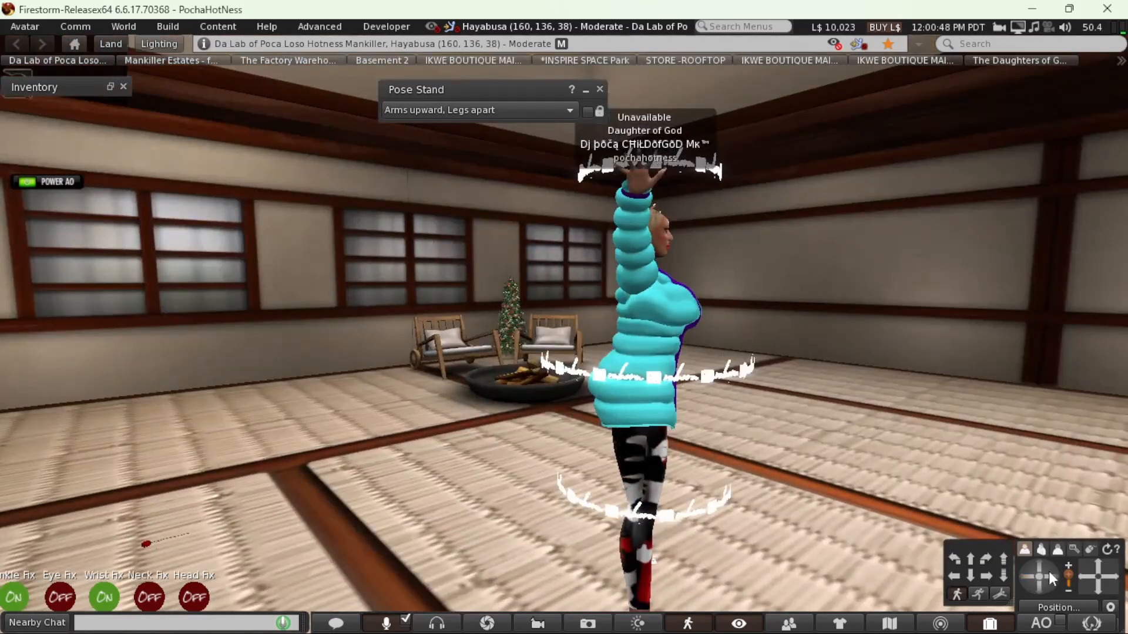
click(1053, 573)
drag(1053, 576, 1053, 575)
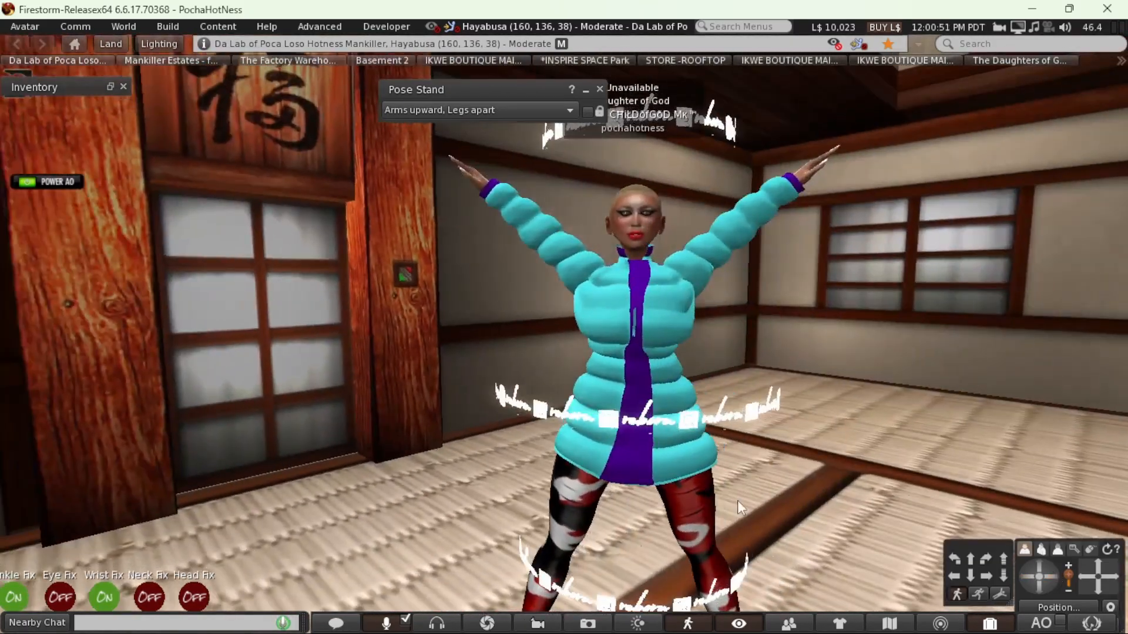
click(168, 26)
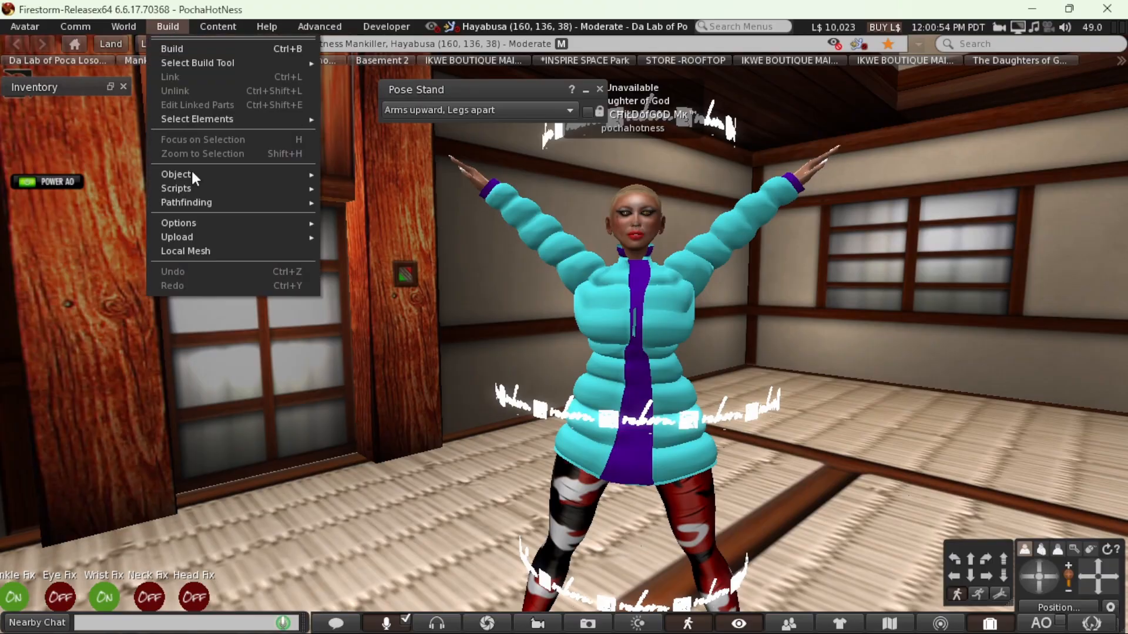
mouse_move(189, 237)
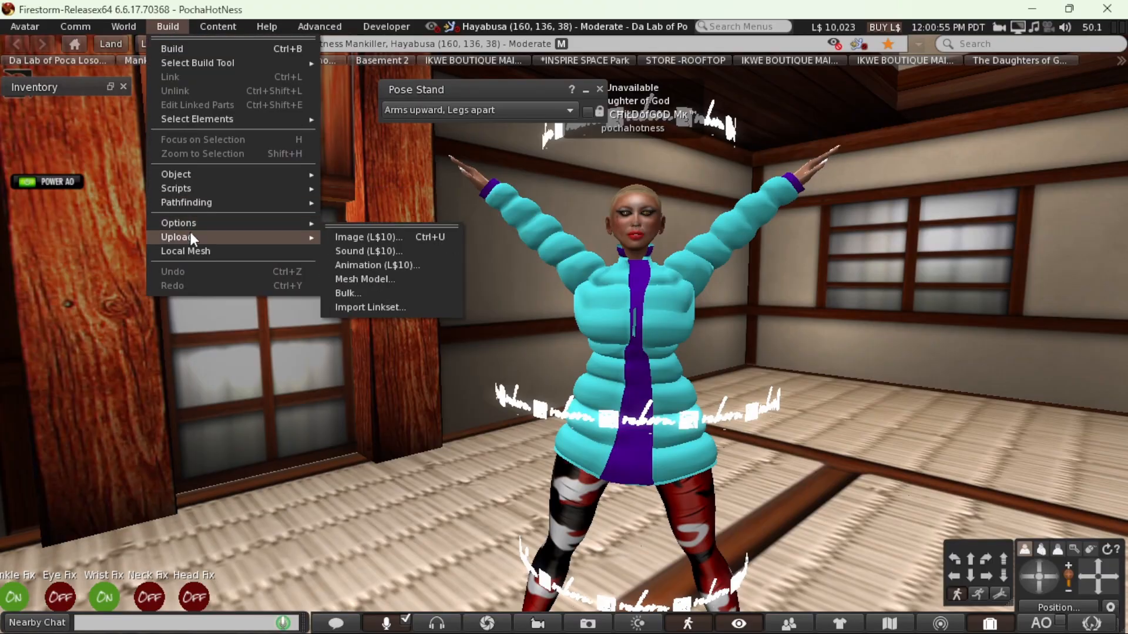
click(352, 279)
click(395, 187)
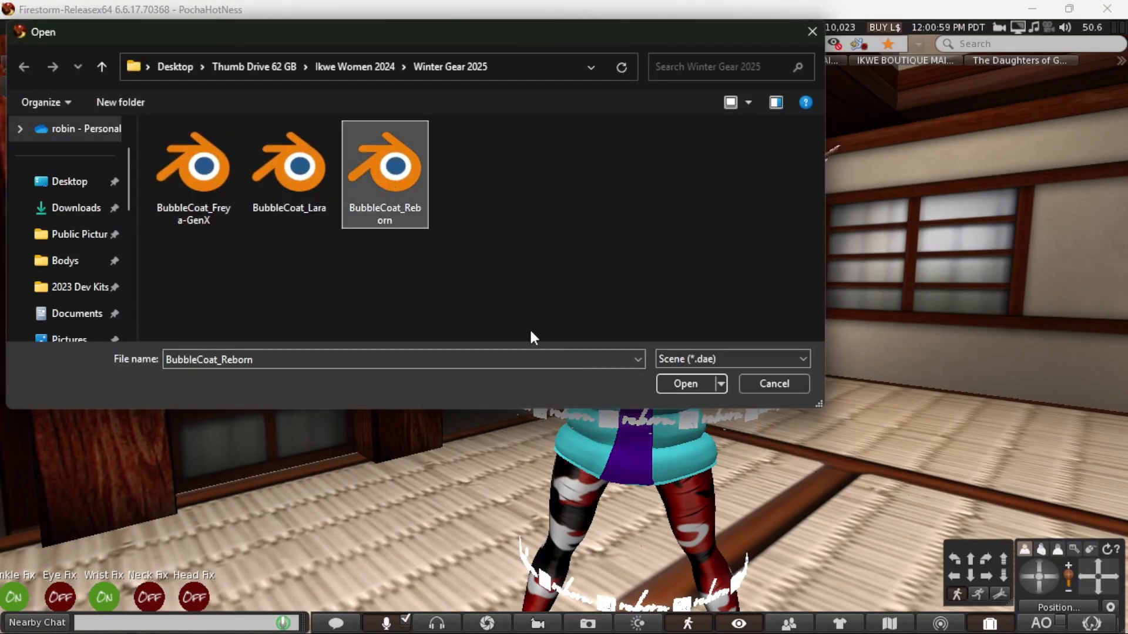
click(683, 385)
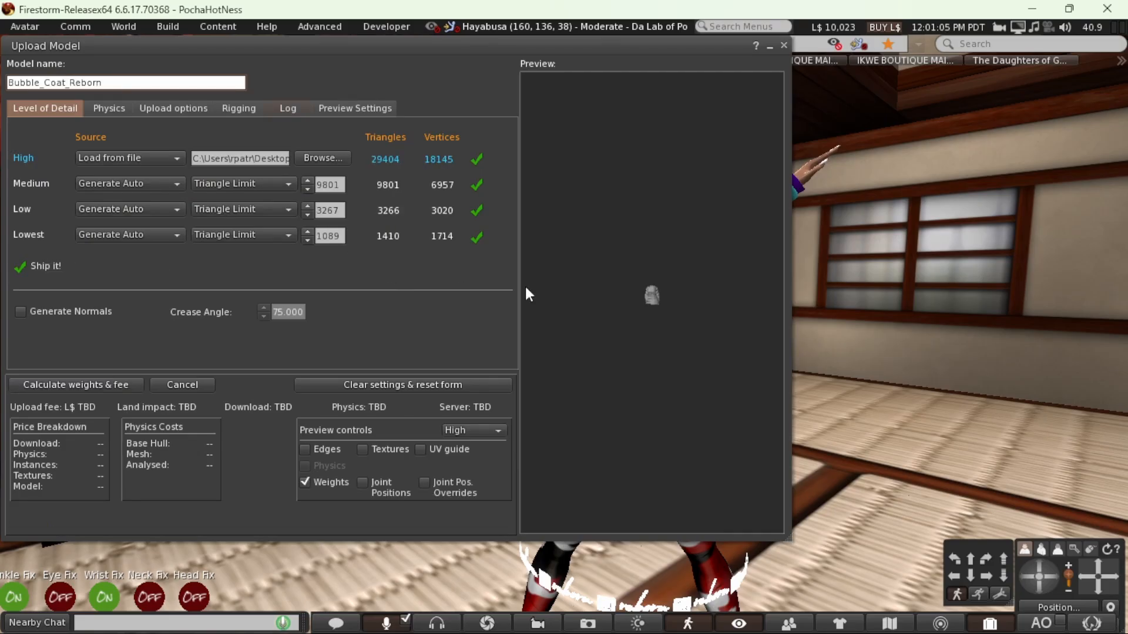
- Set the triangle limits of the Lowest and Low levels of detail to 0 and upload the coat model
scroll(604, 307, up, 10)
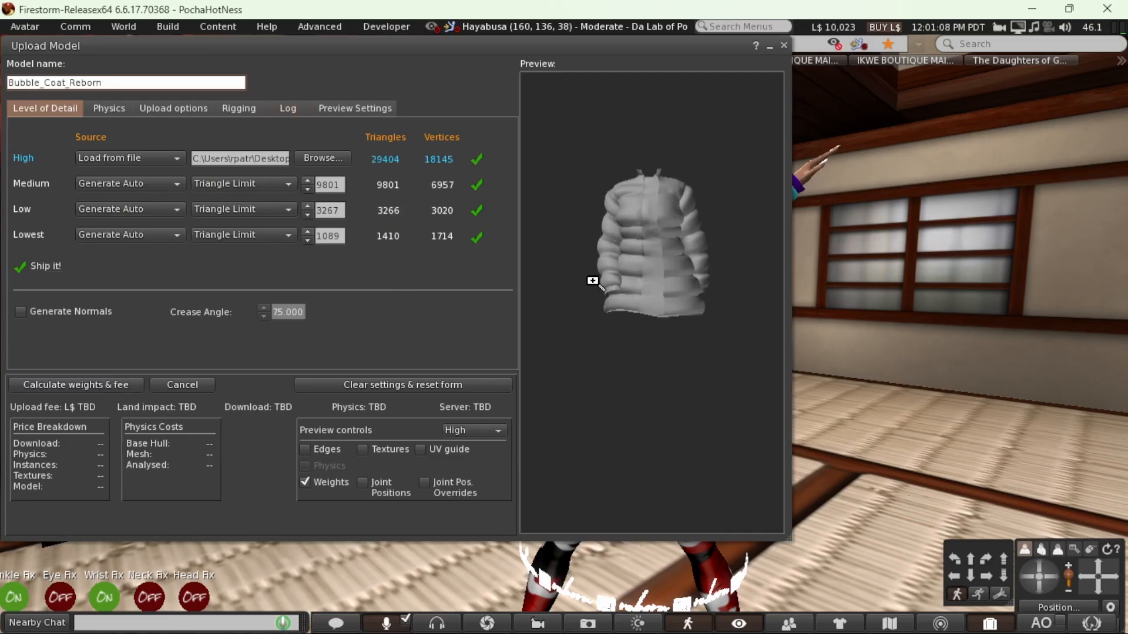
mouse_move(656, 272)
mouse_down()
mouse_move(596, 272)
mouse_move(658, 272)
mouse_up()
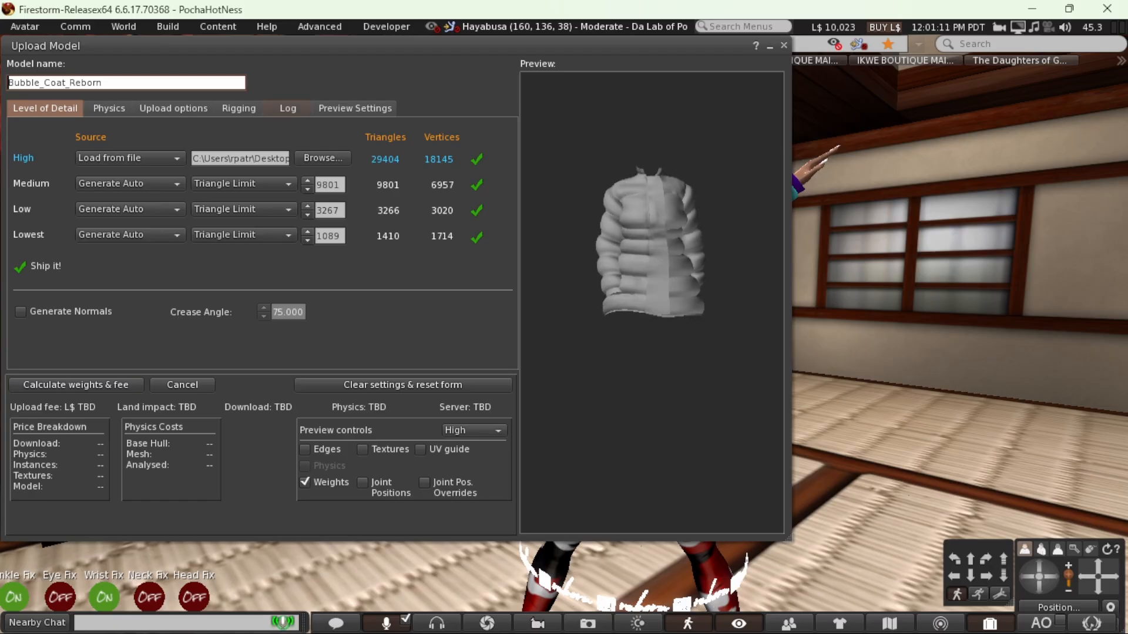
click(344, 234)
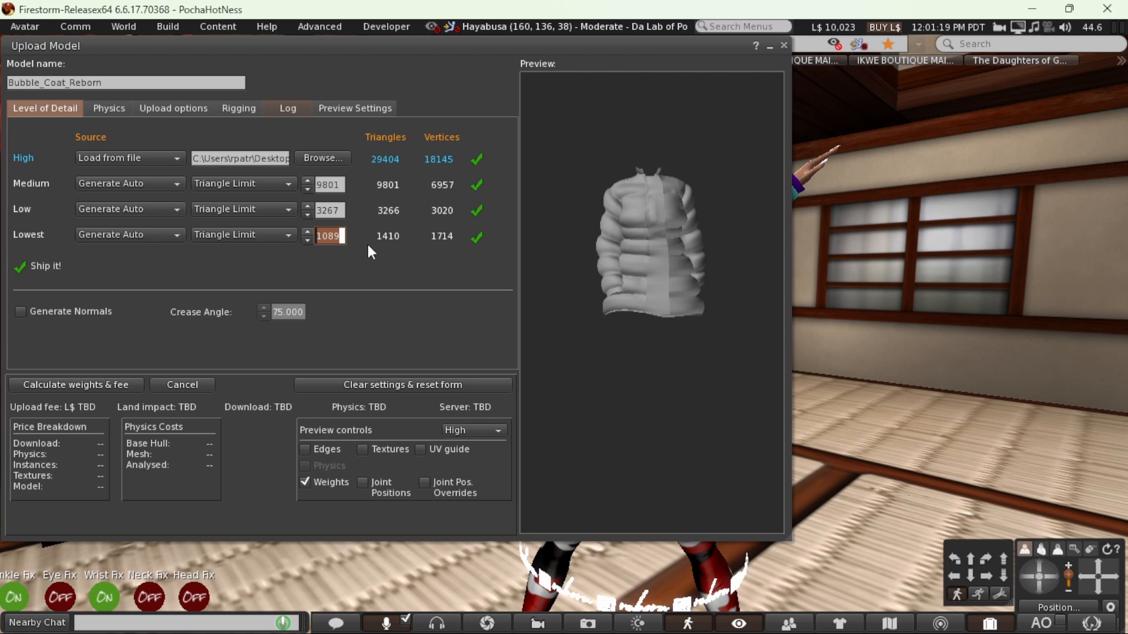
click(339, 211)
text(0)
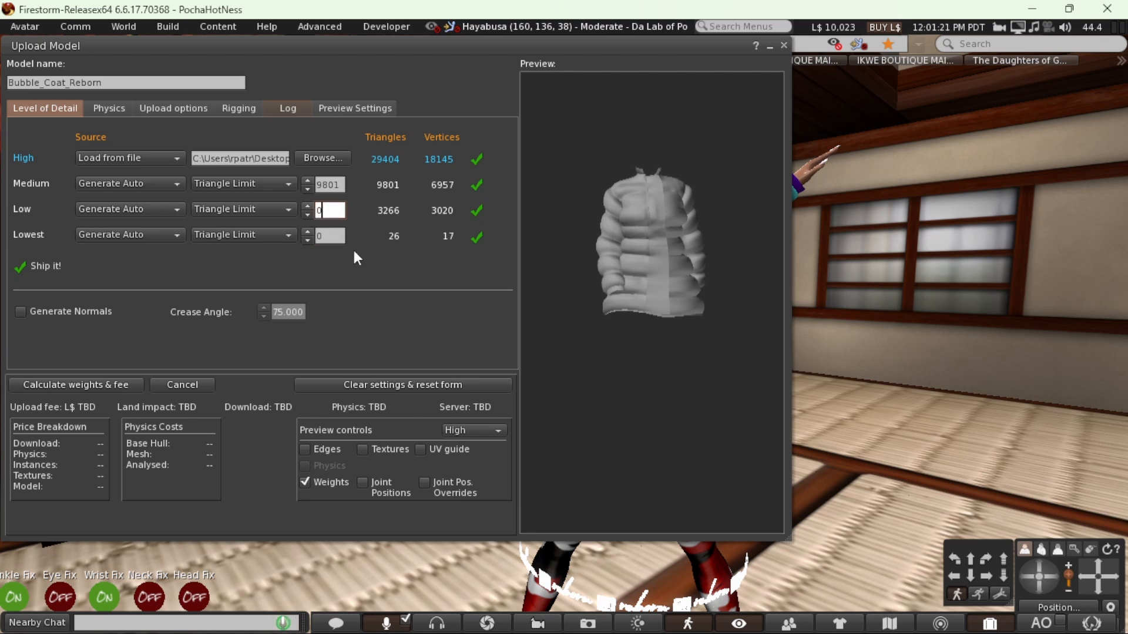
click(34, 390)
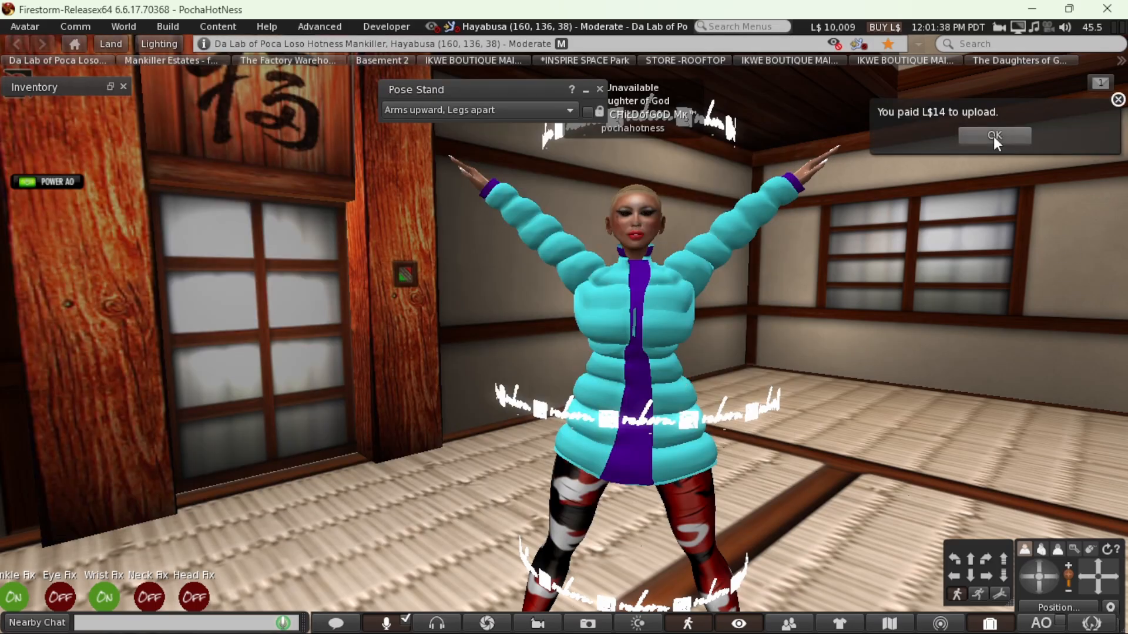
click(993, 135)
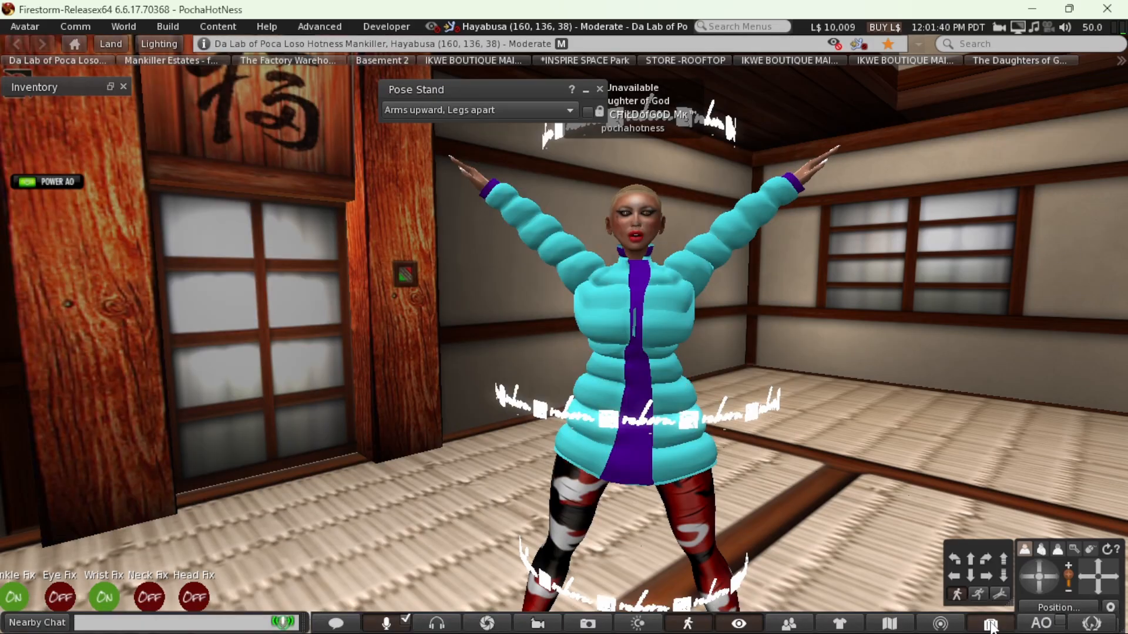
- Find the worn Bubble_Coat_Reborn among the recent inventory objects and detach it from the avatar
key(ctrl+i)
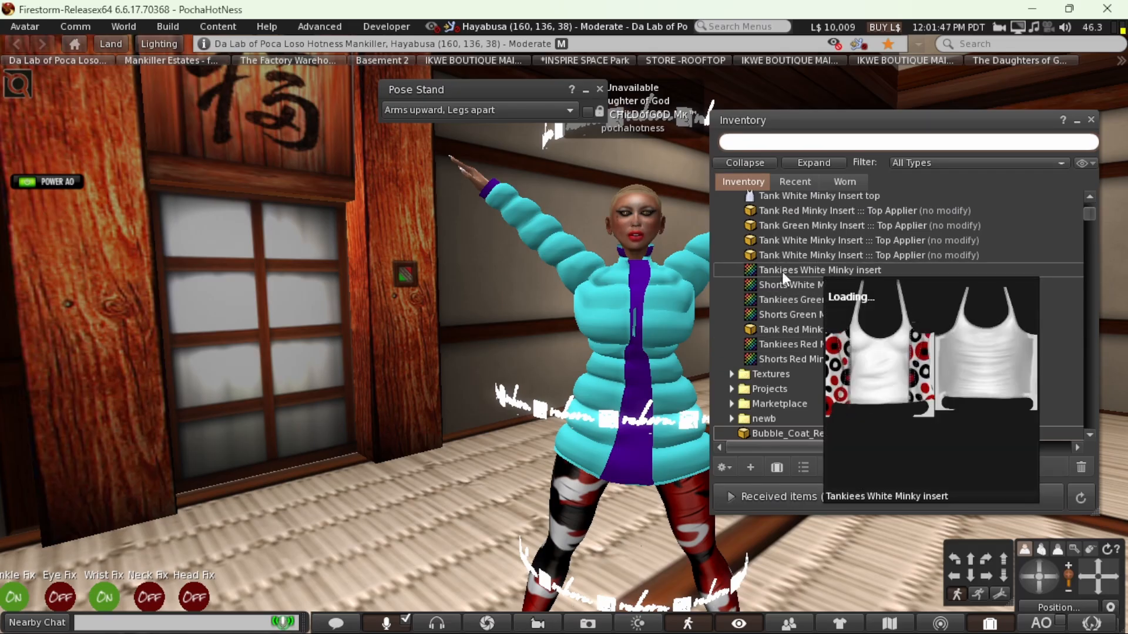
scroll(822, 239, up, 3)
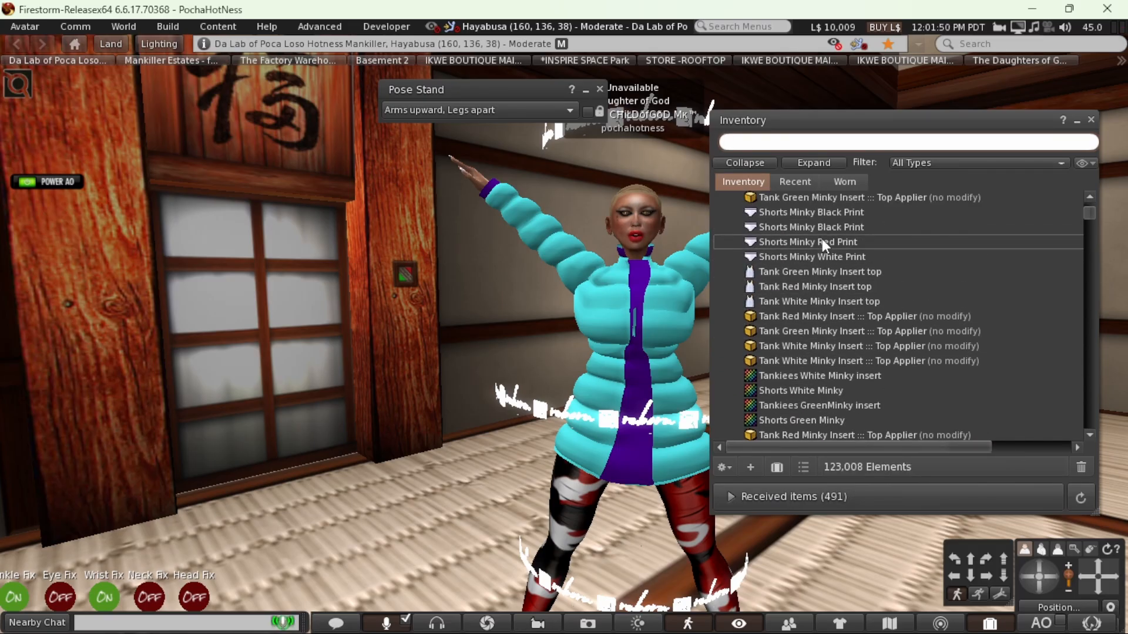
scroll(822, 238, up, 3)
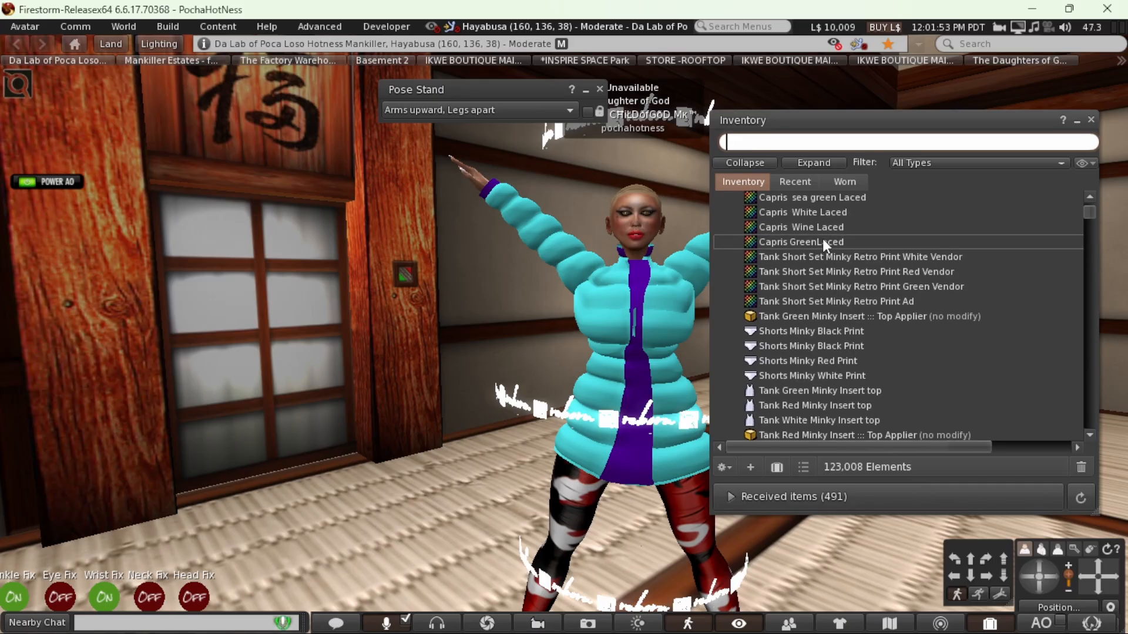
scroll(822, 239, up, 1)
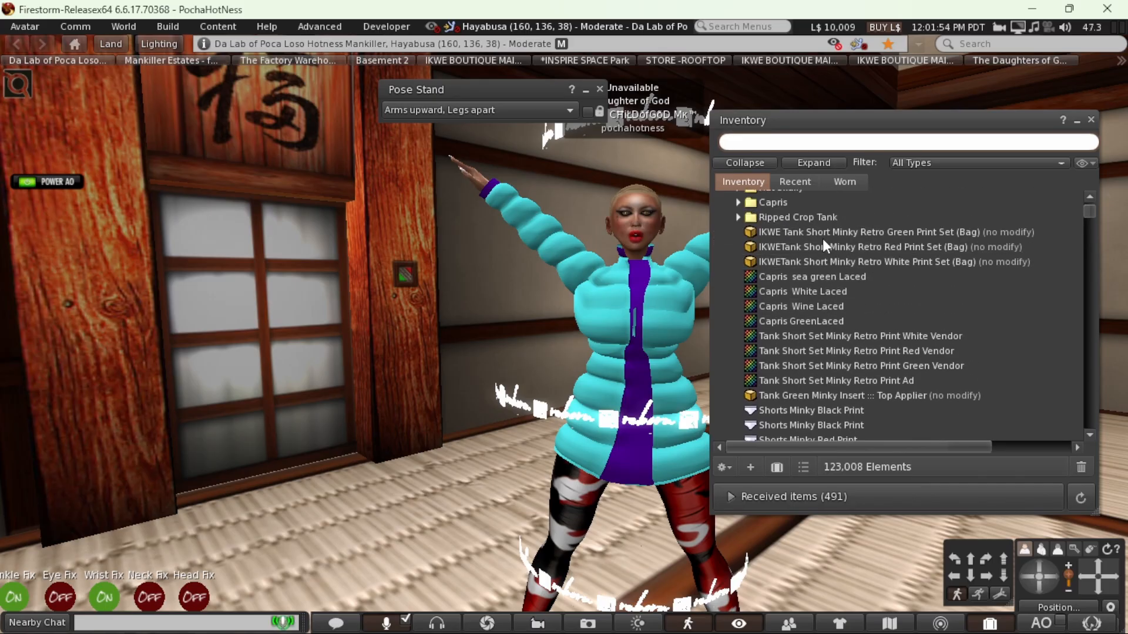
click(792, 182)
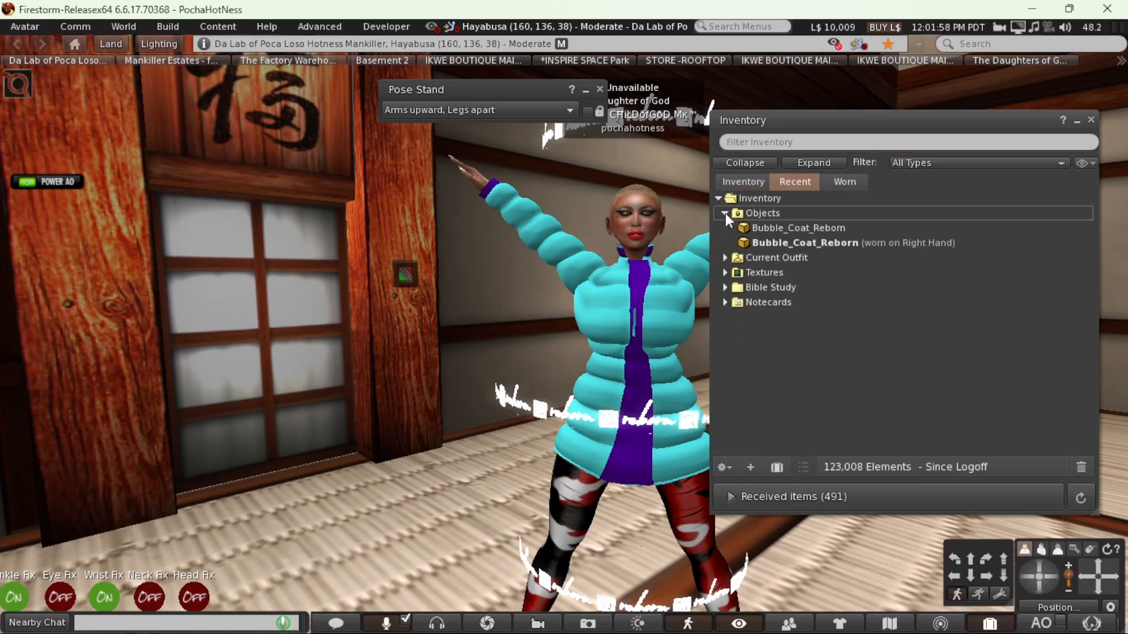
click(772, 240)
right_click(772, 241)
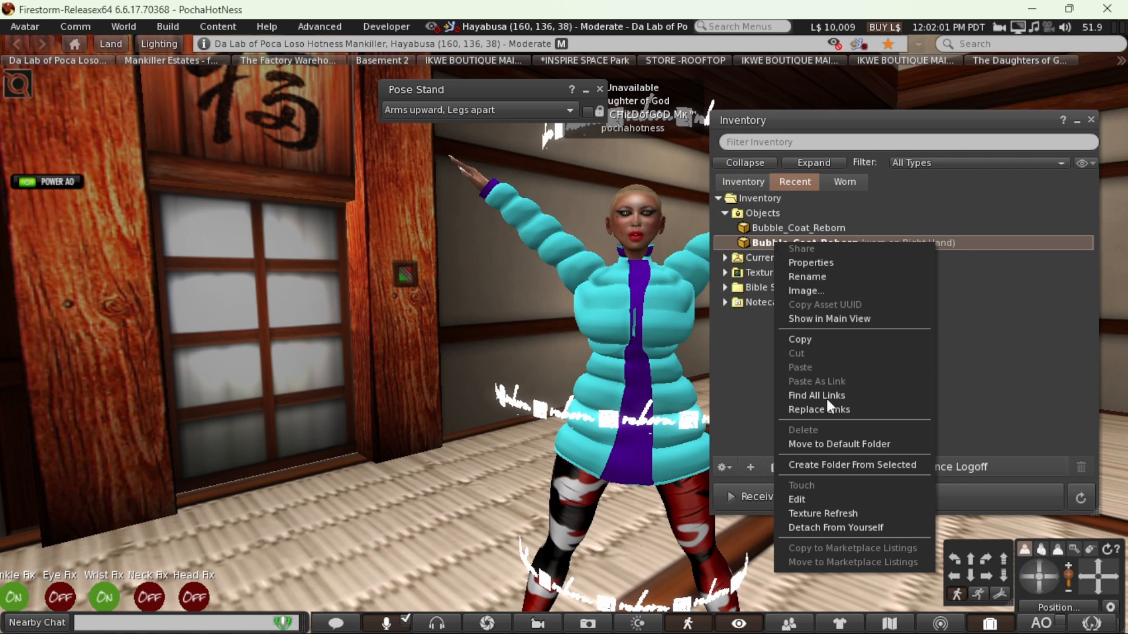
click(803, 526)
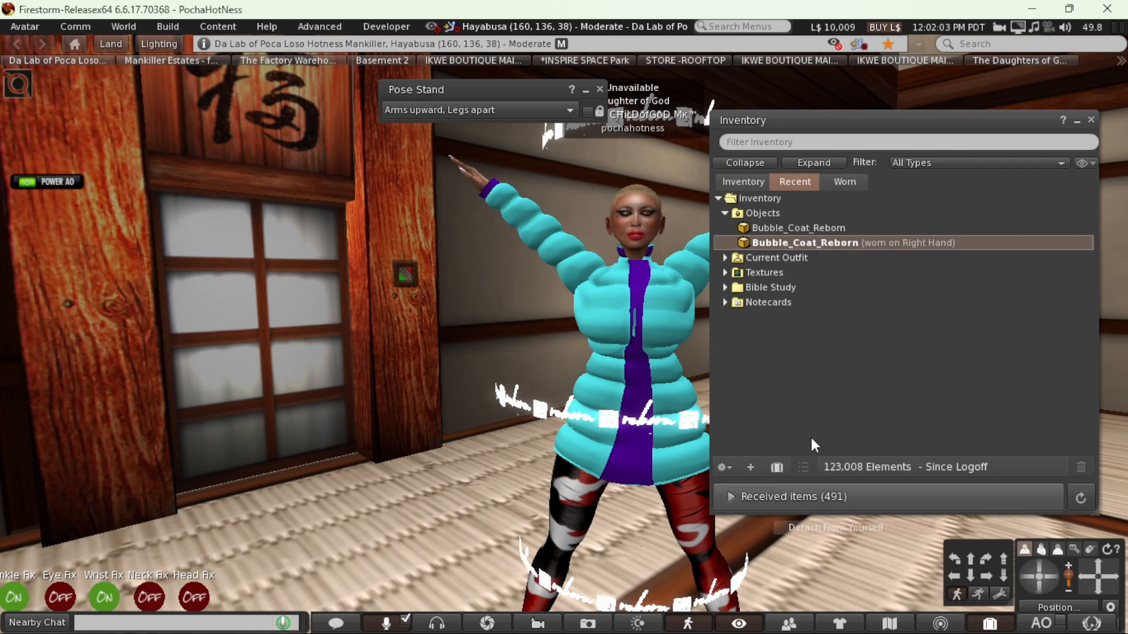
- Add the newly uploaded Bubble_Coat_Reborn from the recent inventory items to the avatar
click(761, 227)
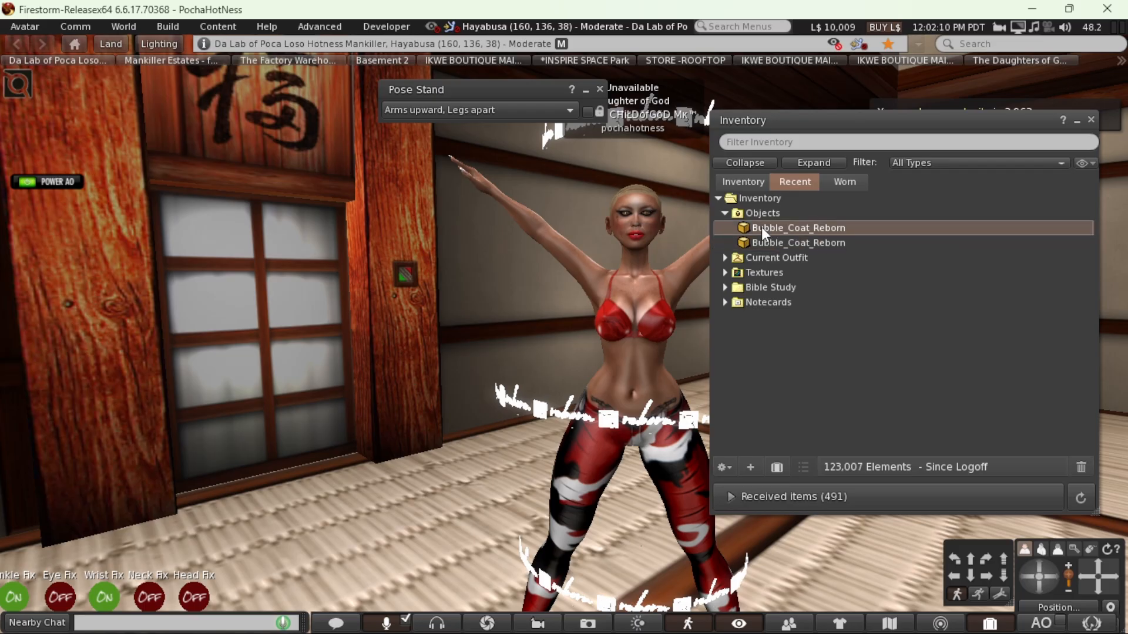
drag(1022, 575, 1055, 581)
right_click(771, 228)
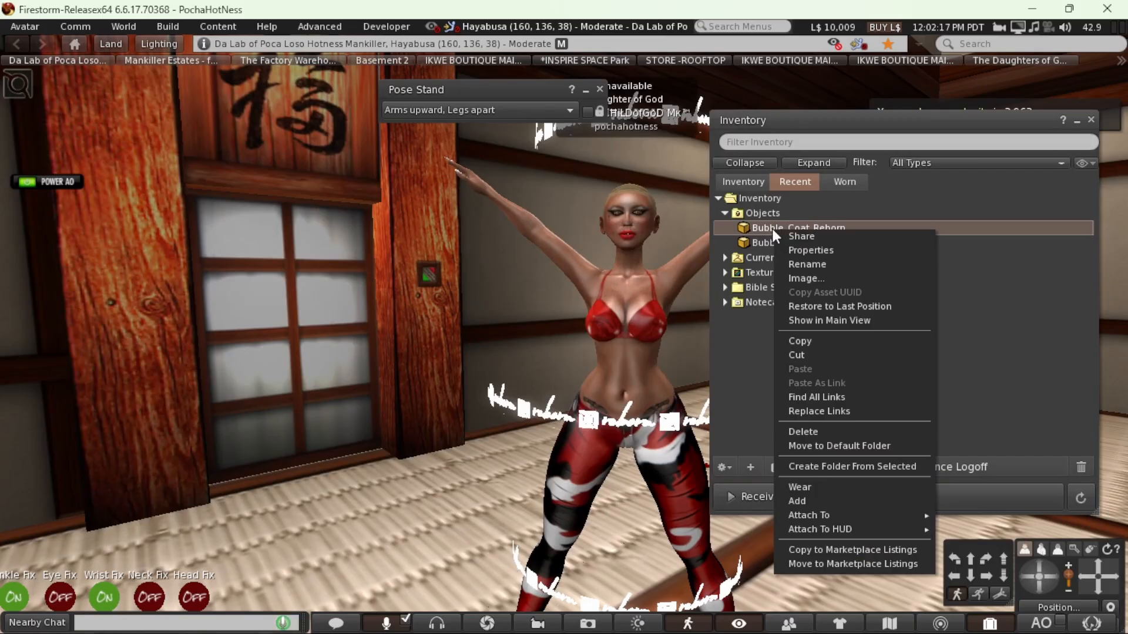
click(805, 499)
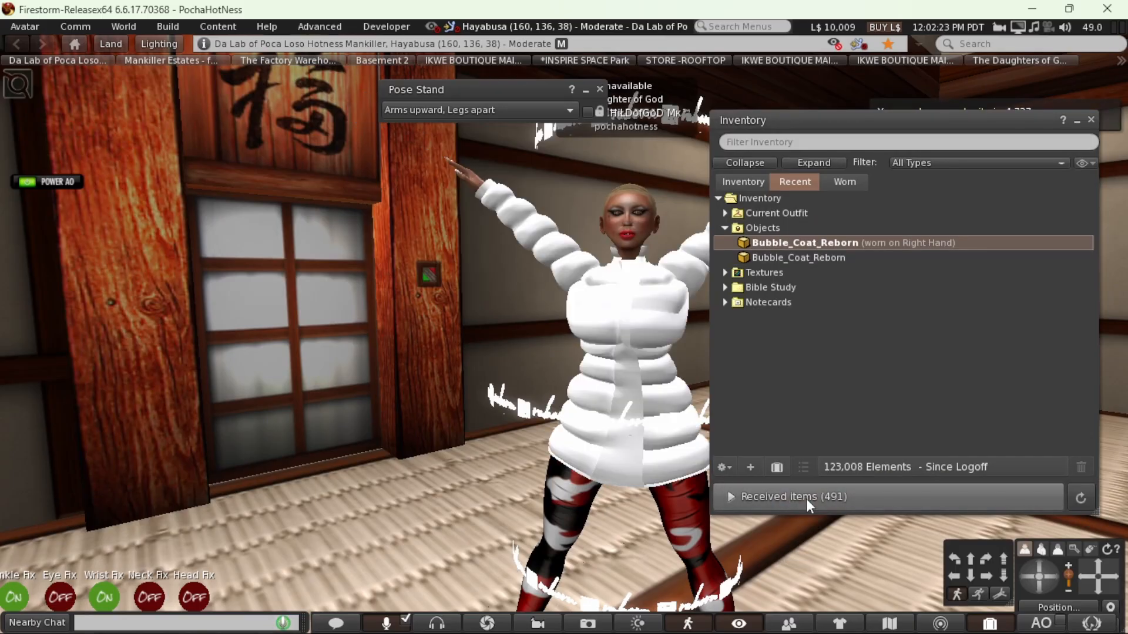
- Edit the worn coat, select its front strip face, and colour it near-black with RGB 20, 20, 20
right_click(630, 397)
click(662, 421)
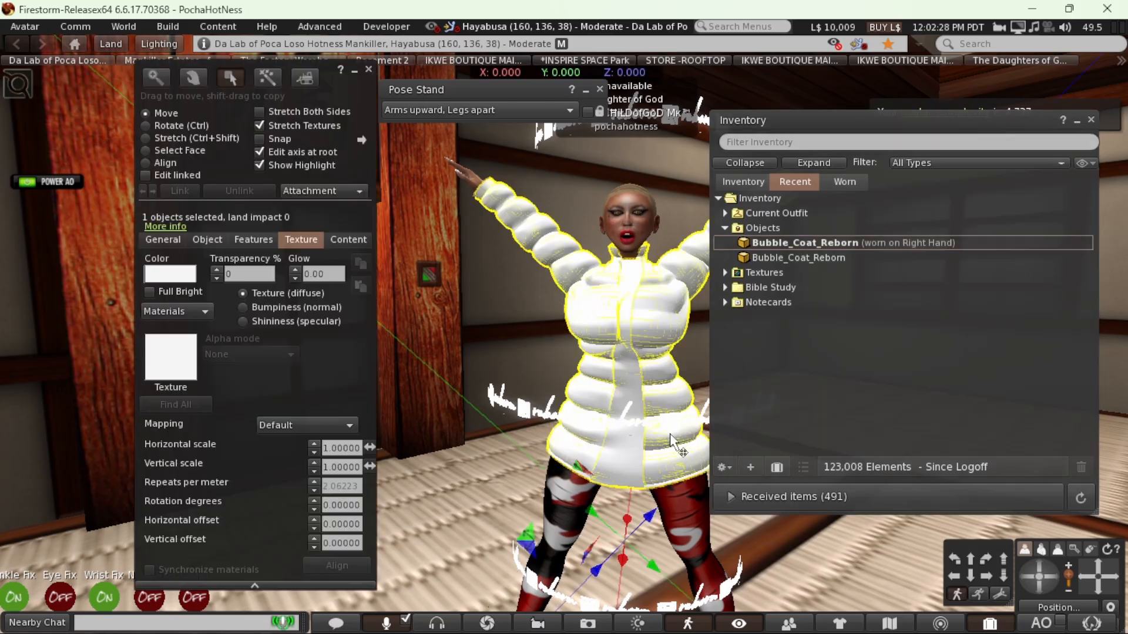
click(145, 150)
click(629, 387)
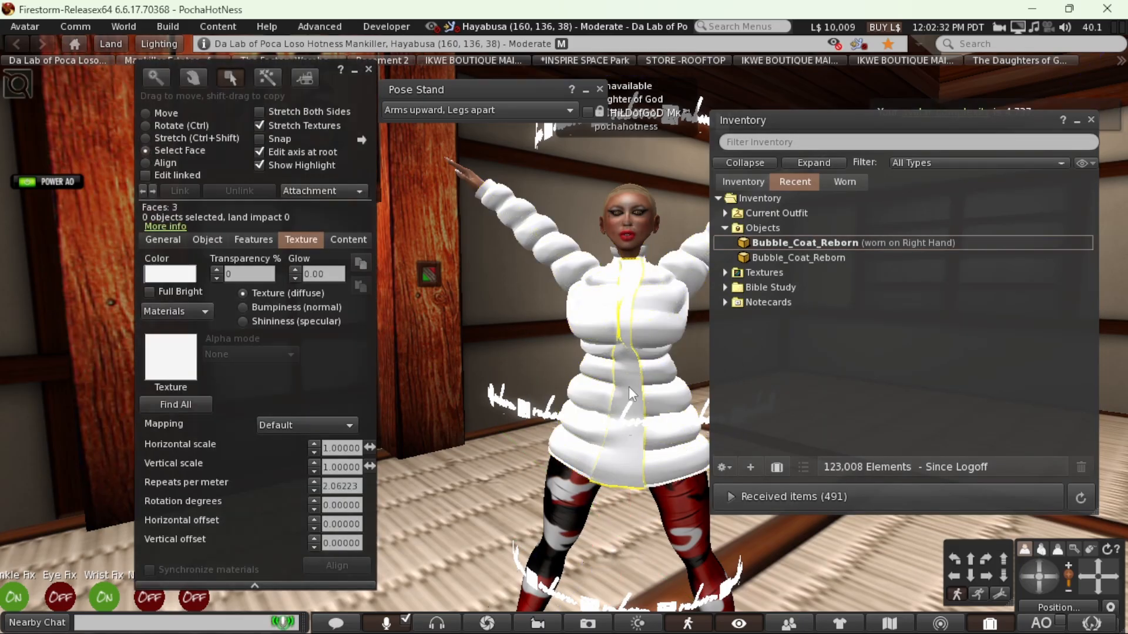
click(170, 274)
click(396, 310)
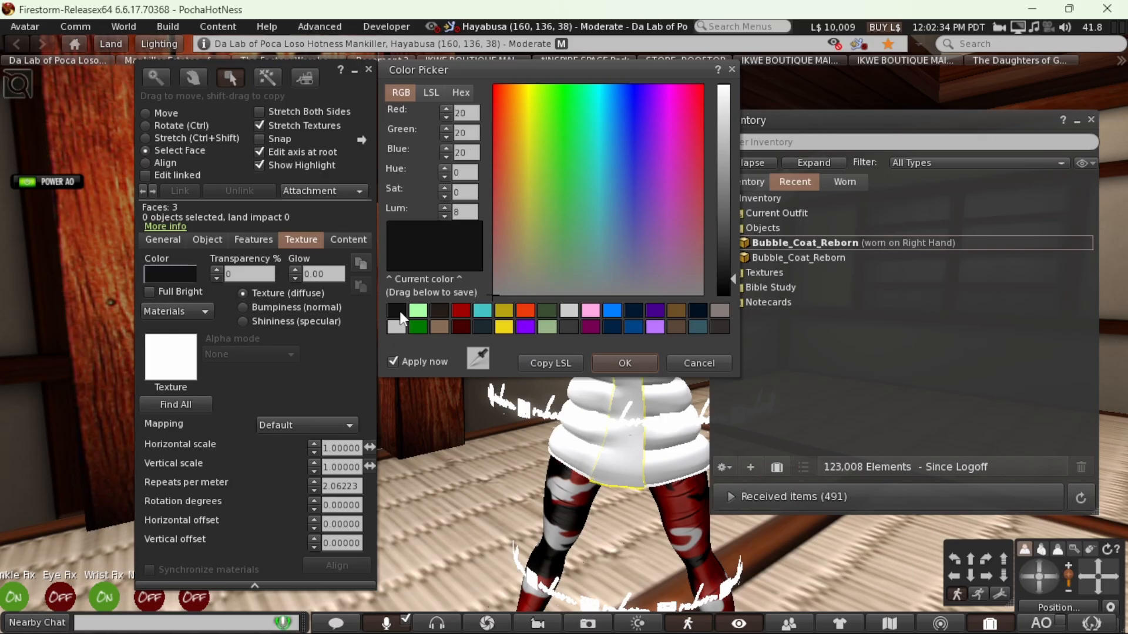
click(617, 363)
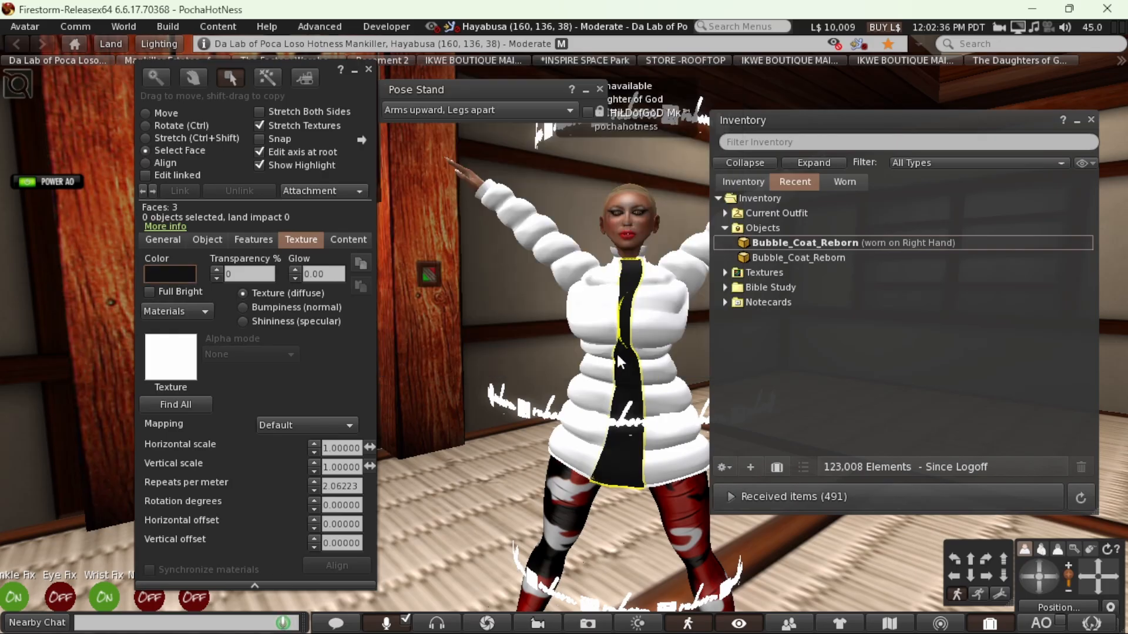
click(366, 68)
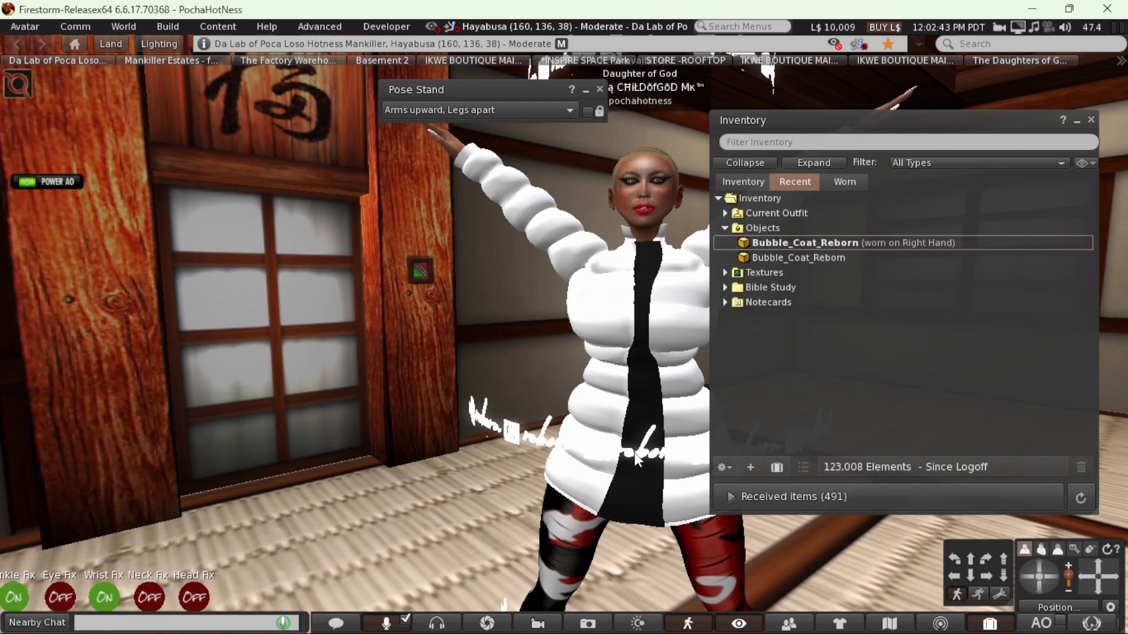
- Take the avatar out of the pose stand and examine the coat's front strip in the standing pose
click(1049, 572)
click(599, 90)
click(1026, 577)
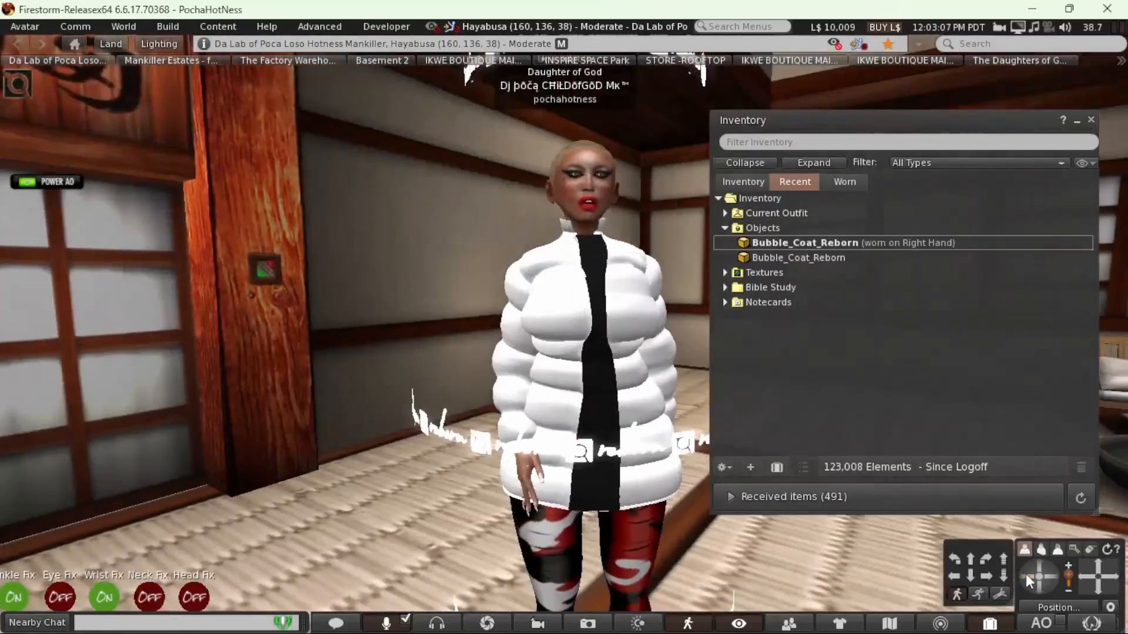
- Switch to Blender and, in Weight Paint mode, smooth the RIGHT_PEC weights on the masked front strip with 200 iterations
click(775, 619)
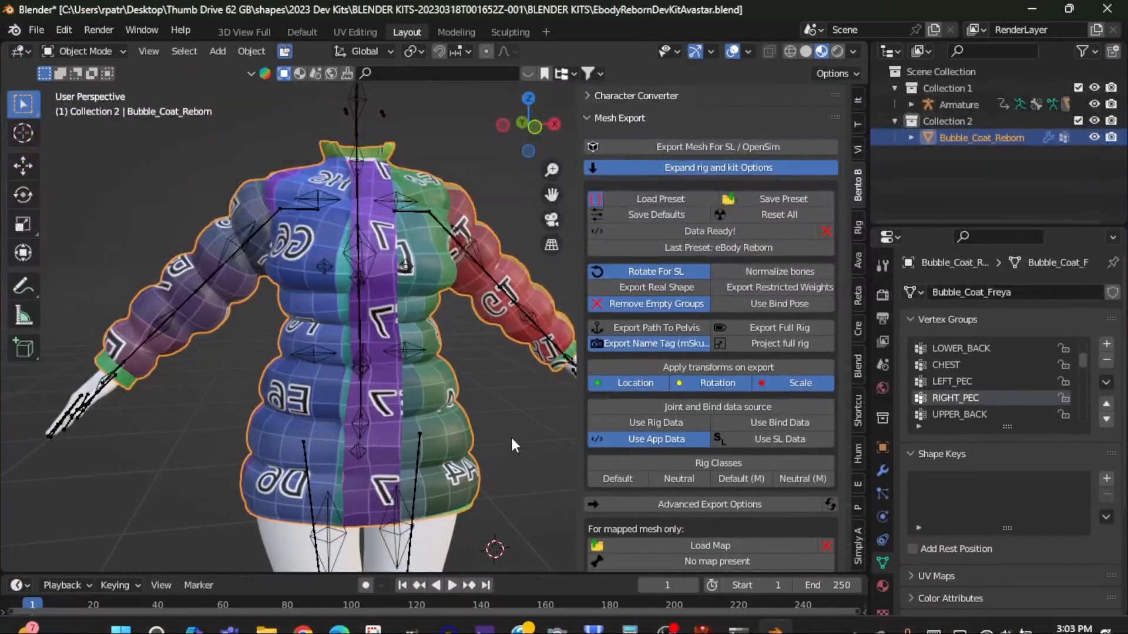
middle_drag(449, 395, 488, 424)
click(107, 51)
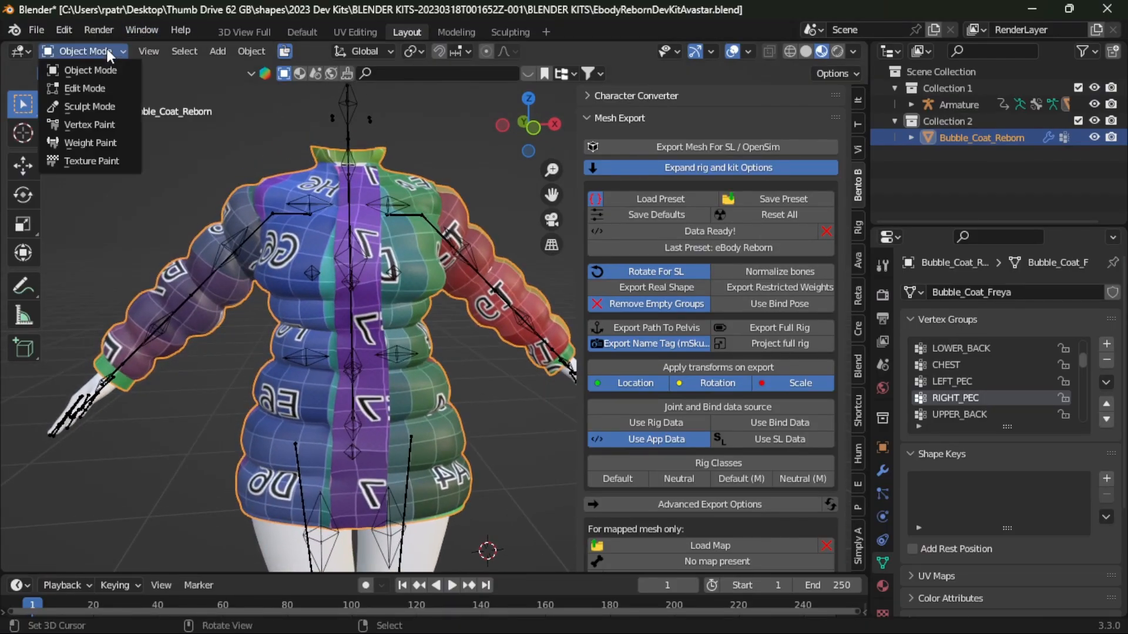
click(94, 143)
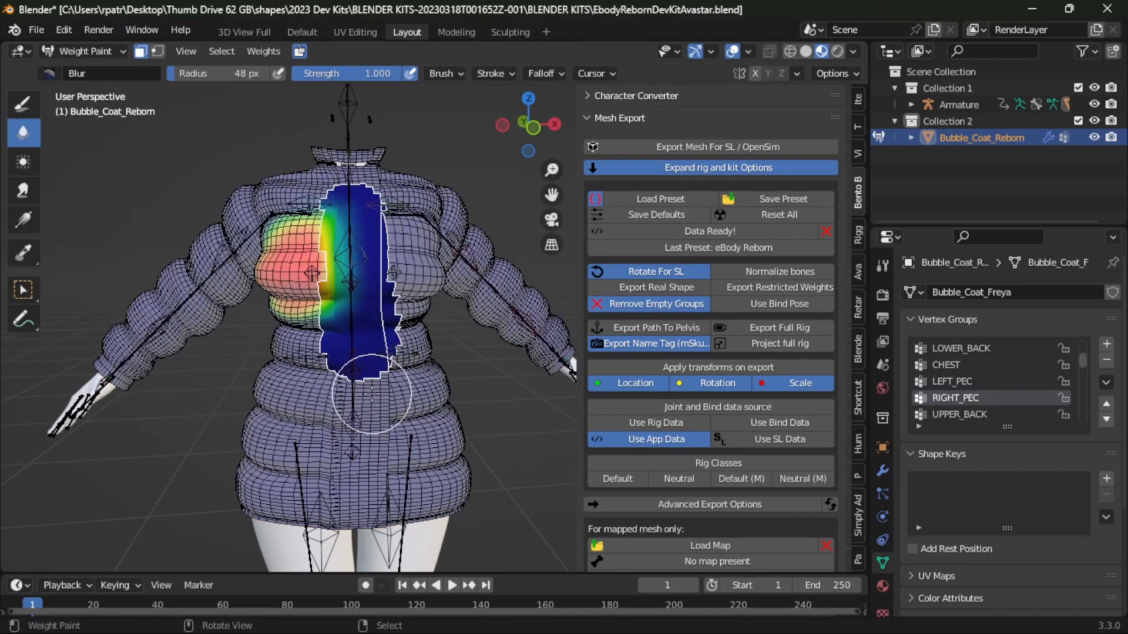
click(264, 51)
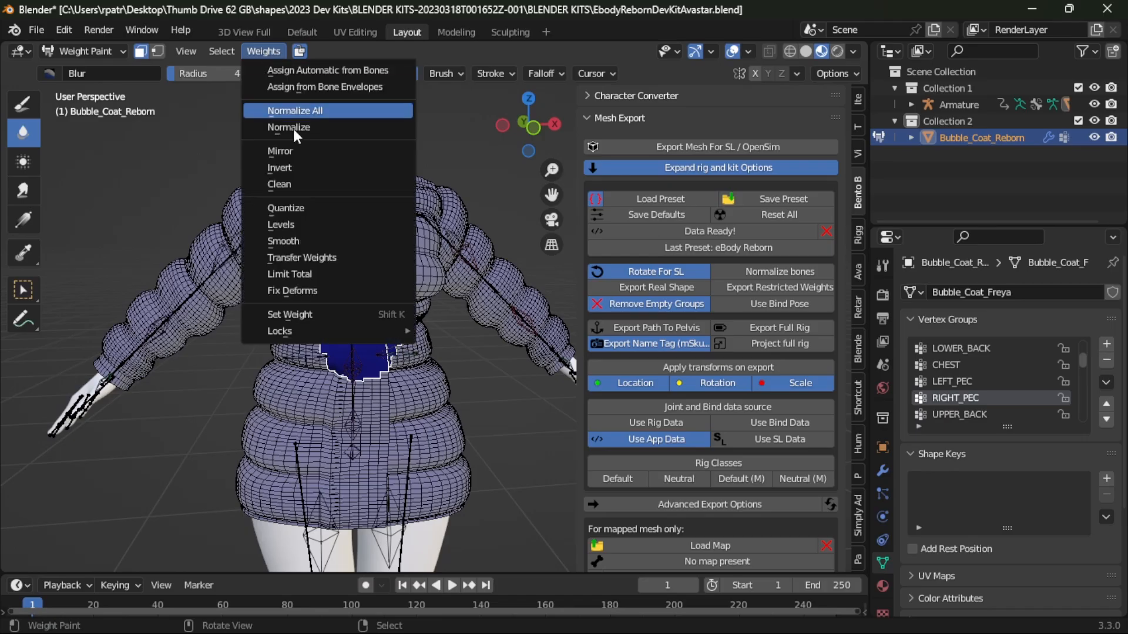
click(305, 239)
drag(201, 534, 353, 533)
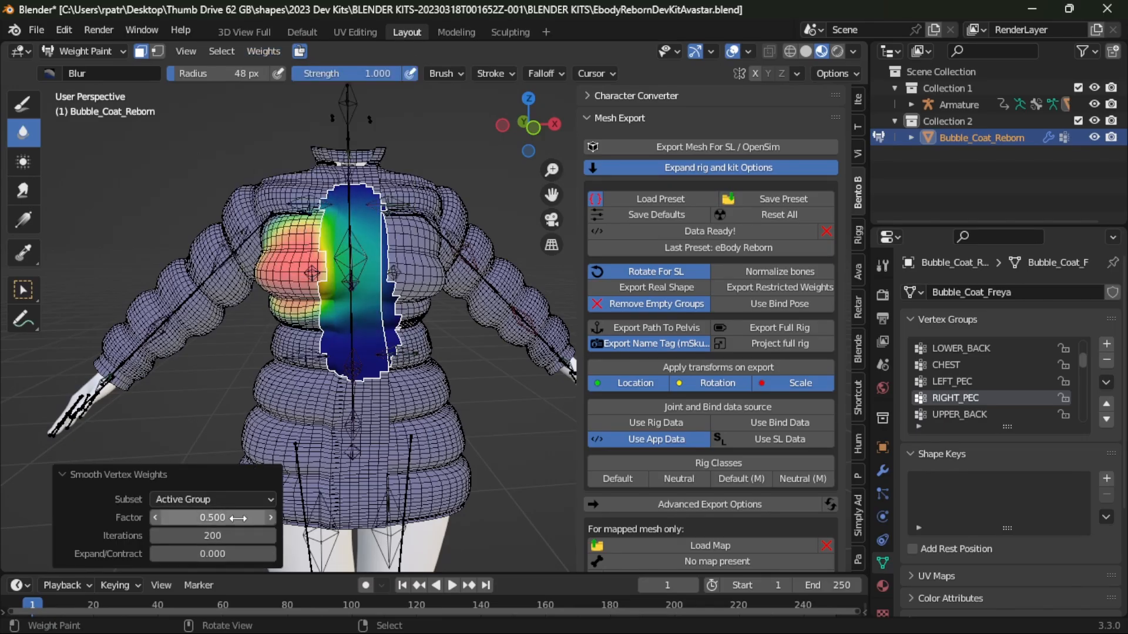
- Smooth the LEFT_PEC weights on the masked front strip with factor 0.5 and 200 iterations
click(944, 381)
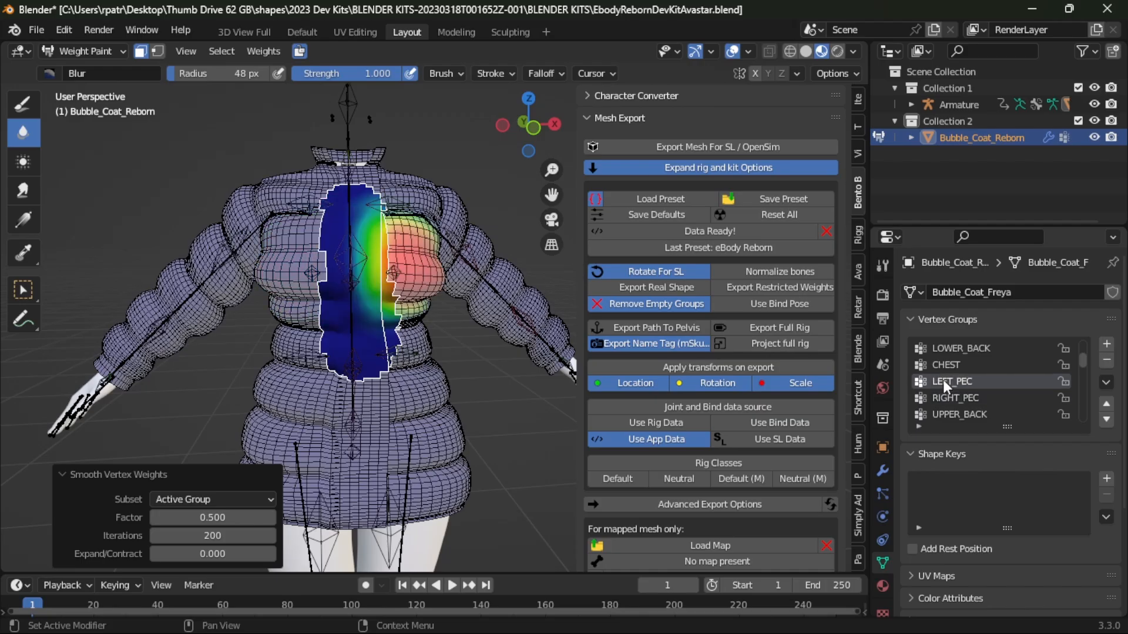
click(264, 51)
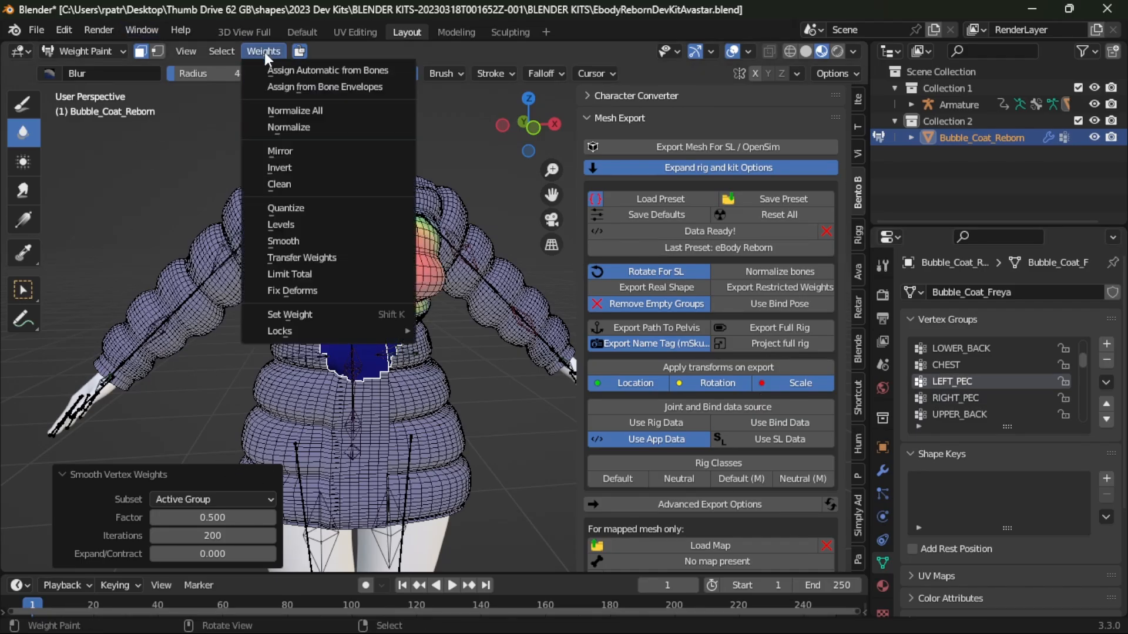
click(287, 244)
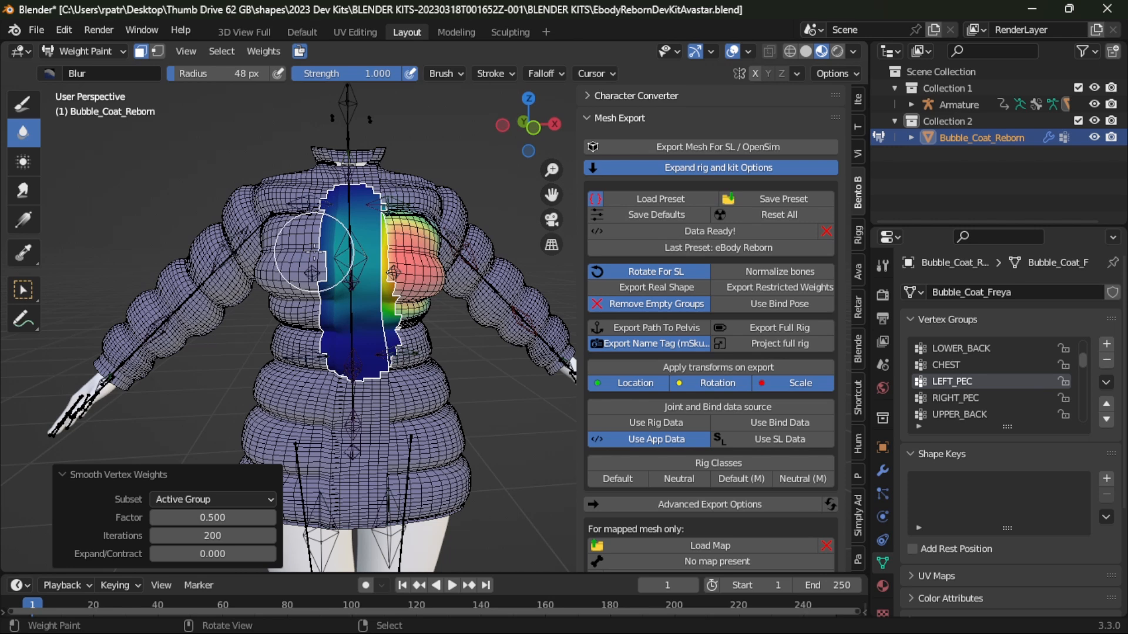
- Extend the paint mask over both sides of the coat's chest with circle select
key(c)
click(318, 242)
mouse_move(294, 250)
mouse_down()
mouse_move(314, 276)
mouse_move(418, 259)
mouse_move(411, 226)
mouse_move(405, 240)
mouse_move(295, 205)
mouse_up()
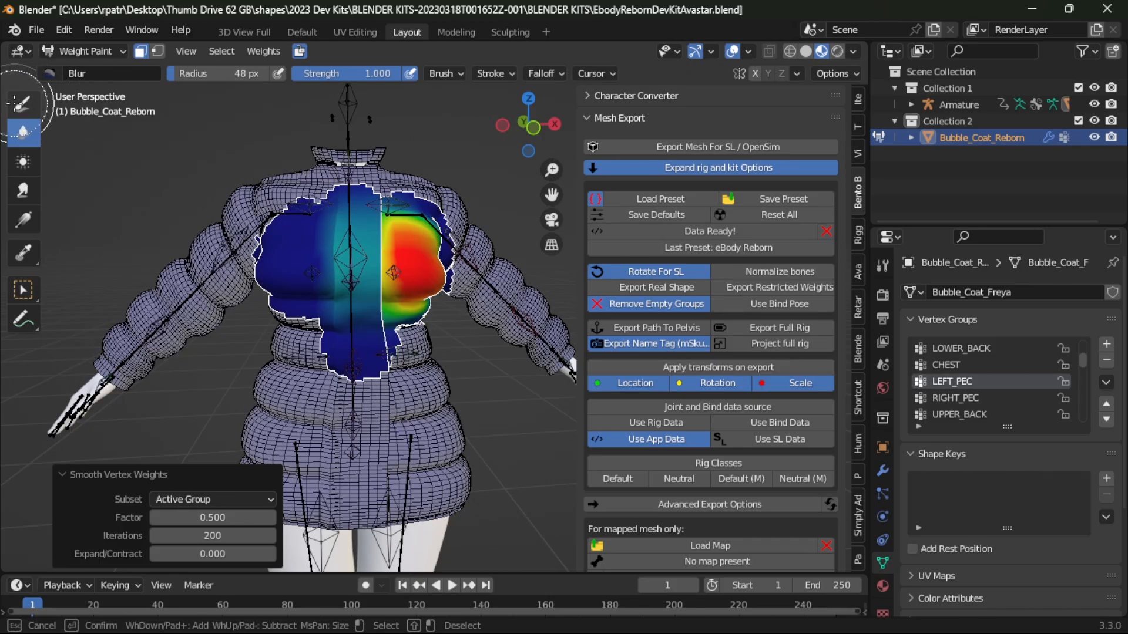
key(Escape)
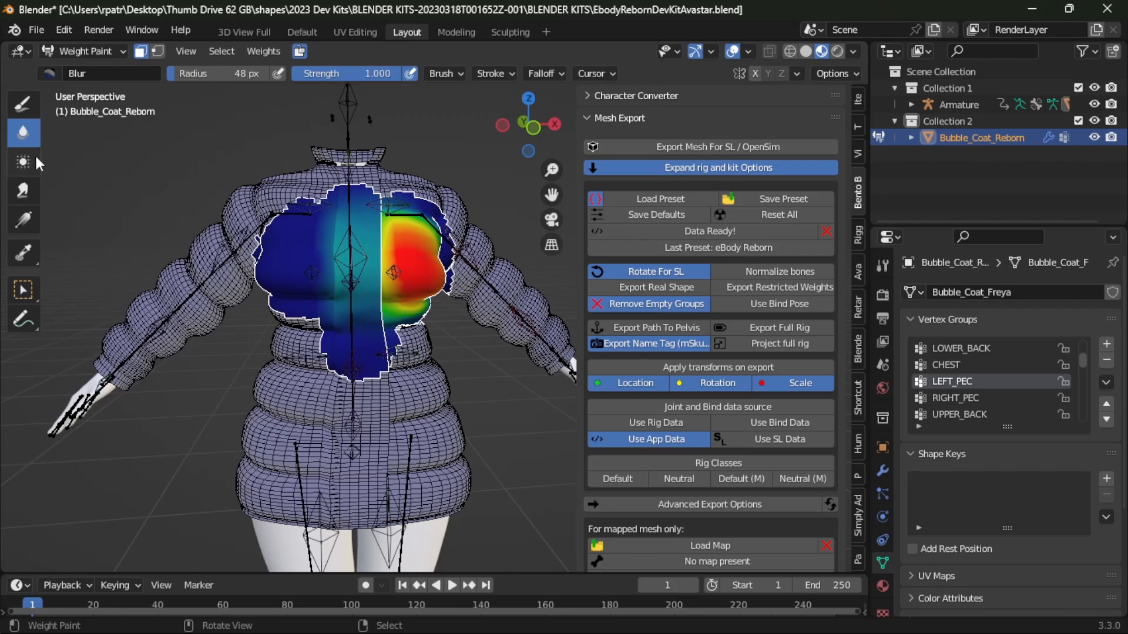
- Sample a brush weight of 0.485 from the green area under the coat's left chest
click(23, 104)
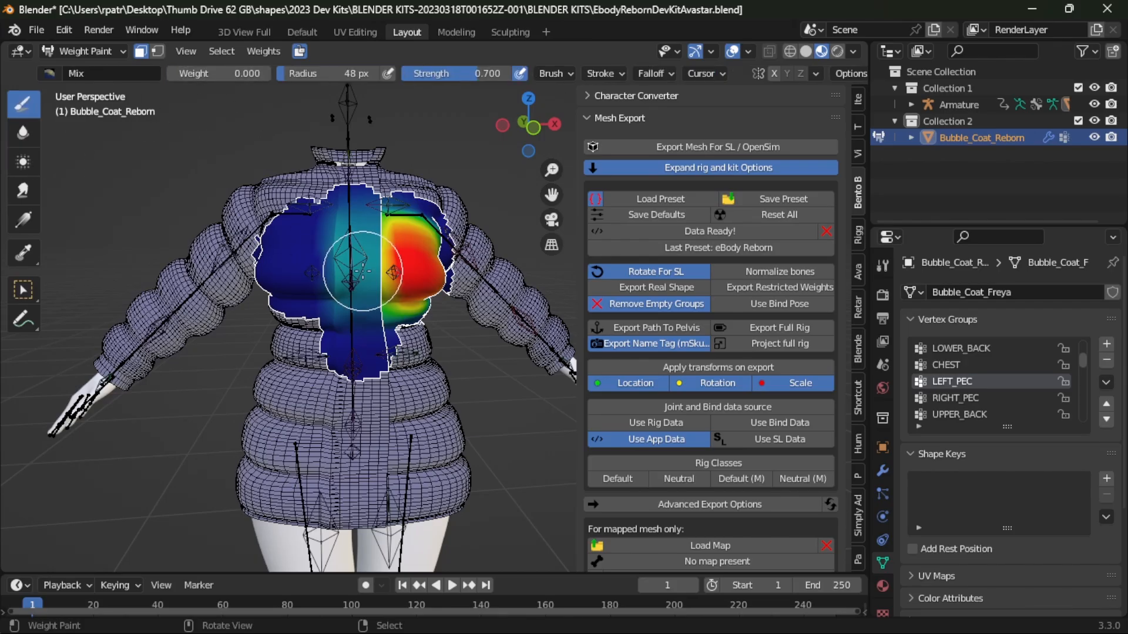
scroll(362, 271, up, 2)
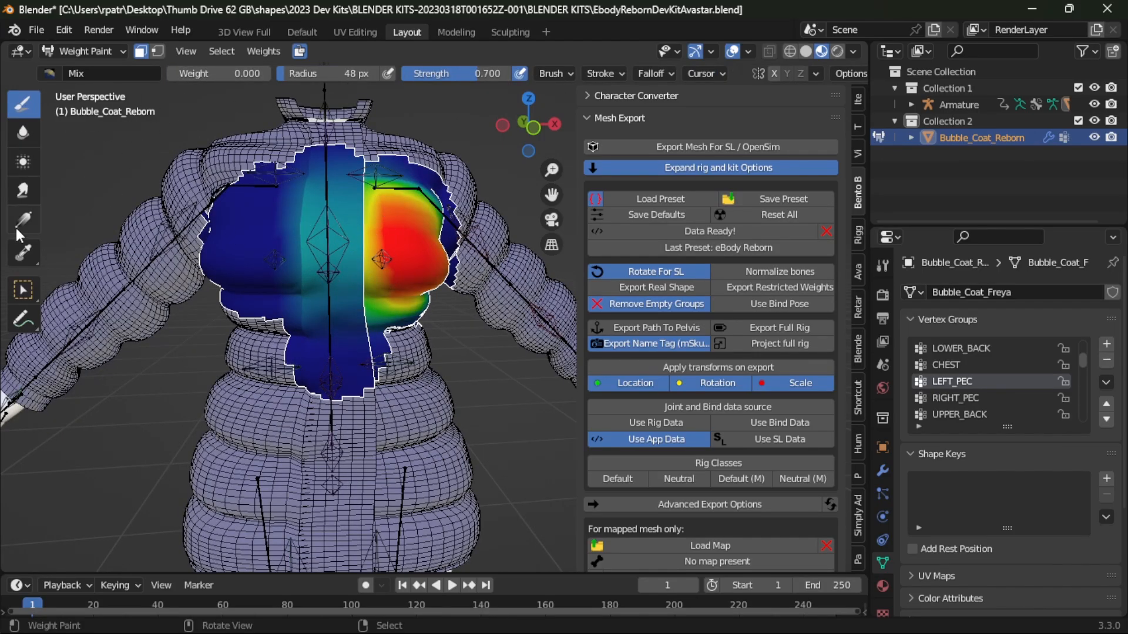
click(23, 259)
scroll(376, 245, up, 5)
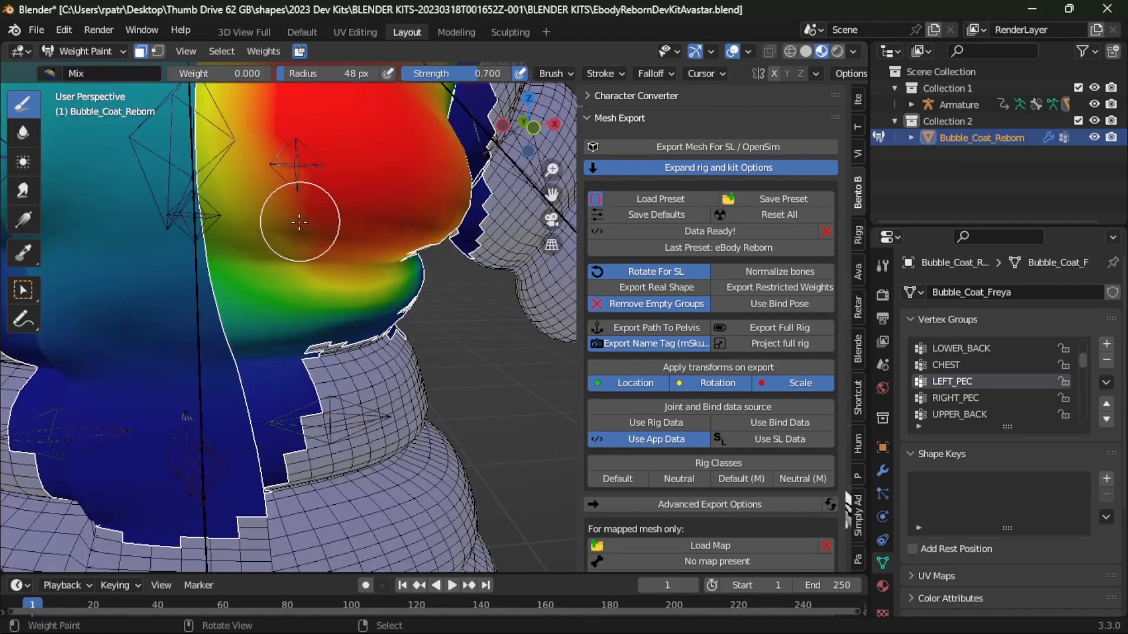
click(242, 289)
key(ctrl+z)
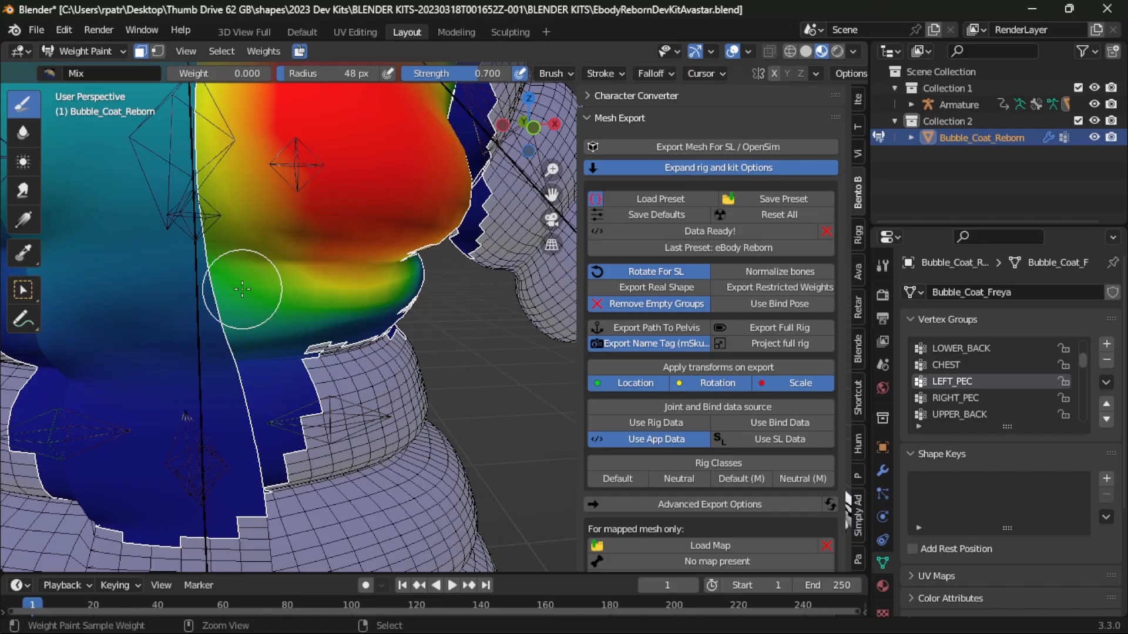
click(34, 254)
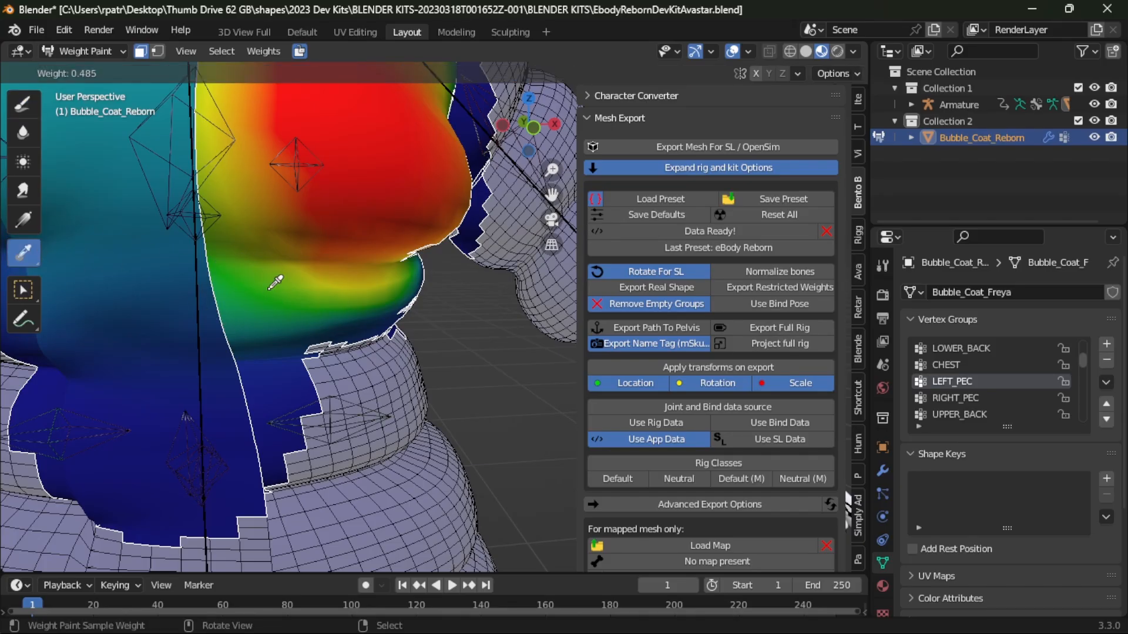
- Paint the left chest of the LEFT_PEC group with weight 0.485 and prepare the Blur brush for softening it
scroll(276, 283, down, 5)
click(25, 103)
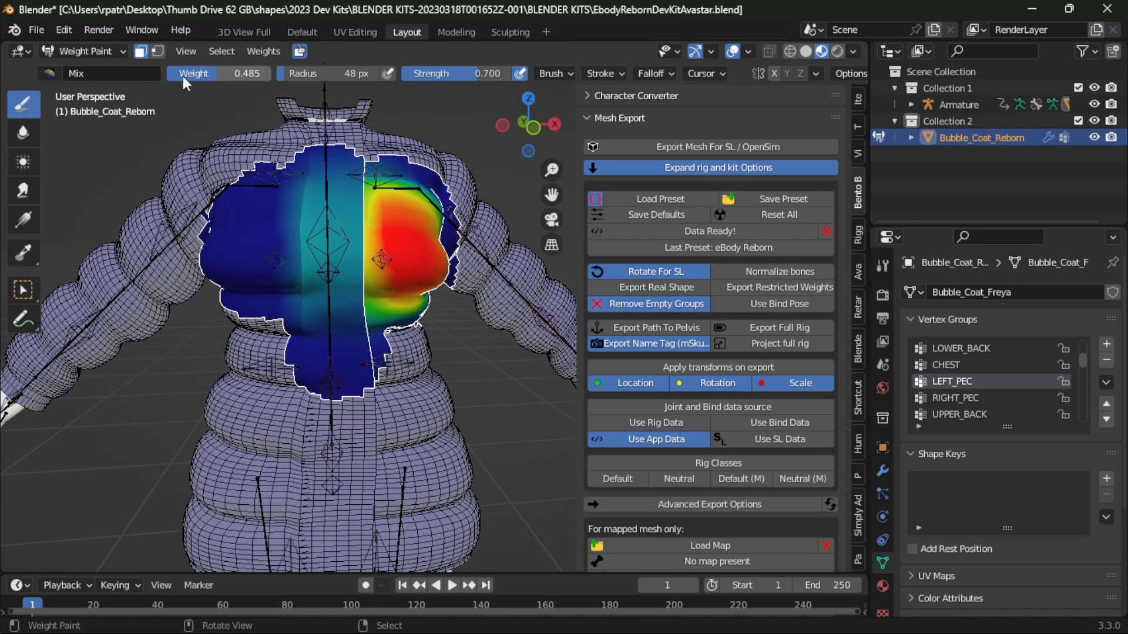
mouse_move(406, 253)
mouse_down()
mouse_move(418, 281)
mouse_move(433, 247)
mouse_move(404, 218)
mouse_move(402, 251)
mouse_move(396, 226)
mouse_up()
click(17, 134)
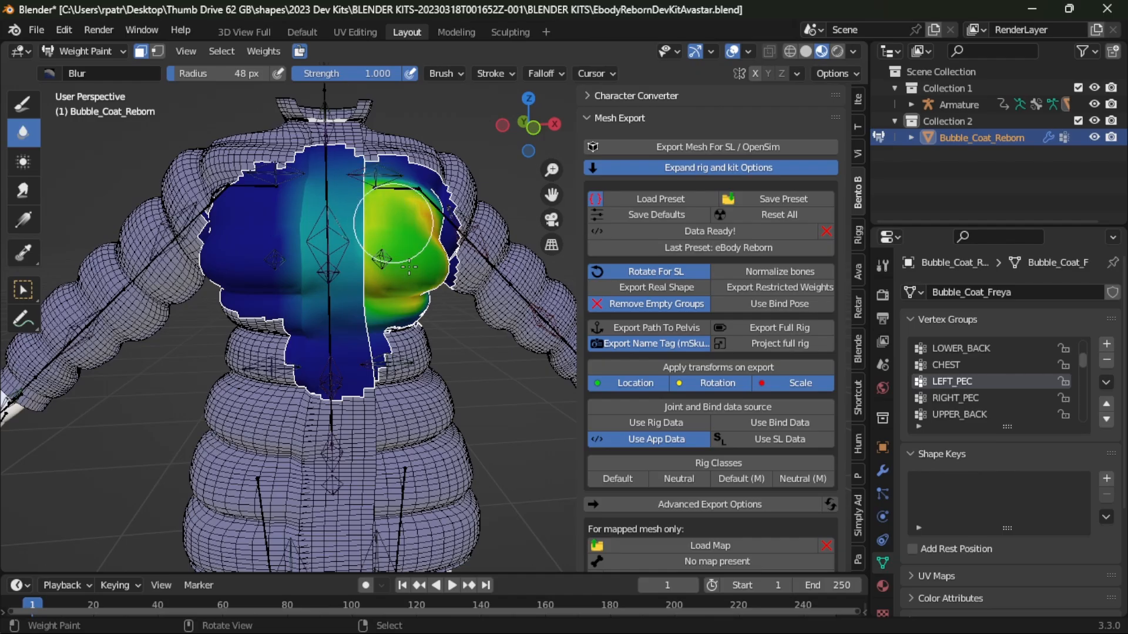
mouse_move(403, 311)
middle_down()
mouse_move(410, 331)
mouse_move(370, 331)
middle_up()
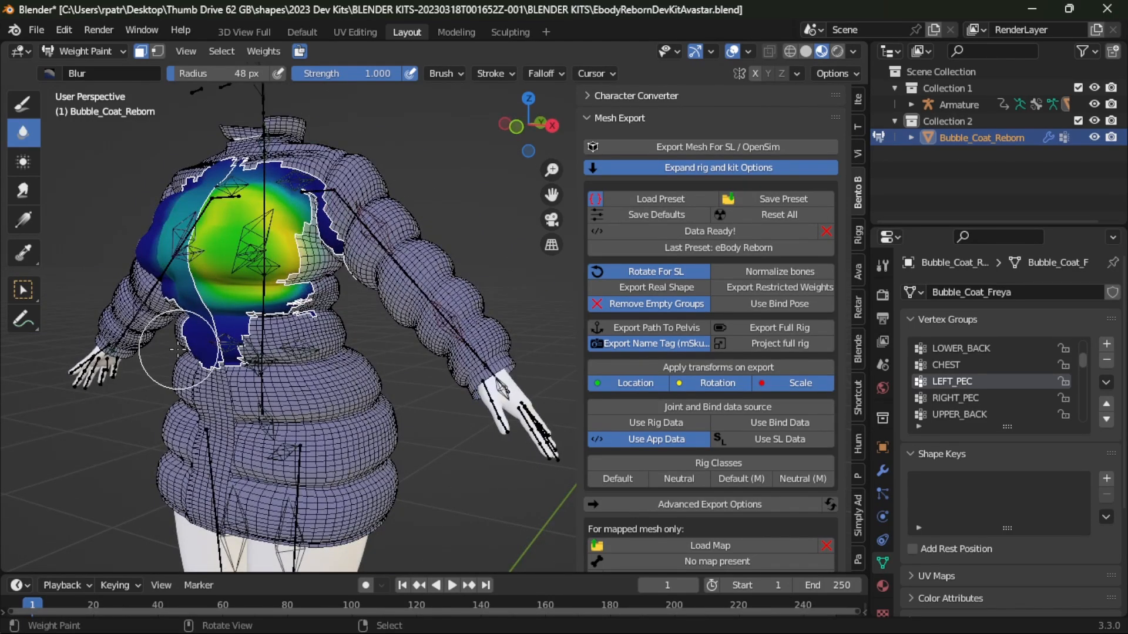
middle_drag(176, 349, 282, 346)
- Paint the right chest of the RIGHT_PEC group with weight 0.485 and blur the painted area
click(945, 398)
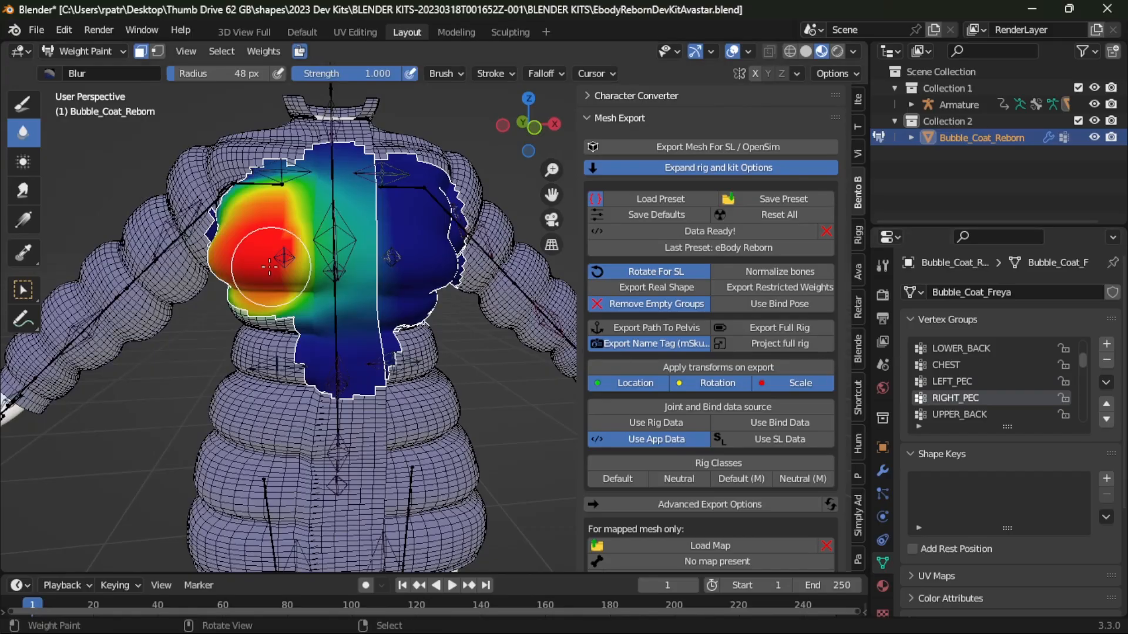
click(22, 104)
mouse_move(267, 259)
mouse_down()
mouse_move(249, 290)
mouse_move(288, 209)
mouse_move(222, 235)
mouse_move(265, 249)
mouse_up()
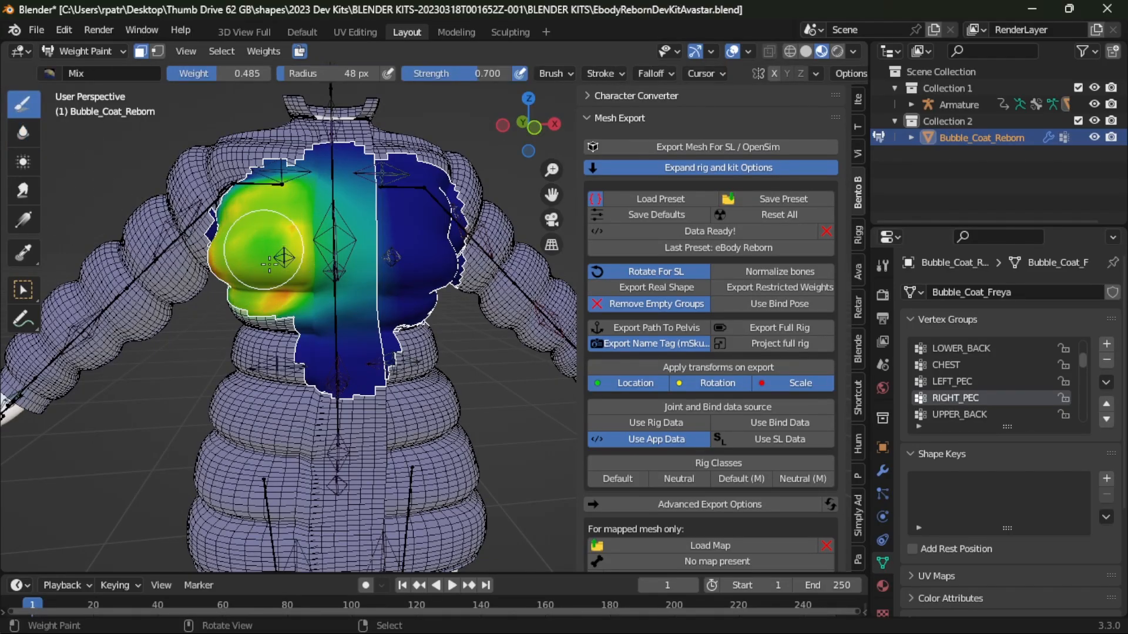
mouse_move(185, 295)
middle_down()
mouse_move(257, 303)
mouse_move(306, 290)
middle_up()
middle_drag(519, 294, 442, 276)
click(22, 133)
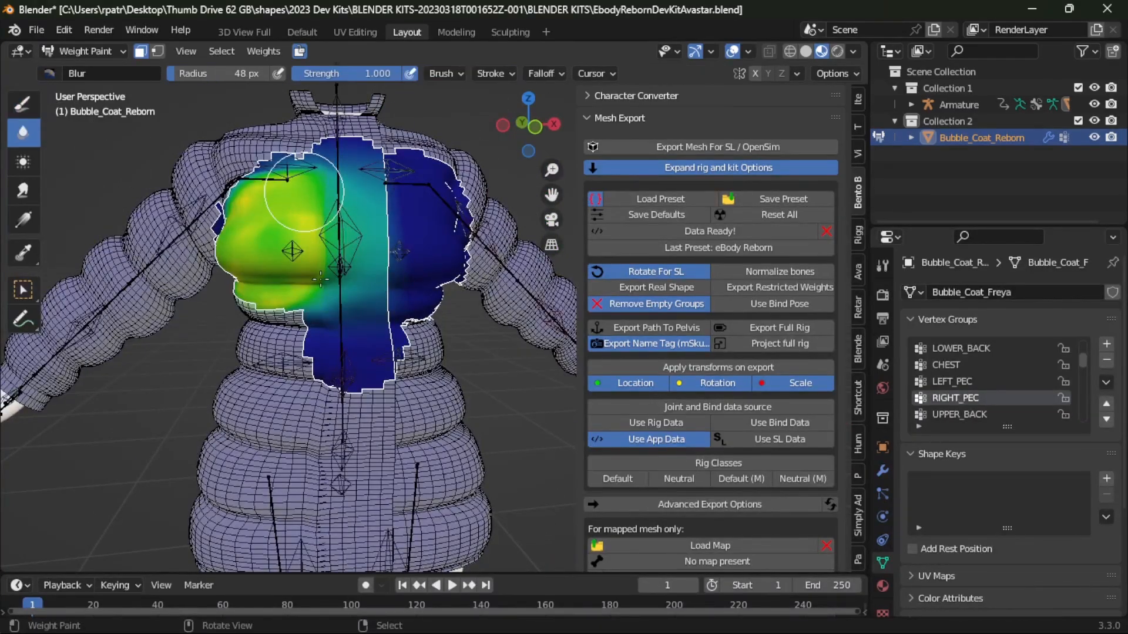
drag(320, 279, 262, 218)
- Compare the weights of the LEFT_PEC, RIGHT_PEC and CHEST groups across the coat's chest
click(950, 381)
click(950, 398)
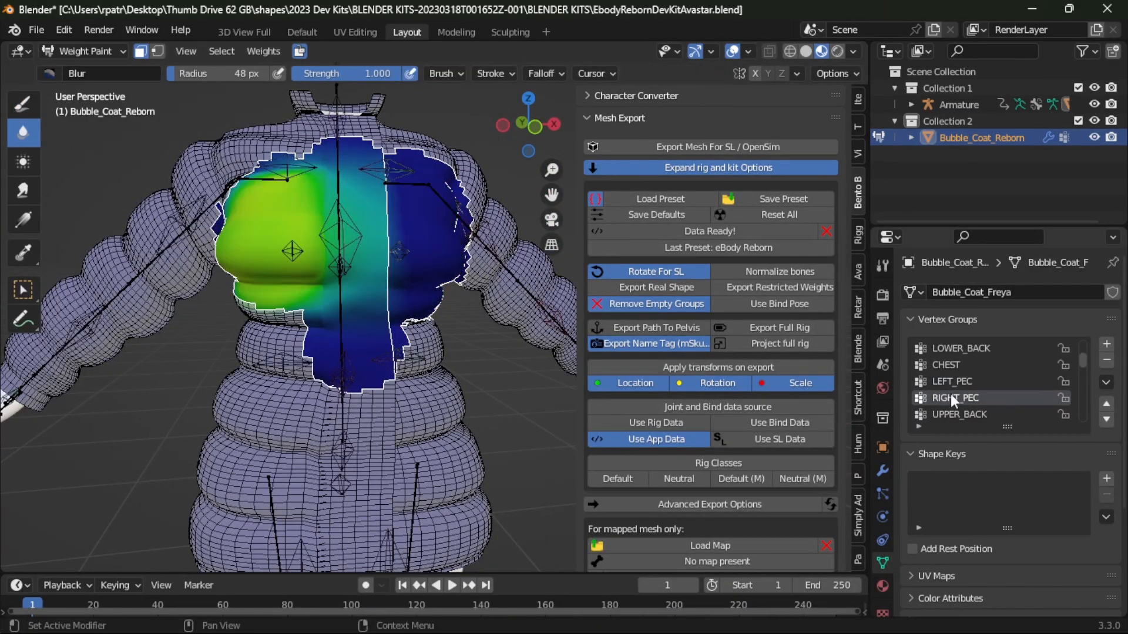
click(947, 381)
click(946, 365)
middle_drag(256, 280, 232, 125)
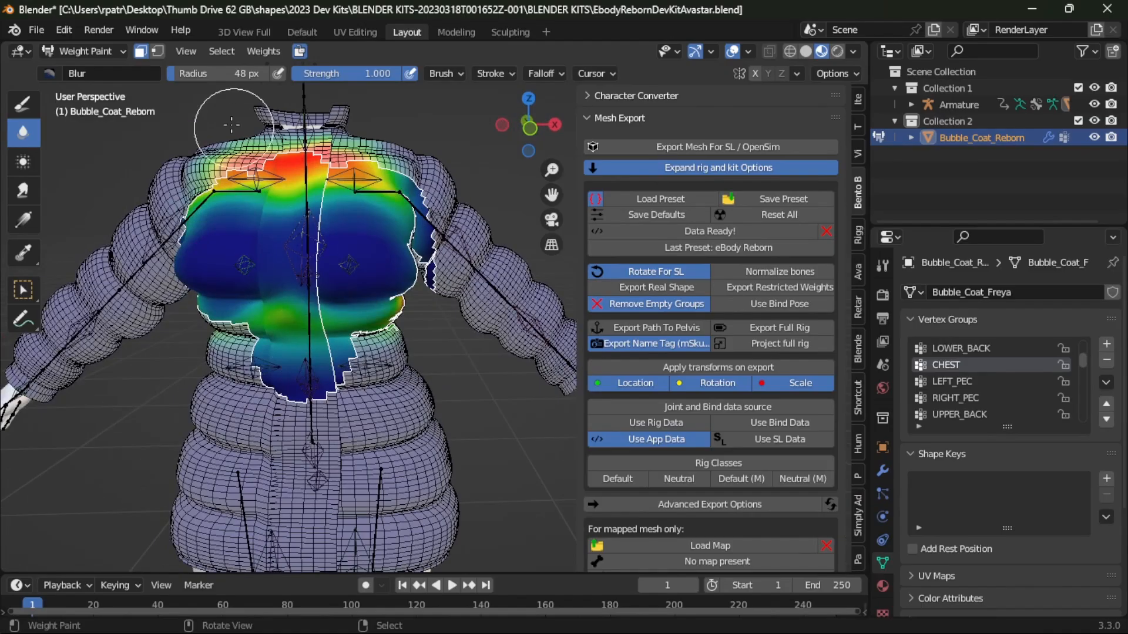
- Return to Object Mode and export the coat mesh for SL / OpenSim to the Winter Gear 2025 folder
click(91, 48)
click(87, 72)
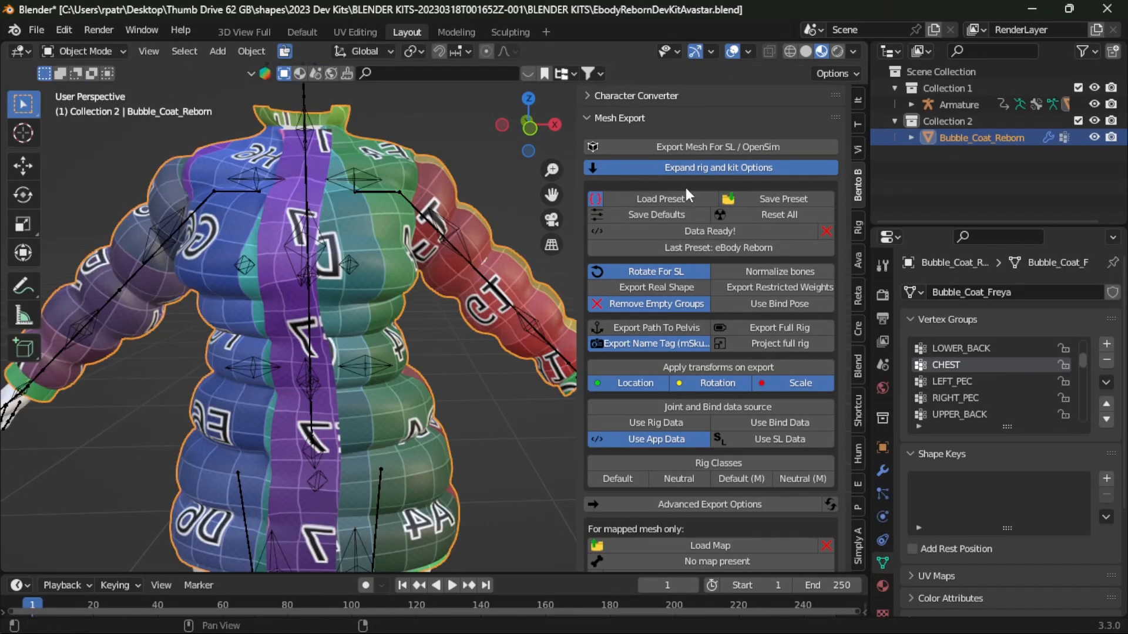
click(671, 148)
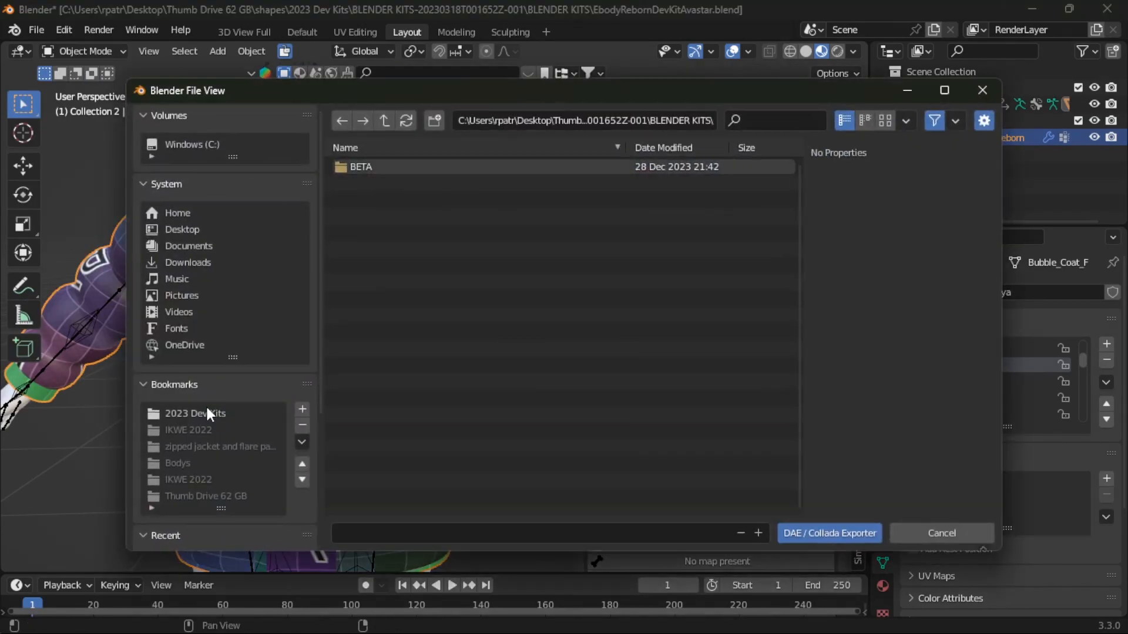
scroll(207, 414, down, 3)
click(194, 494)
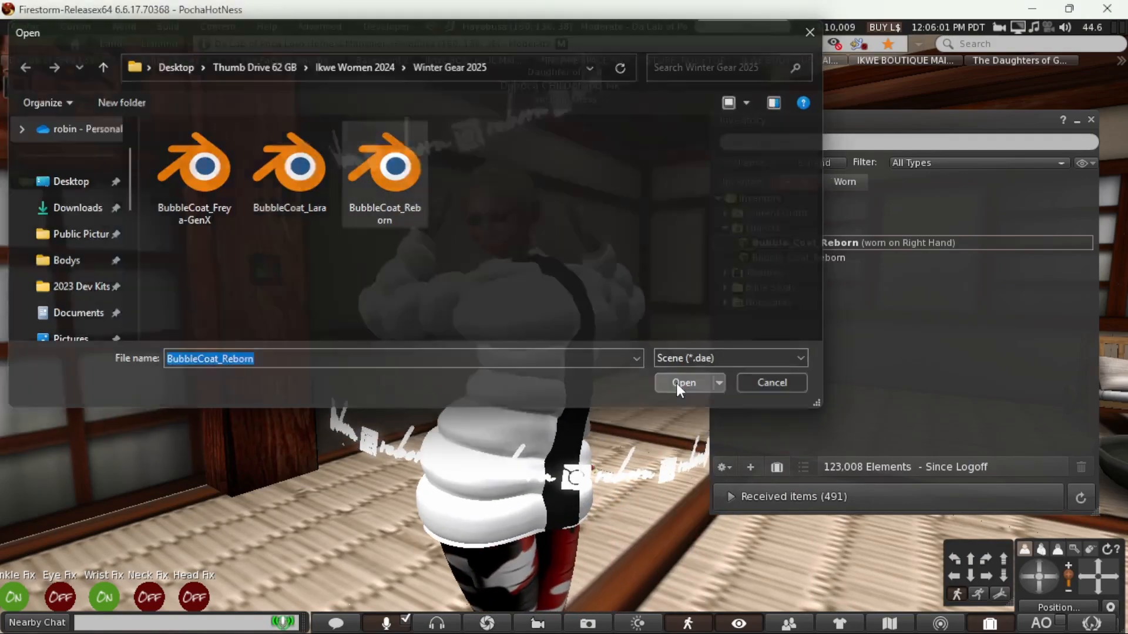
- Switch to Firestorm, upload the BubbleCoat_Reborn model from the Winter Gear 2025 folder and wear the new coat
click(678, 382)
click(77, 387)
right_click(774, 242)
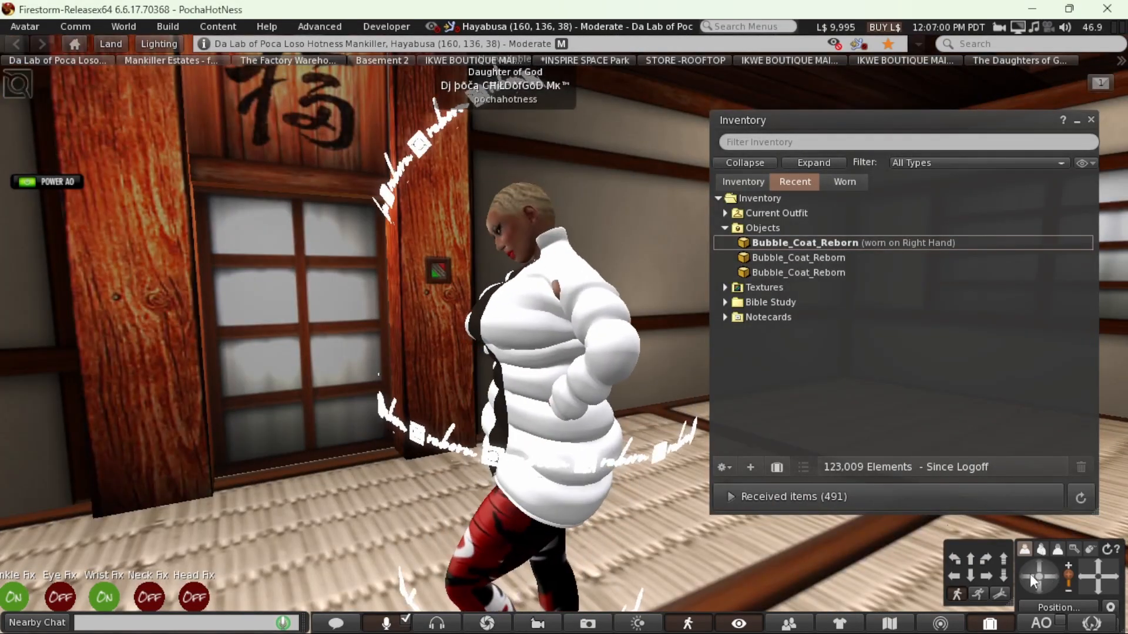
- Examine the newly worn coat's chest and front strip from the front and the sides
click(1030, 574)
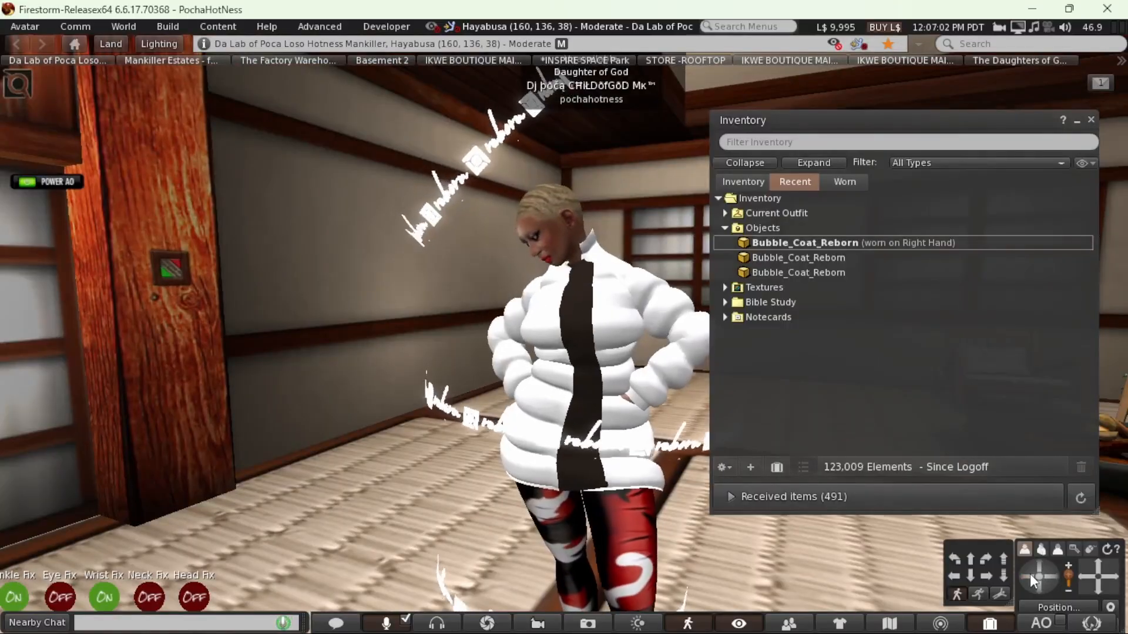
drag(1030, 574, 1030, 574)
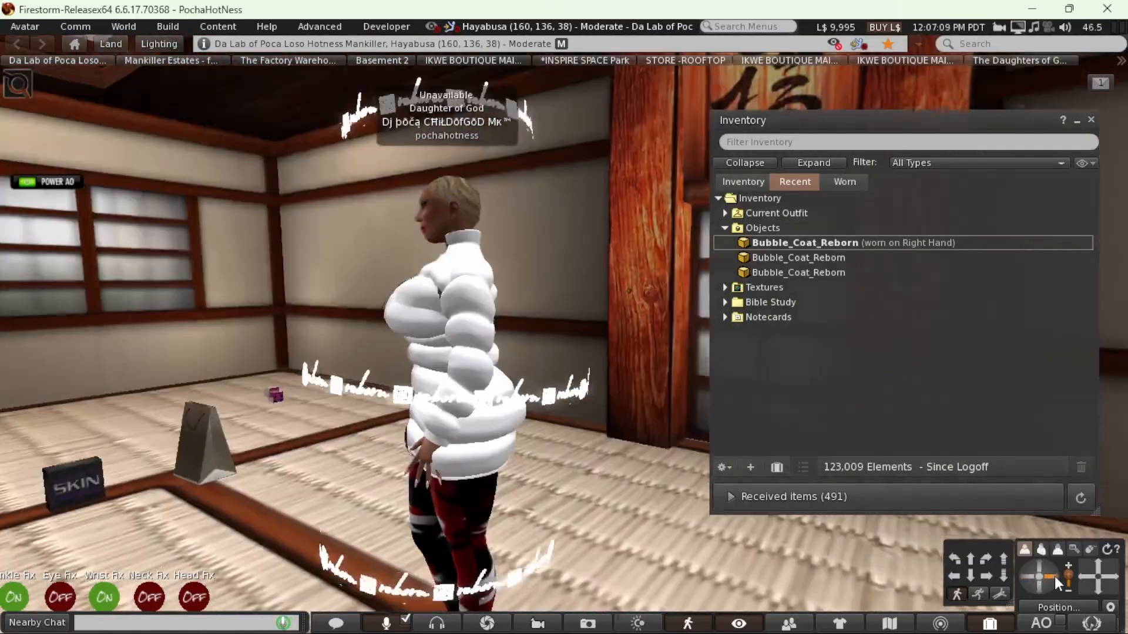
- Recheck the worn coat's front, switch to Blender, and put the coat in Weight Paint mode with face masking off
drag(1030, 573, 1030, 575)
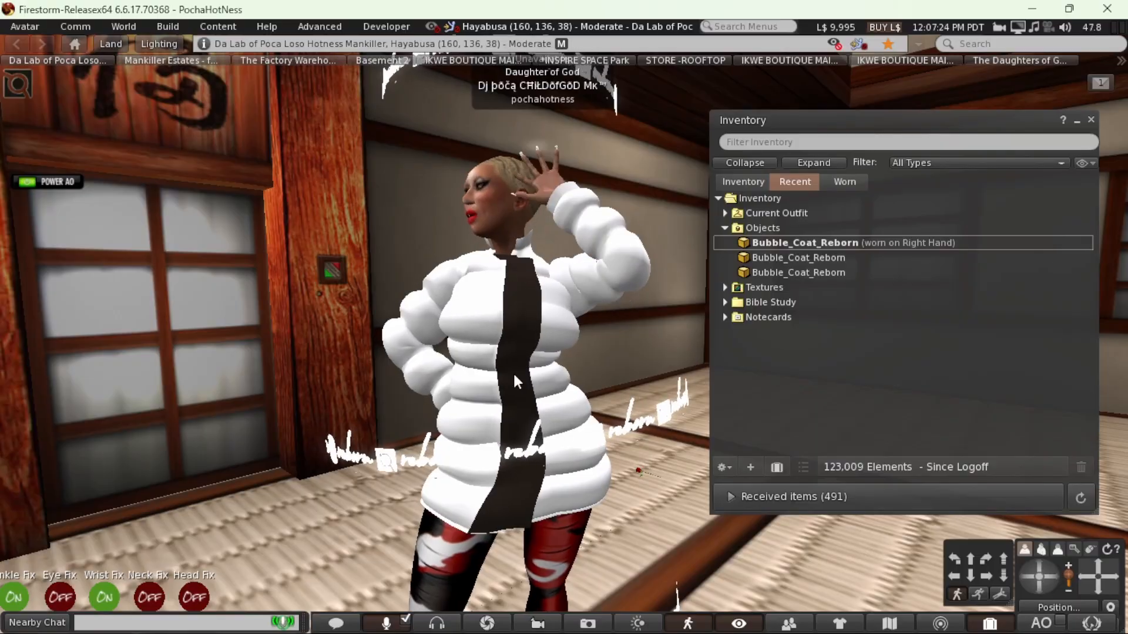
click(775, 614)
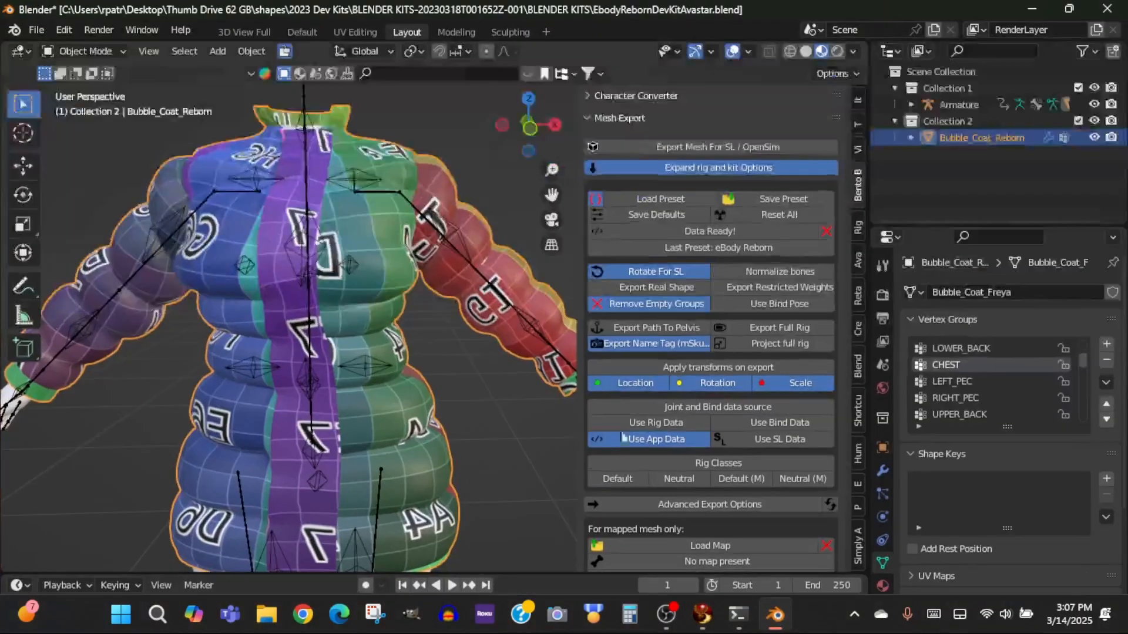
click(106, 49)
click(97, 136)
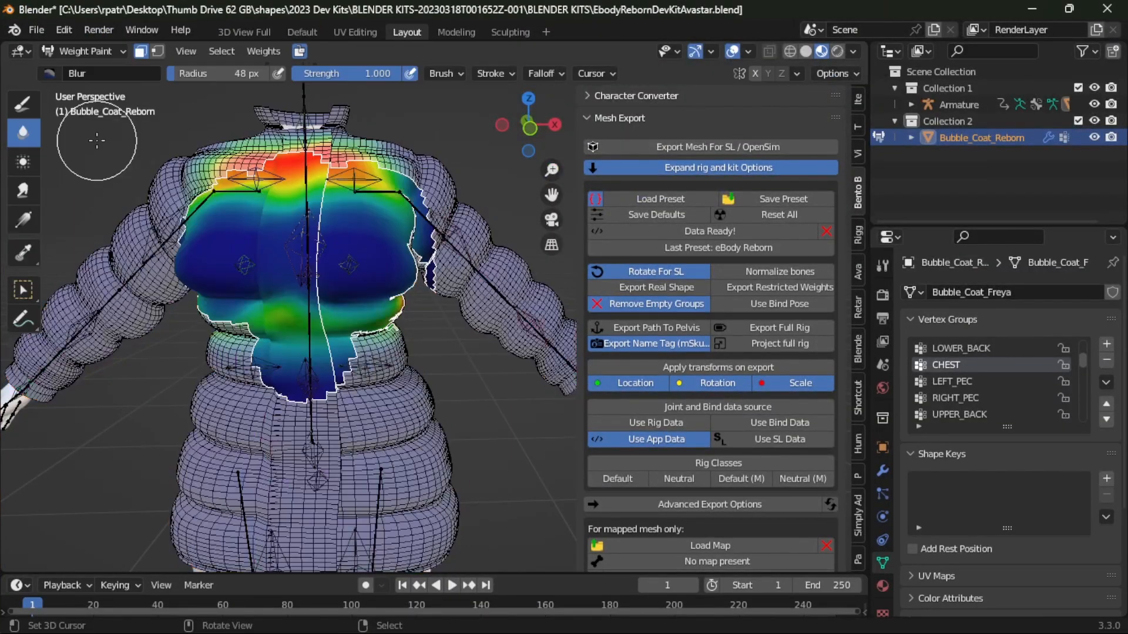
click(140, 52)
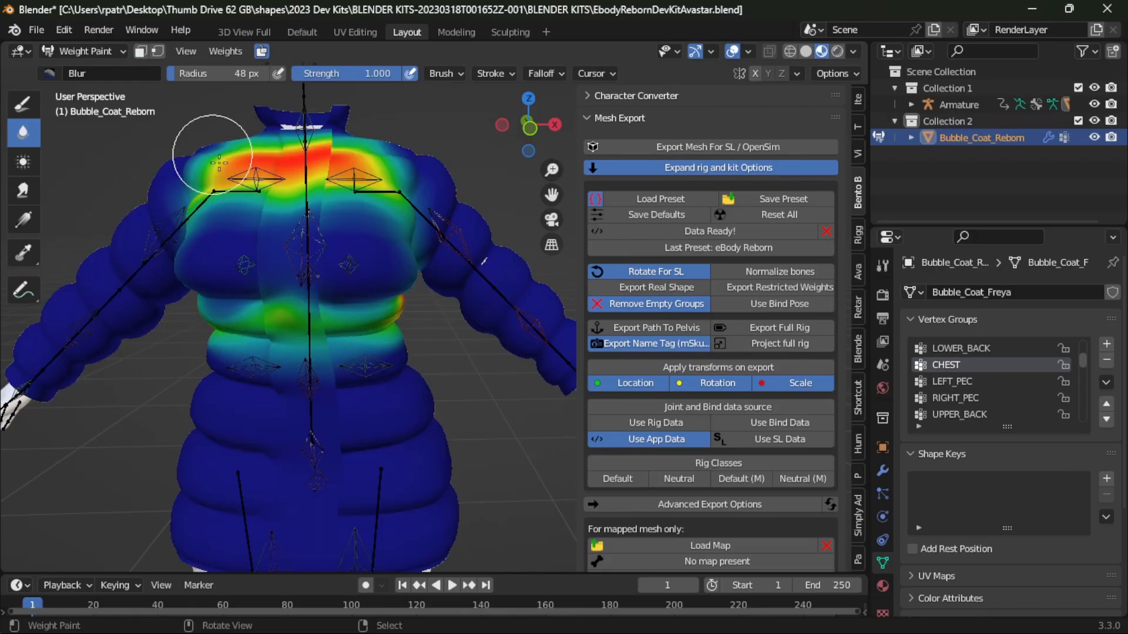
- Compare the mNeck and NECK weights around the coat's collar, leaving mNeck active, and choose the Draw brush
middle_drag(237, 239, 246, 260)
scroll(961, 358, up, 1)
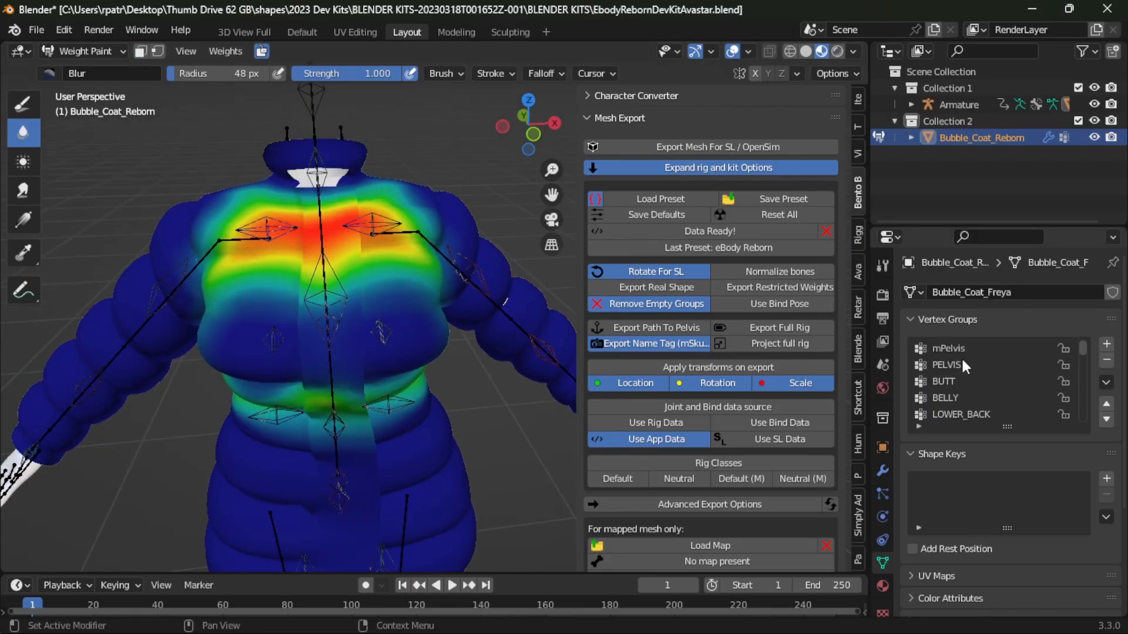
click(948, 349)
scroll(949, 397, down, 3)
click(947, 399)
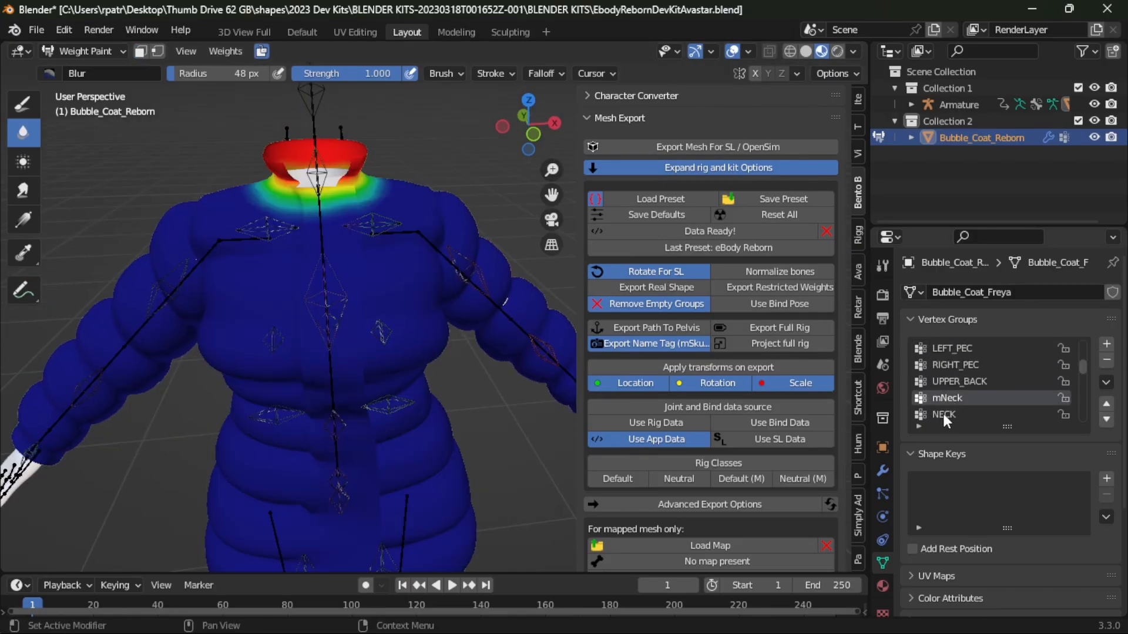
click(944, 415)
middle_drag(380, 311, 382, 335)
click(952, 383)
click(951, 398)
scroll(352, 253, up, 6)
mouse_move(353, 253)
middle_down()
mouse_move(359, 288)
mouse_move(353, 276)
middle_up()
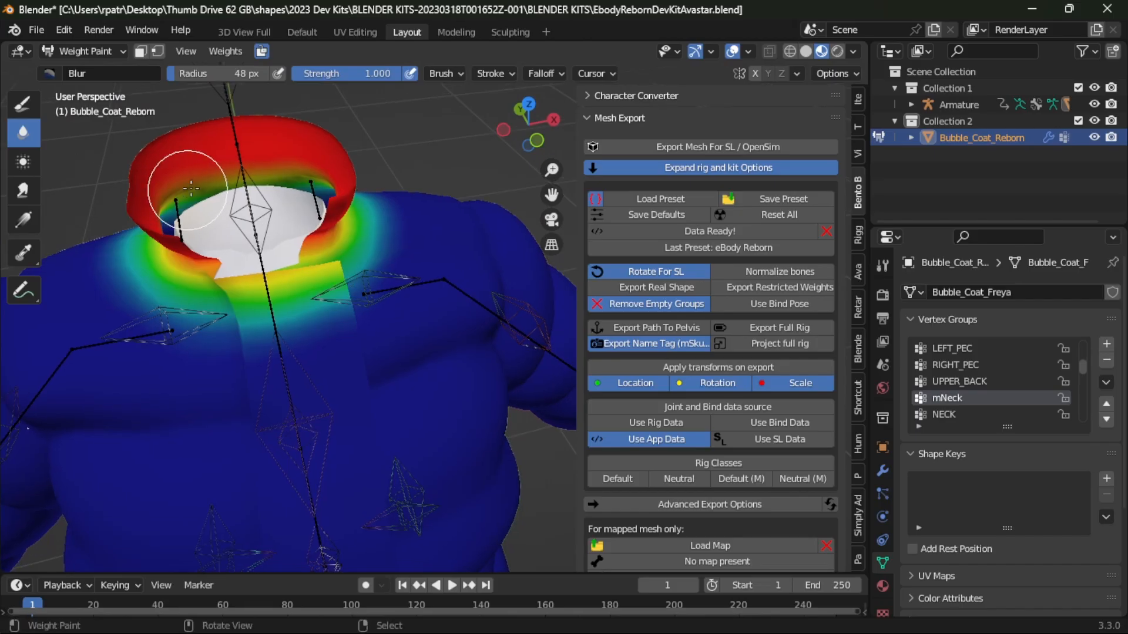
click(20, 108)
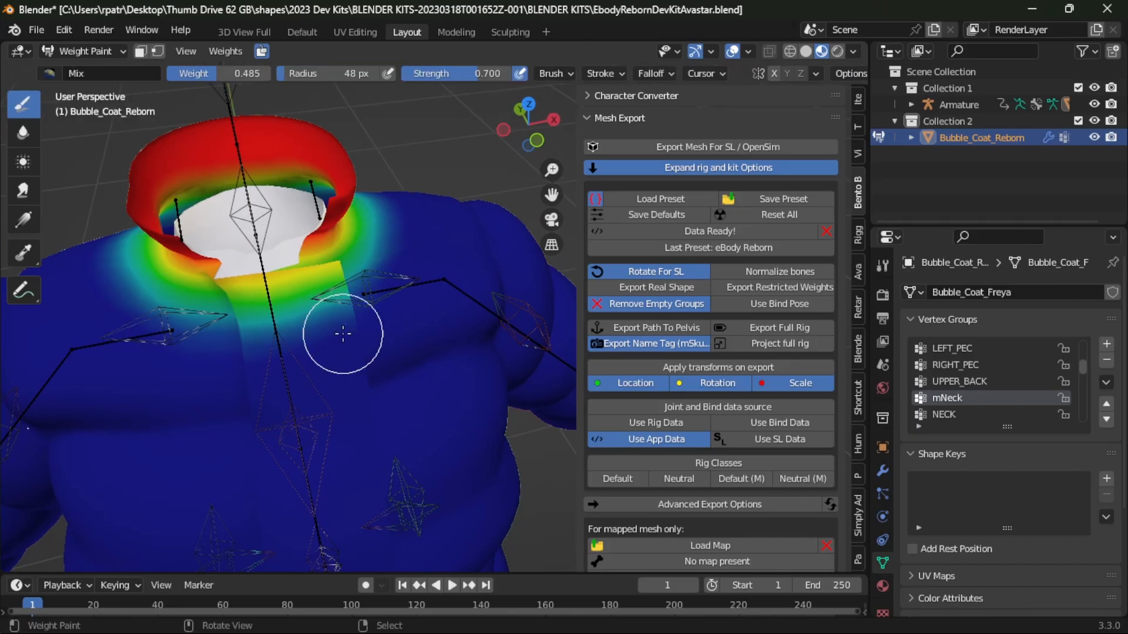
scroll(339, 317, down, 4)
middle_drag(339, 373, 324, 330)
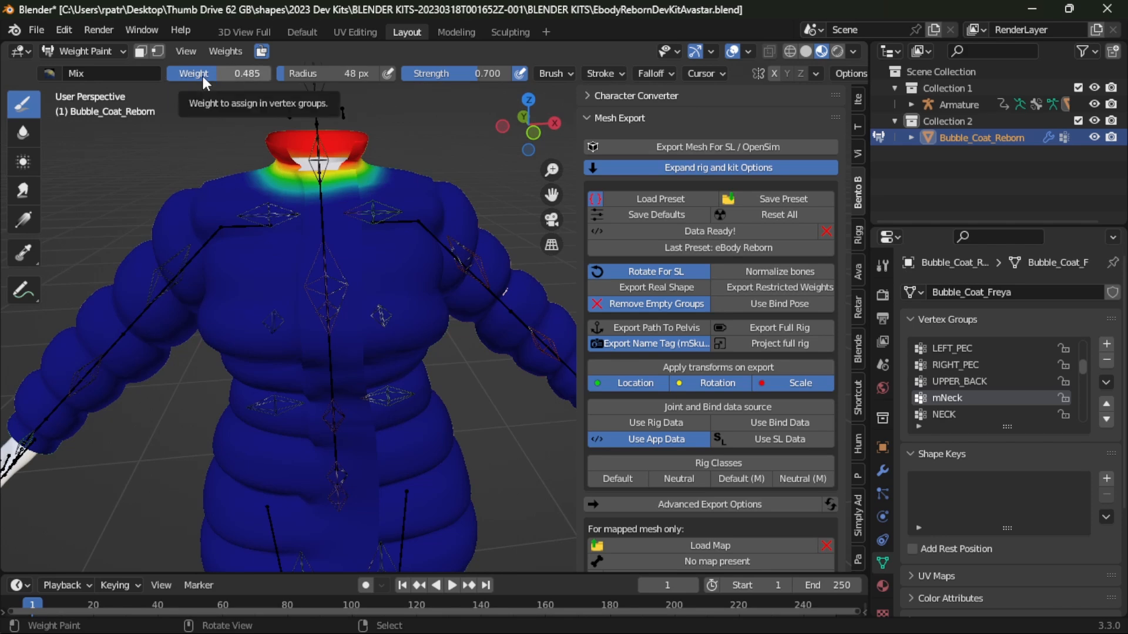
- Open the coat in Edit Mode in the UV Editing workspace and deselect everything
click(359, 32)
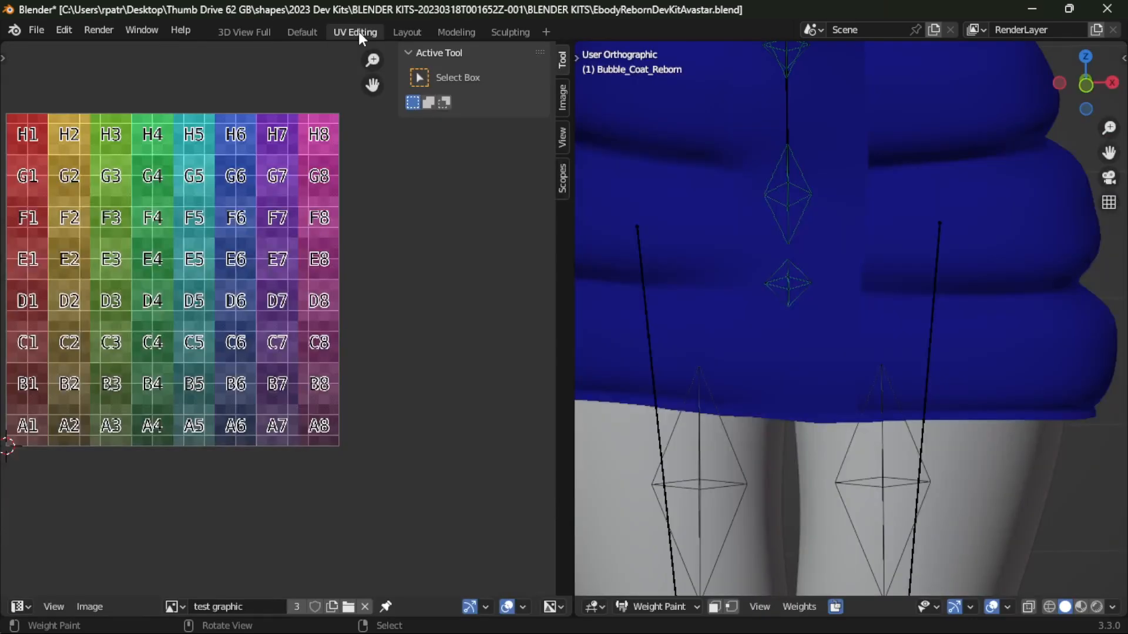
key(Tab)
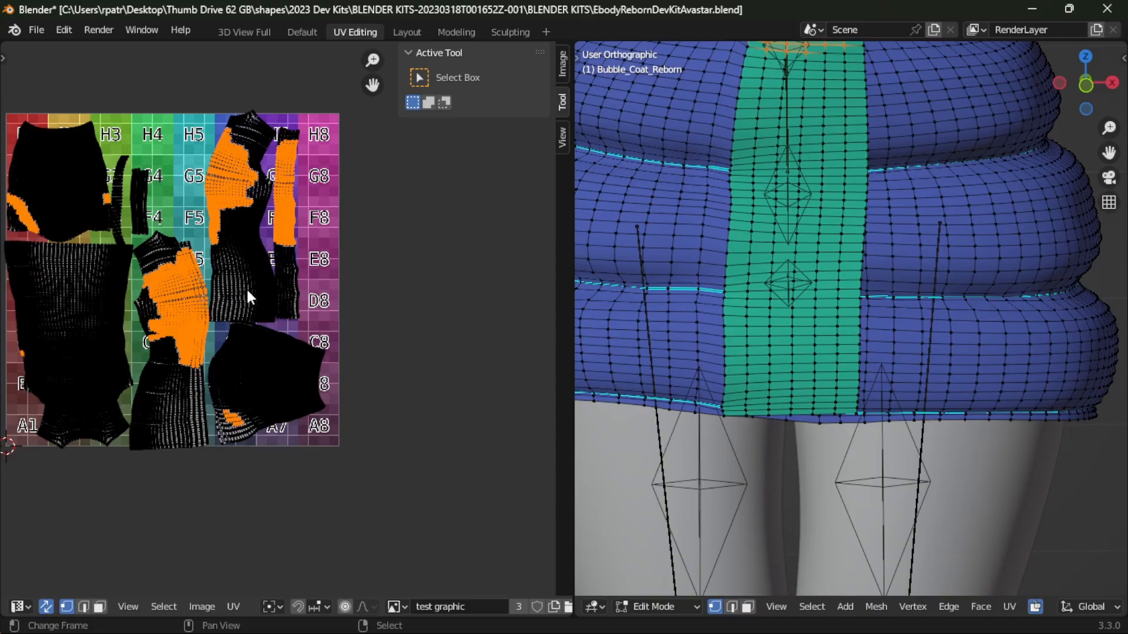
key(alt+a)
- Examine the UV layout where the narrow curved collar strip overlaps the corner of the large island near E3
middle_drag(170, 219, 301, 269)
scroll(334, 262, up, 5)
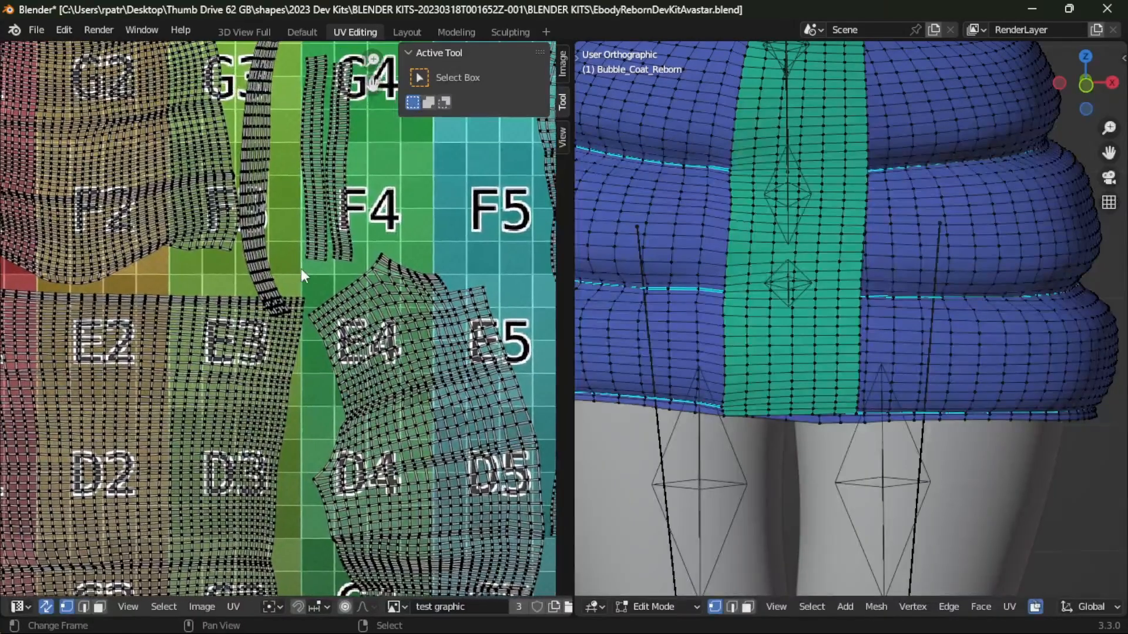
scroll(300, 269, up, 8)
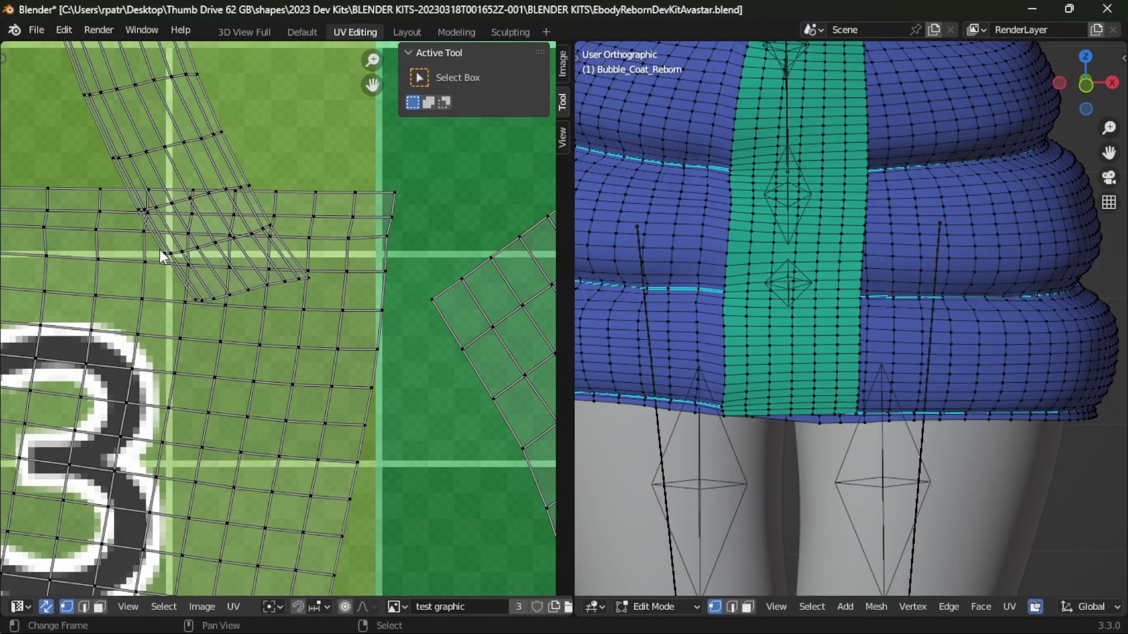
scroll(162, 253, down, 8)
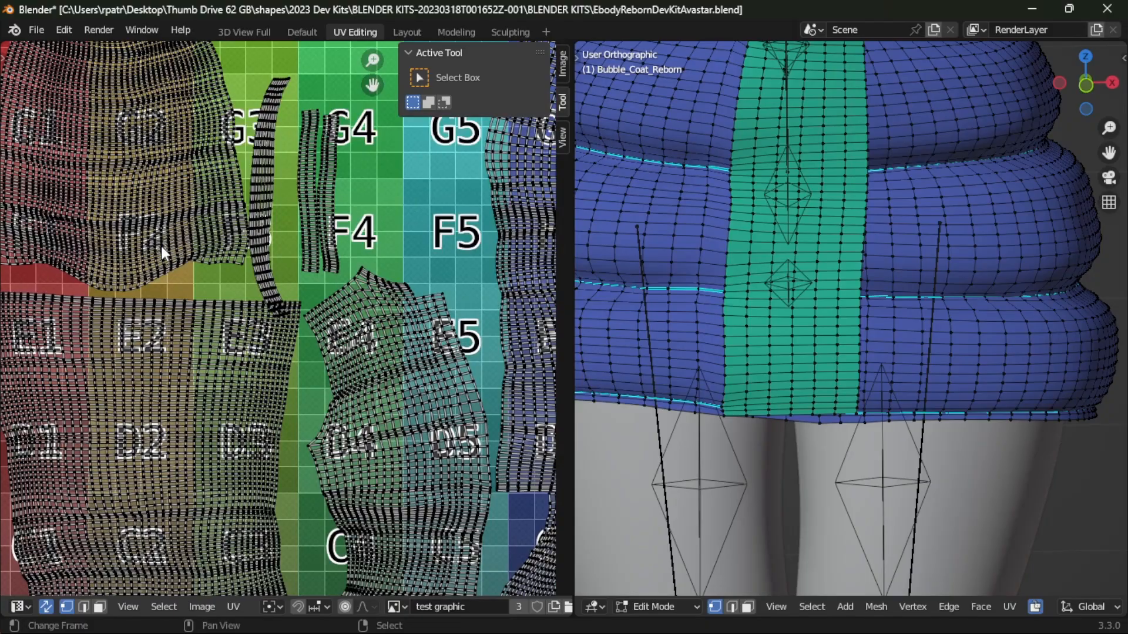
scroll(161, 246, down, 3)
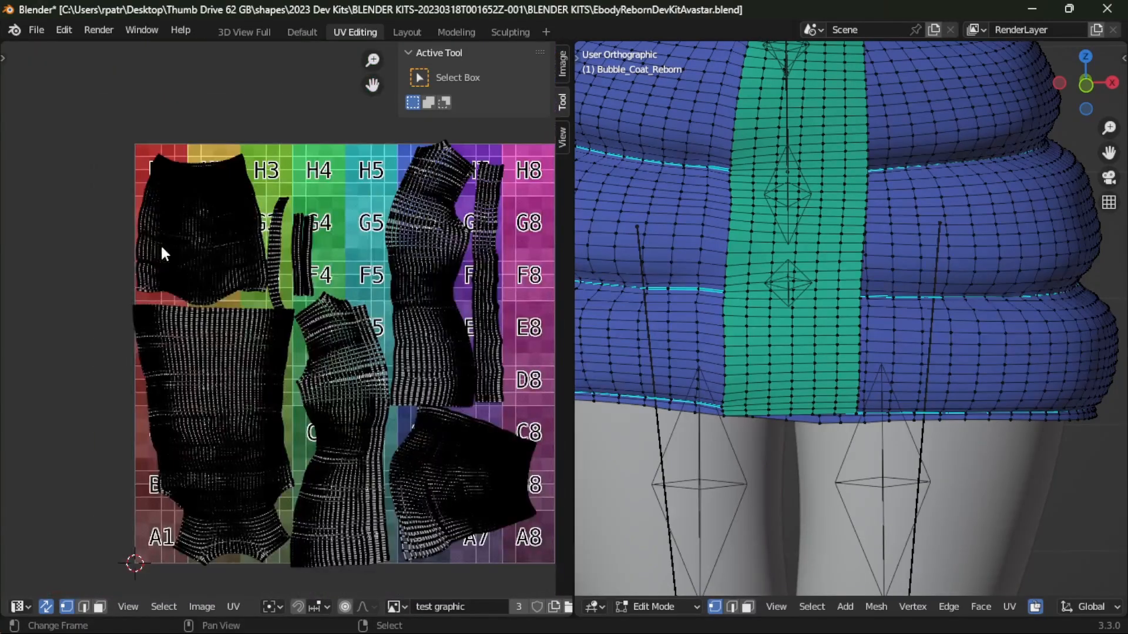
scroll(162, 247, up, 8)
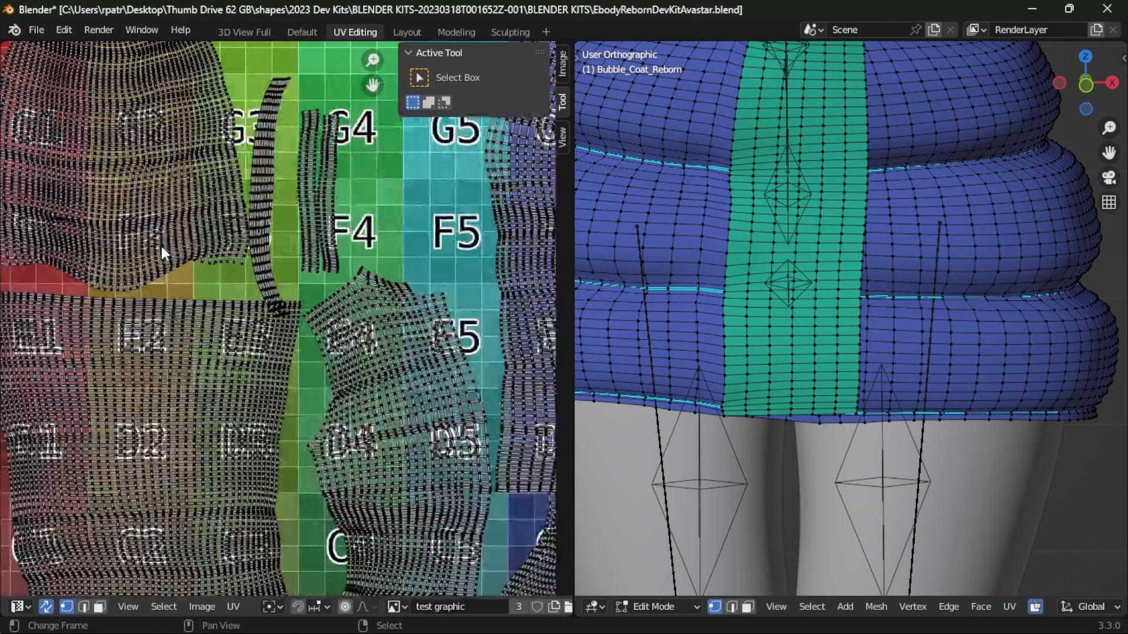
scroll(162, 253, up, 4)
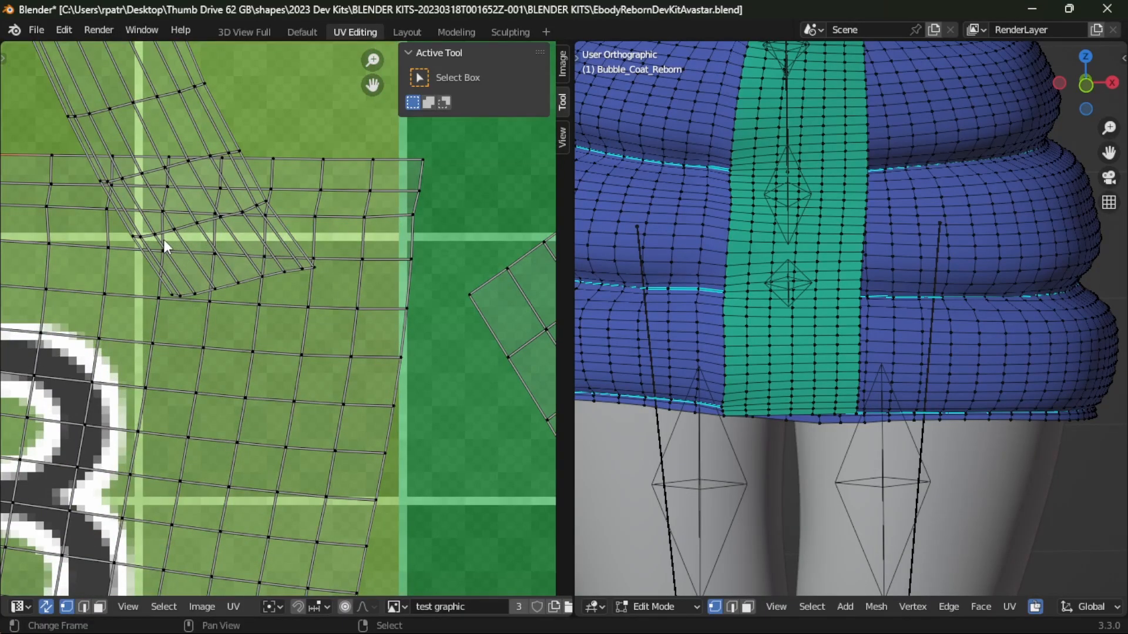
scroll(163, 238, down, 5)
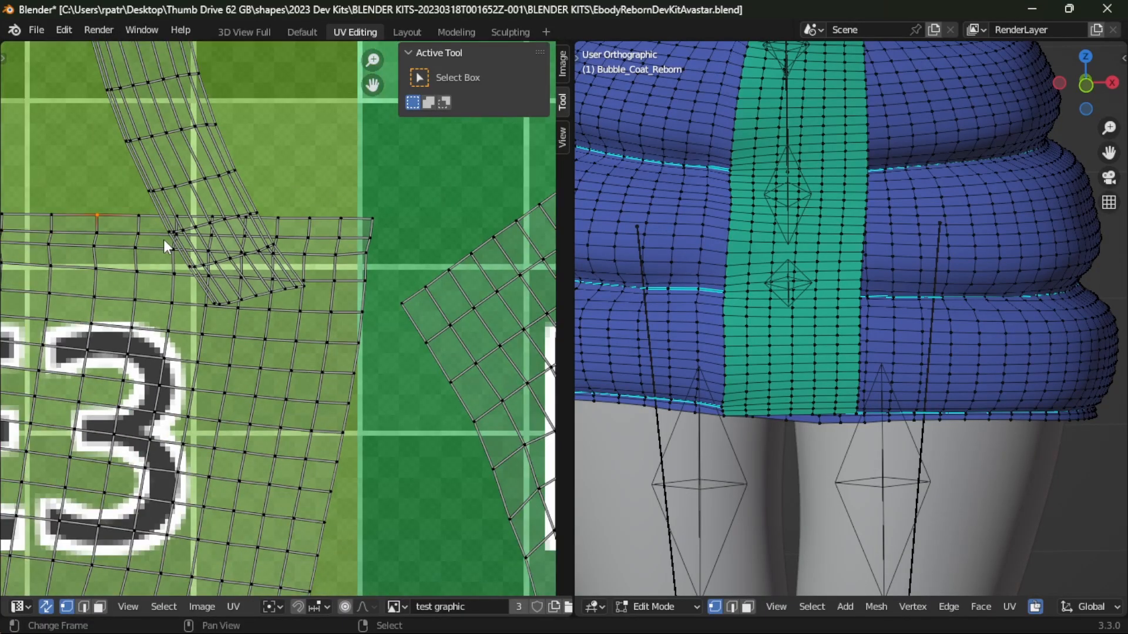
scroll(164, 240, down, 6)
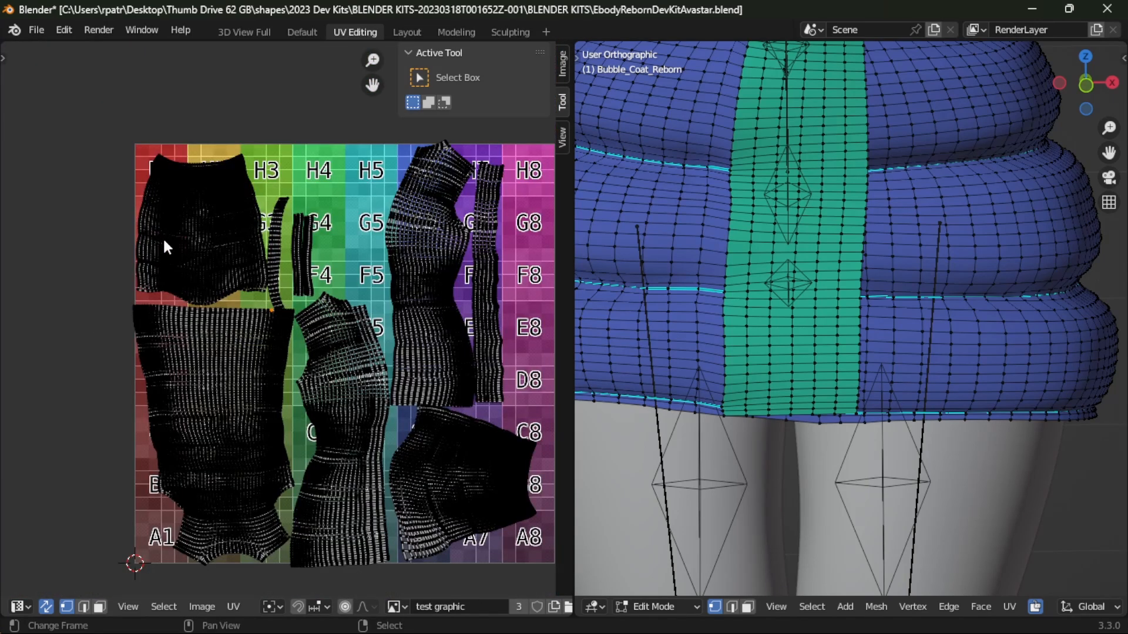
key(a)
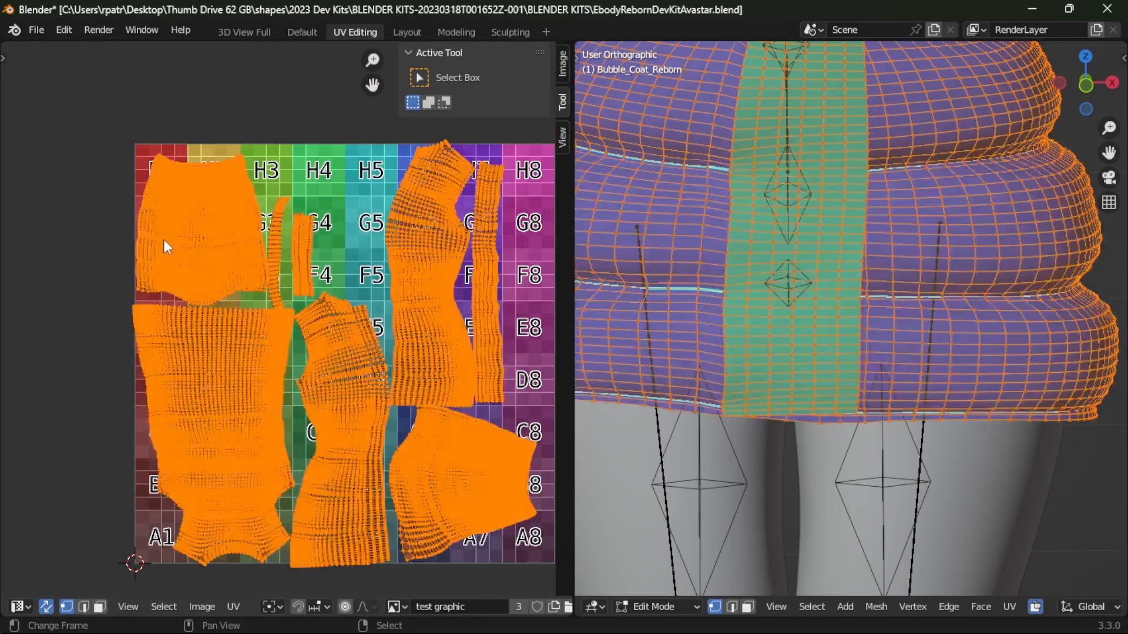
key(alt+a)
scroll(165, 233, up, 6)
scroll(168, 232, up, 3)
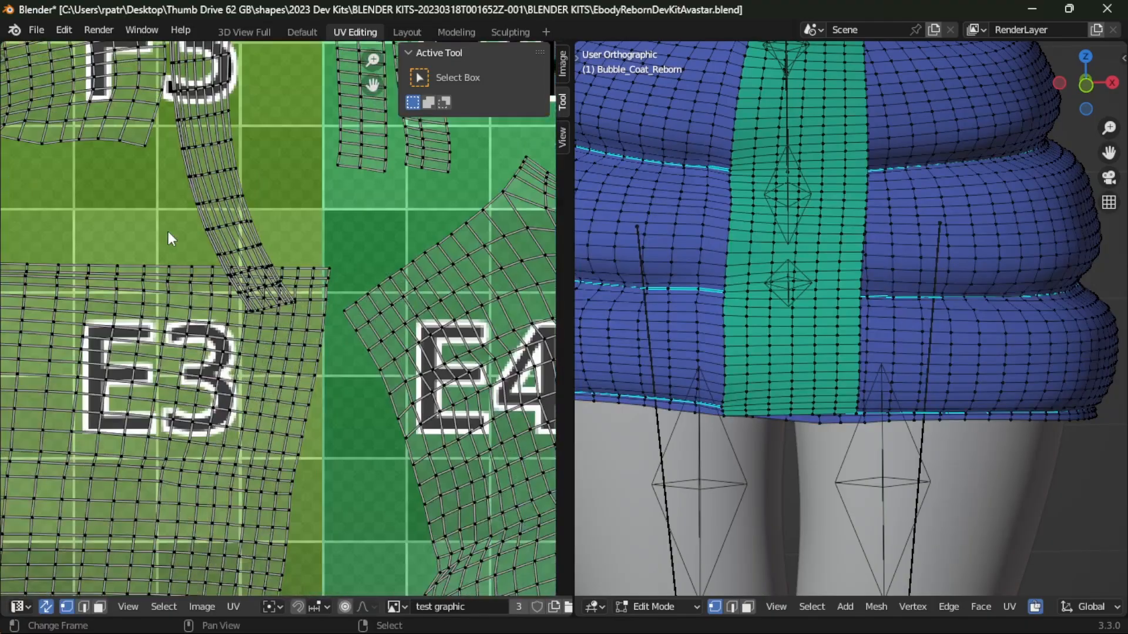
scroll(168, 231, down, 5)
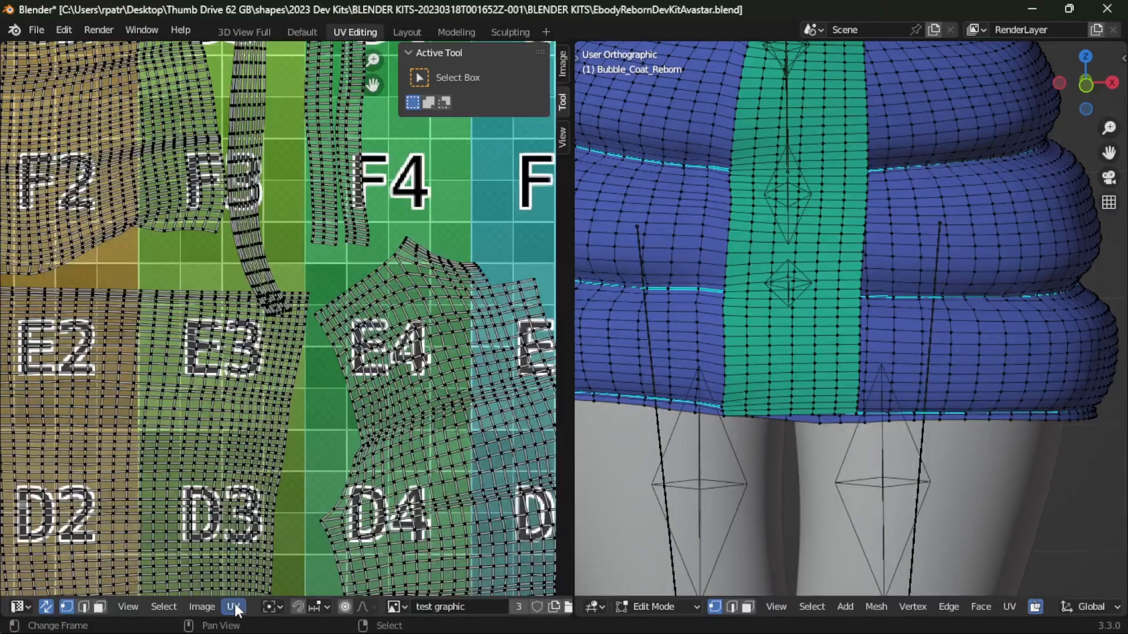
click(233, 607)
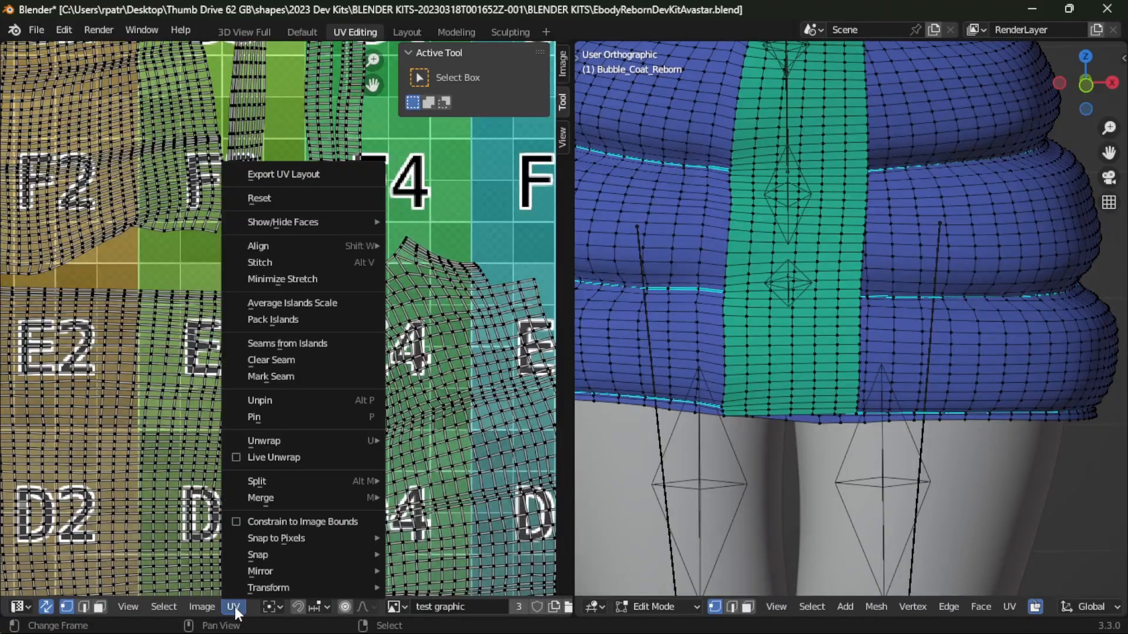
click(262, 304)
scroll(317, 273, down, 3)
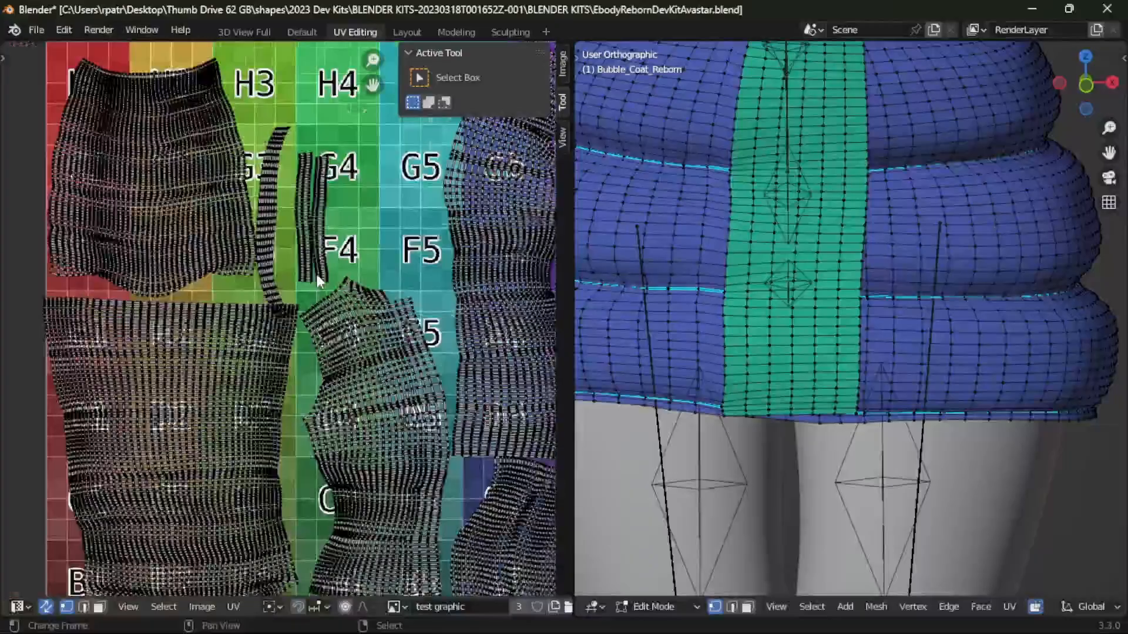
scroll(315, 271, up, 2)
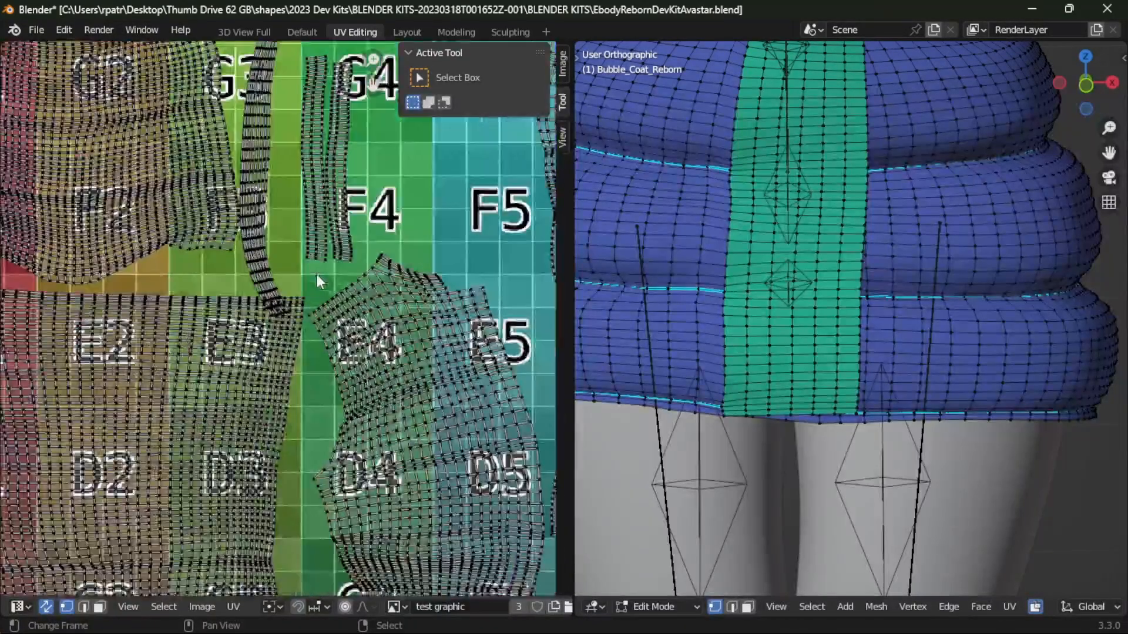
- Circle-select part of the curved collar strip in the UV layout and extend the selection to its whole linked island
key(c)
right_click(261, 141)
right_click(260, 141)
scroll(851, 218, down, 7)
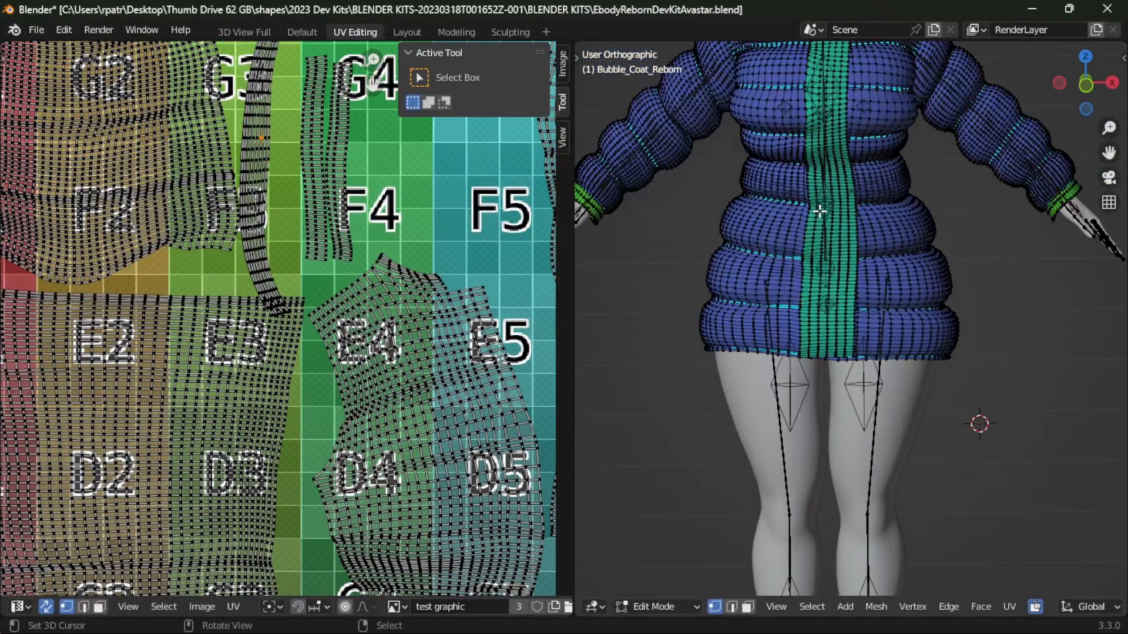
key(c)
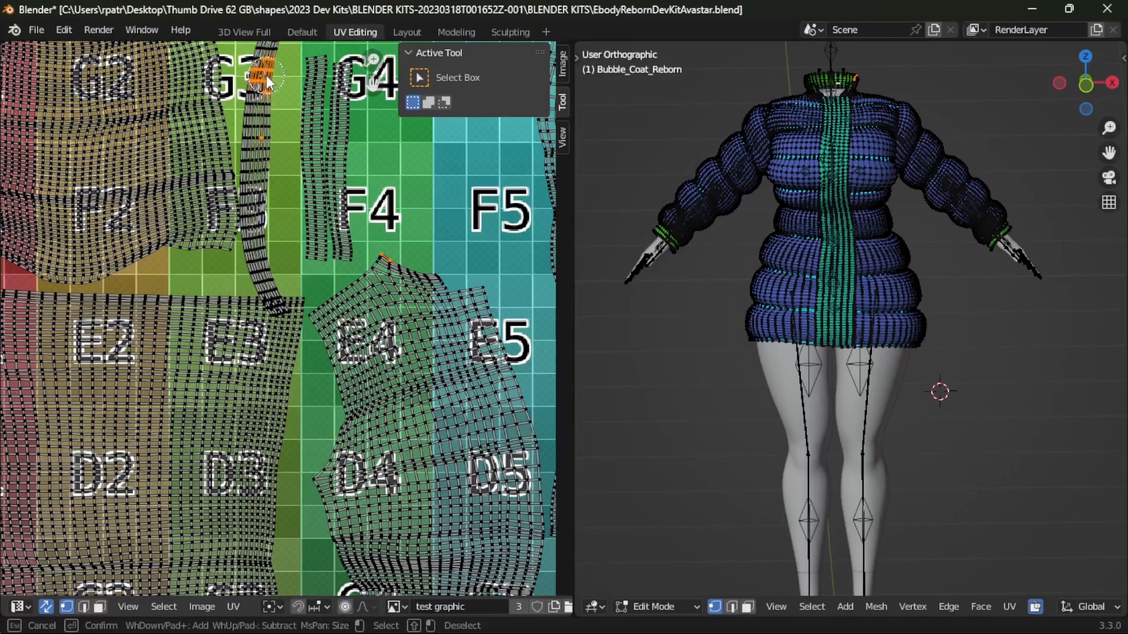
right_click(258, 152)
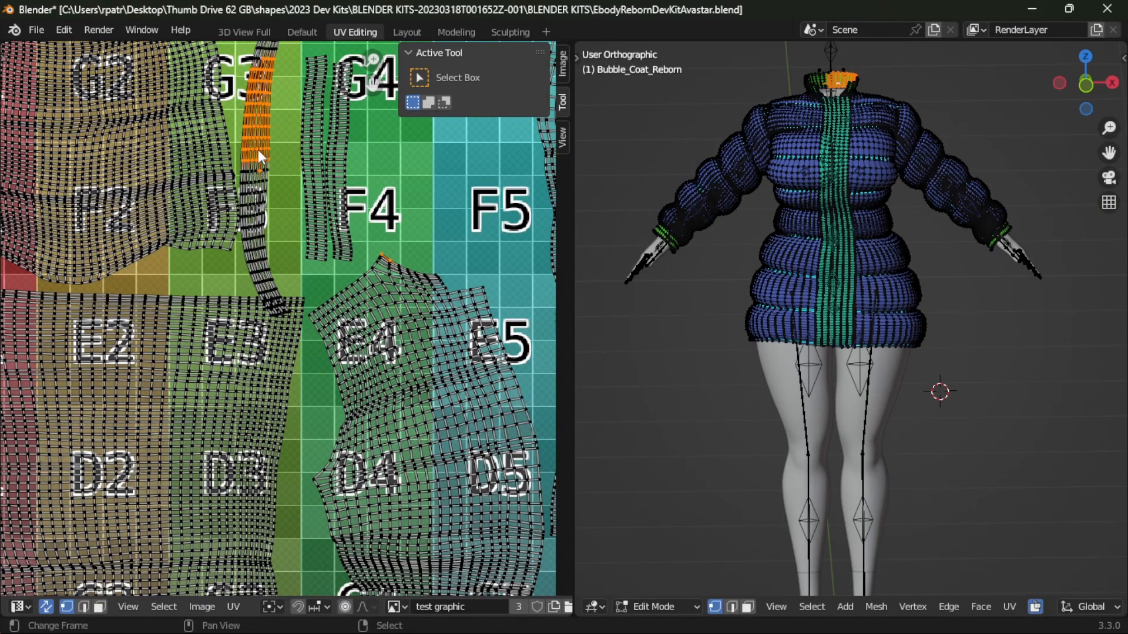
key(l)
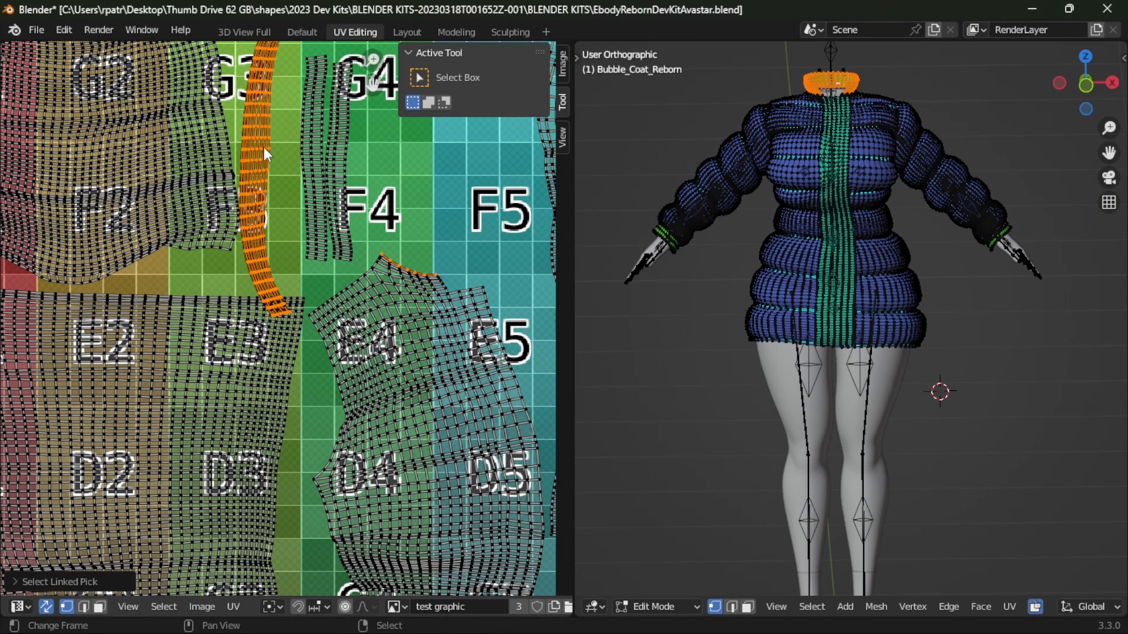
scroll(264, 147, down, 2)
scroll(265, 144, down, 2)
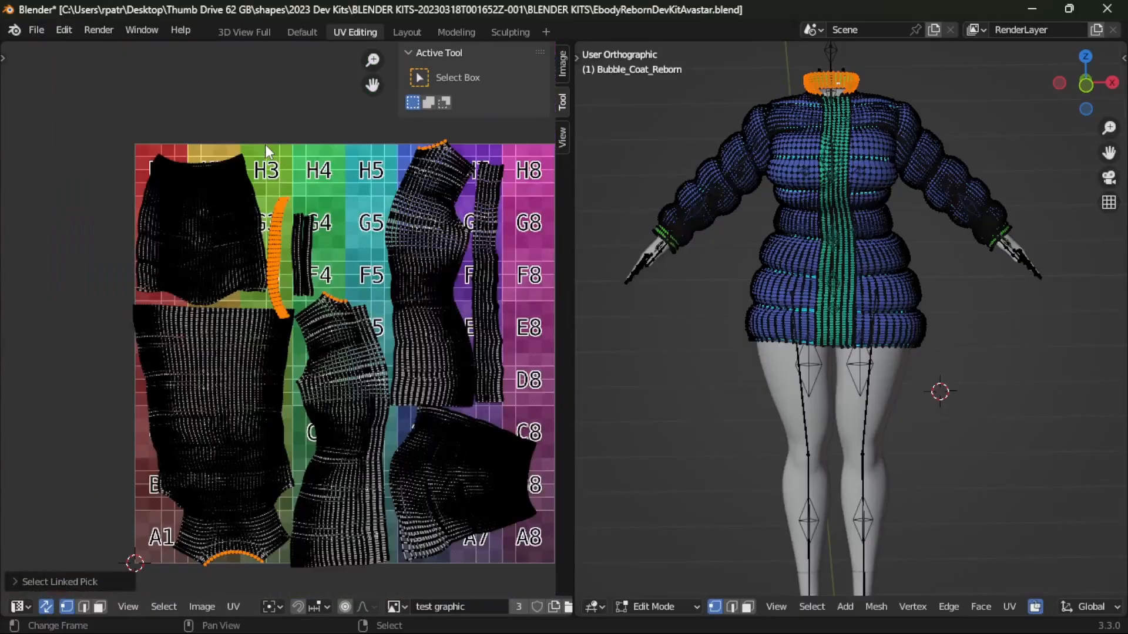
scroll(265, 145, up, 2)
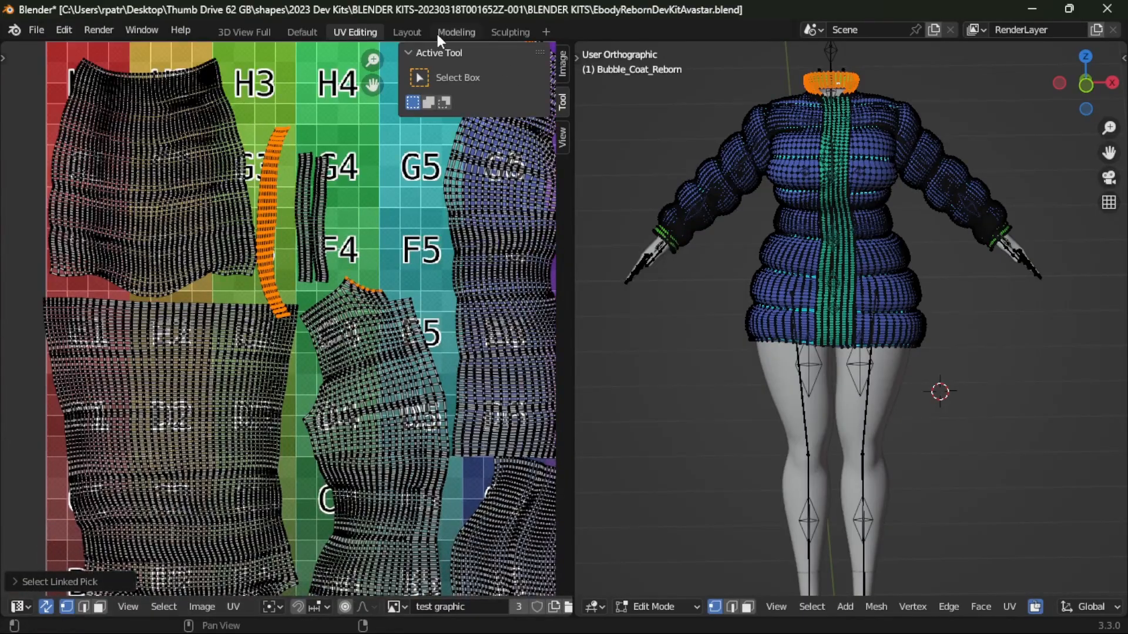
- Return to the Layout workspace and invert the selection so the whole coat except the collar is selected
click(407, 32)
mouse_move(401, 213)
middle_down()
mouse_move(133, 227)
mouse_move(463, 227)
mouse_move(398, 211)
middle_up()
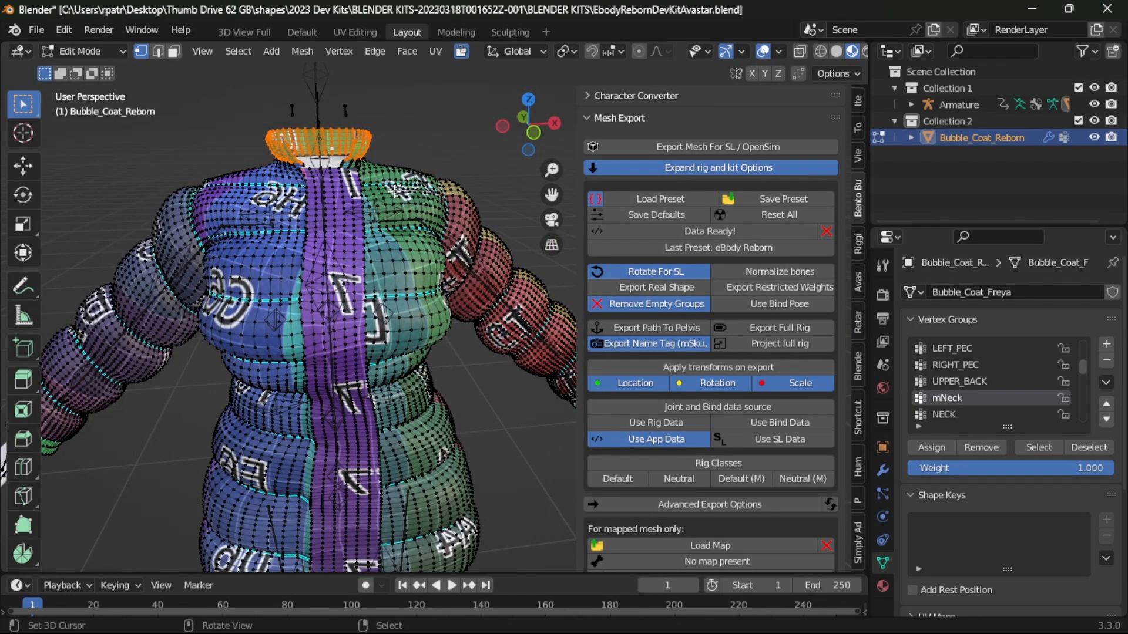
middle_drag(398, 211, 391, 172)
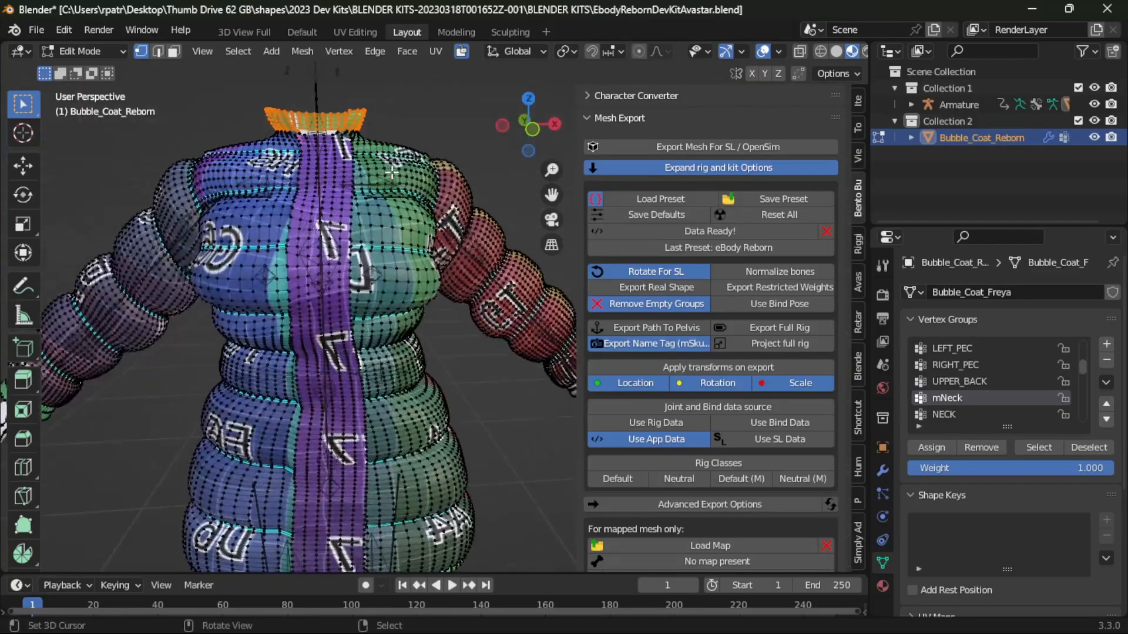
key(ctrl+i)
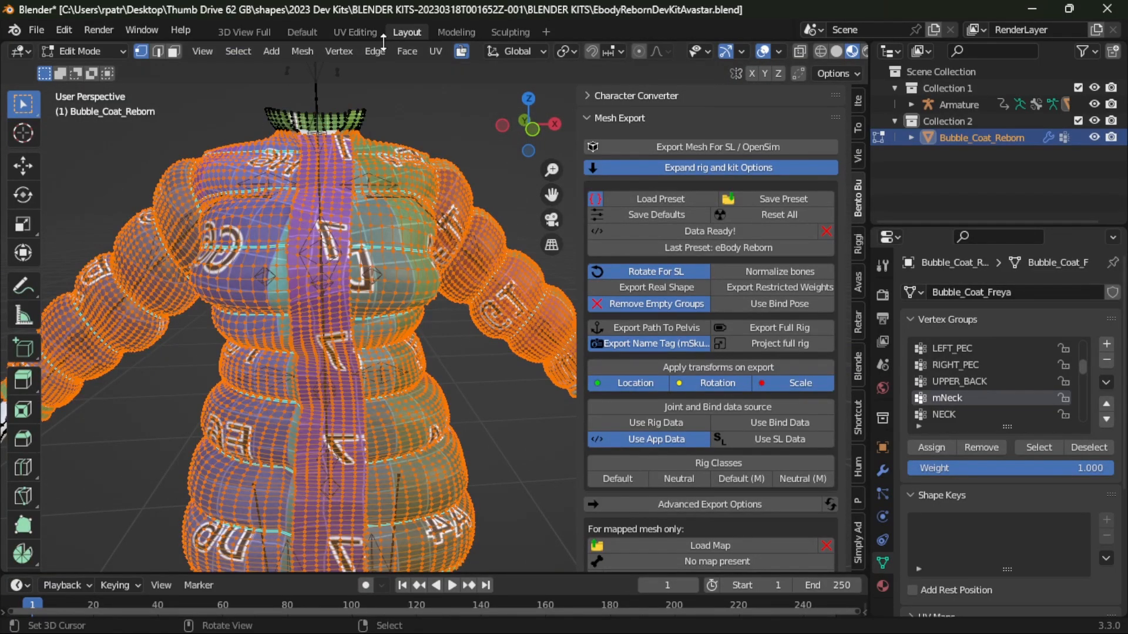
- Put the coat in Weight Paint mode with face-selection masking enabled to protect the collar
click(114, 50)
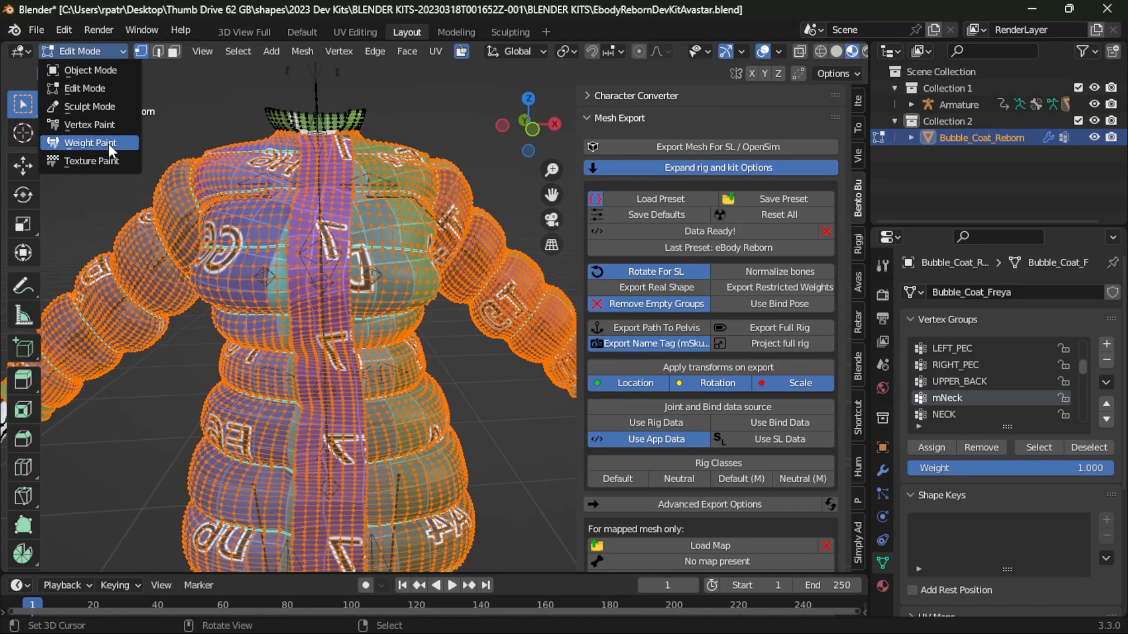
click(108, 143)
click(141, 51)
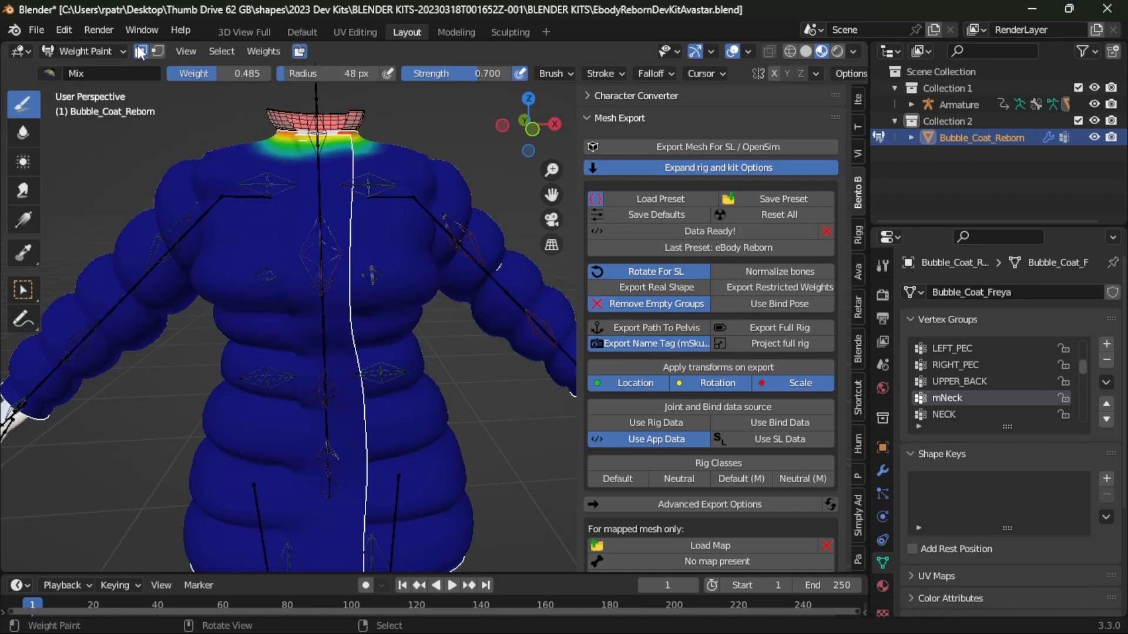
- Paint weight 0 with the Draw brush over the mNeck weights on the coat body, working all around the base of the collar
middle_drag(279, 184, 288, 201)
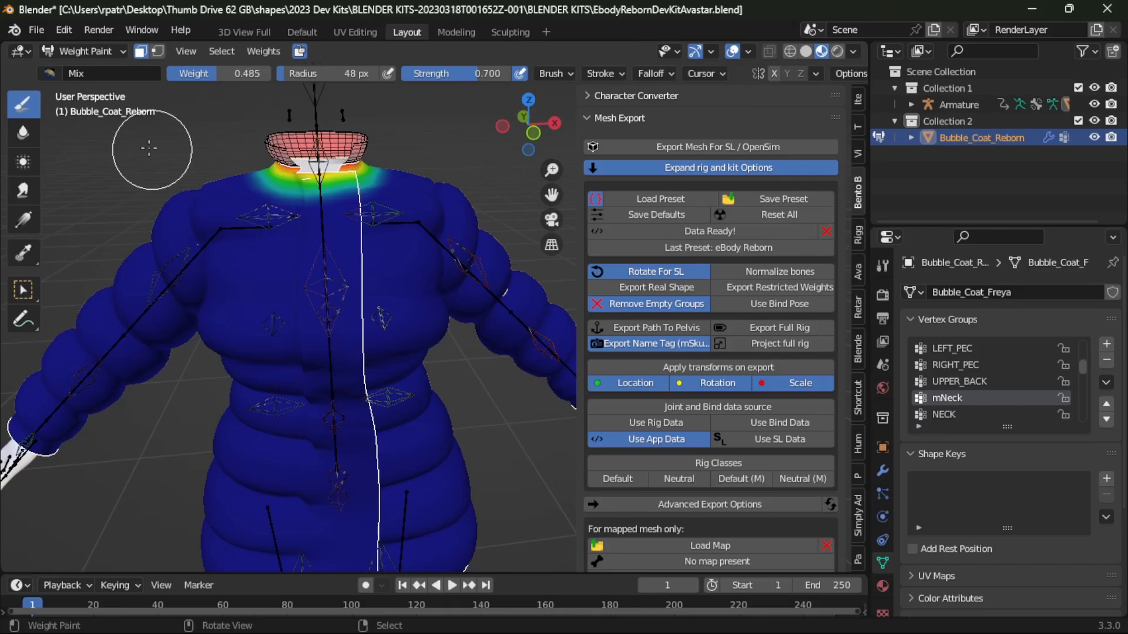
drag(189, 73, 167, 73)
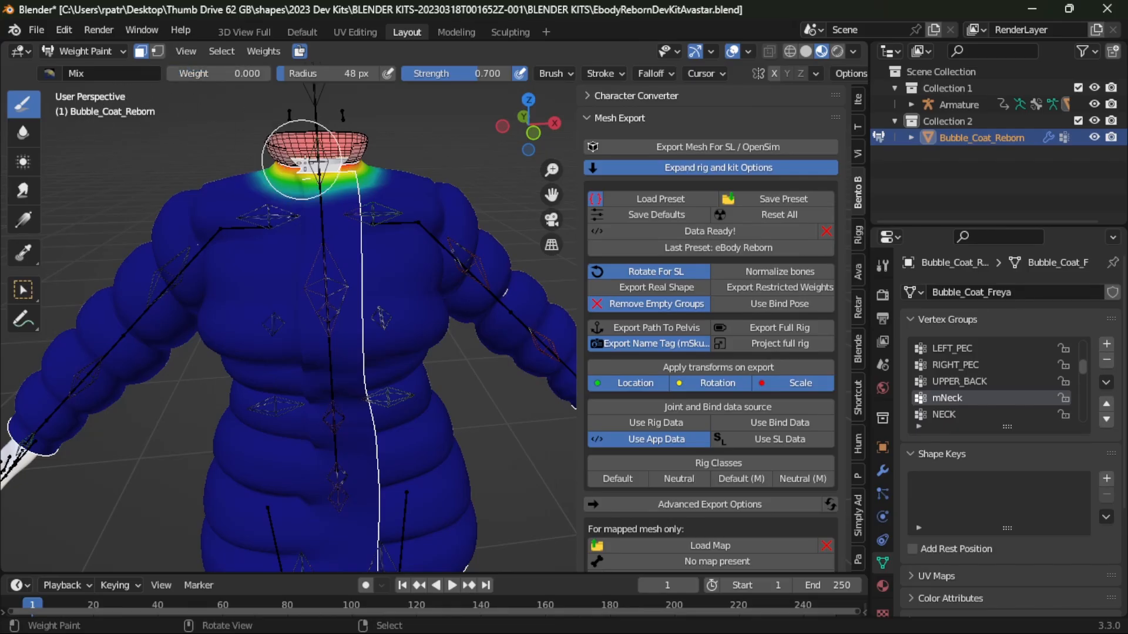
mouse_move(335, 187)
mouse_down()
mouse_move(268, 185)
mouse_move(249, 169)
mouse_move(351, 197)
mouse_move(388, 164)
mouse_move(320, 197)
mouse_up()
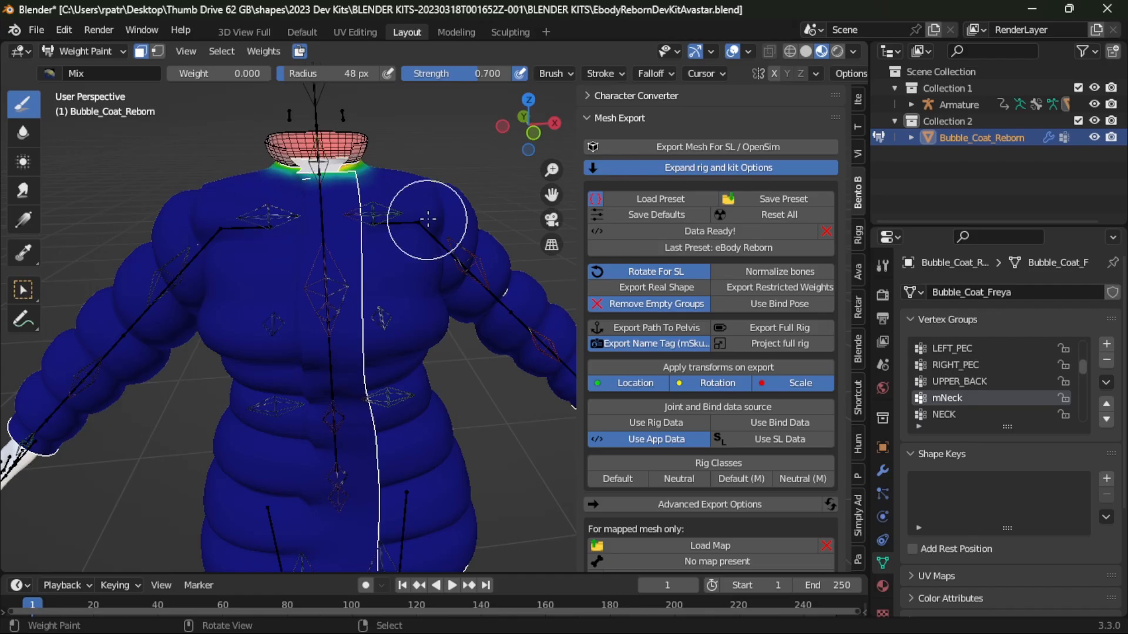
mouse_move(415, 202)
middle_down()
mouse_move(329, 246)
mouse_move(240, 264)
middle_up()
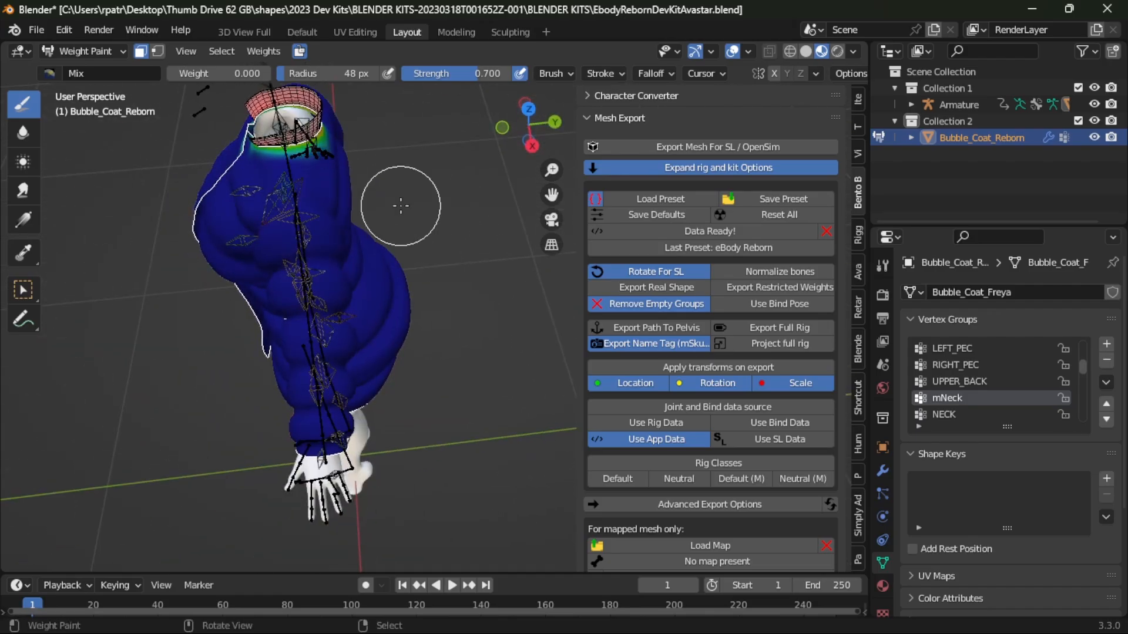
mouse_move(398, 201)
middle_down()
mouse_move(446, 209)
mouse_move(200, 267)
middle_up()
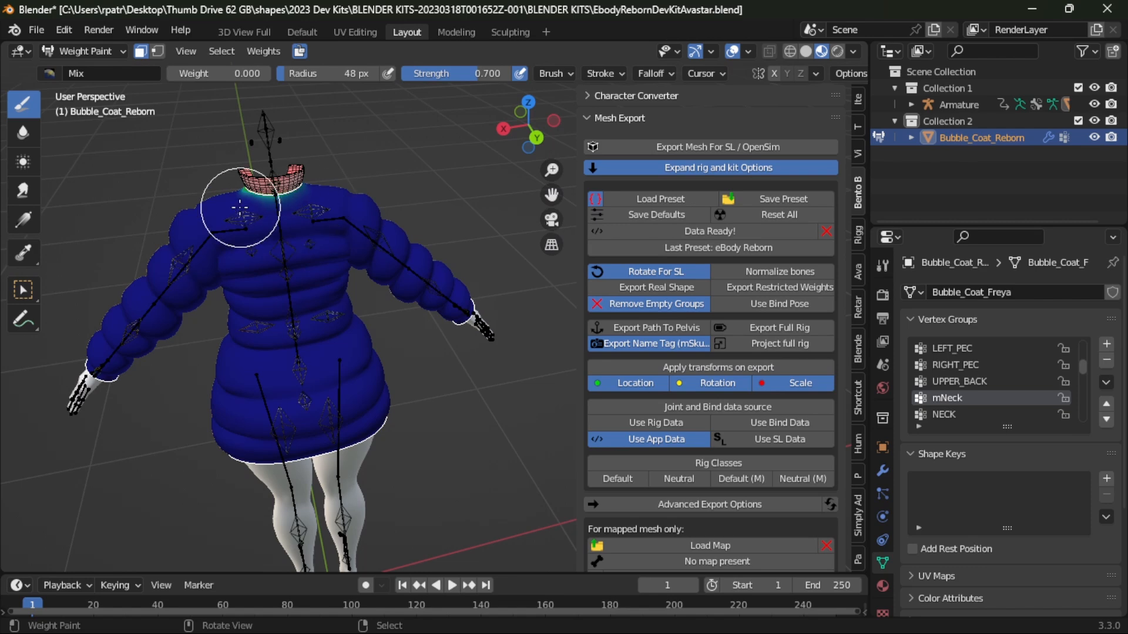
middle_drag(262, 222, 335, 212)
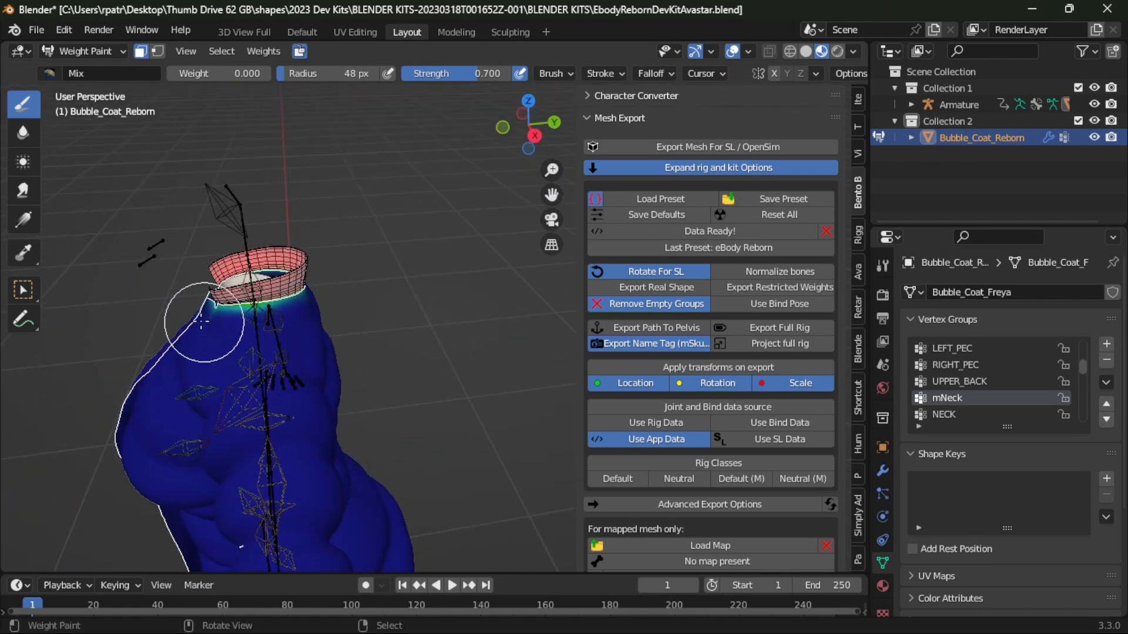
middle_drag(149, 352, 350, 315)
shift+middle_drag(470, 289, 363, 289)
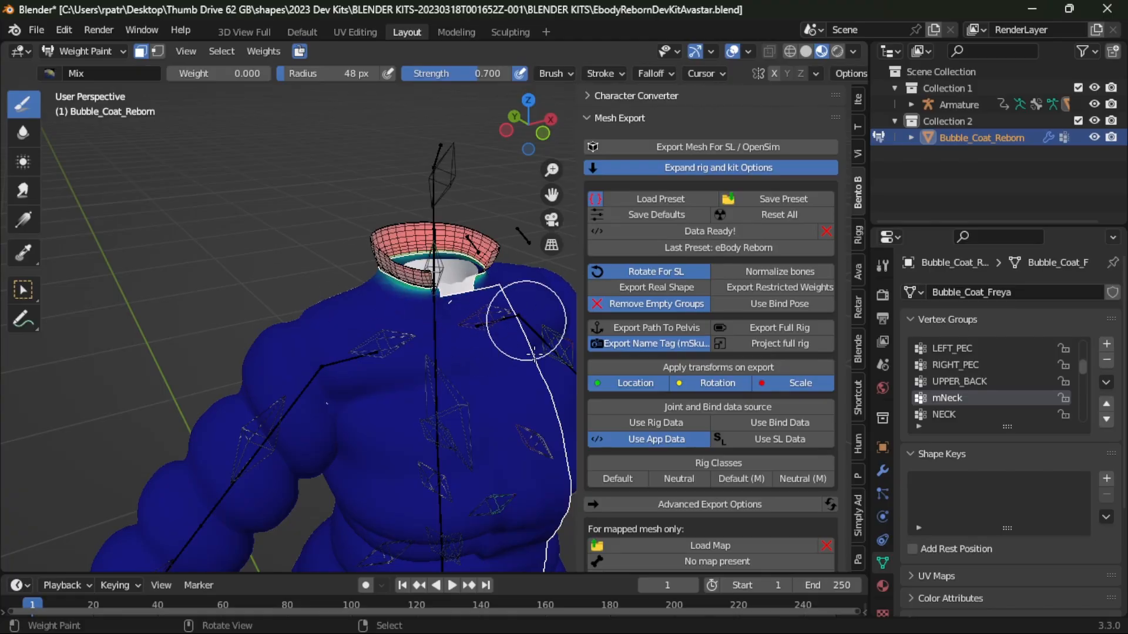
middle_drag(524, 321, 361, 372)
- Blur the remaining mNeck weights around the coat's neckline, front and back, at strength 1.000
click(23, 133)
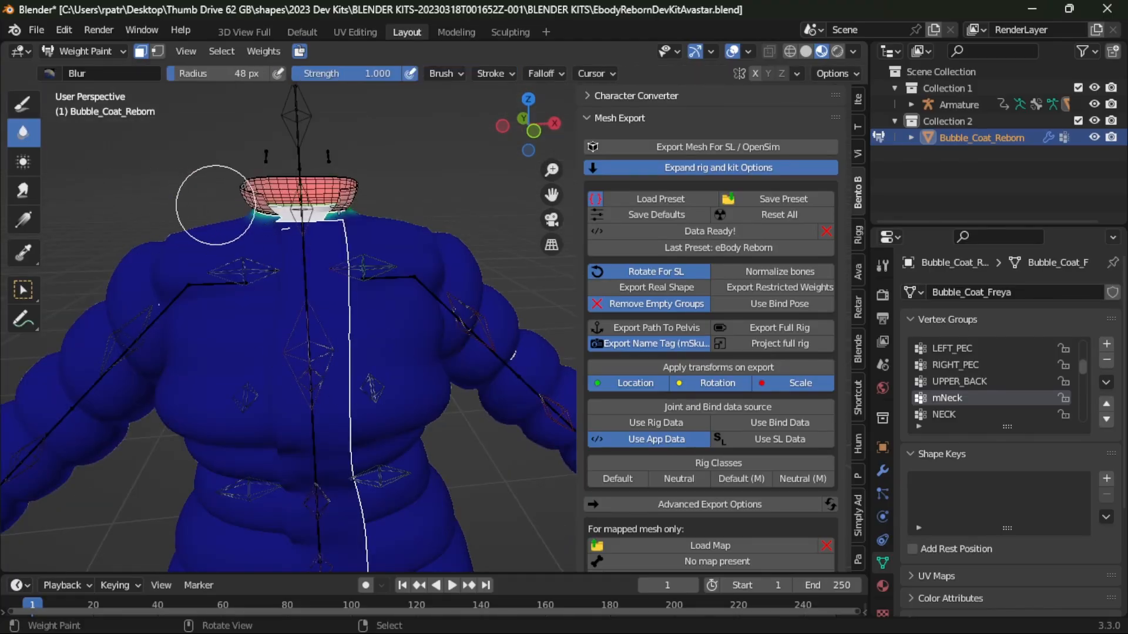
mouse_move(382, 238)
middle_down()
mouse_move(399, 255)
mouse_move(267, 249)
middle_up()
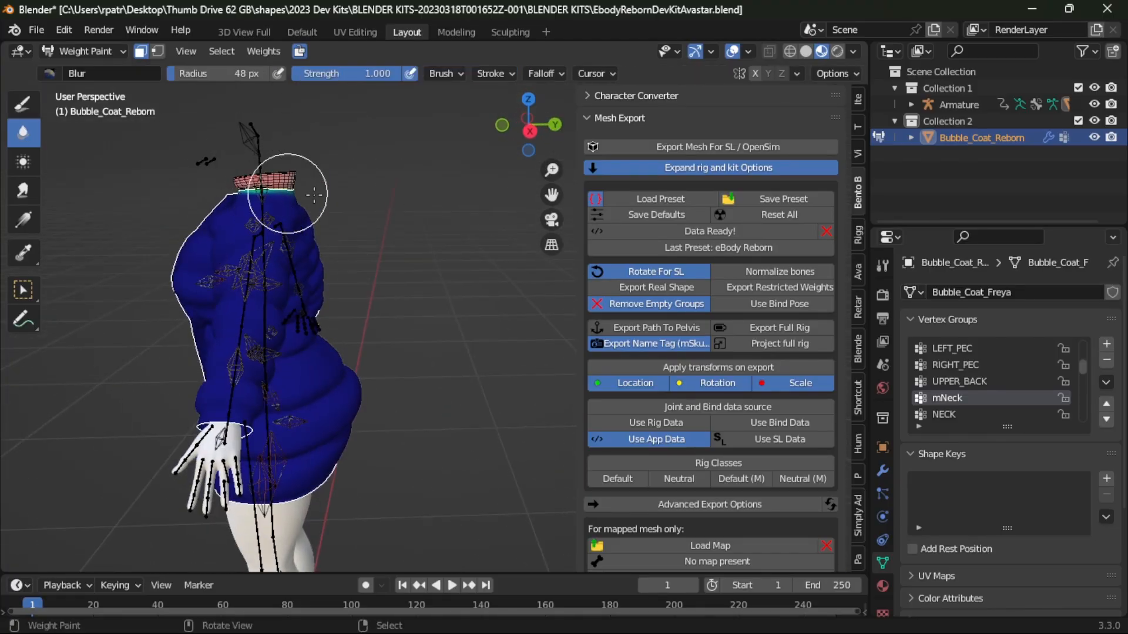
middle_drag(353, 206, 139, 213)
middle_drag(350, 252, 87, 213)
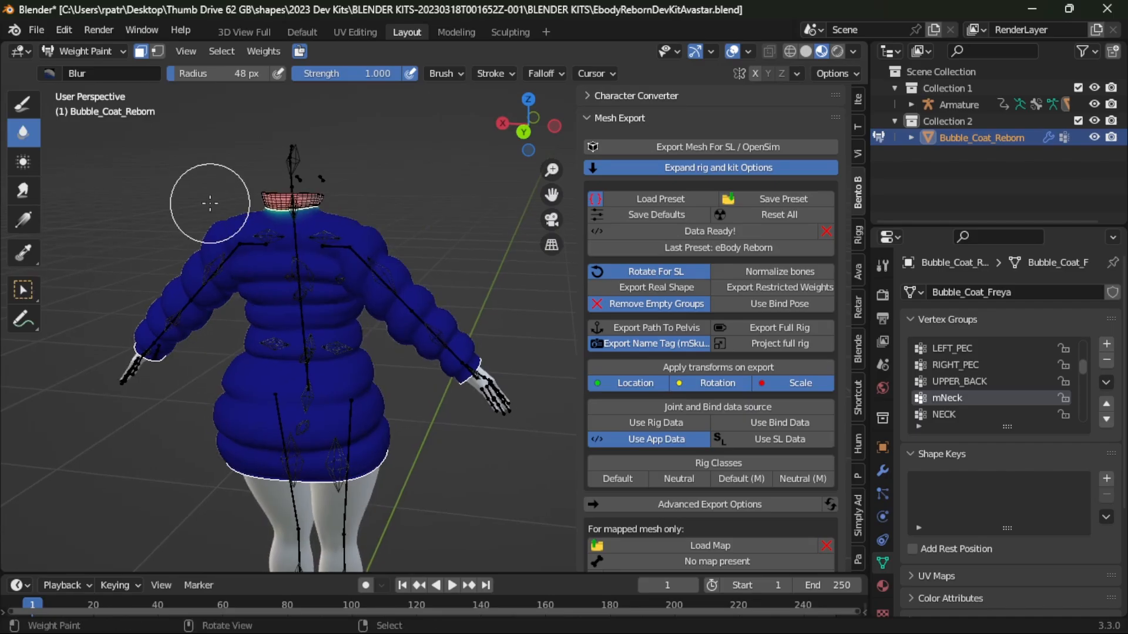
- Make the NECK group active and erase its weights around the coat's neckline with the Draw brush at weight 0
click(944, 414)
scroll(209, 272, up, 3)
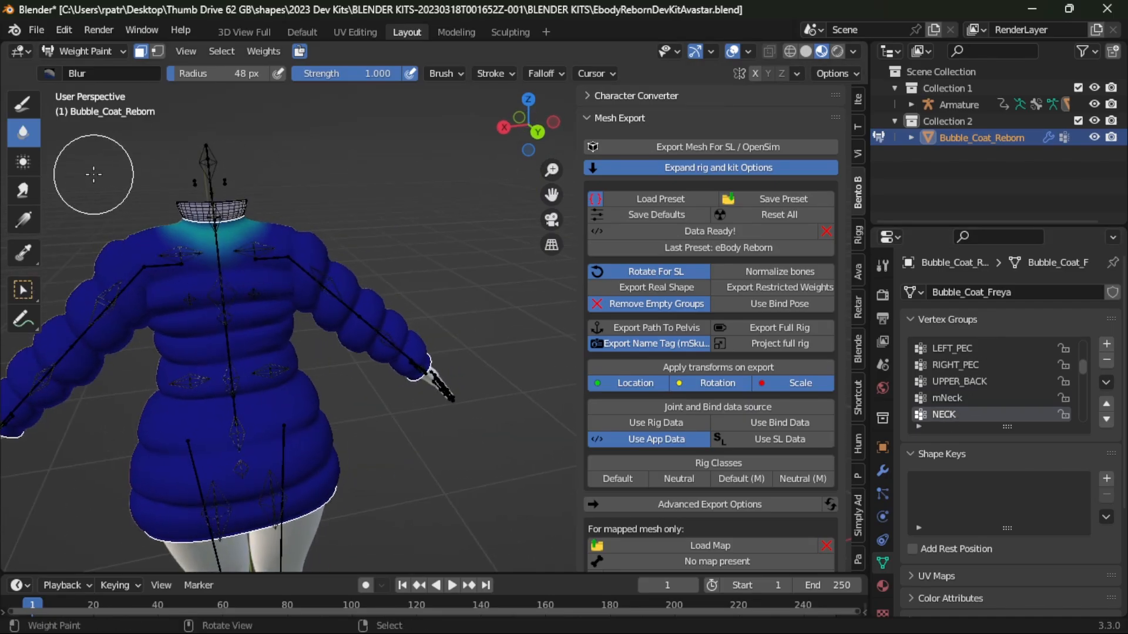
click(23, 104)
drag(170, 244, 209, 251)
middle_drag(209, 251, 373, 290)
scroll(373, 290, up, 2)
drag(373, 290, 284, 292)
middle_drag(284, 293, 453, 264)
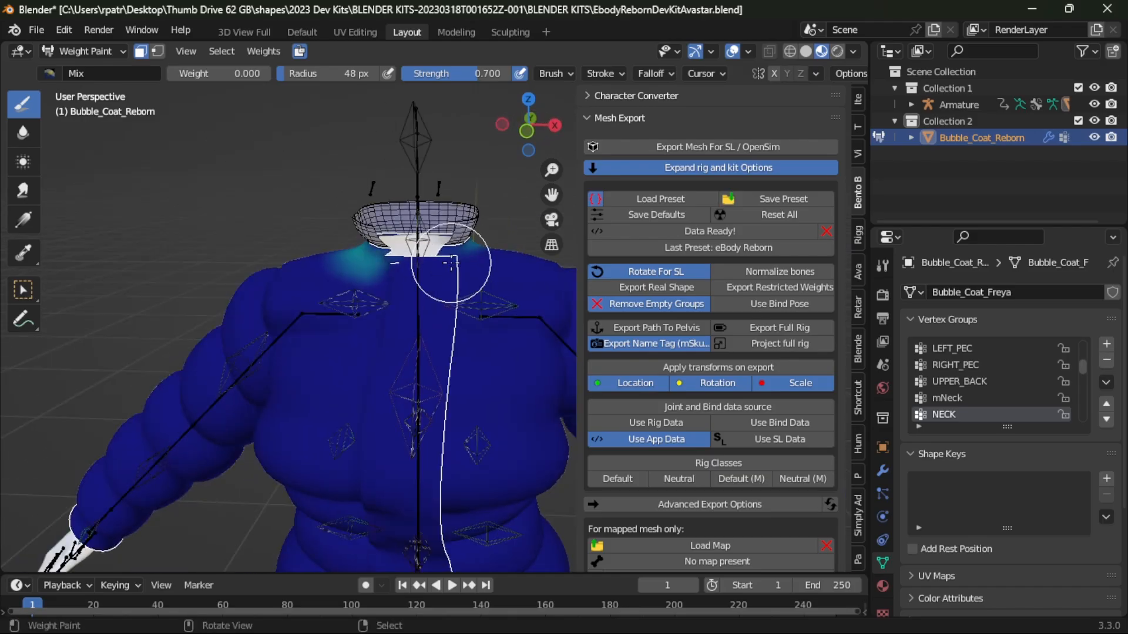
drag(405, 258, 317, 273)
mouse_move(175, 313)
middle_down()
mouse_move(455, 289)
mouse_move(289, 388)
middle_up()
- Blur the leftover NECK weights around the base of the collar from all sides at strength 1.000
click(23, 134)
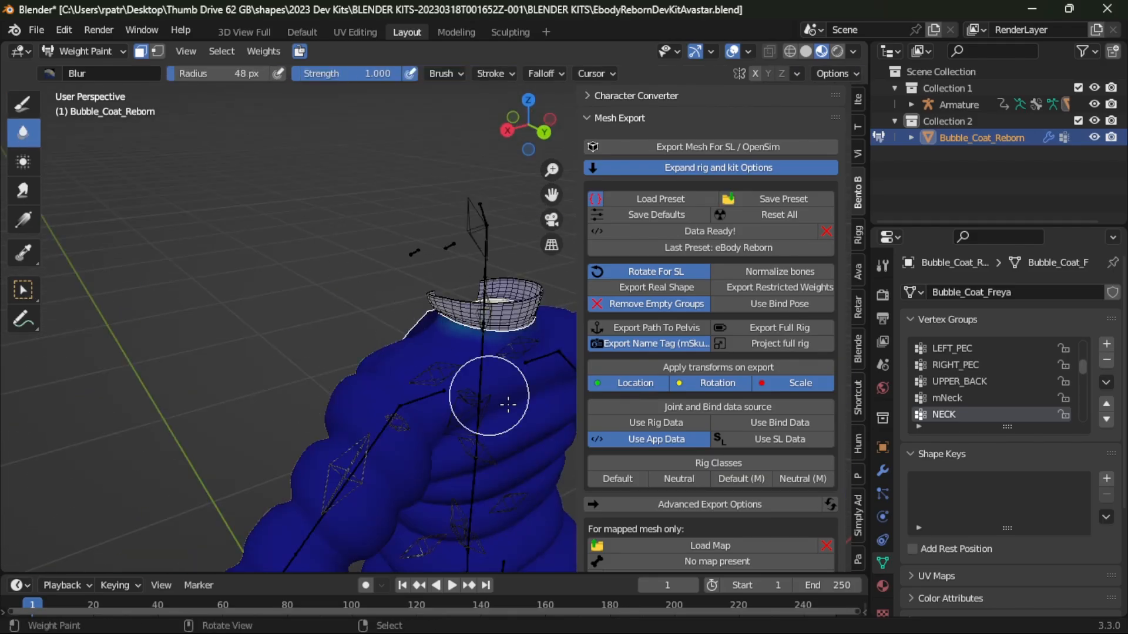
middle_drag(383, 359, 173, 326)
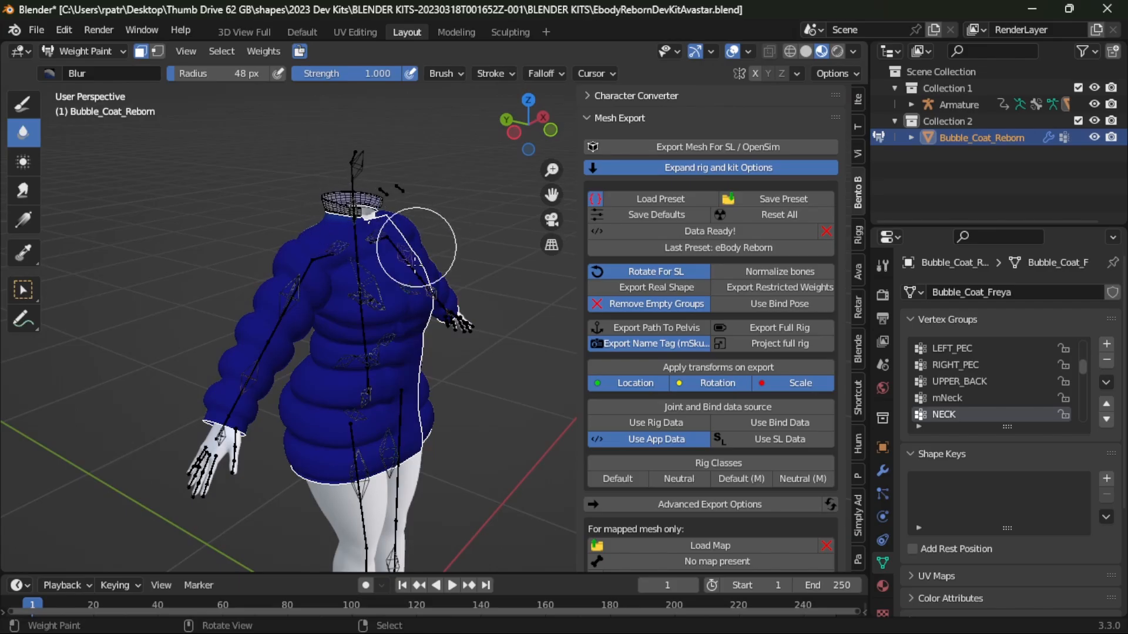
middle_drag(411, 245, 147, 263)
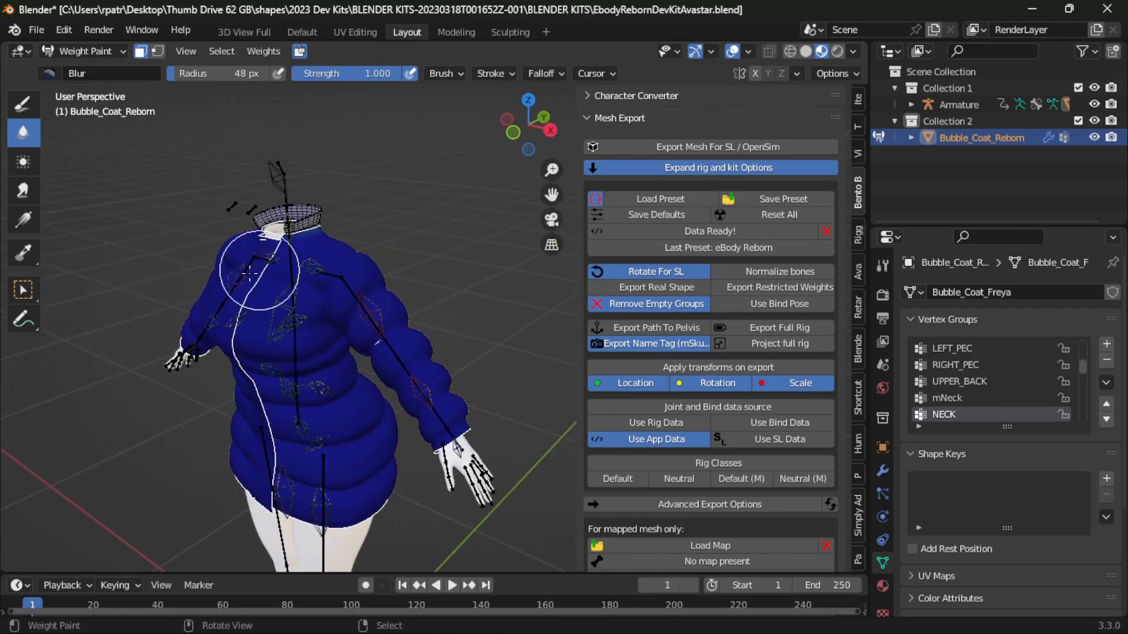
scroll(156, 333, up, 3)
middle_drag(157, 333, 65, 89)
- Return to Object Mode and duplicate the bubble coat in place
click(85, 51)
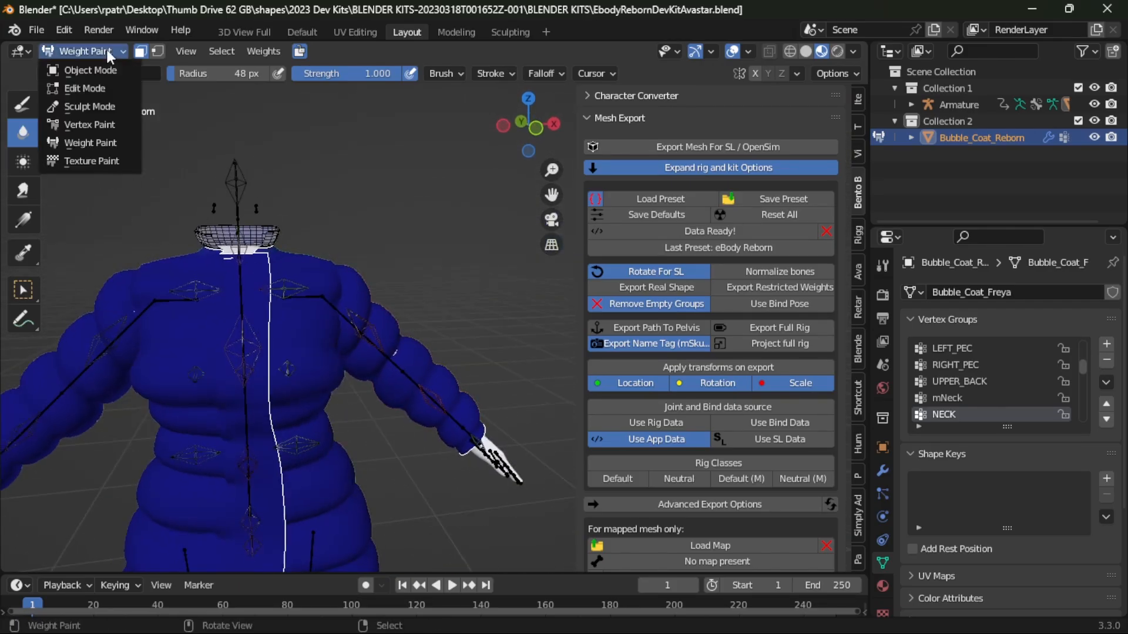
click(94, 71)
scroll(294, 353, down, 4)
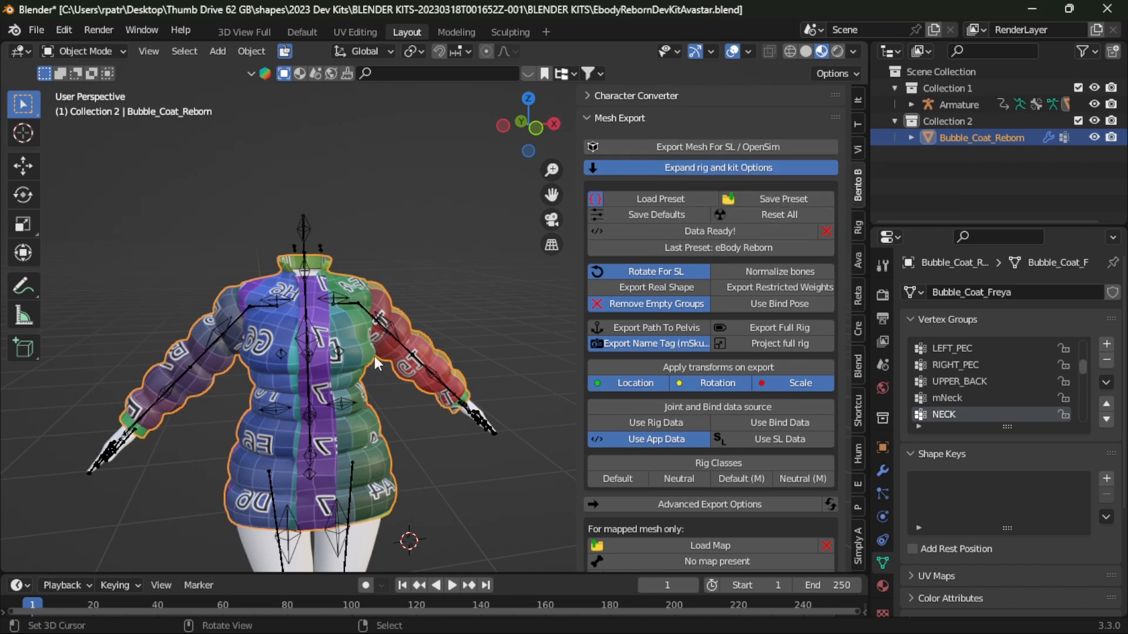
middle_drag(377, 365, 370, 380)
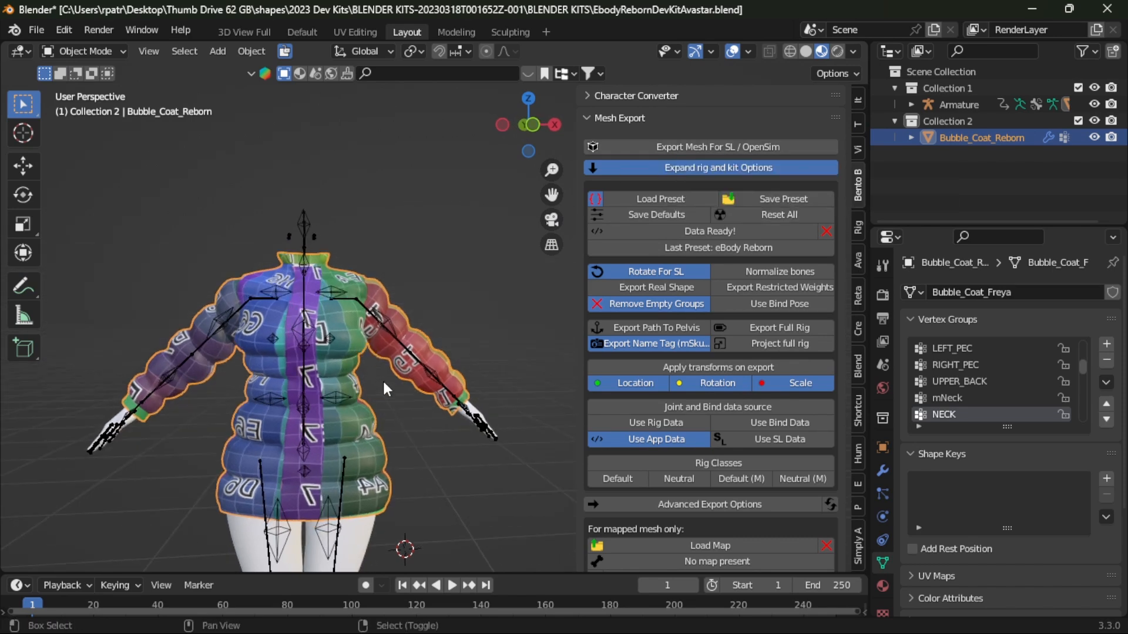
key(shift+d)
right_click(494, 380)
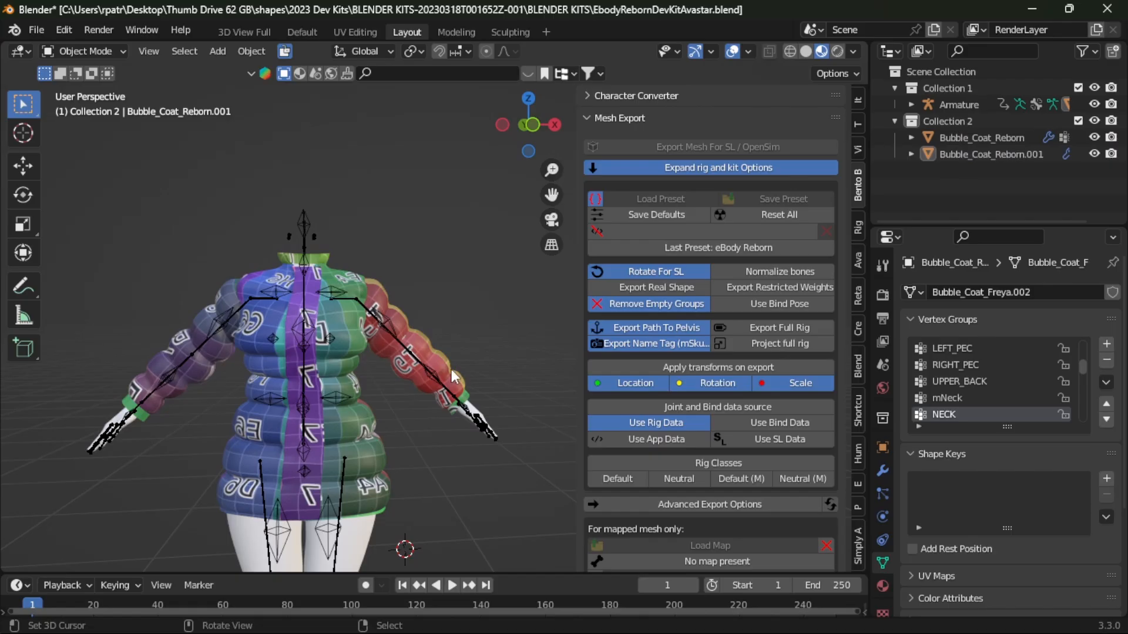
- Flip the normals of the entire duplicated coat and return to Object Mode
key(Tab)
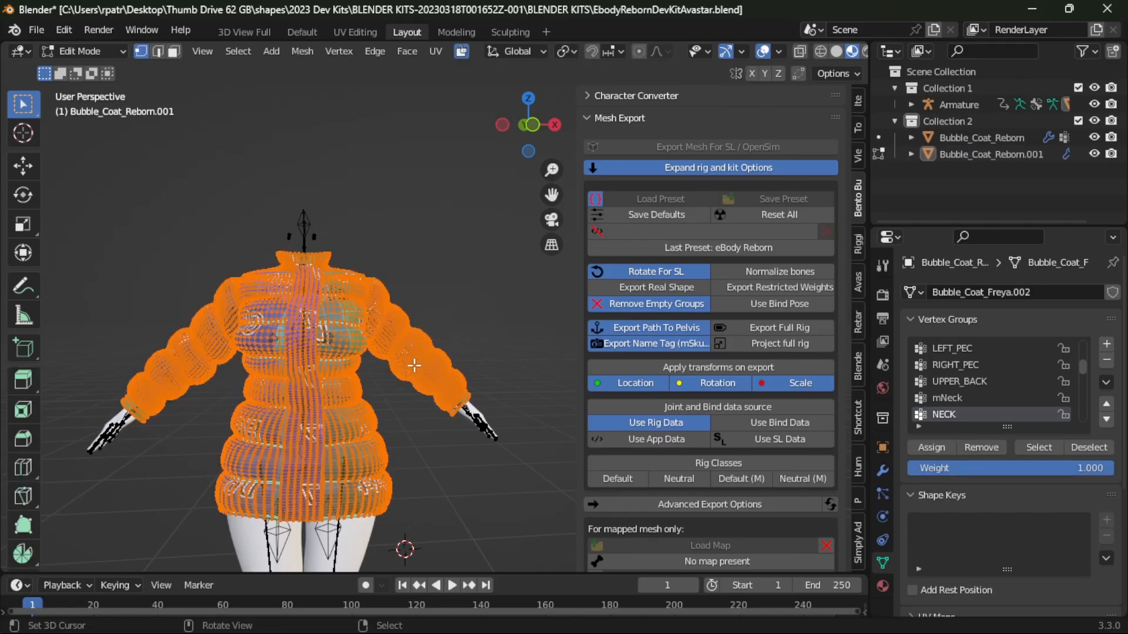
click(310, 50)
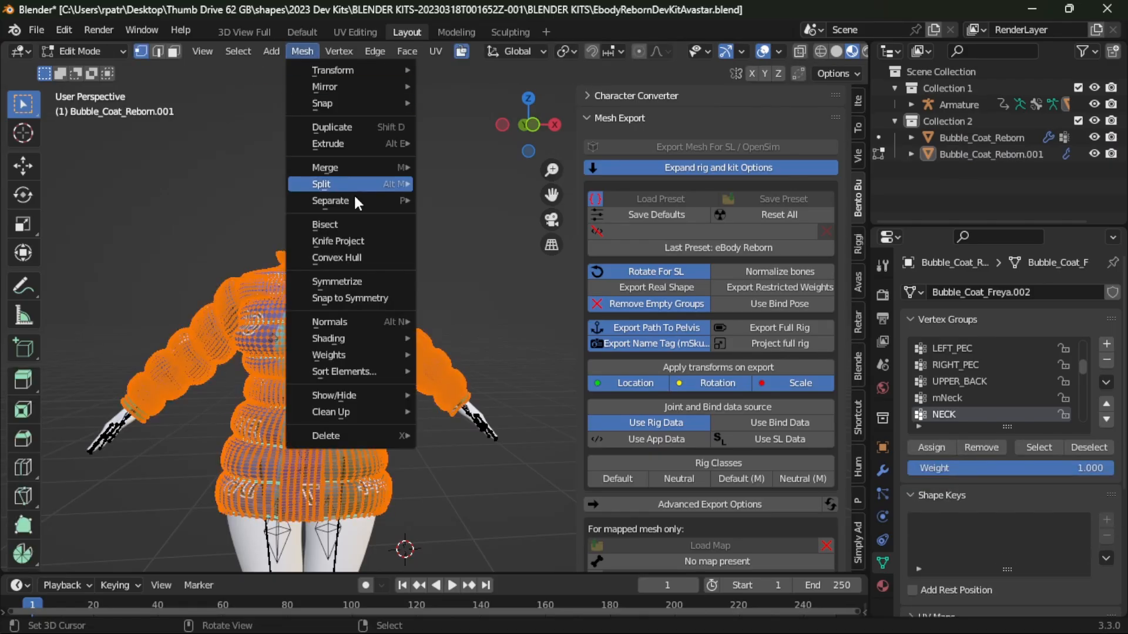
mouse_move(337, 321)
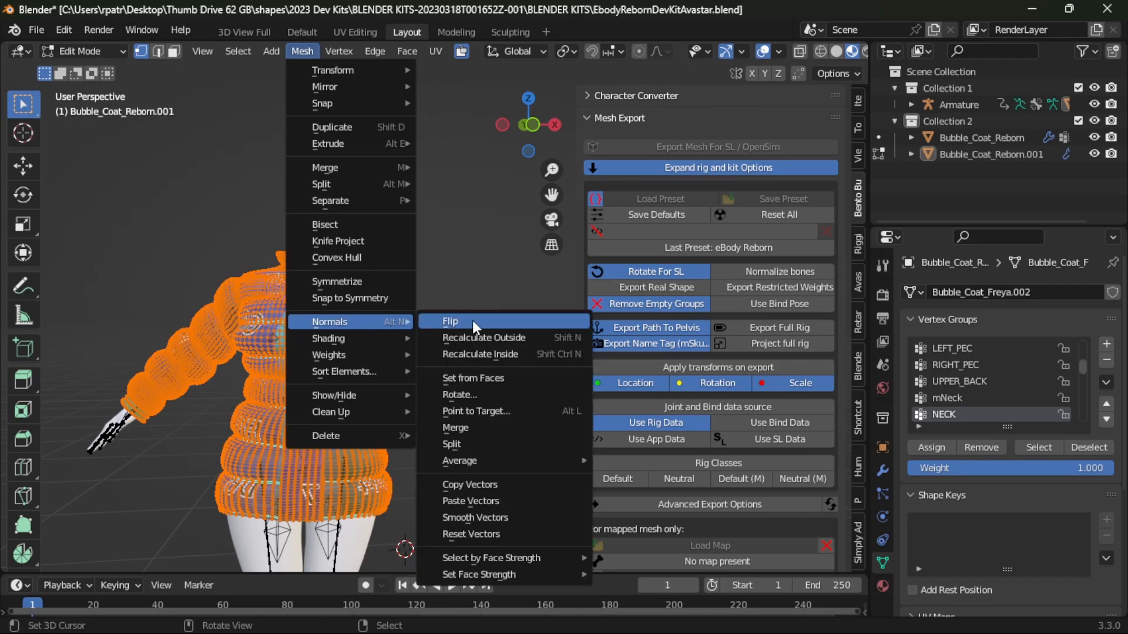
click(472, 320)
key(Tab)
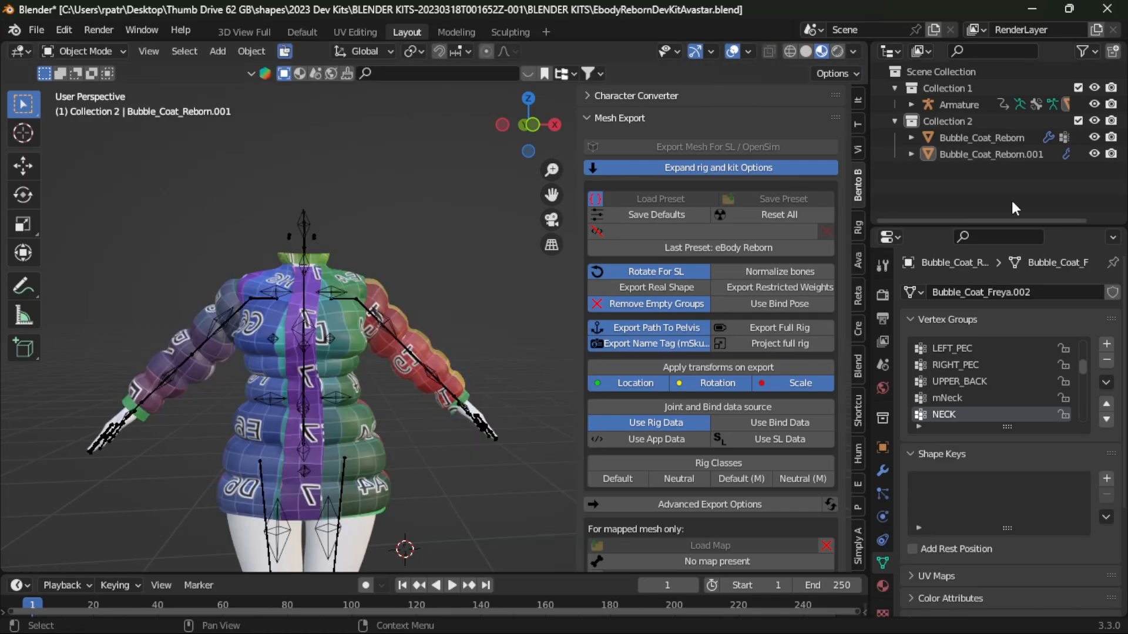
- Select Bubble_Coat_Reborn and Bubble_Coat_Reborn.001 and export them for SL, overwriting BubbleCoat_Reborn.dae in the Winter Gear 2025 folder
click(975, 139)
ctrl+click(967, 153)
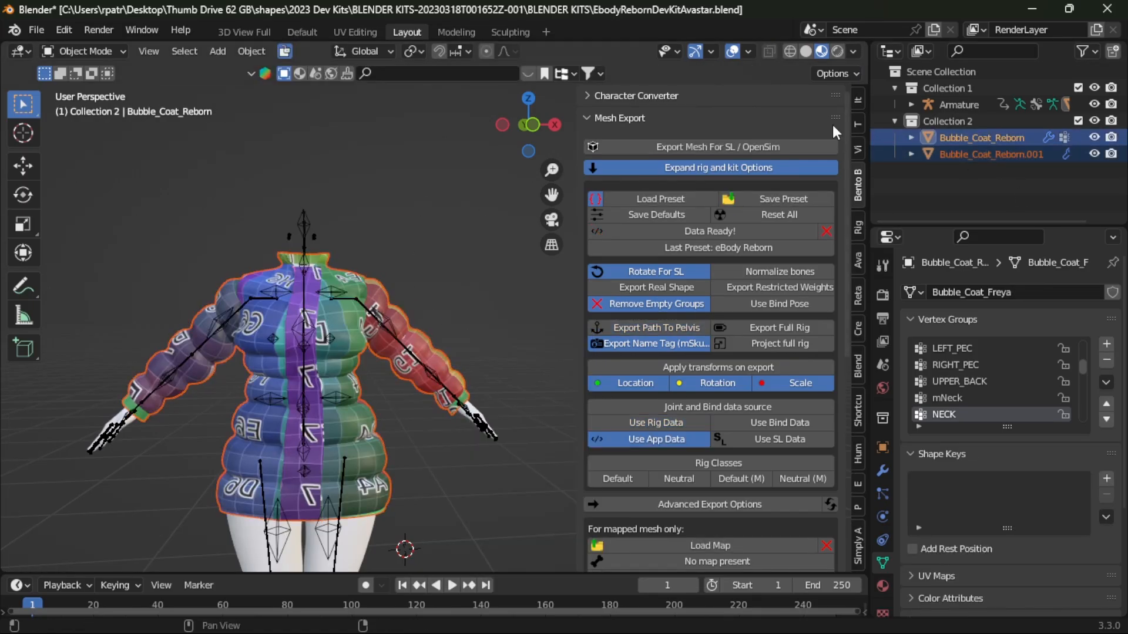
click(675, 148)
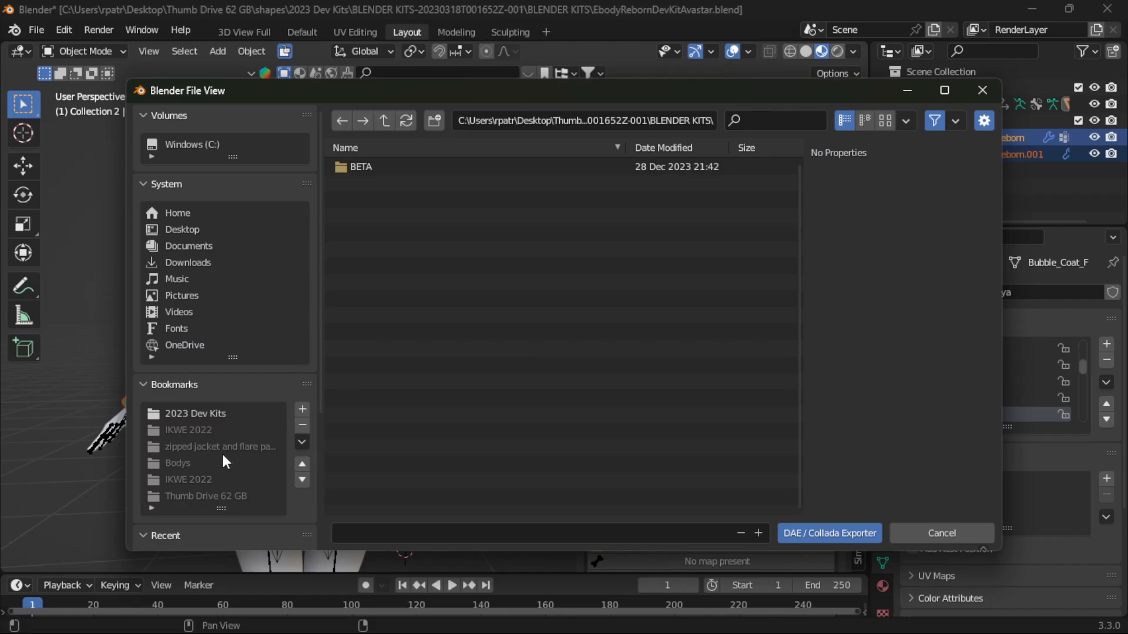
scroll(223, 458, down, 3)
click(221, 498)
click(420, 200)
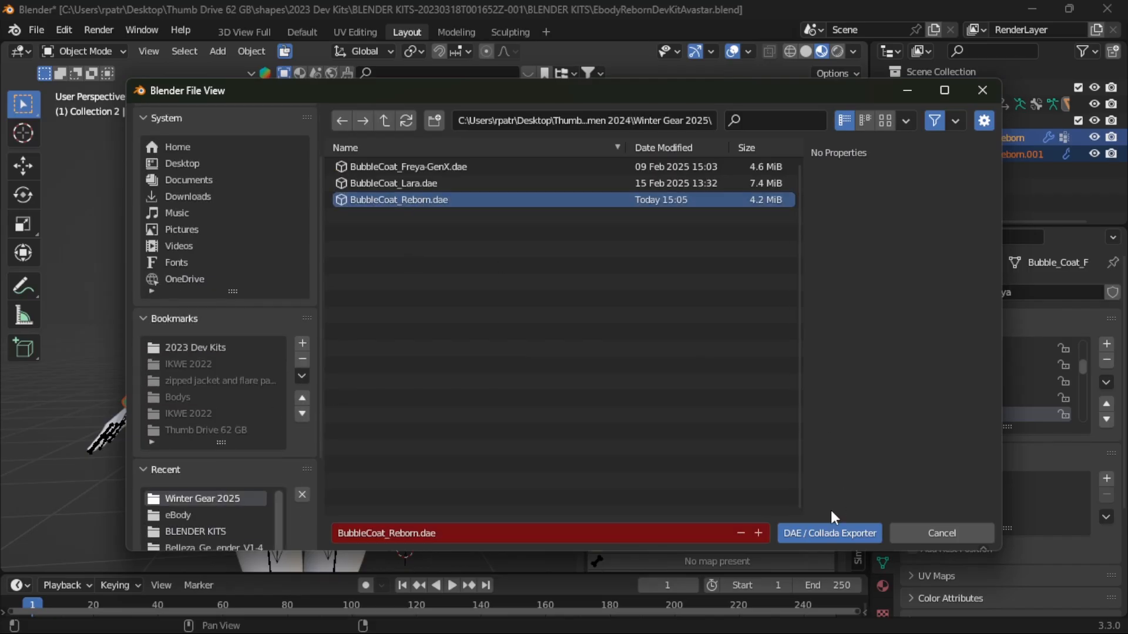
click(811, 534)
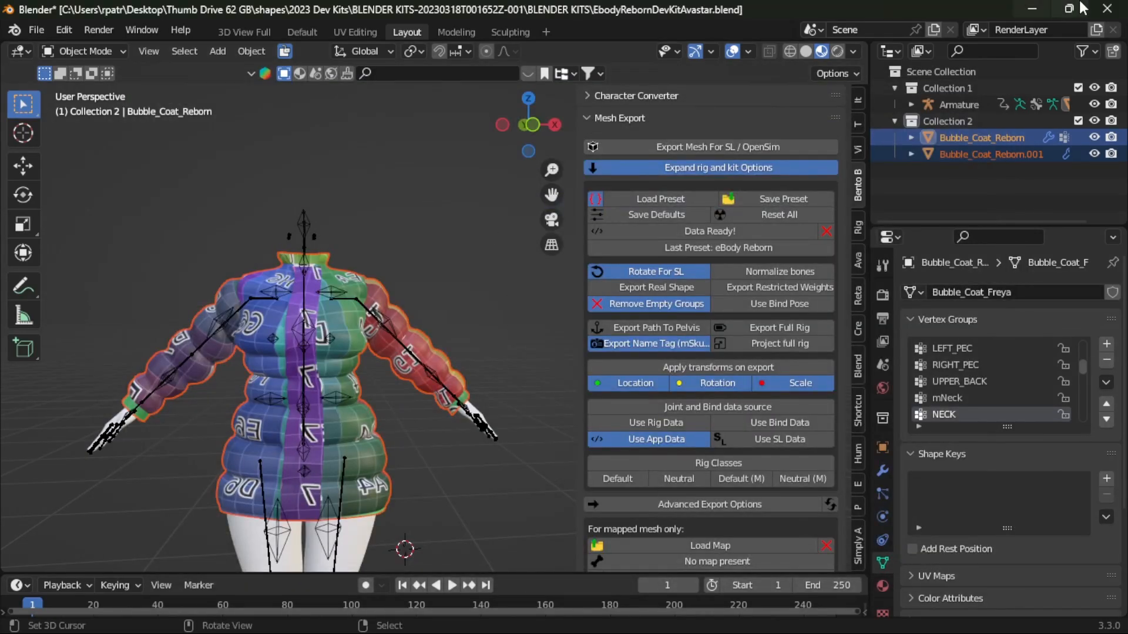
- Switch to Firestorm, load BubbleCoat_Reborn from the Winter Gear 2025 folder for mesh model upload, and calculate its weights and fee
click(1032, 11)
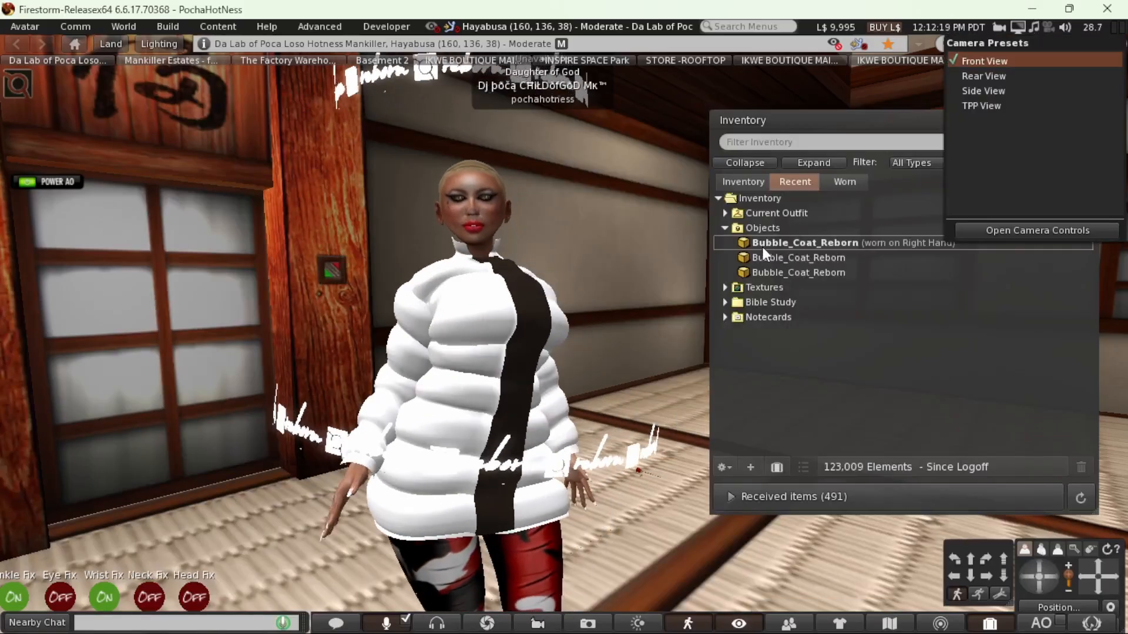
click(157, 28)
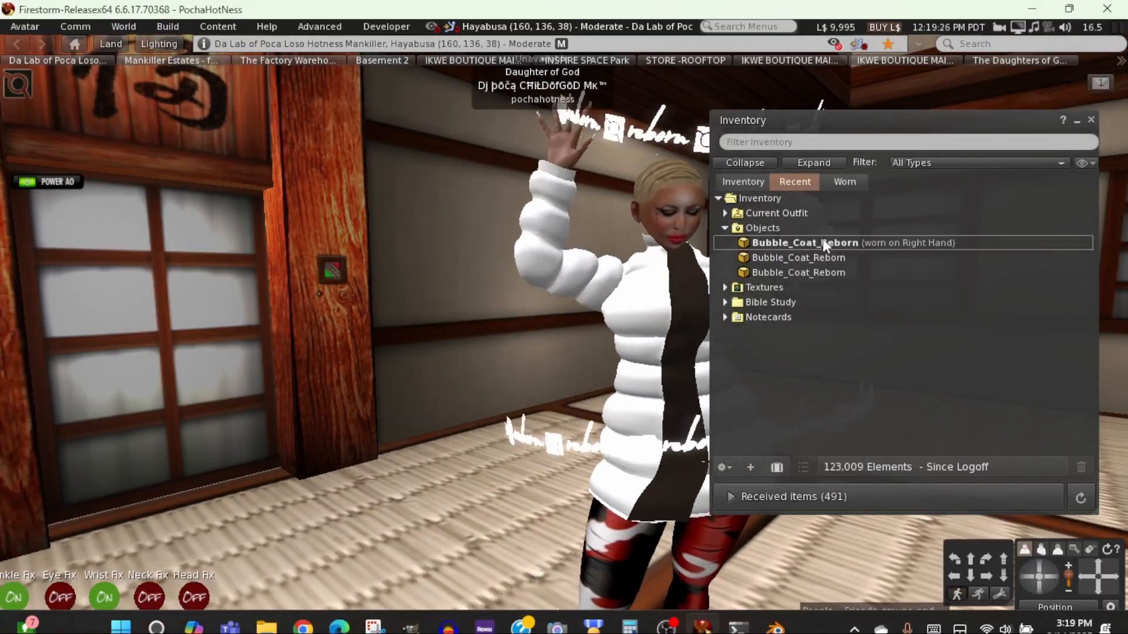
click(121, 26)
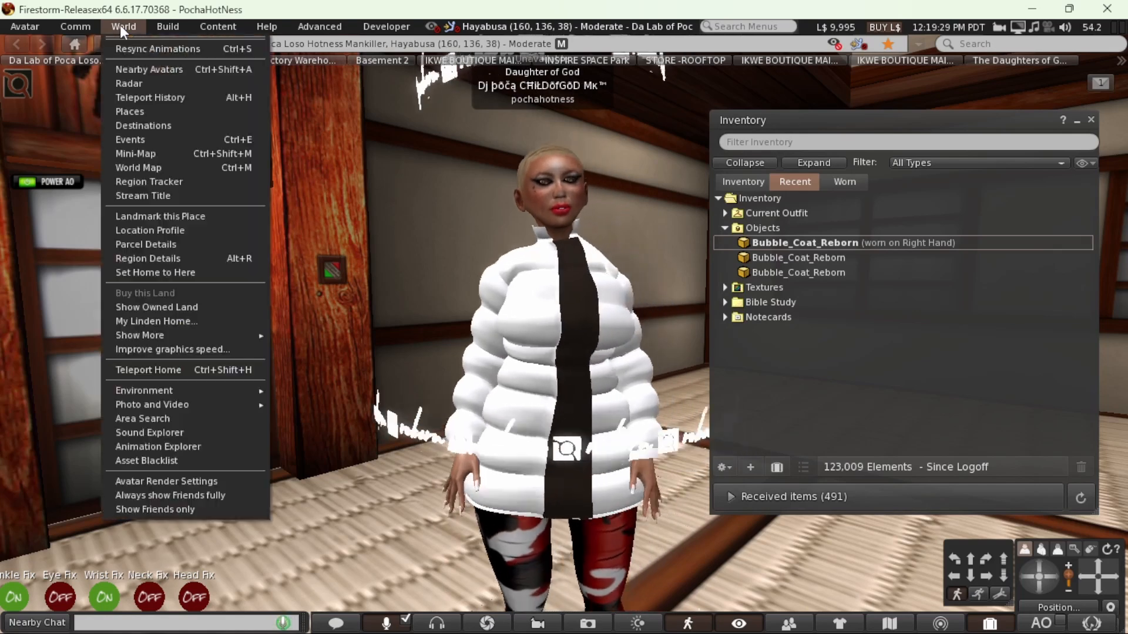
mouse_move(168, 27)
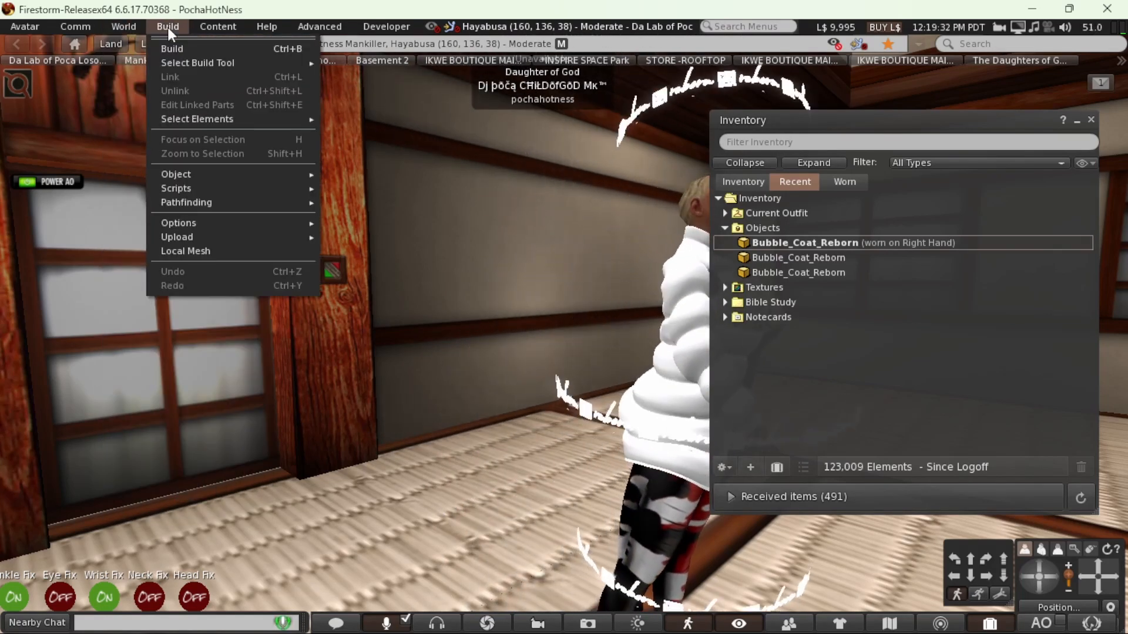
mouse_move(193, 236)
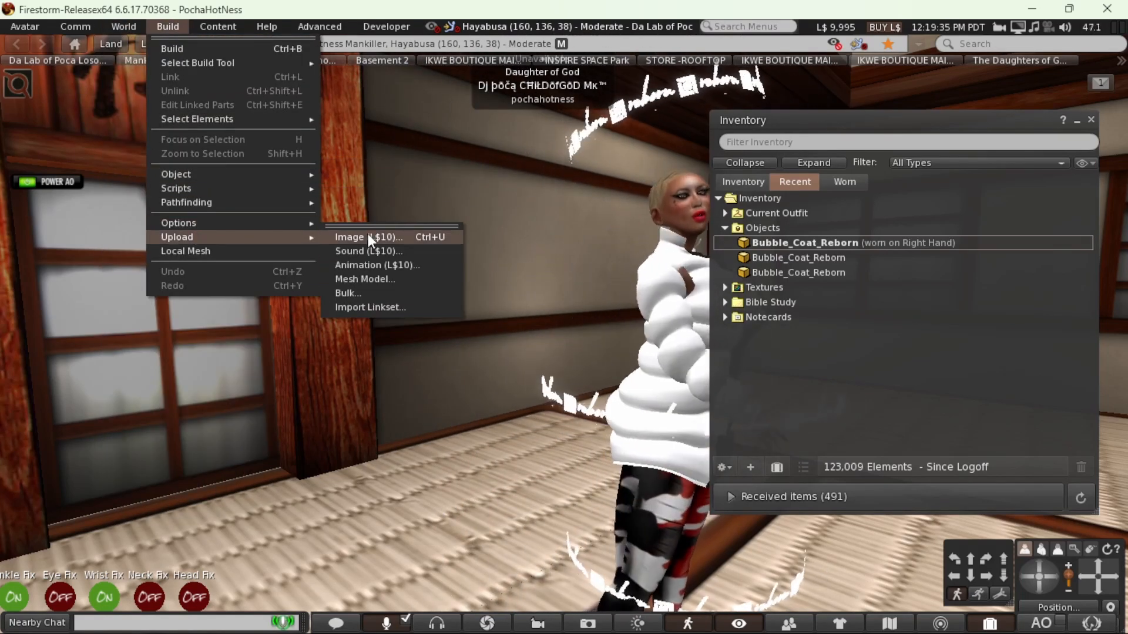
click(352, 278)
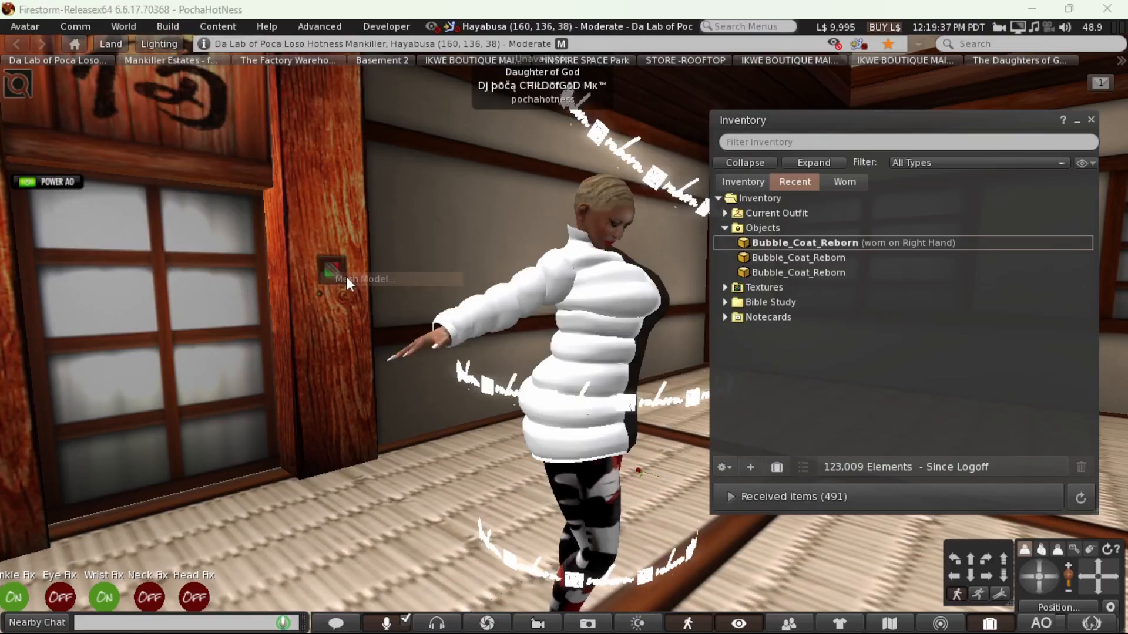
click(397, 181)
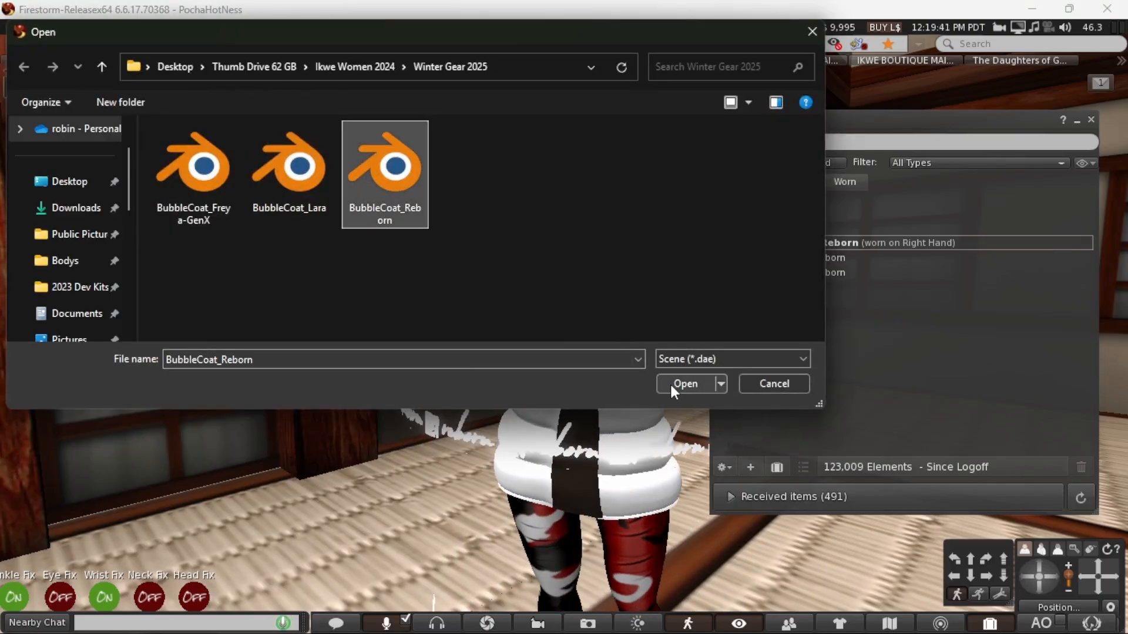
click(670, 382)
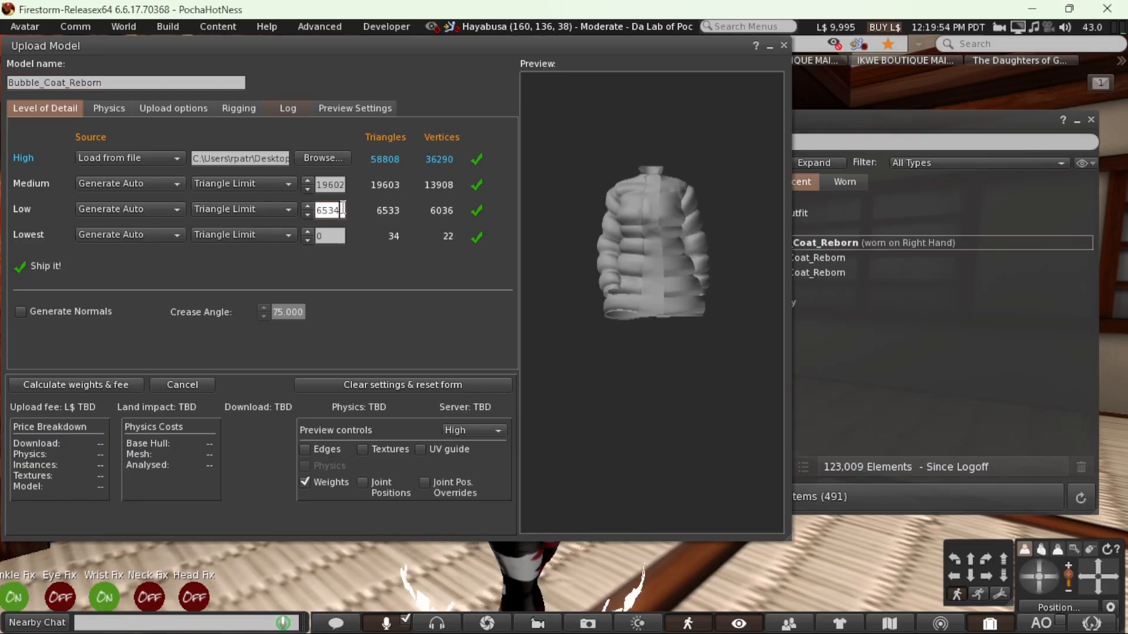
click(66, 386)
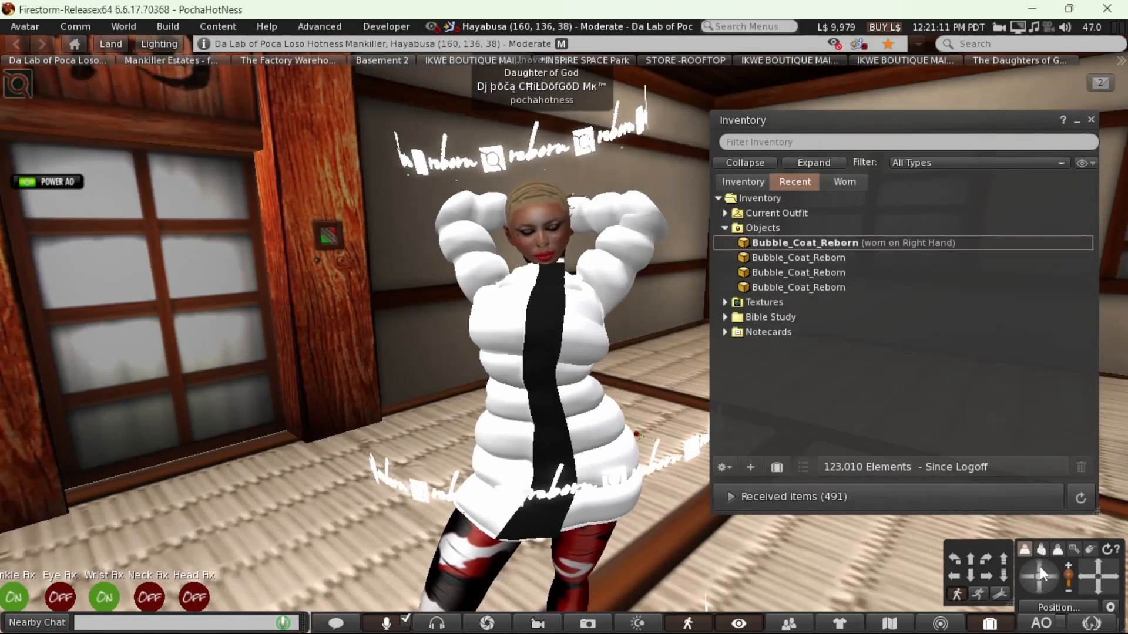
- Minimize the inventory and examine the worn bubble coat's collar, cuffs and lining from the back, front and sides as the avatar moves
click(1030, 578)
drag(1030, 576, 1030, 576)
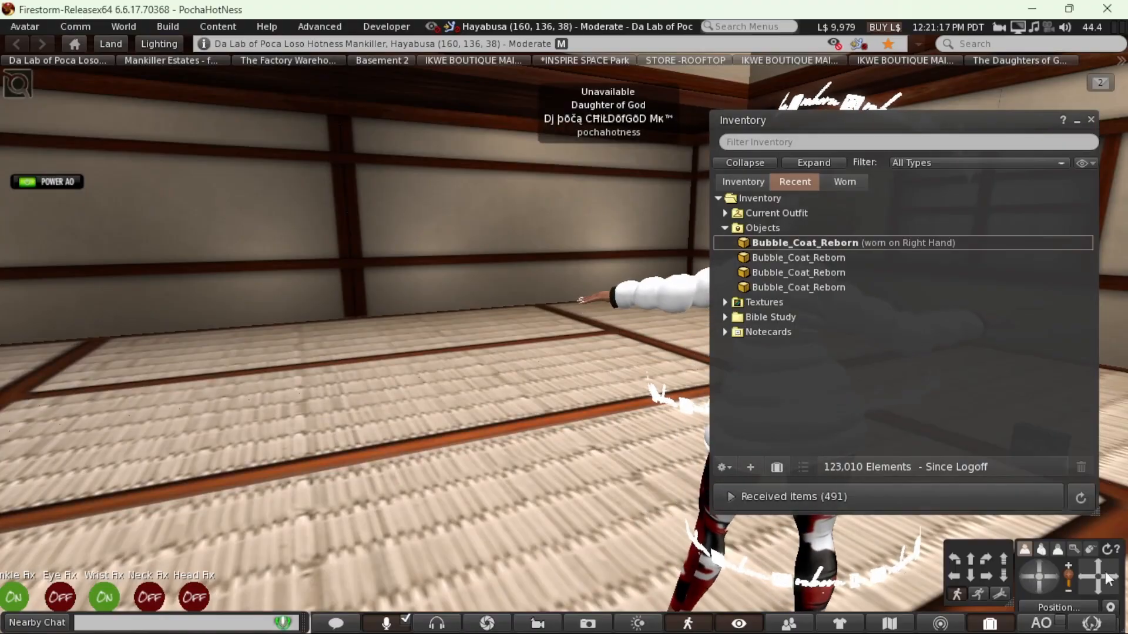
click(1076, 120)
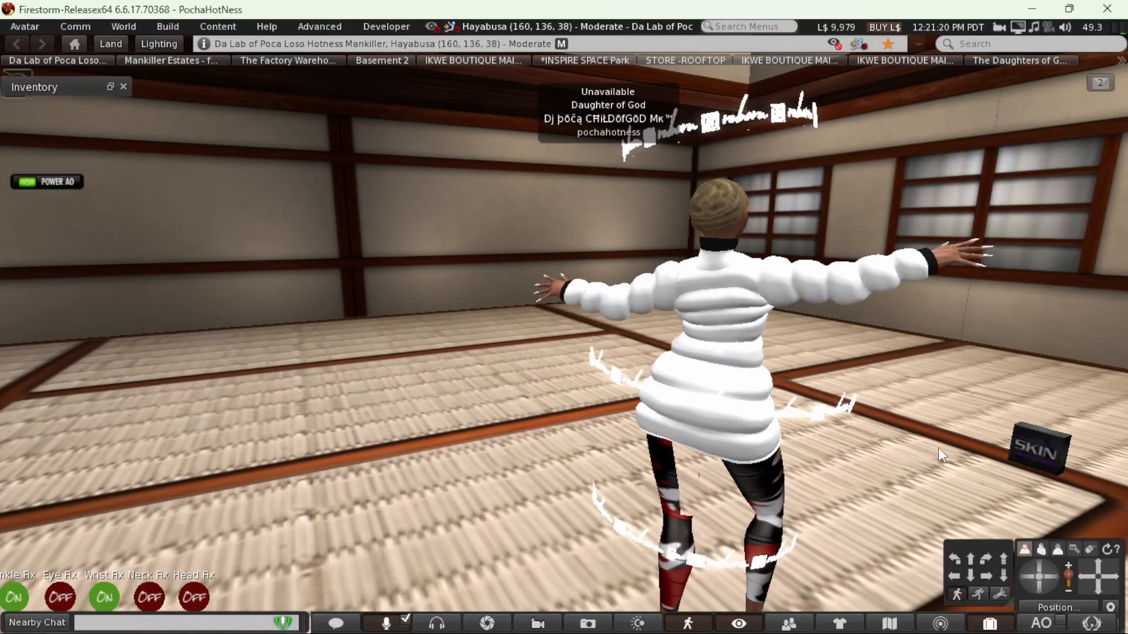
click(1115, 576)
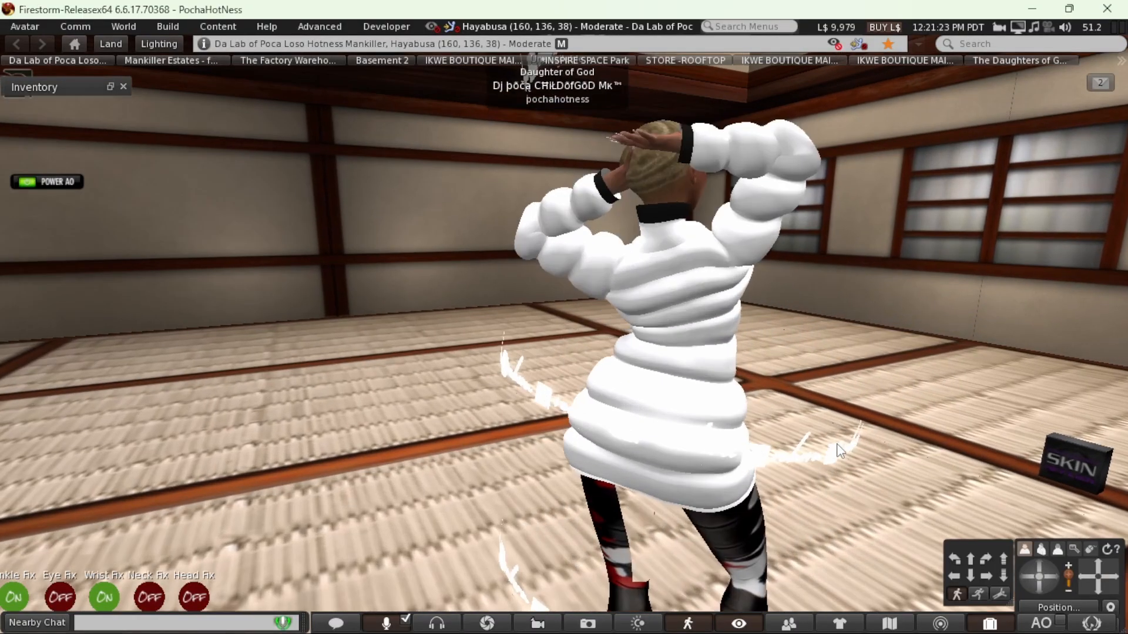
drag(1025, 572, 1026, 573)
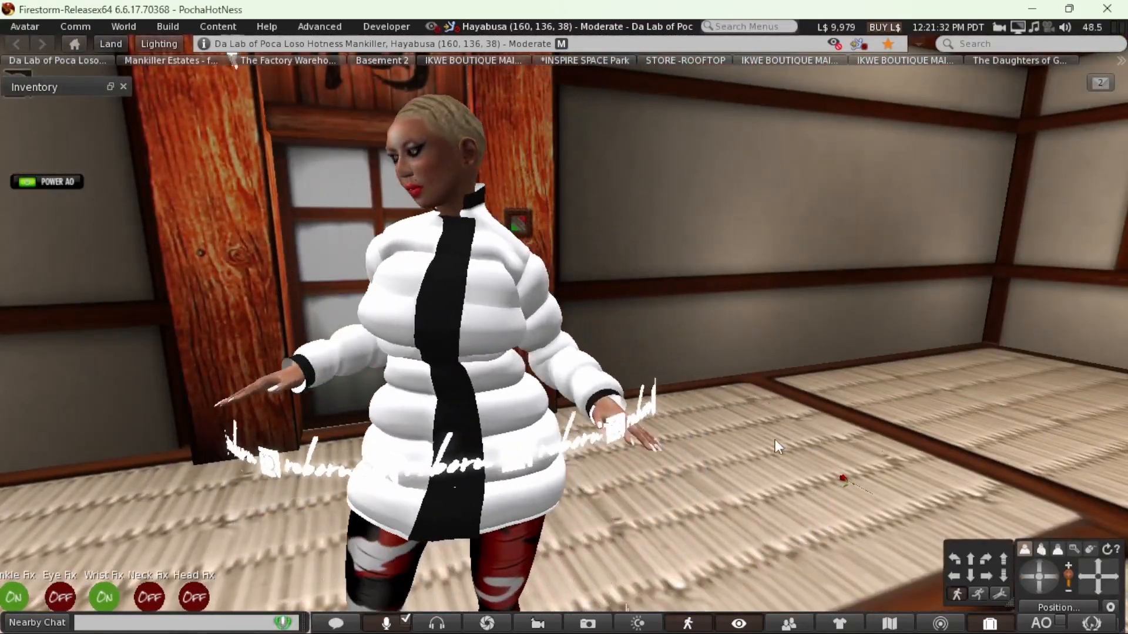
drag(1030, 577, 1030, 576)
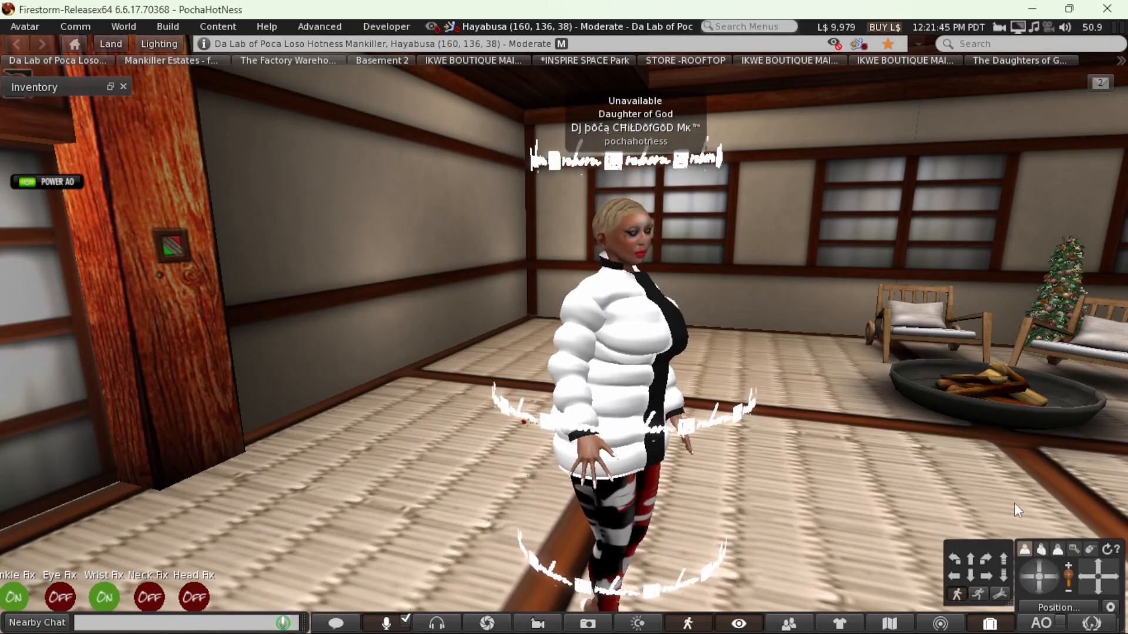
click(1049, 579)
drag(1049, 576, 1049, 575)
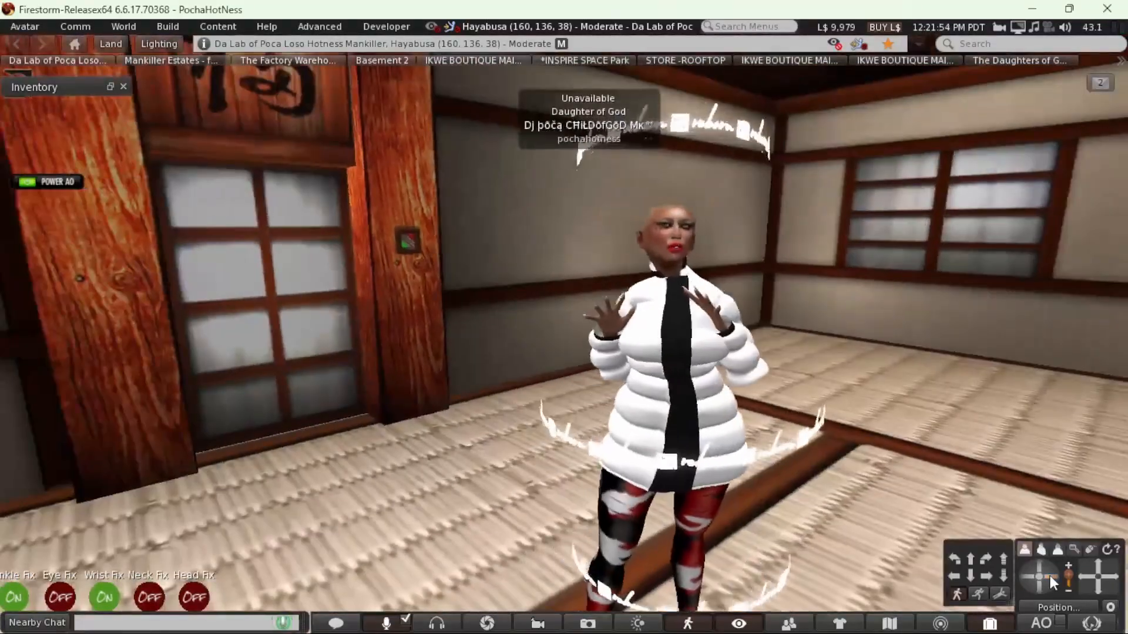
click(1049, 576)
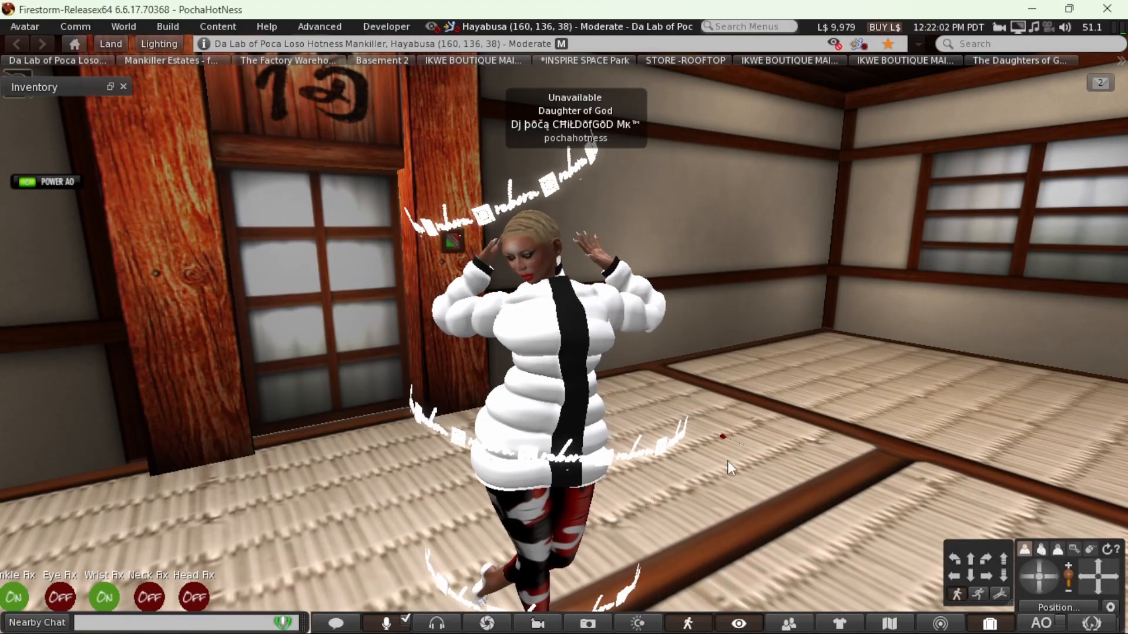
- Switch to Blender and start saving the project under a new name in the Winter Gear 2025 folder
mouse_move(860, 629)
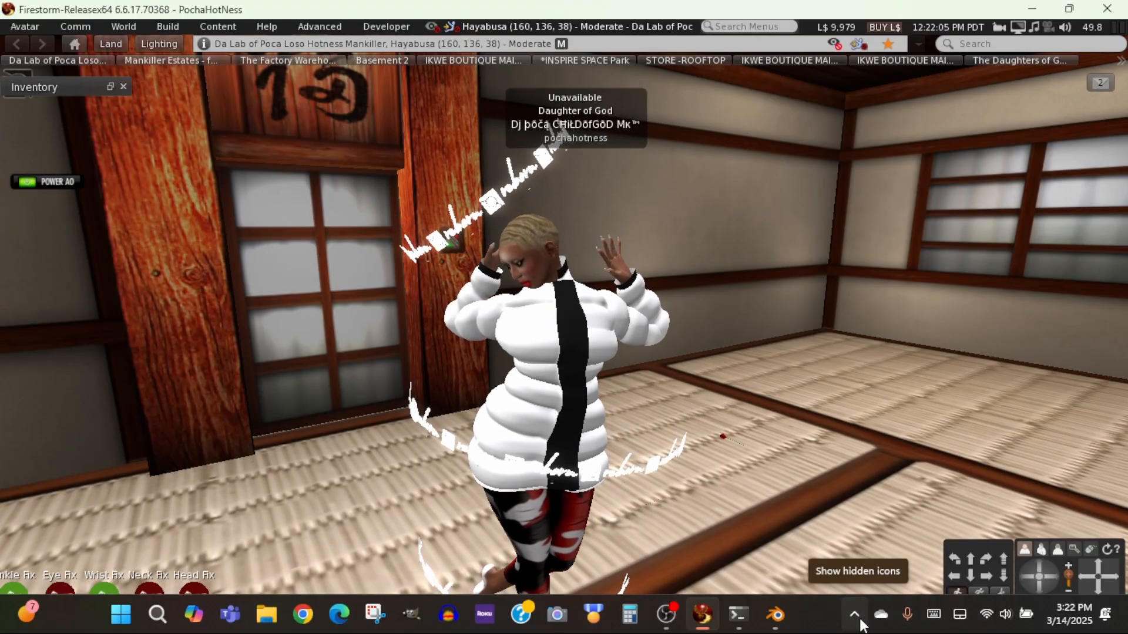
click(776, 614)
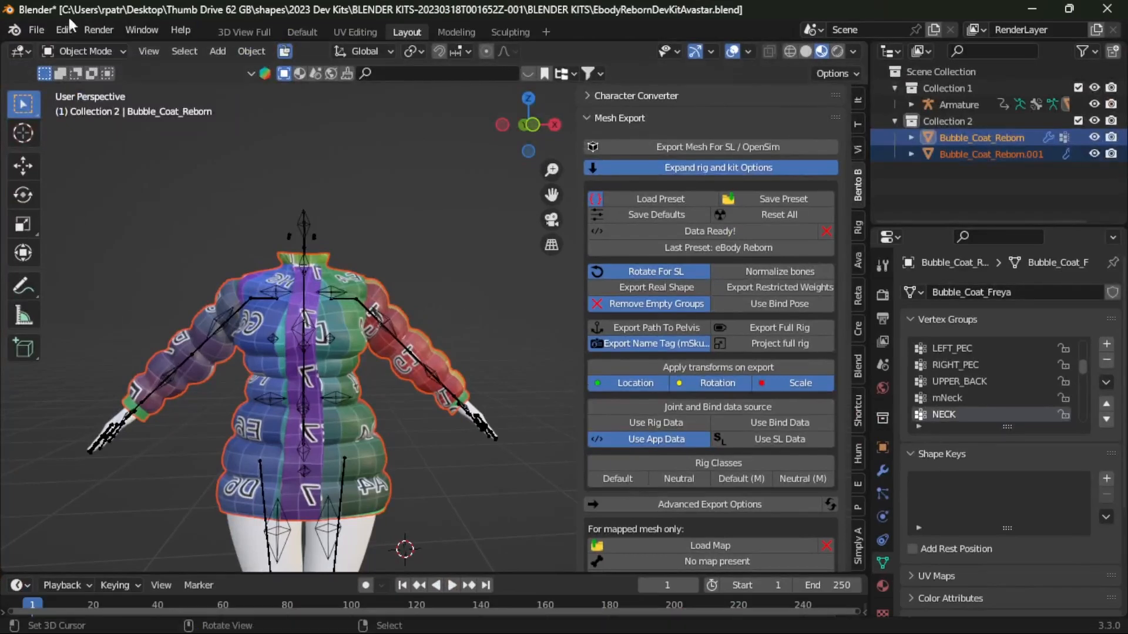
click(37, 30)
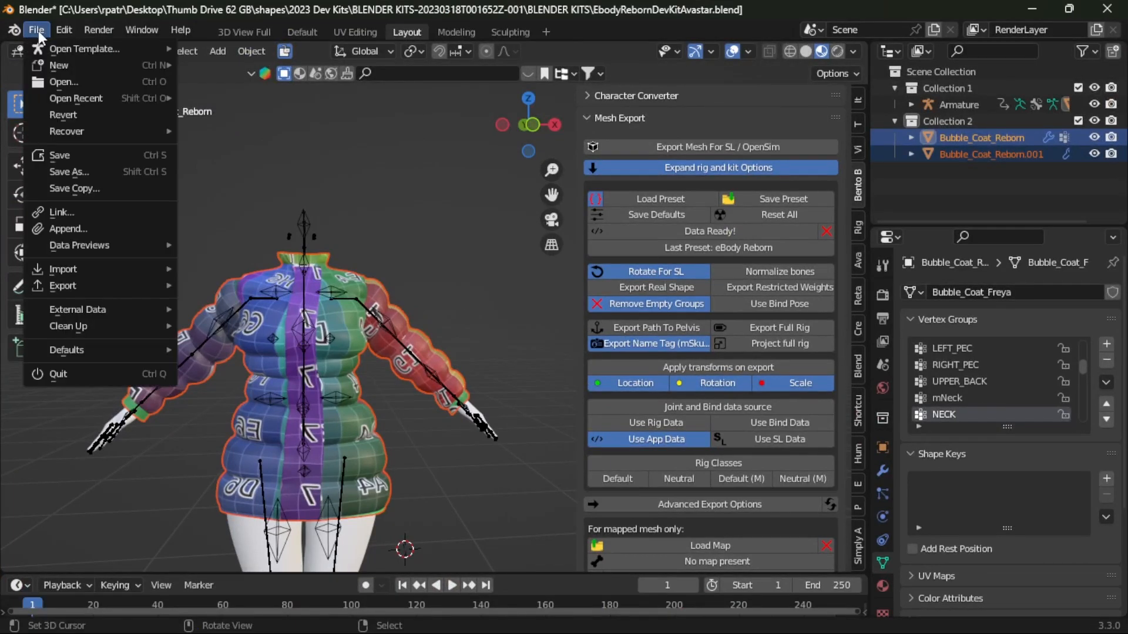
click(59, 173)
scroll(209, 456, down, 4)
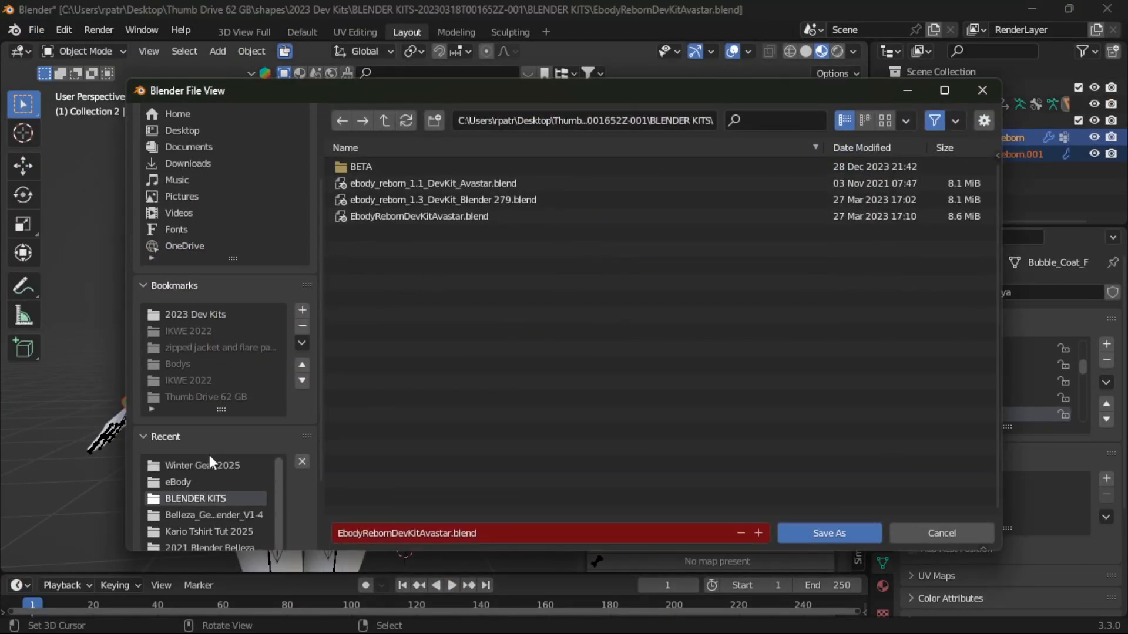
click(193, 465)
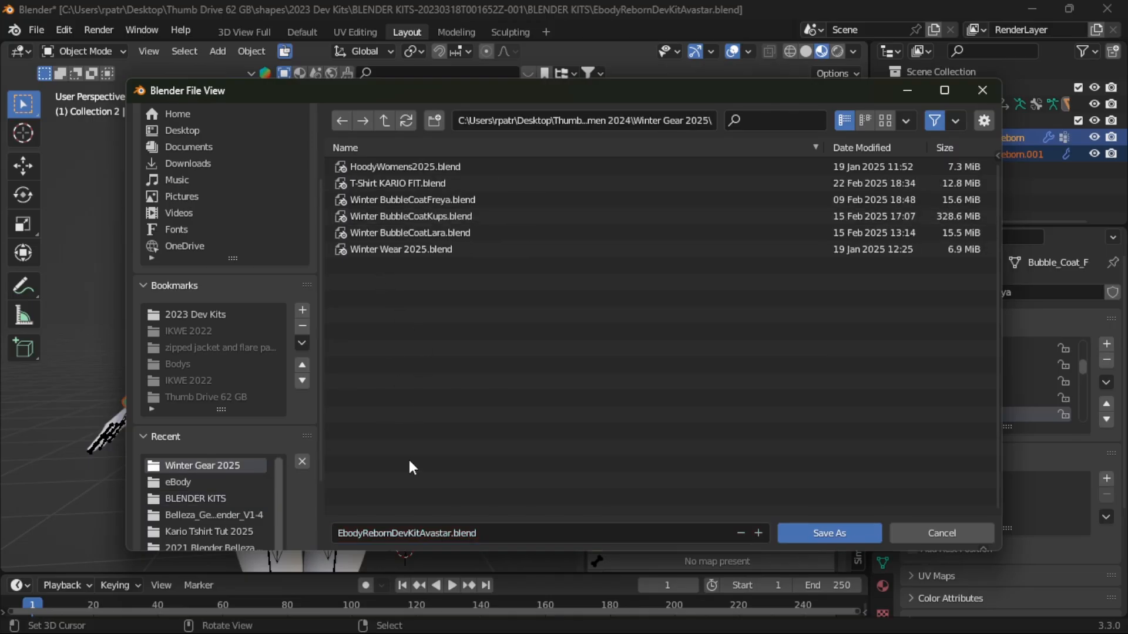
- Prefix the file name with "Bubble Coat" and remove "DevKitAvastar" so it reads Bubble Coat EbodyReborn
click(339, 534)
click(340, 534)
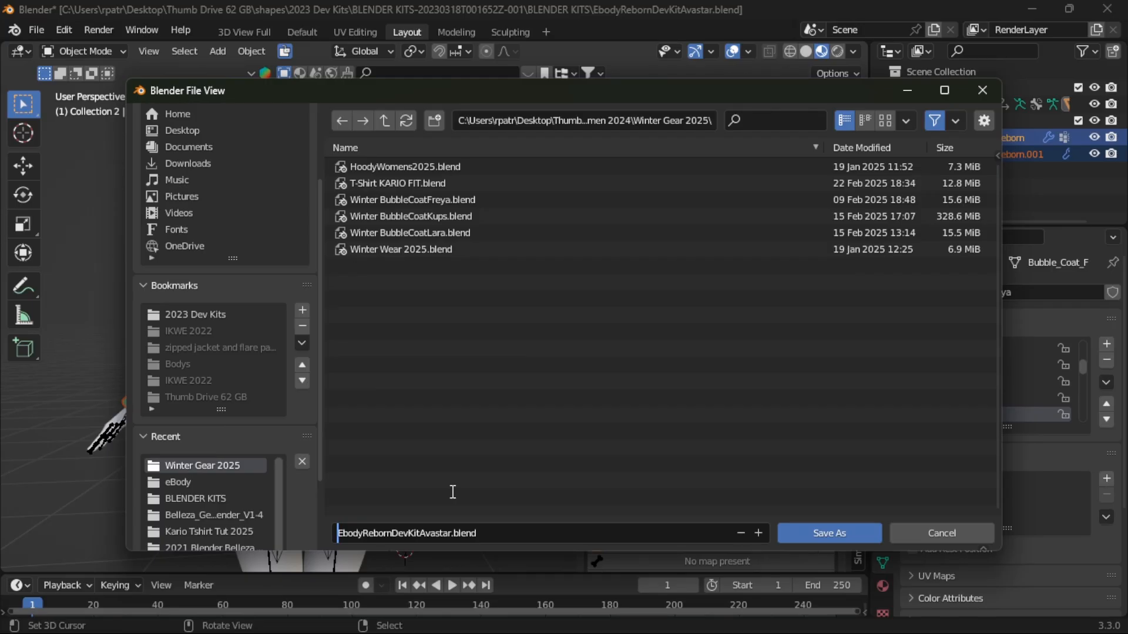
text(Bubble C)
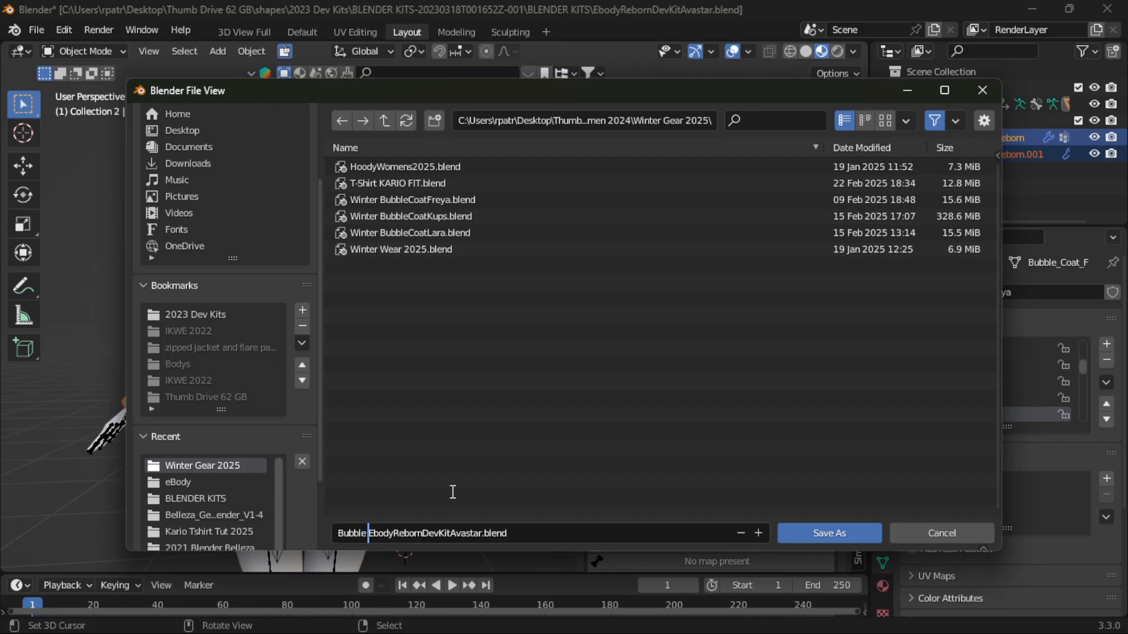
text(oat)
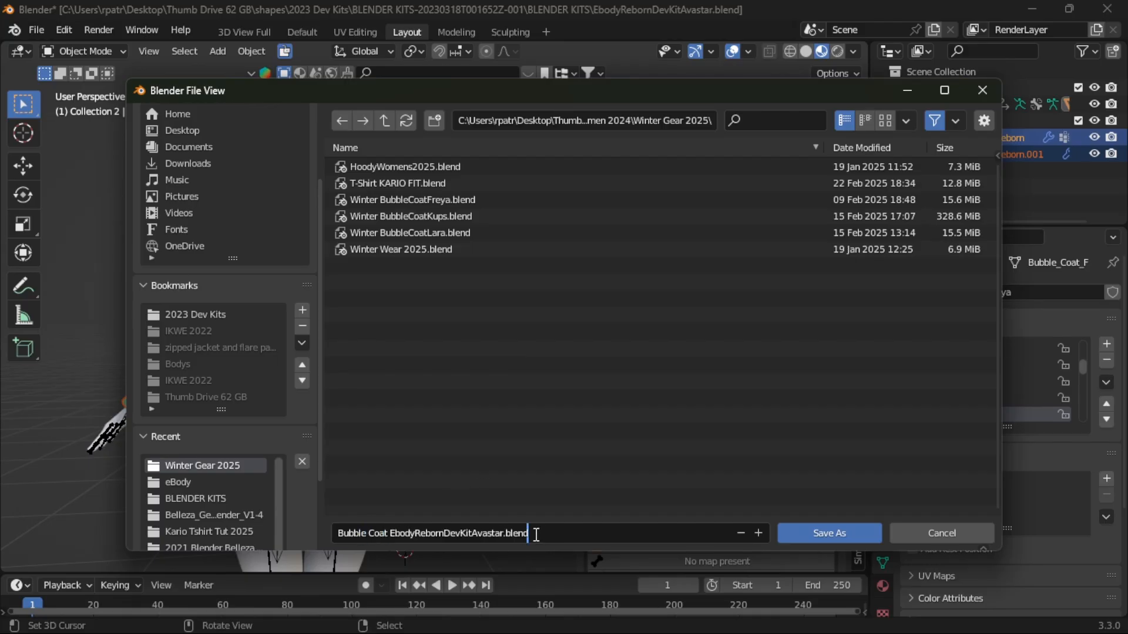
drag(536, 534, 445, 536)
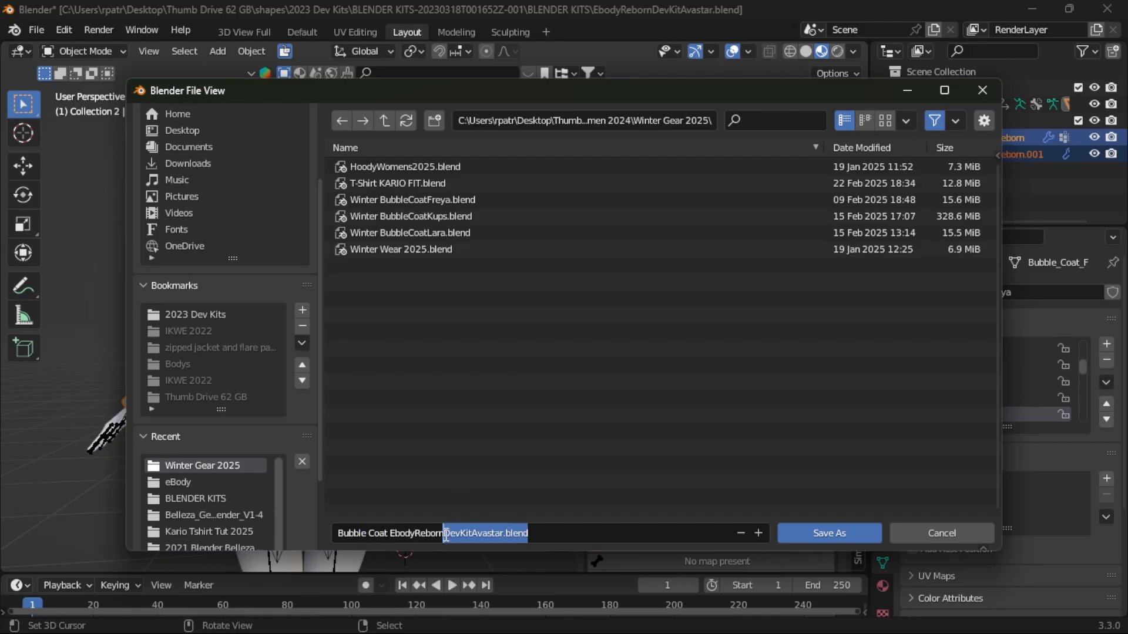
click(501, 516)
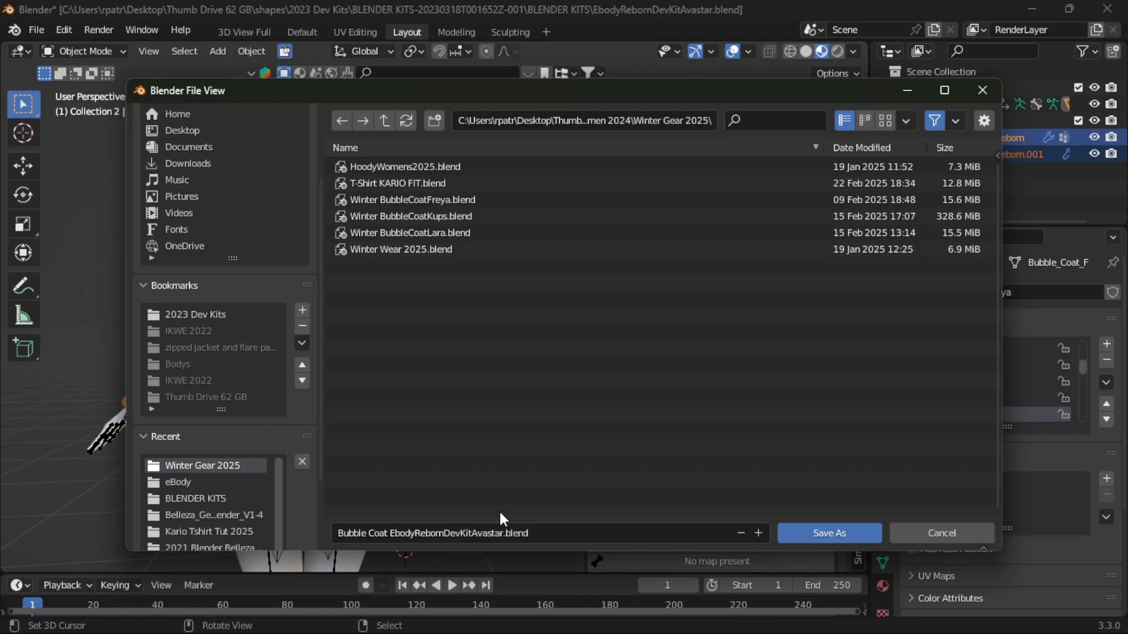
click(525, 532)
click(525, 532)
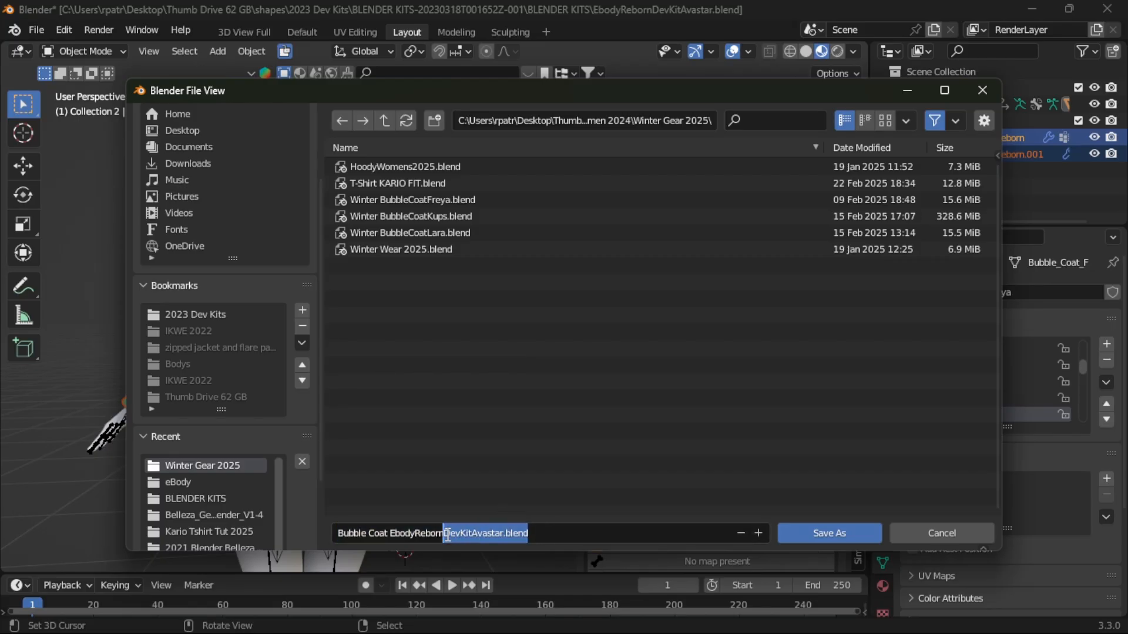
key(BackSpace)
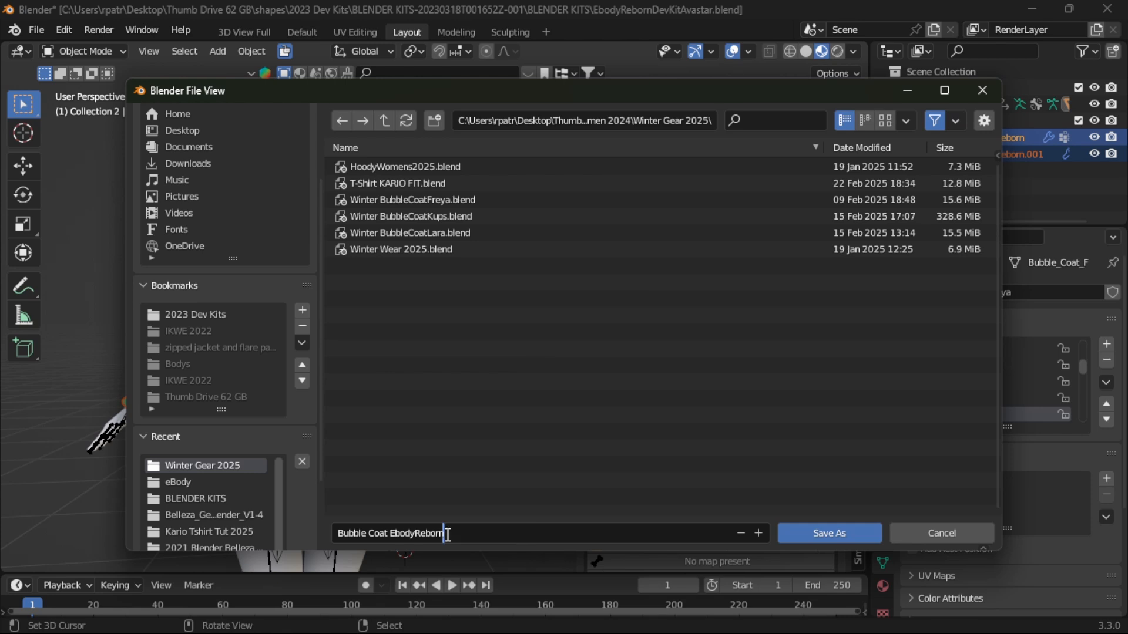
key(Return)
- Change the file name to Winter BubbleCoatReborn.blend and save the project
click(341, 533)
click(342, 533)
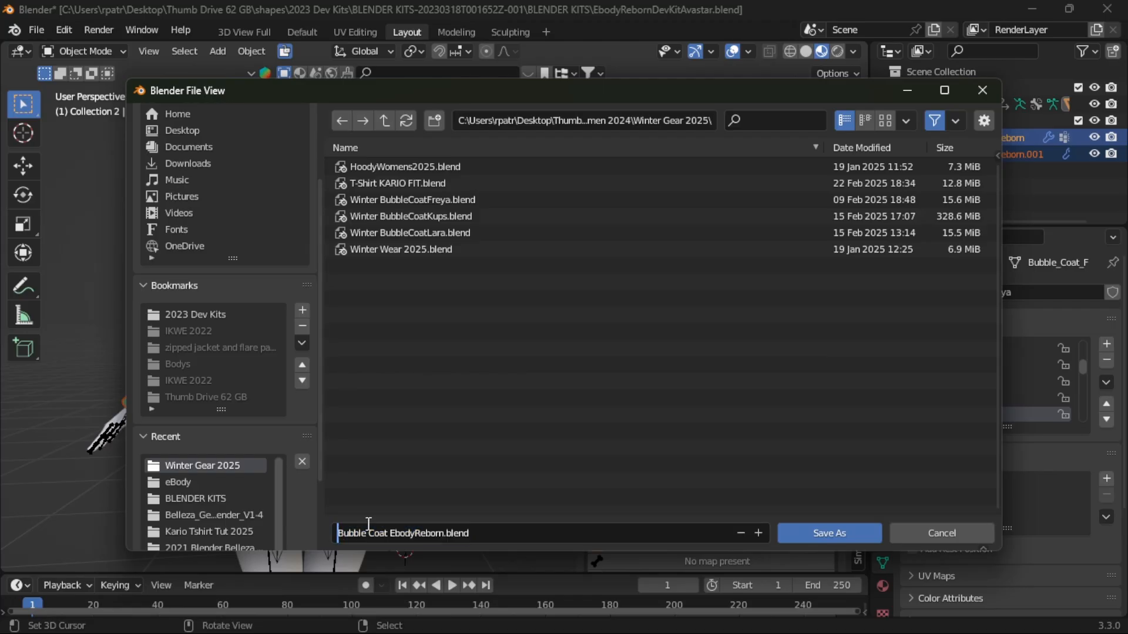
text(Winter)
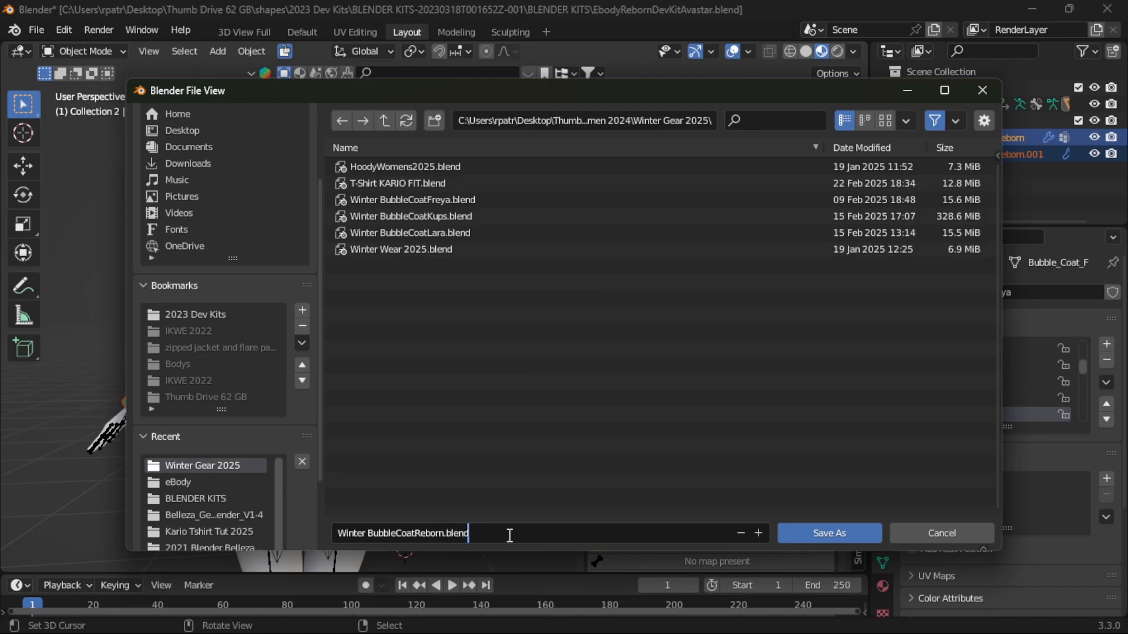
click(813, 533)
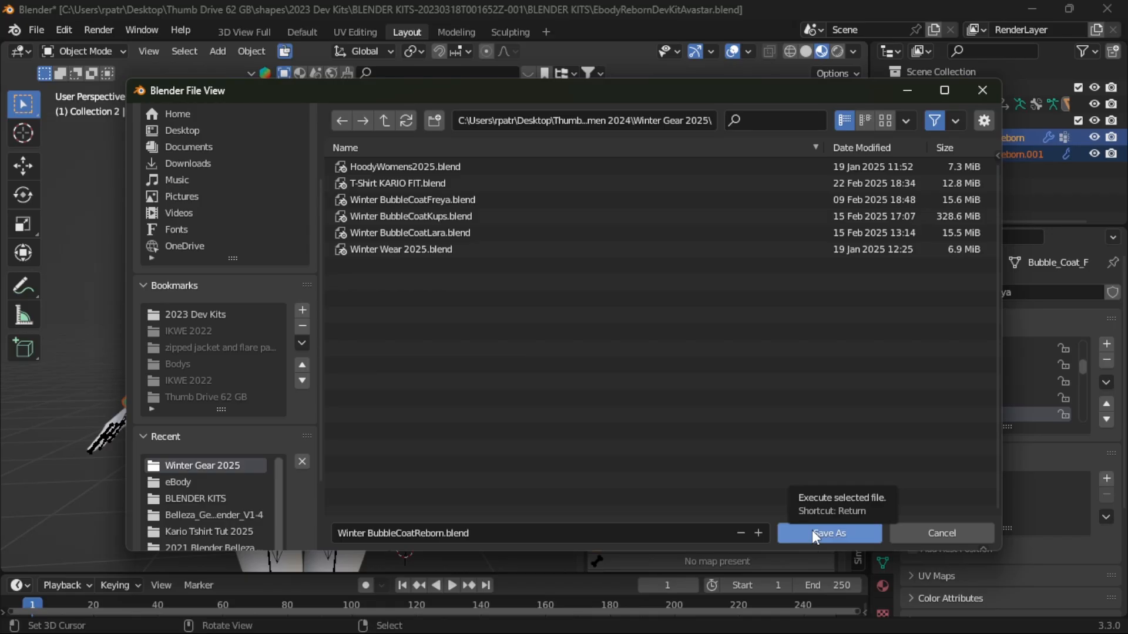
click(811, 532)
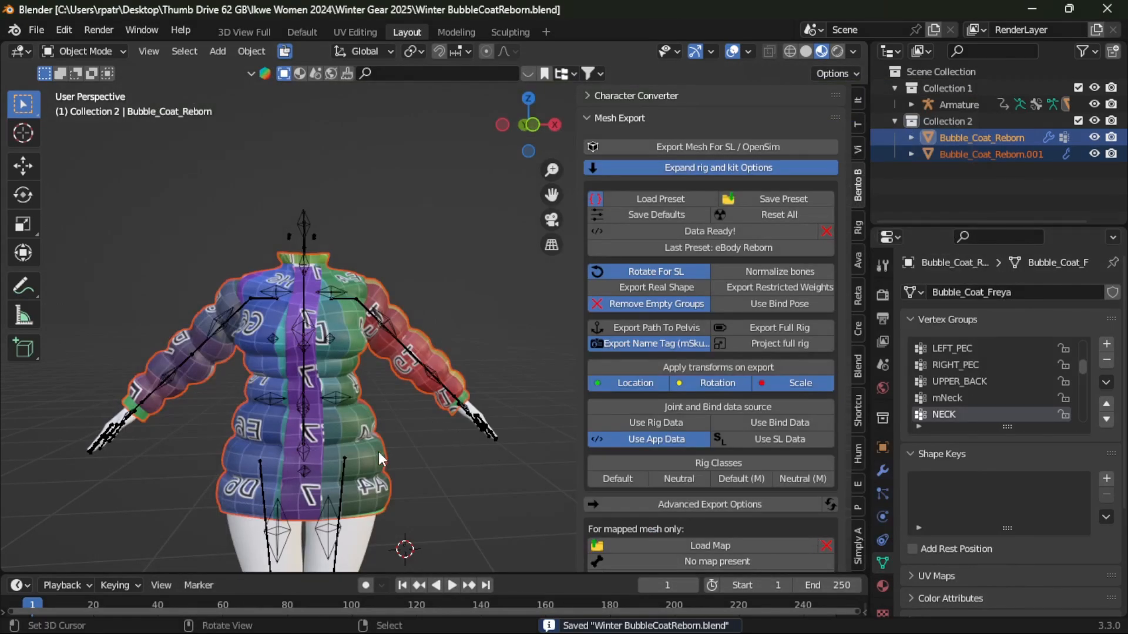
scroll(409, 437, down, 6)
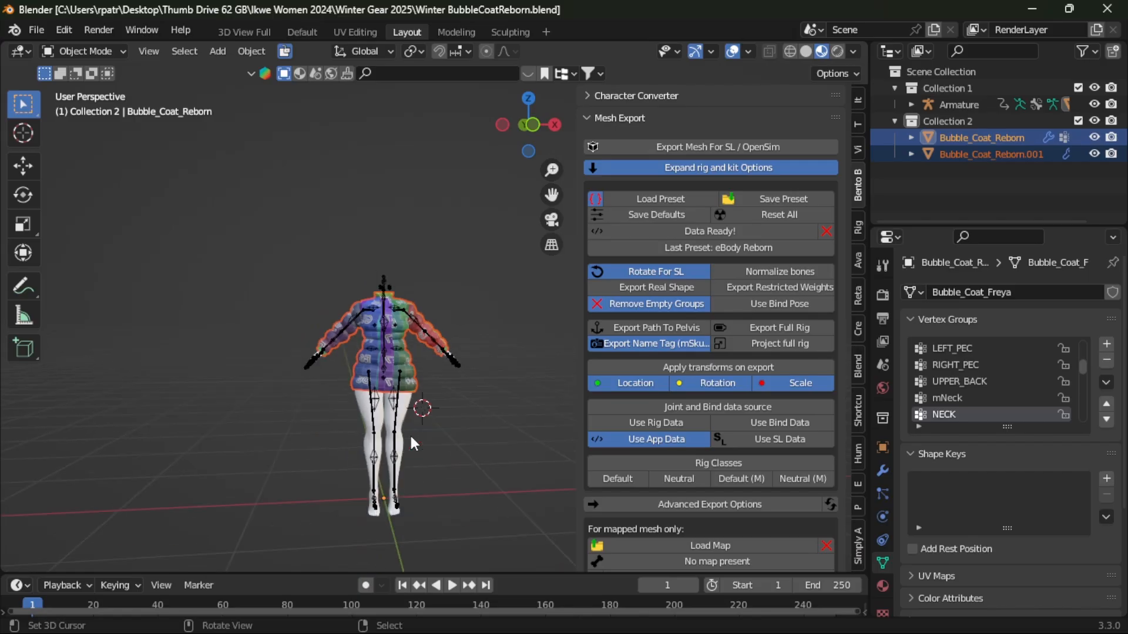
middle_drag(410, 436, 435, 449)
mouse_move(714, 623)
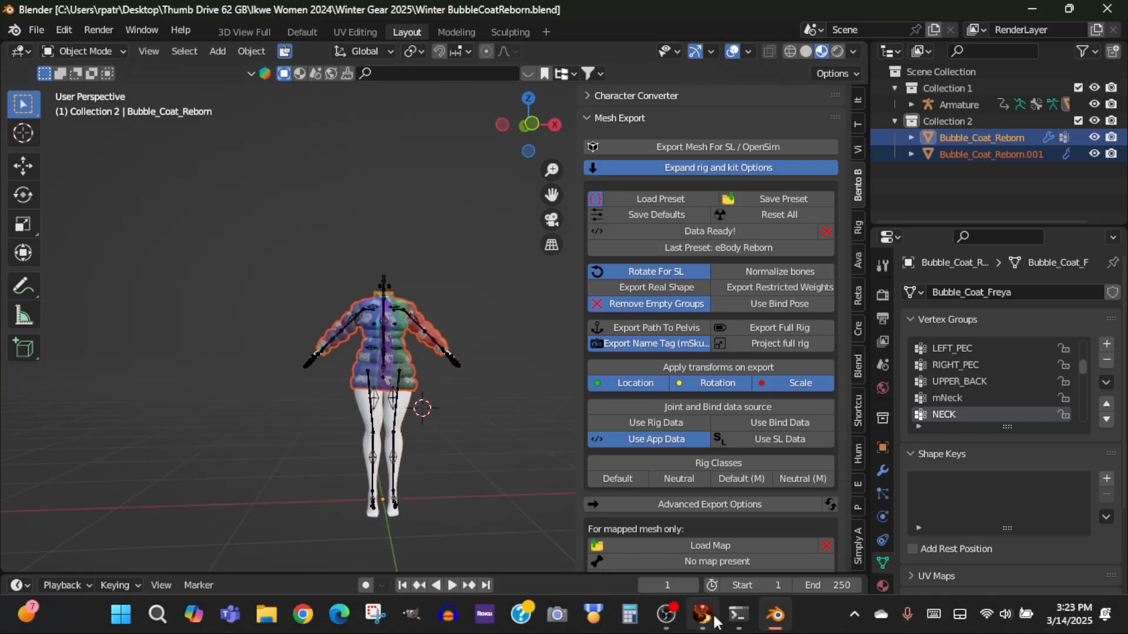